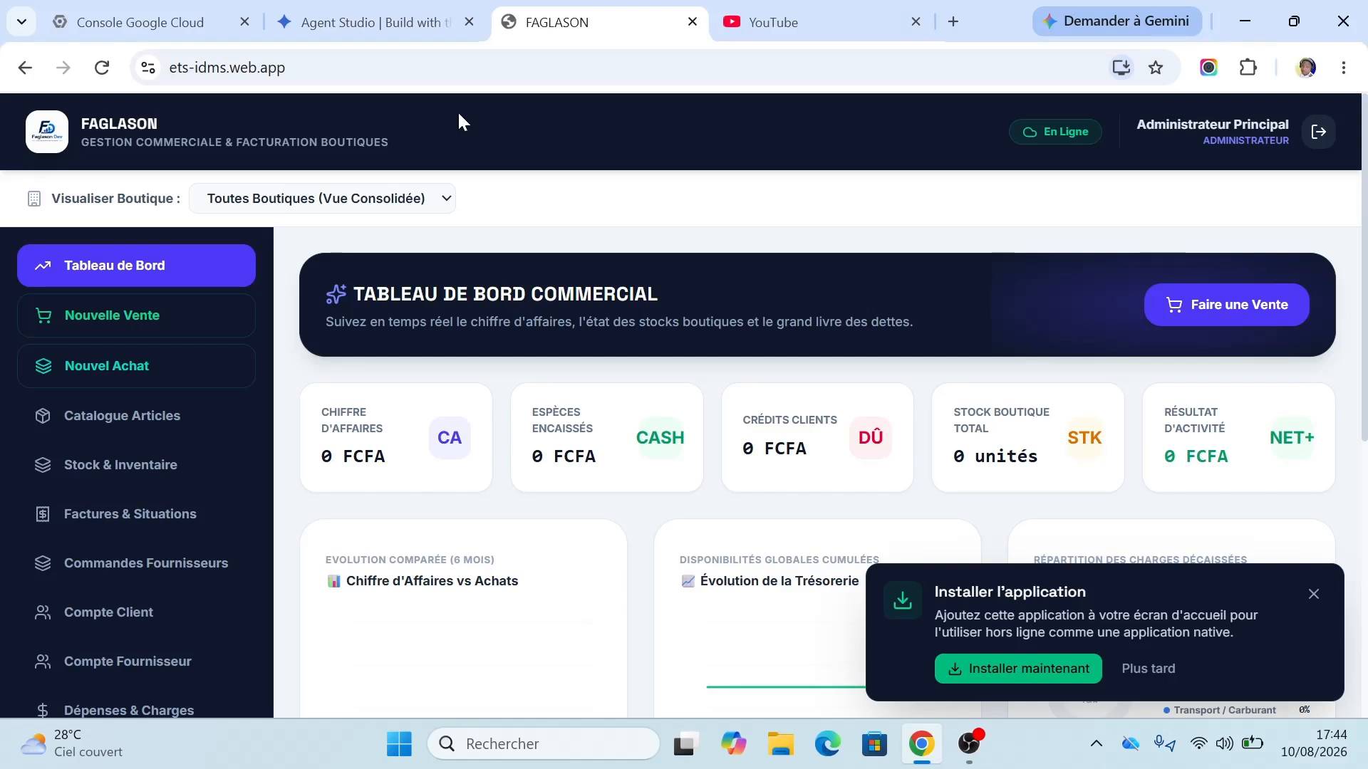
Step: Reload the FAGLASON page, check the compact layout in a narrowed window, then maximize it again
left_click(100, 69)
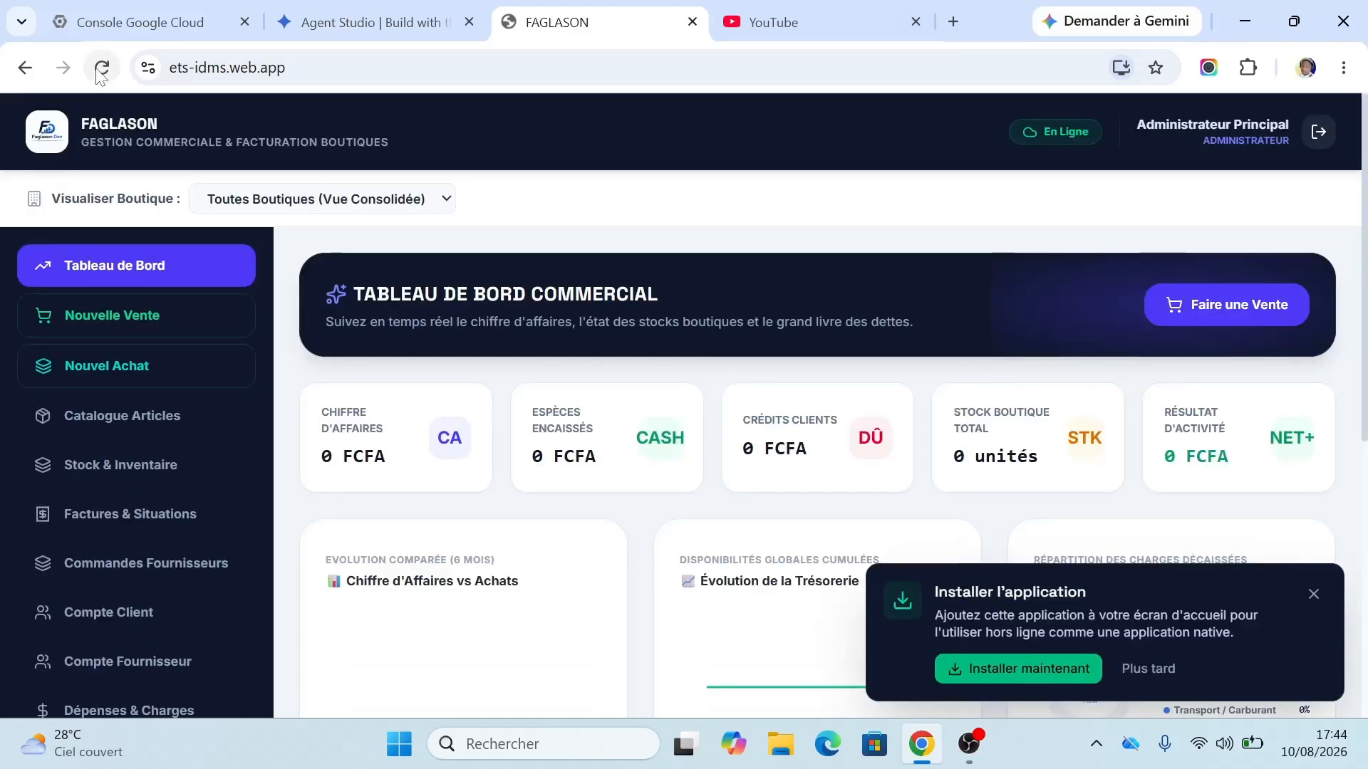
left_click(1295, 31)
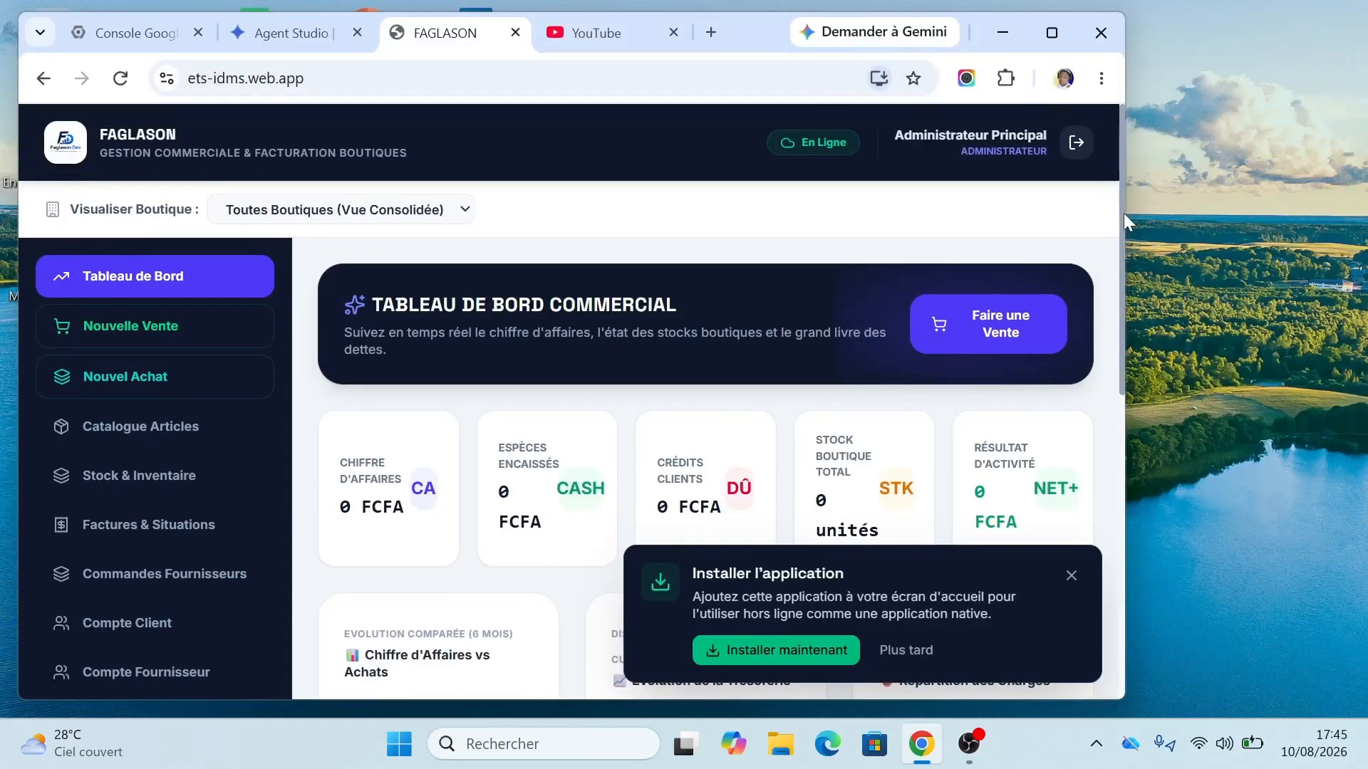
left_click_drag(1124, 221, 221, 338)
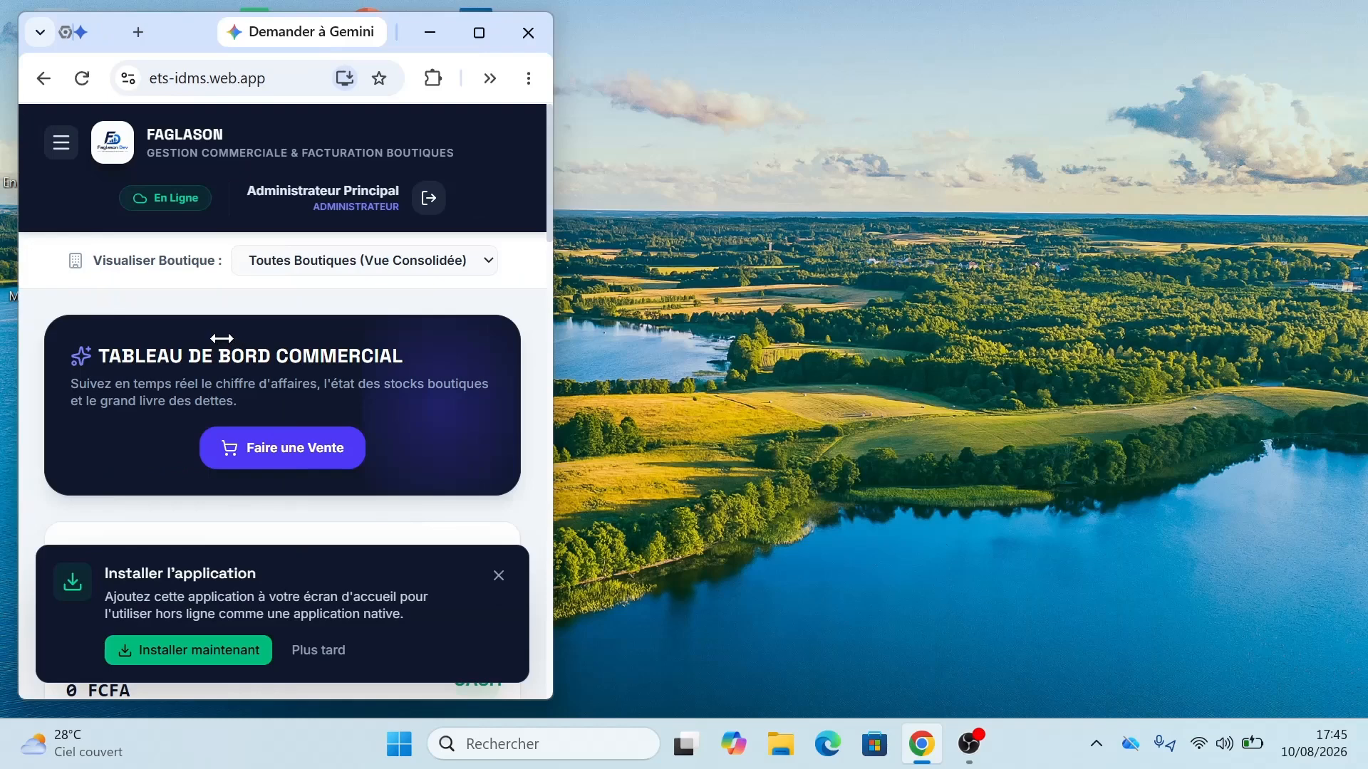
left_click(59, 142)
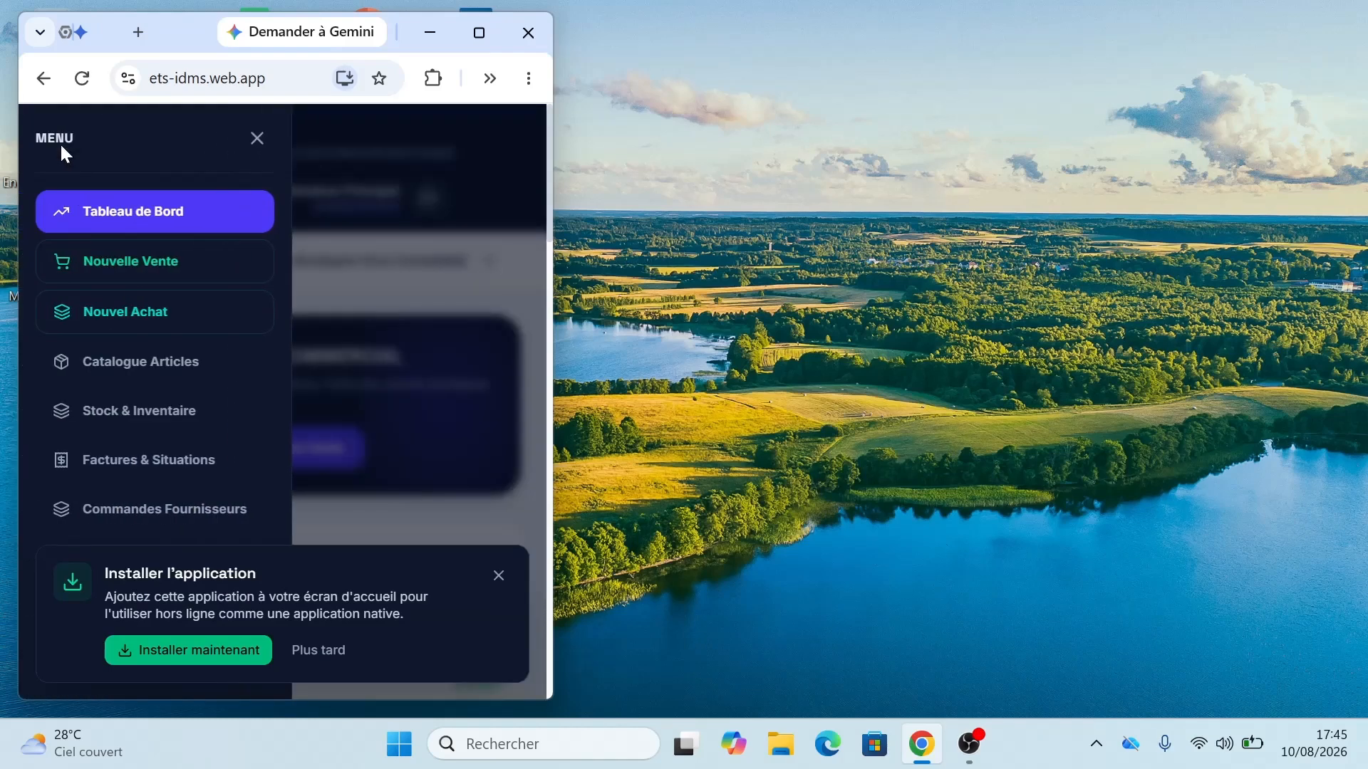
left_click(255, 139)
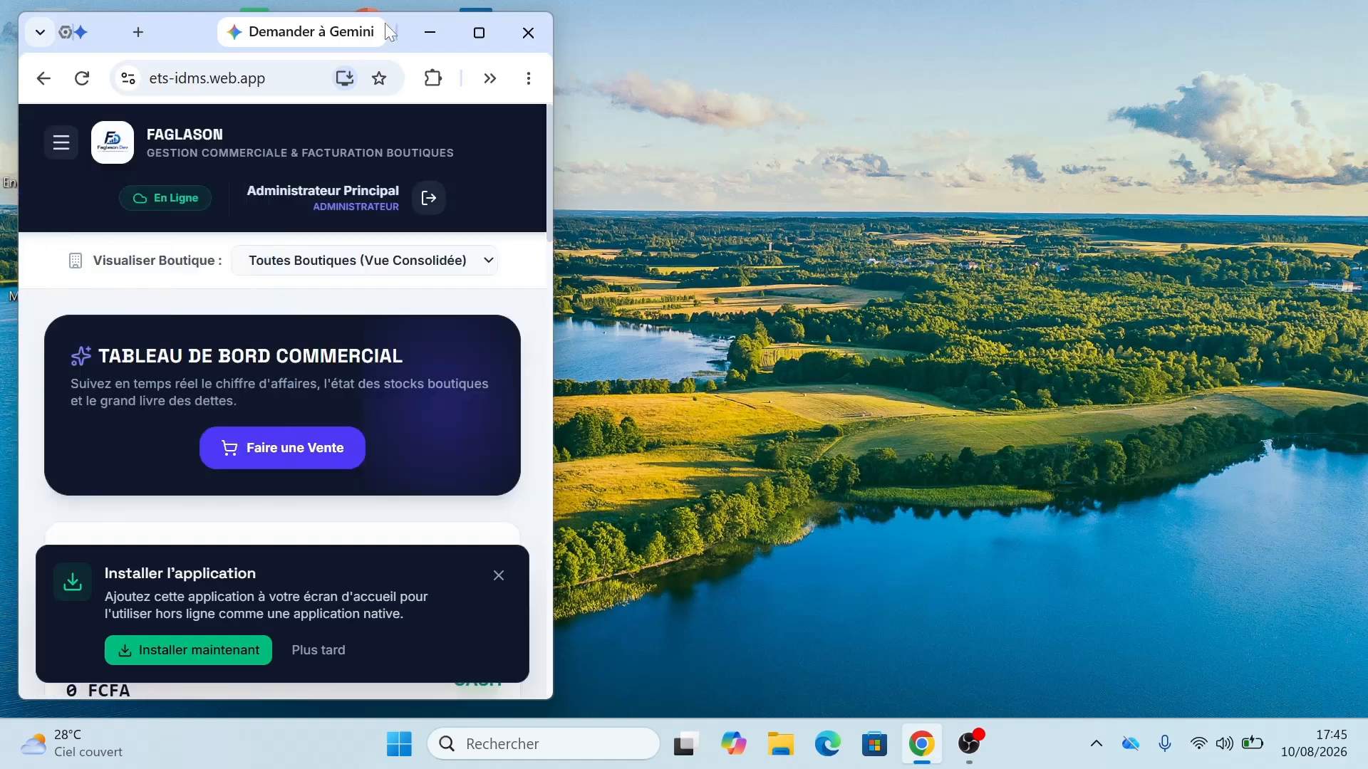
left_click(483, 30)
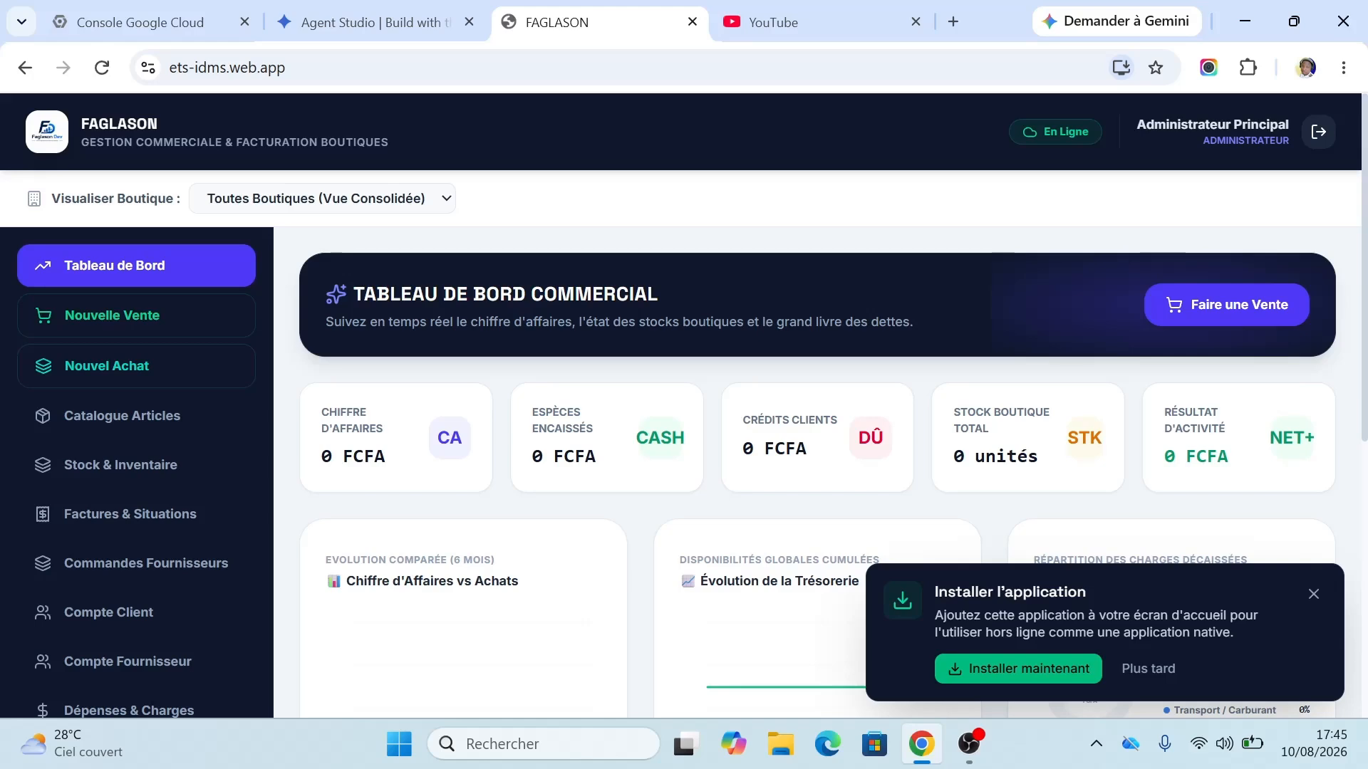
Step: Install Gestion Commerciale Faglason as a standalone app through the omnibox install icon
left_click(1045, 677)
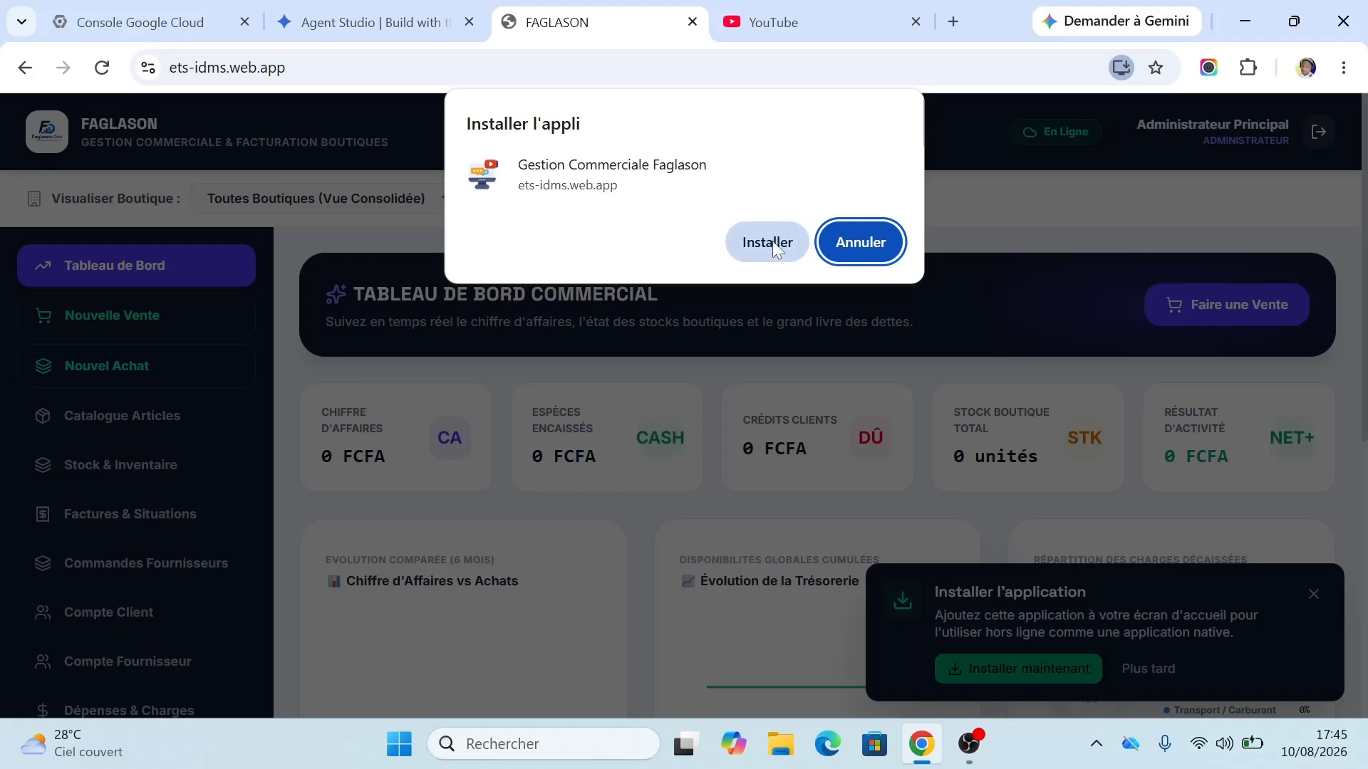
left_click(876, 245)
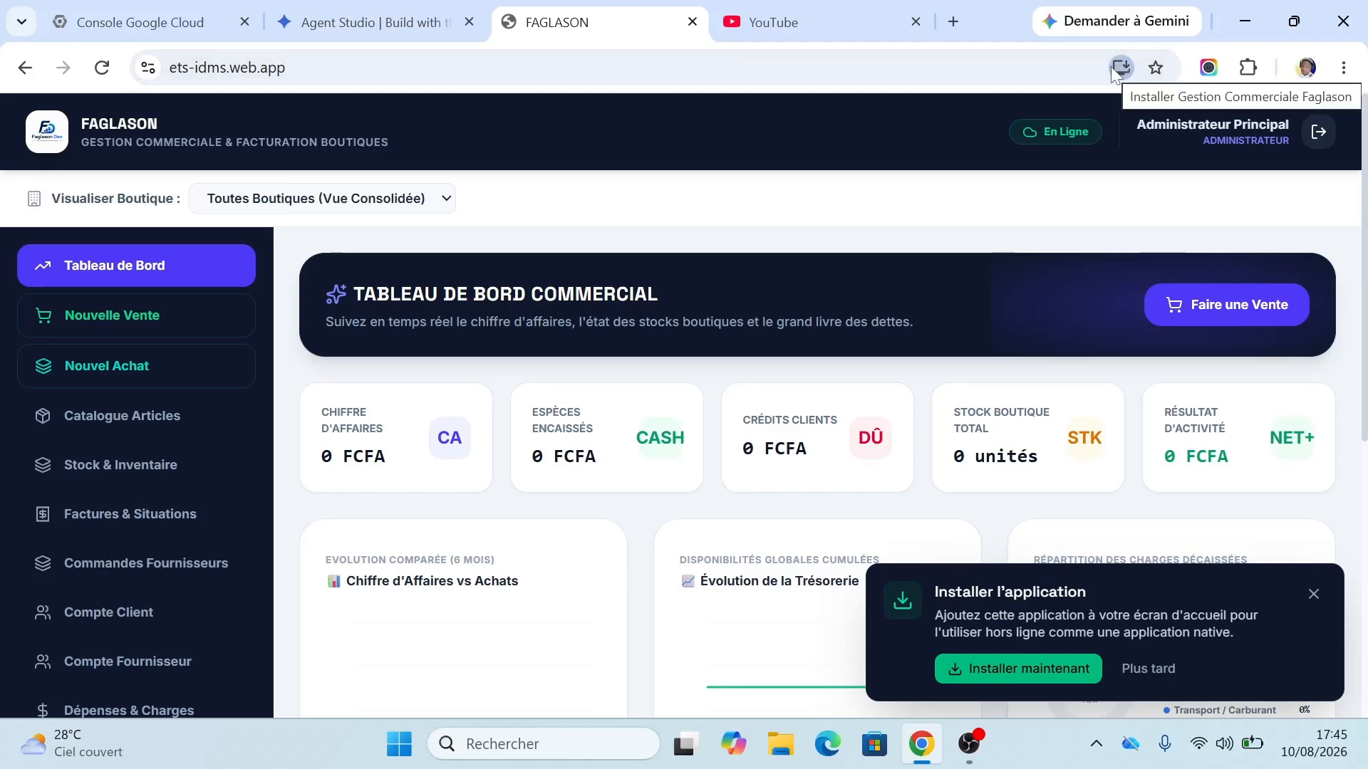
left_click(1123, 71)
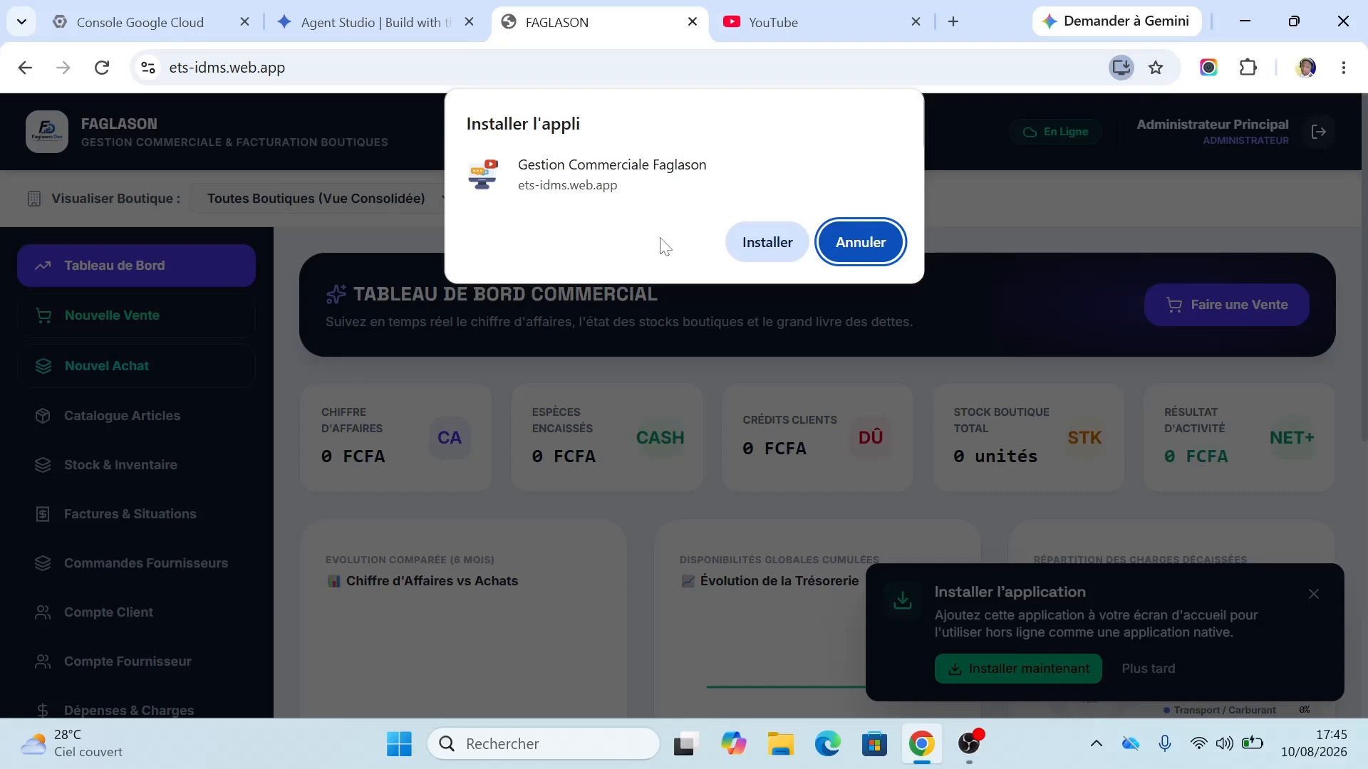
left_click(767, 242)
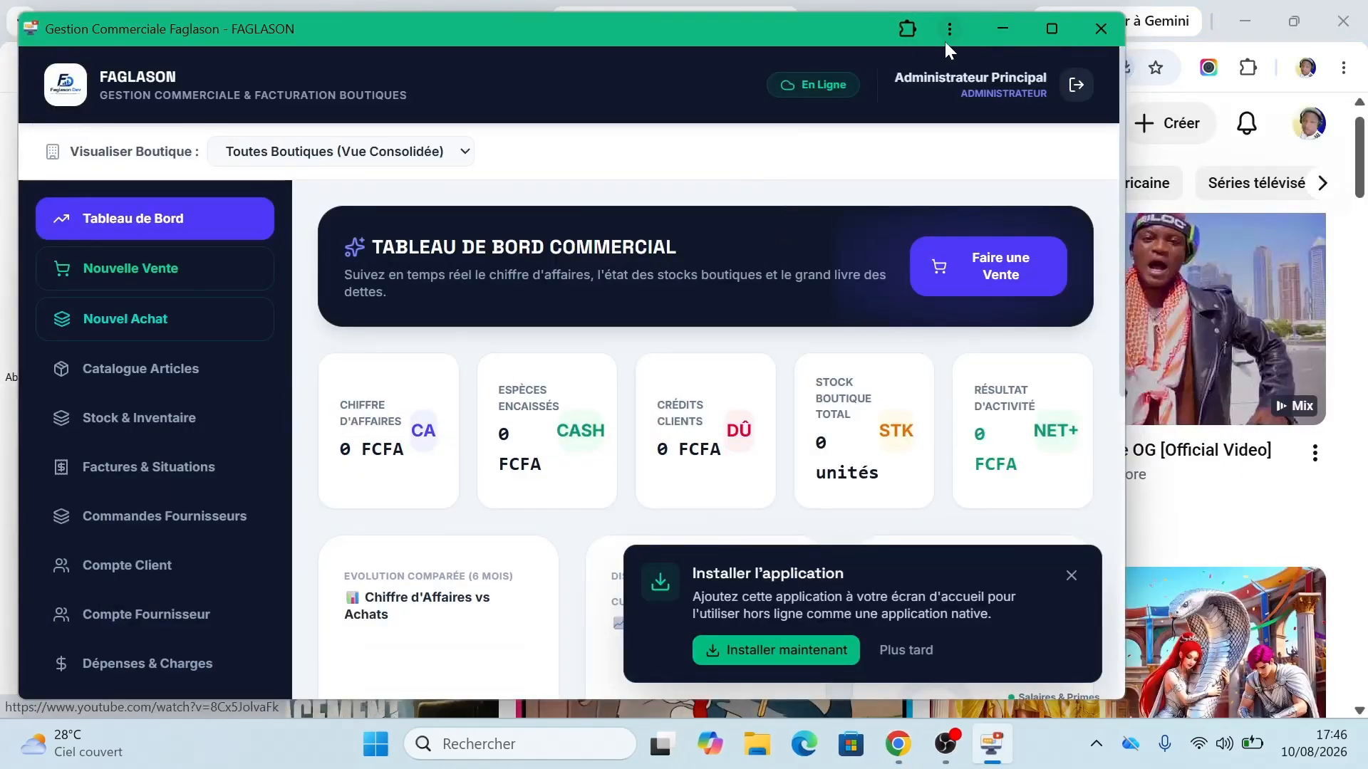
Step: Maximize the installed app window, then minimize and restore it from the taskbar
left_click(1051, 28)
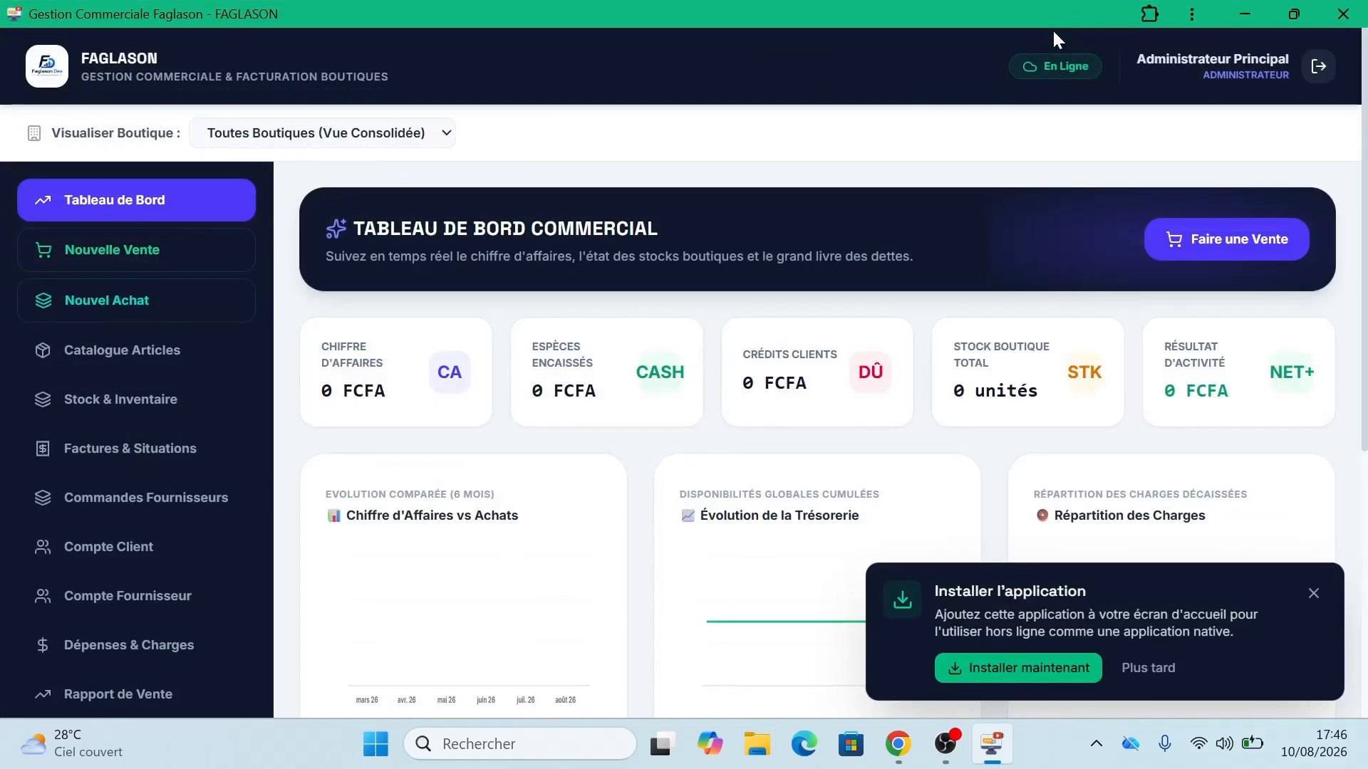
left_click(1250, 15)
left_click(1246, 15)
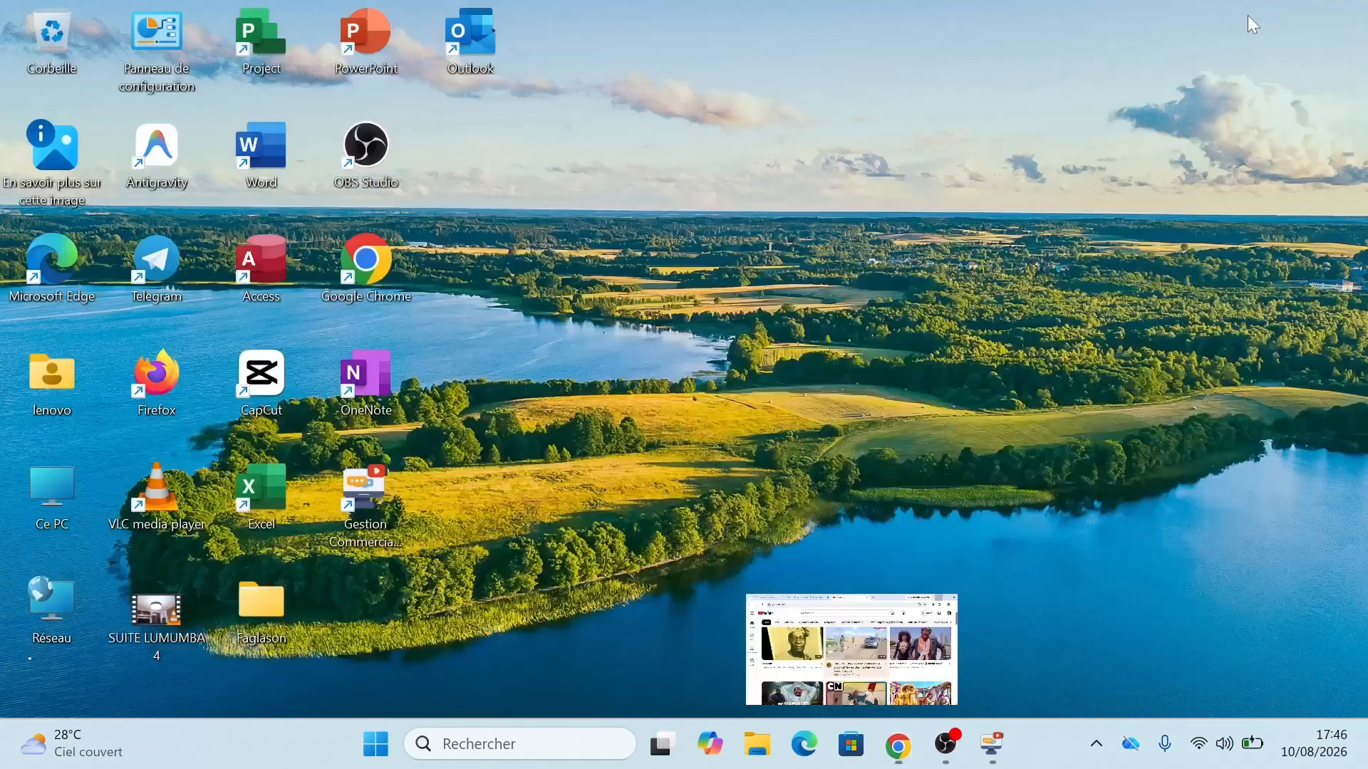
left_click(1006, 763)
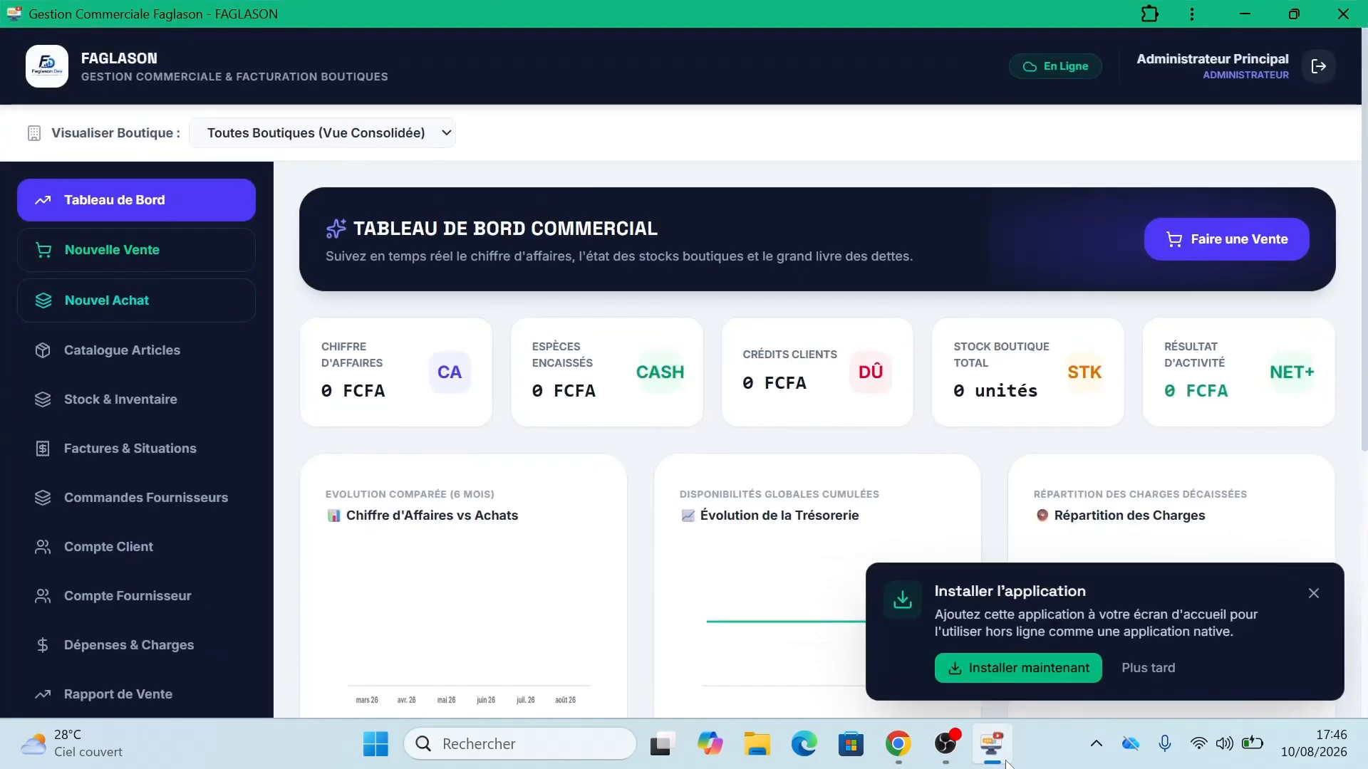
left_click(1006, 763)
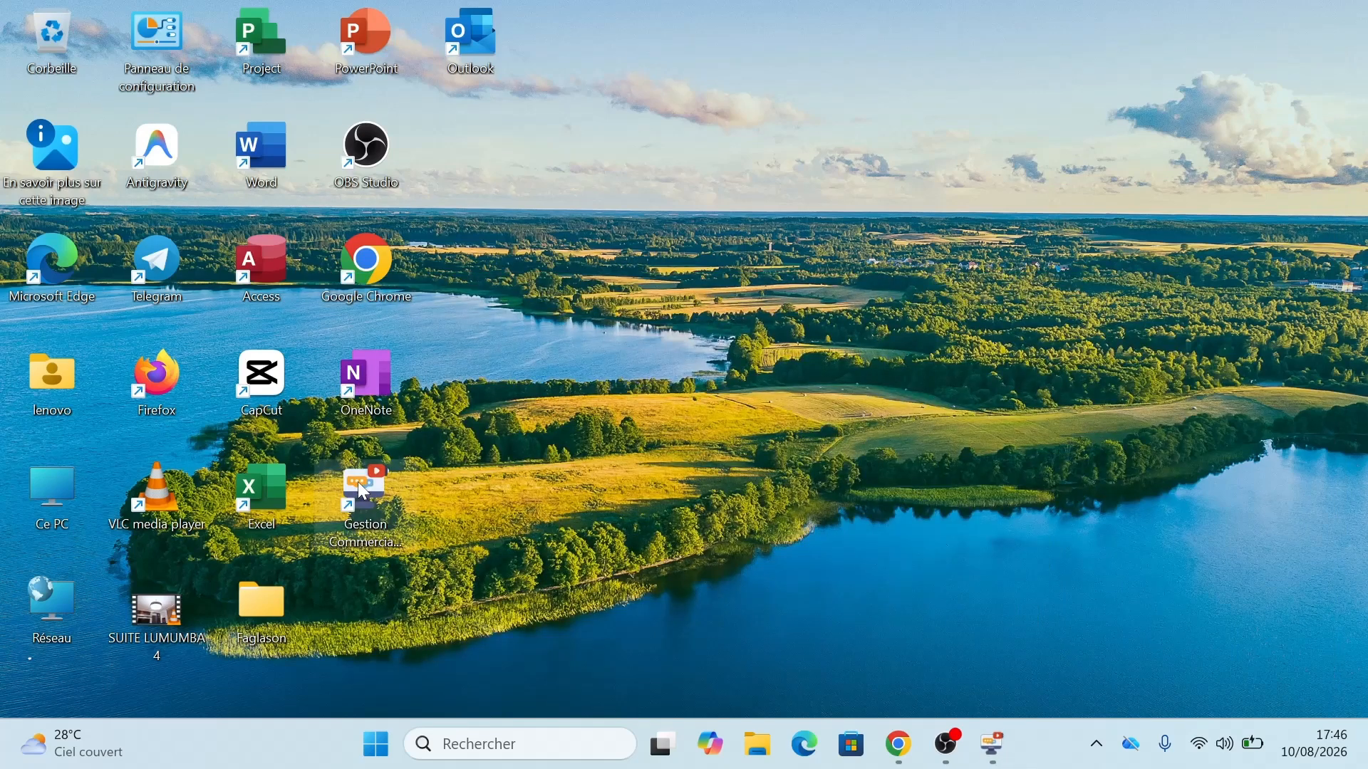
Step: Launch the app from its desktop shortcut, close it, reopen it and pin it to the taskbar
left_click(358, 482)
double_click(357, 482)
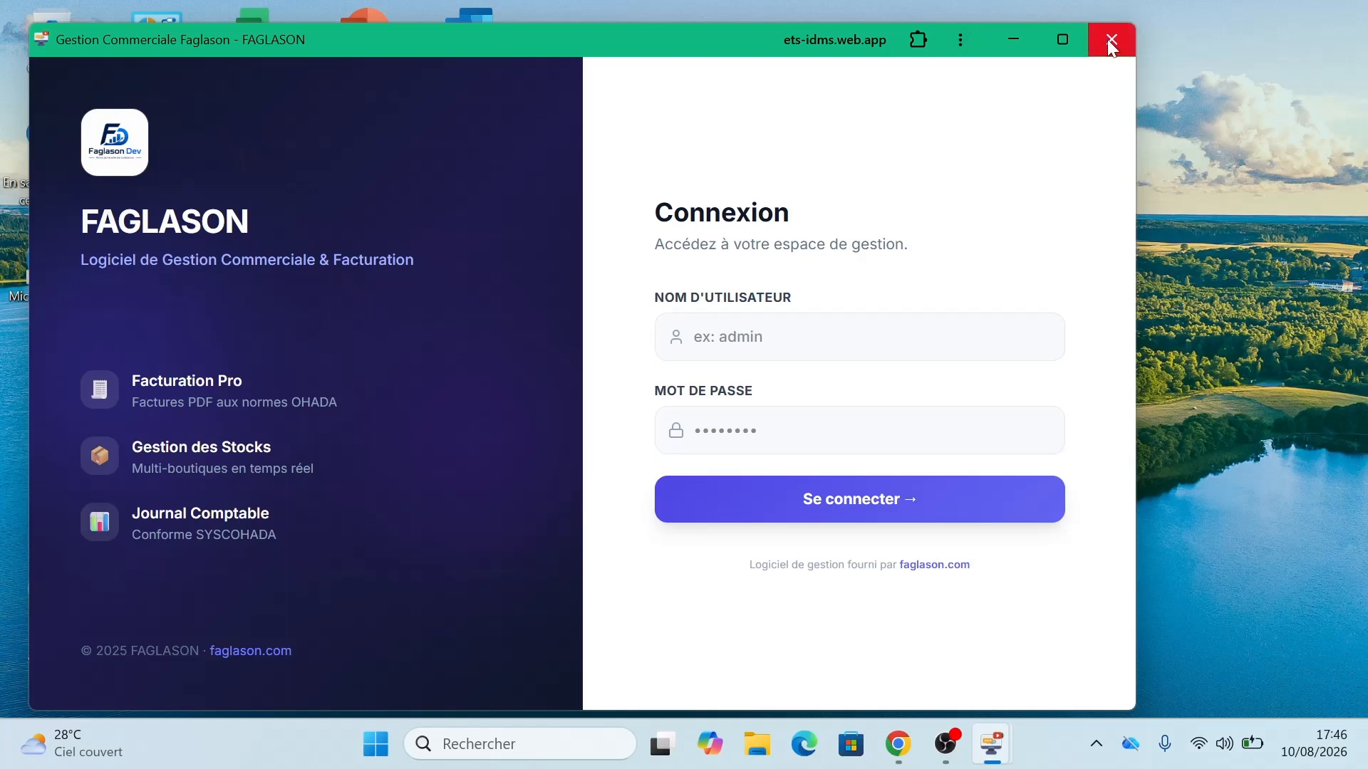
left_click(1109, 43)
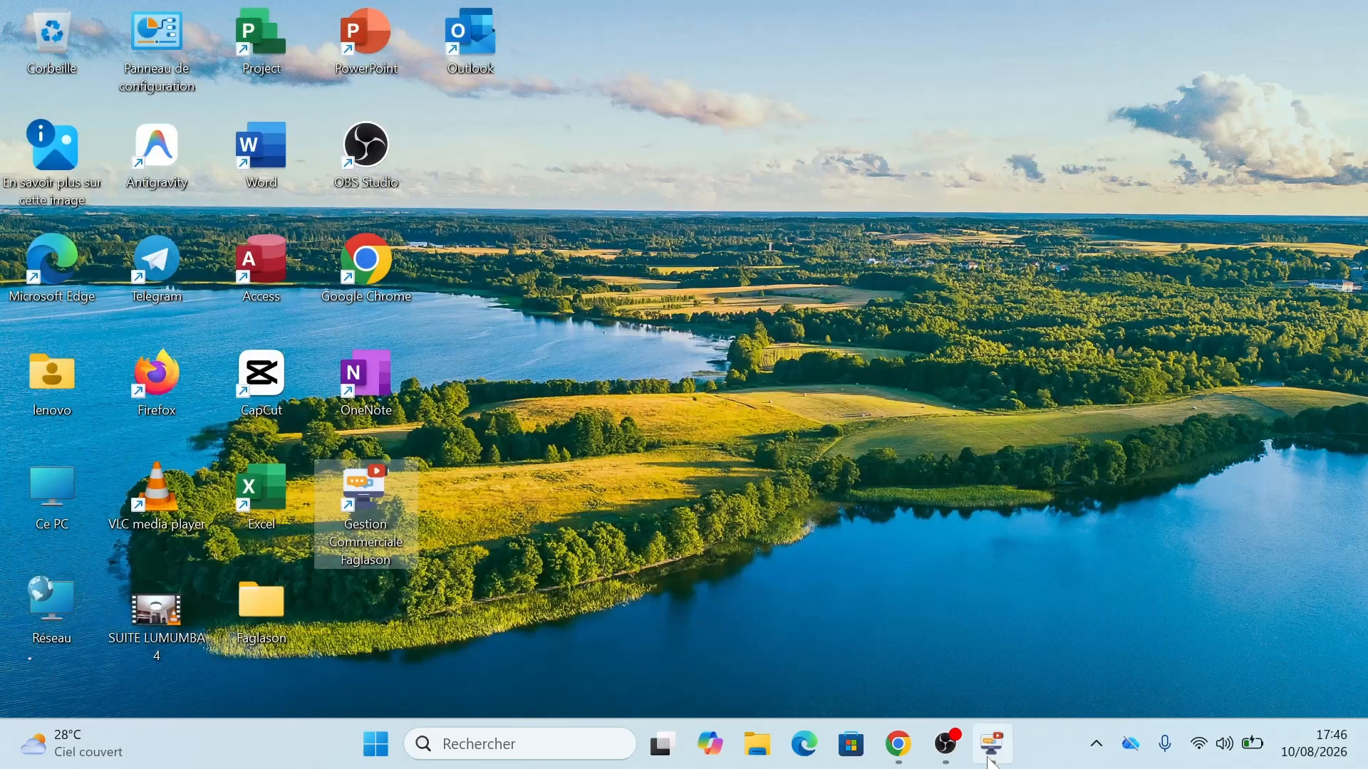
left_click(991, 761)
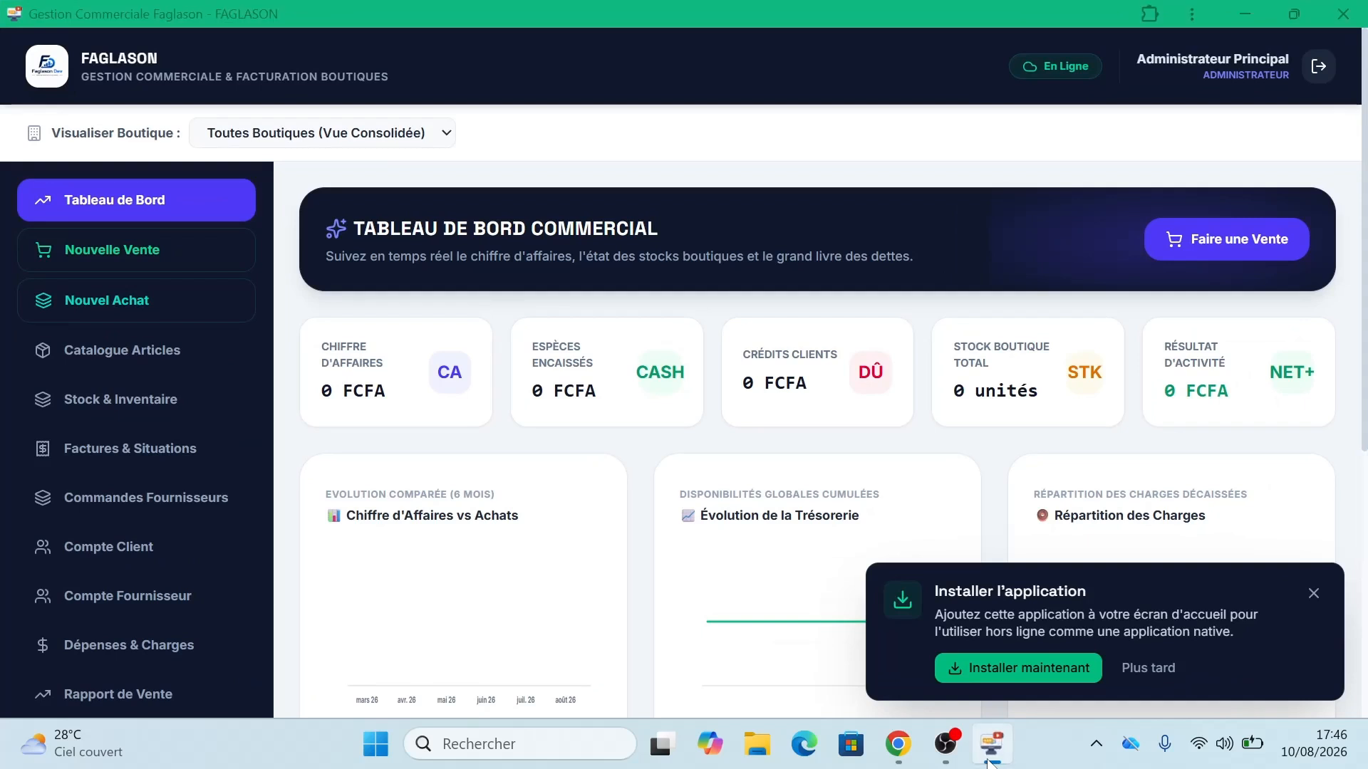
right_click(989, 760)
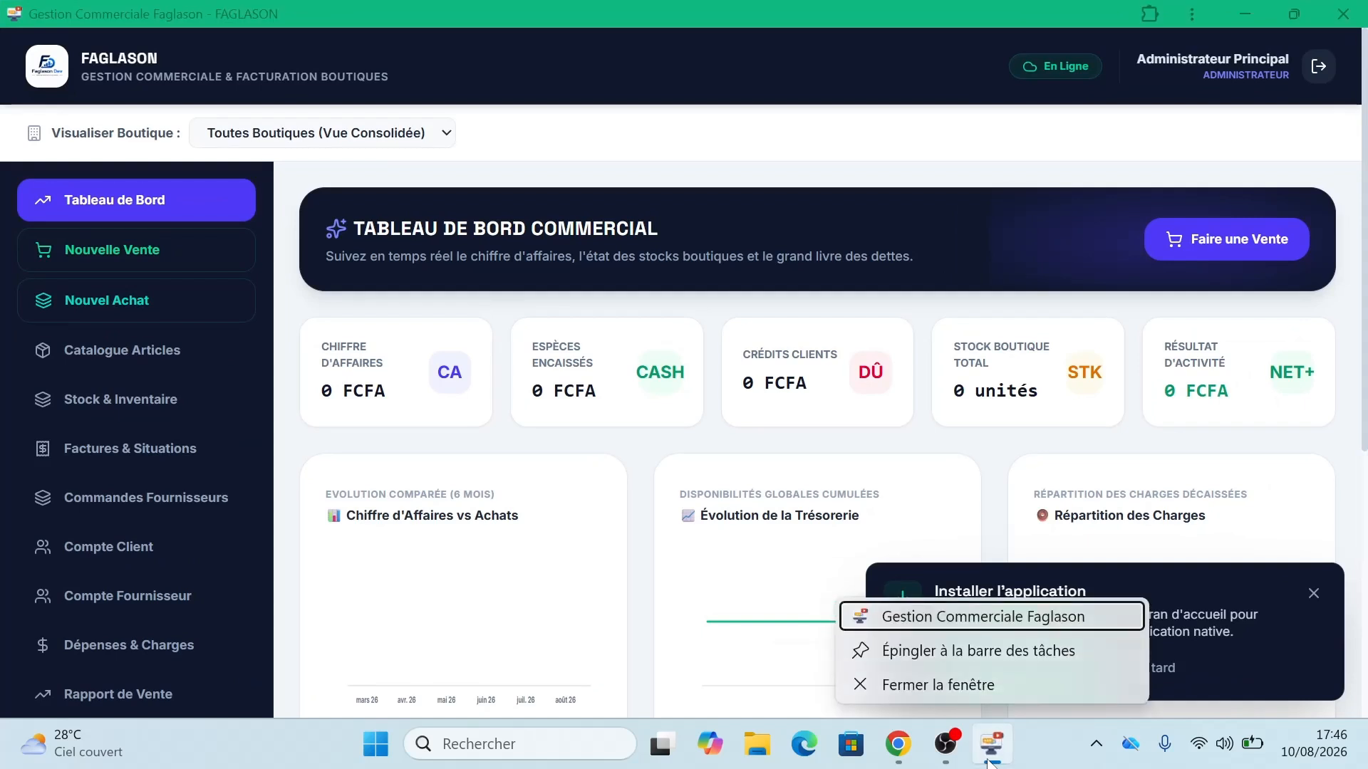
left_click(947, 655)
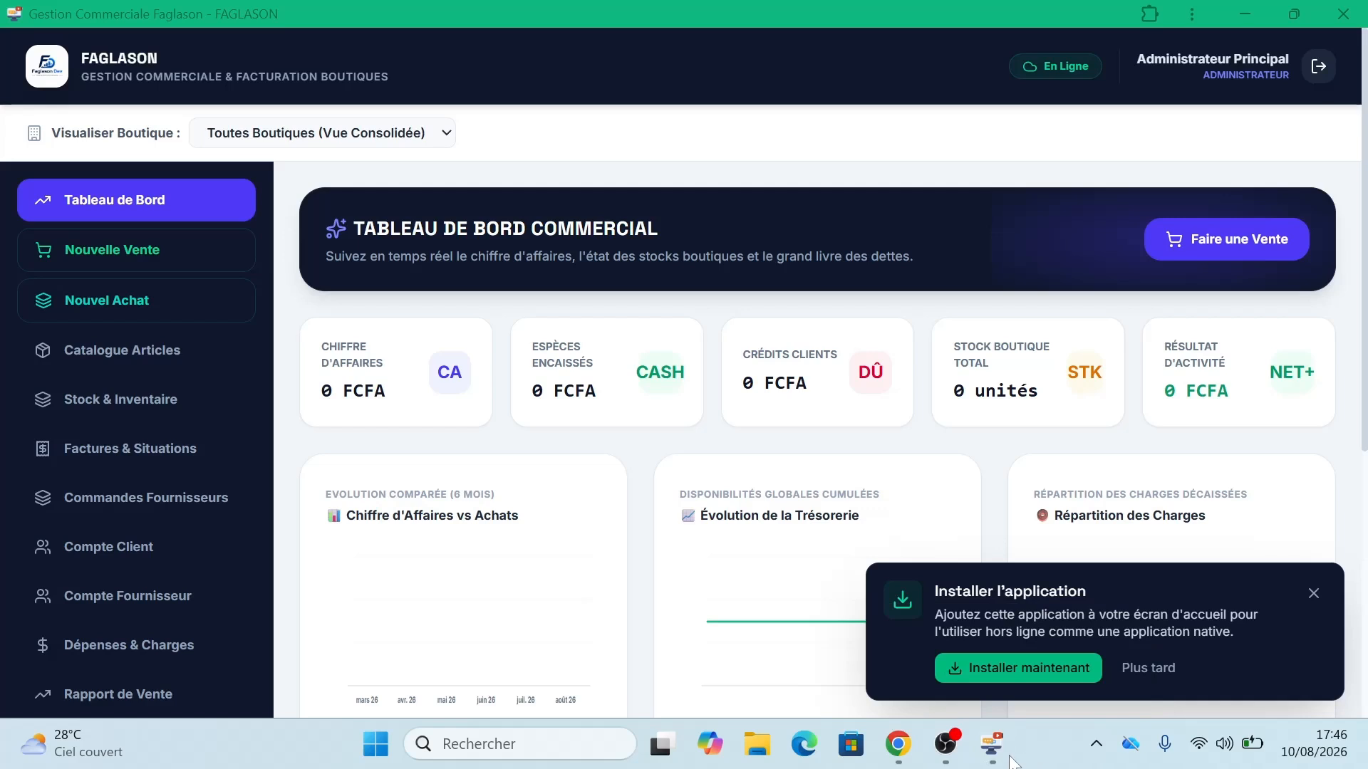
mouse_move(985, 760)
Step: Open Configuration Système from the sidebar, dismiss the install popup and return to the page top
scroll(1365, 415, "down", 4)
scroll(1365, 416, "down", 2)
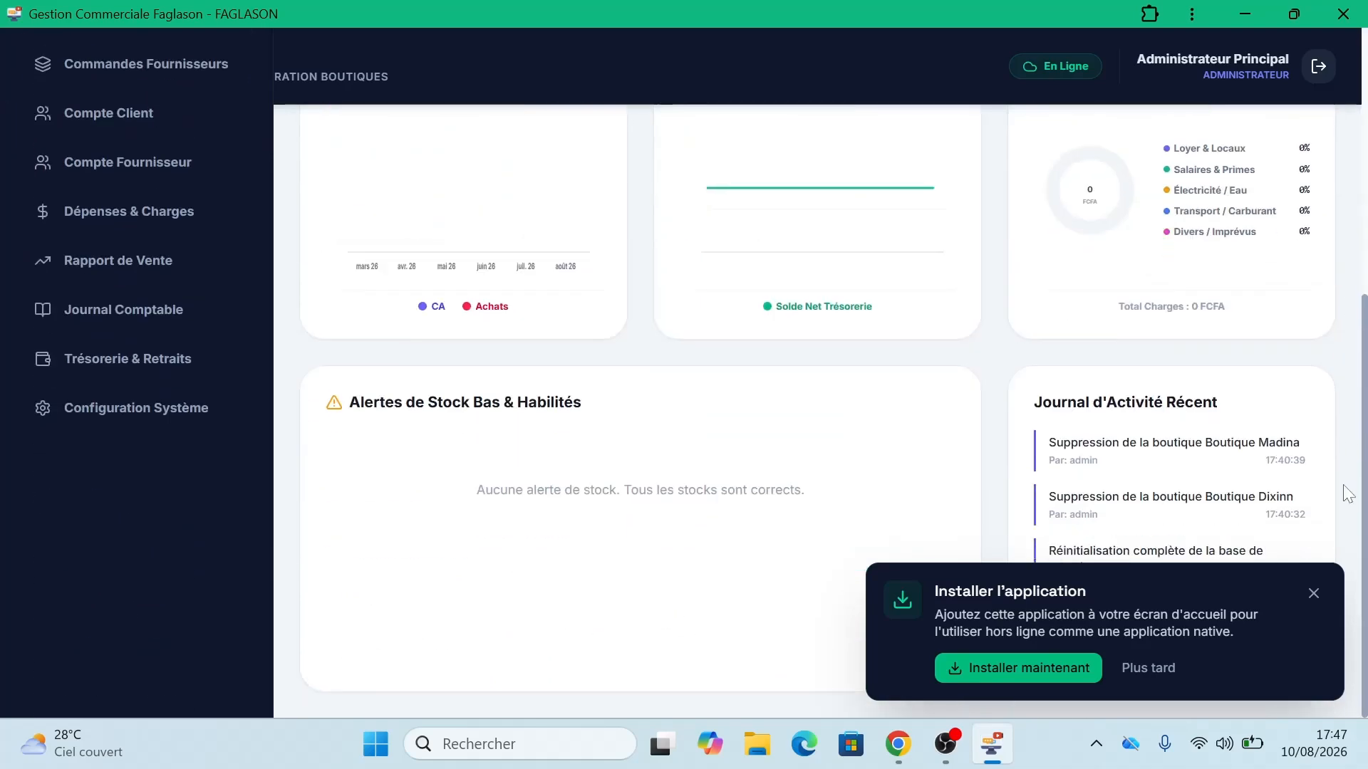
left_click(109, 417)
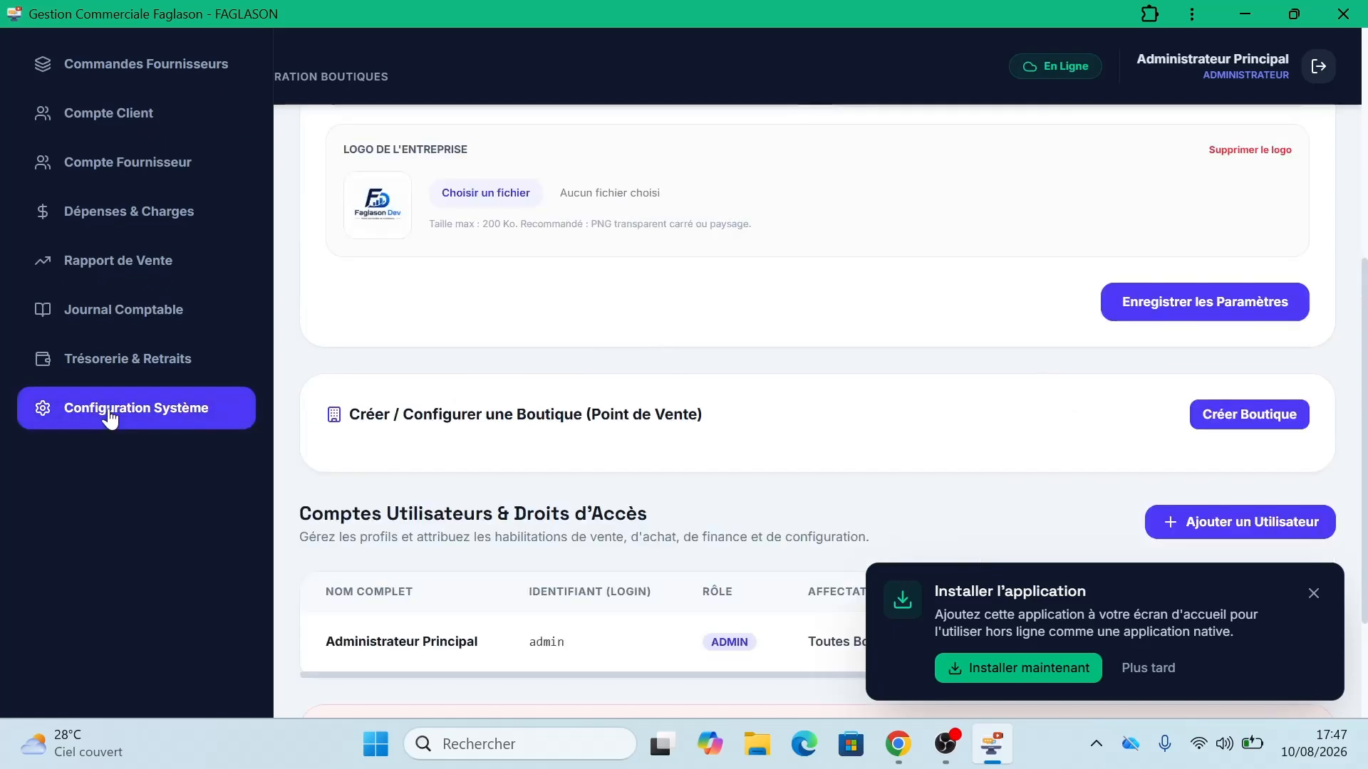
left_click(1313, 595)
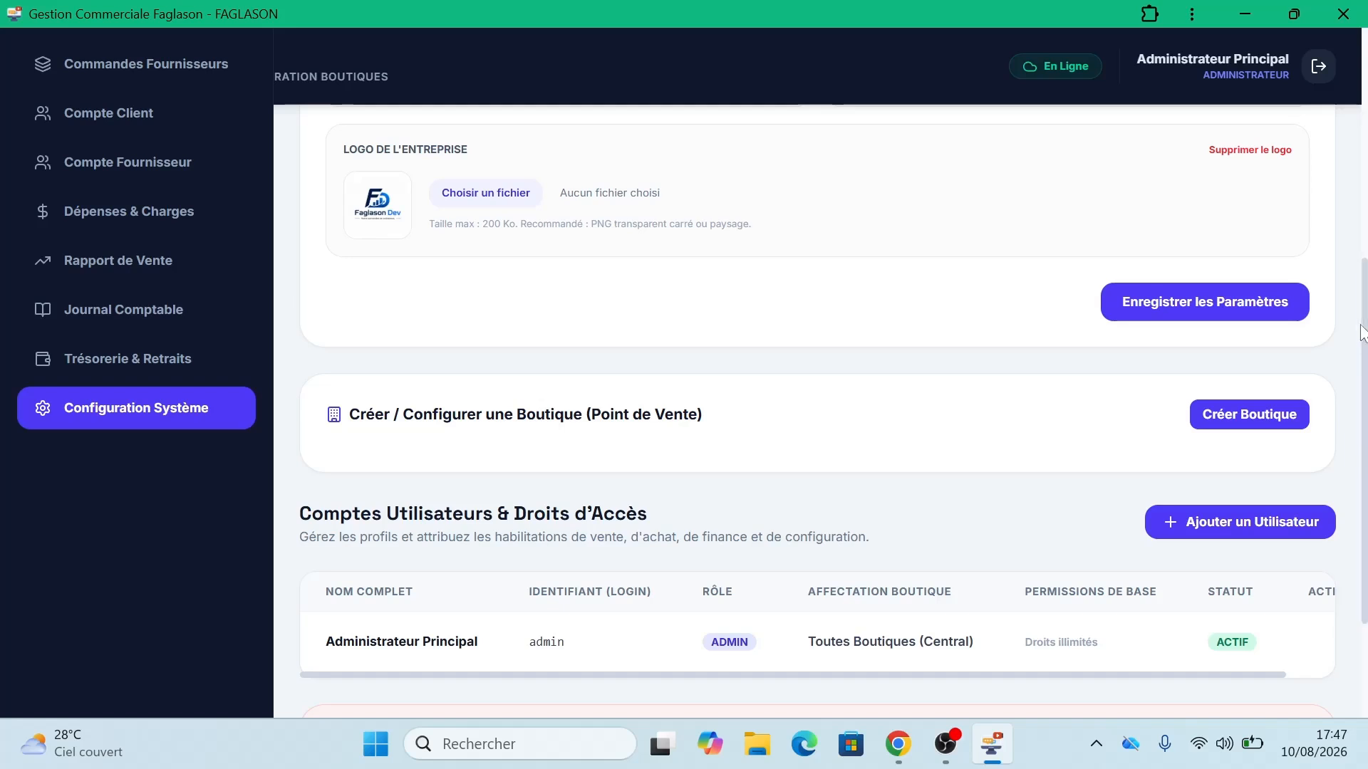
left_click_drag(1366, 335, 1366, 62)
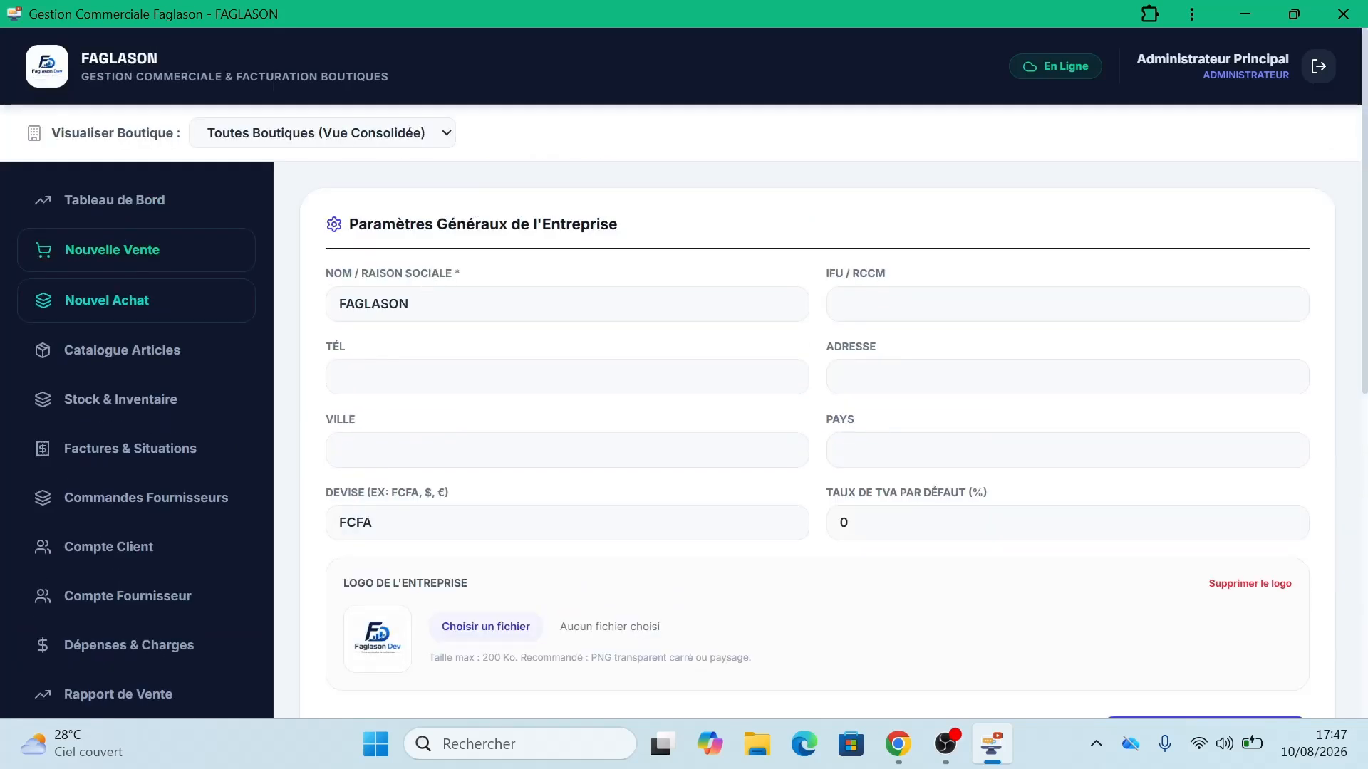
Step: Keep the company name FAGLASON and fill in the IFU/RCCM number and company phone number
left_click(410, 303)
double_click(410, 303)
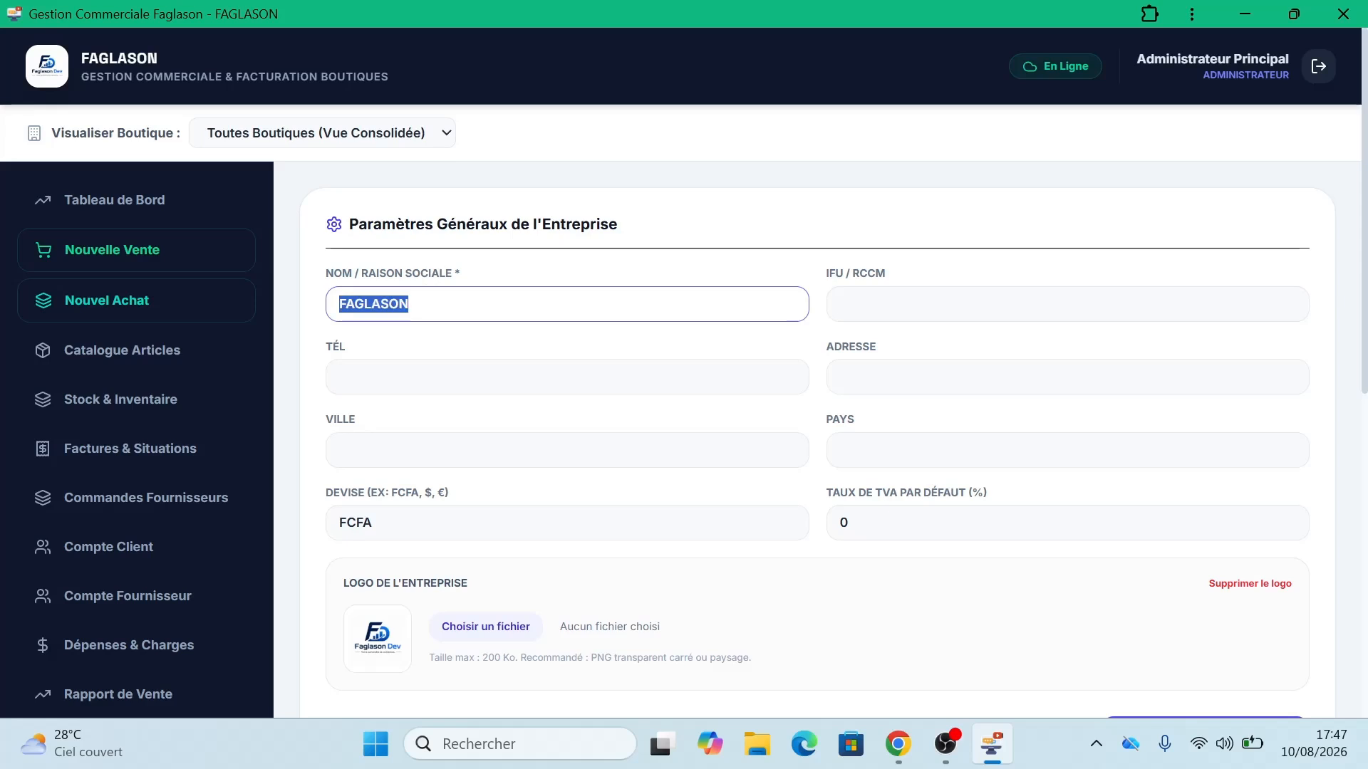
left_click(410, 304)
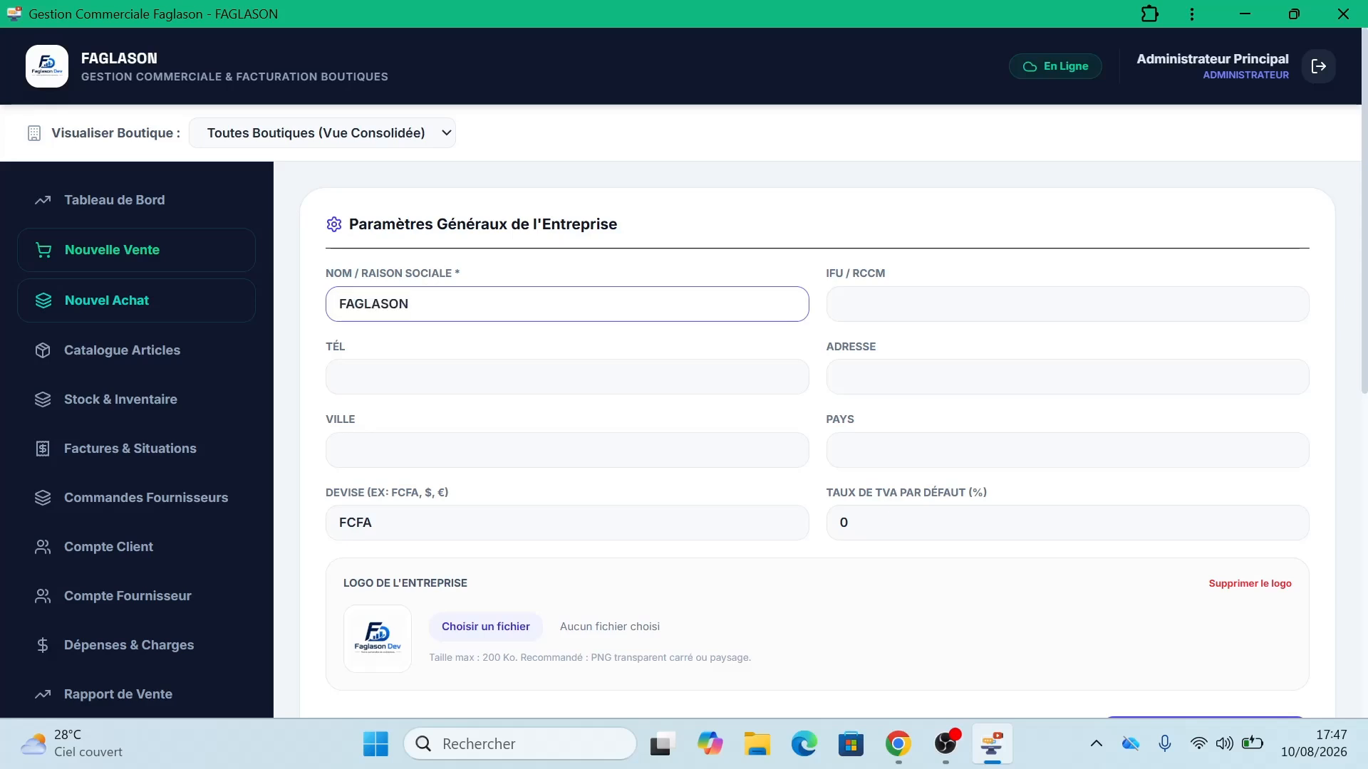
left_click(840, 304)
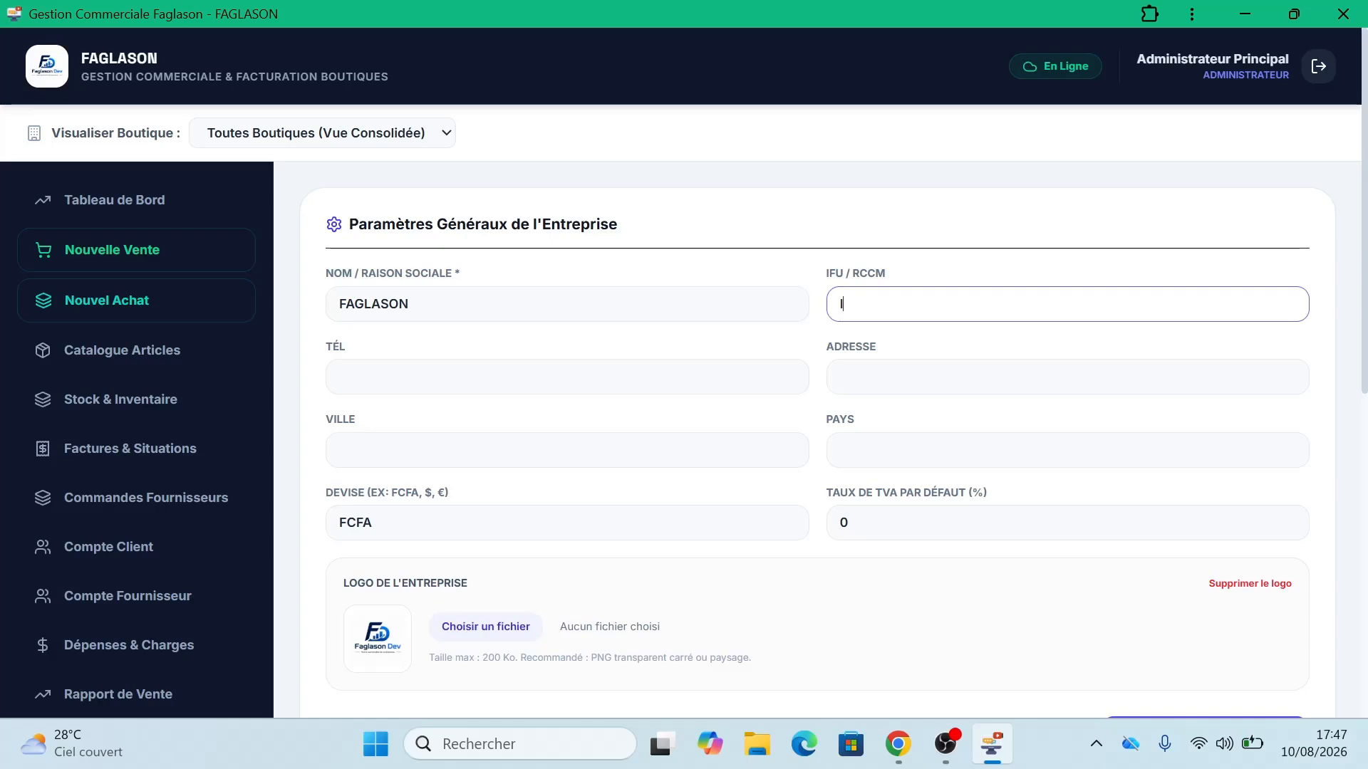
type("12000000120")
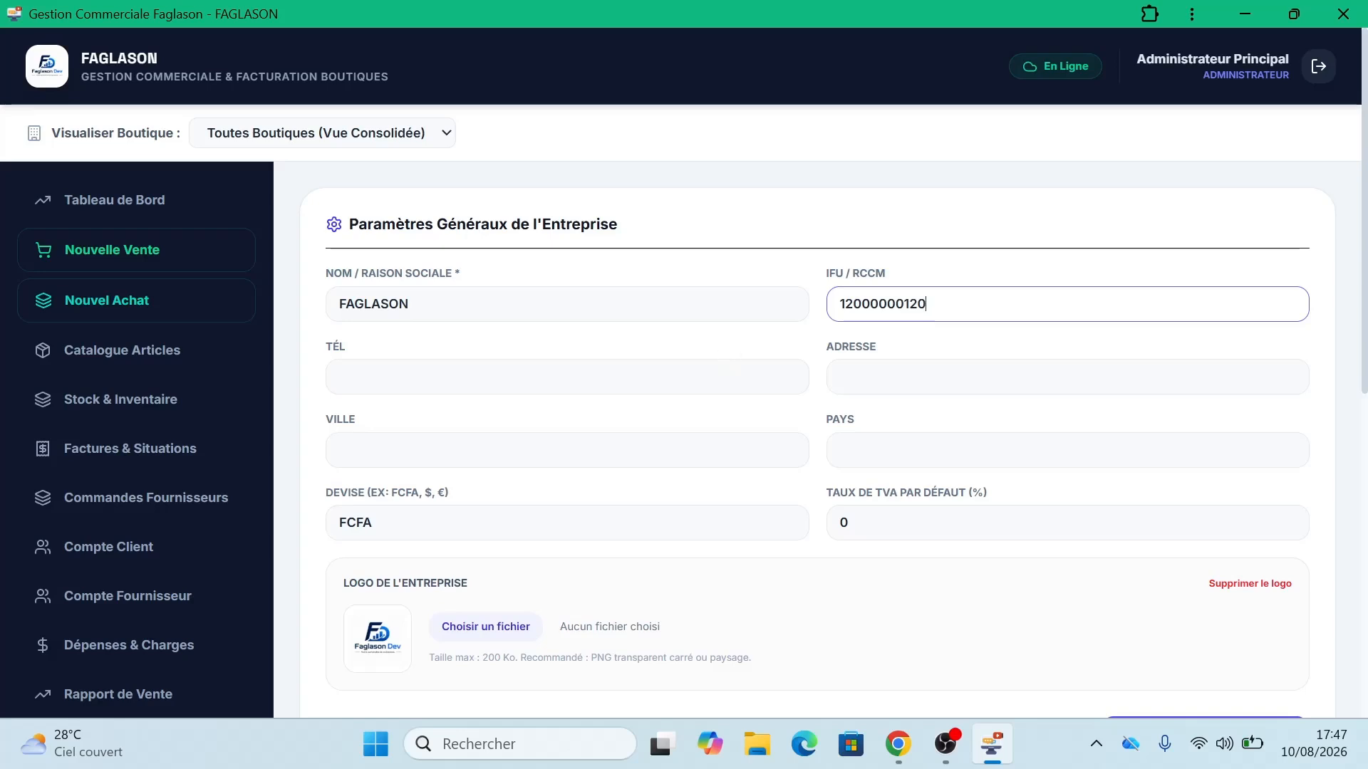
left_click(669, 377)
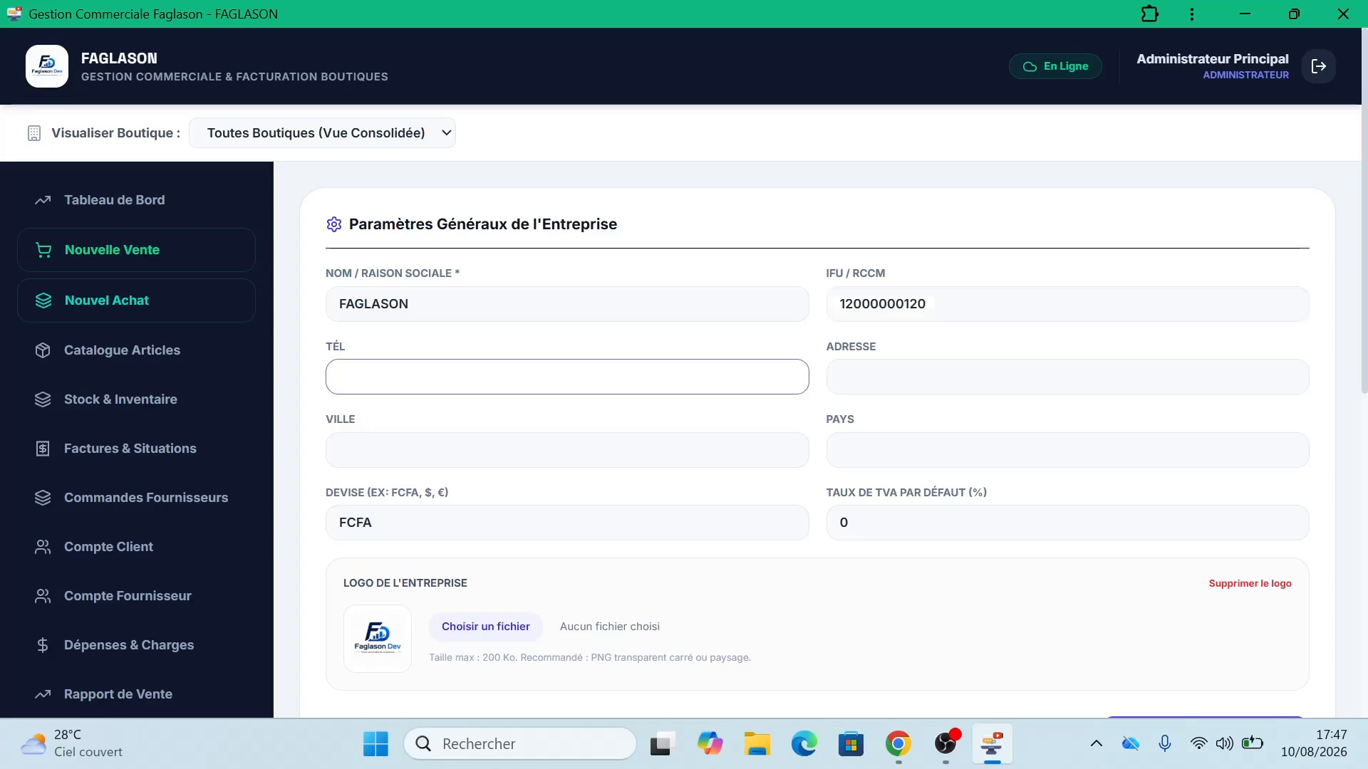
Step: Enter the company address, city Abomey-Calavi and country Bénin
left_click(954, 377)
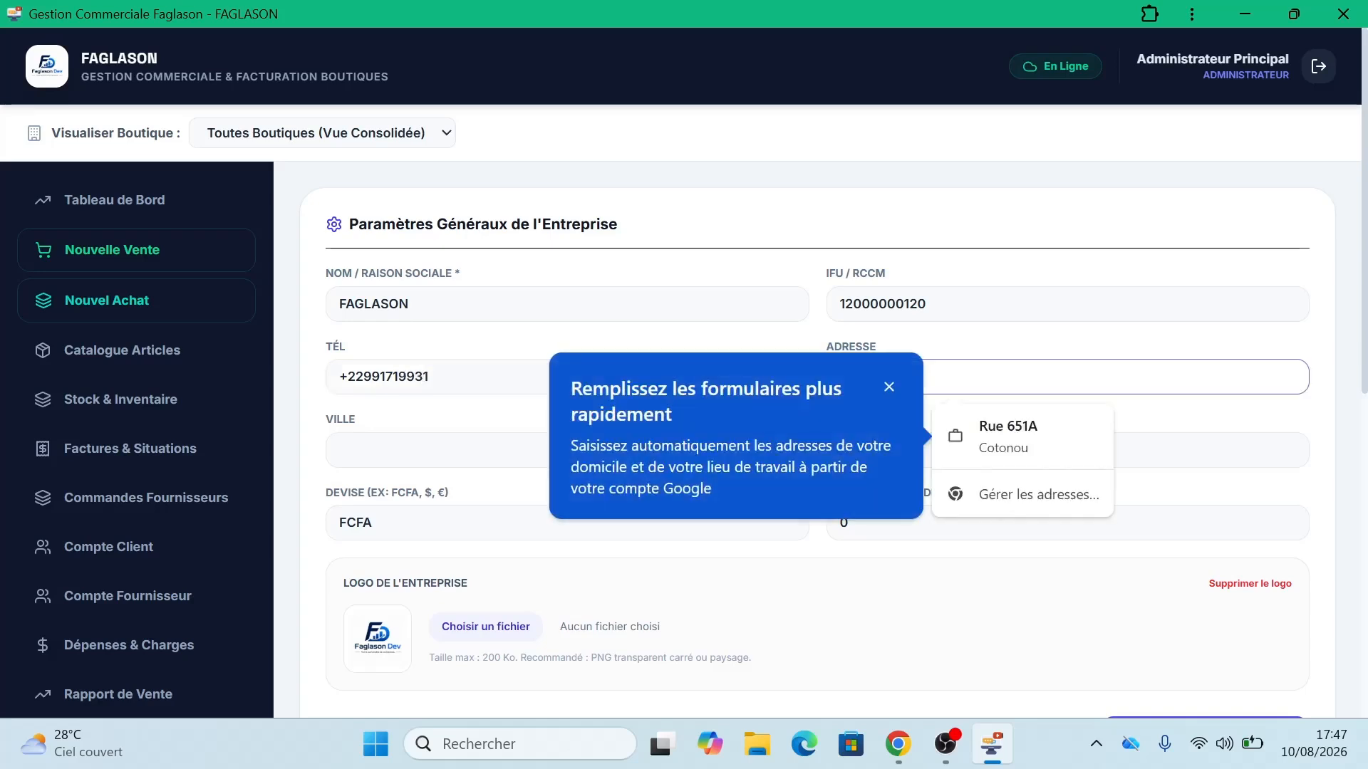
type("C")
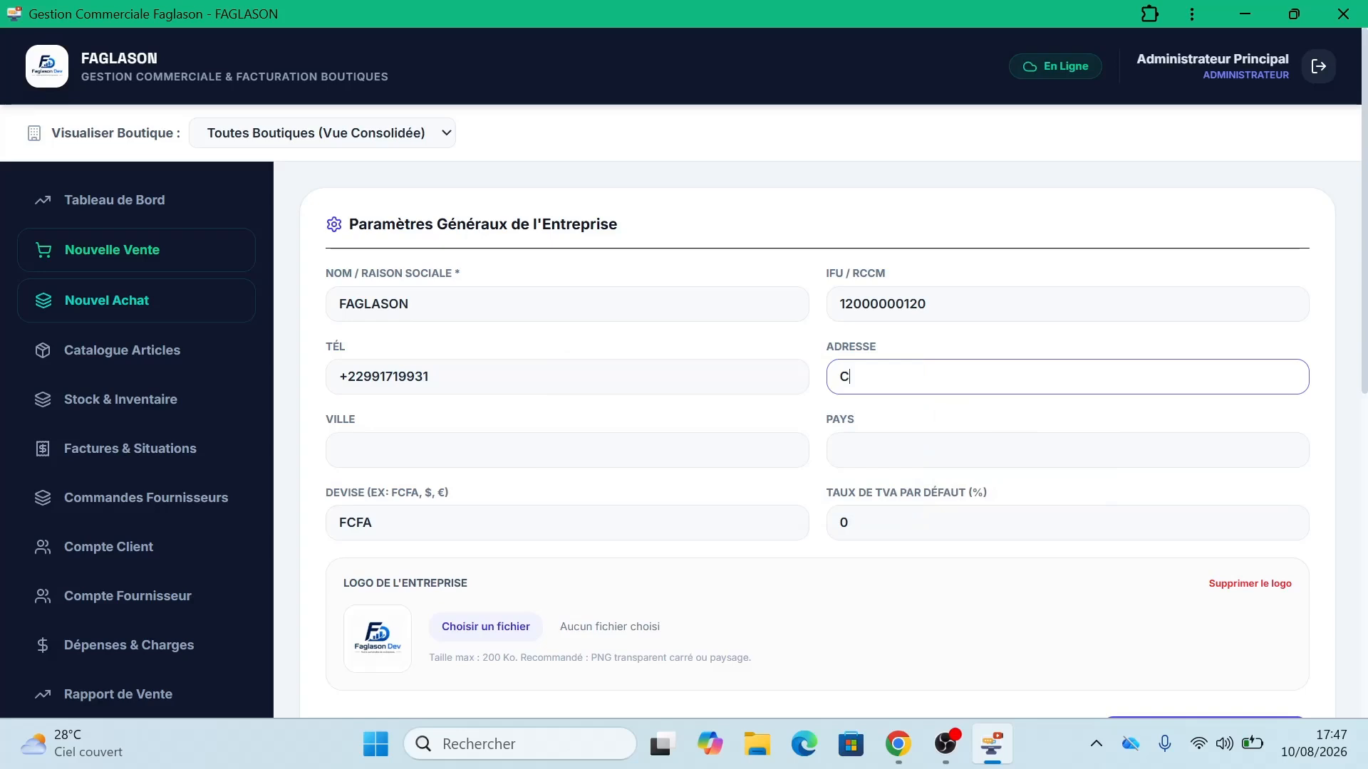
key("BackSpace")
type("Godomey, C")
key("BackSpace")
key("Tab")
type("bo")
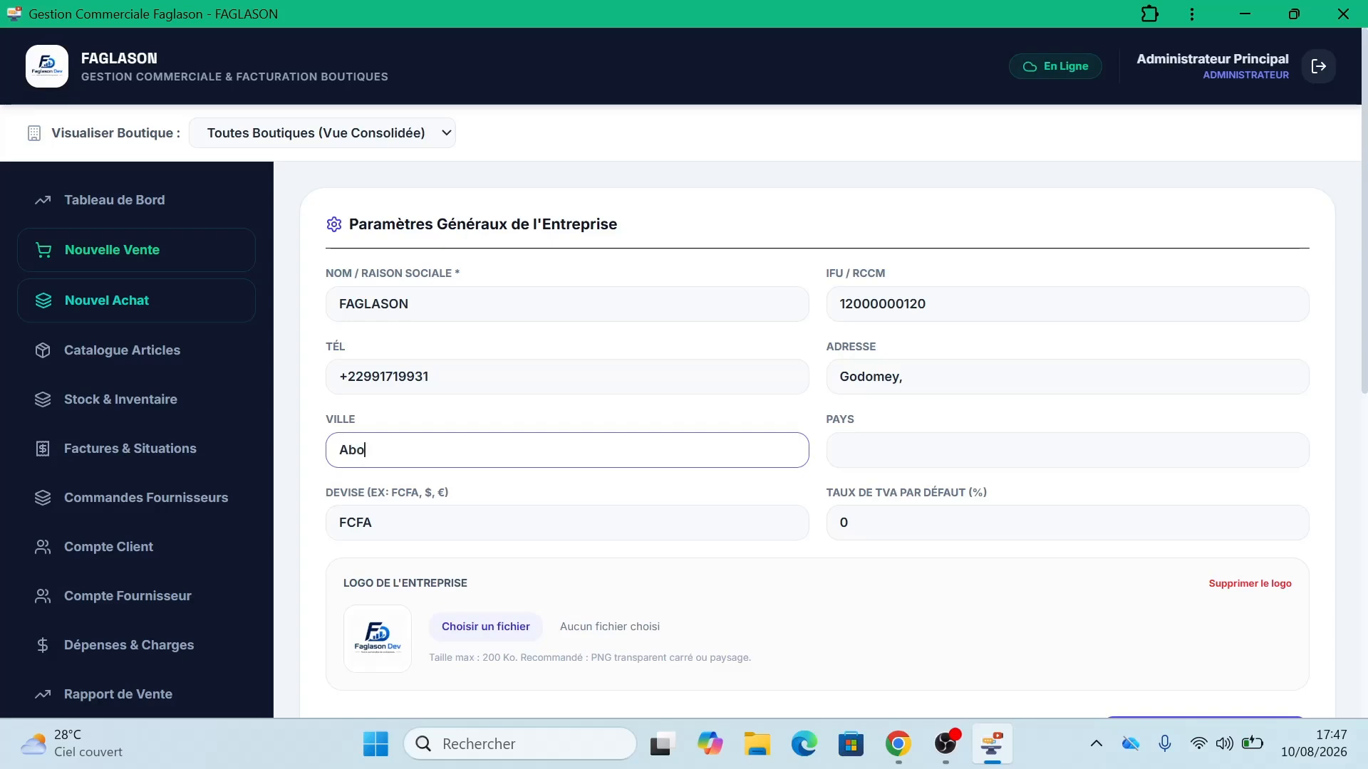
type("mey-Calavi")
key("Tab")
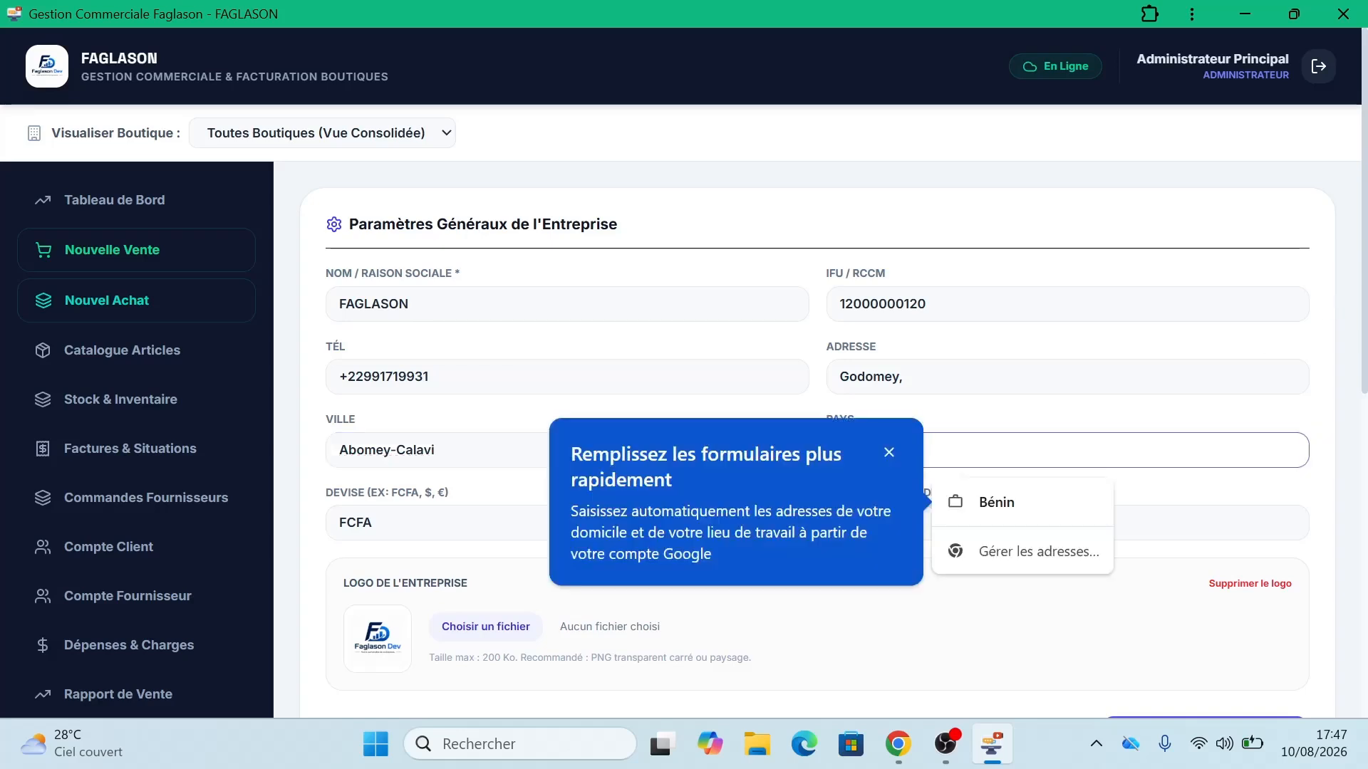
type("Bénin")
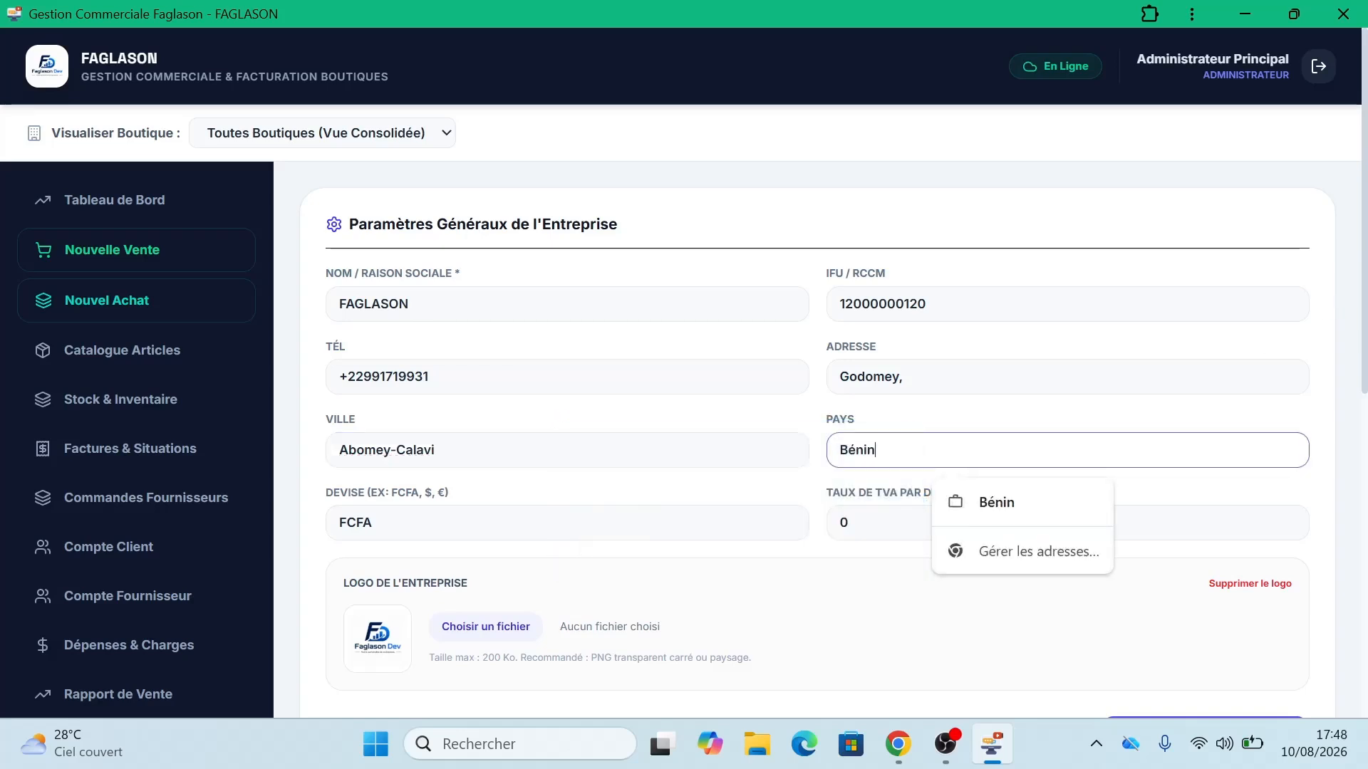
left_click(801, 589)
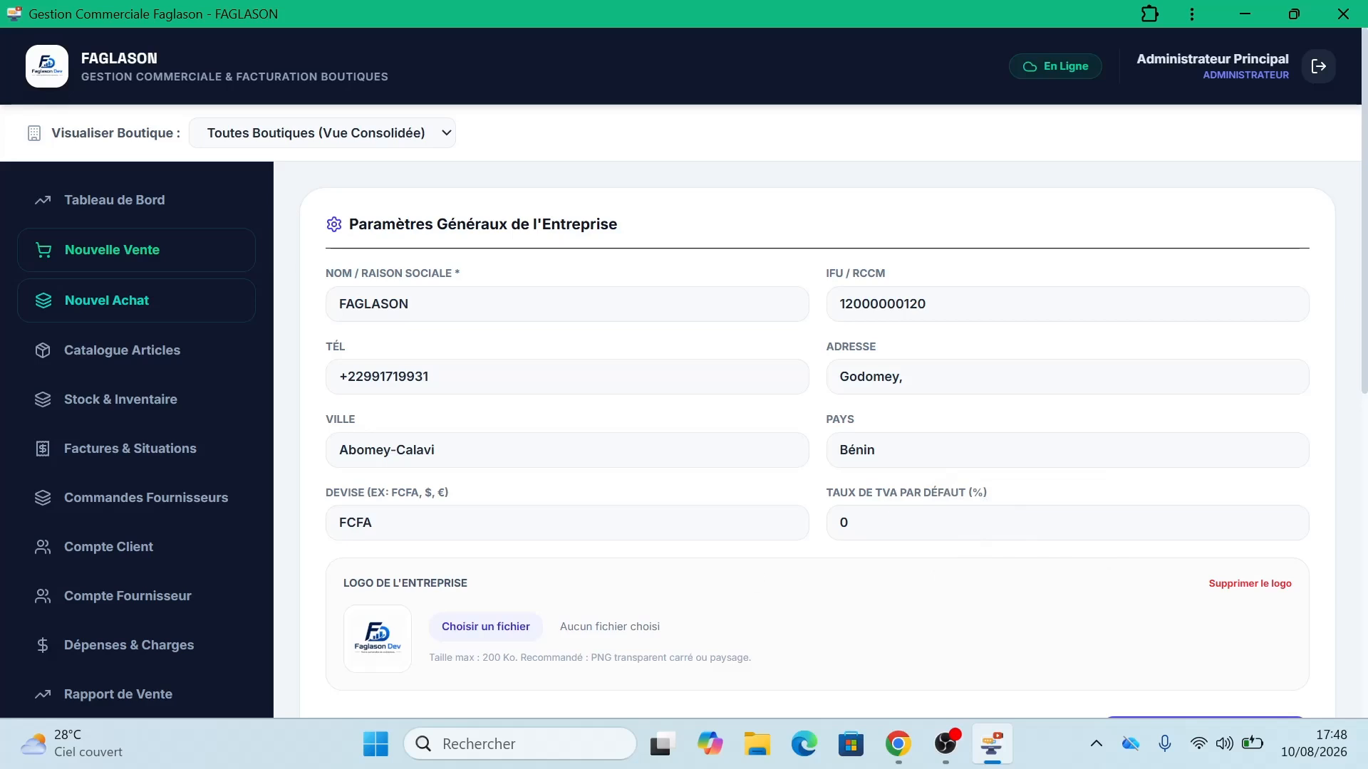
Step: Leave the currency as FCFA and change the default VAT rate from 0 to 18
left_click(373, 522)
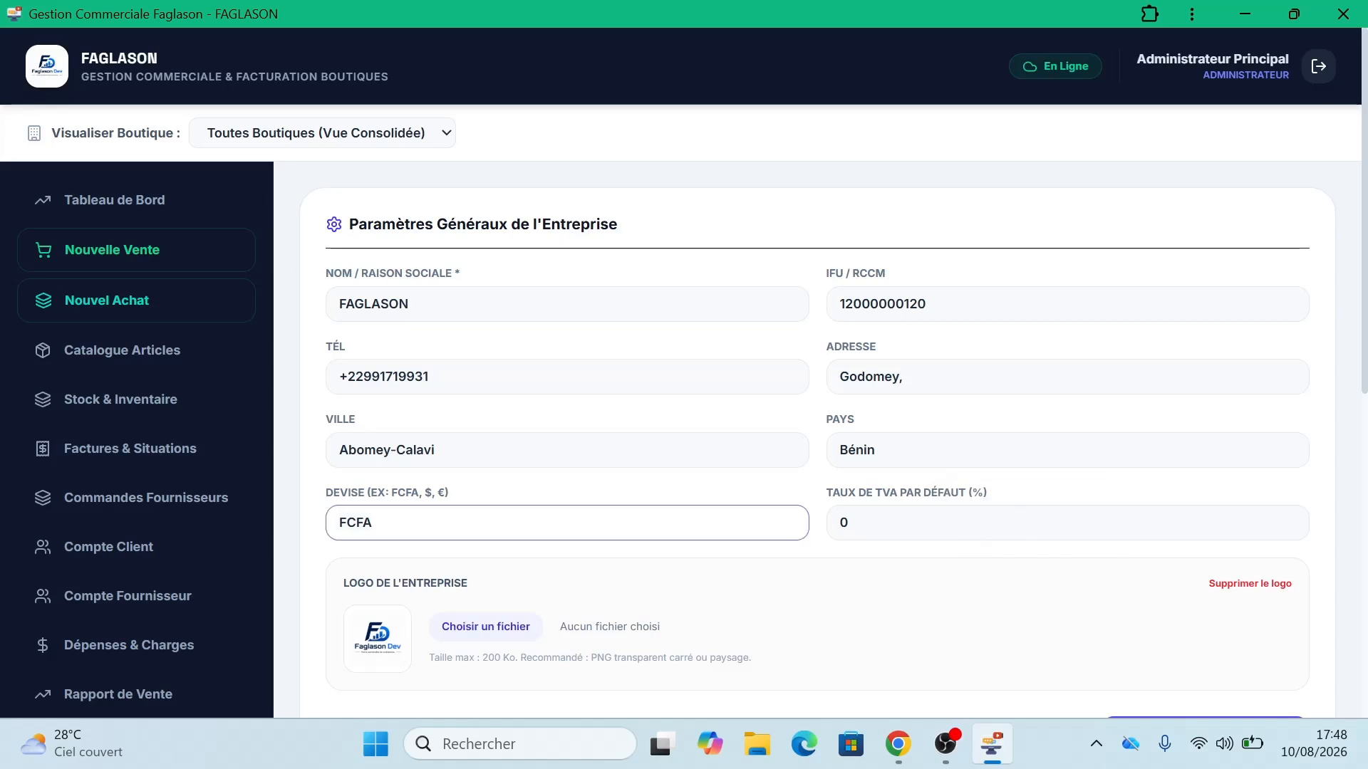
left_click_drag(372, 522, 324, 518)
left_click(918, 604)
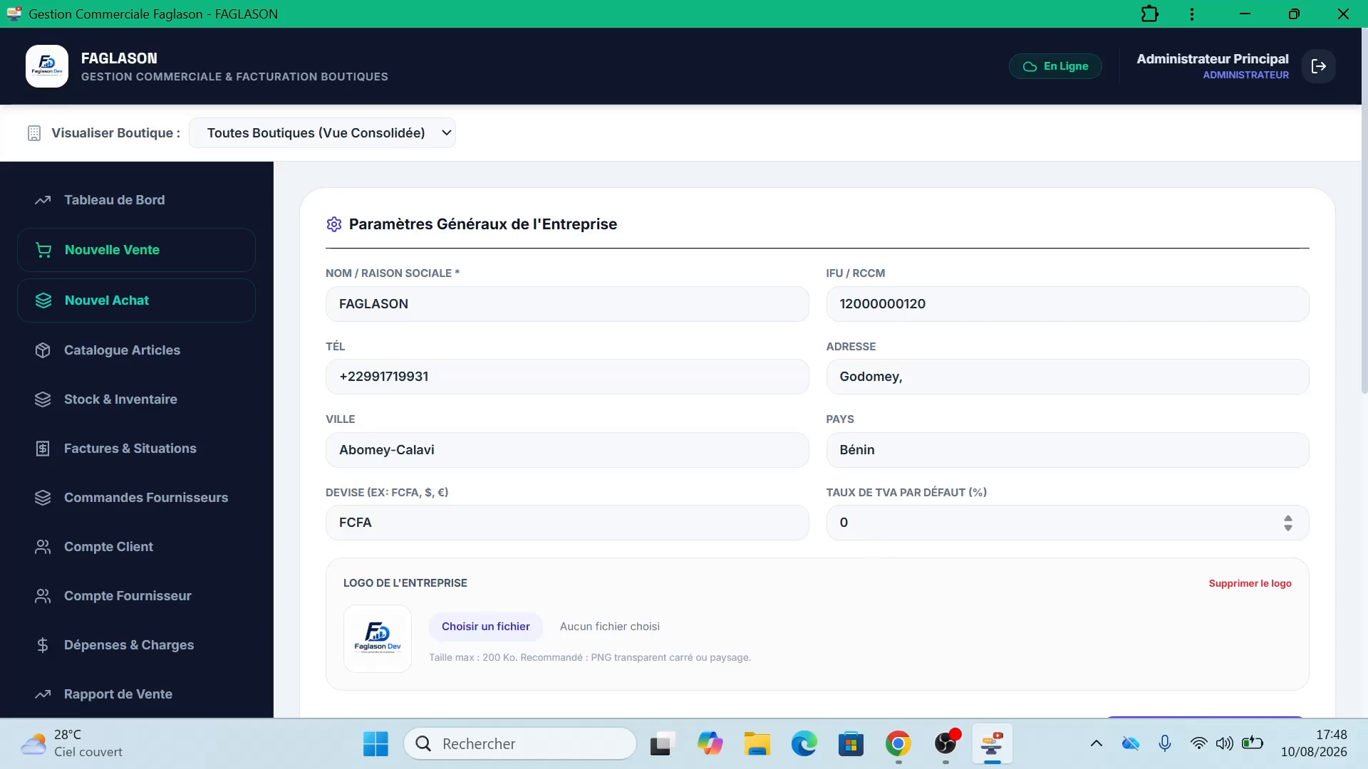
left_click_drag(880, 523, 835, 523)
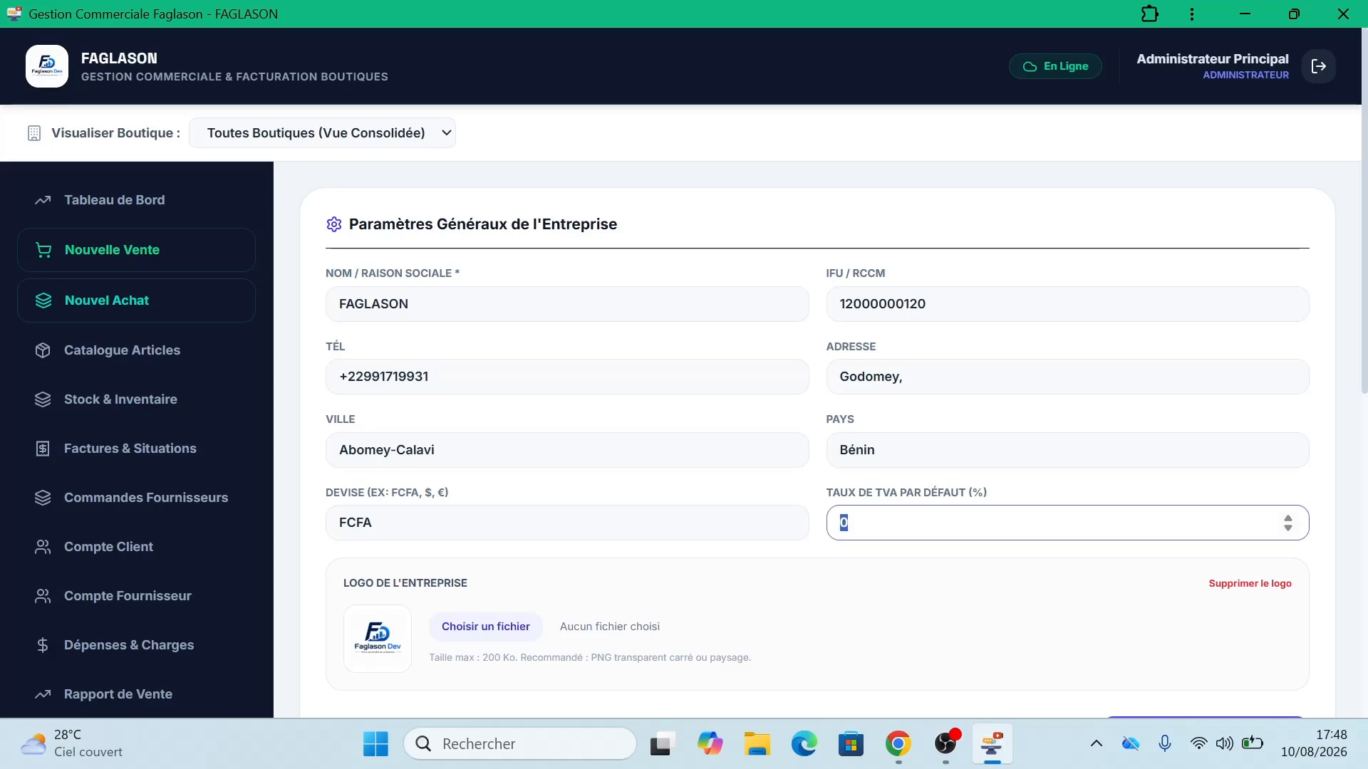
key("BackSpace")
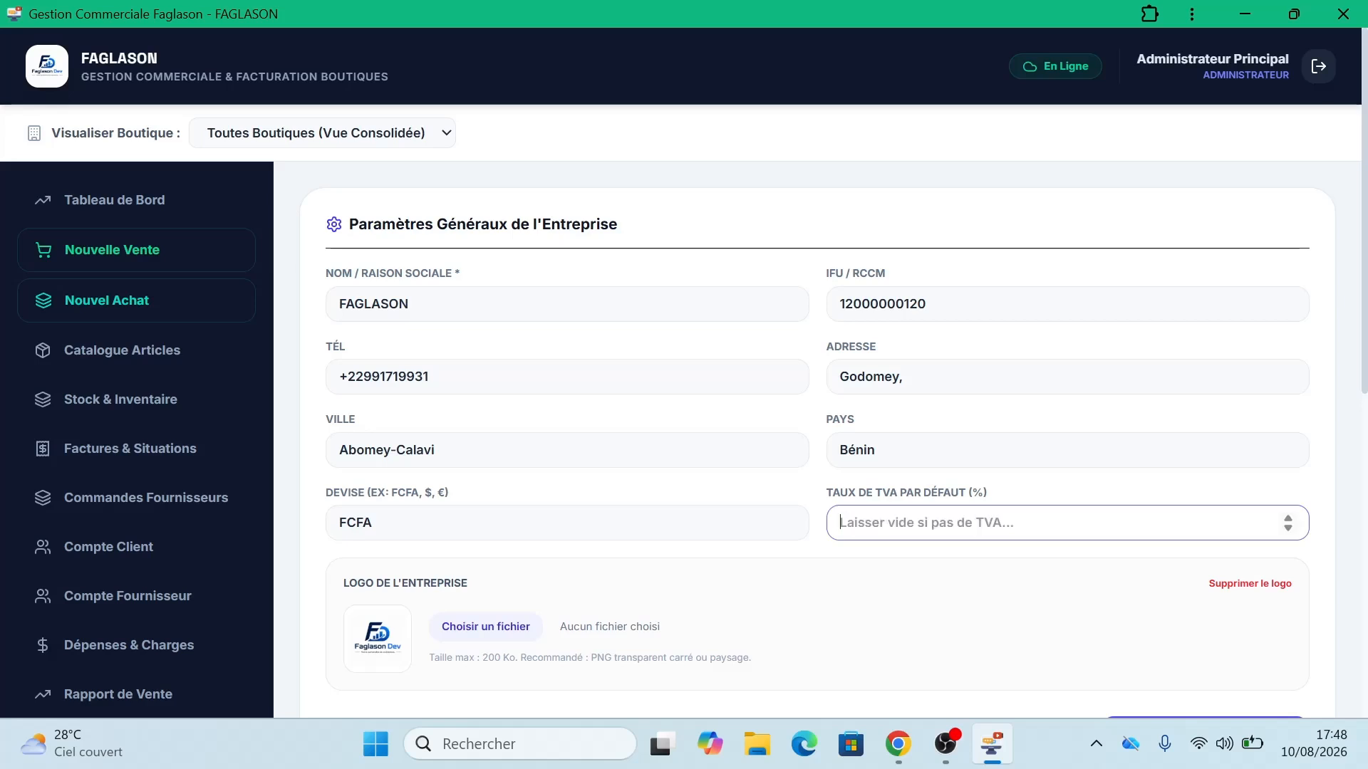
type("18")
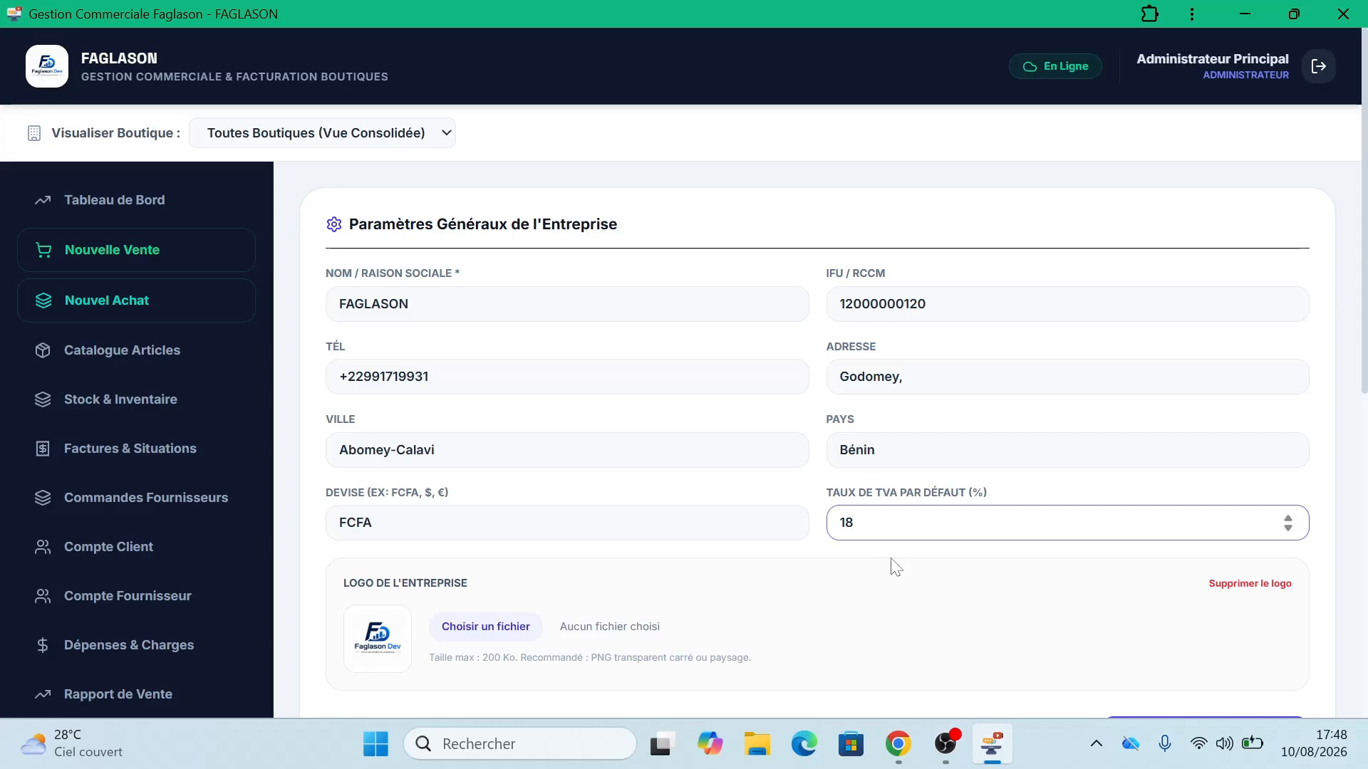
left_click(899, 586)
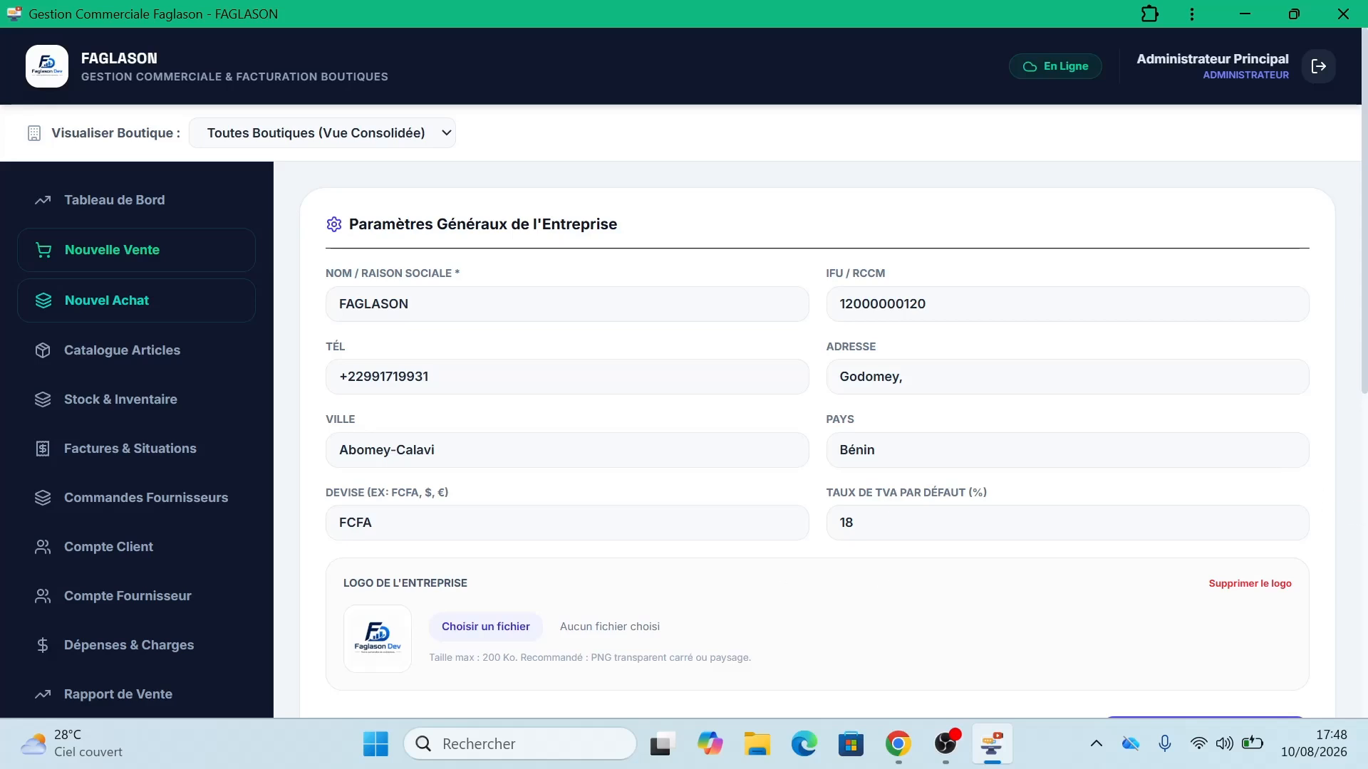
left_click(473, 626)
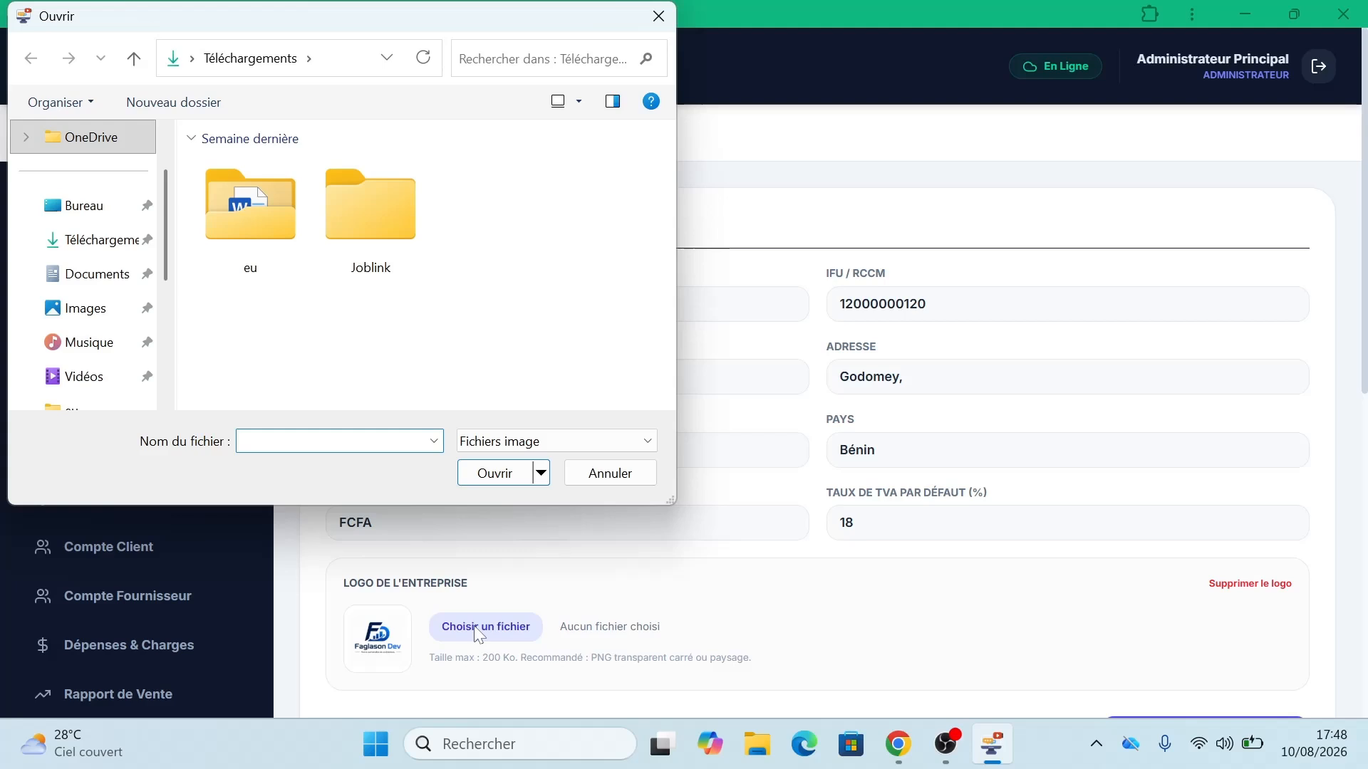
left_click(80, 316)
left_click(82, 282)
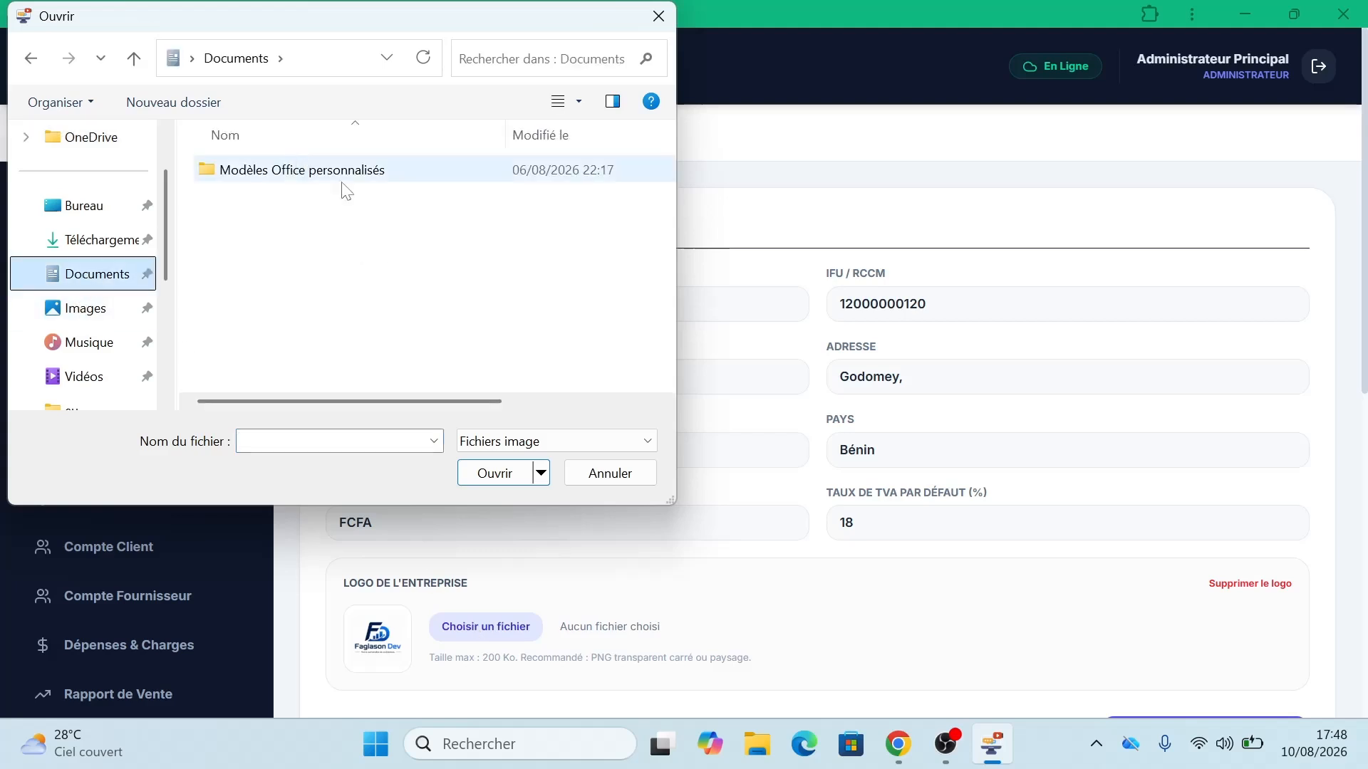
left_click(658, 16)
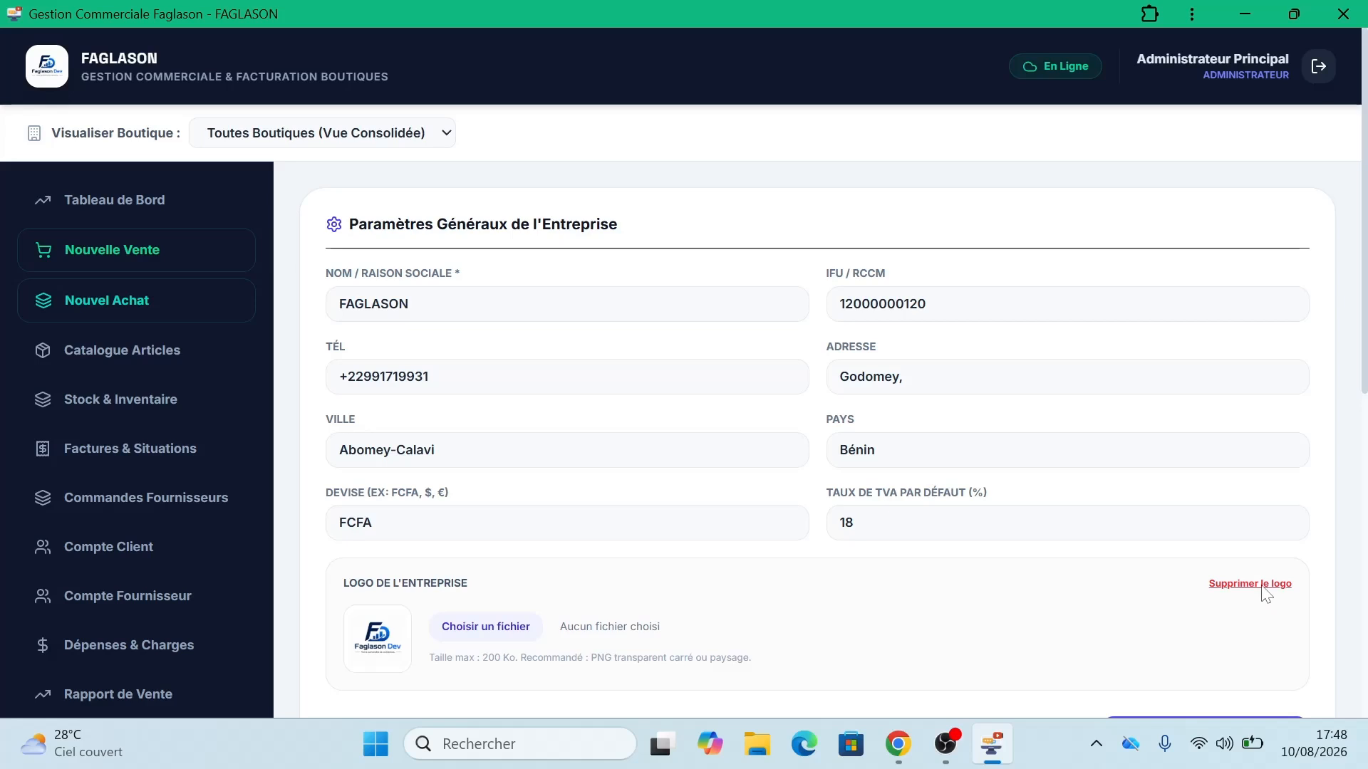
left_click(487, 636)
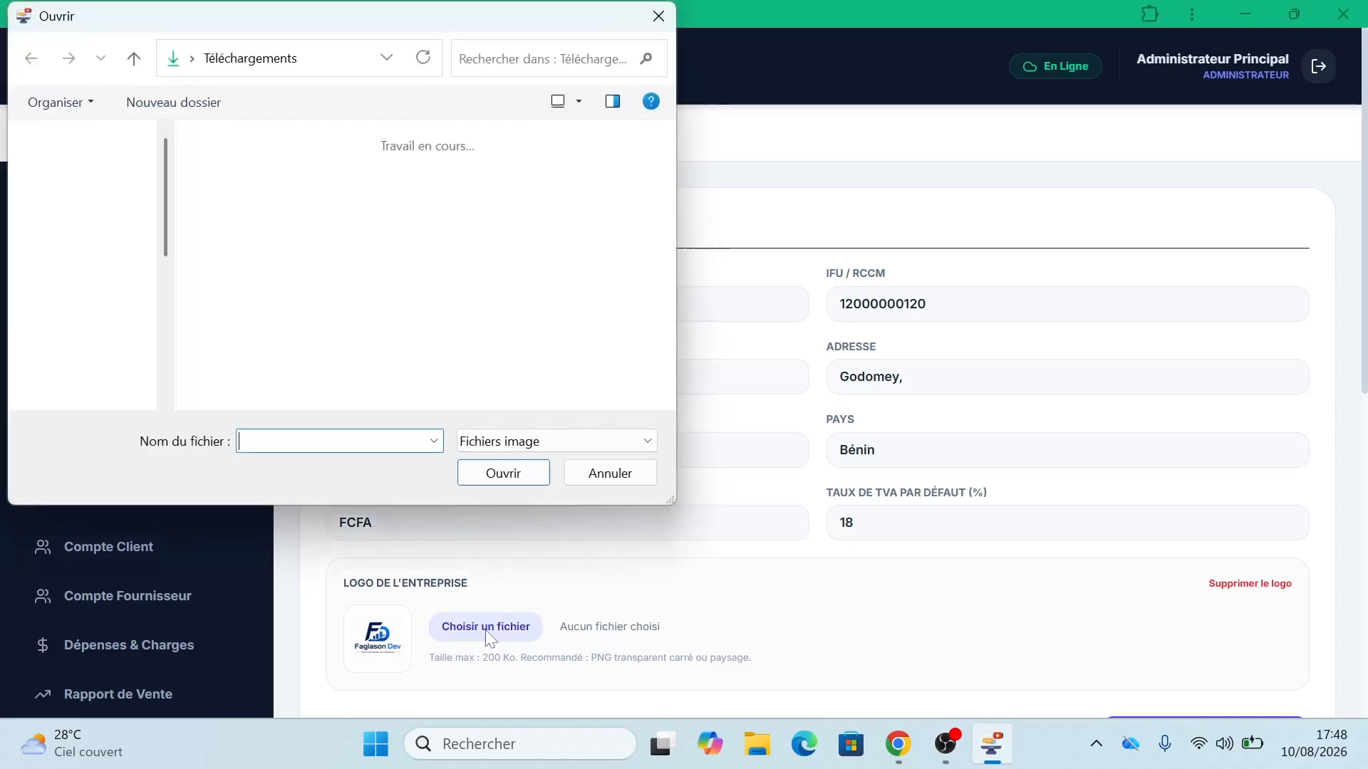
left_click(654, 28)
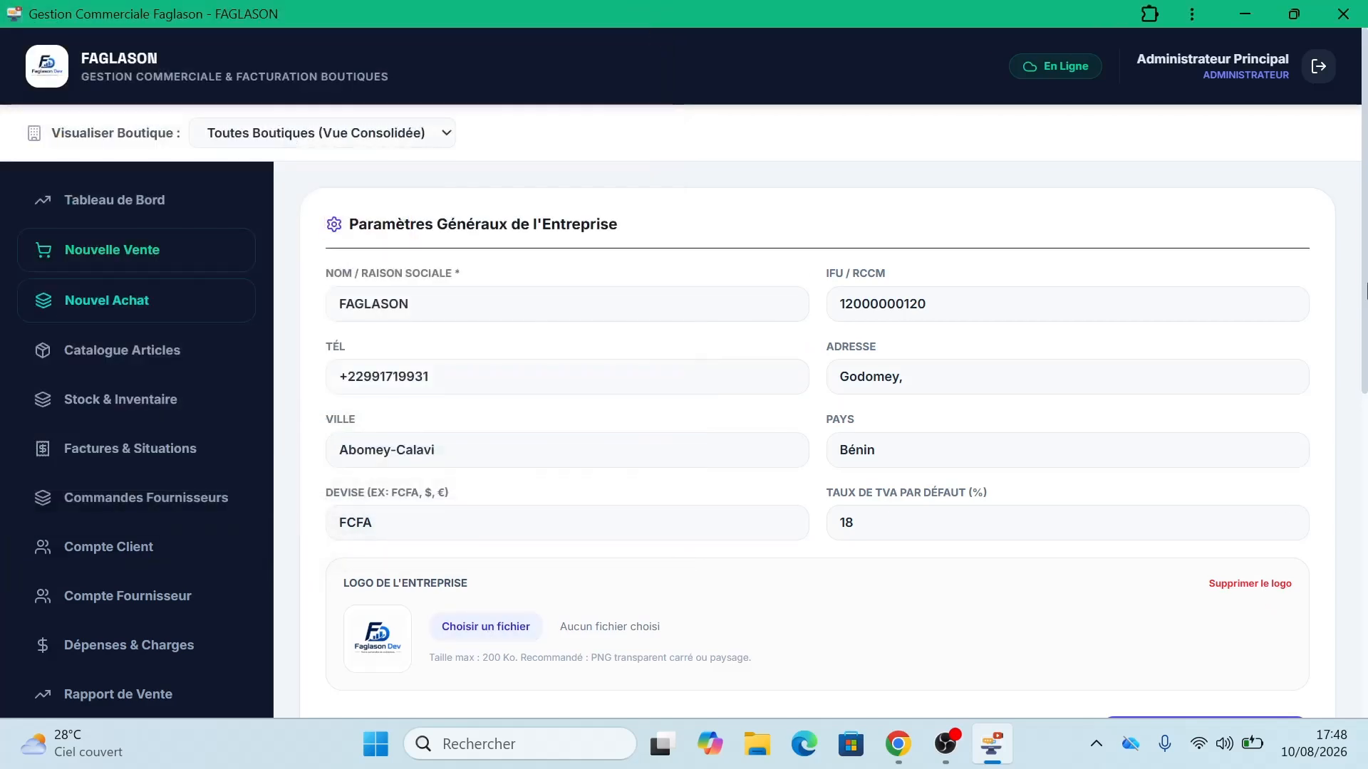
scroll(1364, 253, "down", 6)
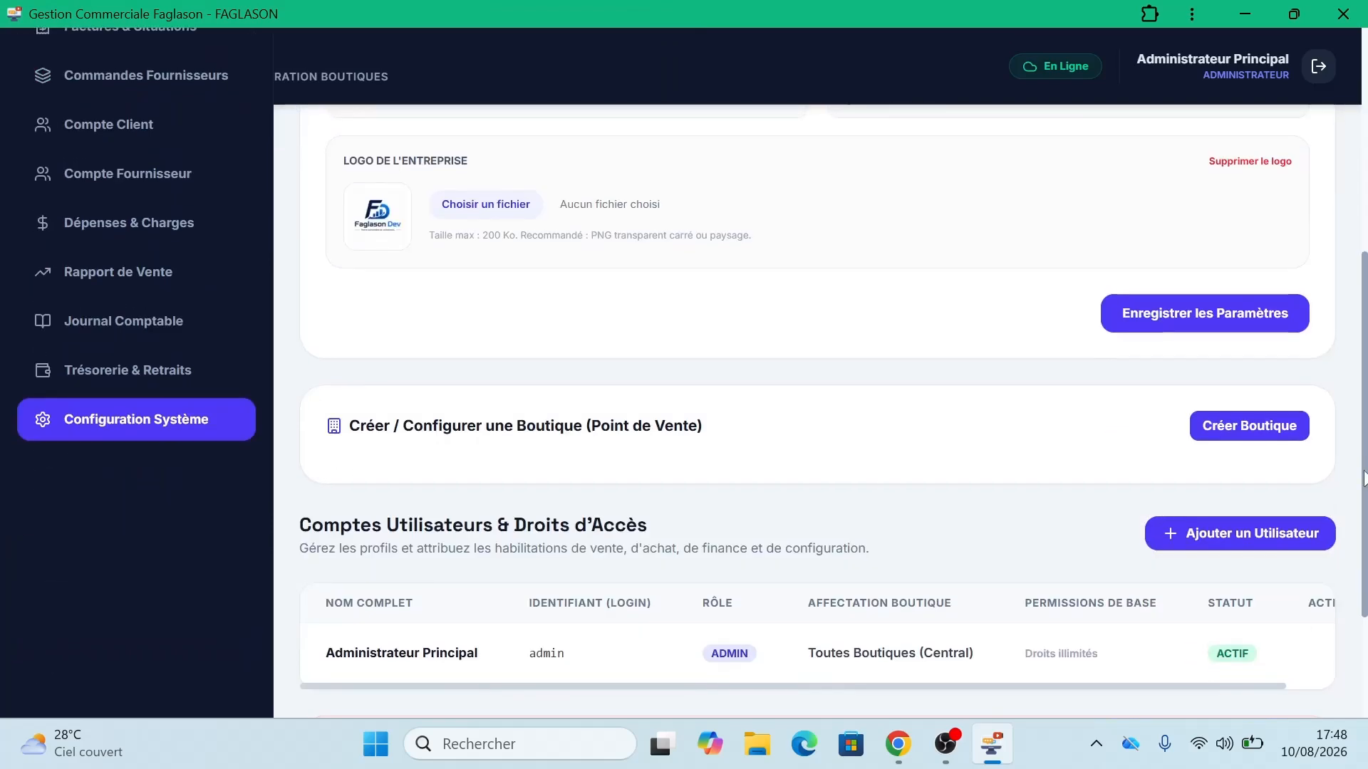
Step: Click Enregistrer les Paramètres, acknowledge the success alert and scroll back to the top
left_click(1148, 322)
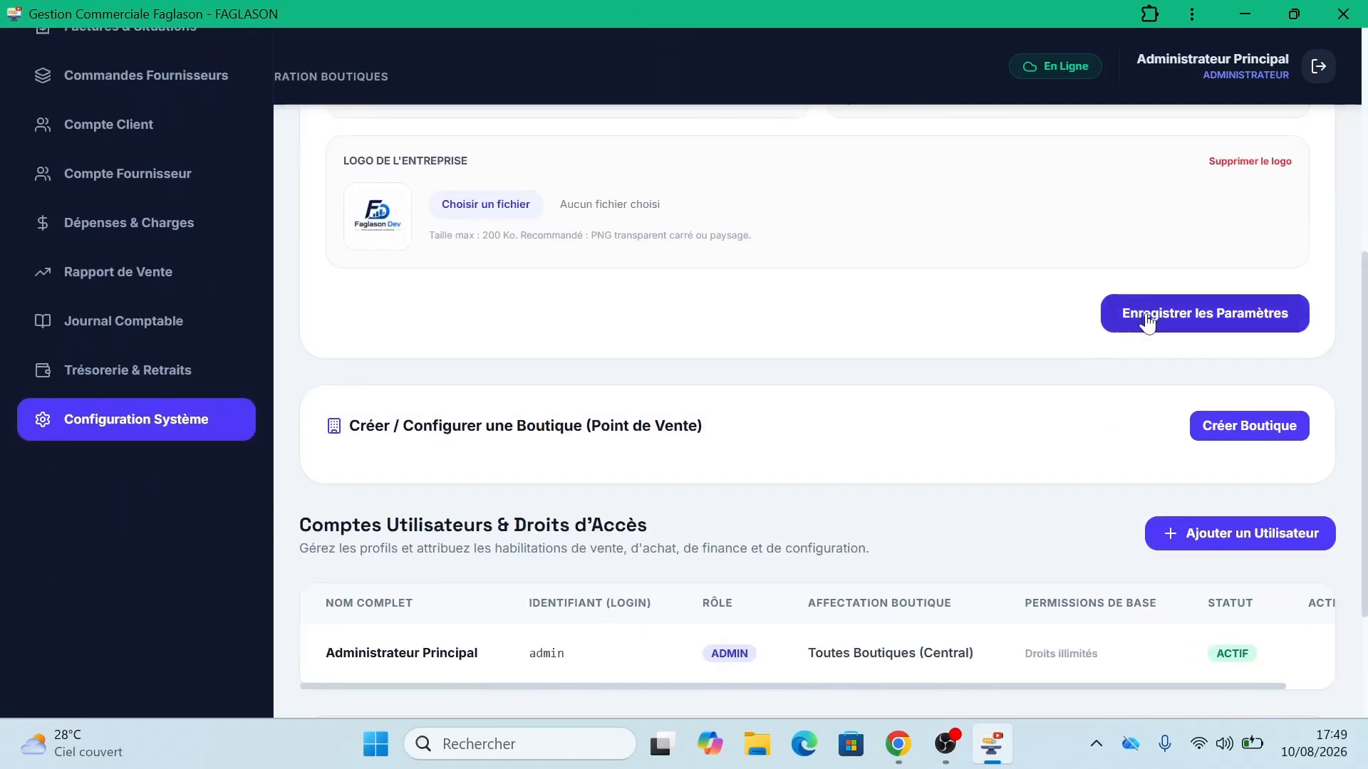
left_click(873, 142)
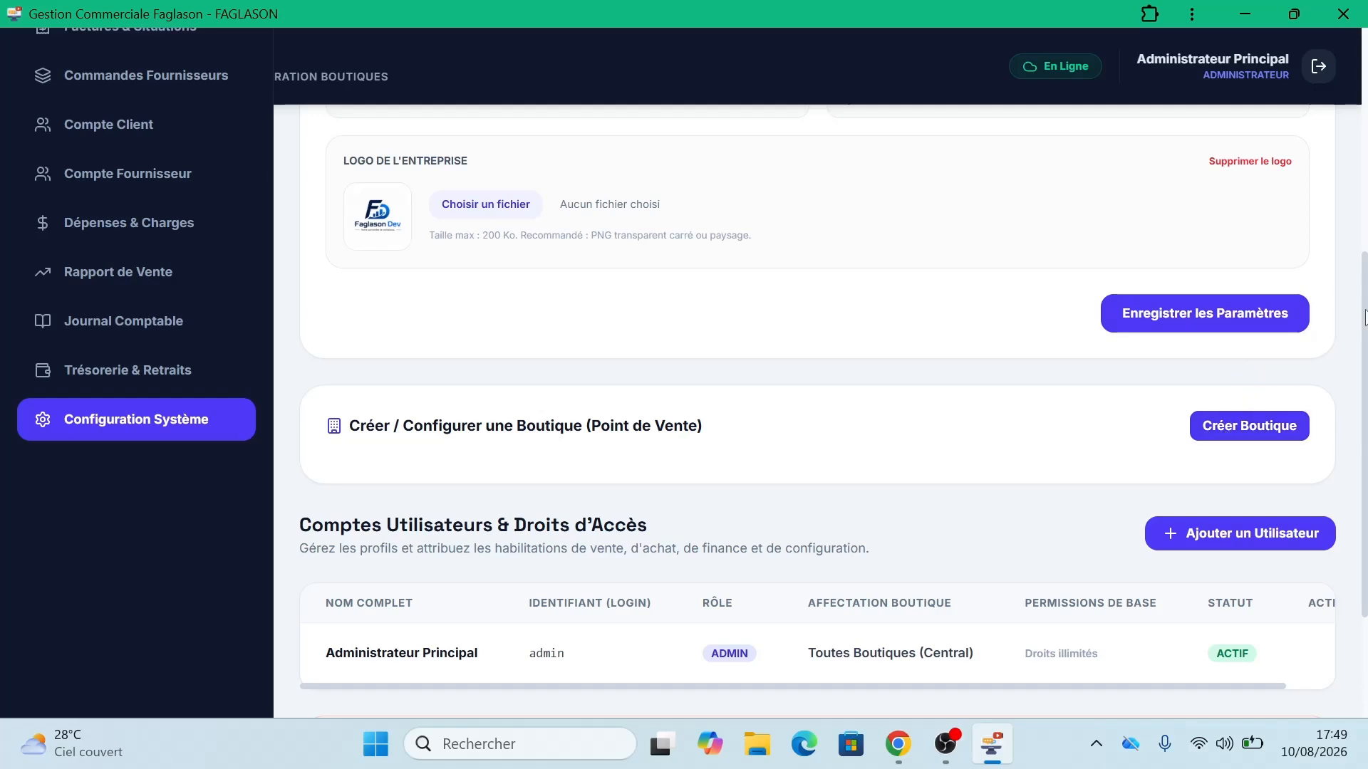
left_click_drag(1364, 435, 1364, 210)
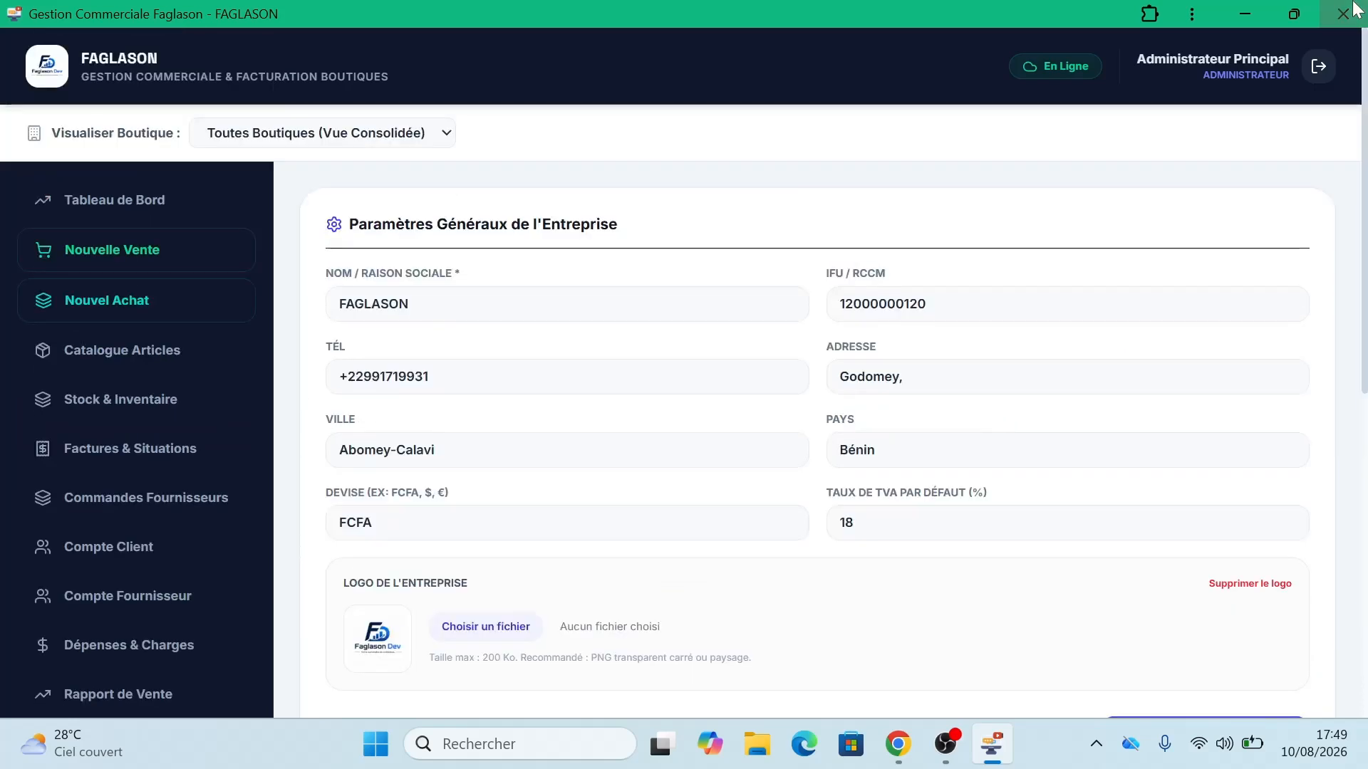
left_click(115, 303)
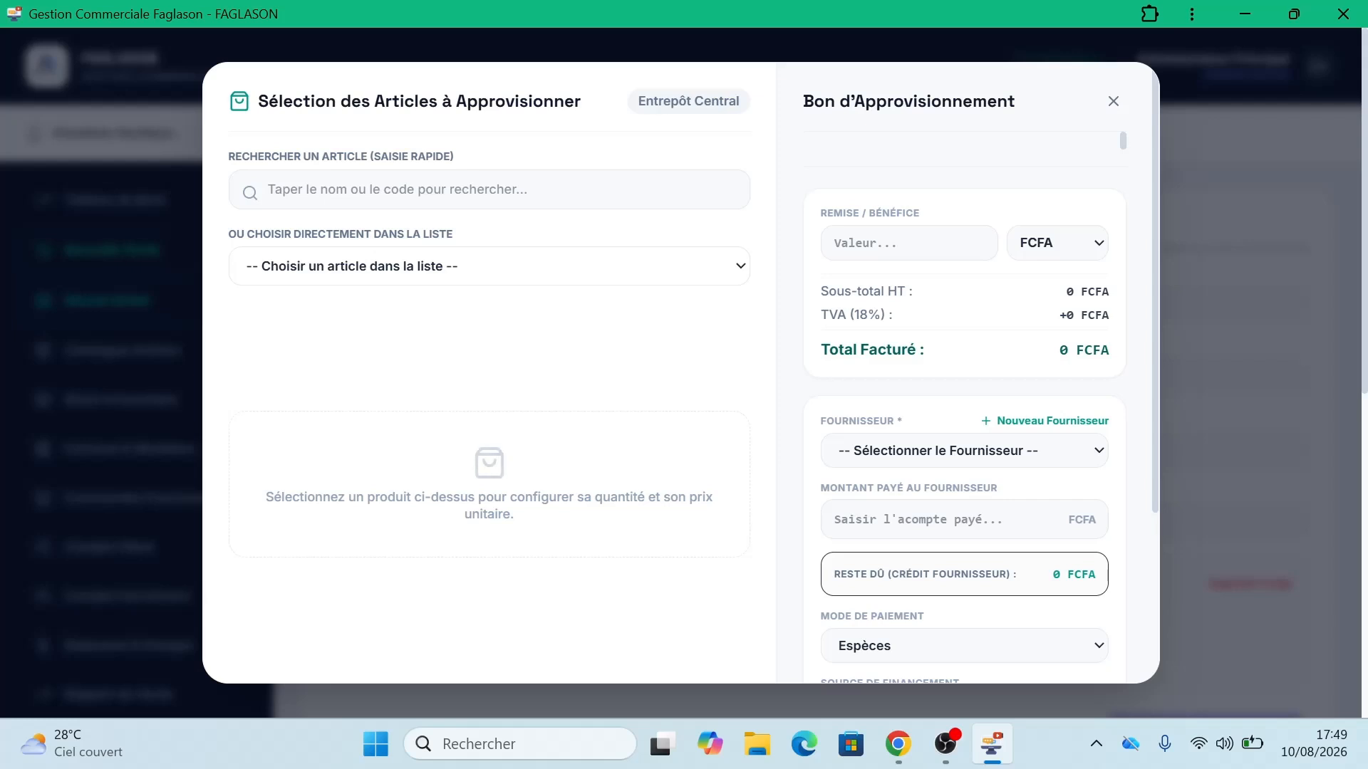
left_click(1113, 101)
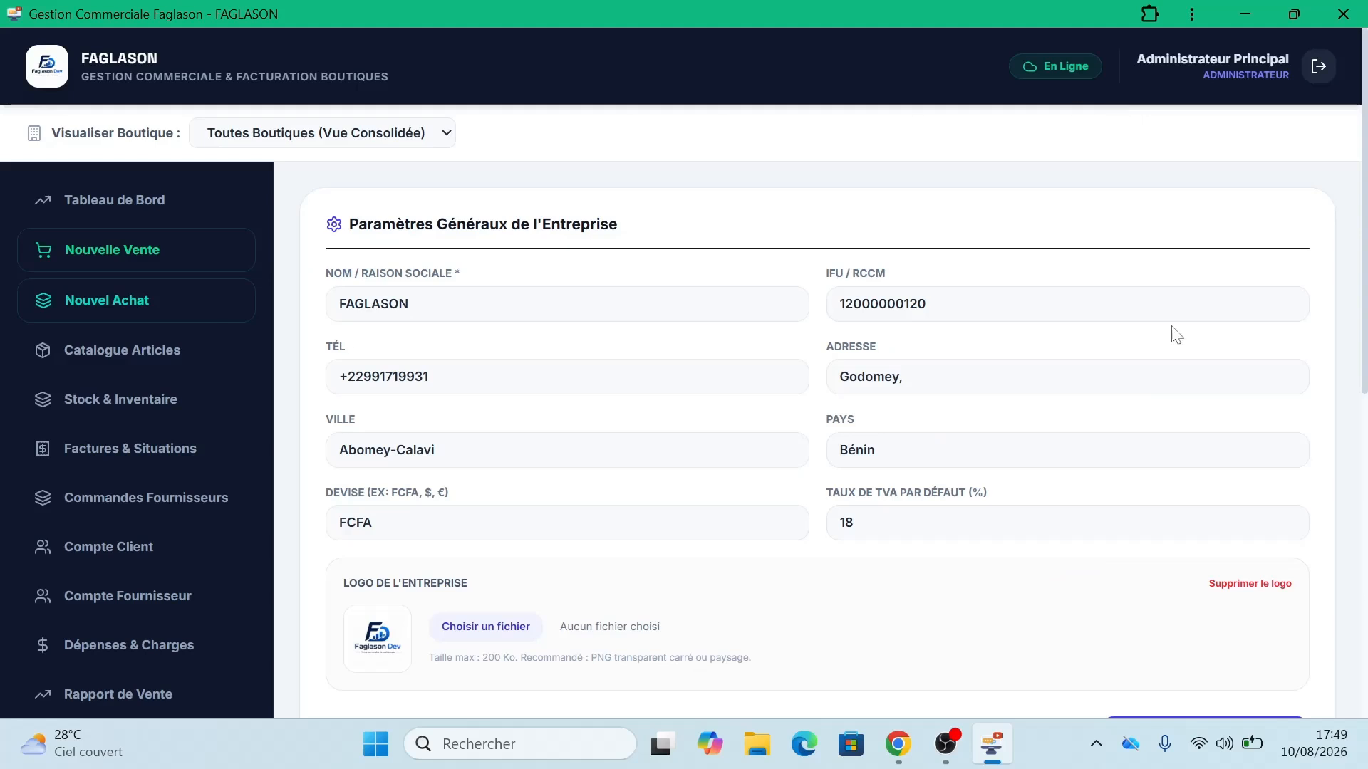
Step: Open the Créer Boutique form for a new shop
left_click_drag(1360, 221, 1364, 391)
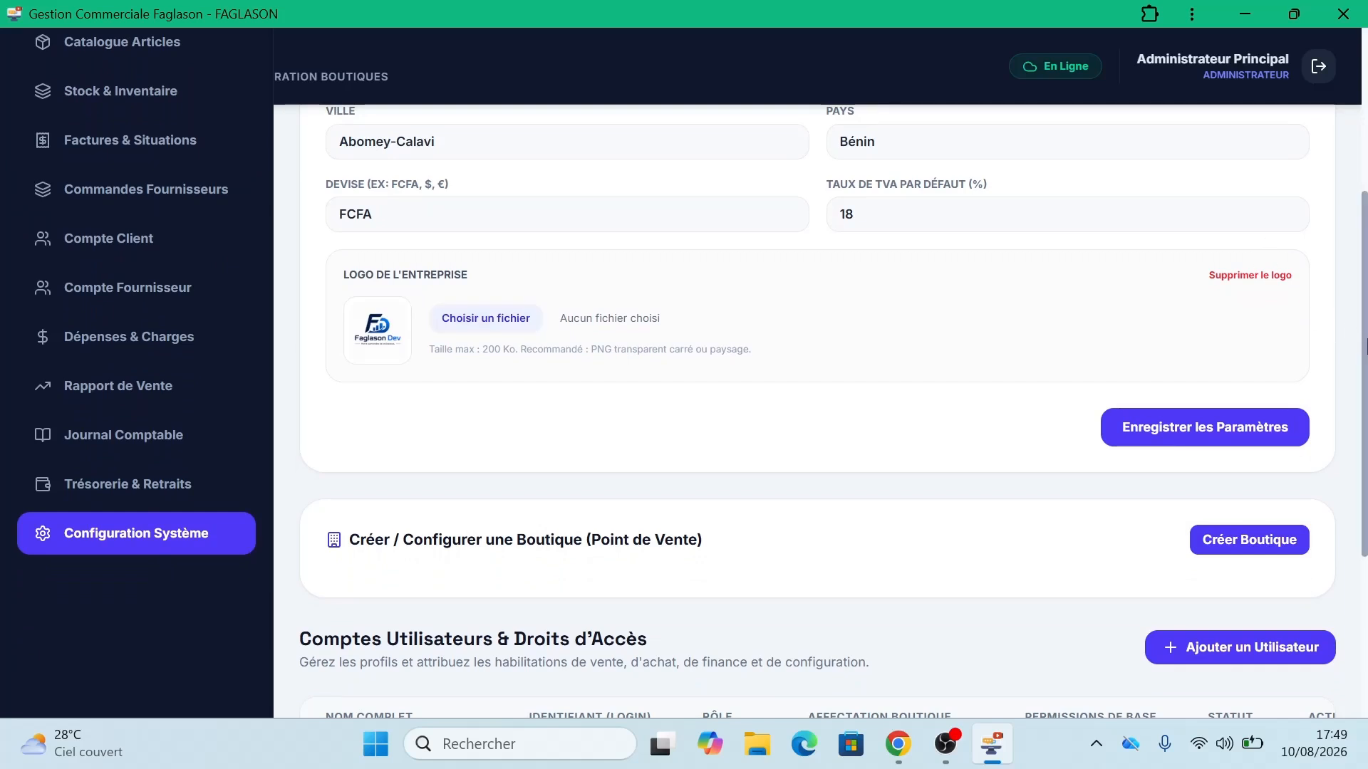
scroll(1219, 472, "down", 1)
left_click(1221, 476)
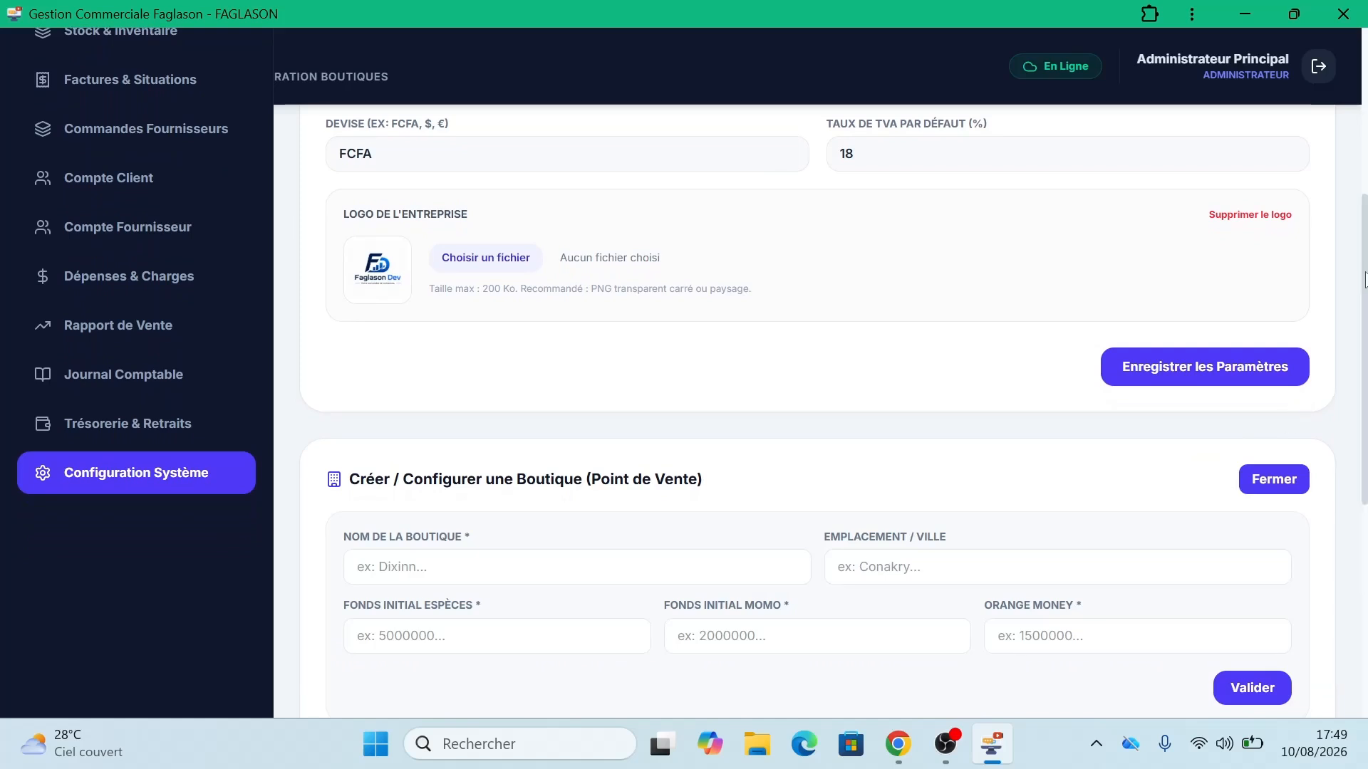
scroll(1363, 281, "down", 3)
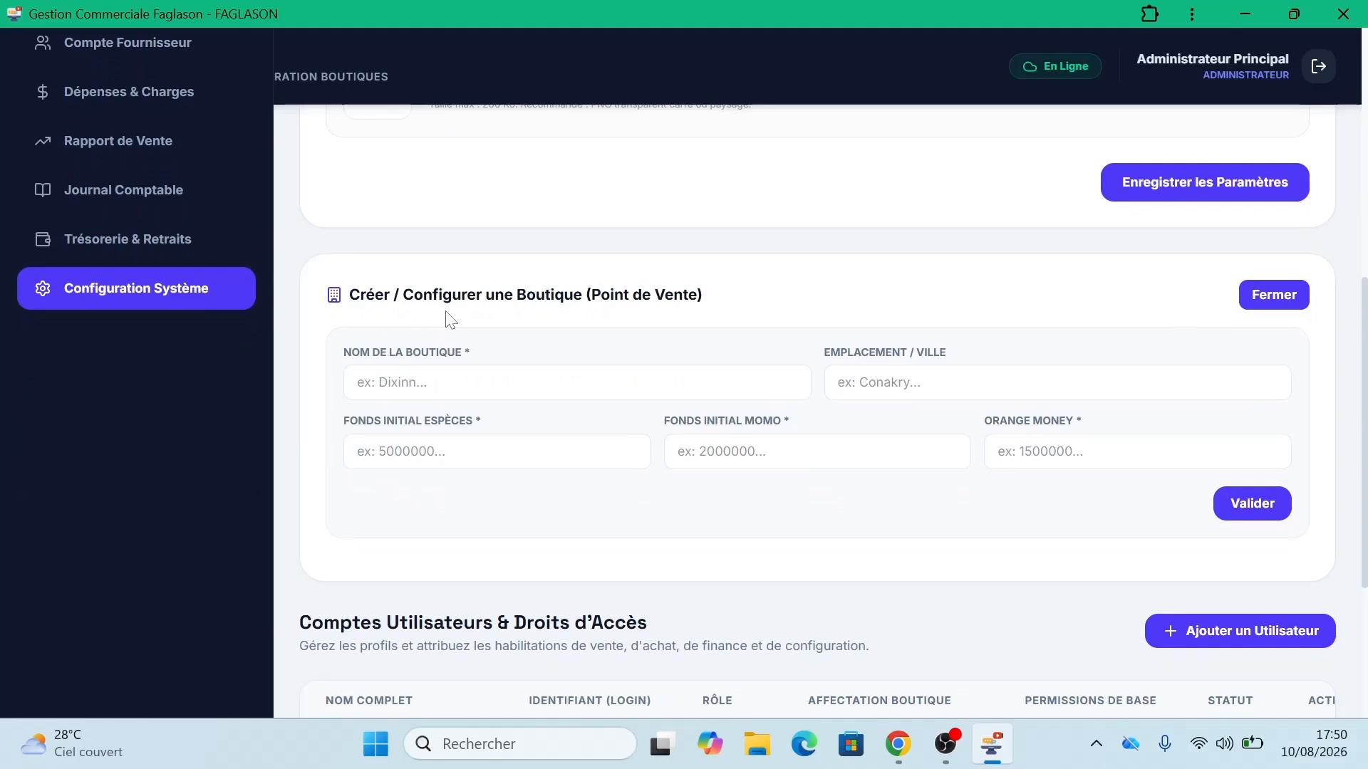
Step: Create Boutique A in Calavi with 0 cash, 0 MoMo and 0 Orange Money funds
left_click(427, 383)
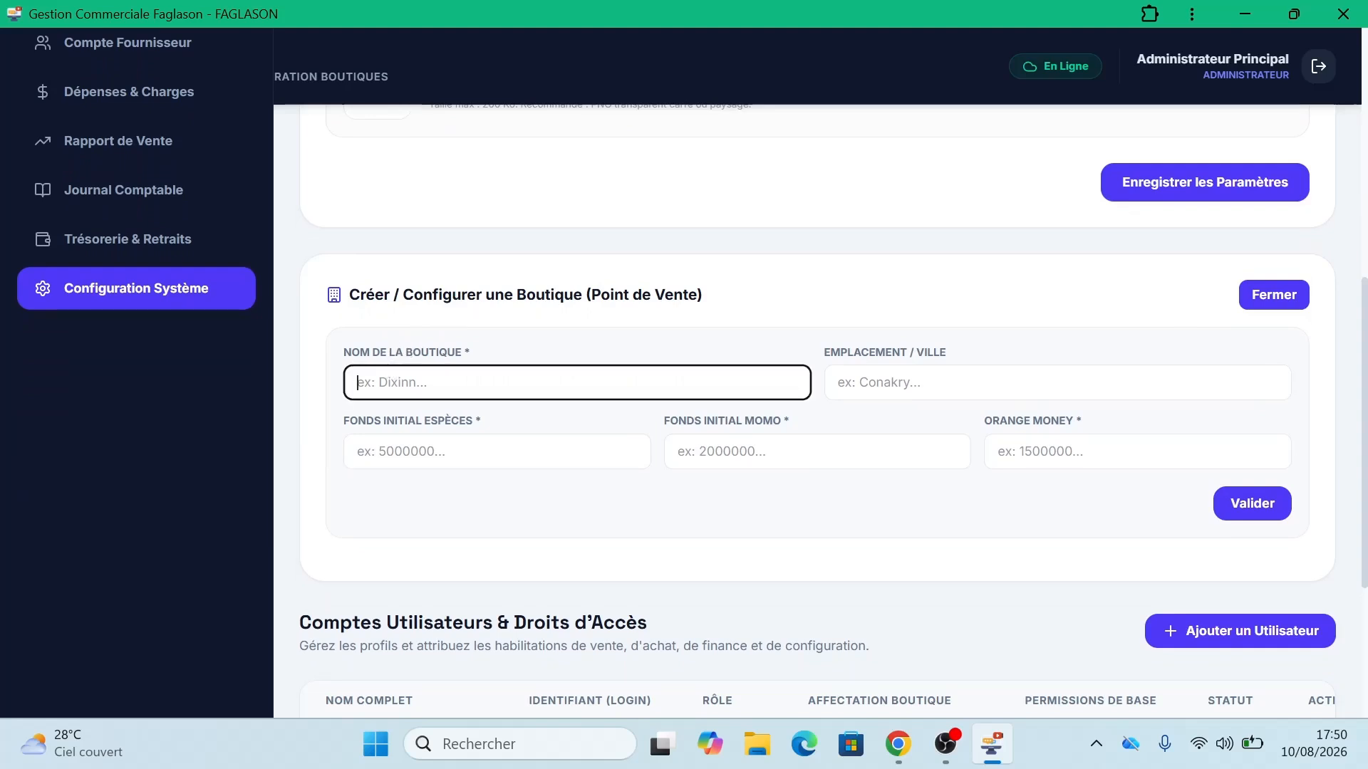
type("B")
type("outique A")
key("Tab")
type("C")
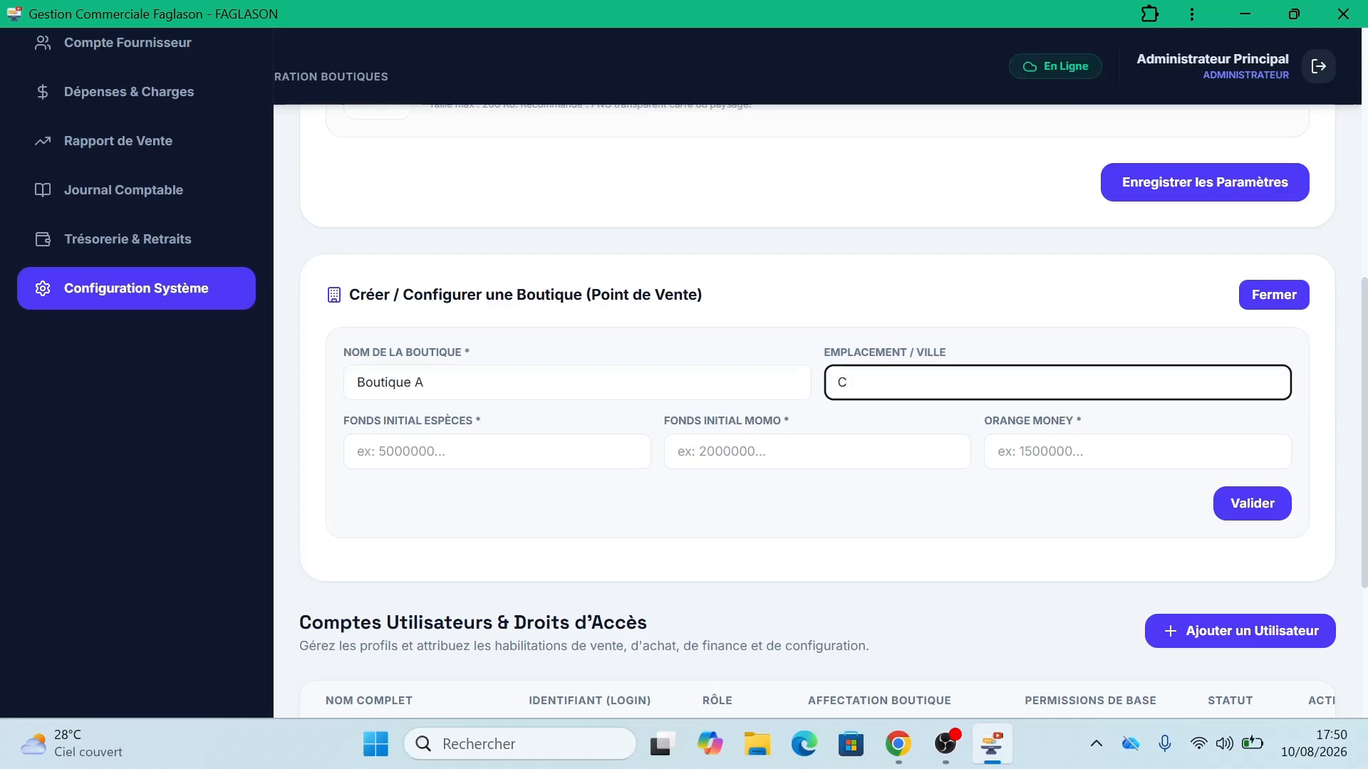
type("alavi")
key("Tab")
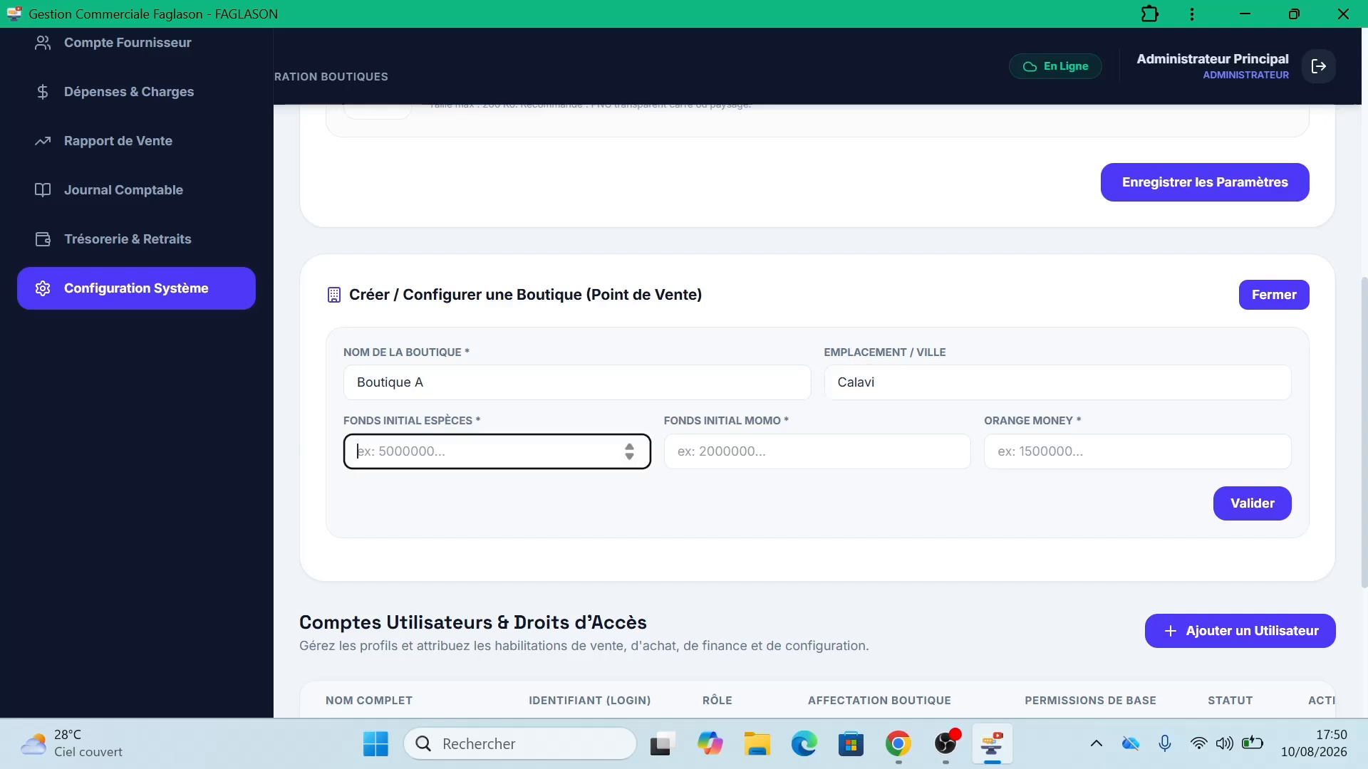
type("0")
left_click(786, 449)
type("0")
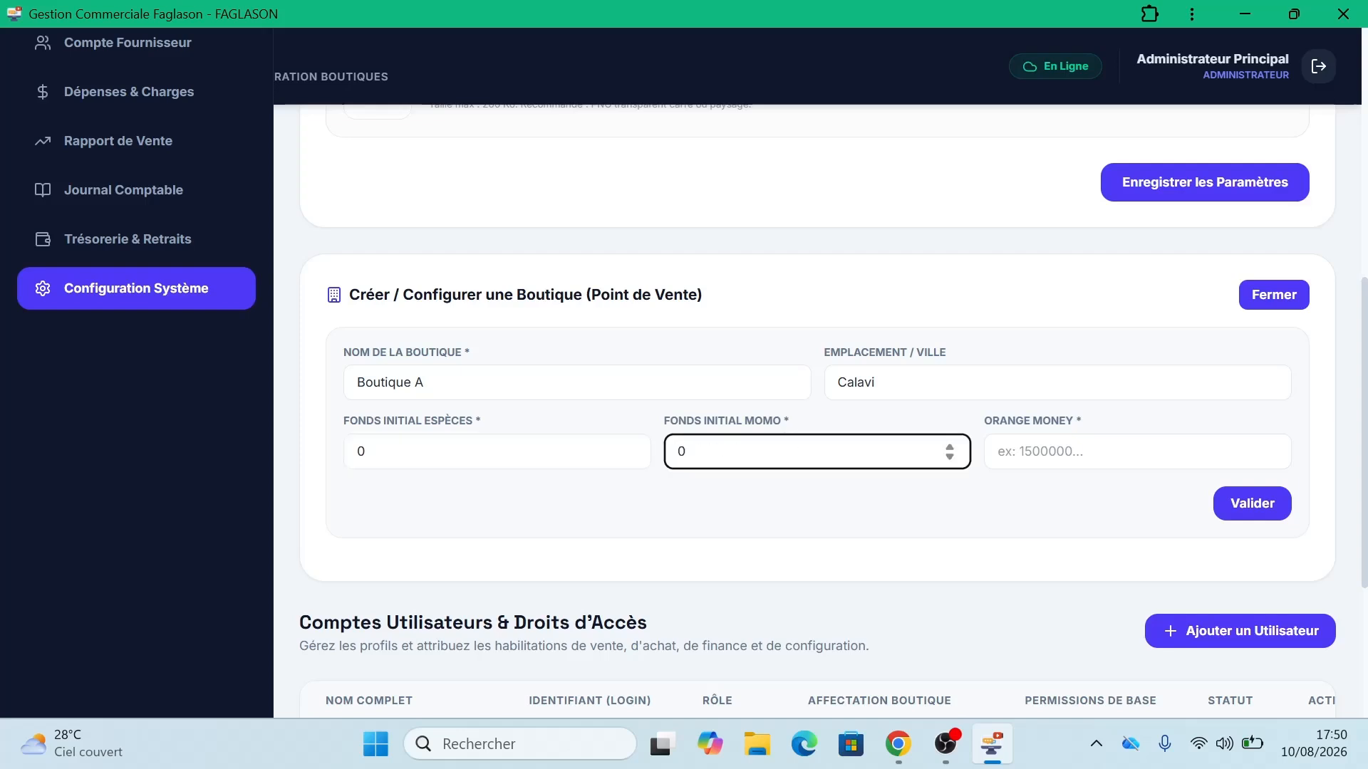
left_click(1112, 451)
type("0")
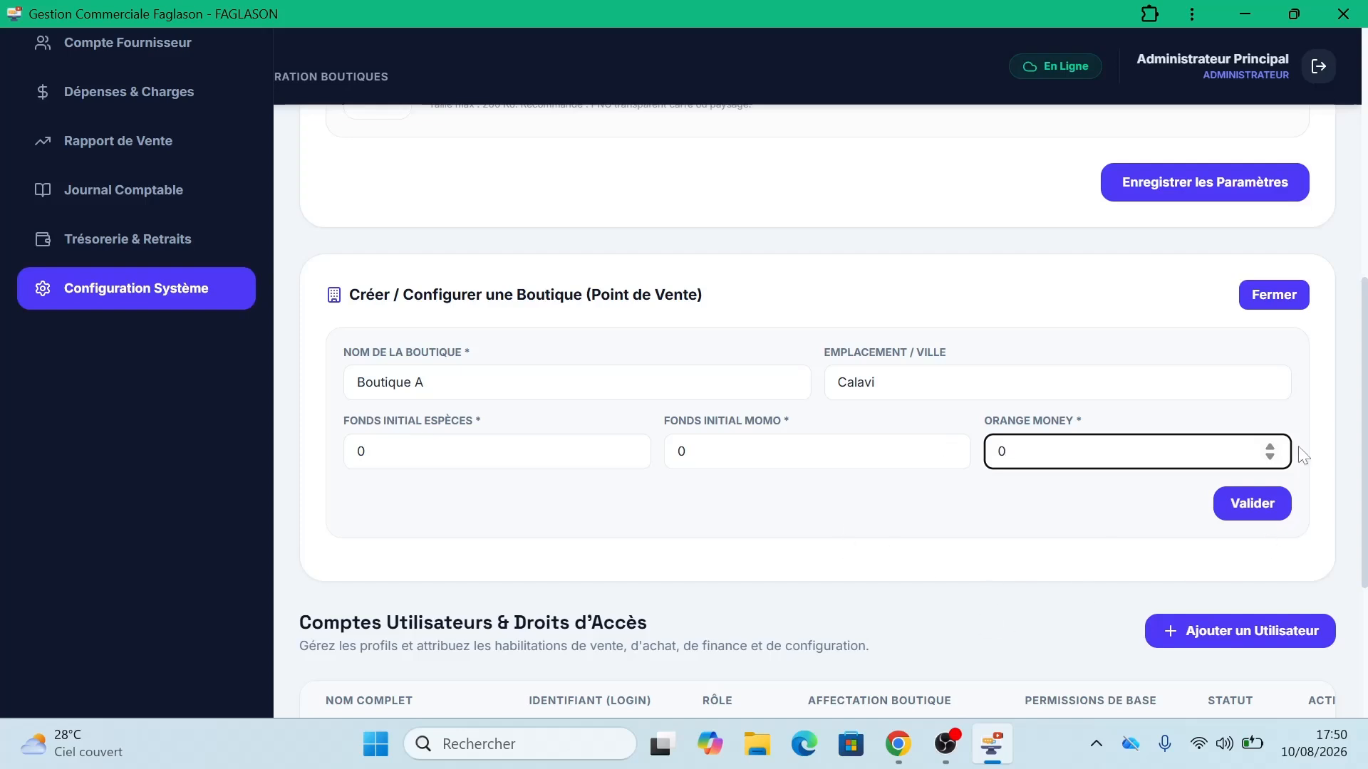
left_click(1238, 520)
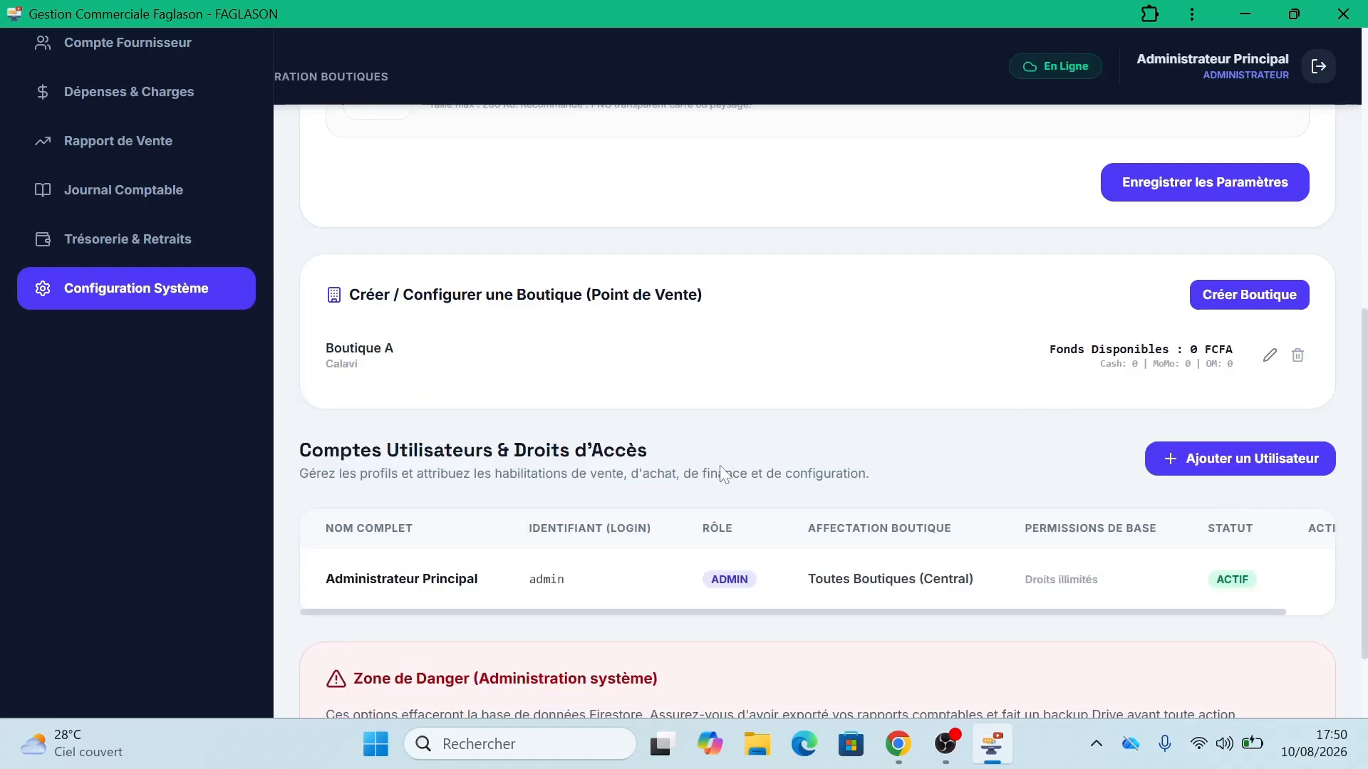
Step: Create Boutique B in Cotonou with all three starting funds set to 0
left_click(1248, 298)
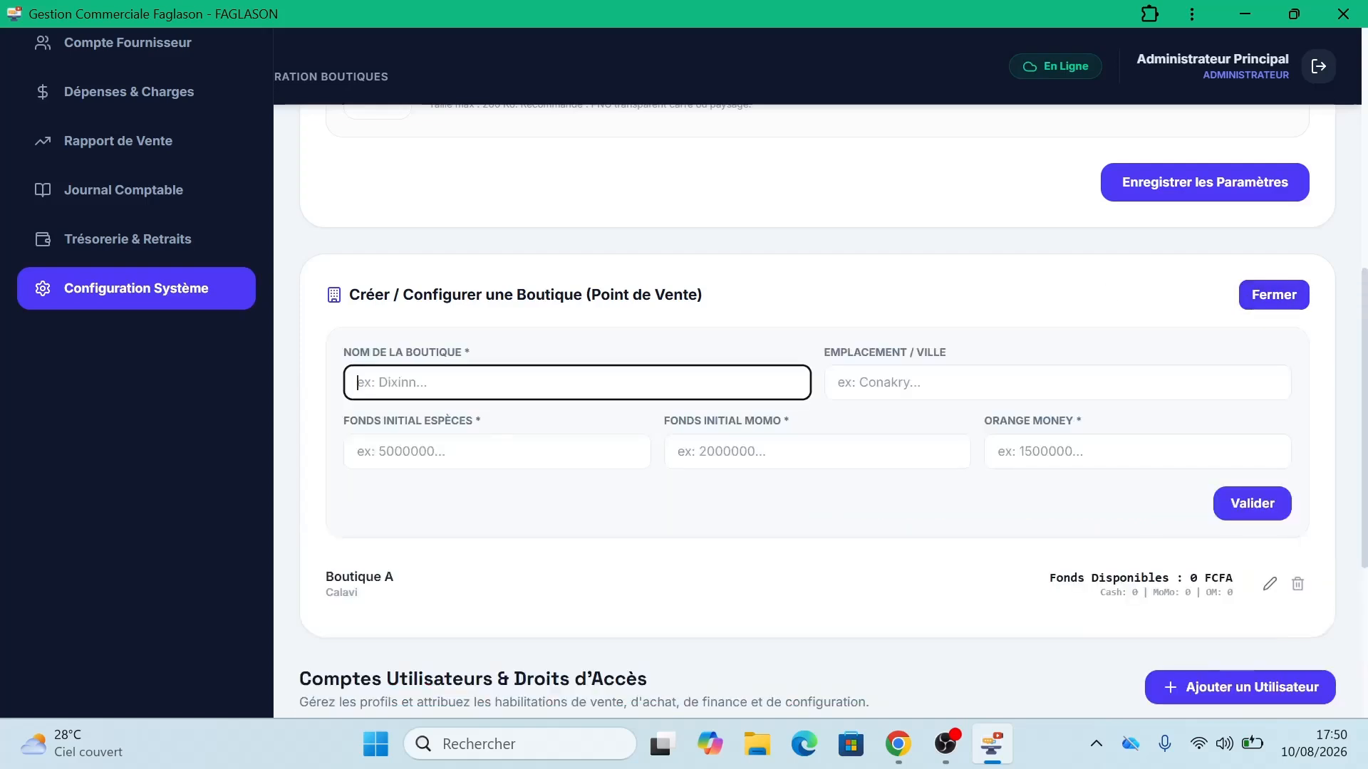
type("Boutique B")
key("Tab")
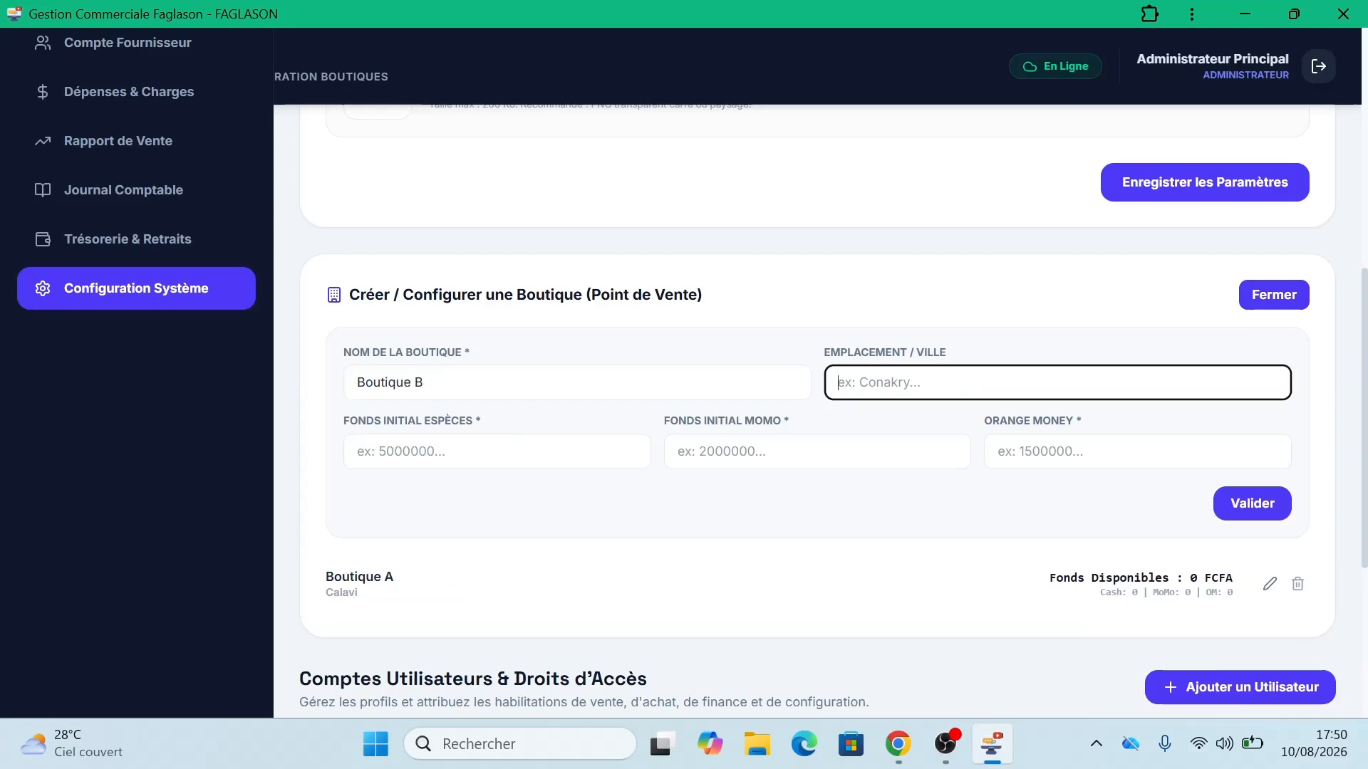
type("Cotonou")
key("Tab")
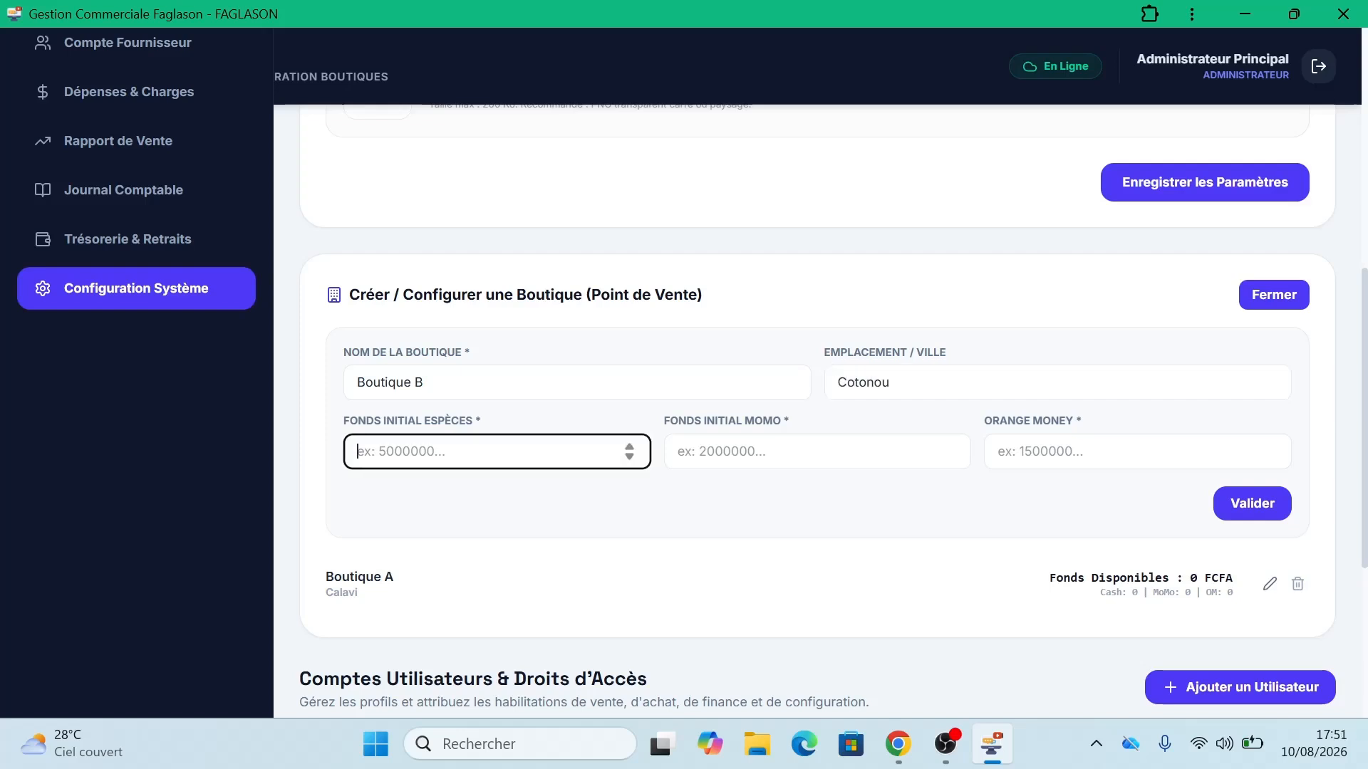
type("0")
key("Tab")
type("0")
key("Tab")
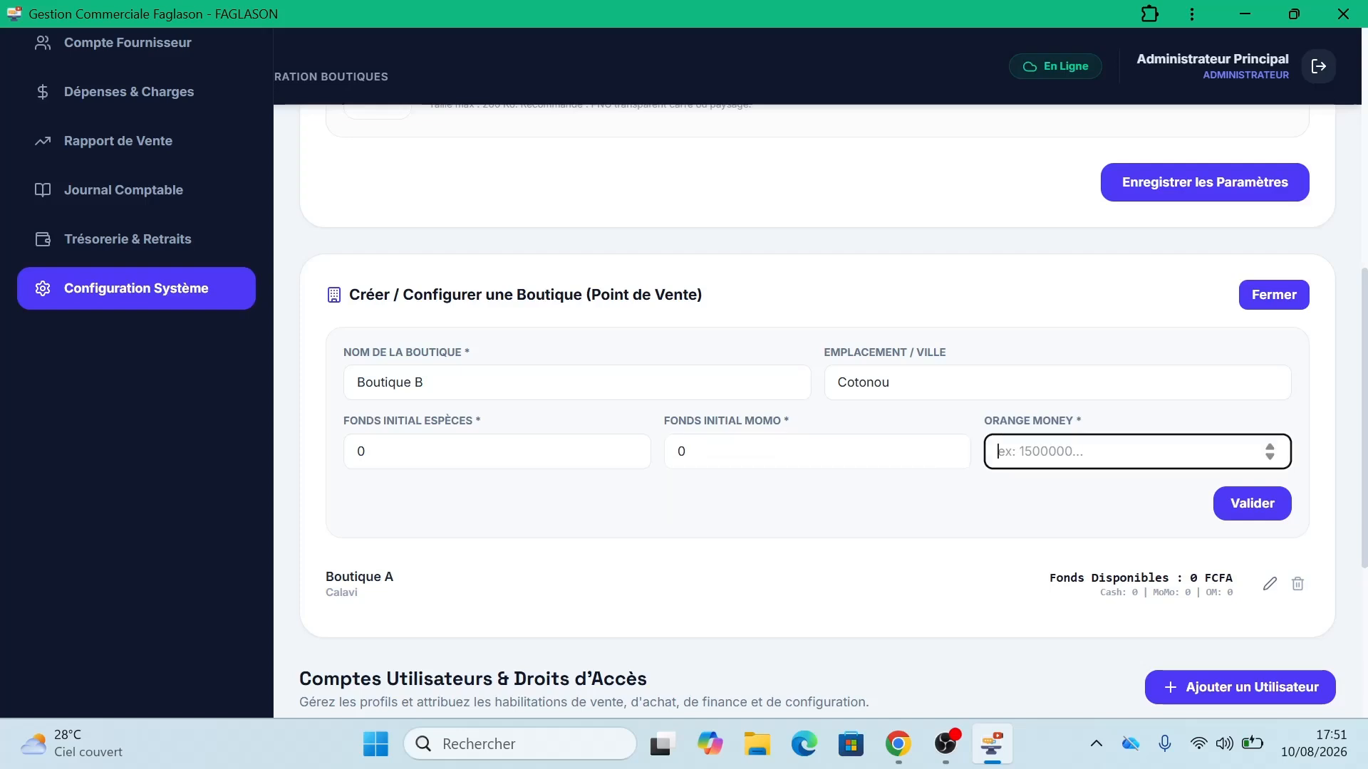
type("0")
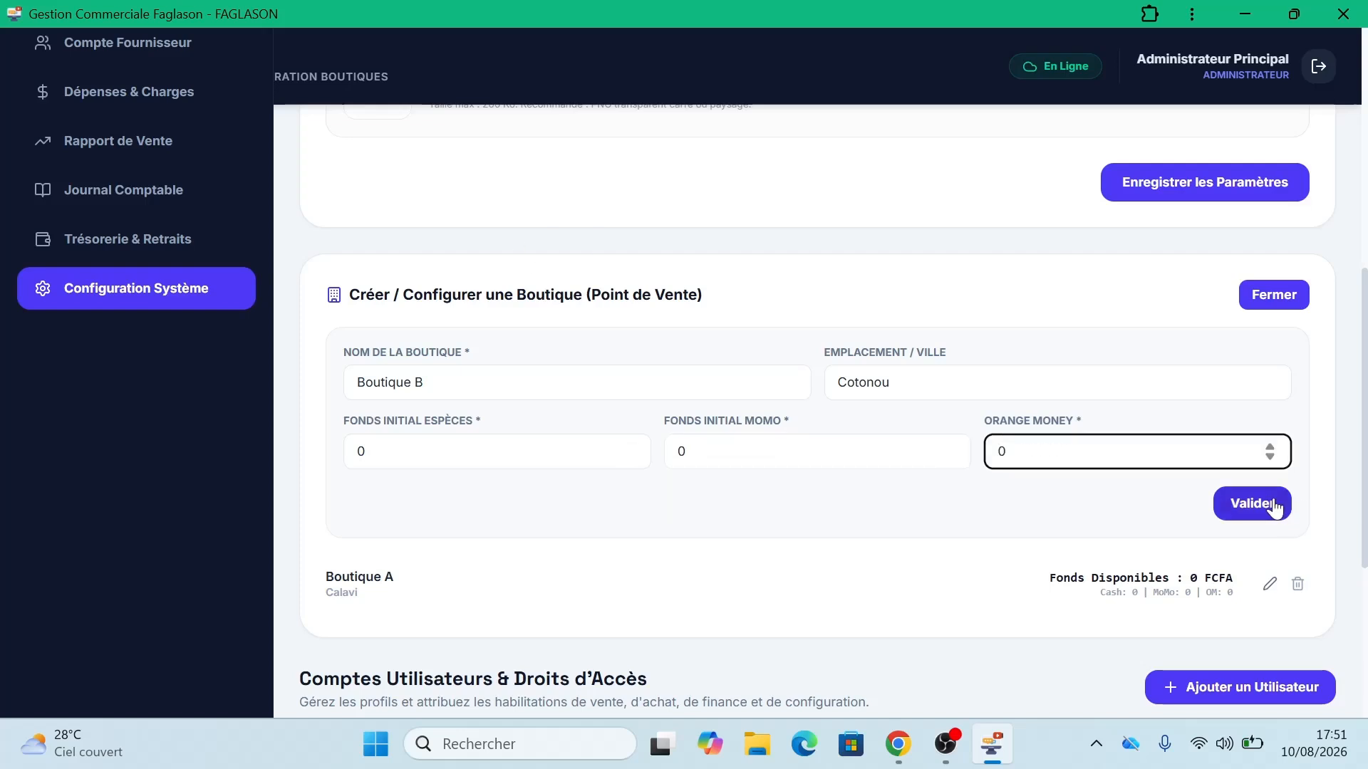
left_click(1272, 507)
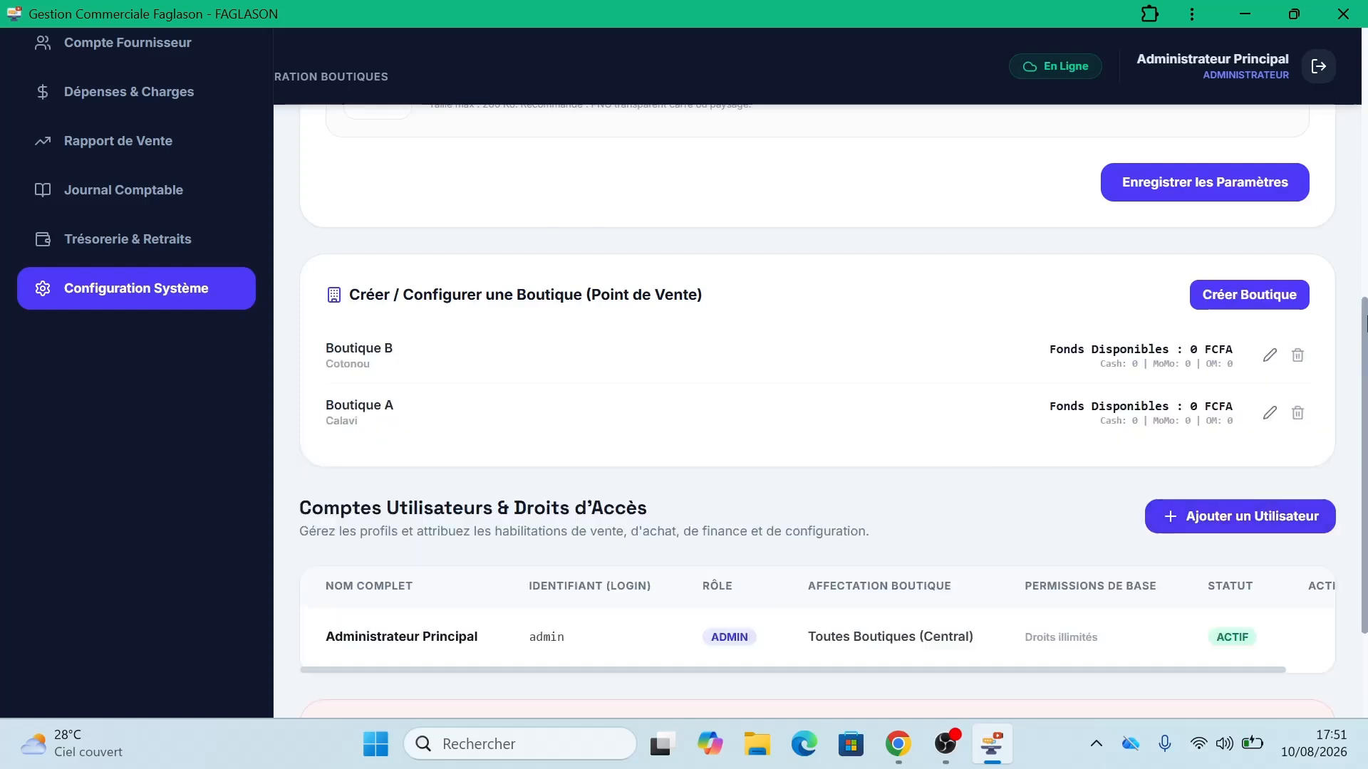
scroll(1364, 322, "down", 3)
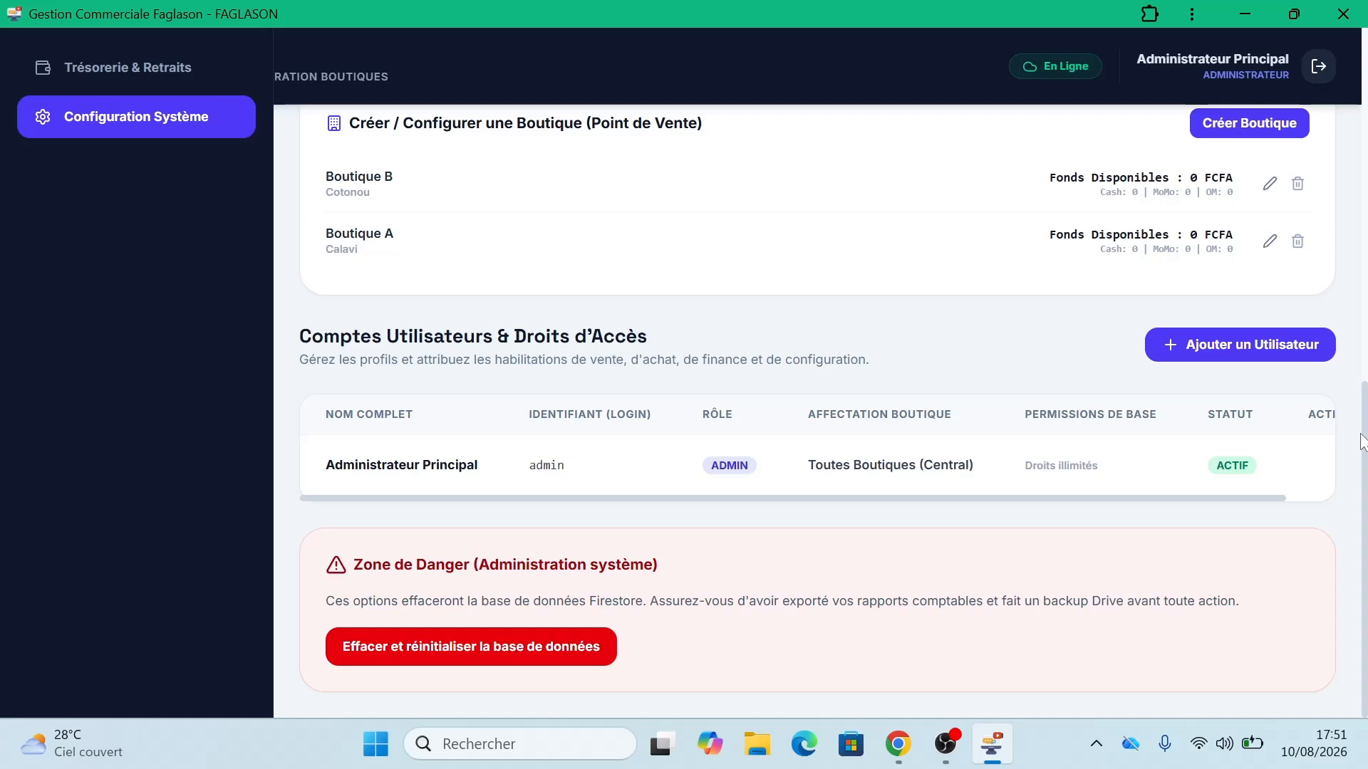
Step: Open Ajouter un Utilisateur and enter the new user's full name, username and password
left_click(1209, 360)
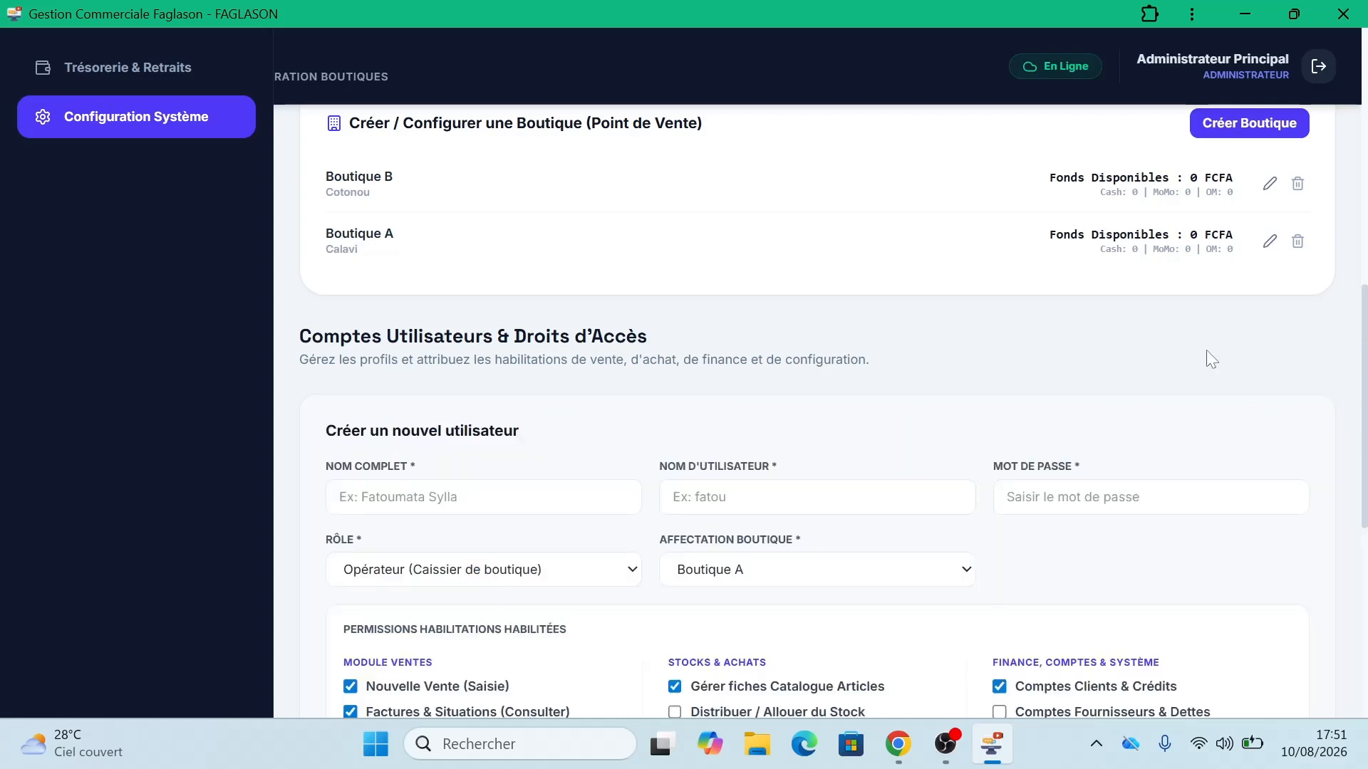
left_click(499, 498)
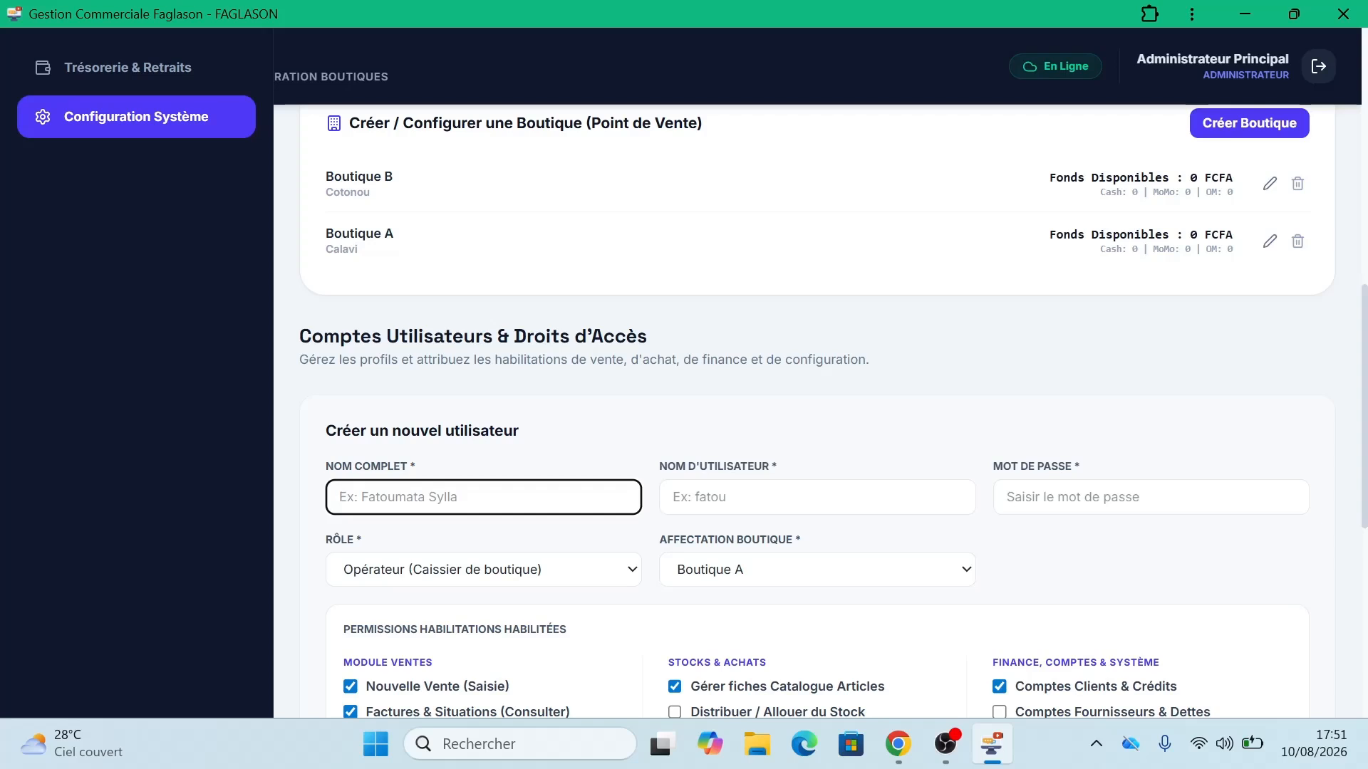
type("D")
key("BackSpace")
left_click(817, 497)
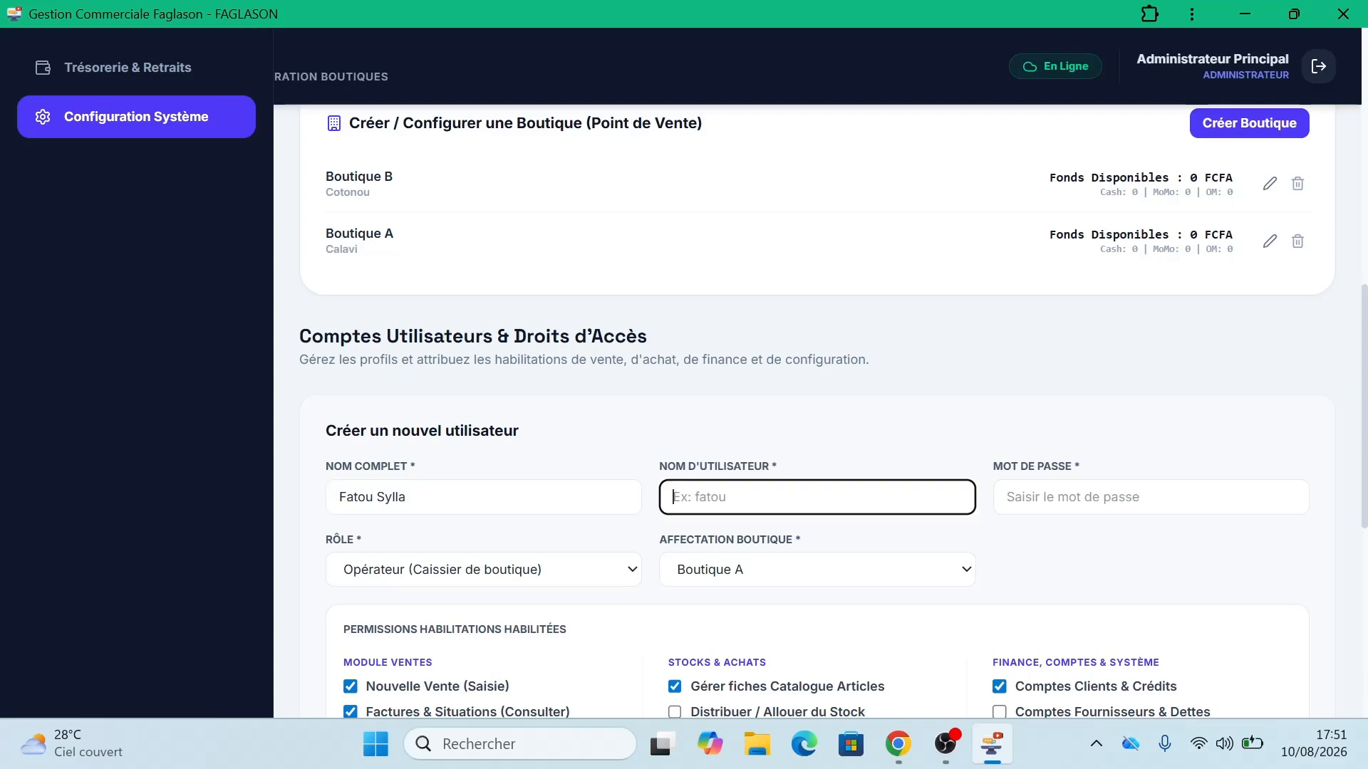
type("fatou")
left_click(1150, 497)
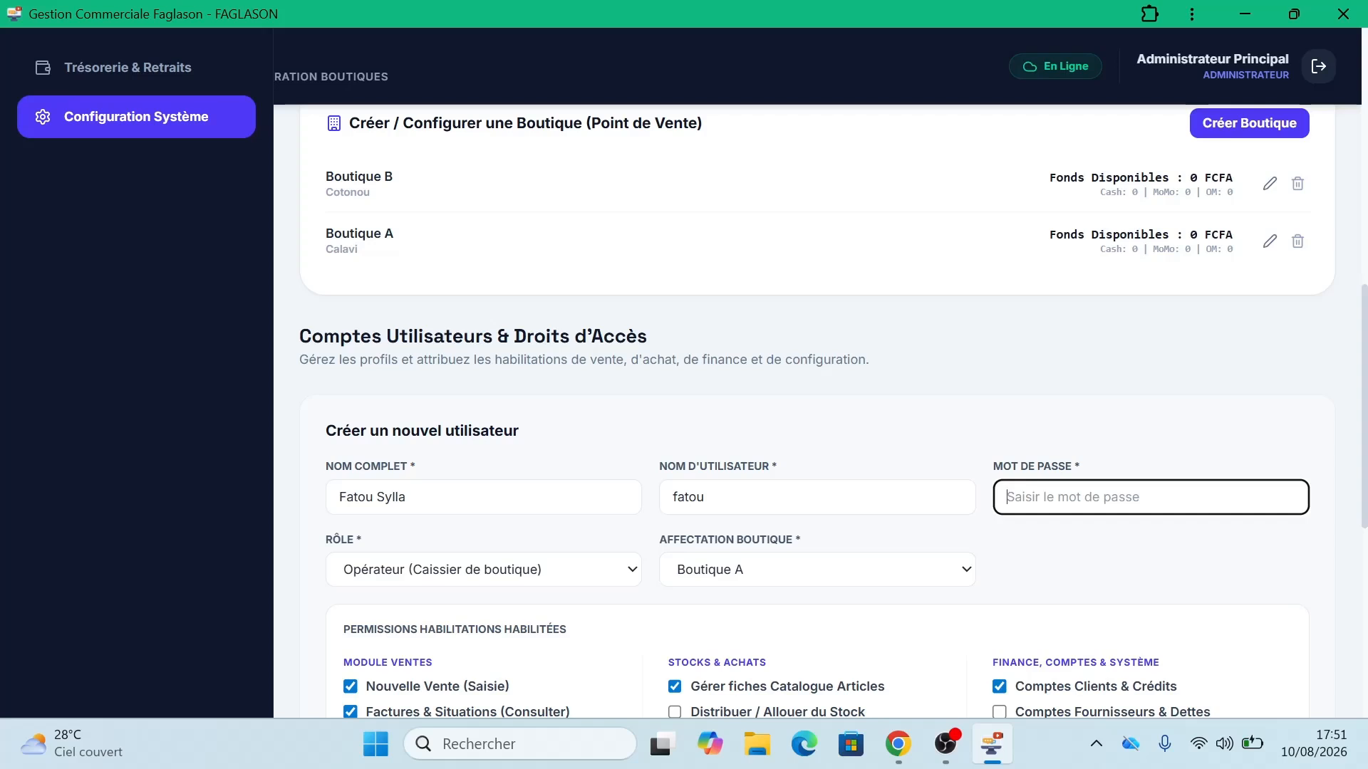
type("123456")
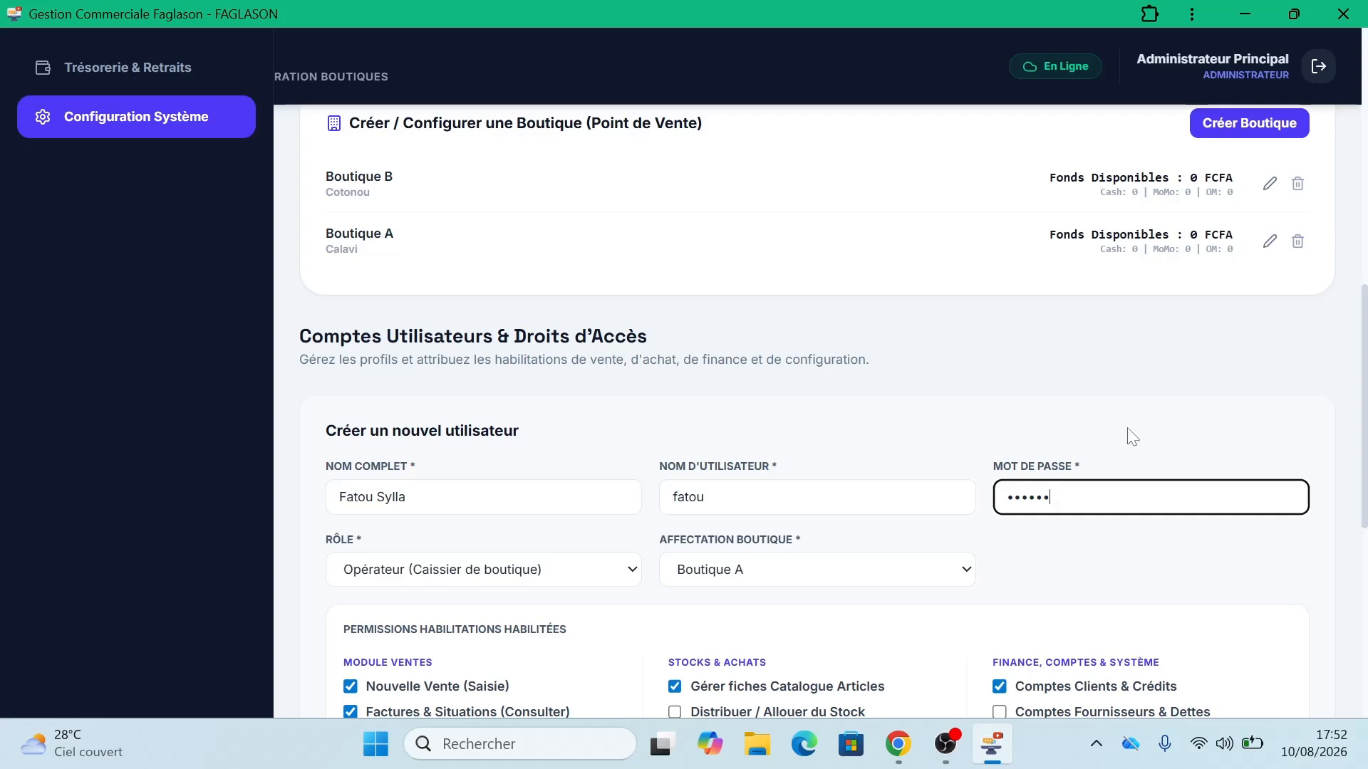
left_click_drag(1363, 385, 1363, 450)
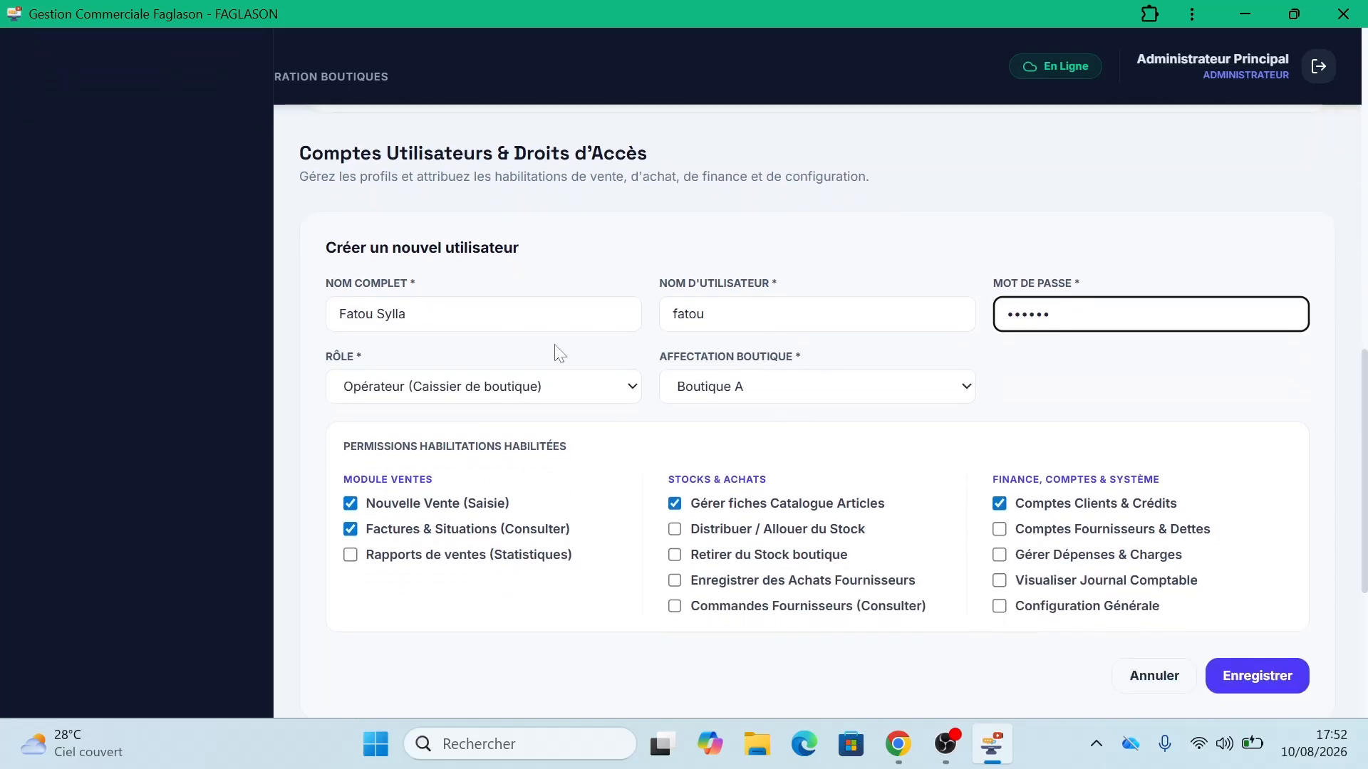
Step: Keep the role as Opérateur and the shop assignment as Boutique A
left_click(537, 388)
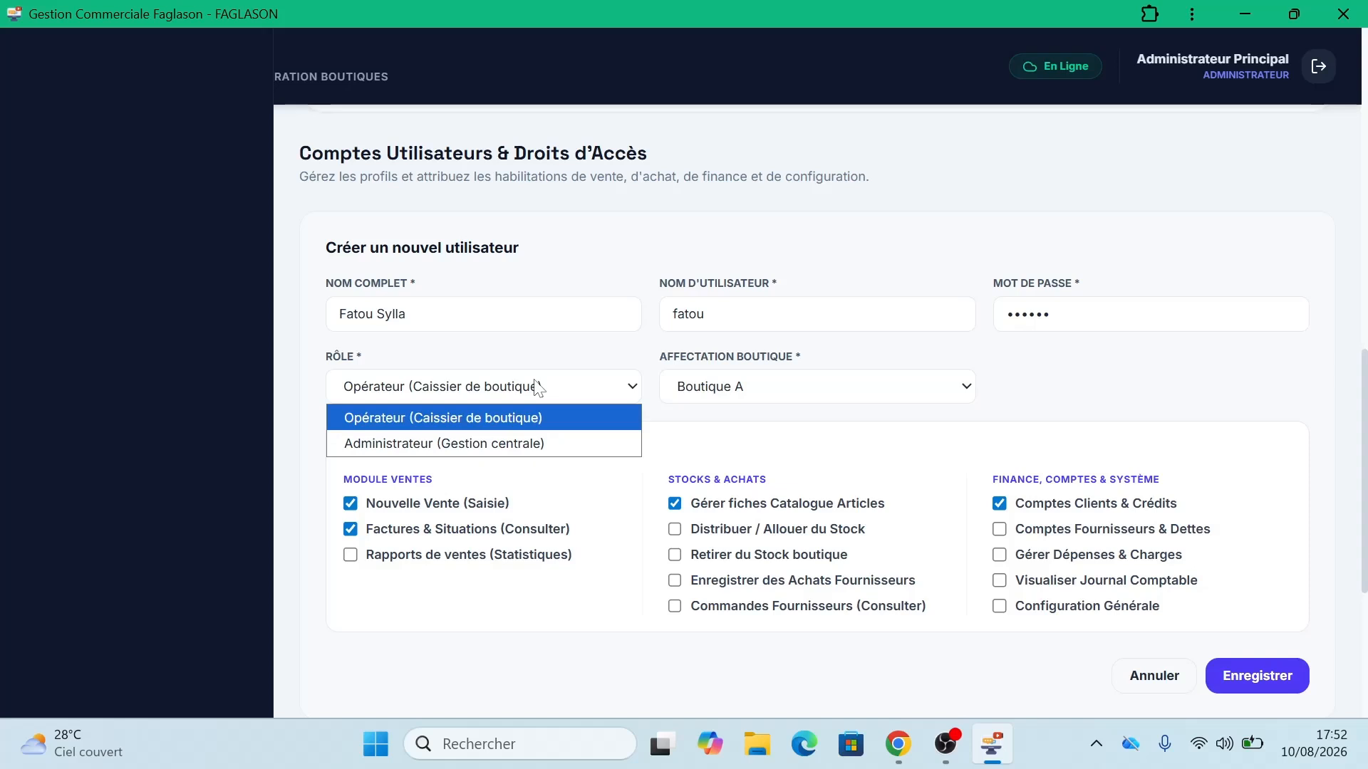
left_click(503, 421)
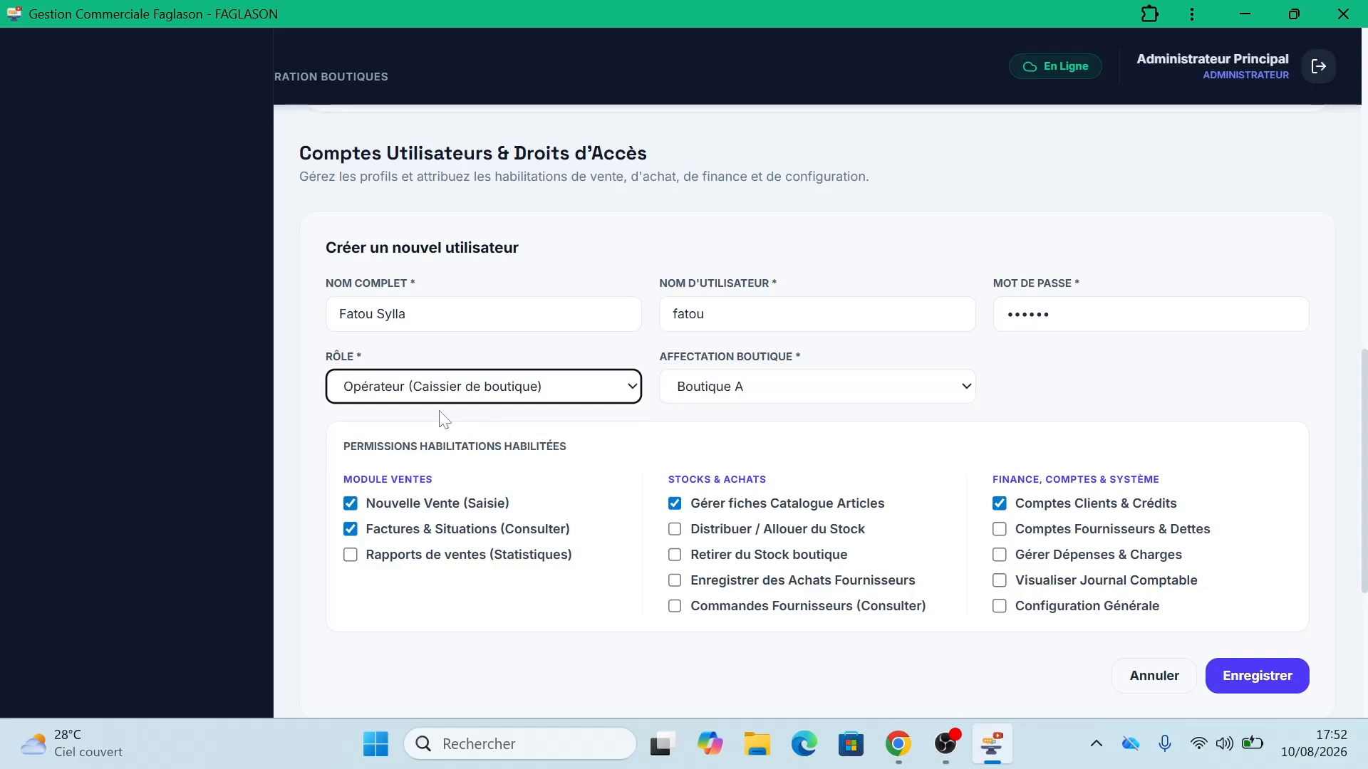
left_click(865, 405)
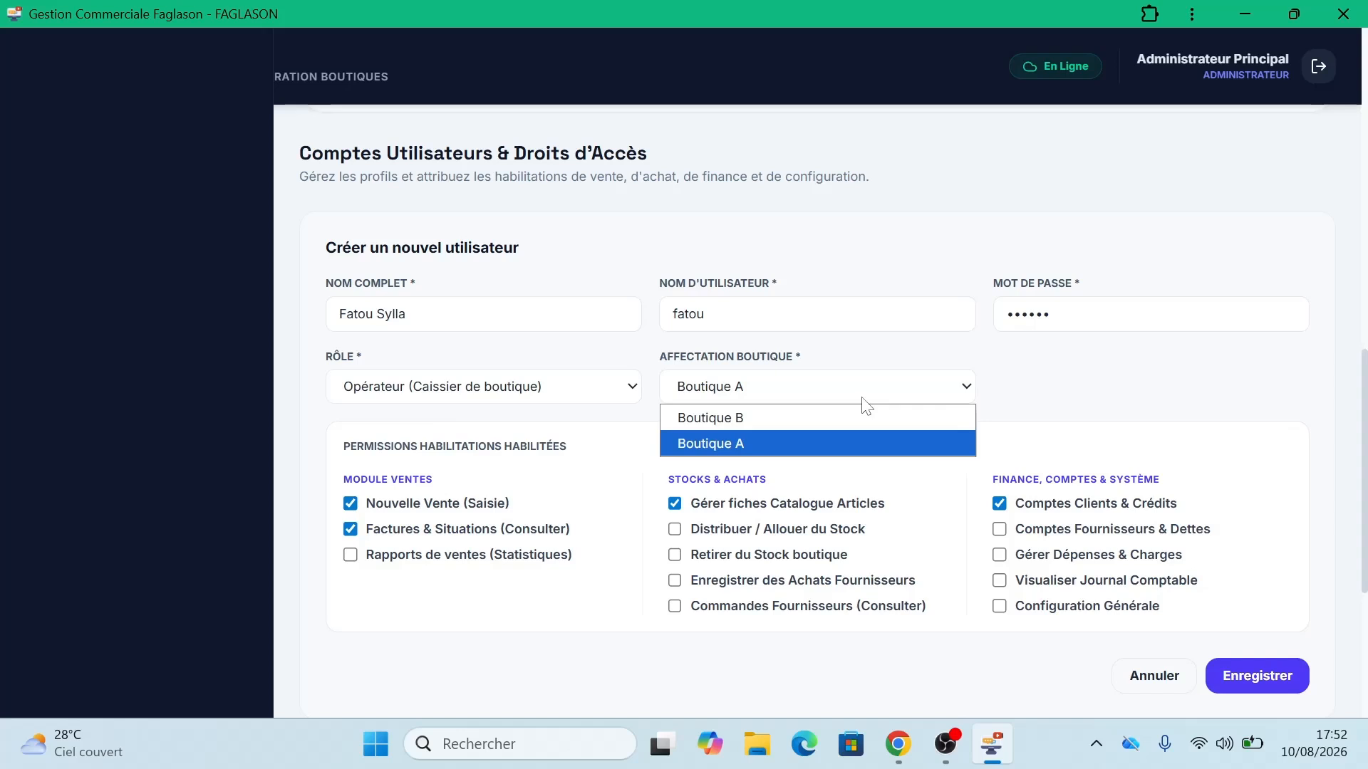
left_click(798, 444)
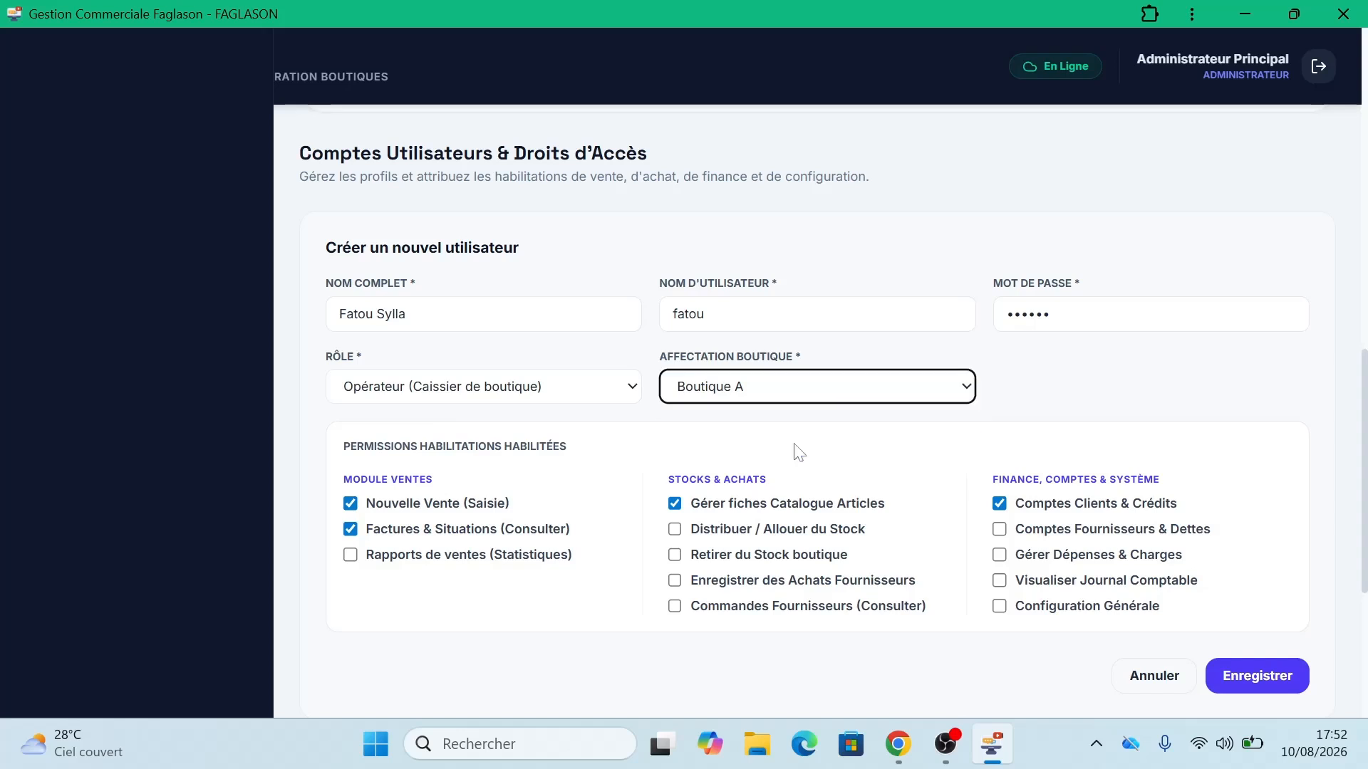
left_click(812, 402)
left_click(1120, 382)
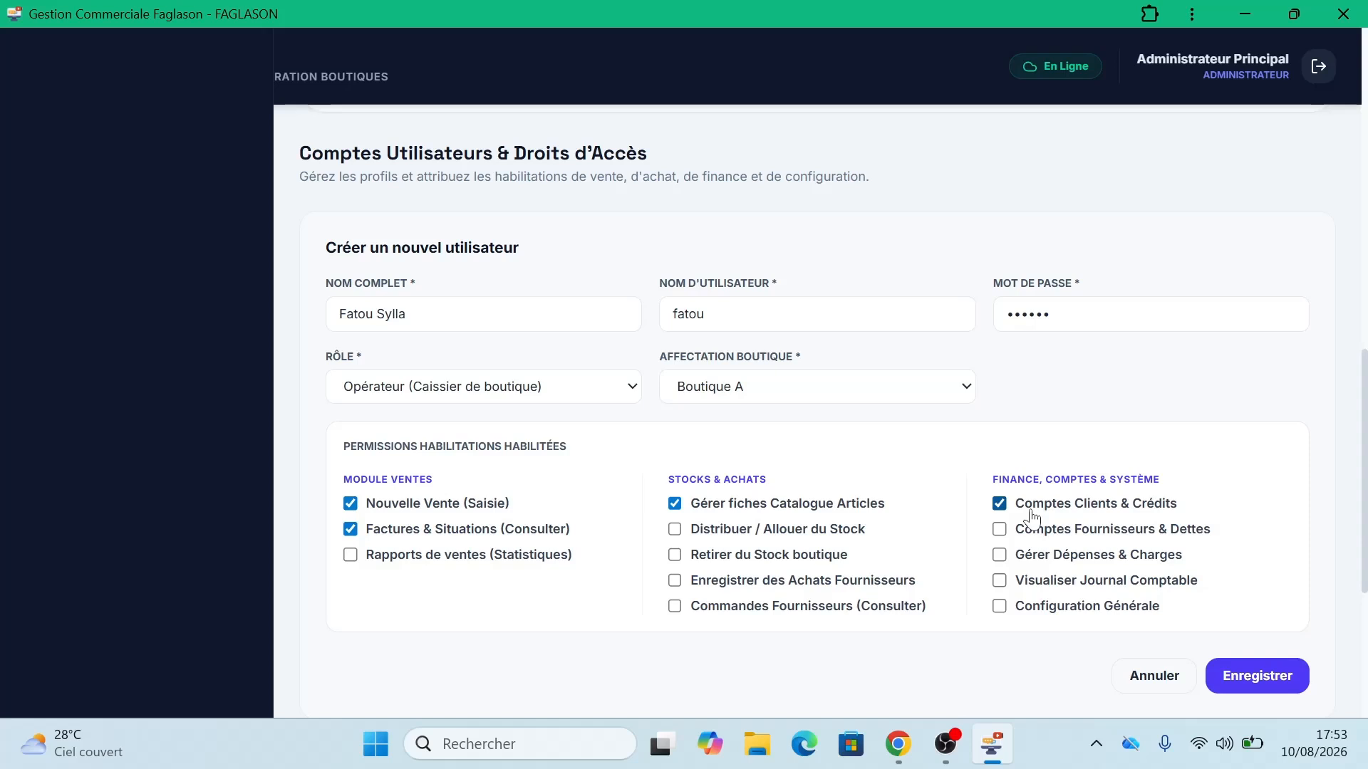
Step: Tick sales reports, supplier purchases, supplier orders, supplier debts, expenses and journal permissions, then save
left_click(417, 562)
left_click(675, 581)
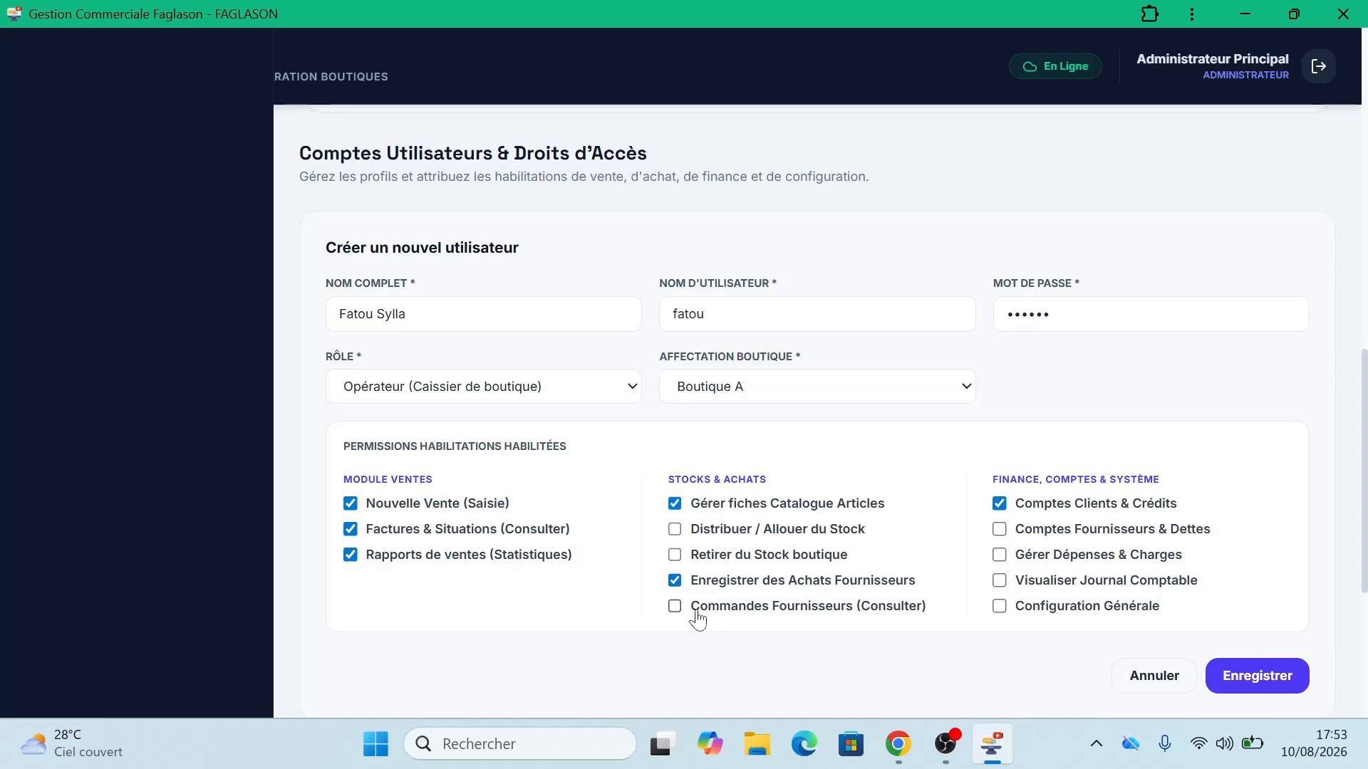
left_click(697, 617)
left_click(999, 531)
left_click(998, 556)
left_click(1000, 583)
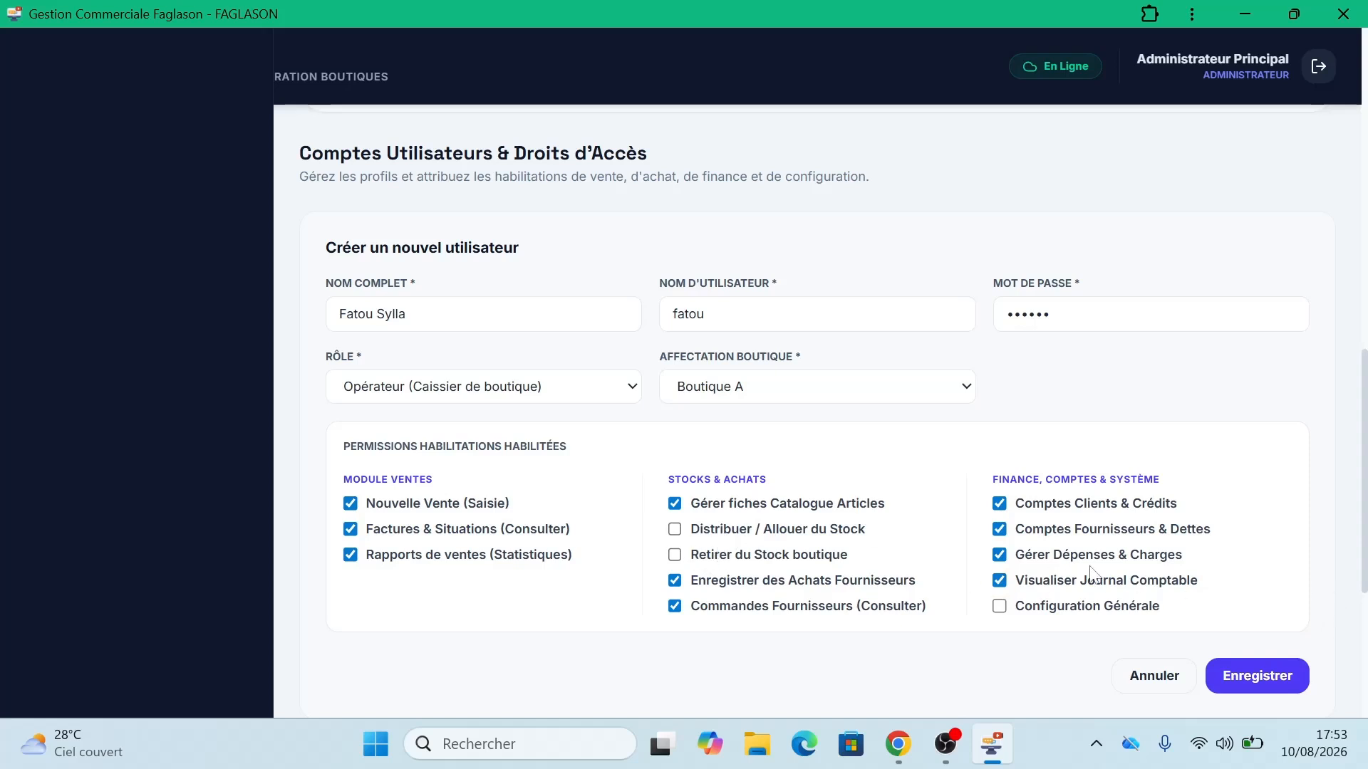
left_click(1235, 685)
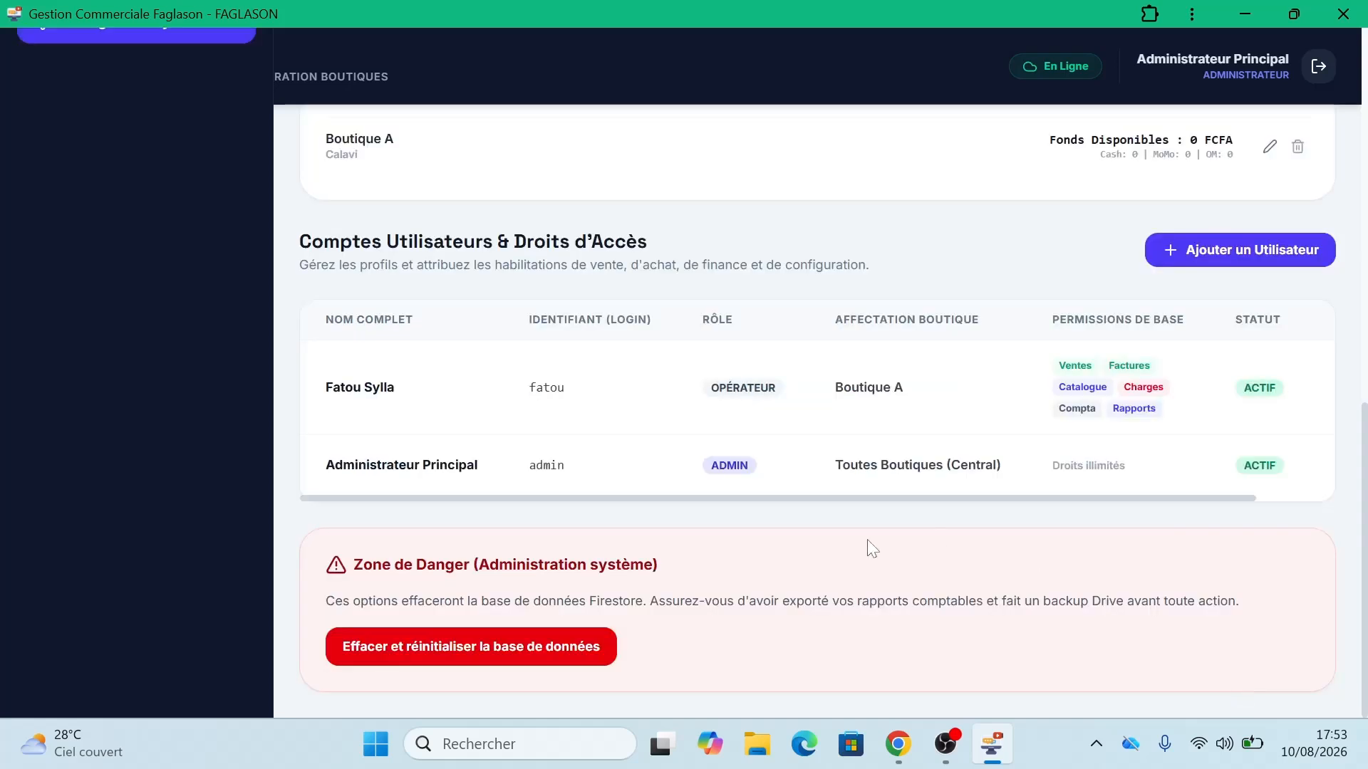
Step: Start a second user account and enter its full name, username and password
left_click(1266, 272)
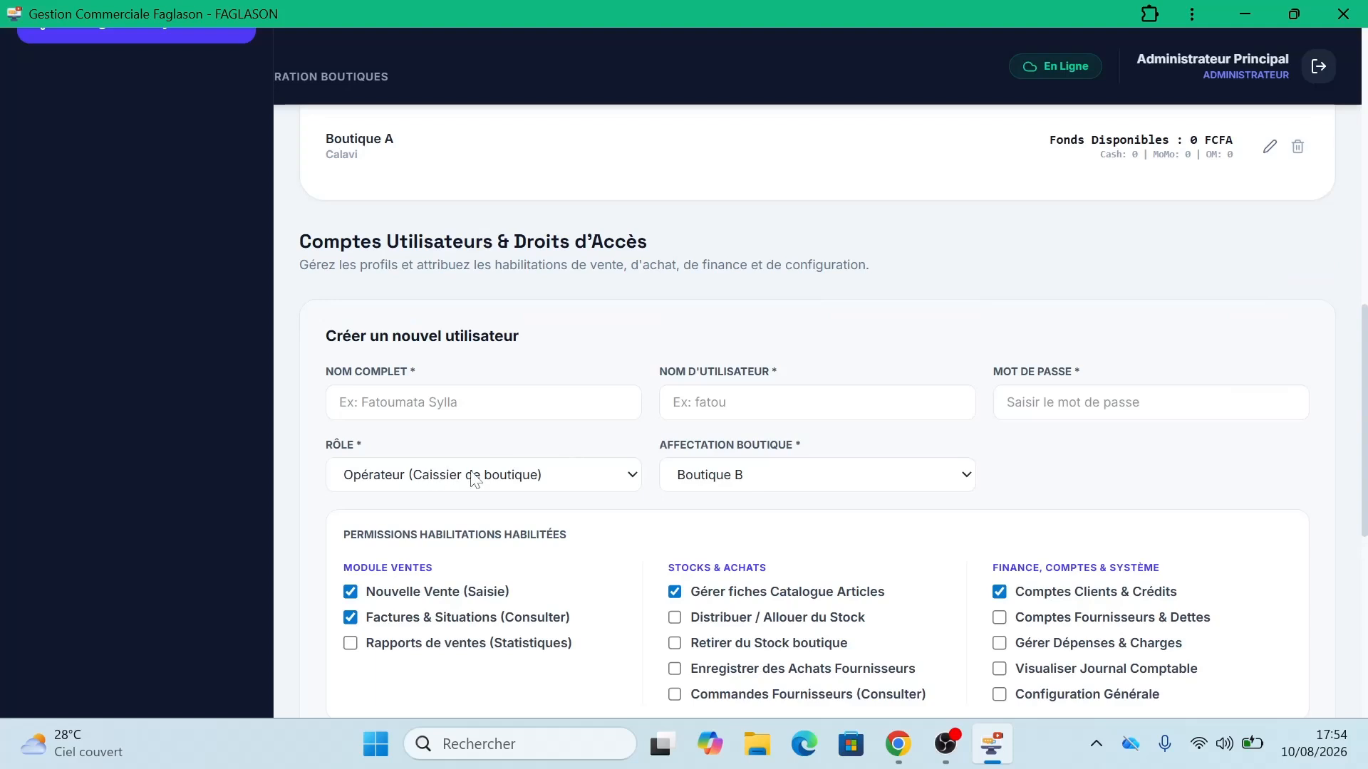
left_click(492, 403)
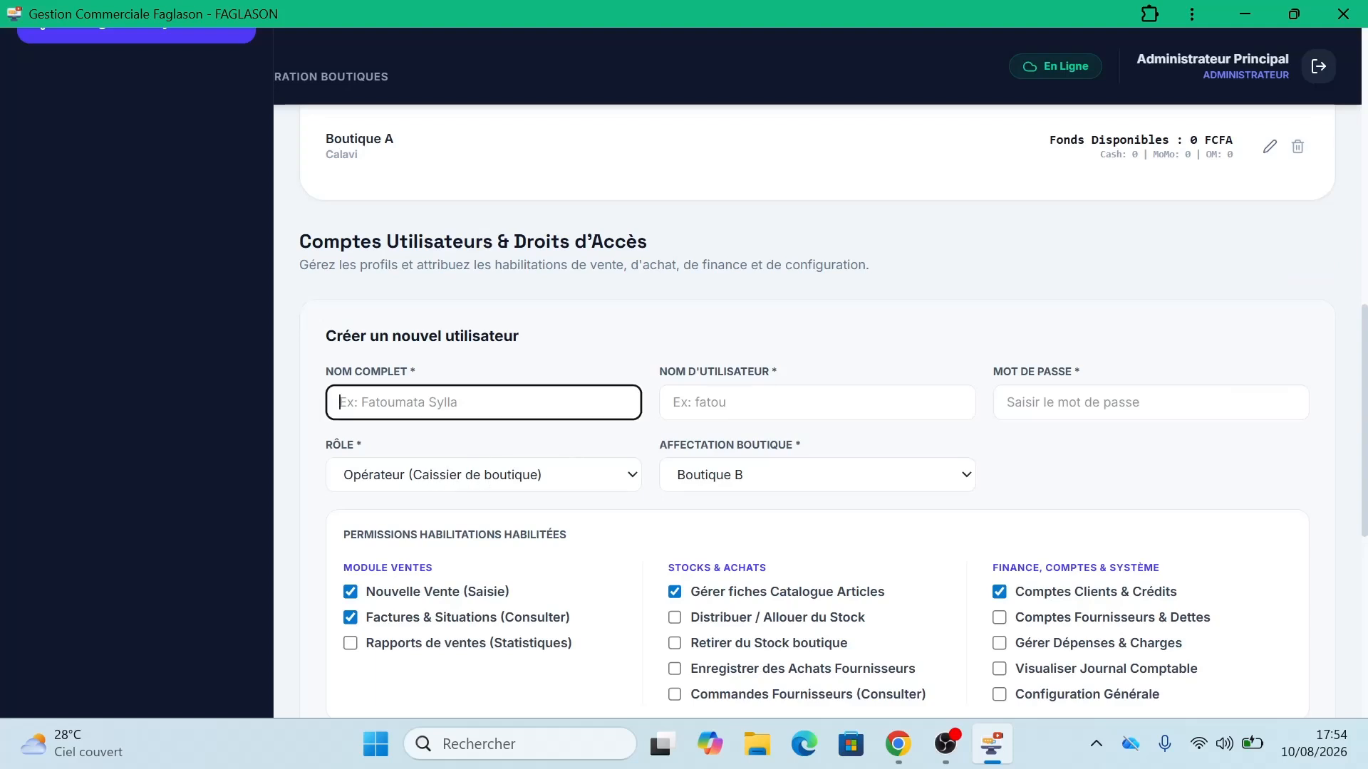
type("Davide")
key("Tab")
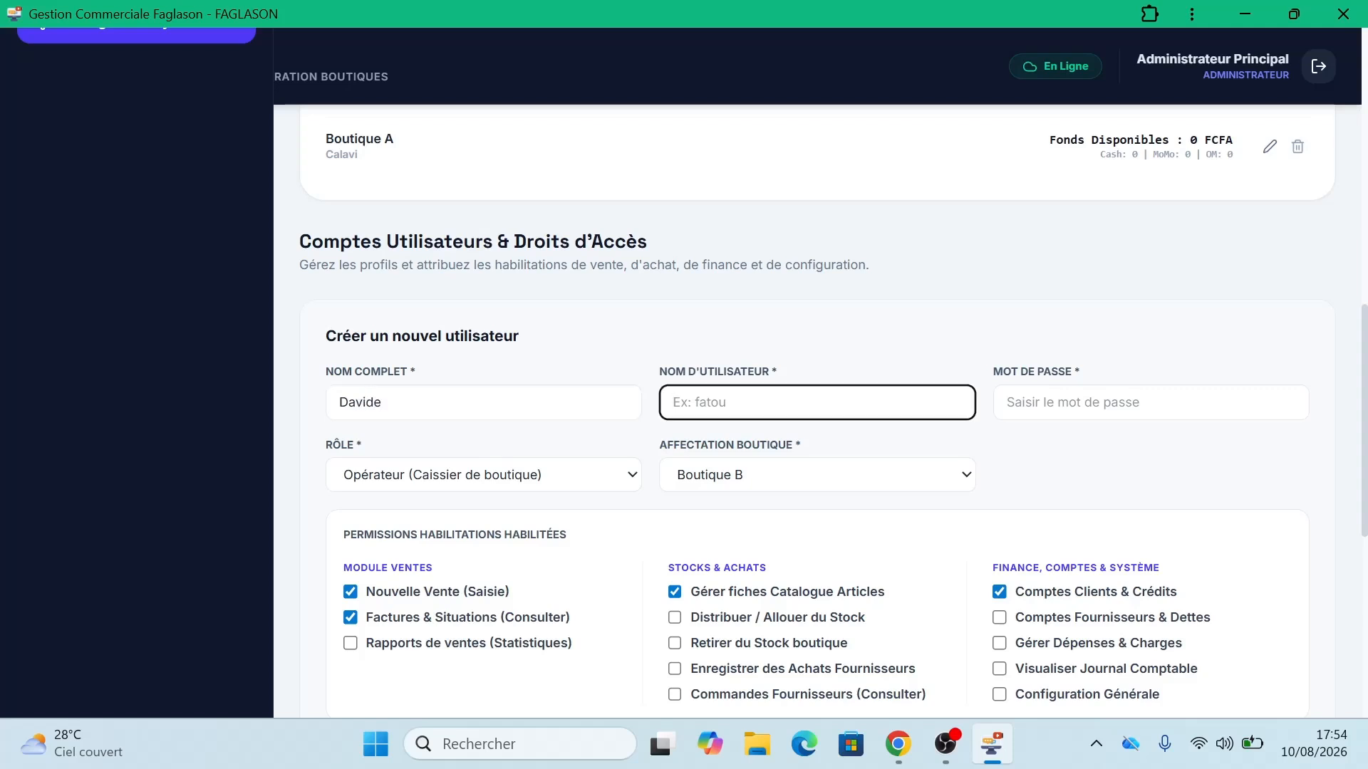
left_click(381, 402)
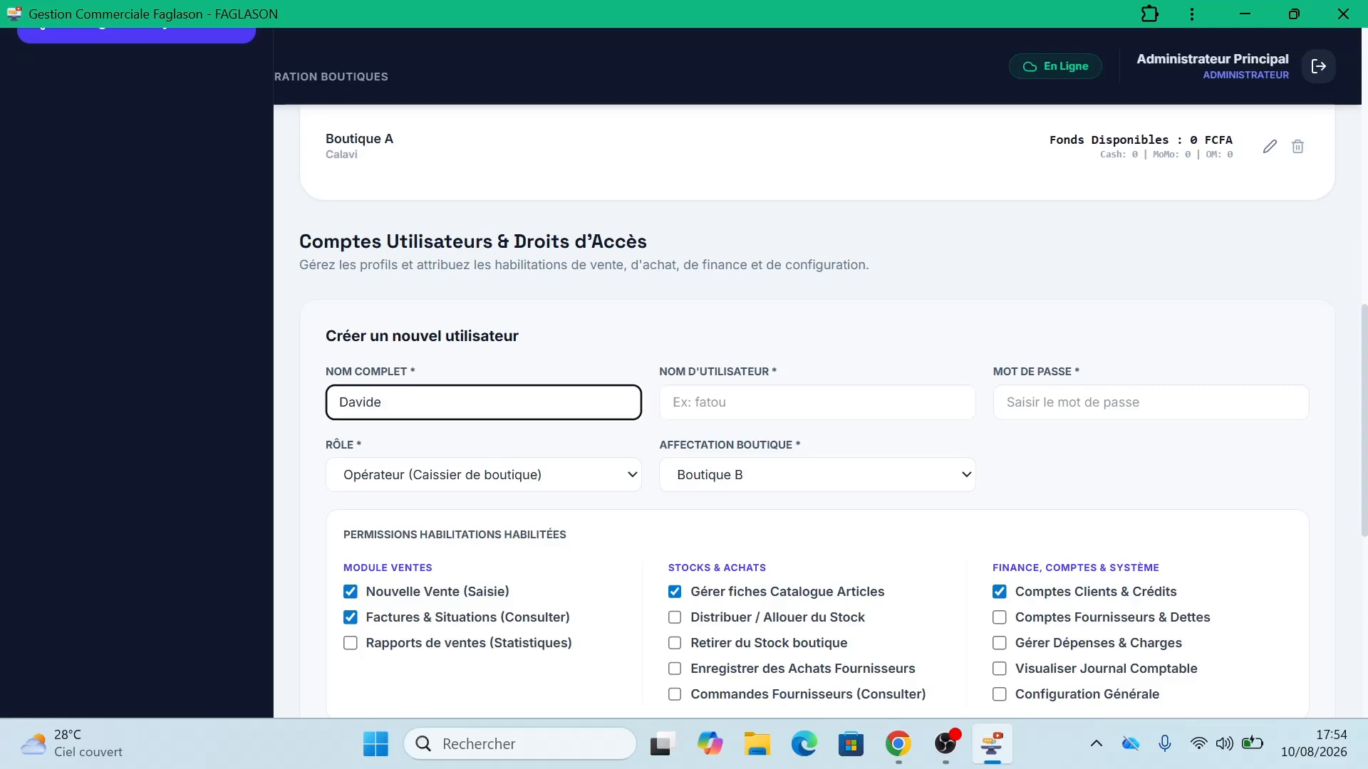
key("BackSpace")
key("Tab")
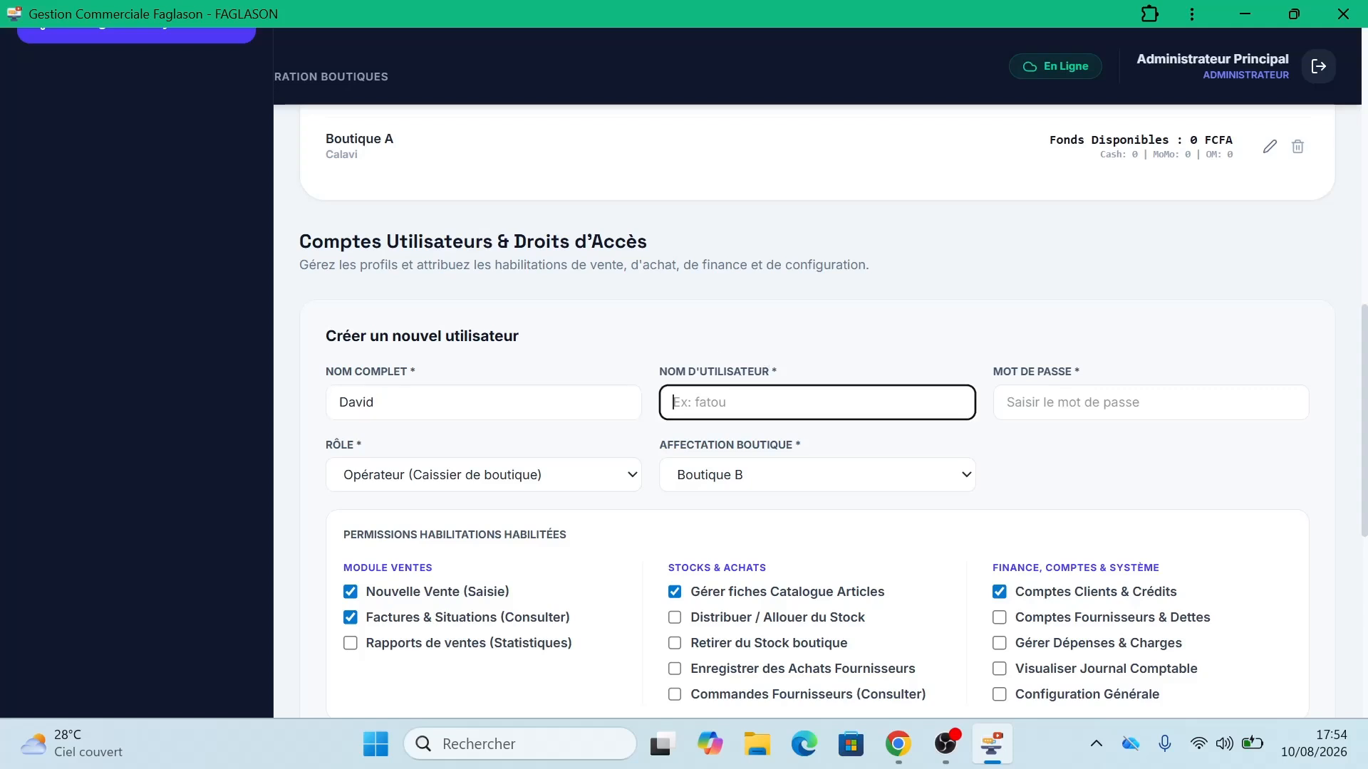
type("David")
key("BackSpace")
key("BackSpace")
key("BackSpace")
key("BackSpace")
key("BackSpace")
type("davide")
key("BackSpace")
key("Tab")
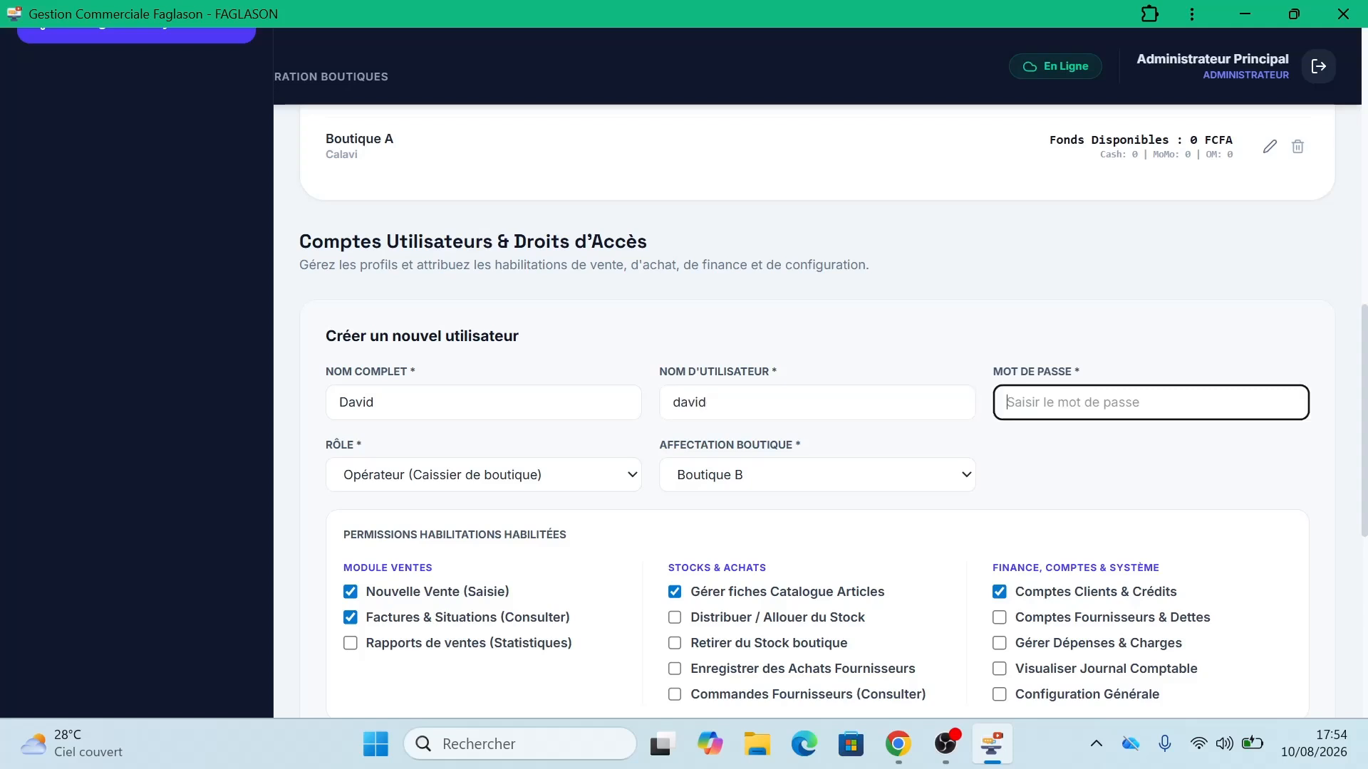
type("a")
key("BackSpace")
type("••••••")
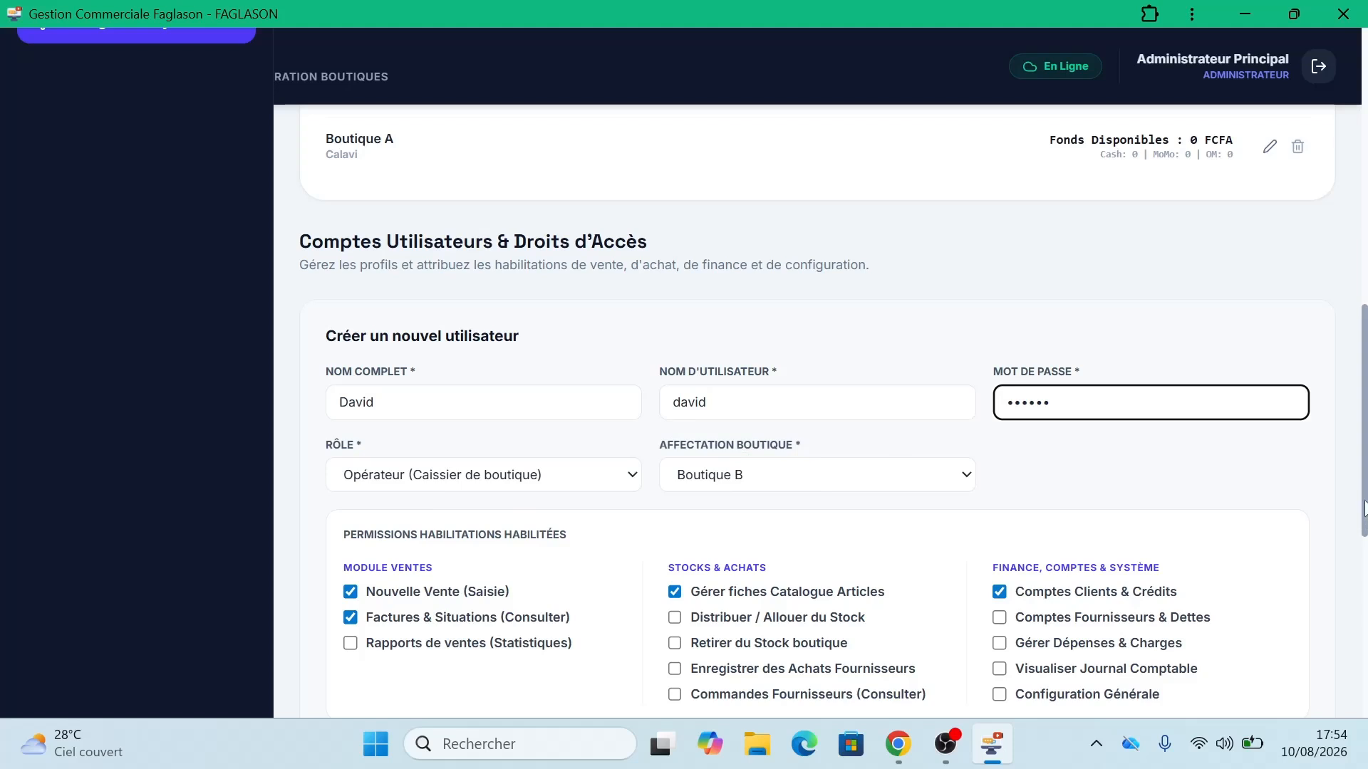
Step: Grant the same six extra permissions, save the operator, and return to Tableau de Bord
scroll(802, 472, "down", 2)
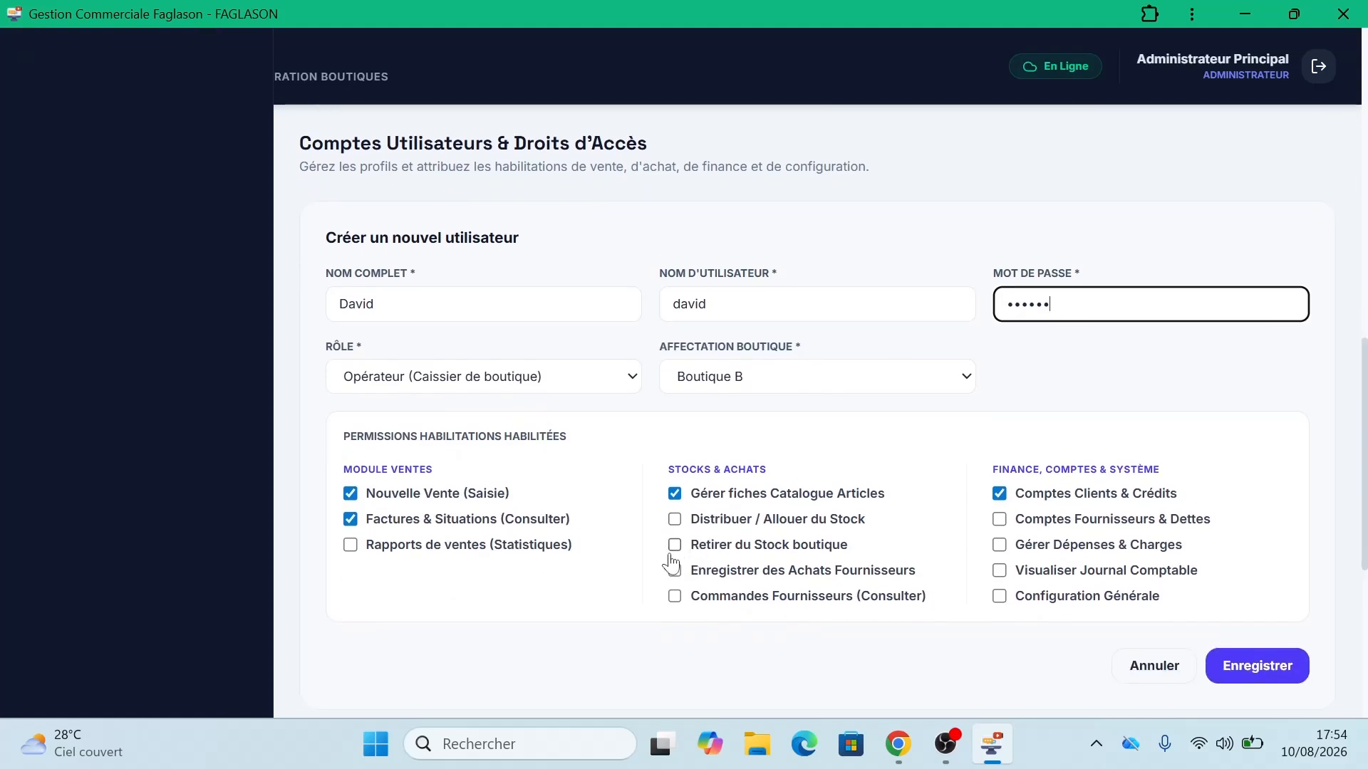
left_click(675, 570)
left_click(674, 595)
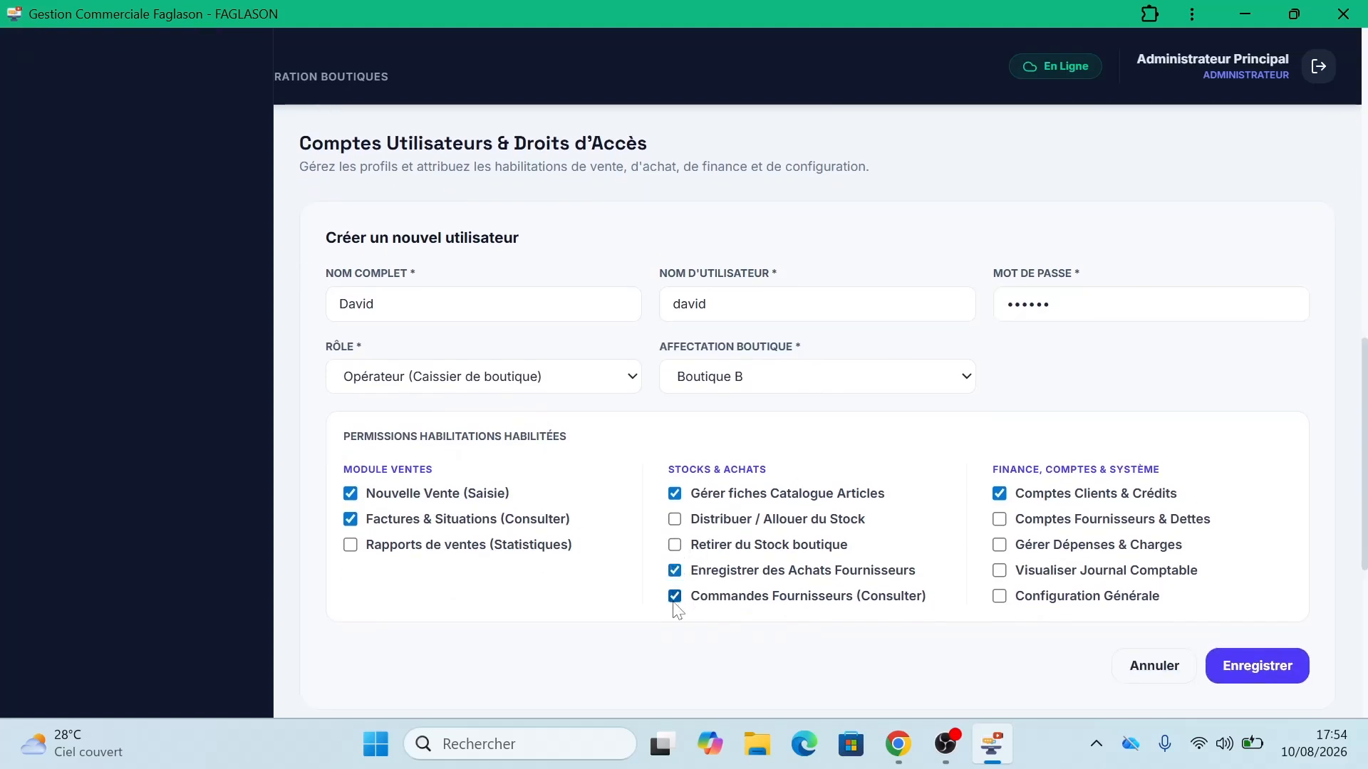
left_click(350, 544)
left_click(999, 519)
left_click(999, 545)
left_click(999, 572)
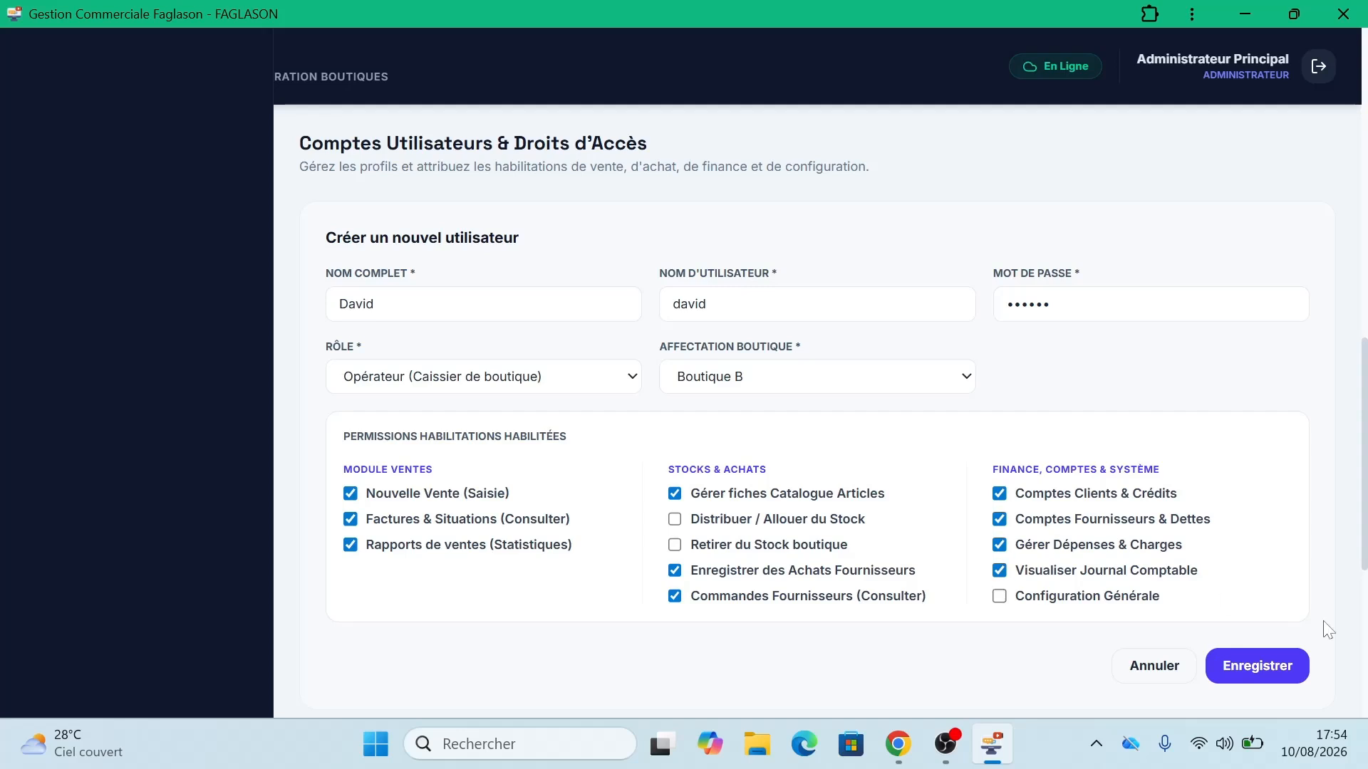
left_click(1269, 665)
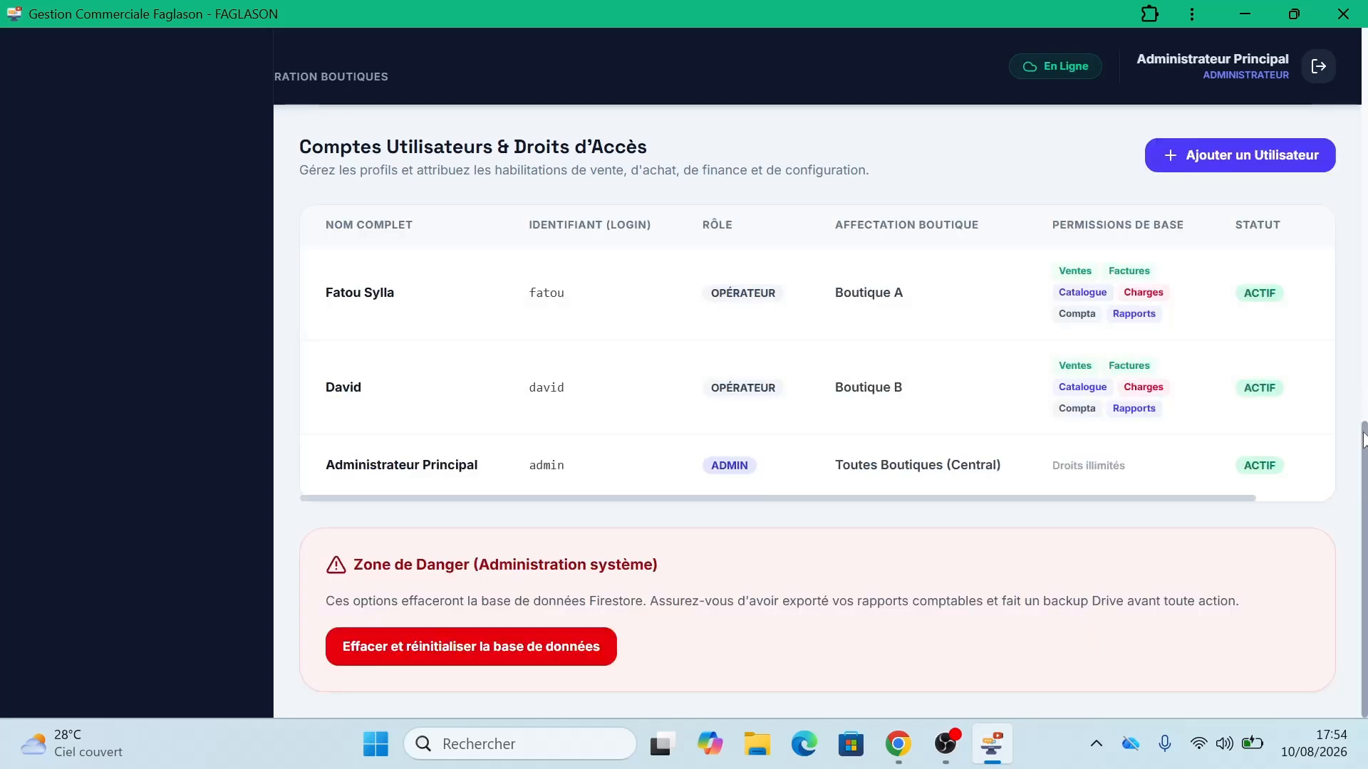
left_click_drag(1362, 438, 1362, 121)
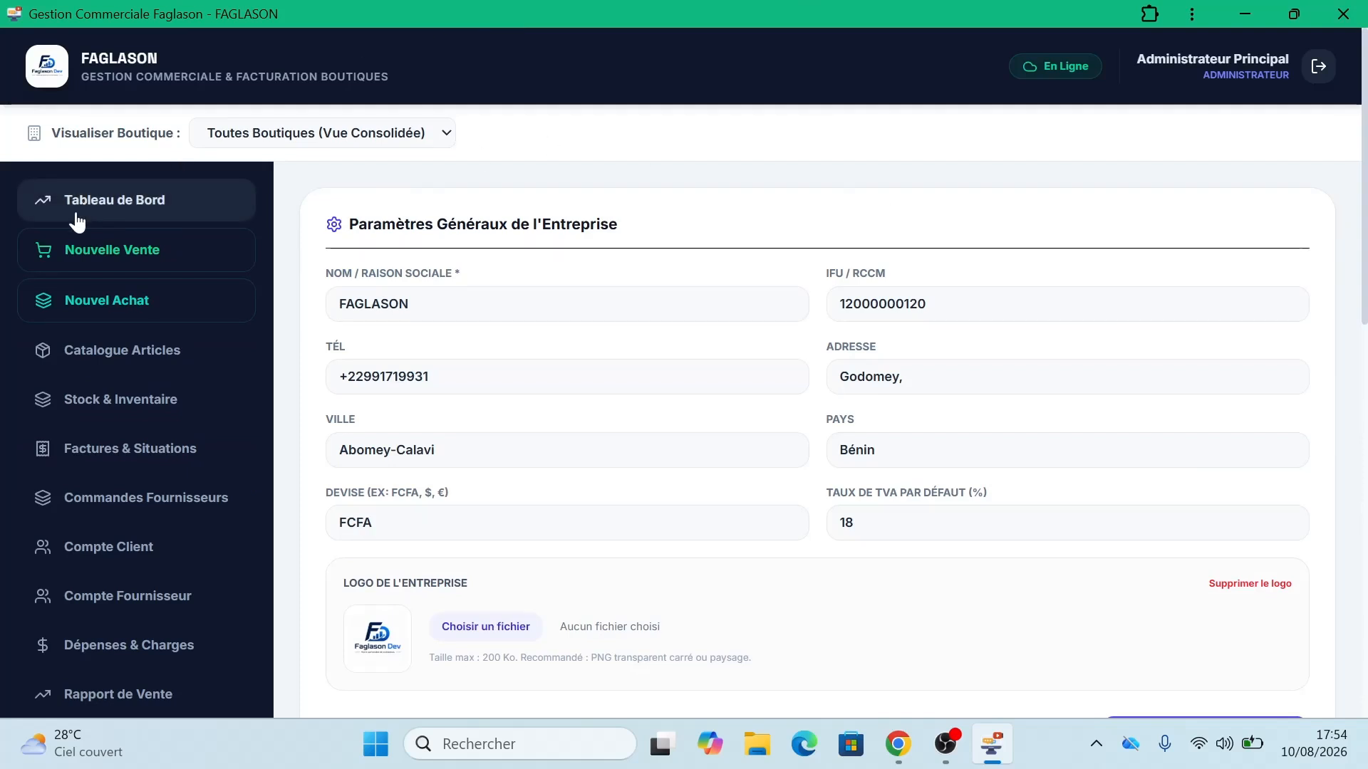
left_click(124, 208)
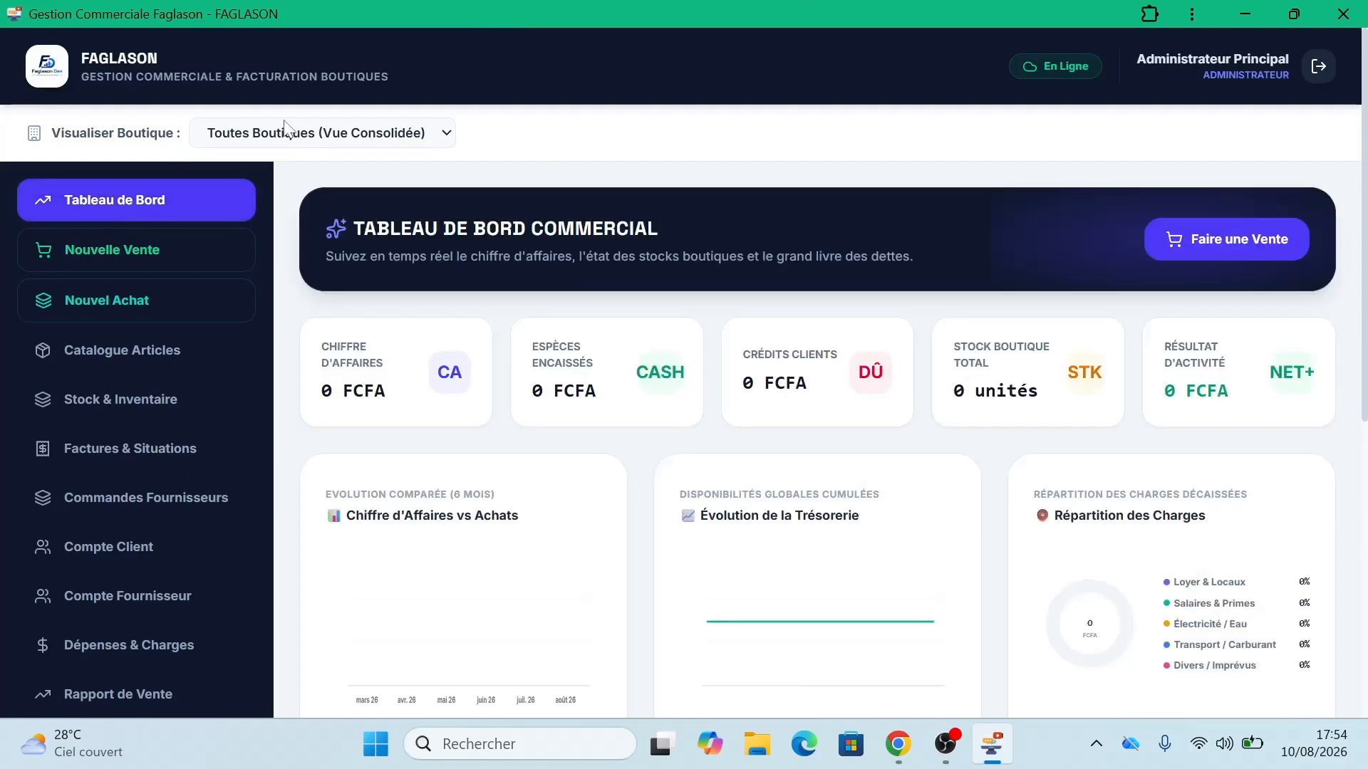
Step: Show Boutique B's dashboard after briefly checking Boutique A, and scroll through its 0 FCFA figures
left_click(325, 143)
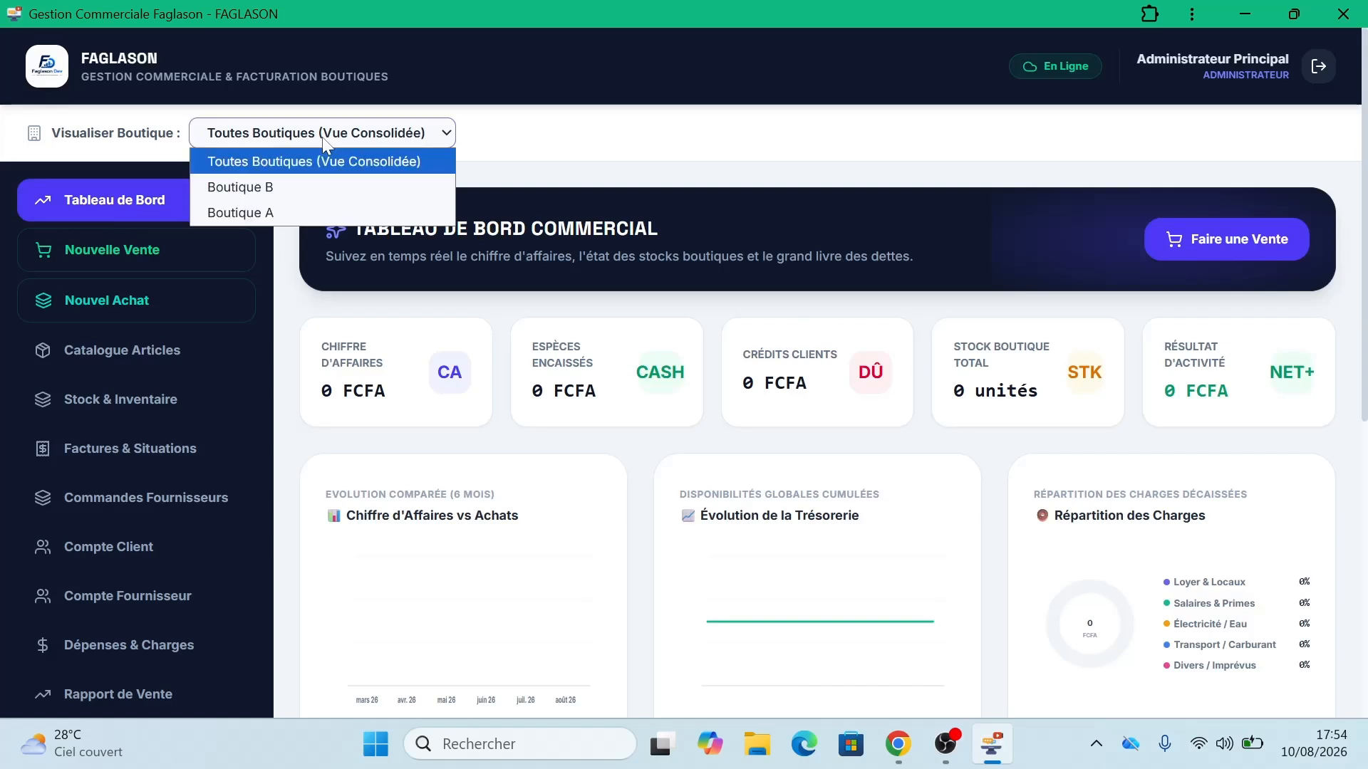
left_click(311, 189)
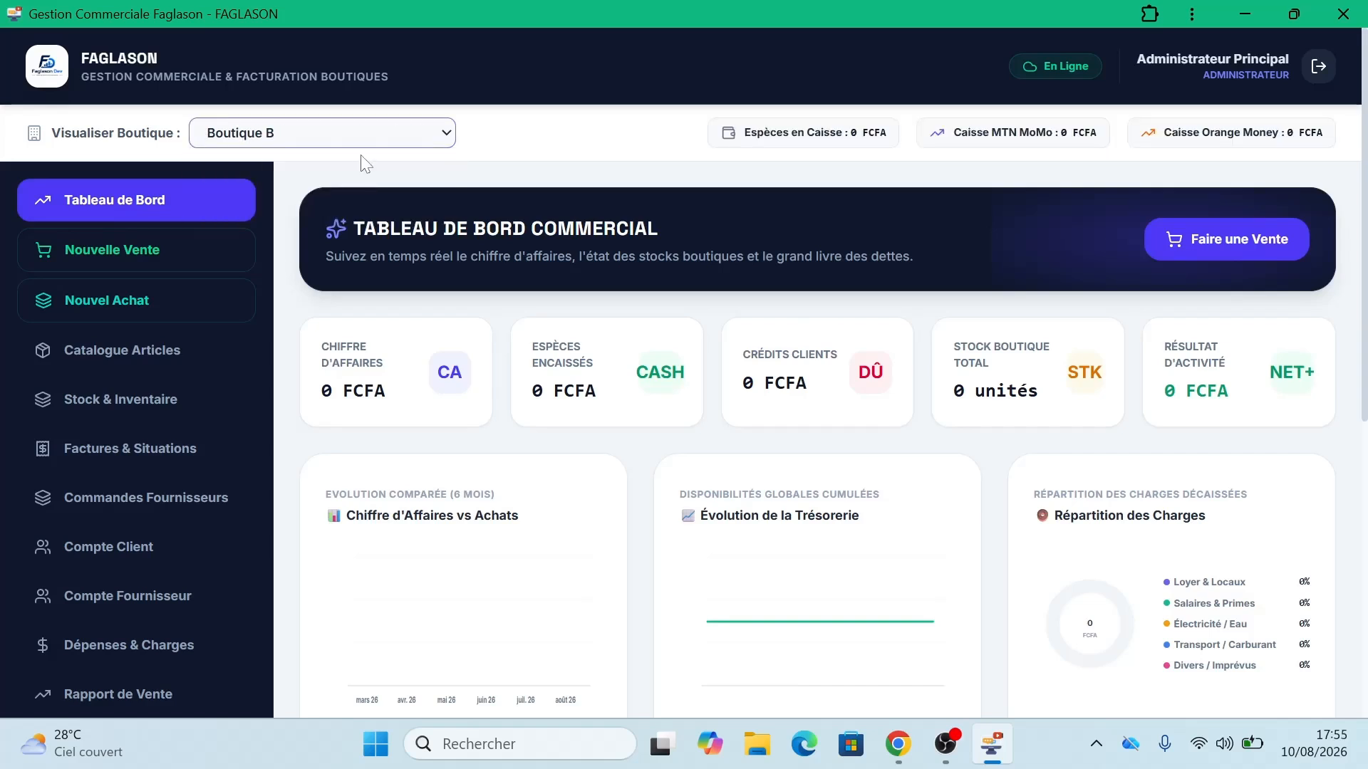
left_click(376, 141)
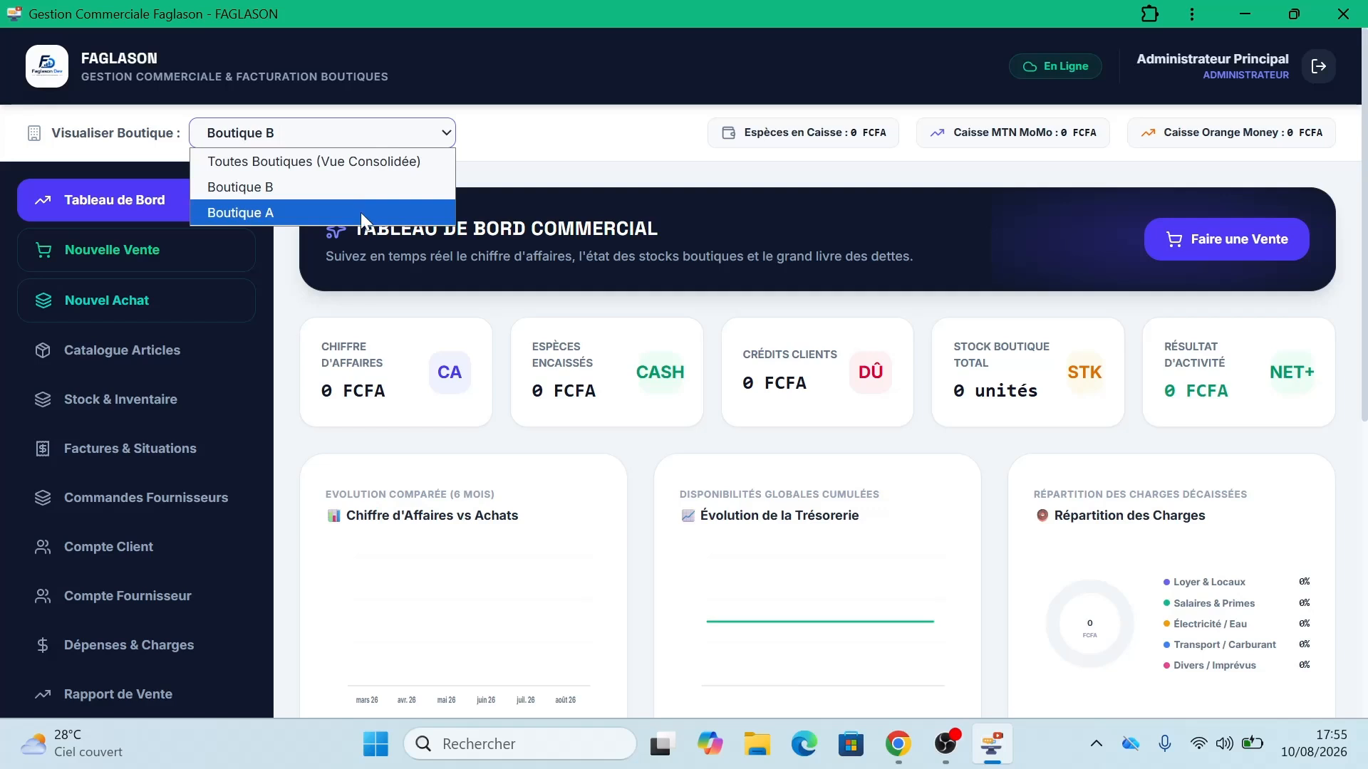
left_click(361, 213)
left_click(362, 139)
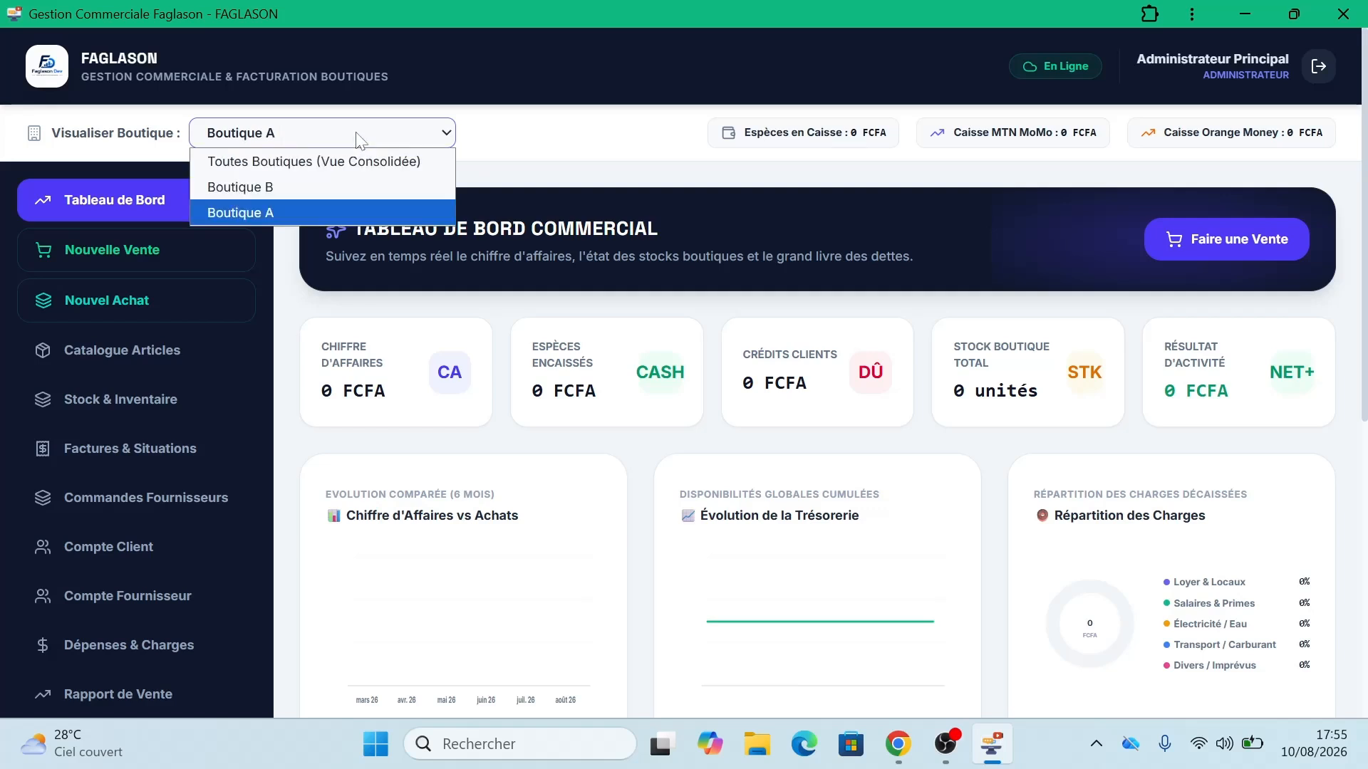
left_click(331, 187)
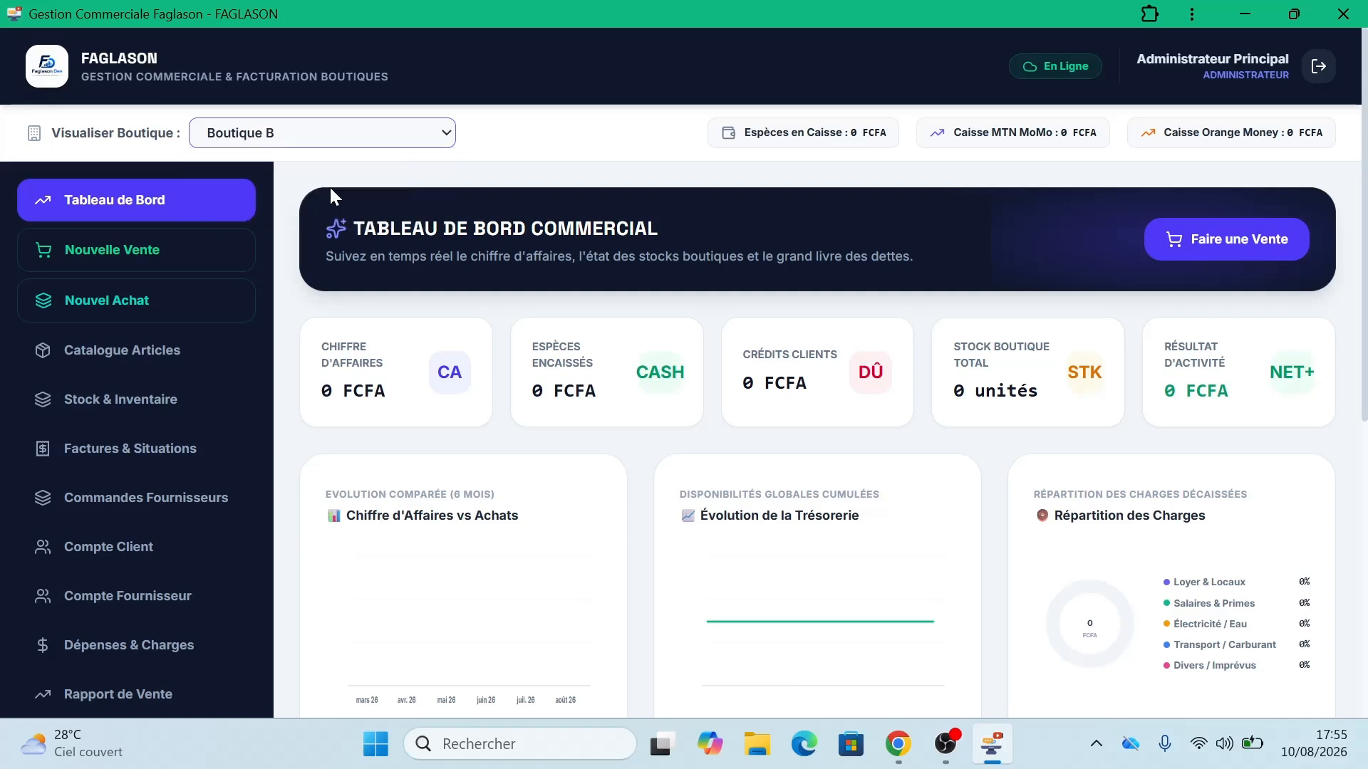
scroll(1365, 149, "down", 1)
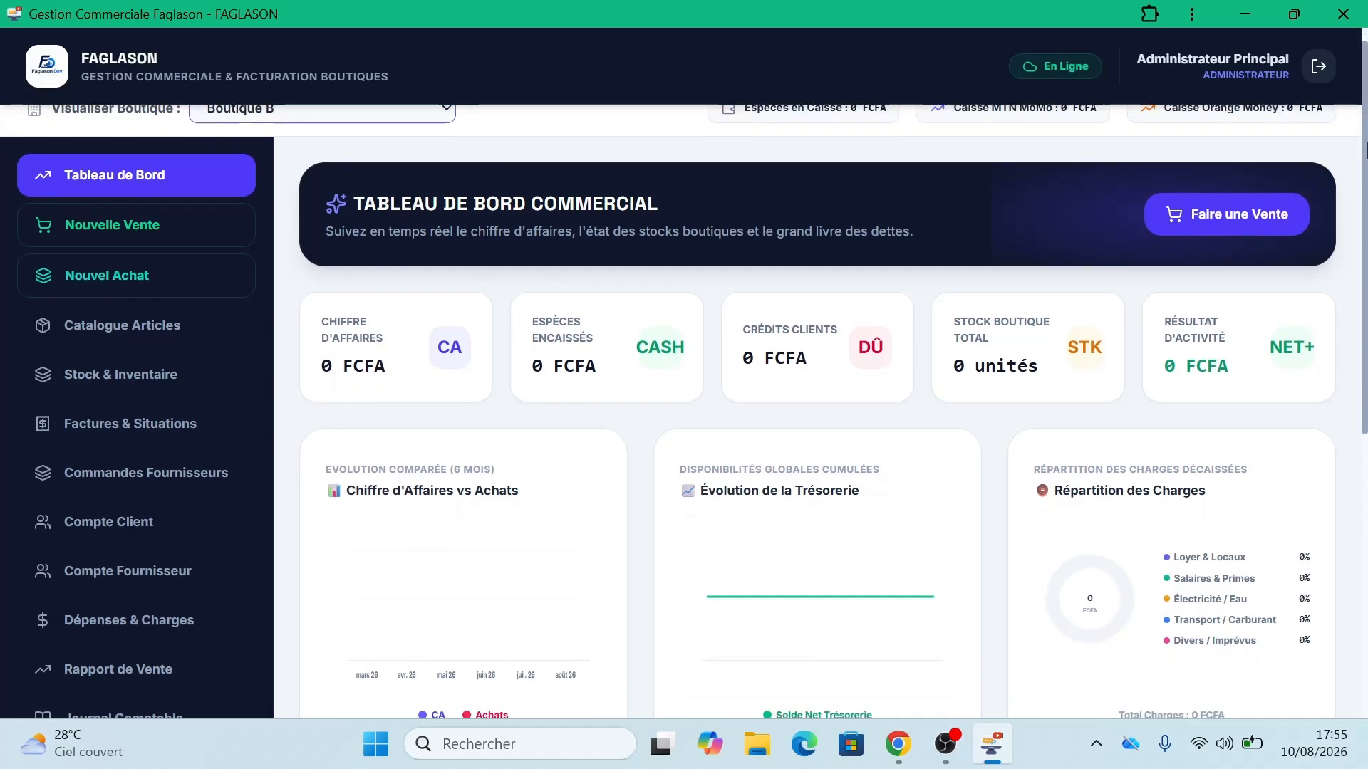
left_click_drag(1365, 150, 1366, 417)
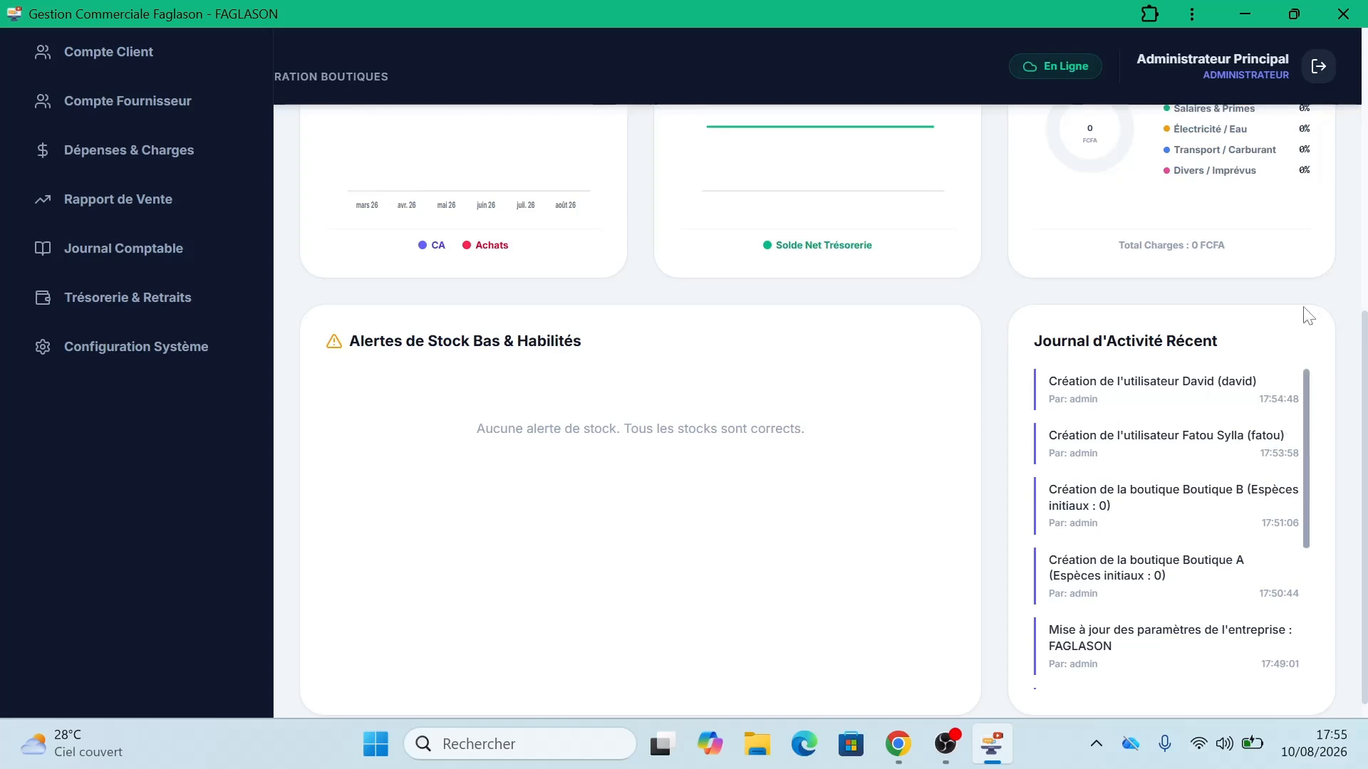
scroll(1363, 344, "up", 6)
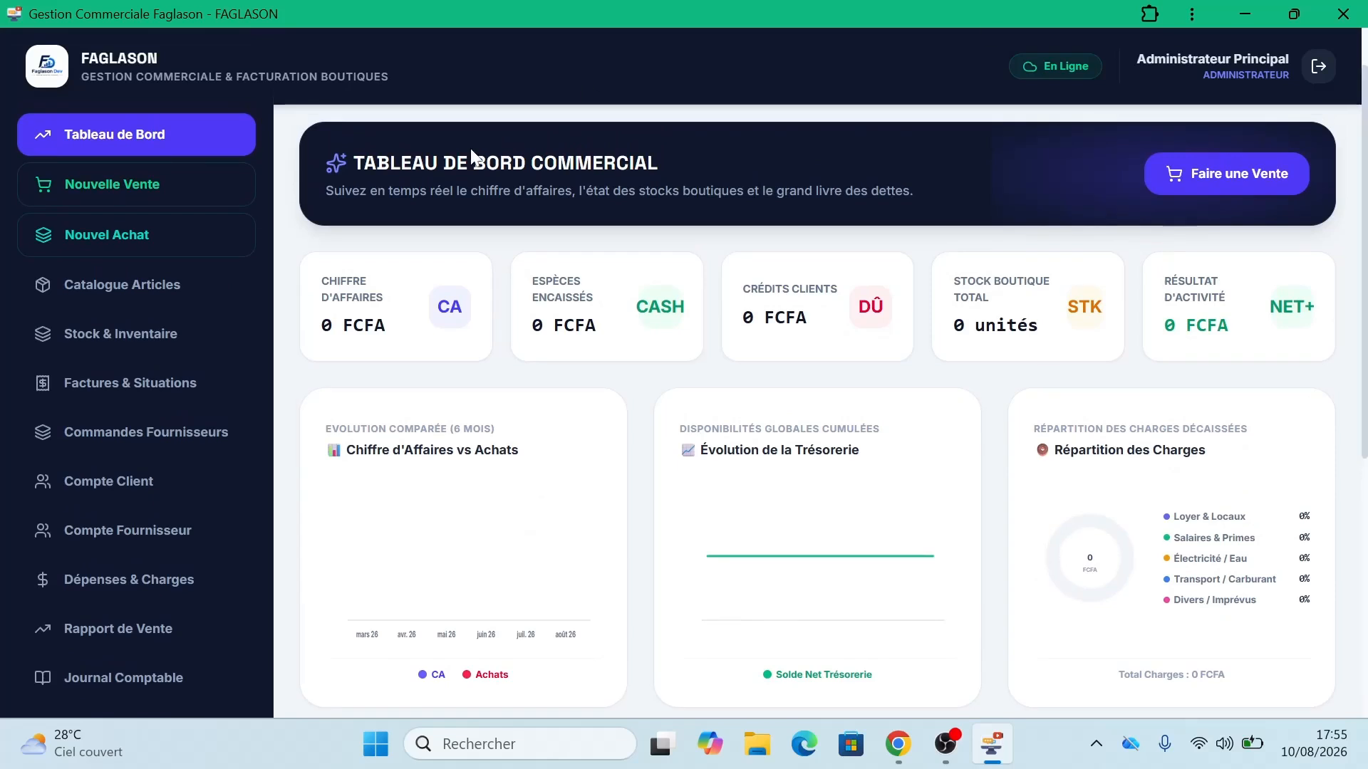
Step: In the article catalogue, start a new article with code ART-001 named Produit A
left_click(120, 287)
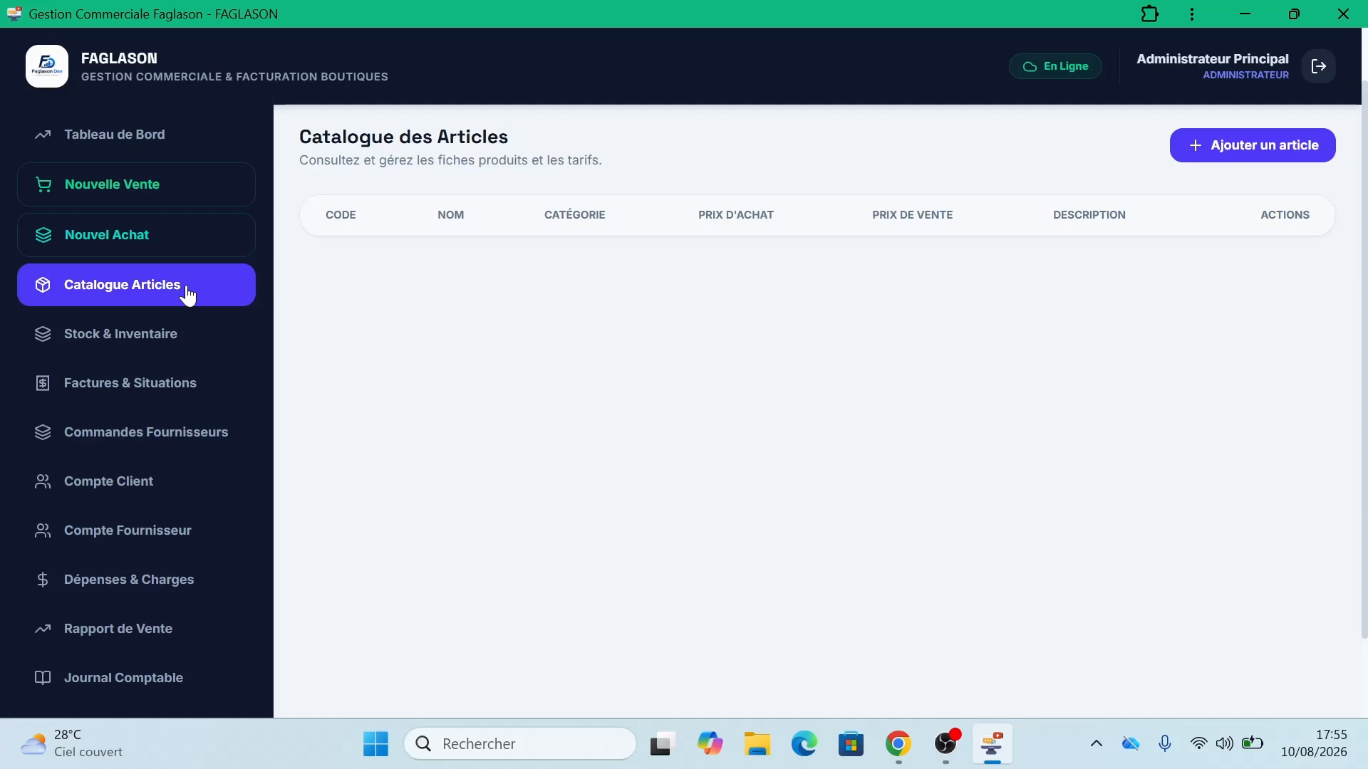
left_click(1227, 149)
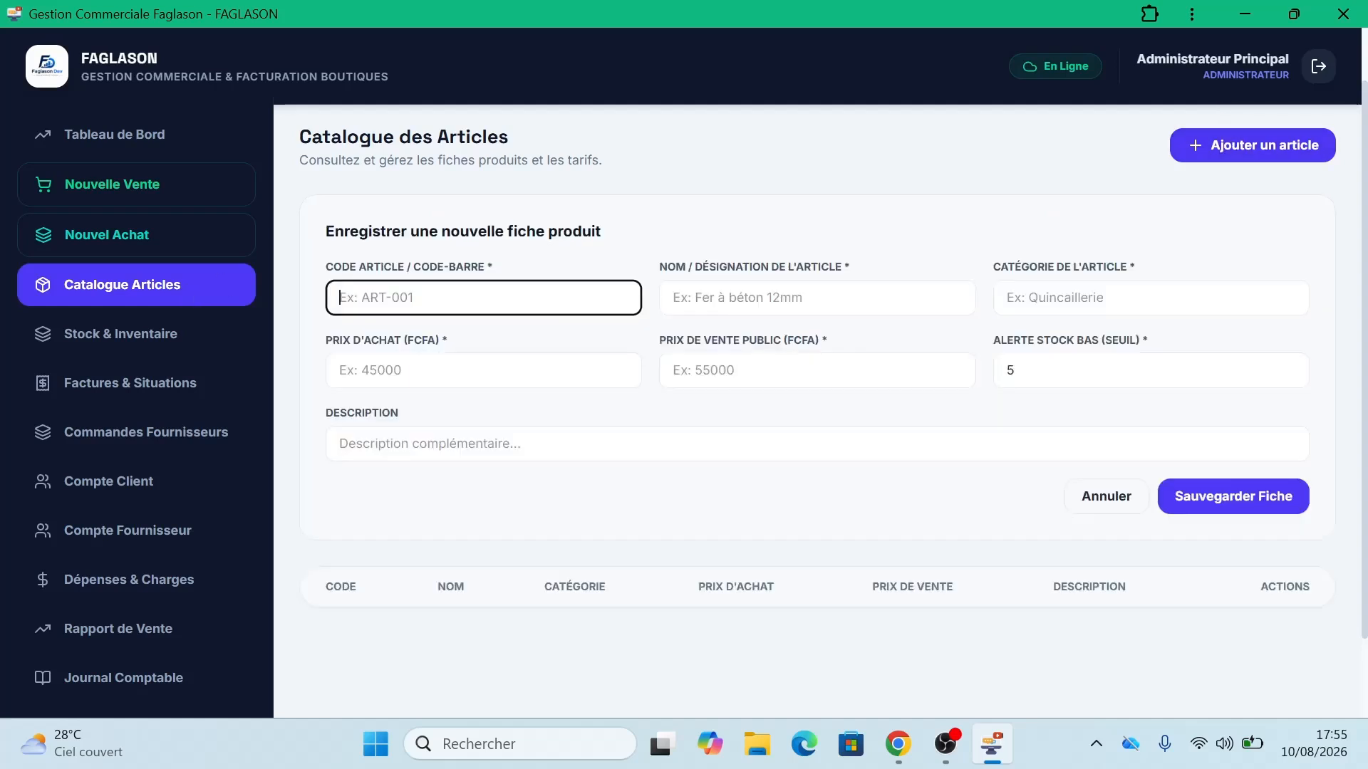
type("a")
key("BackSpace")
type("ART-001")
key("Tab")
type("P")
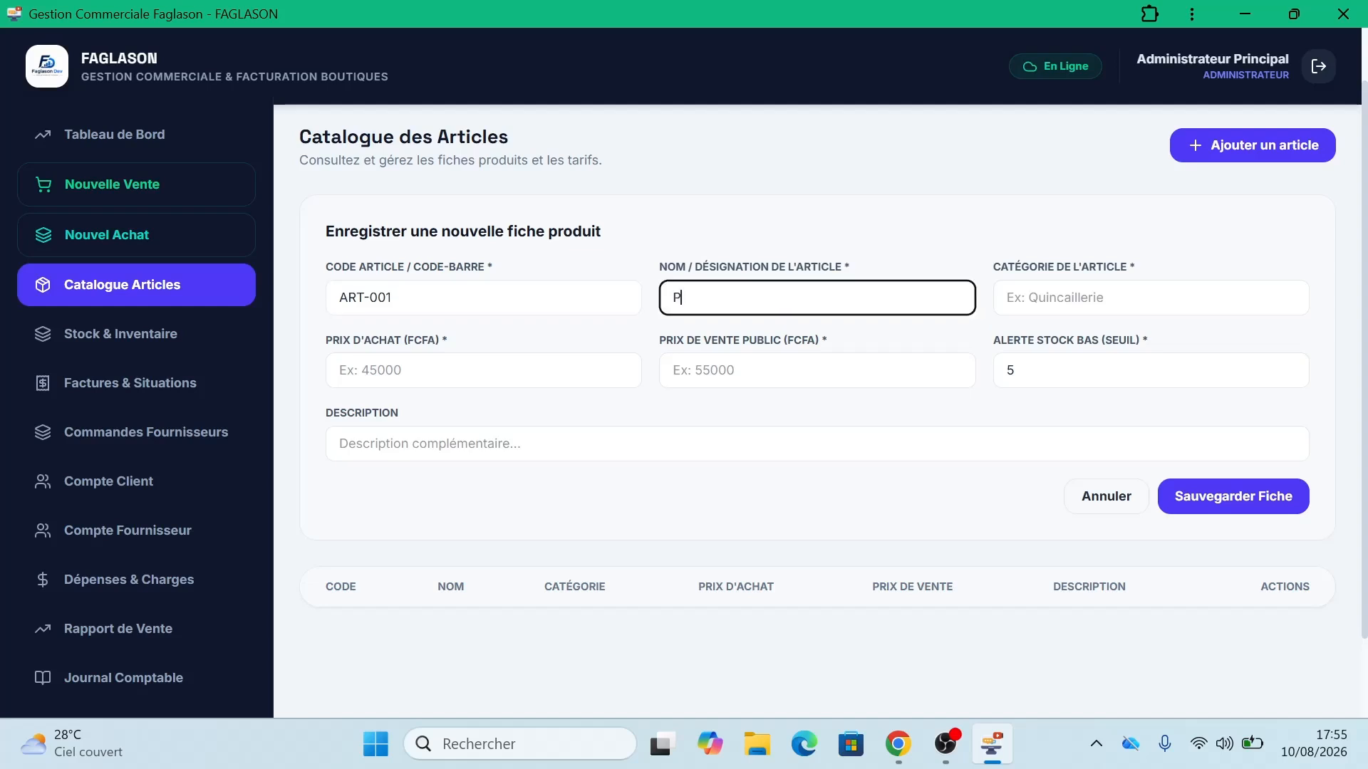
type("roduit A")
Step: Set category Téléphone, purchase price 45000 and selling price 80000, then save the article
key("Tab")
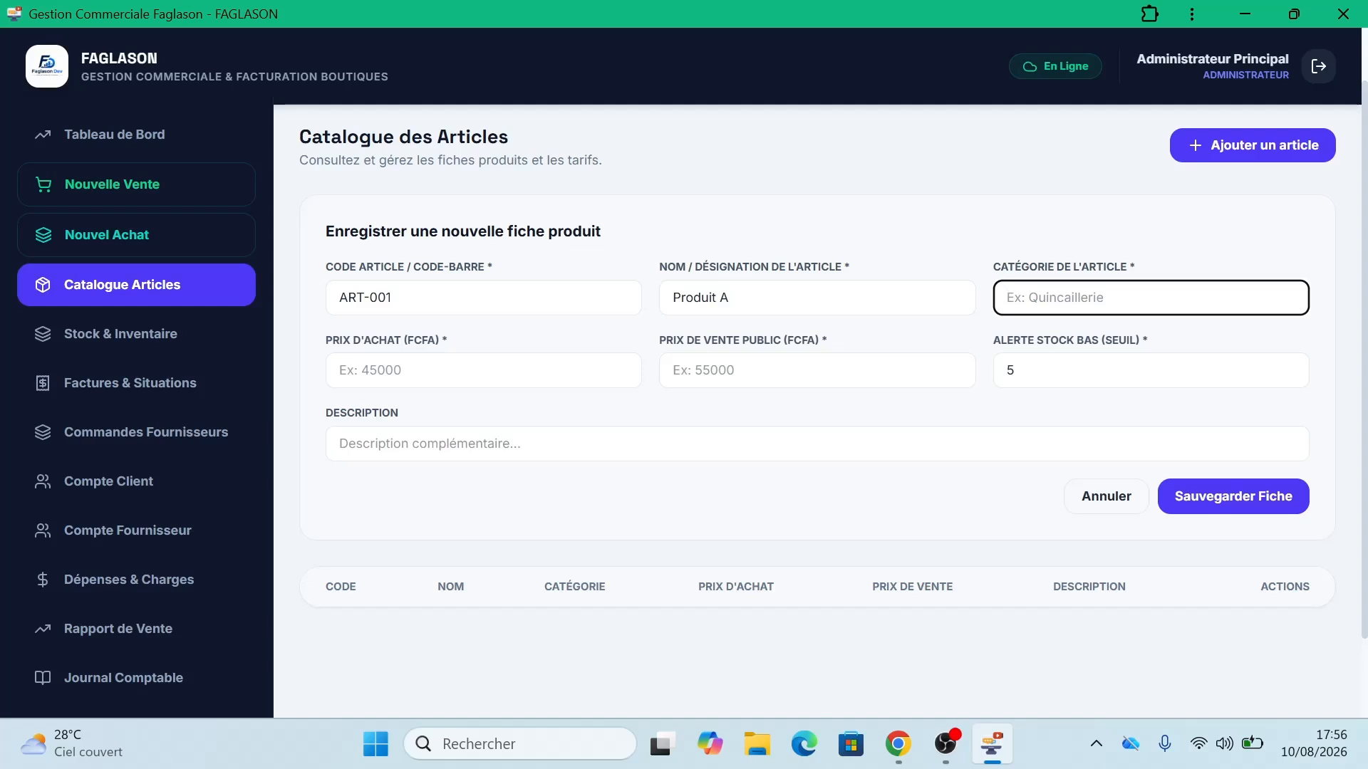
type("Téléphone")
left_click(477, 370)
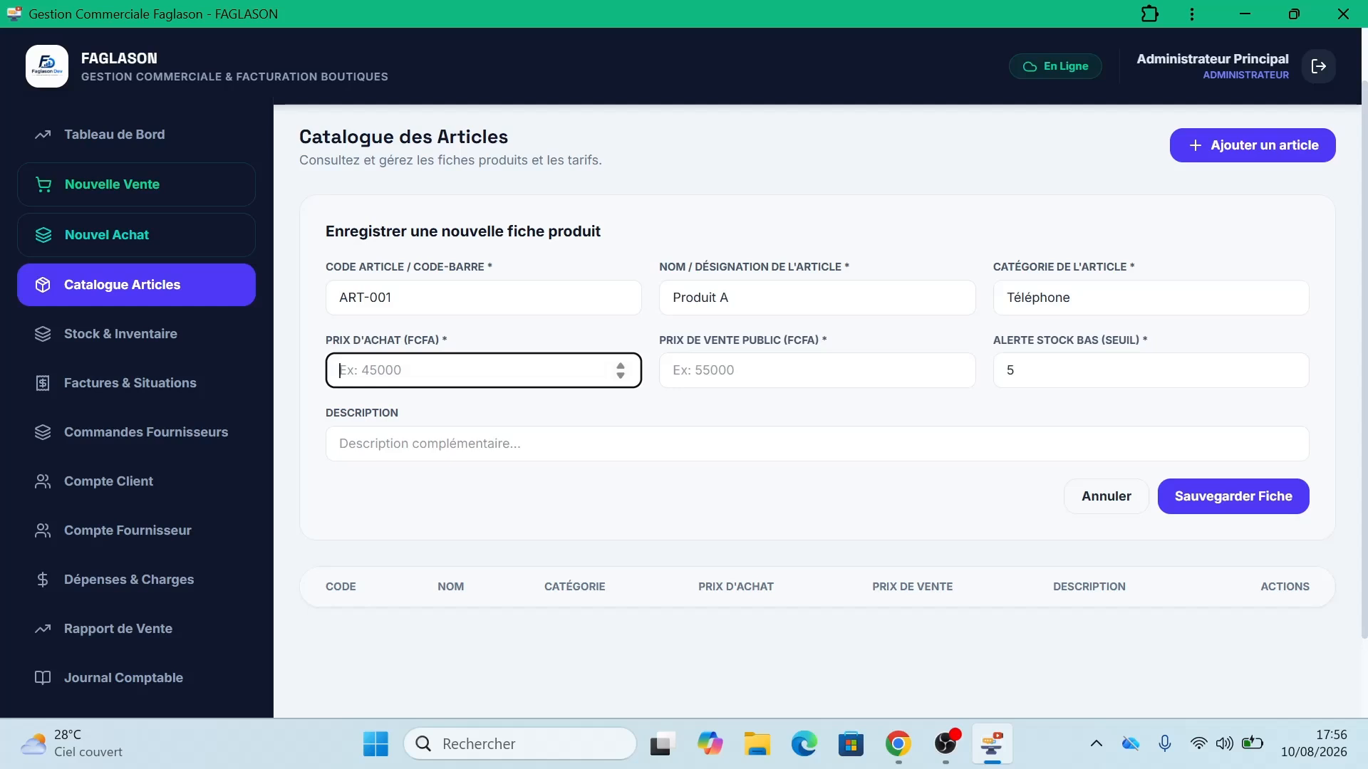
type("45000")
left_click(816, 370)
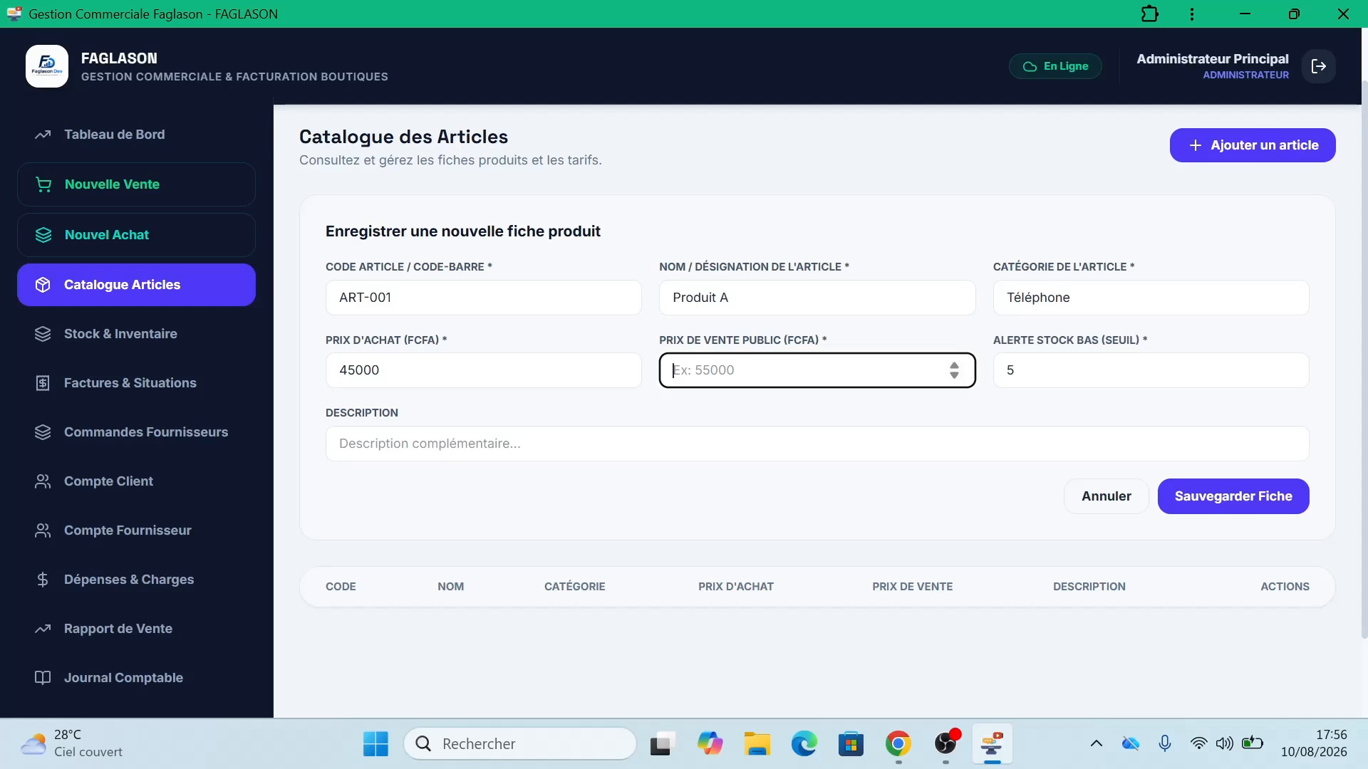
type("8")
key("BackSpace")
type("80000")
left_click(835, 525)
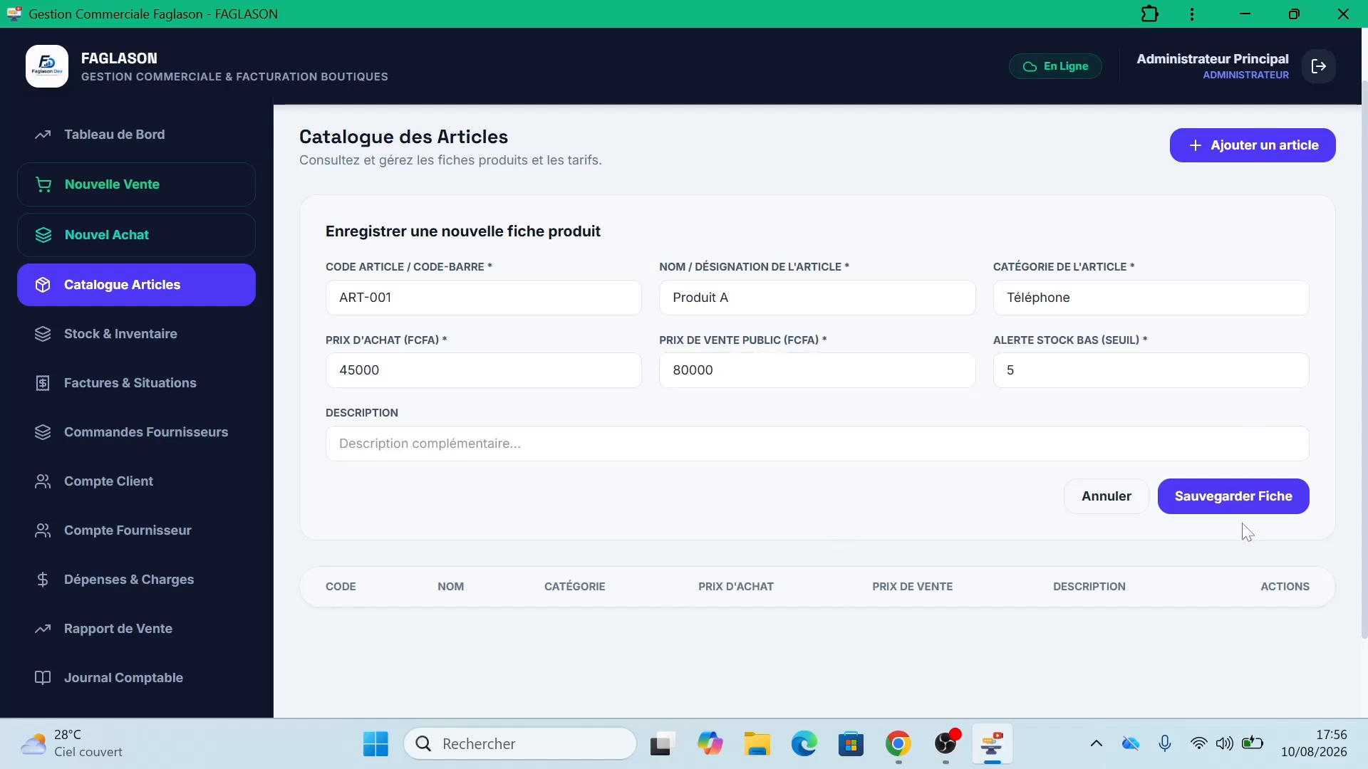
left_click(1240, 503)
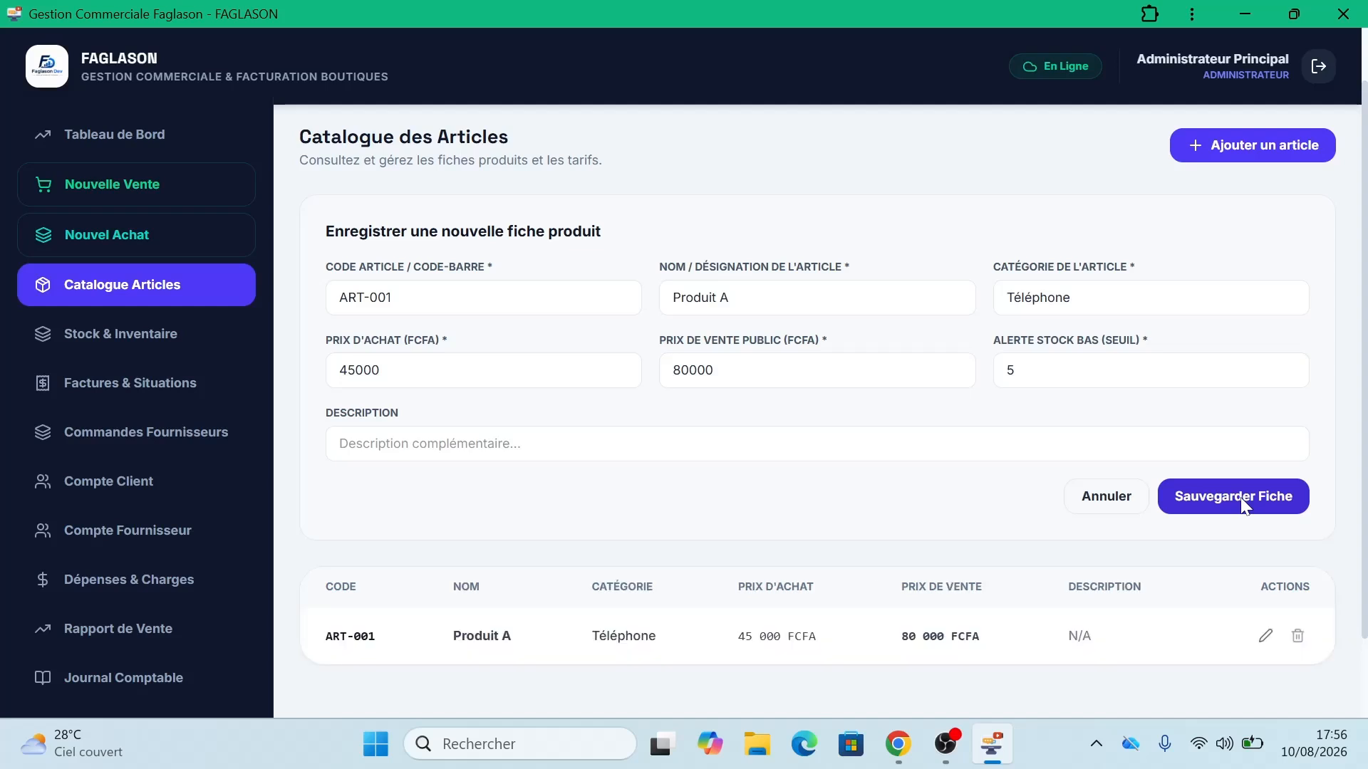
Step: Start another new article with code ART-002 named Produit B
left_click(1220, 152)
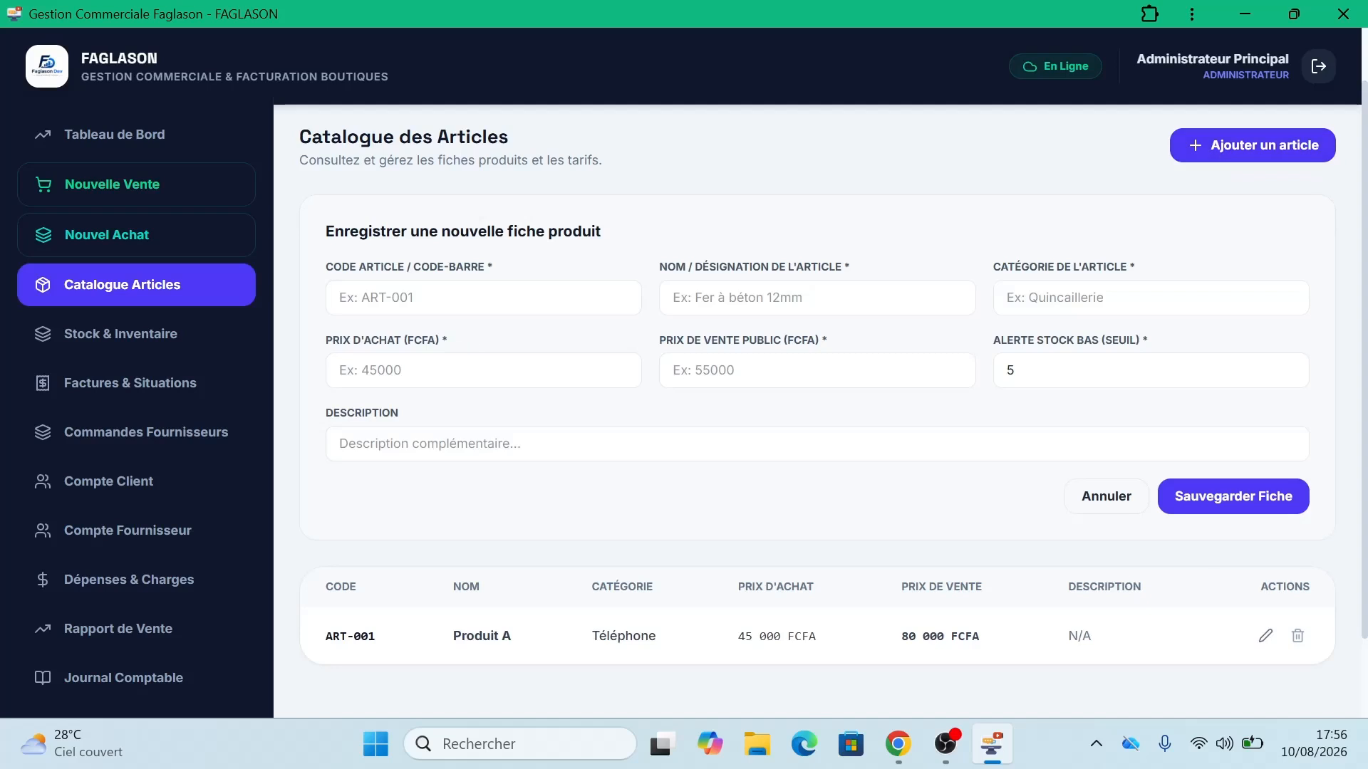
type("ART")
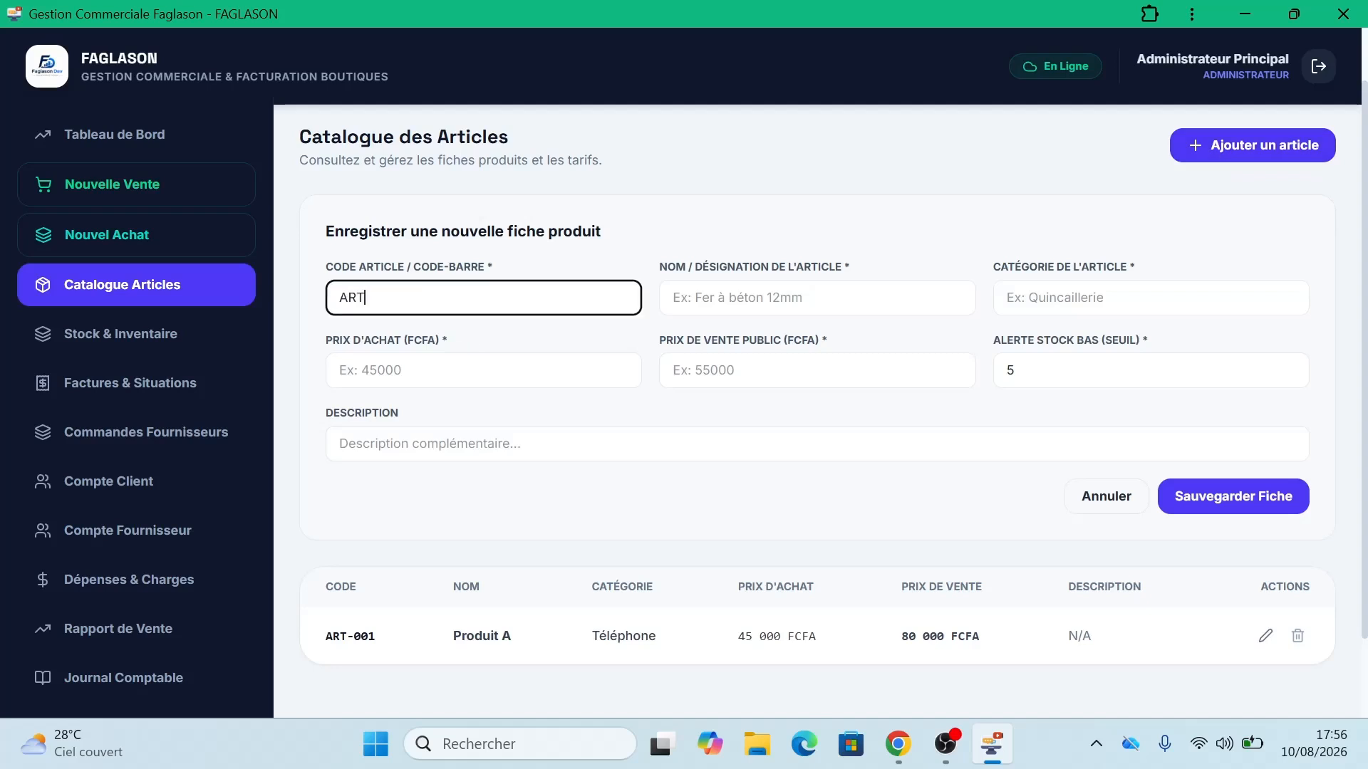
type("-003")
key("BackSpace")
type("2")
key("Tab")
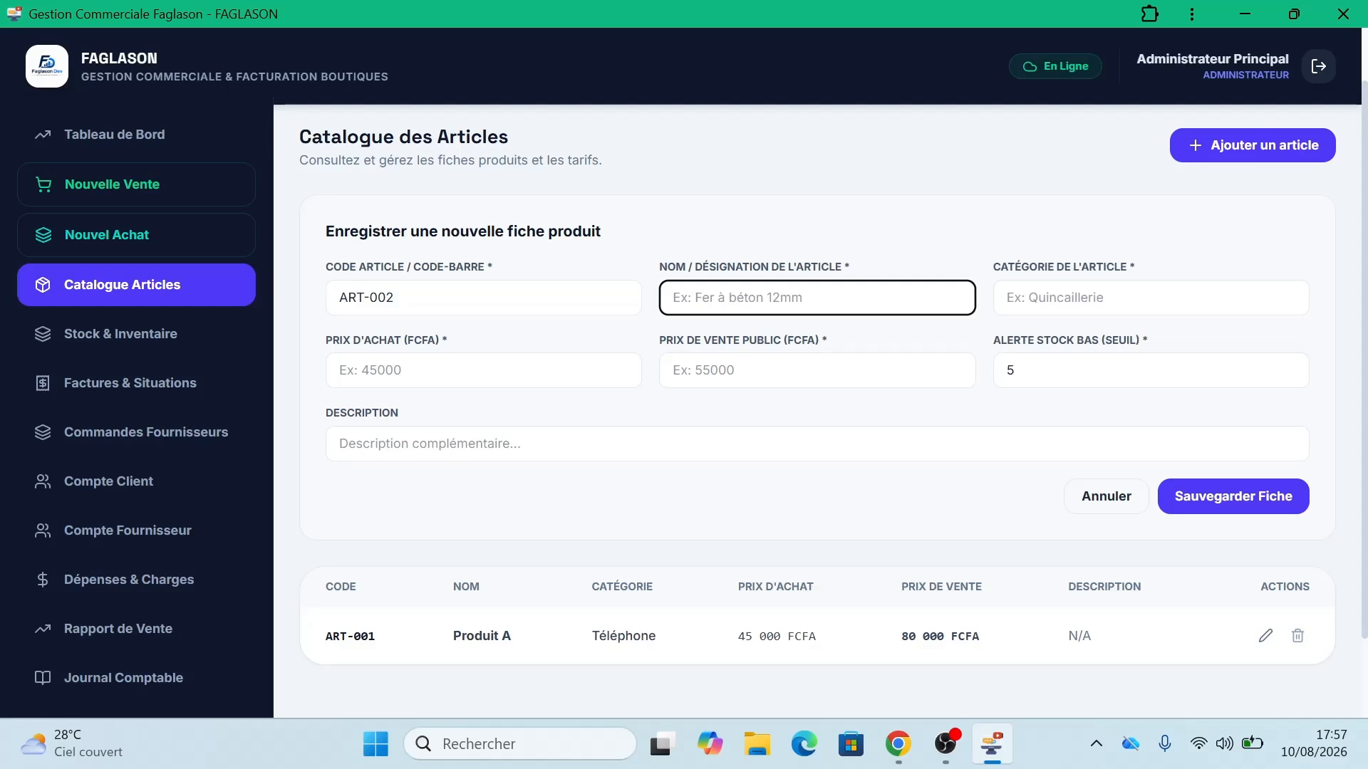
type("Produit B")
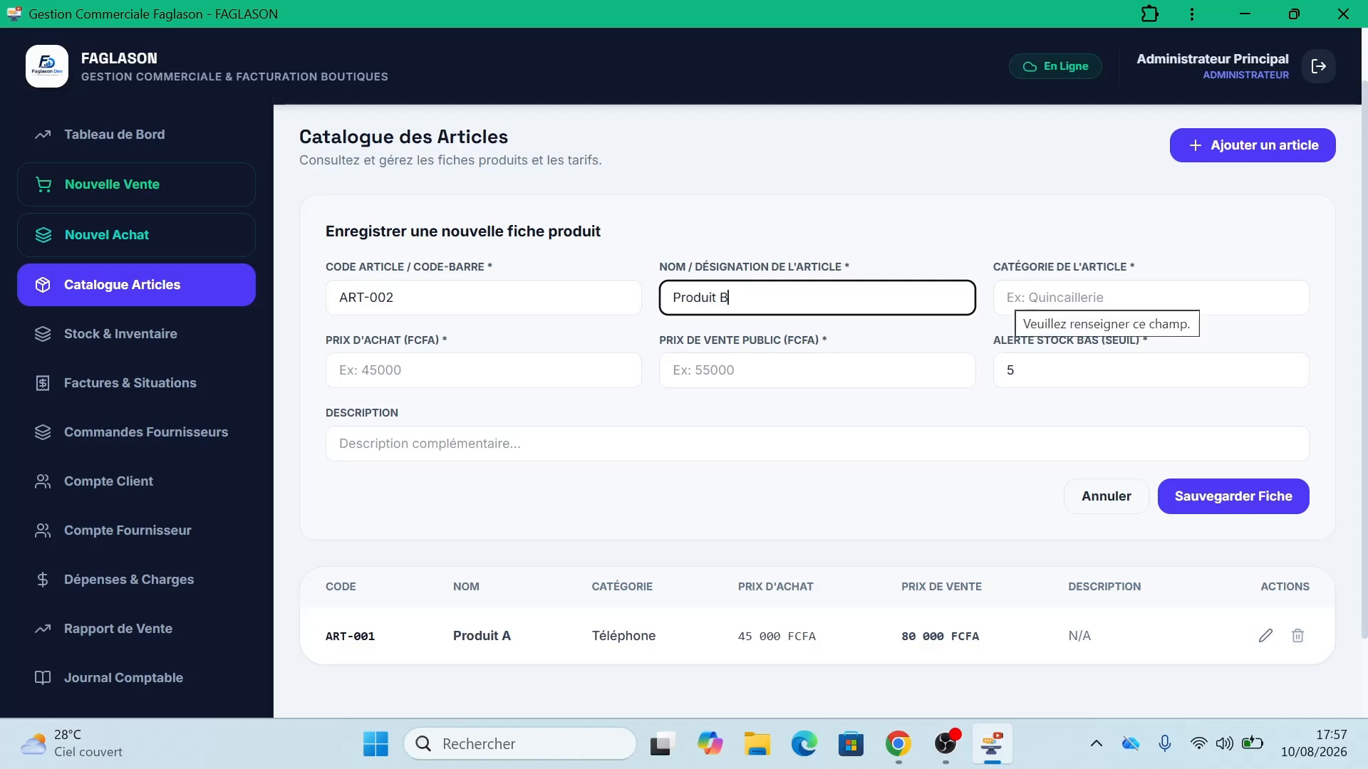
Step: Set category Téléphone, purchase price 70000 and selling price 120000, then save the article
left_click(1006, 296)
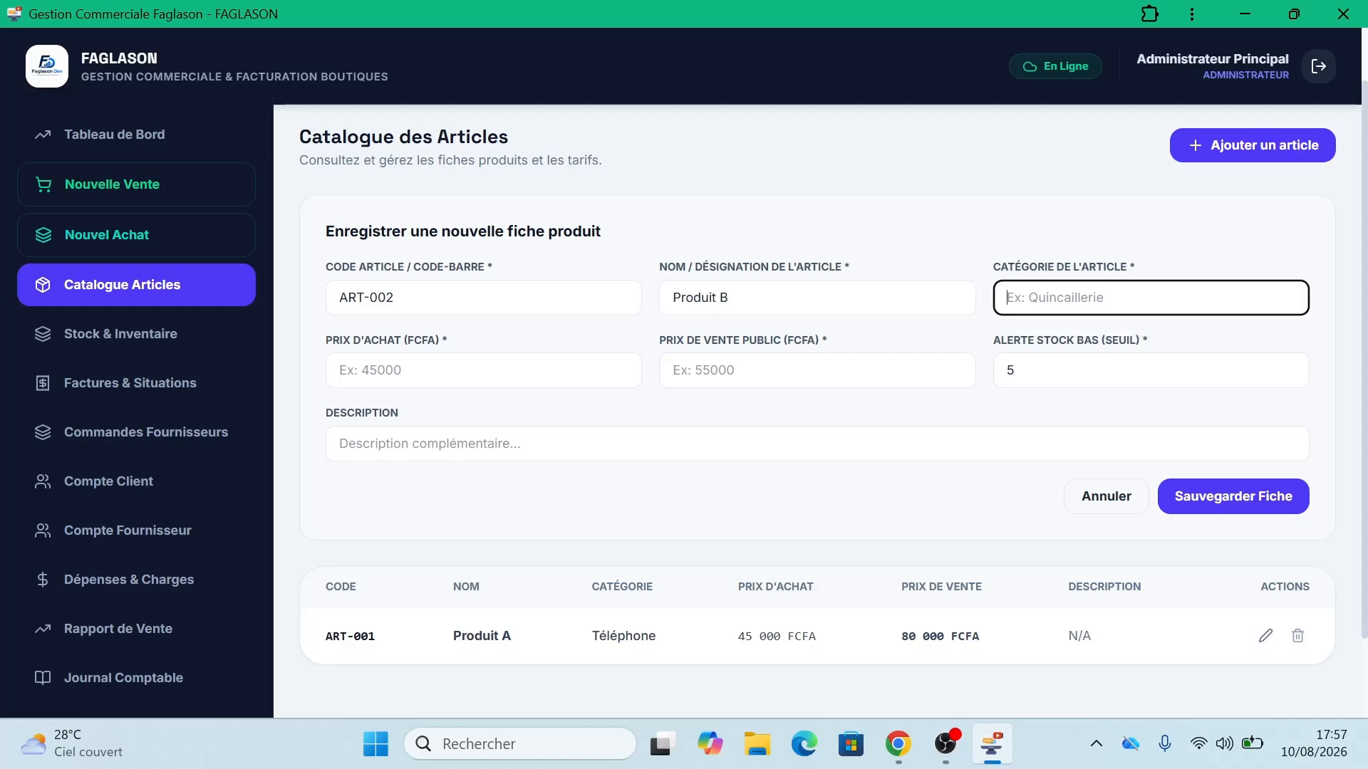
type("Téléphone")
left_click(483, 370)
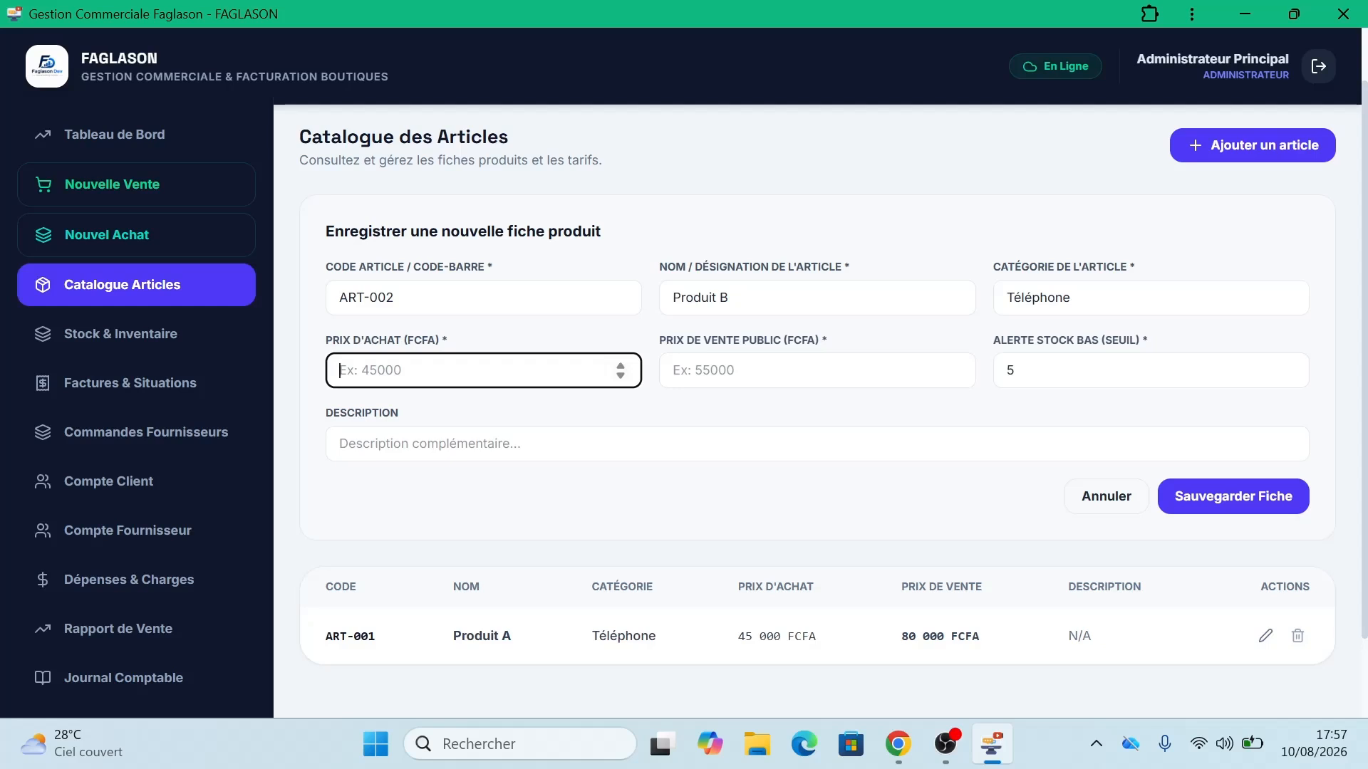
type("0")
key("BackSpace")
type("70000")
left_click(742, 371)
type("1")
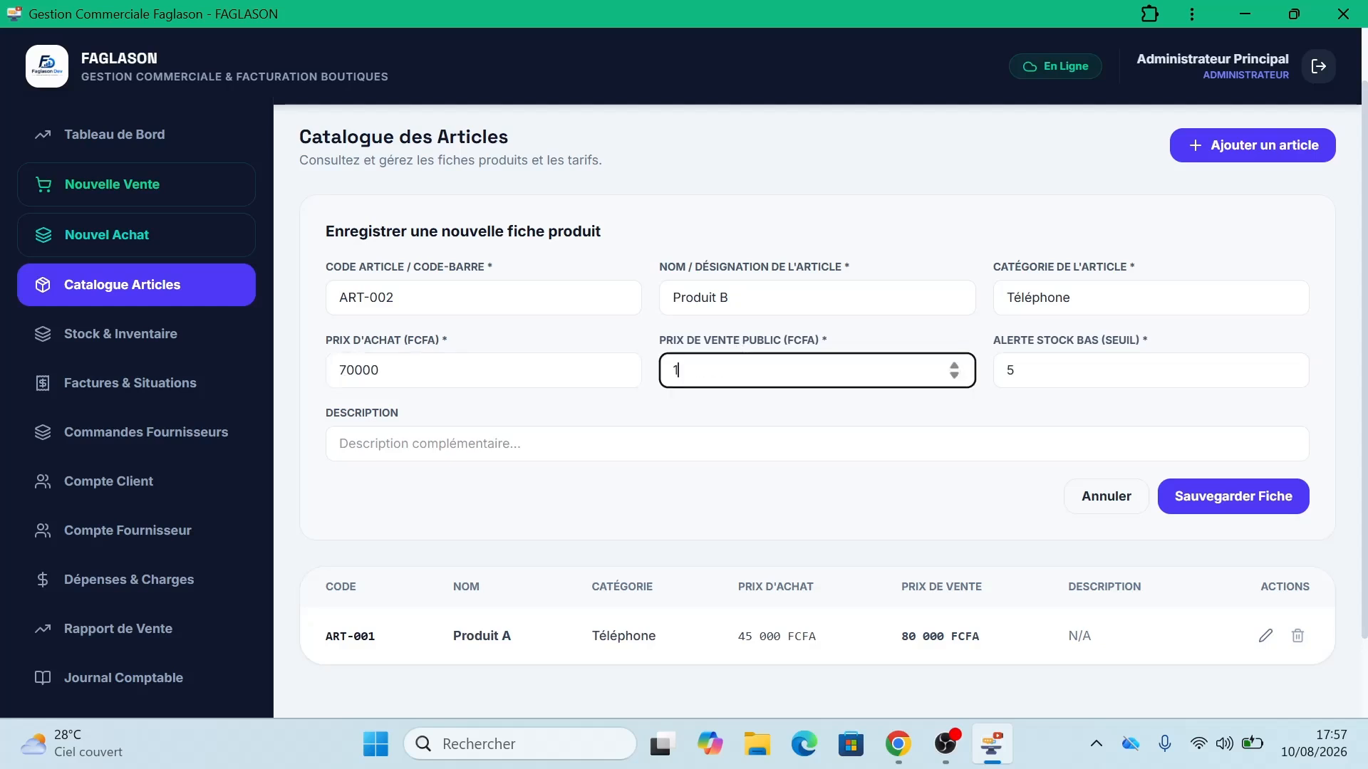
type("20000")
left_click(1252, 518)
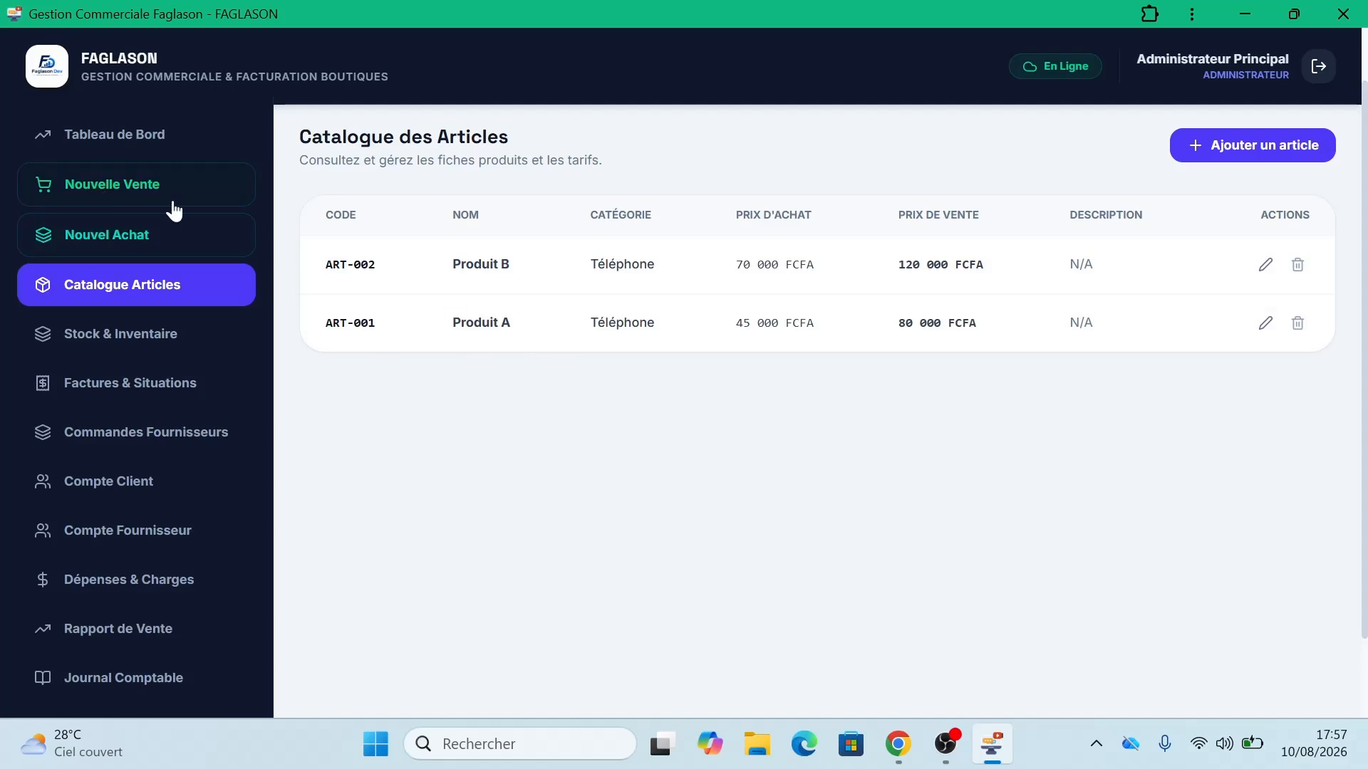
Step: Start a new purchase order and add 100 units of ART-001 Produit A to it
left_click(108, 240)
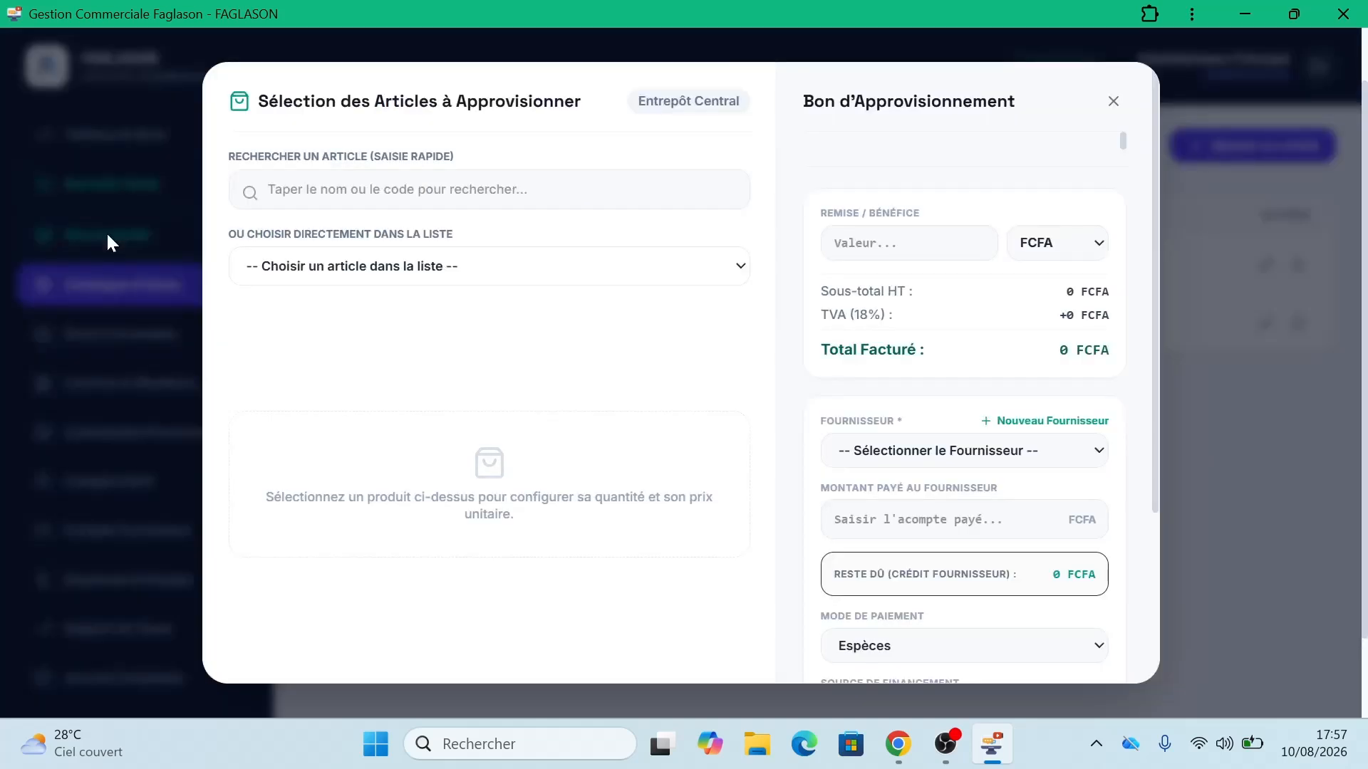
left_click(416, 268)
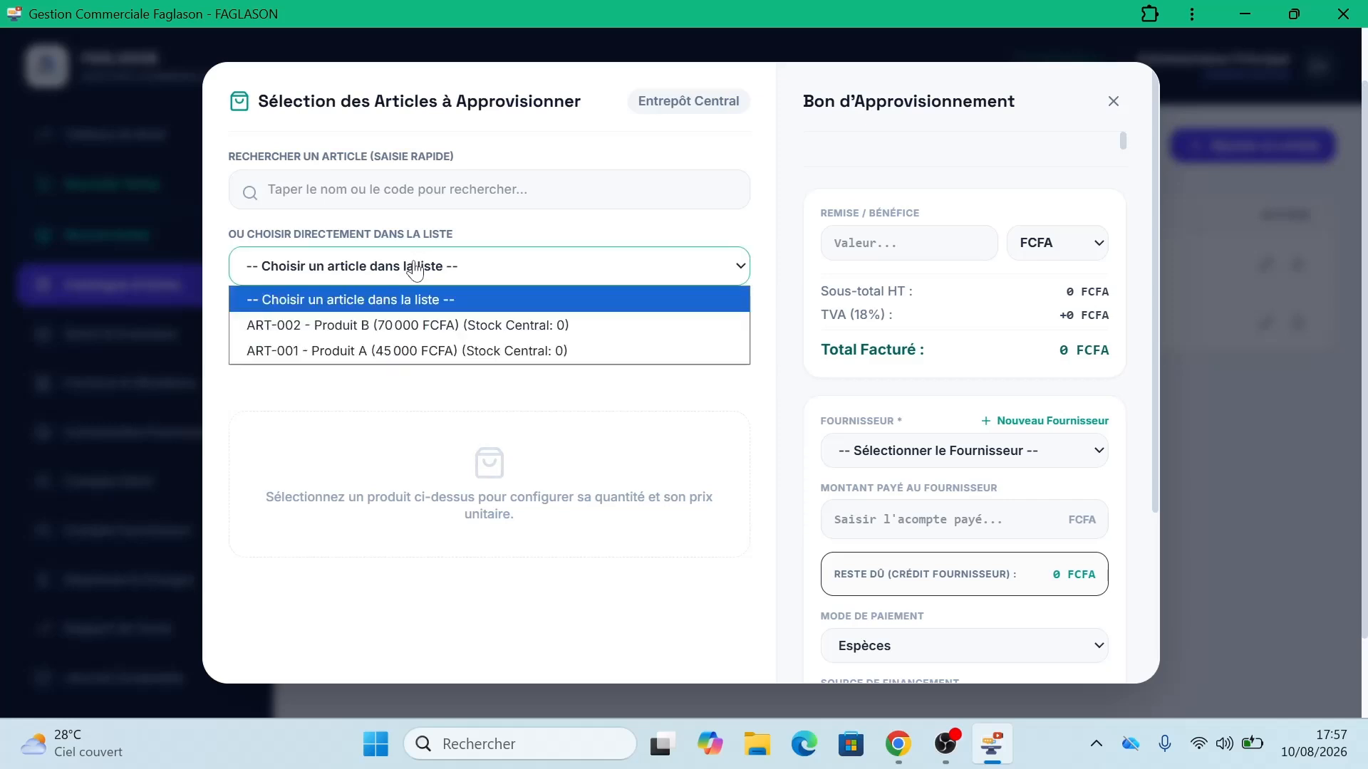
left_click(449, 359)
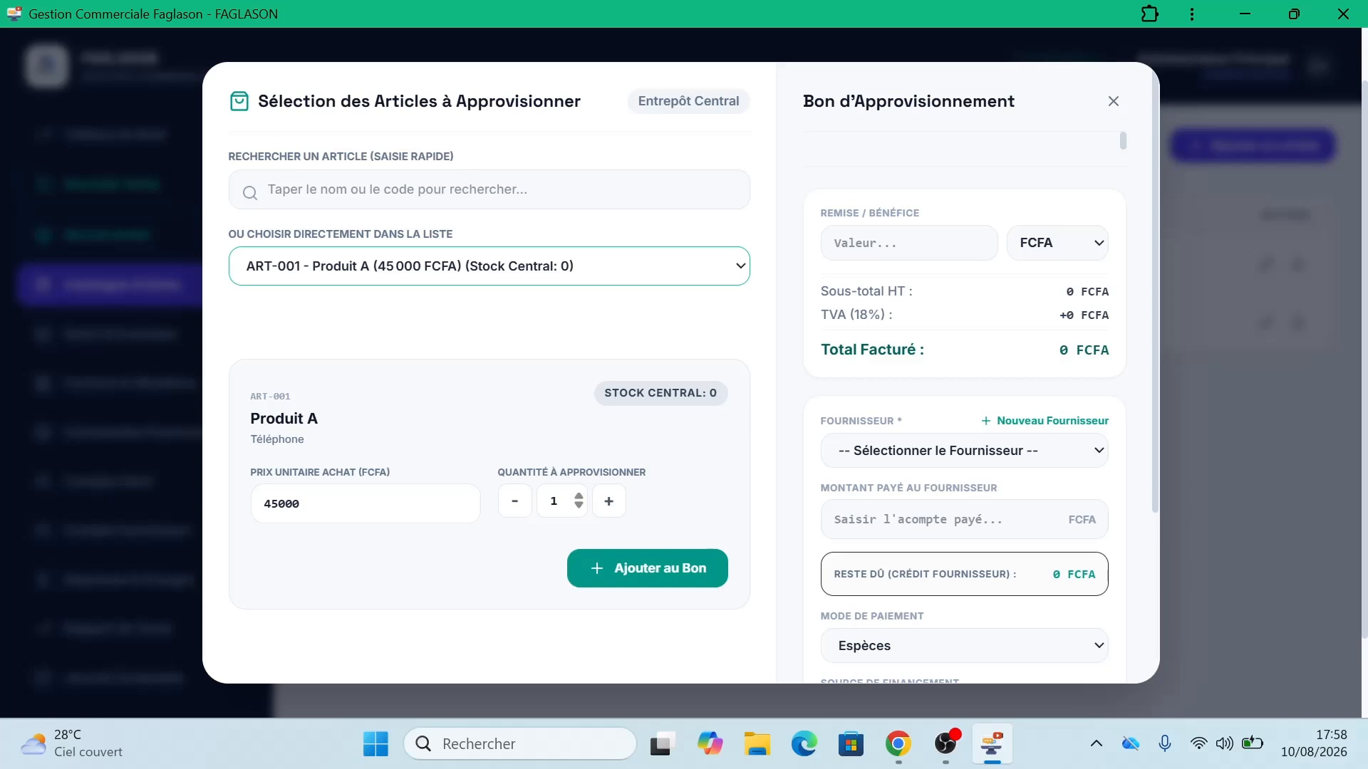
left_click(556, 500)
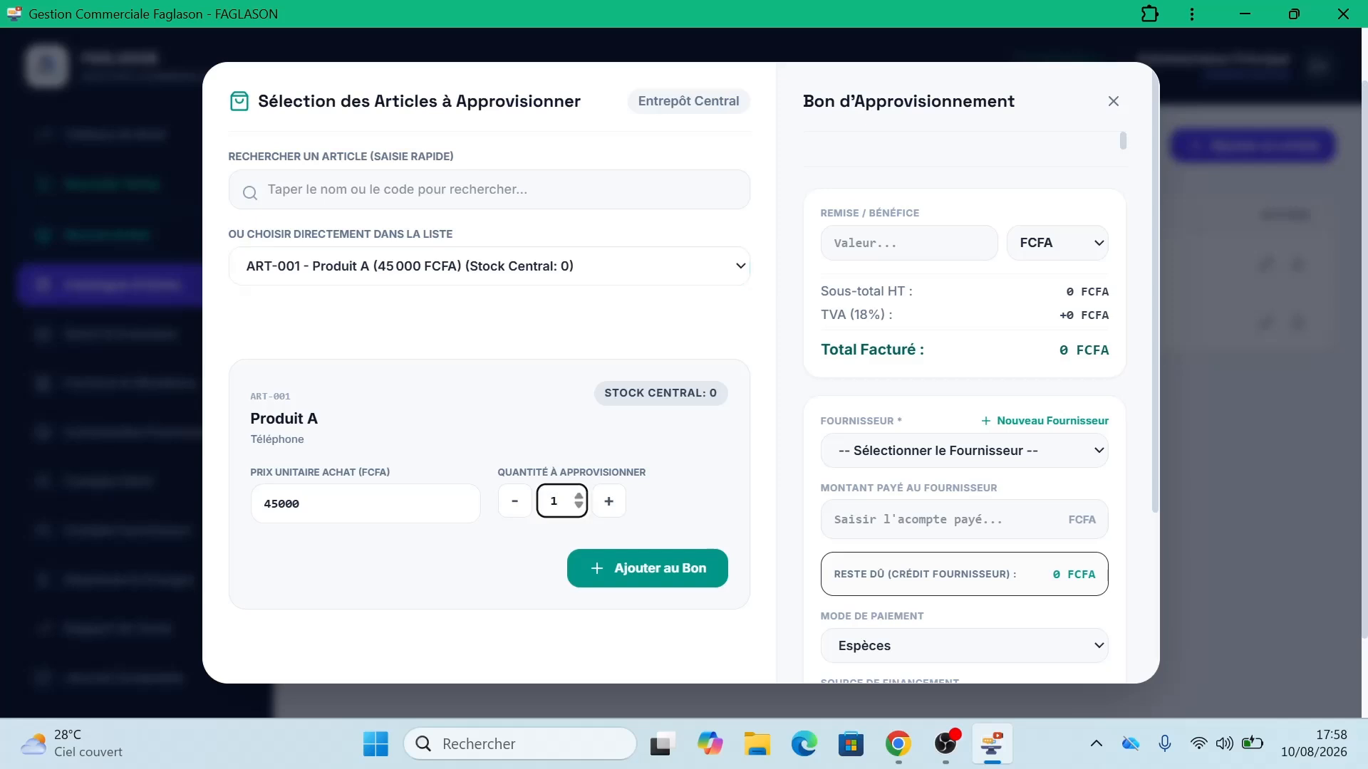
type("00")
left_click(658, 574)
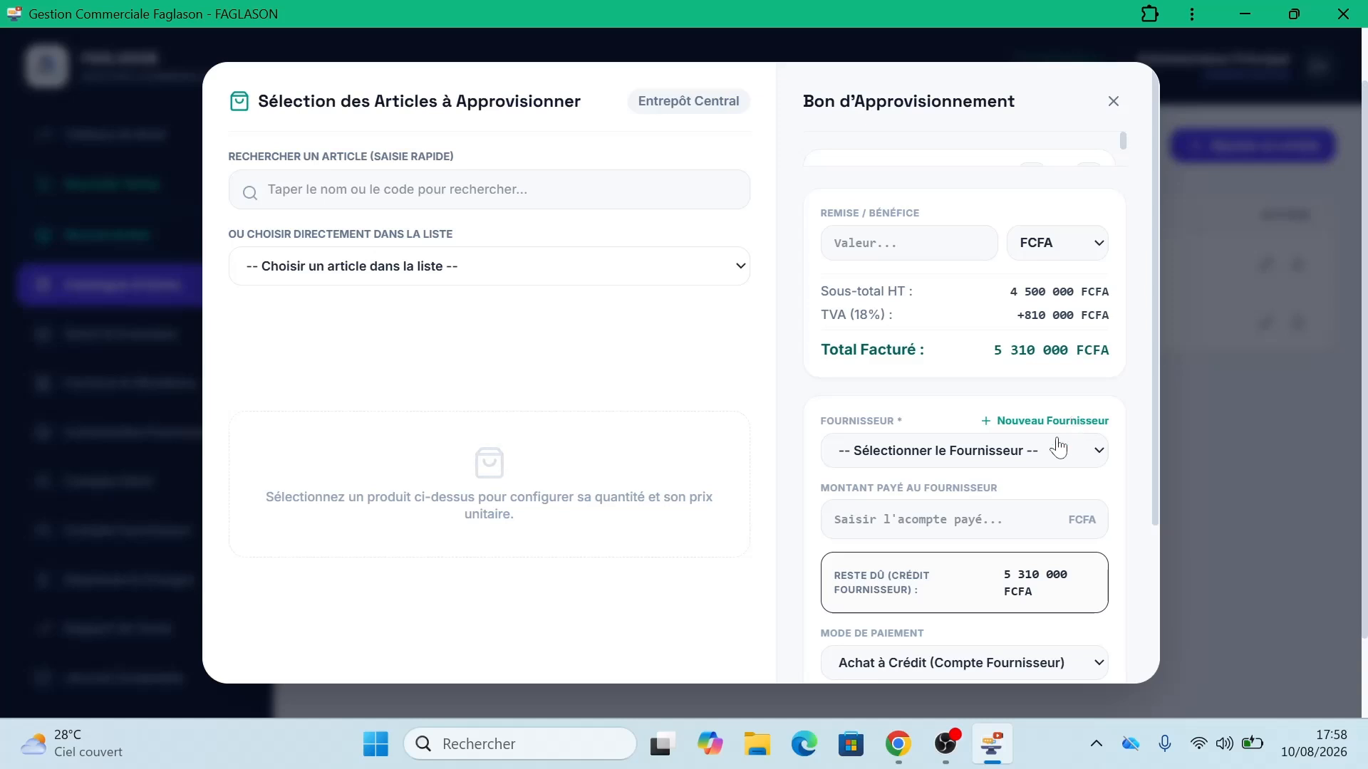
Step: Create the supplier 'Fournisseur 1', entering its phone number, as the order's supplier
left_click(1060, 458)
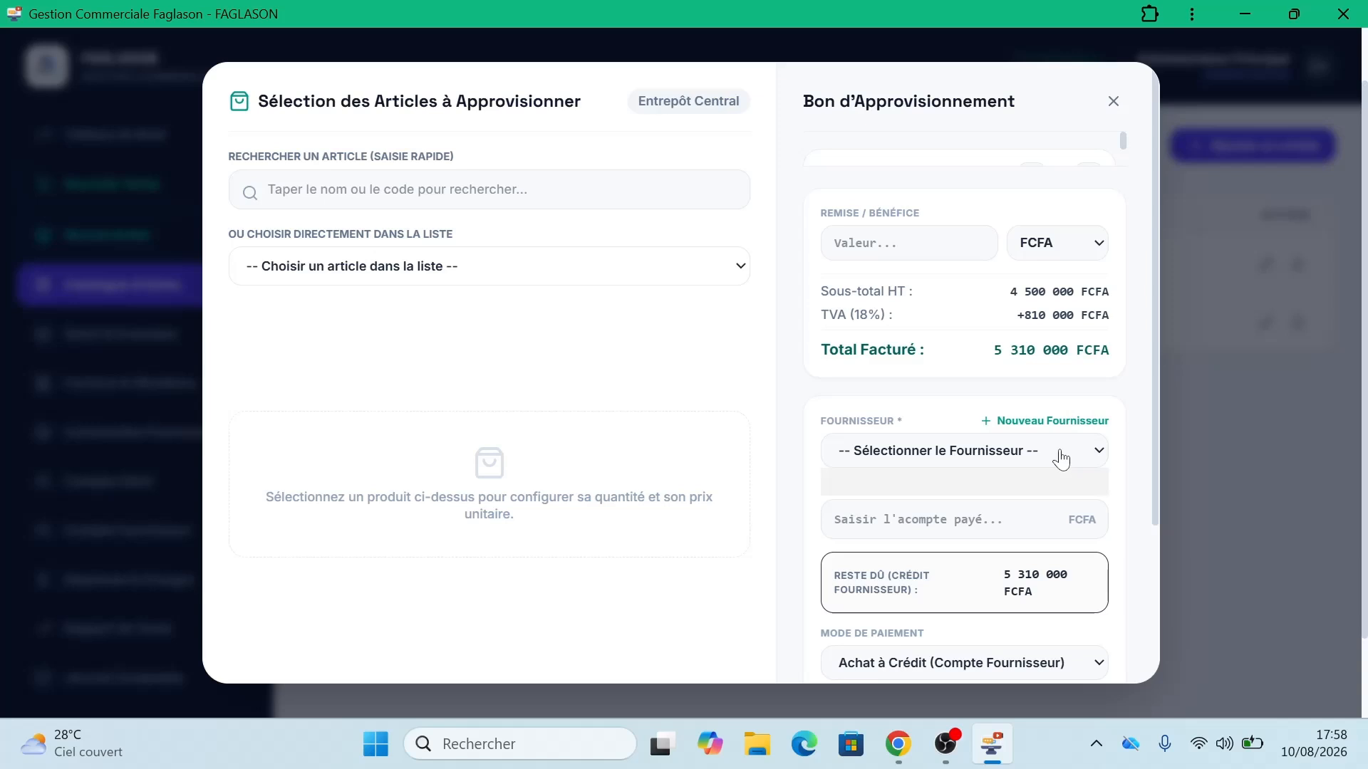
left_click(1053, 423)
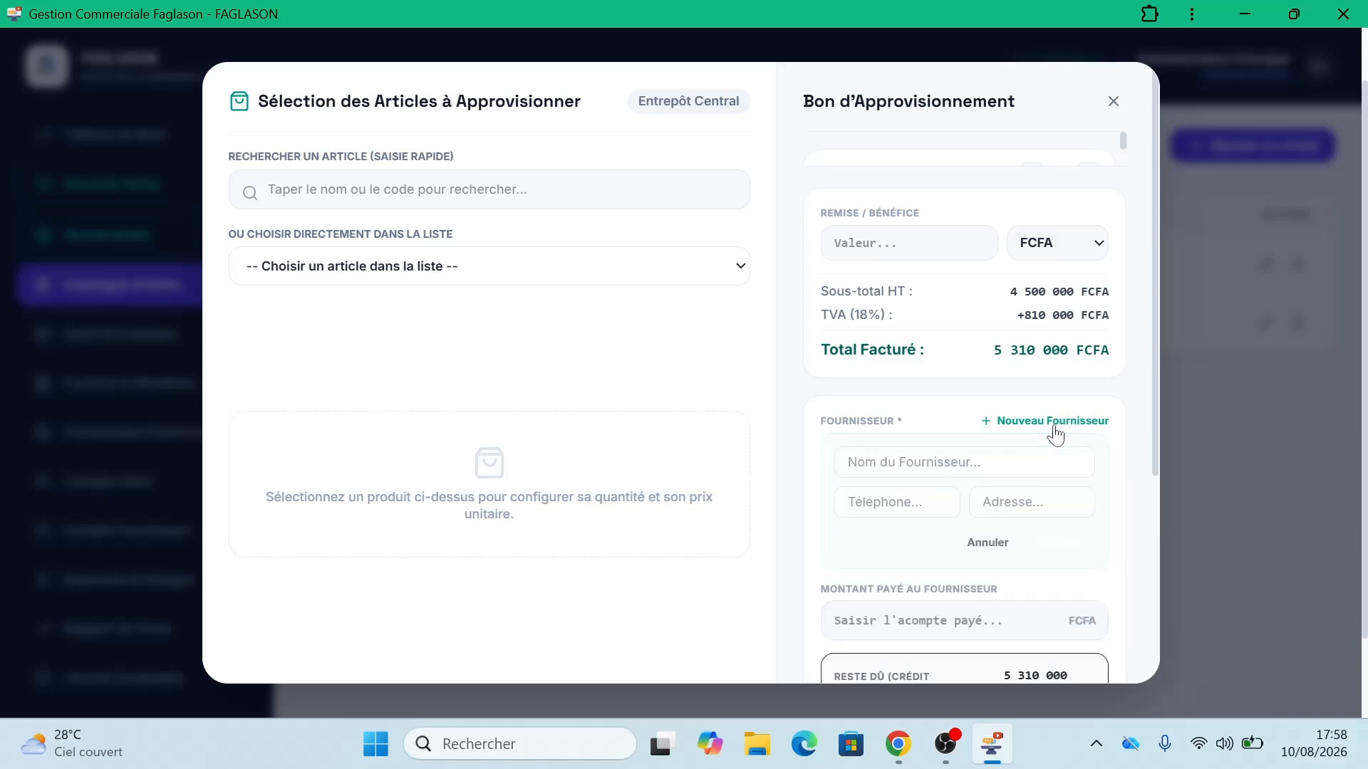
left_click(1047, 463)
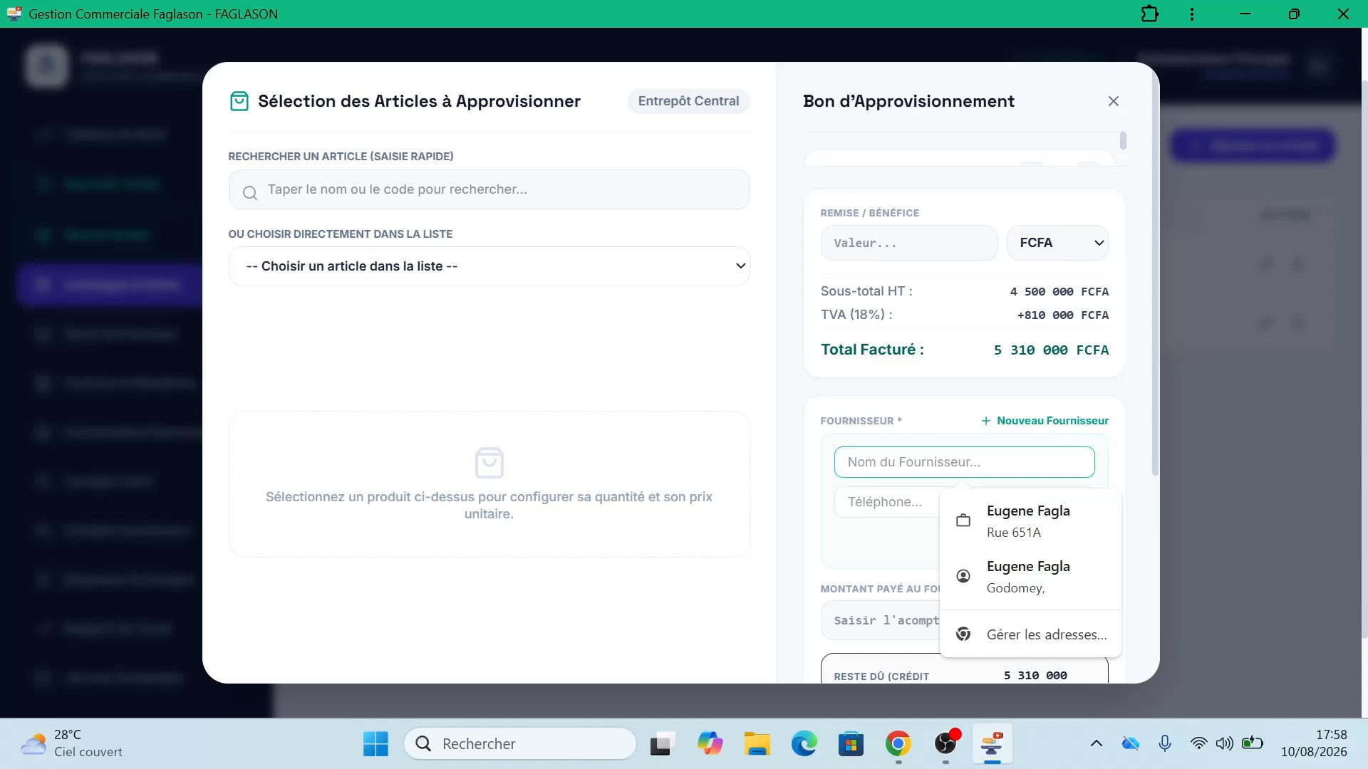
type("Fourn")
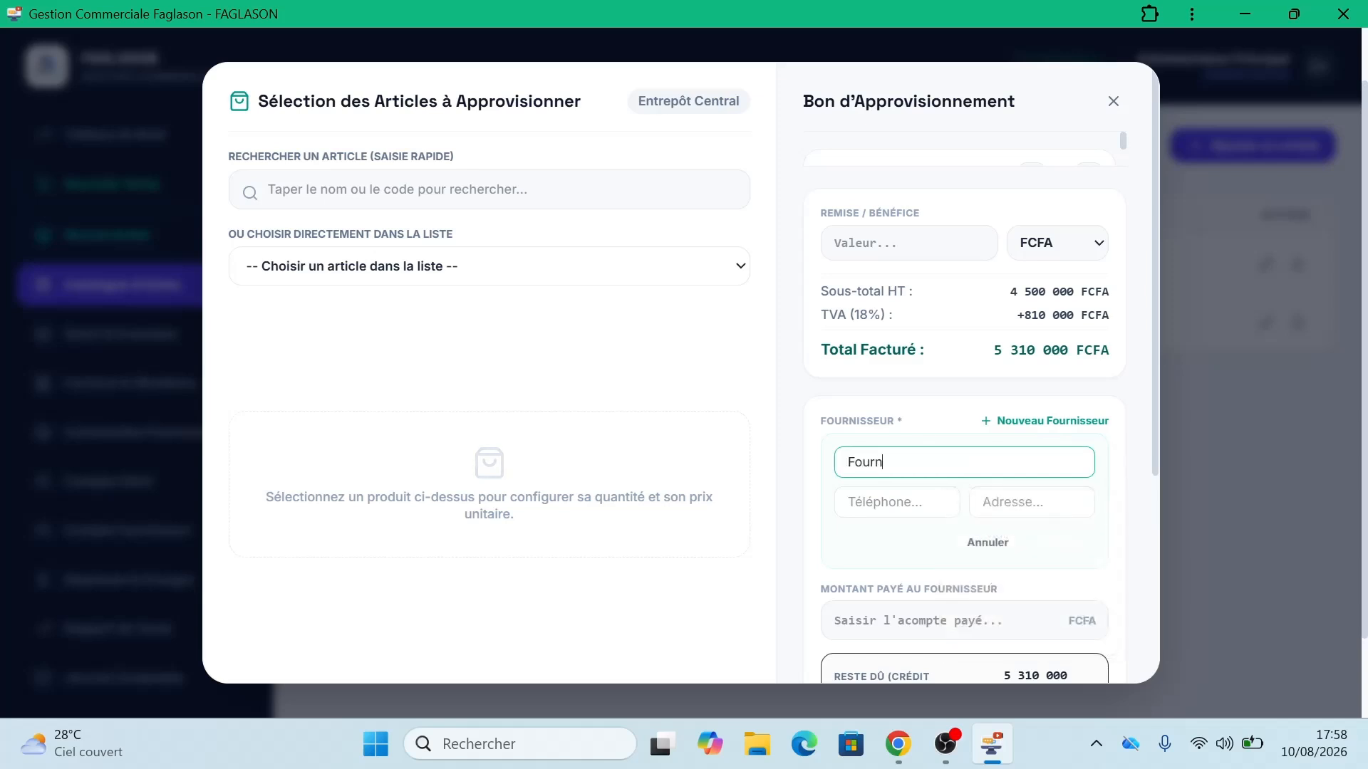
type("isseur 1")
left_click(896, 503)
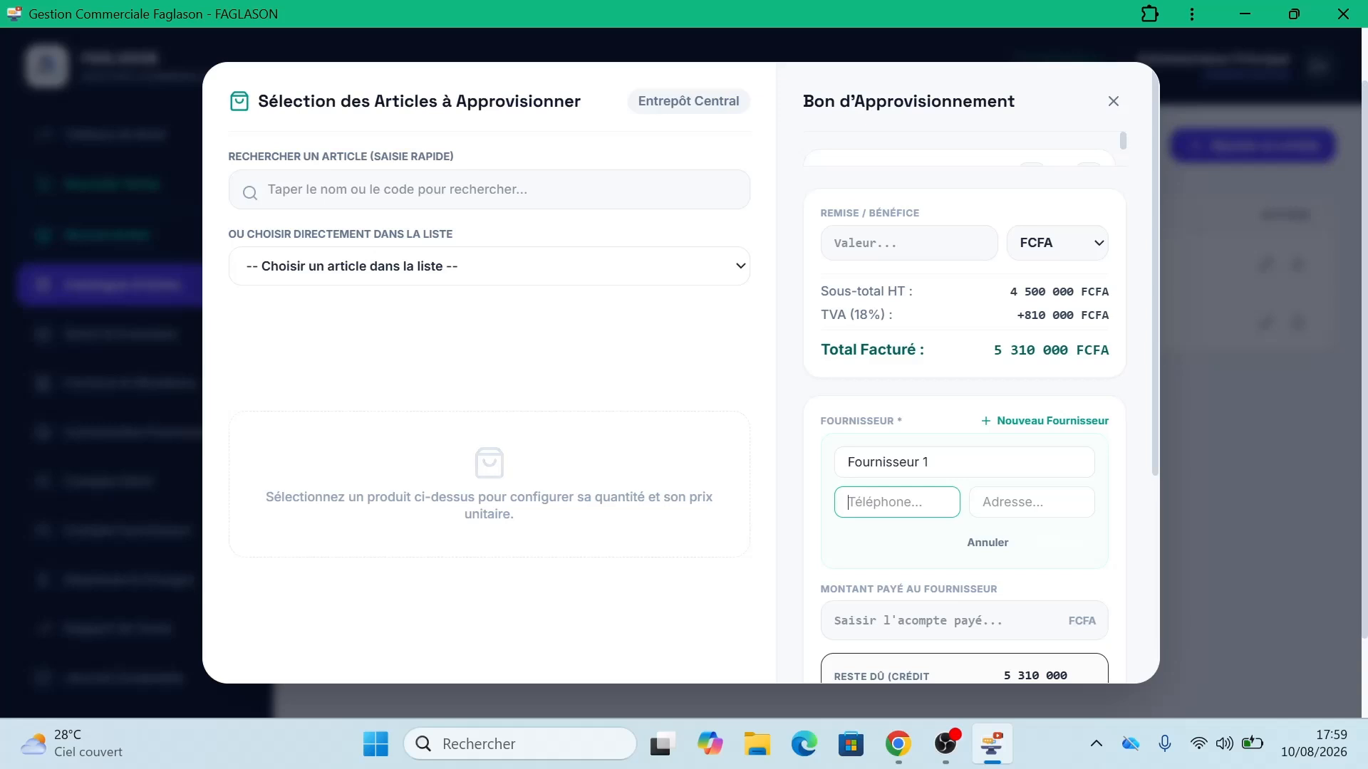
type("+22900000000")
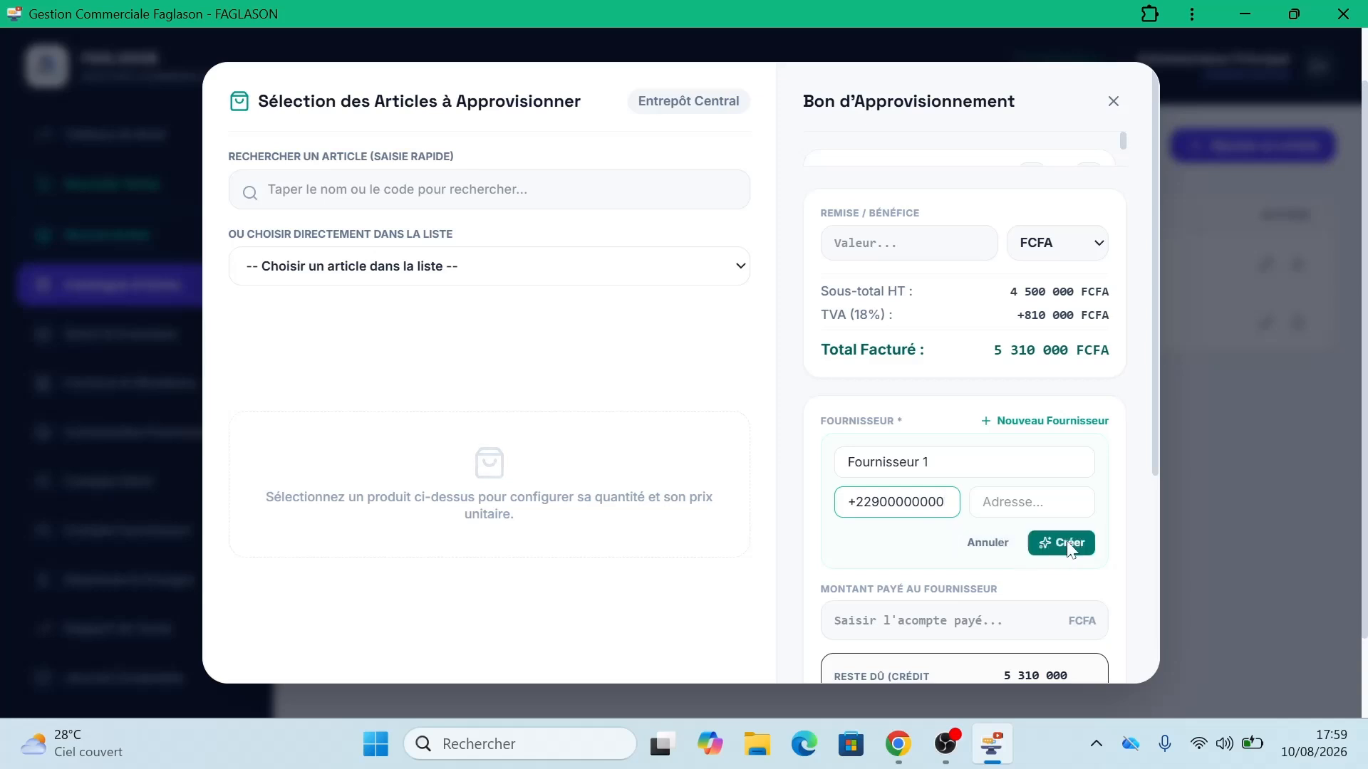
left_click(1068, 546)
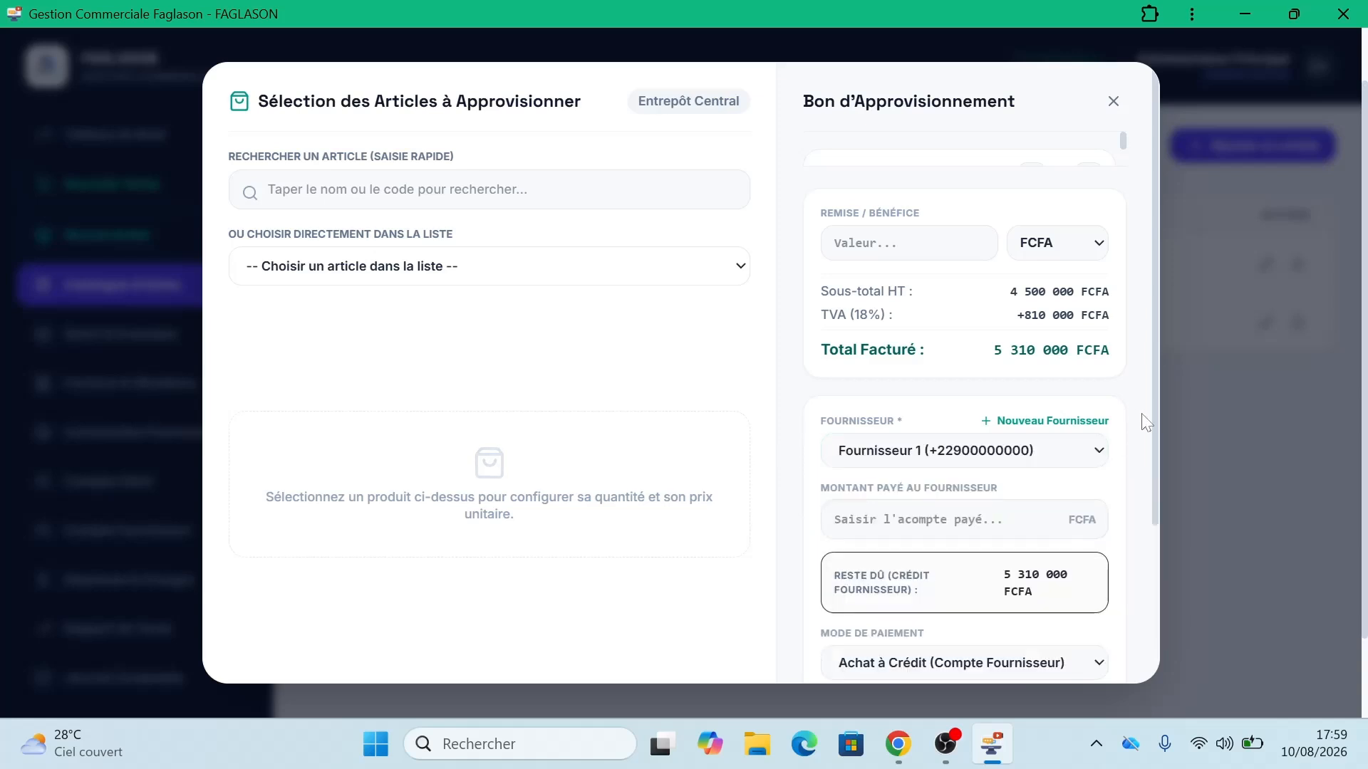
left_click_drag(1153, 421, 1121, 598)
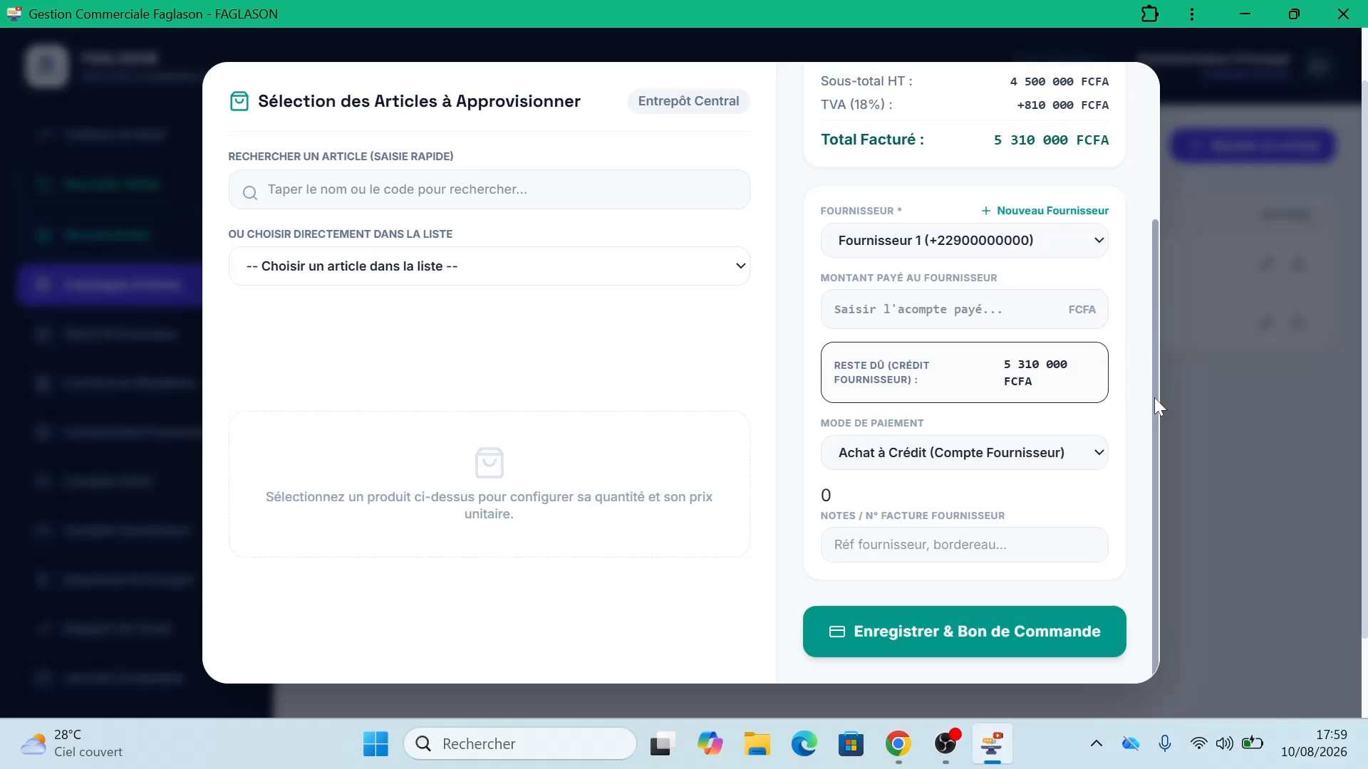
left_click_drag(1154, 397, 1144, 353)
scroll(1142, 369, "down", 1)
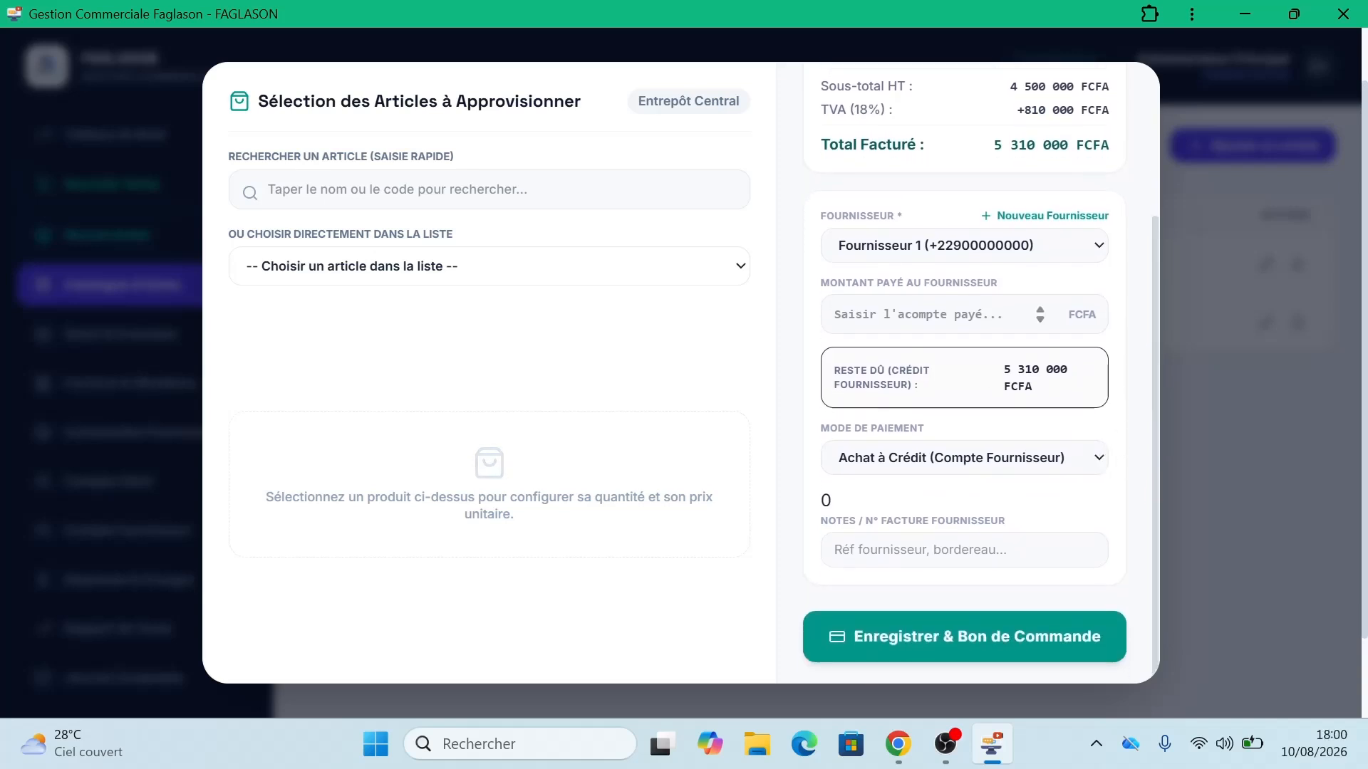
left_click(835, 314)
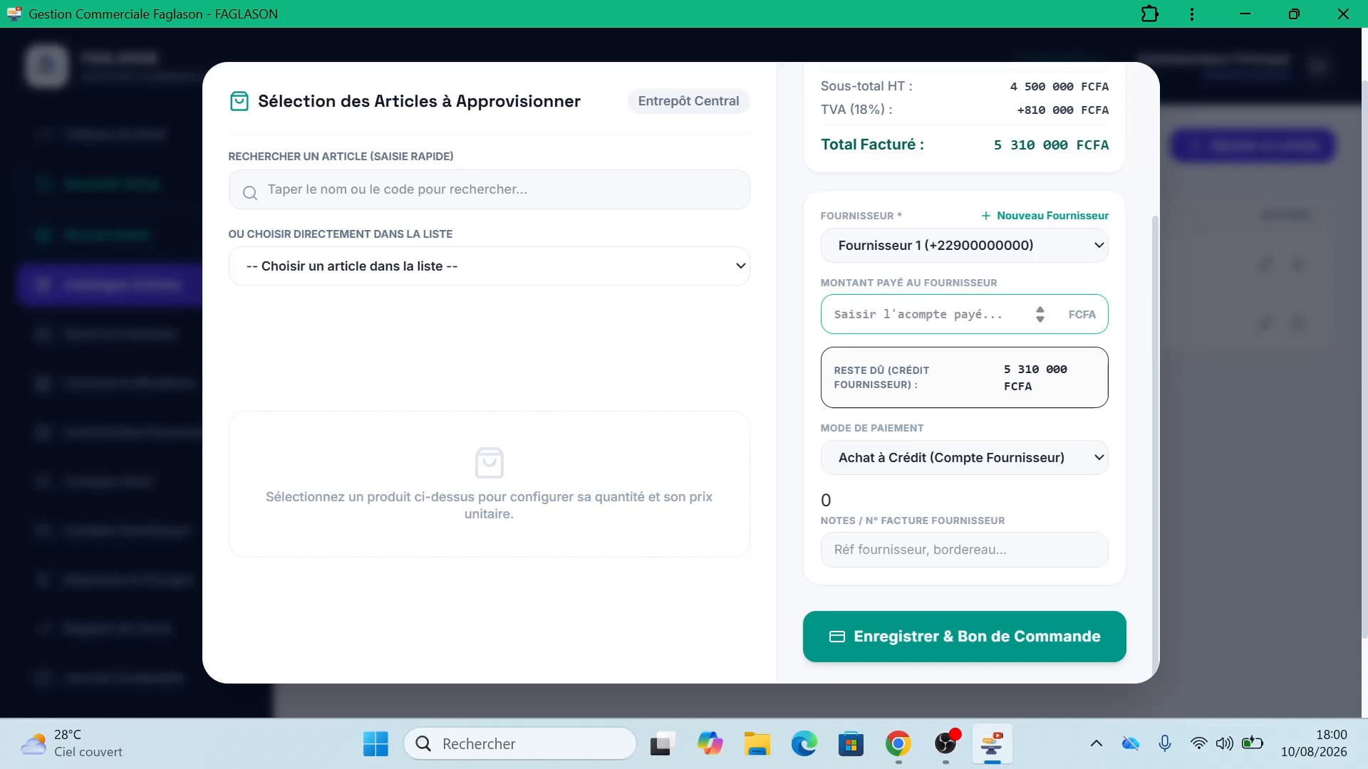
Step: Enter 5310000 as the amount paid and try MoMo, Orange Money and bank transfer before settling on Espèces
type("5")
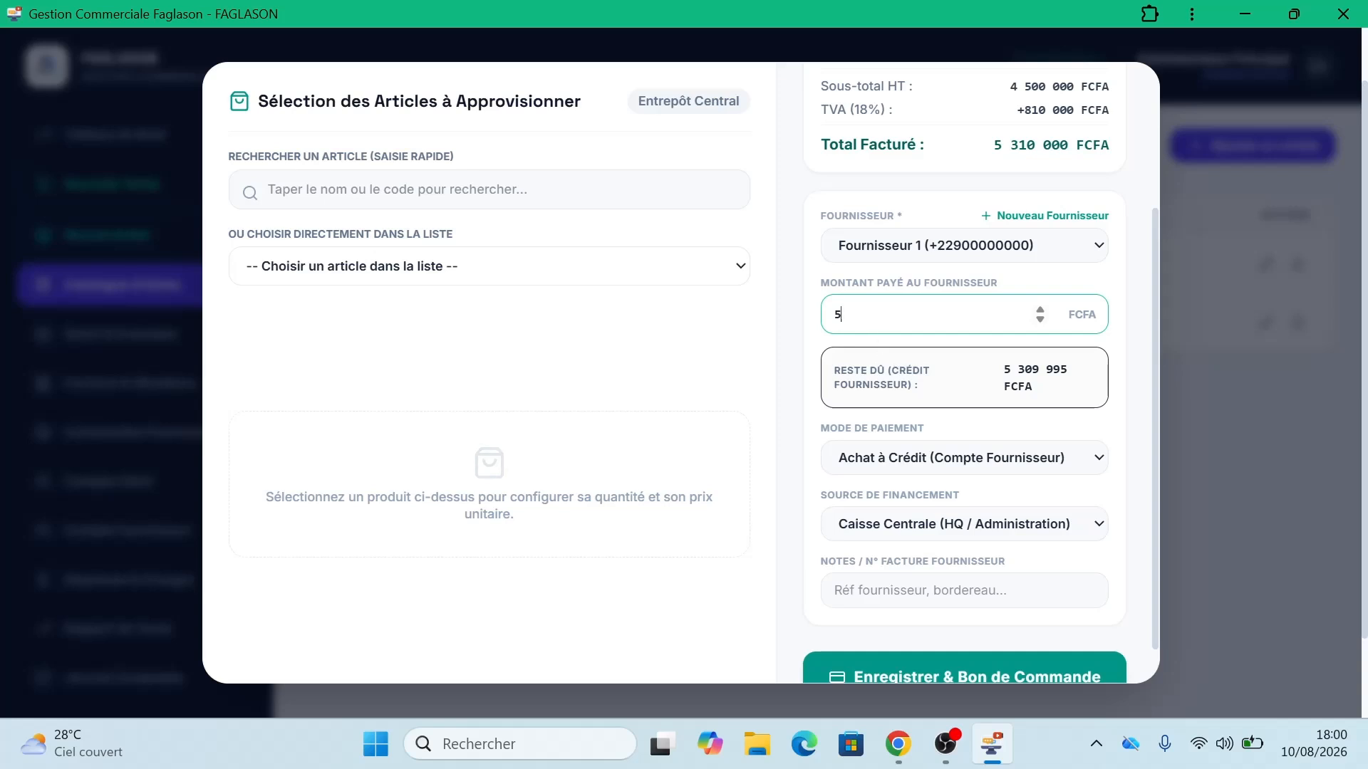
type("310000")
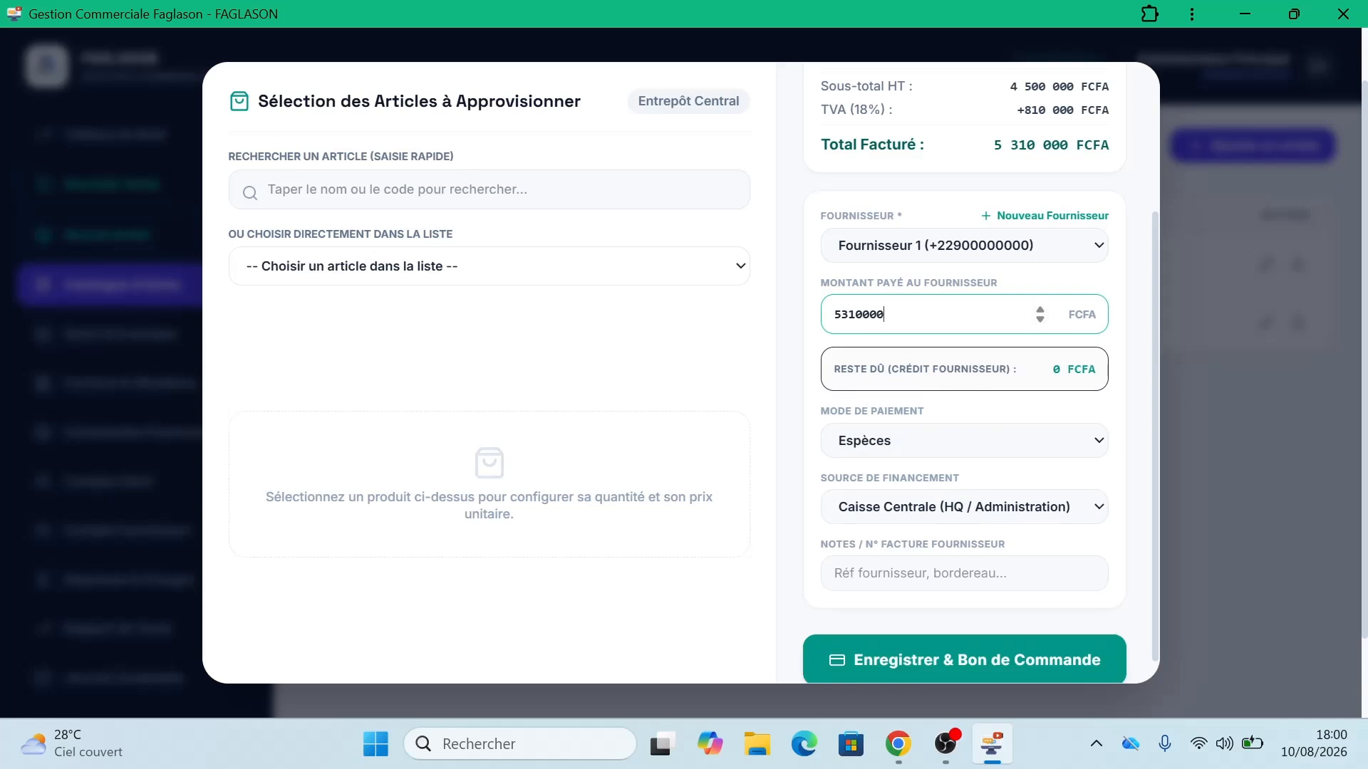
left_click(886, 449)
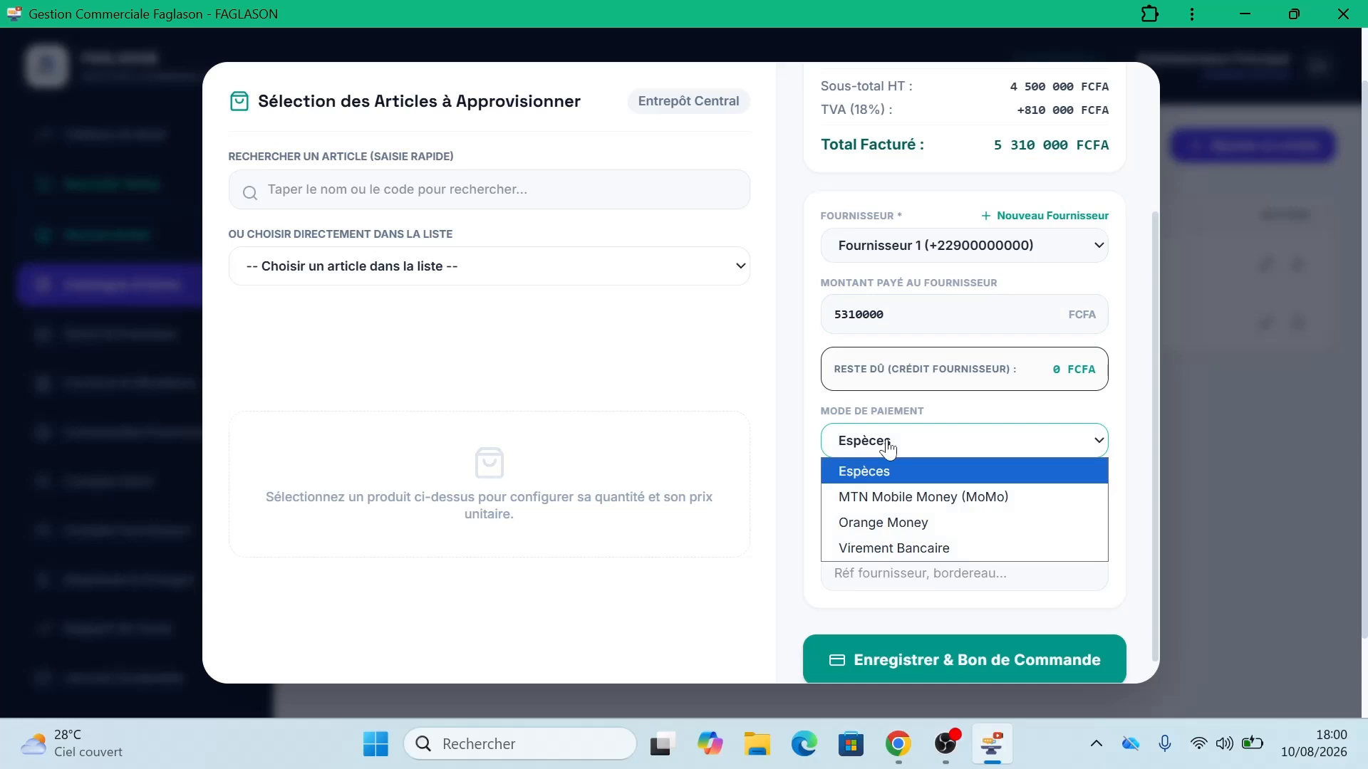
left_click(905, 505)
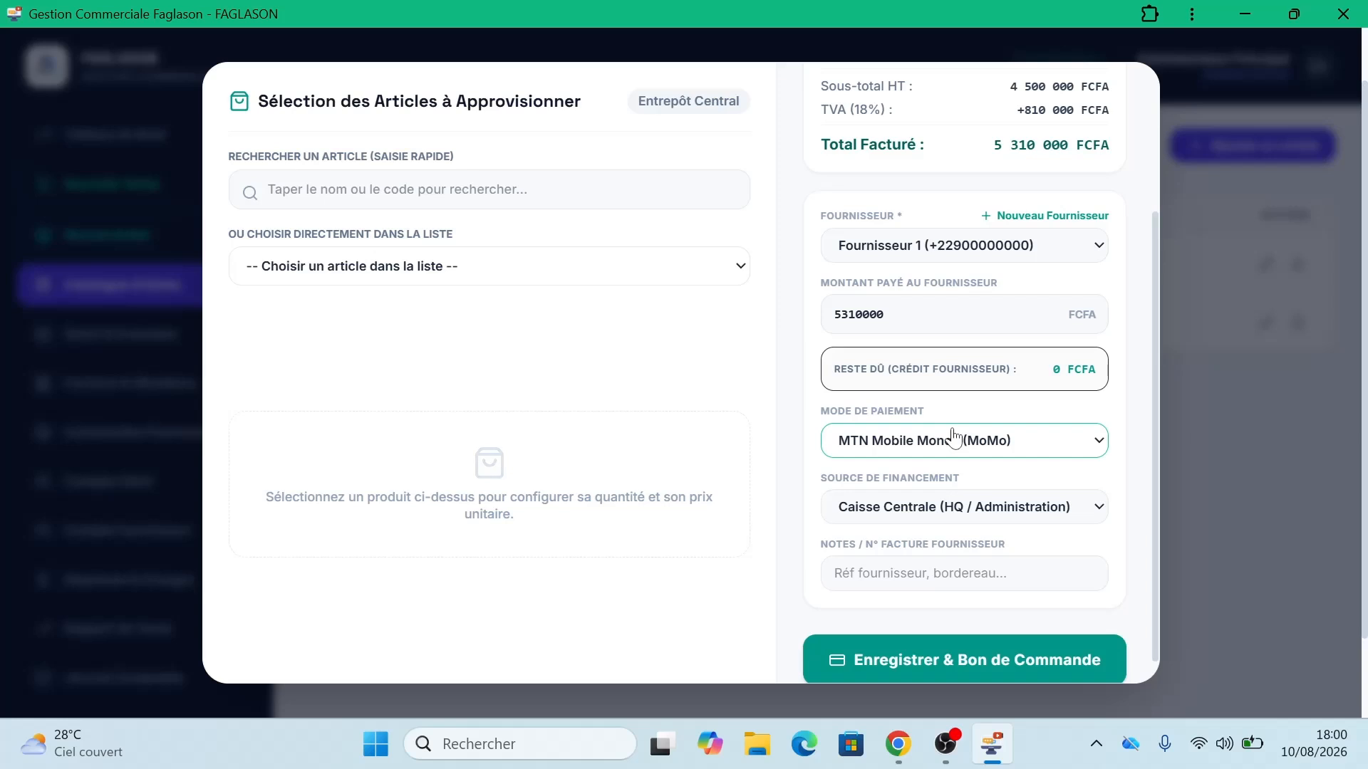
left_click(953, 435)
left_click(926, 518)
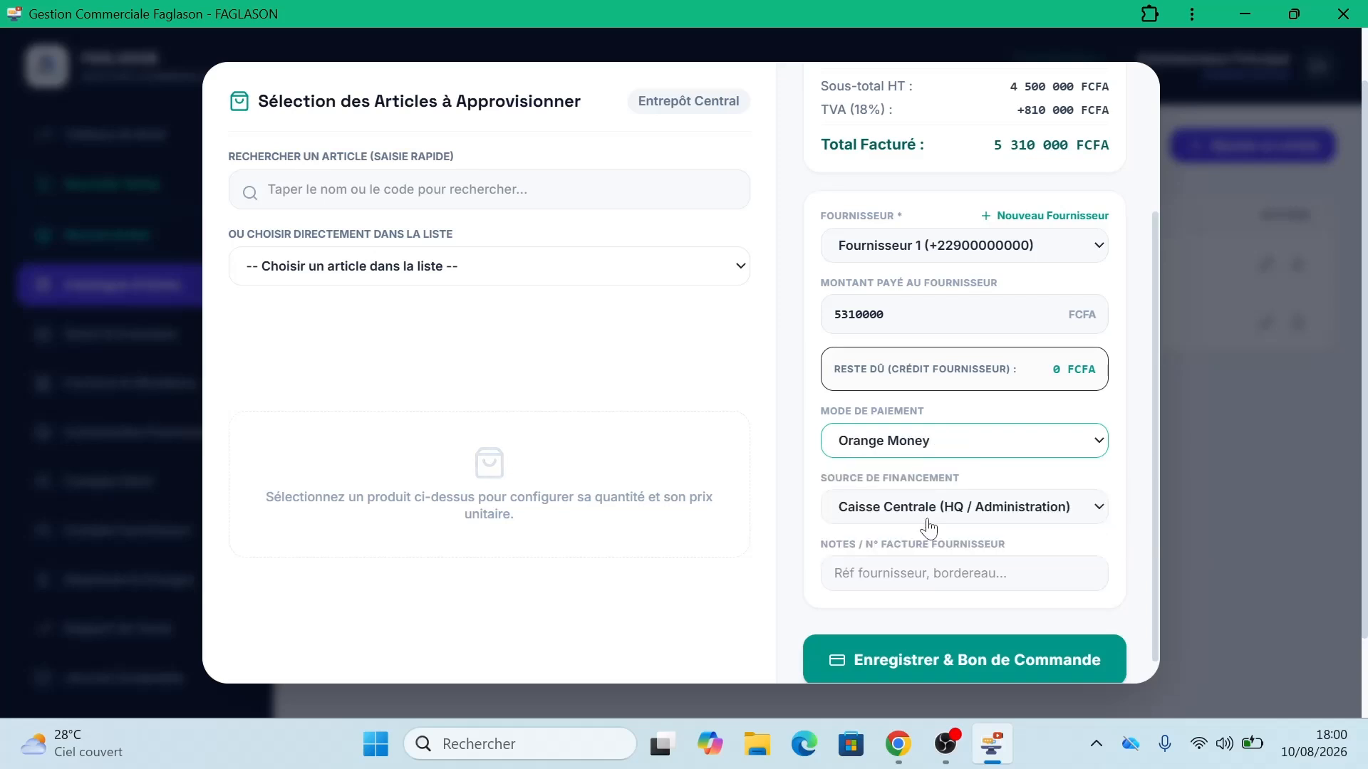
left_click(977, 442)
left_click(956, 547)
left_click(957, 445)
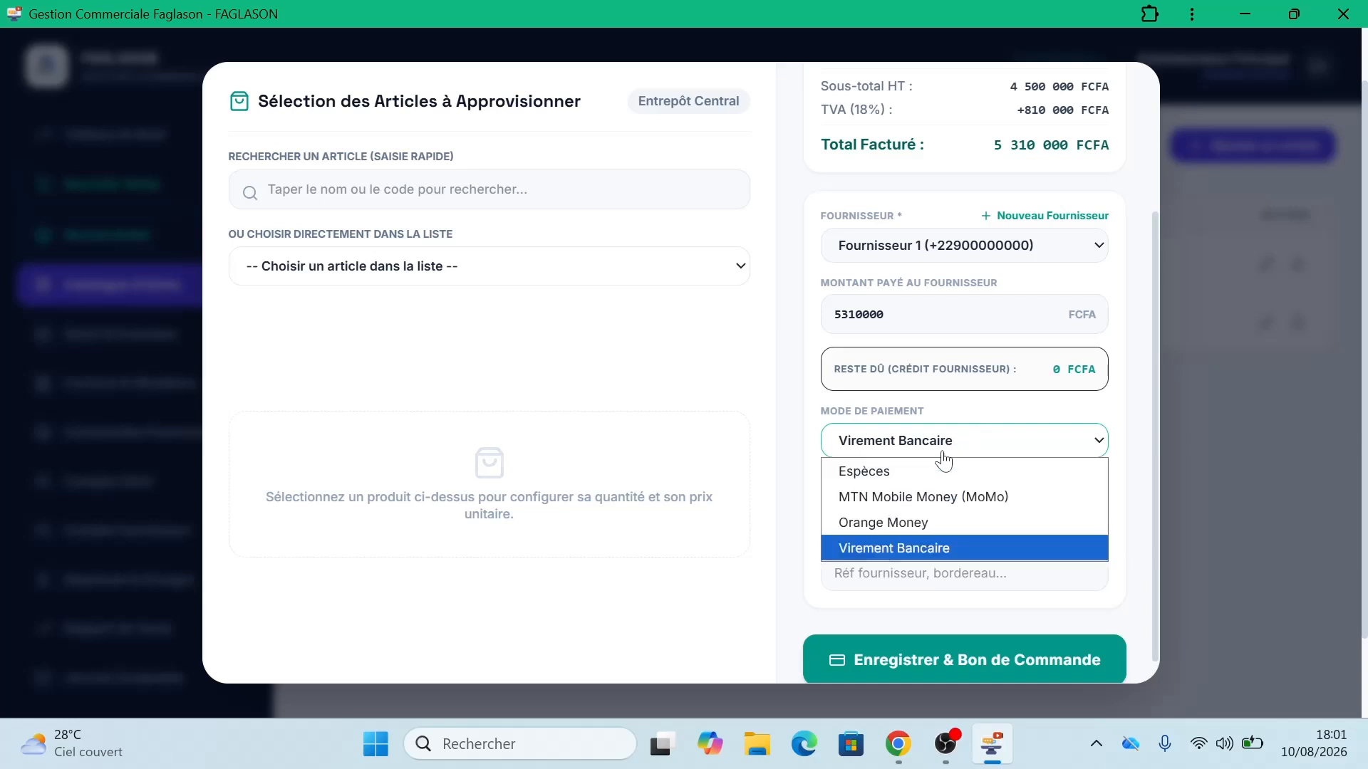
left_click(930, 474)
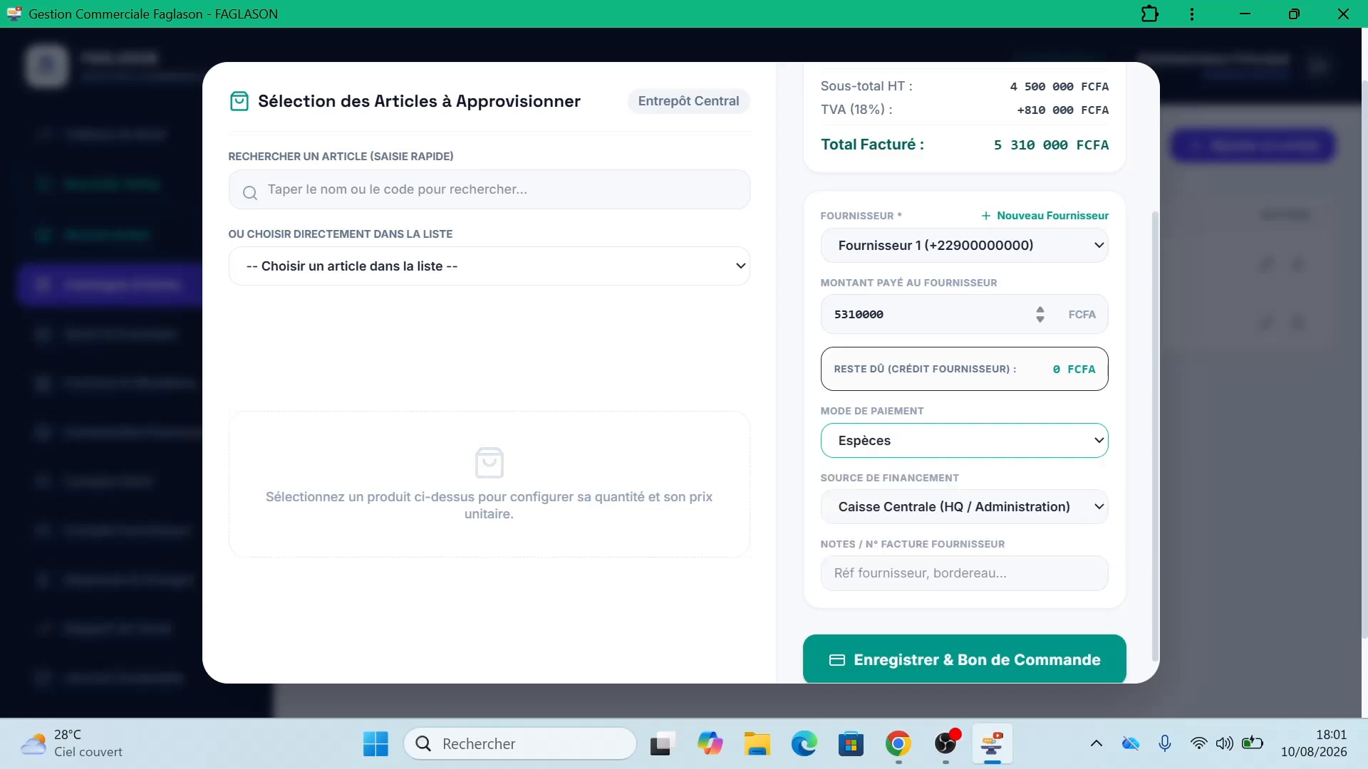
Step: Change the amount paid to 0 FCFA so the purchase stays on credit
left_click_drag(841, 315, 886, 315)
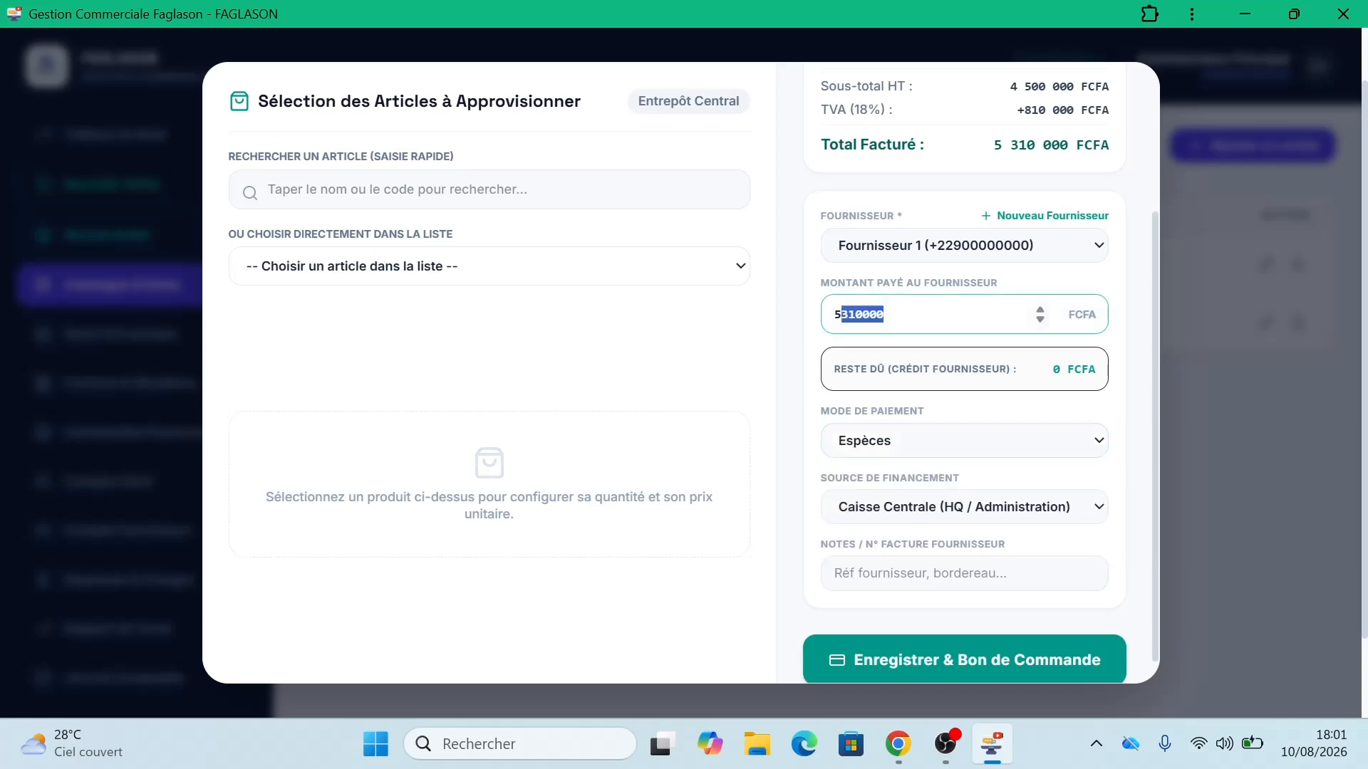
key("BackSpace")
key("BackSpace")
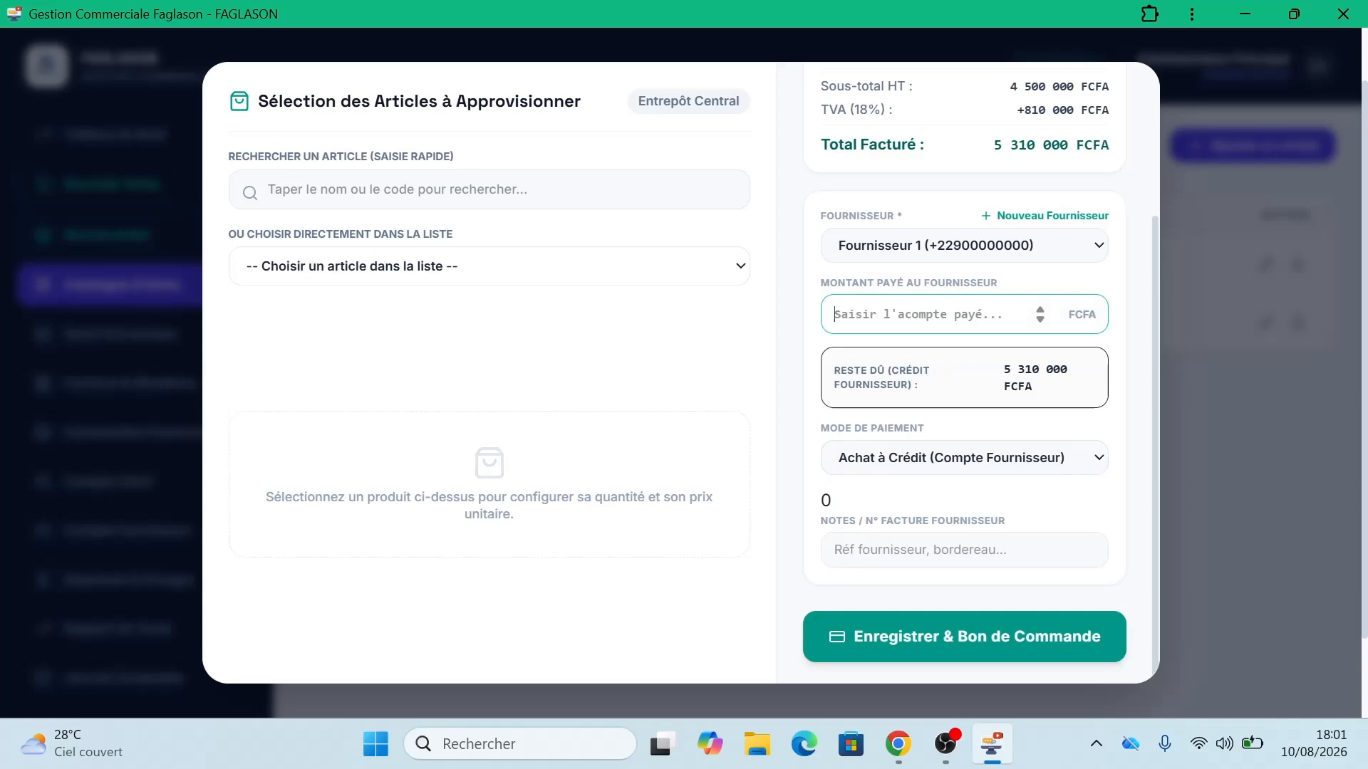
type("0")
left_click(942, 496)
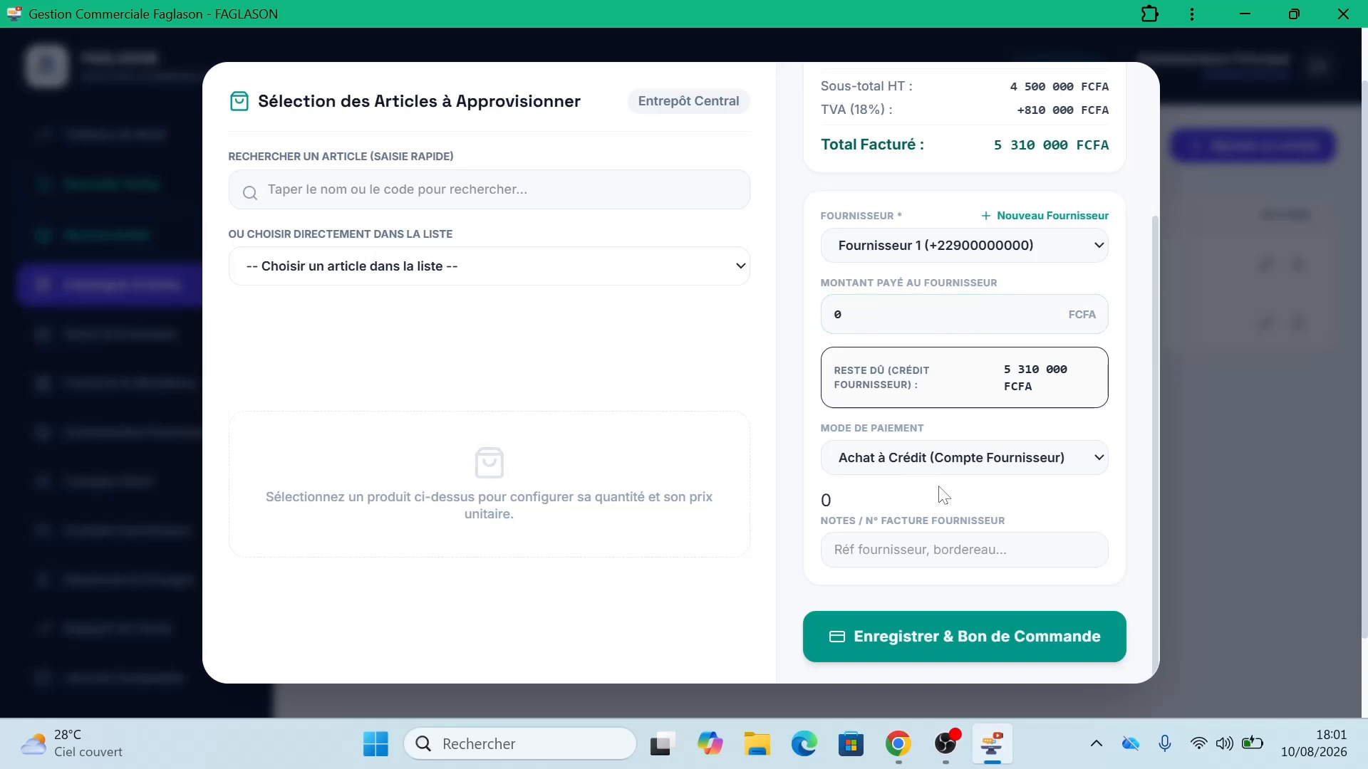
Step: Save the purchase order, scroll through its 5 310 000 FCFA document, and cancel printing
left_click(955, 644)
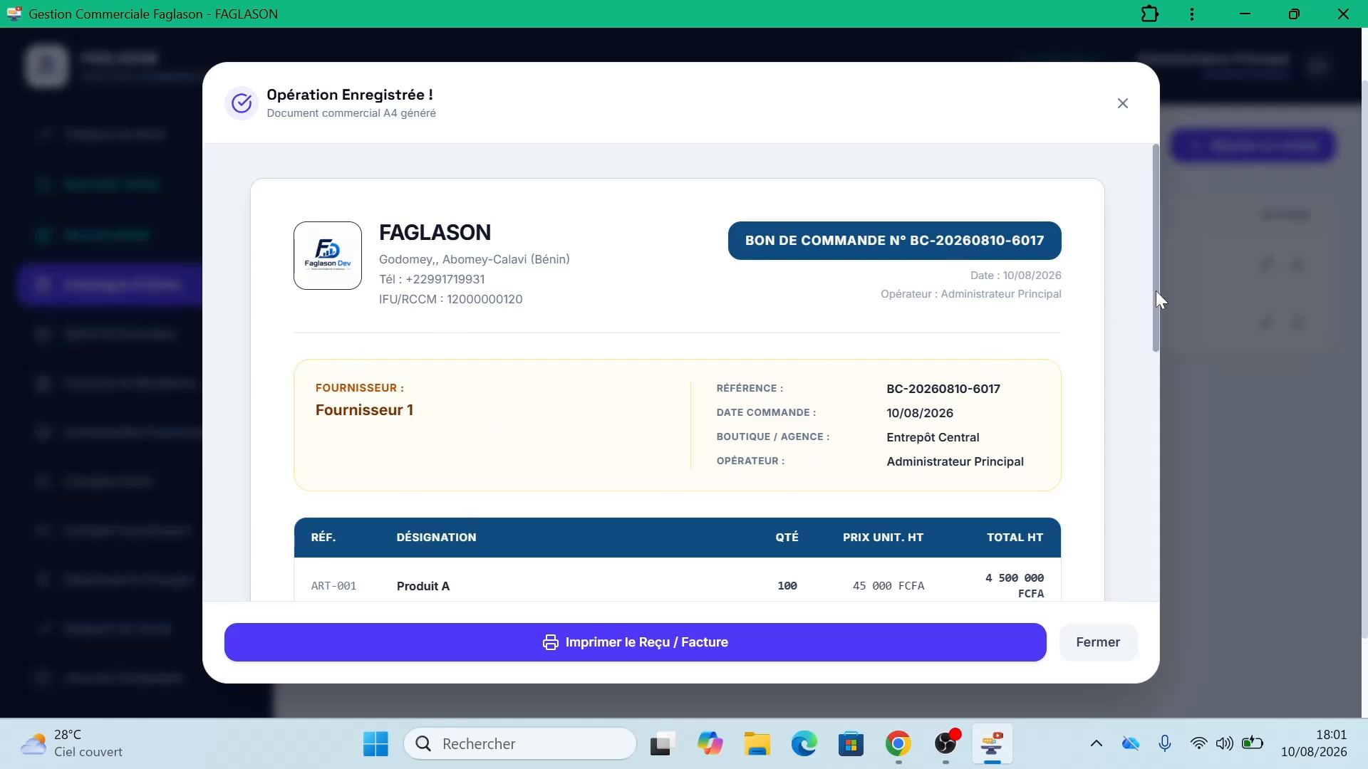
left_click_drag(1157, 291, 1149, 372)
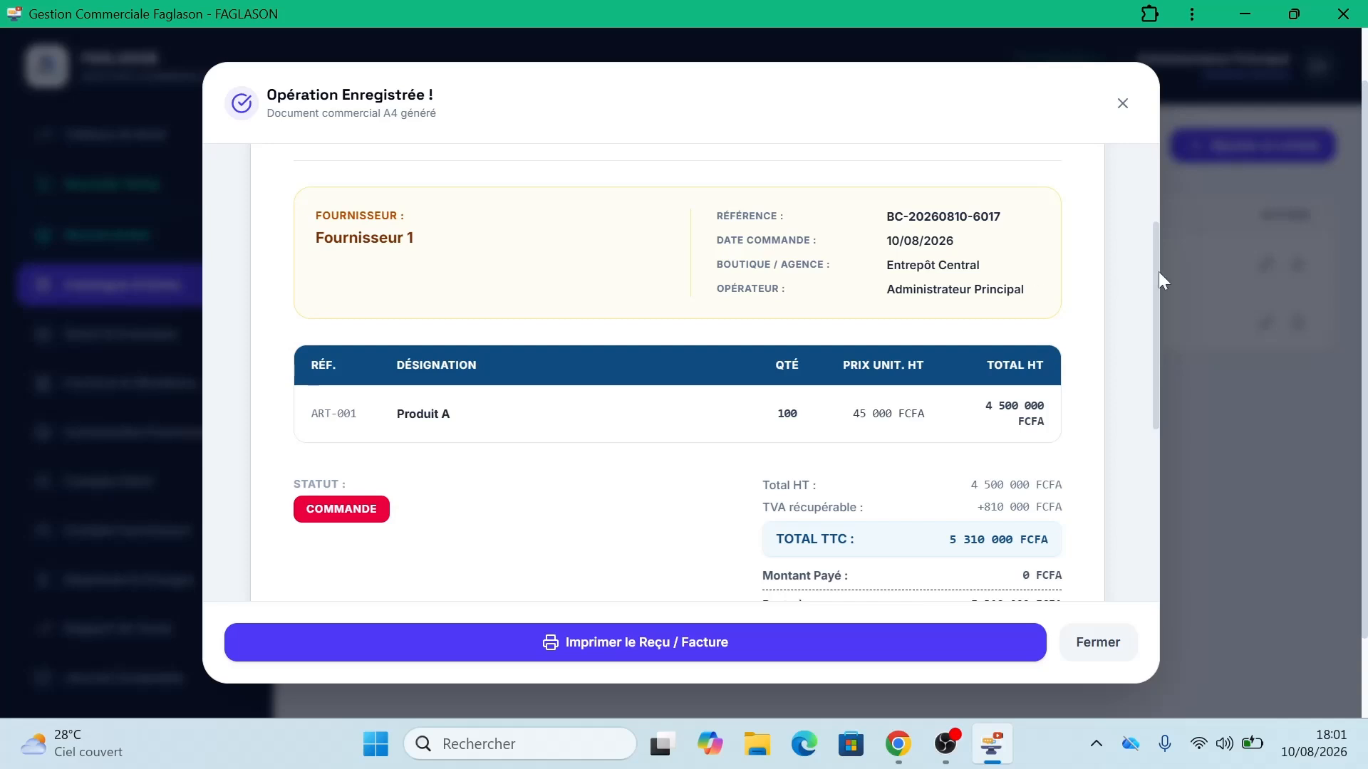
left_click_drag(1156, 272, 1152, 436)
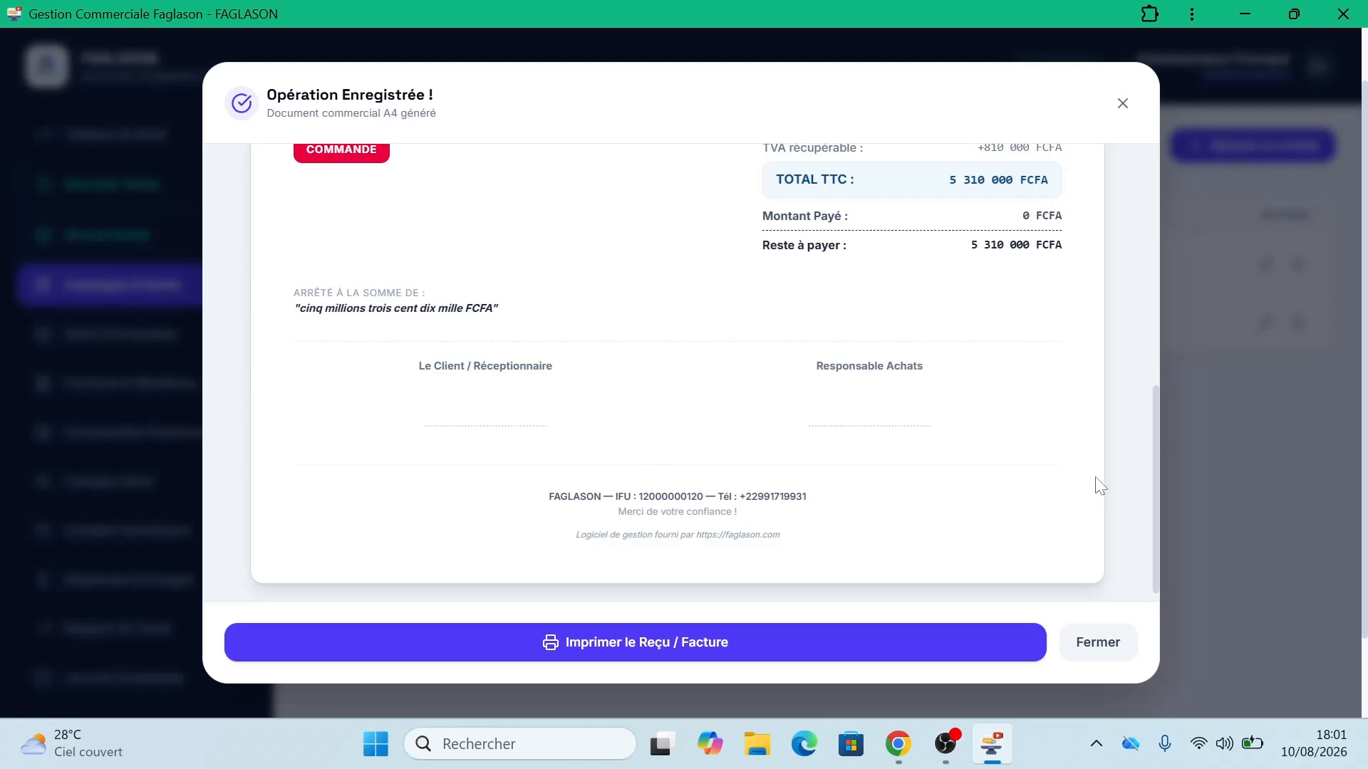
scroll(1155, 465, "down", 1)
scroll(1143, 321, "up", 10)
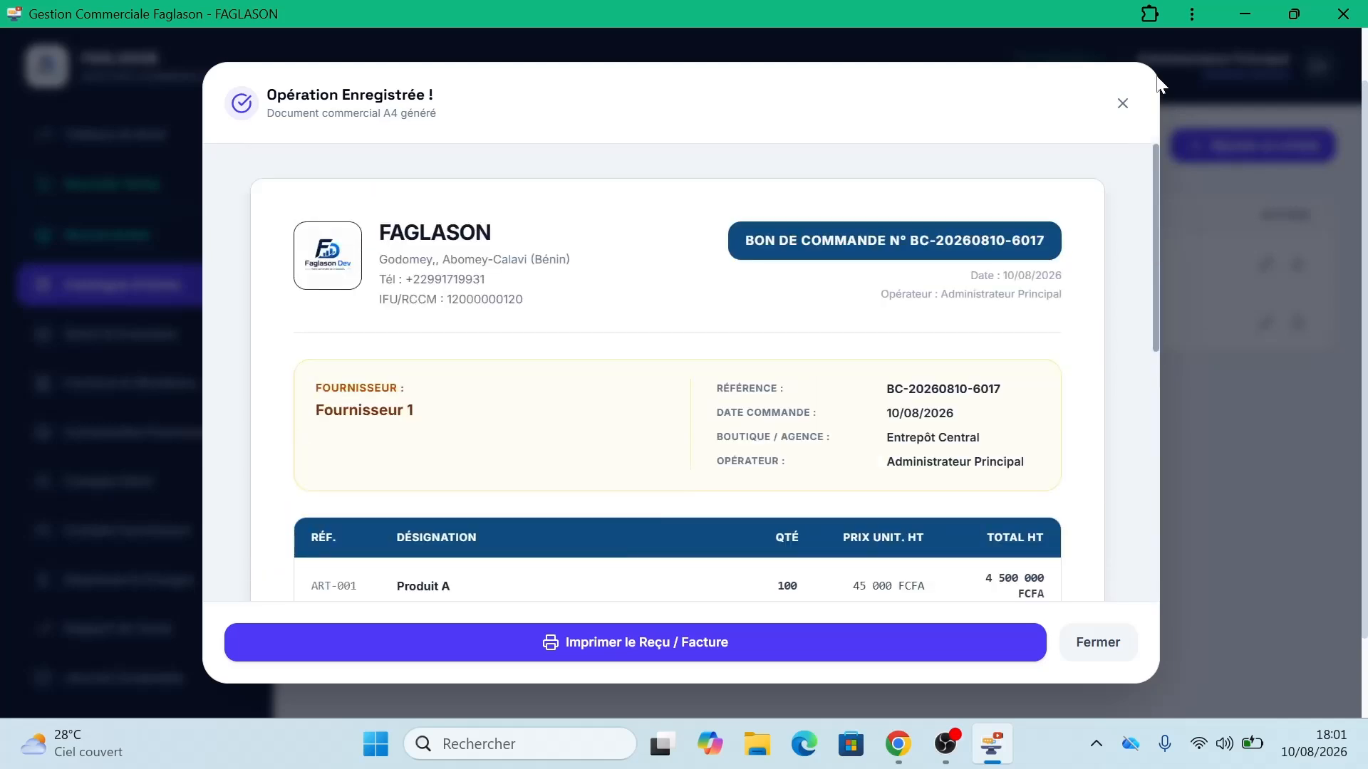
left_click(528, 648)
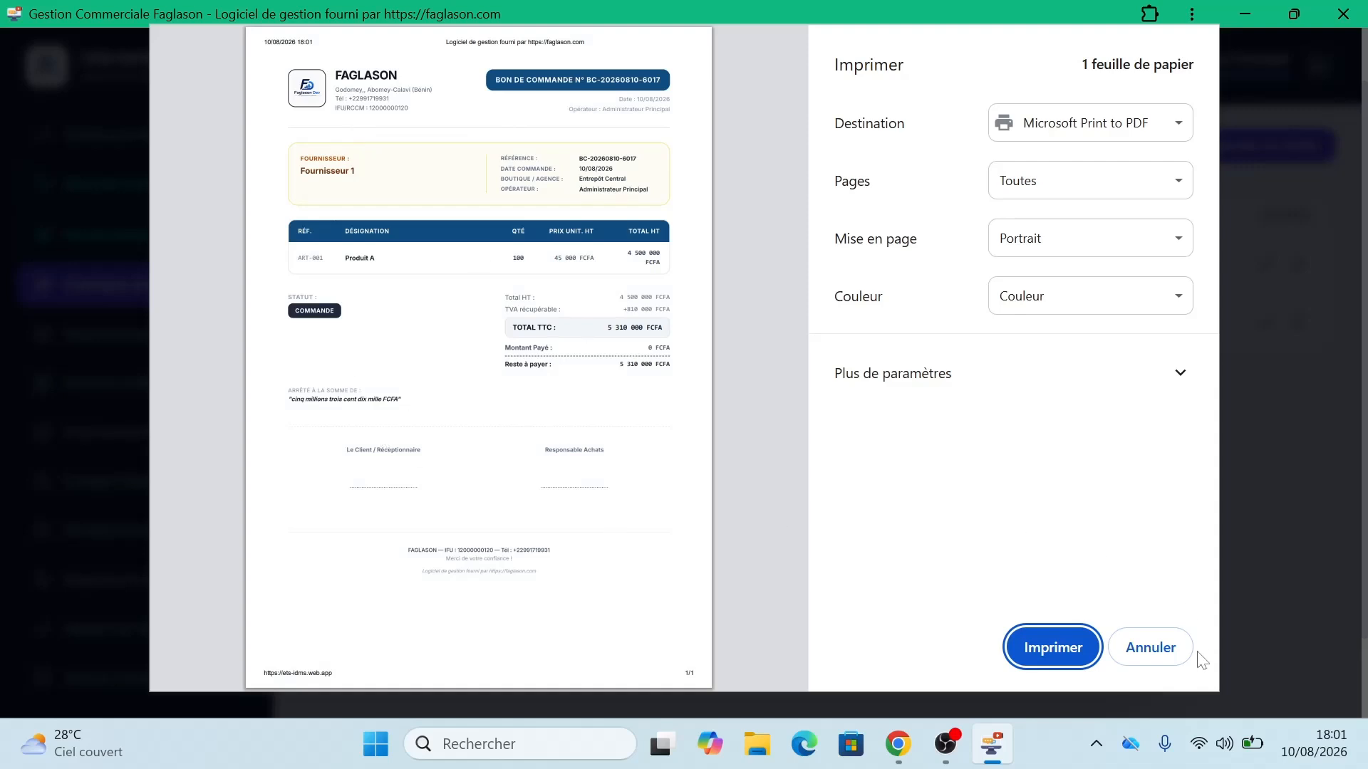
left_click(1139, 664)
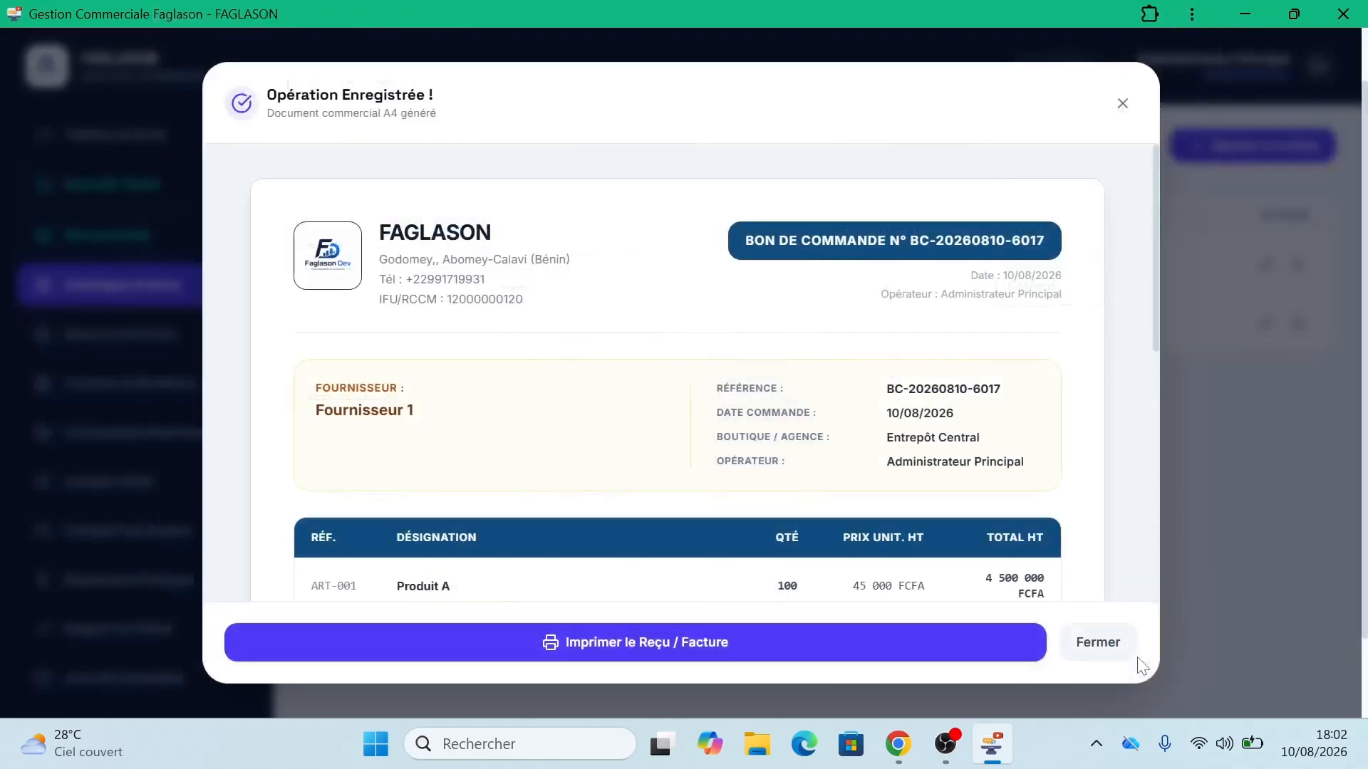
Step: Close the confirmation and open Stock & Inventaire, scrolling right to see 100 Produit A in the warehouse
left_click(1122, 106)
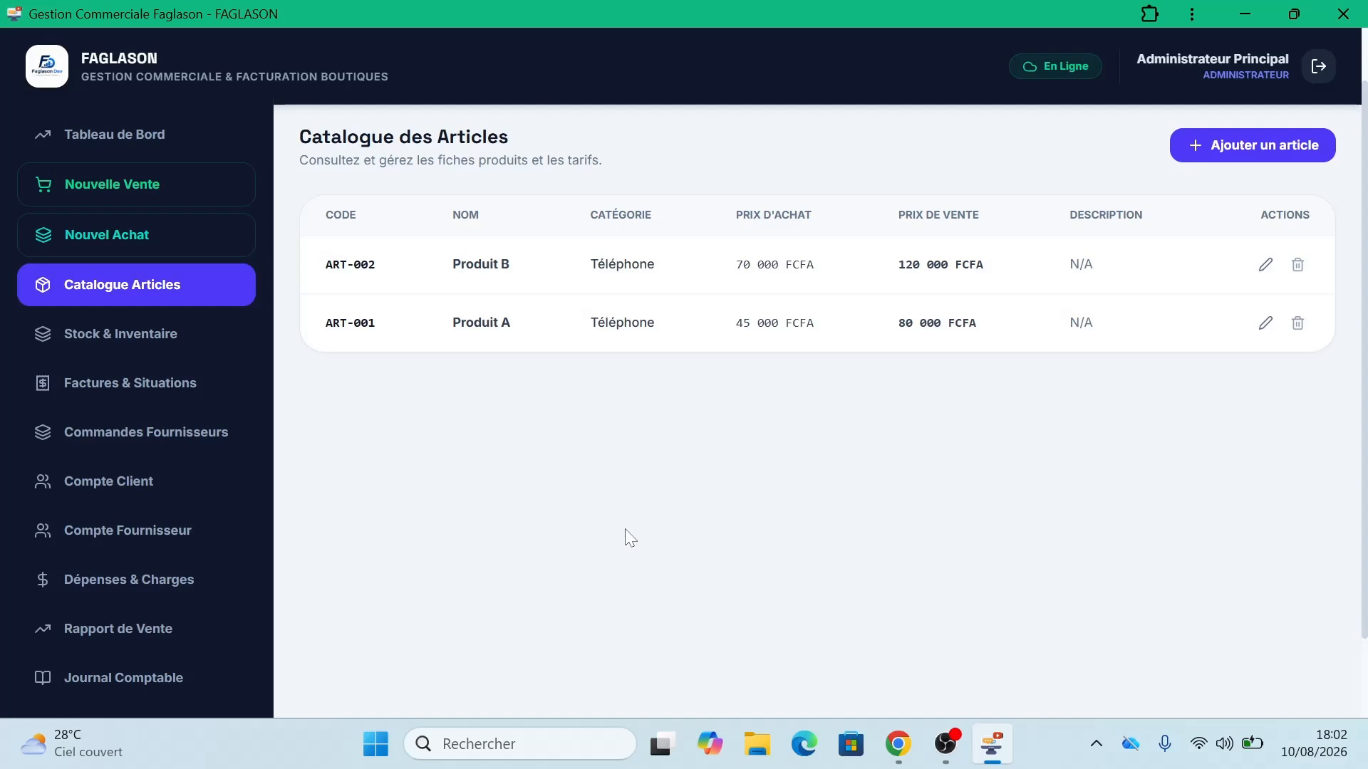
left_click(114, 344)
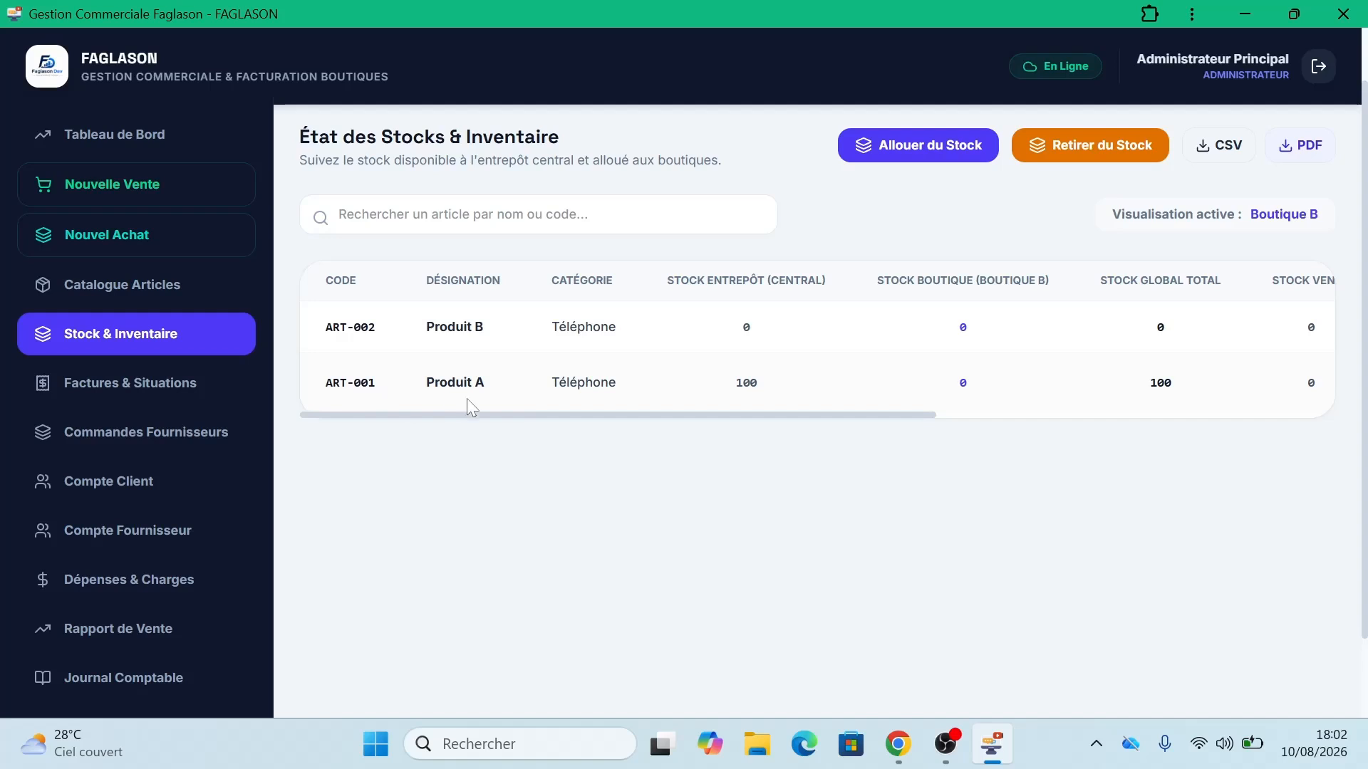
left_click_drag(473, 414, 585, 416)
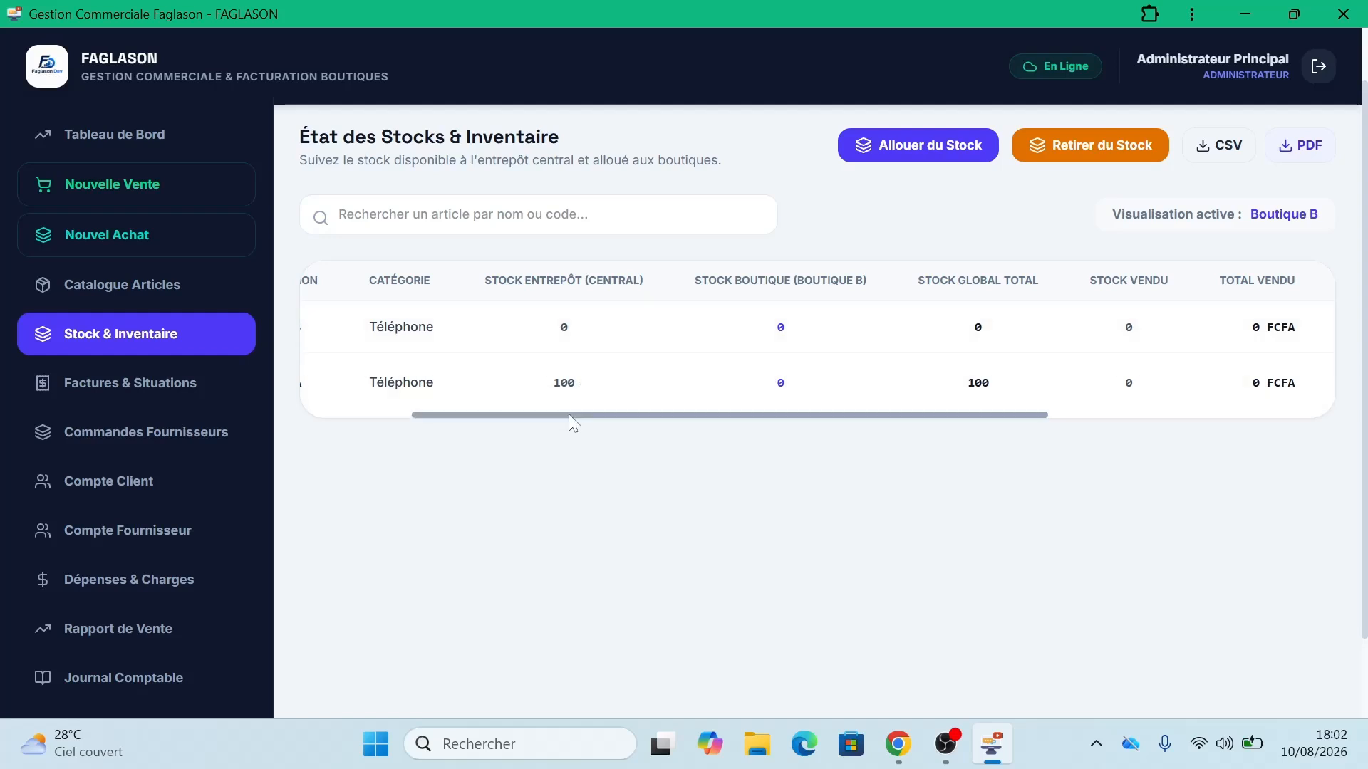
left_click_drag(569, 413, 651, 415)
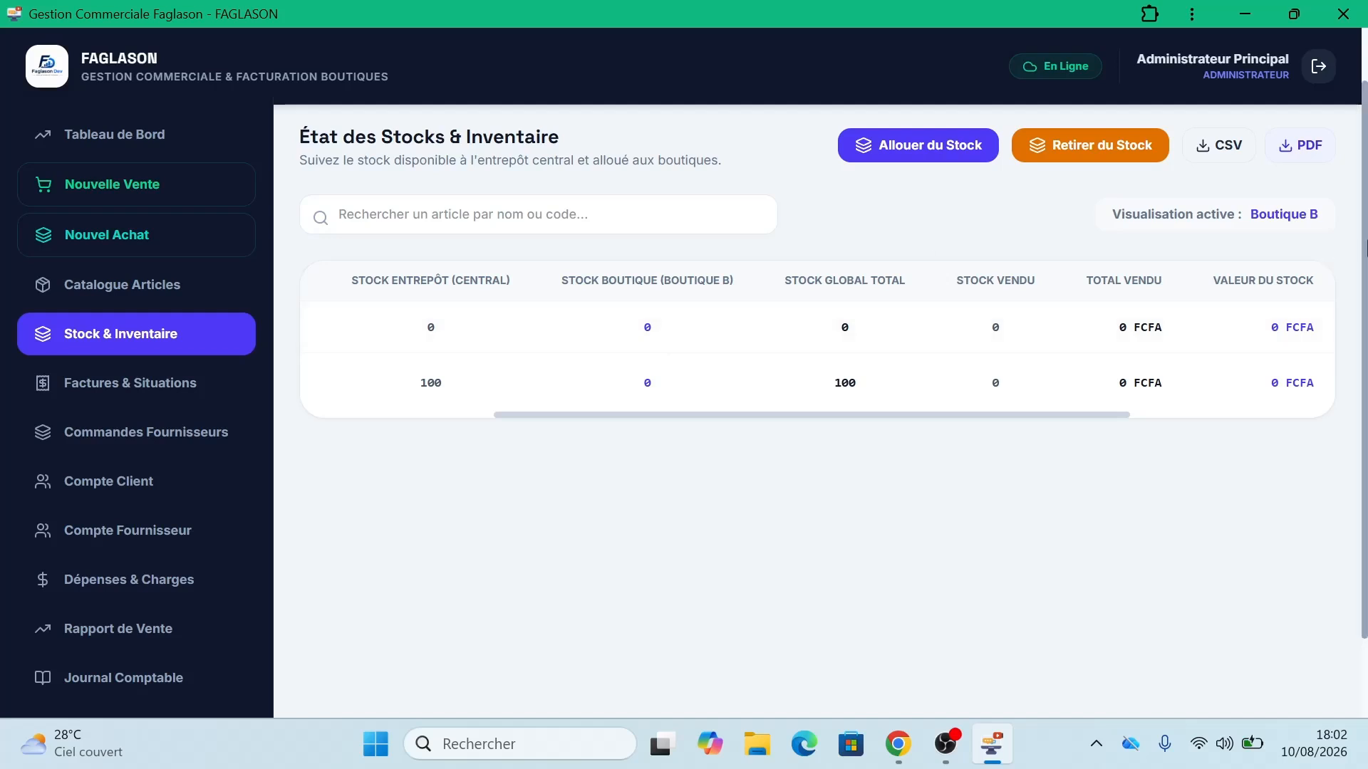
scroll(1363, 248, "up", 2)
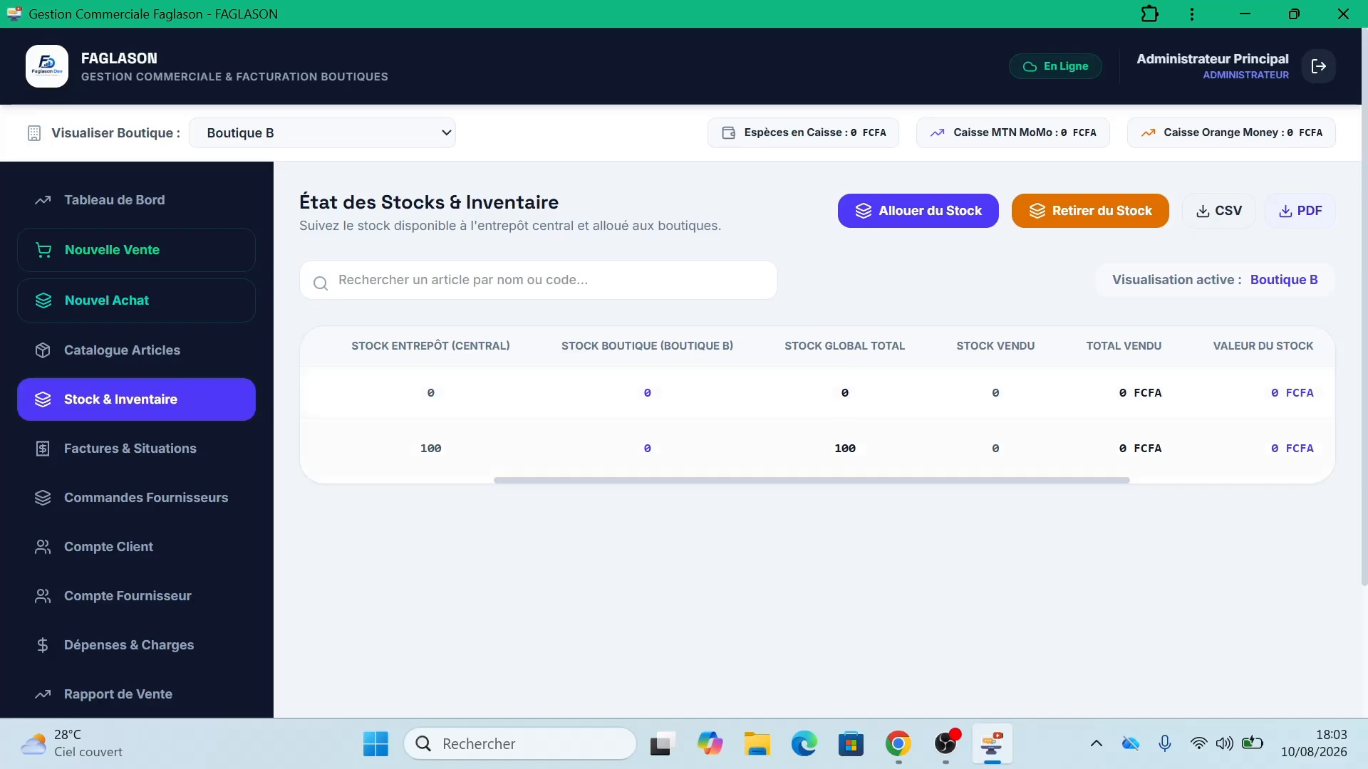
left_click_drag(826, 476, 831, 481)
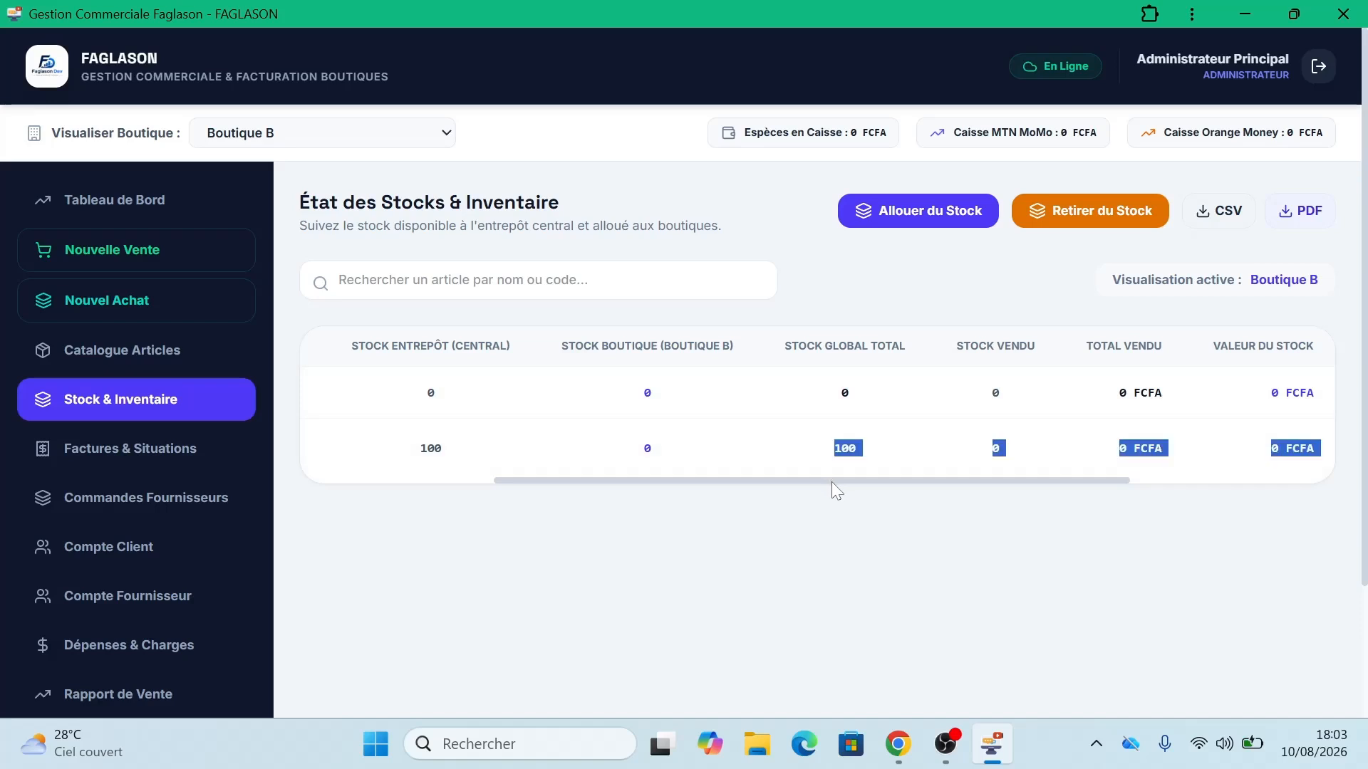
left_click(901, 453)
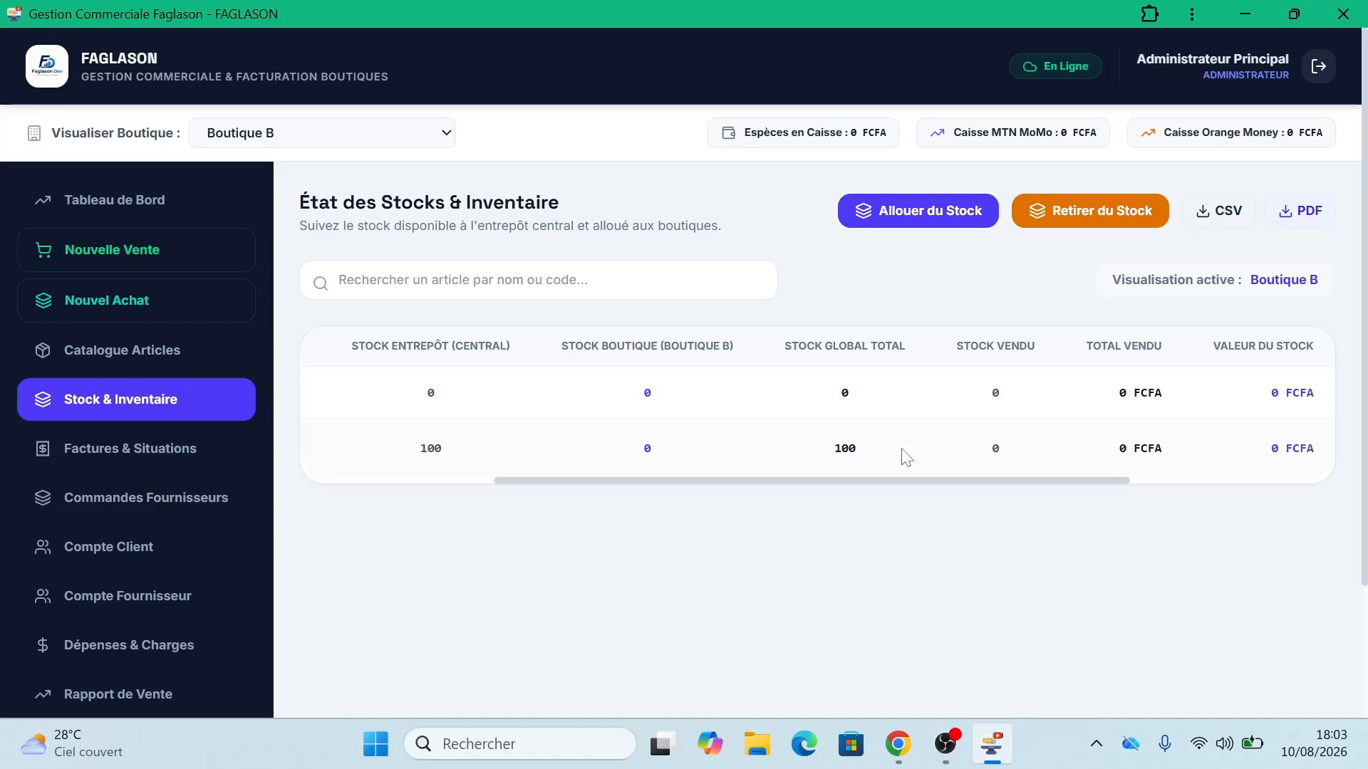
left_click_drag(966, 475, 998, 473)
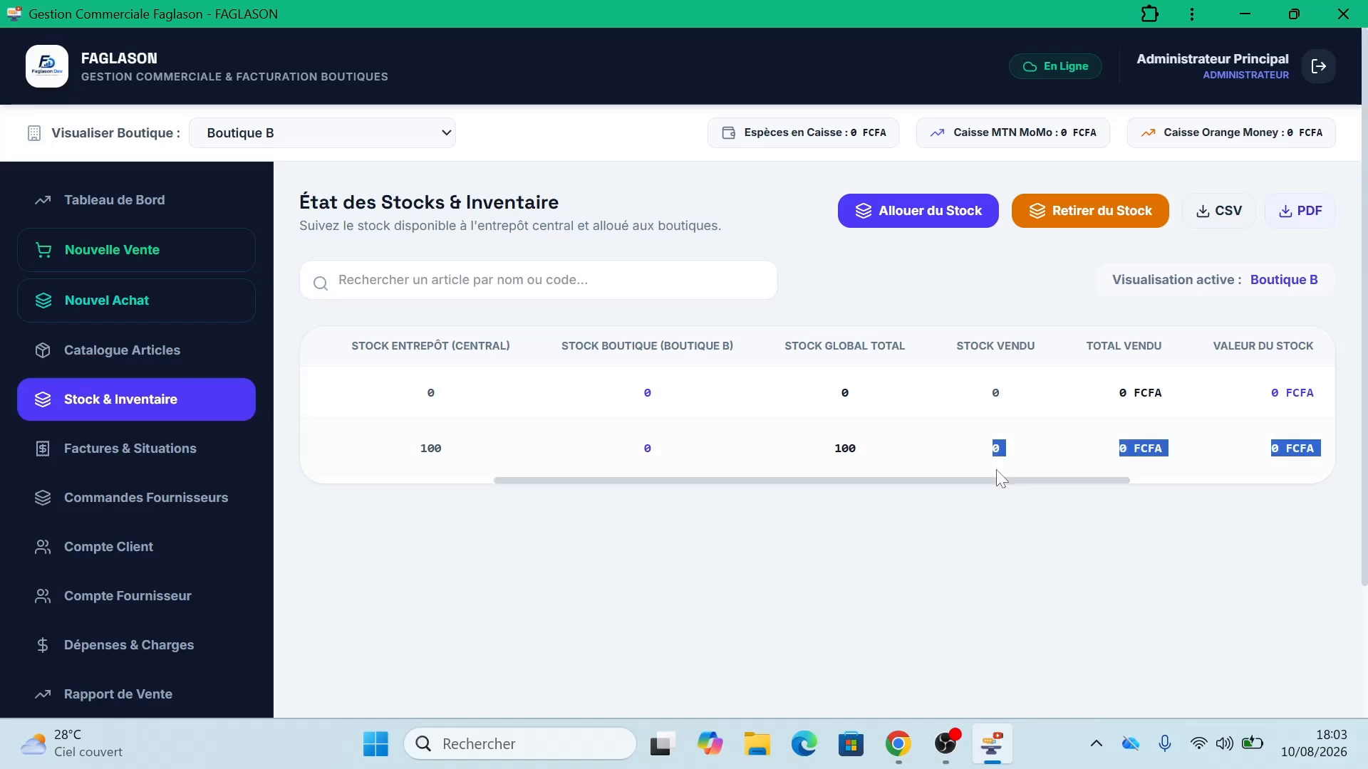
left_click(1106, 463)
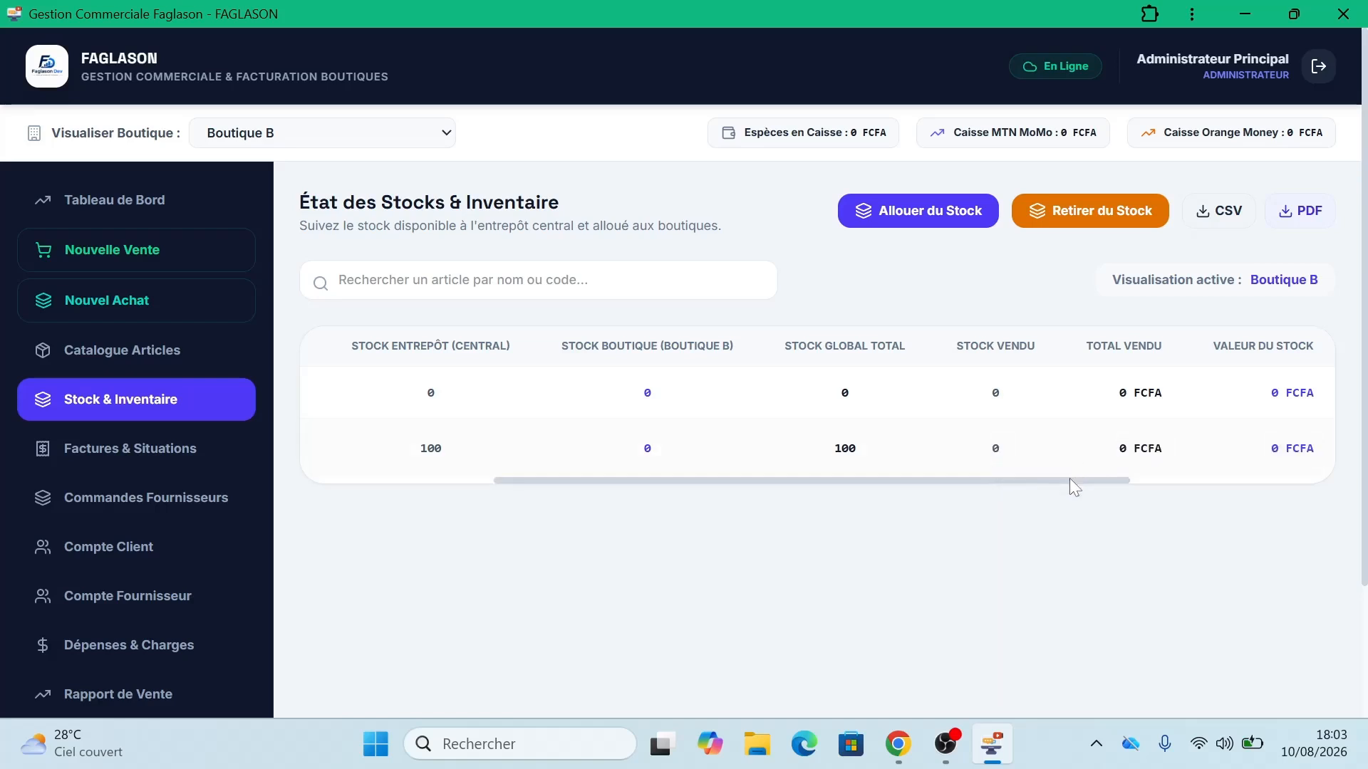
left_click_drag(1070, 480, 1284, 482)
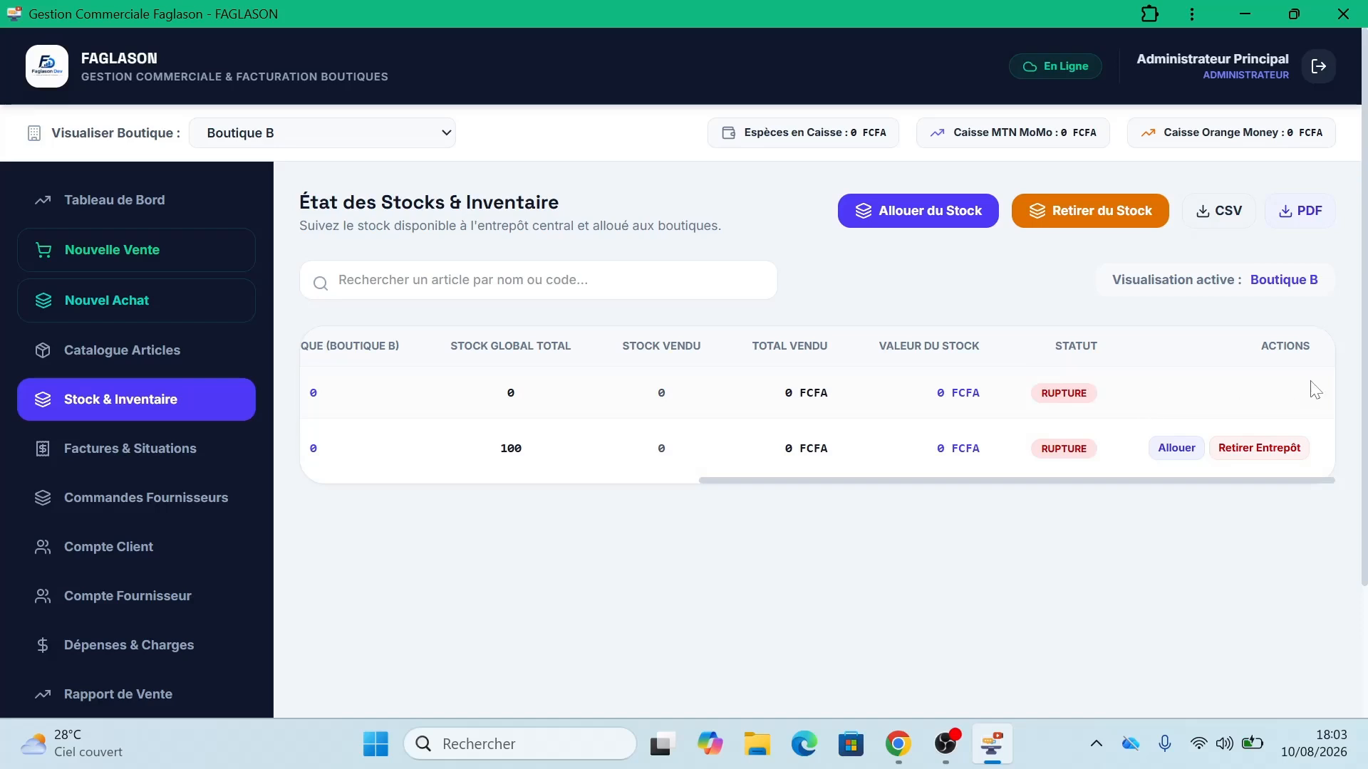
scroll(826, 480, "left", 2)
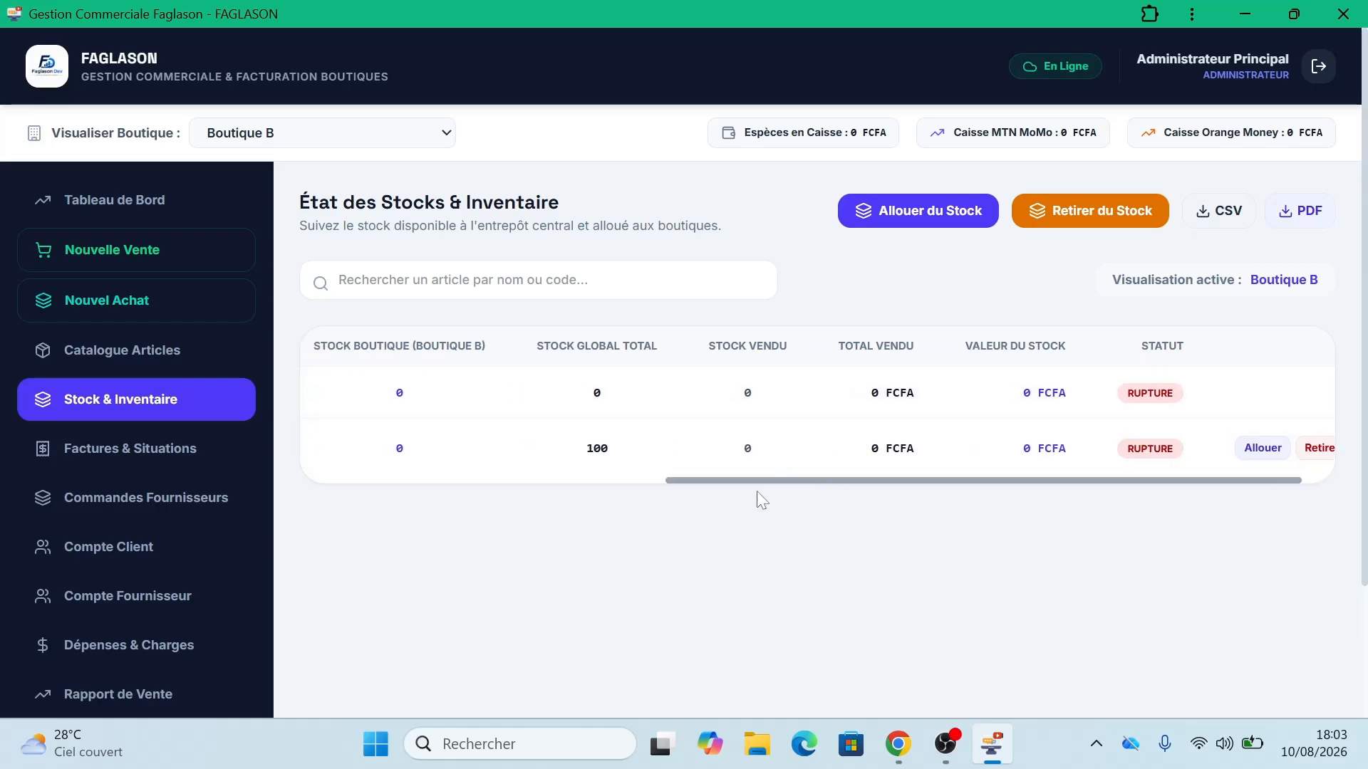
scroll(757, 492, "left", 3)
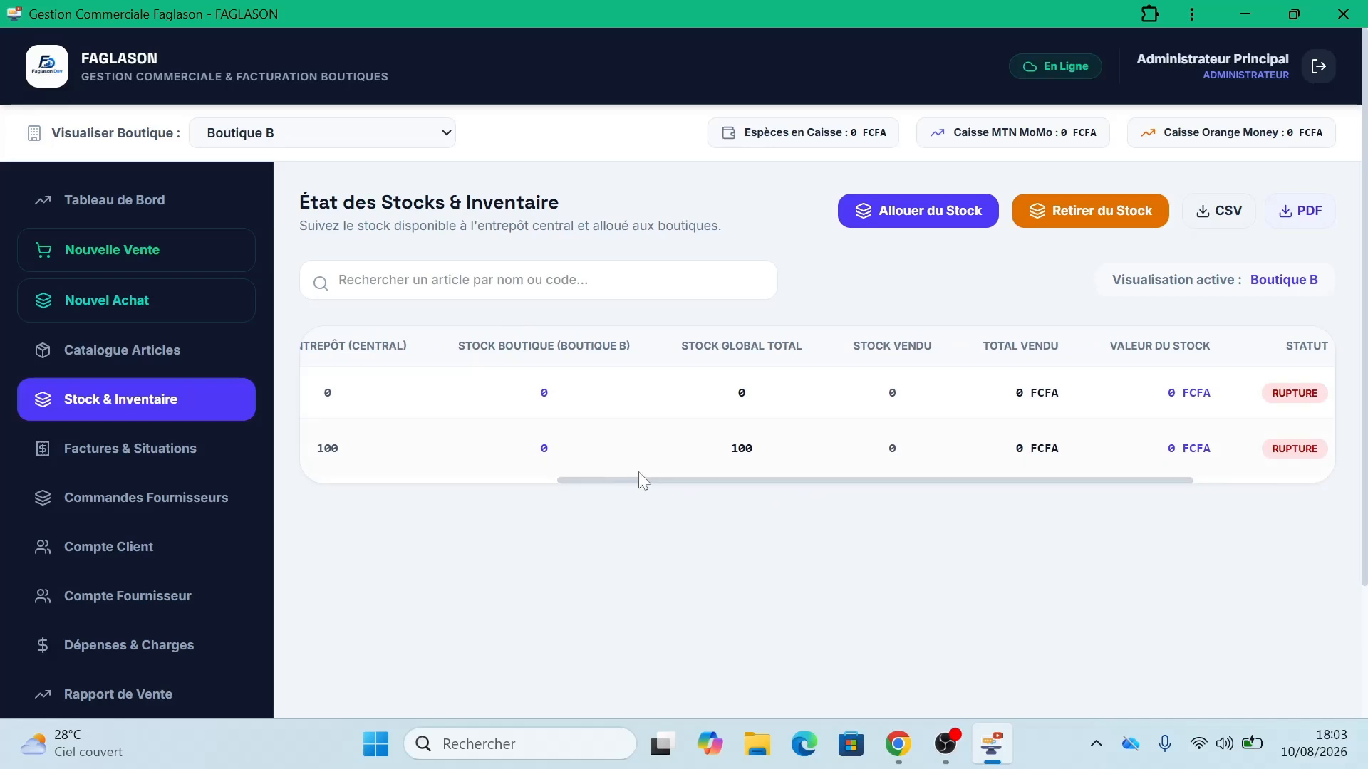
left_click(420, 480)
left_click_drag(420, 481, 982, 464)
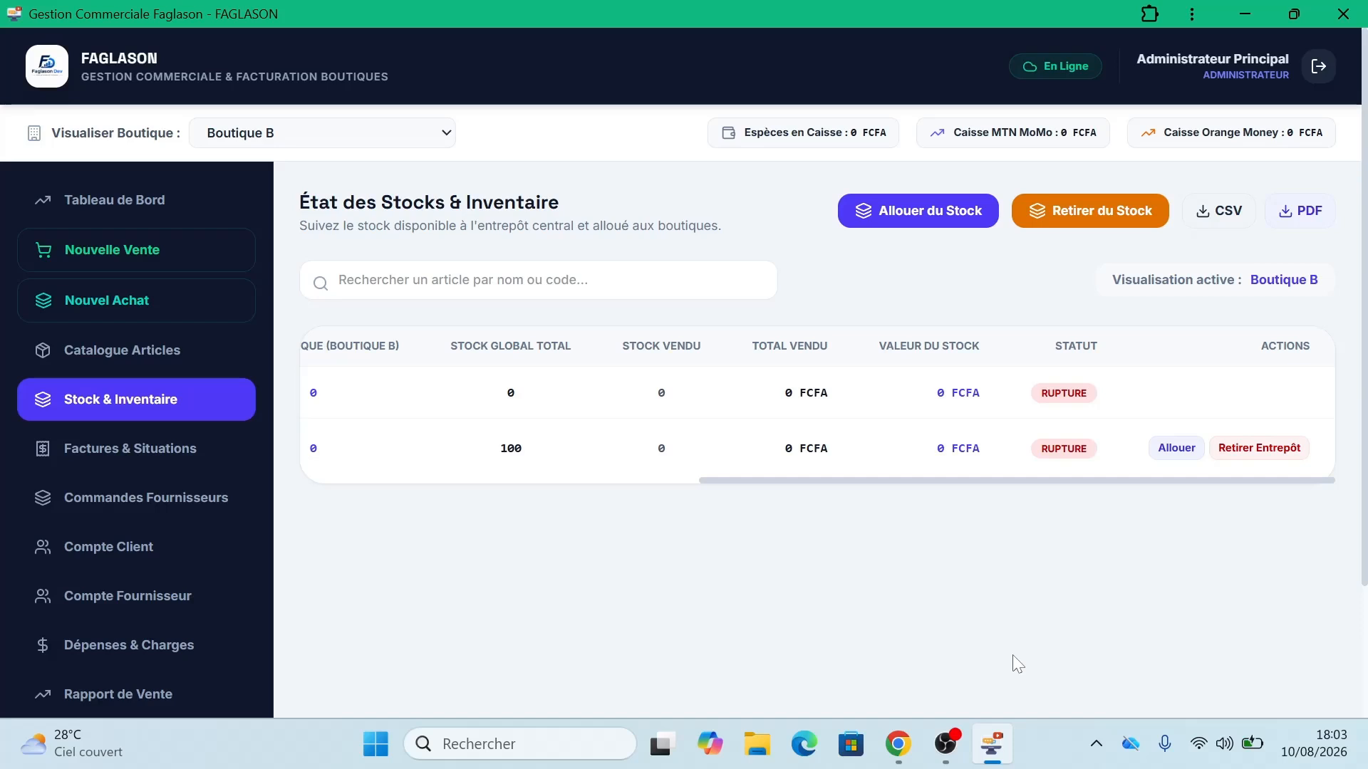
Step: Switch the stock view to Toutes Boutiques, then to Boutique A, where Produit A shows RUPTURE
left_click(417, 144)
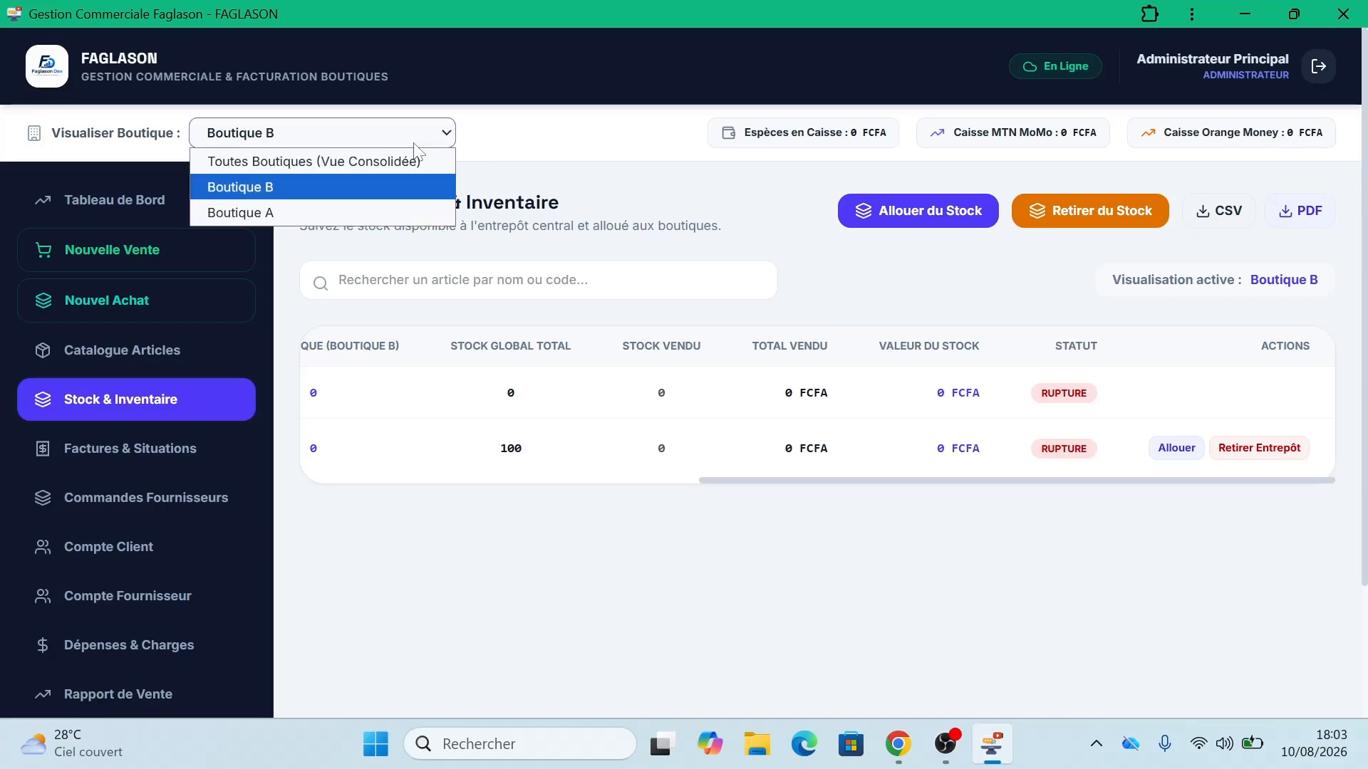
left_click(416, 161)
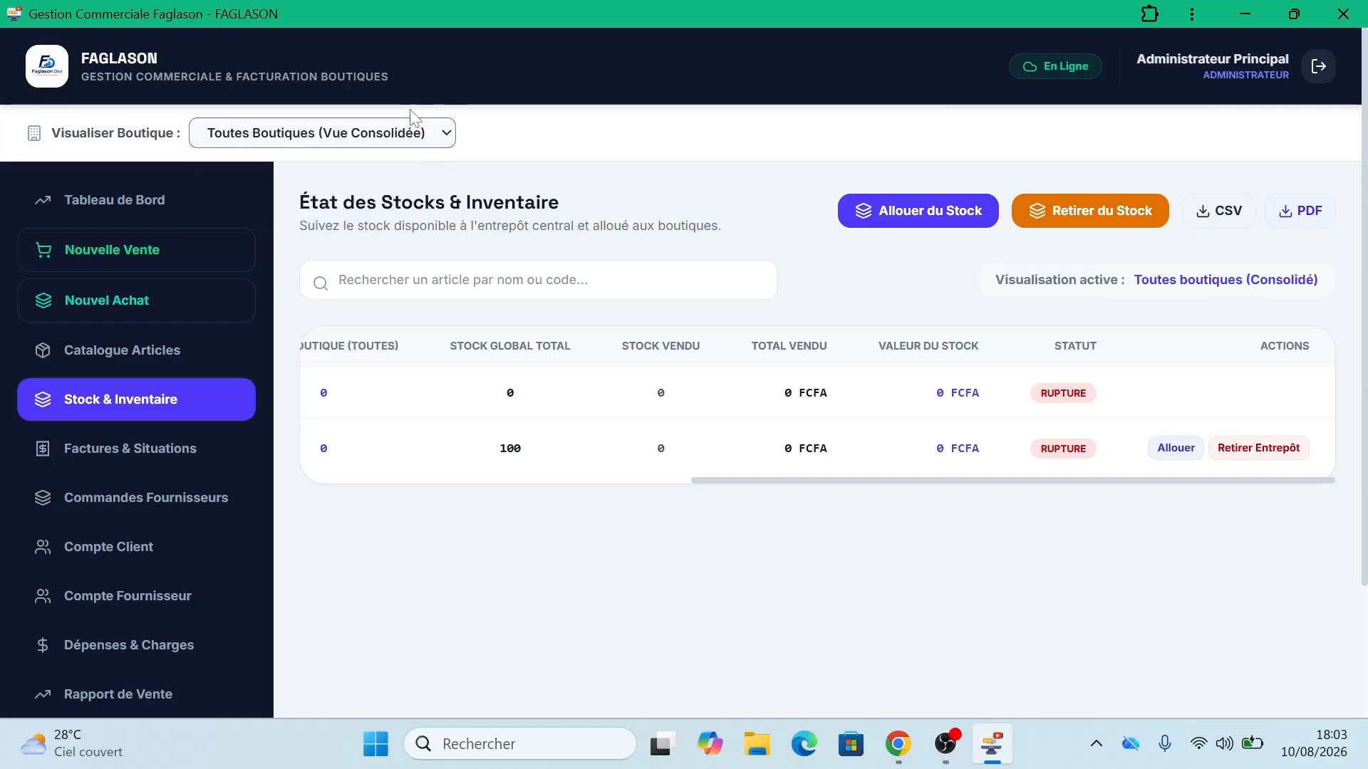
left_click(397, 133)
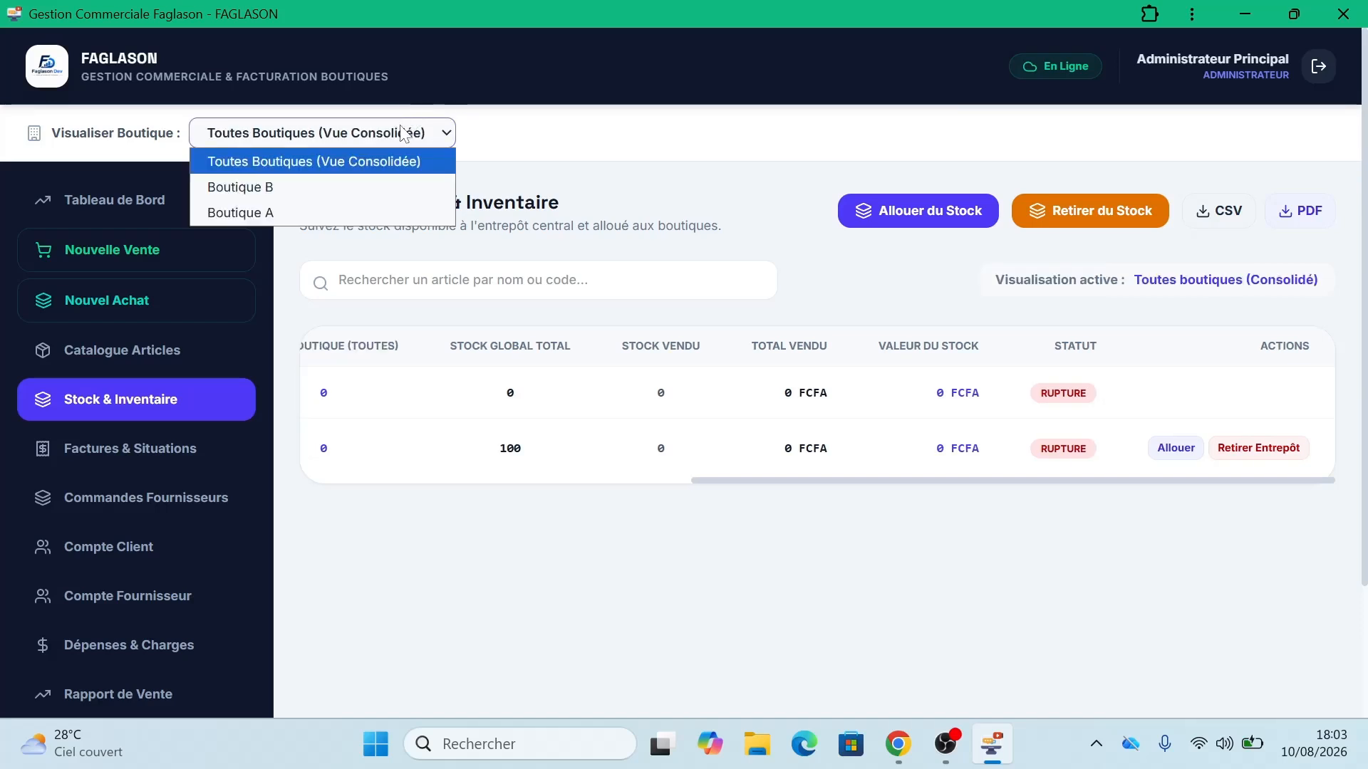
left_click(376, 211)
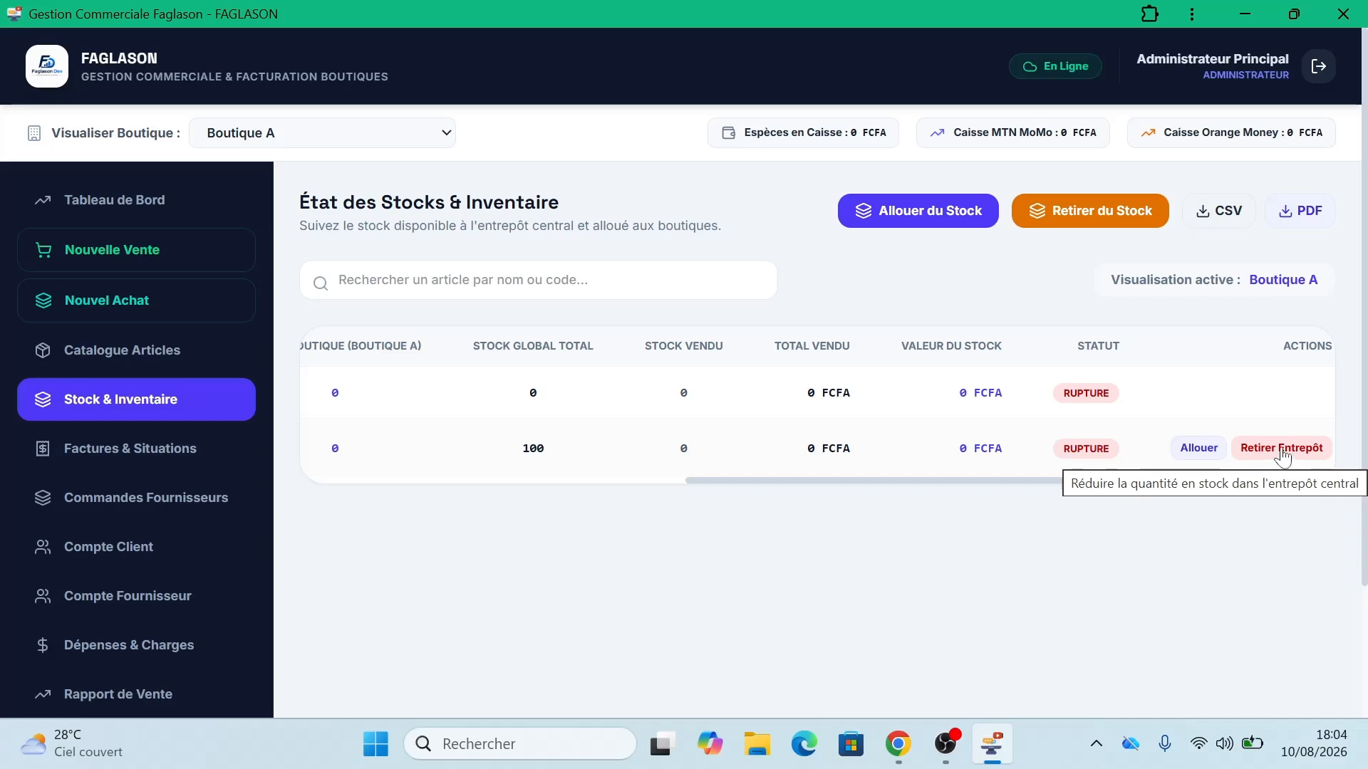
left_click(1281, 448)
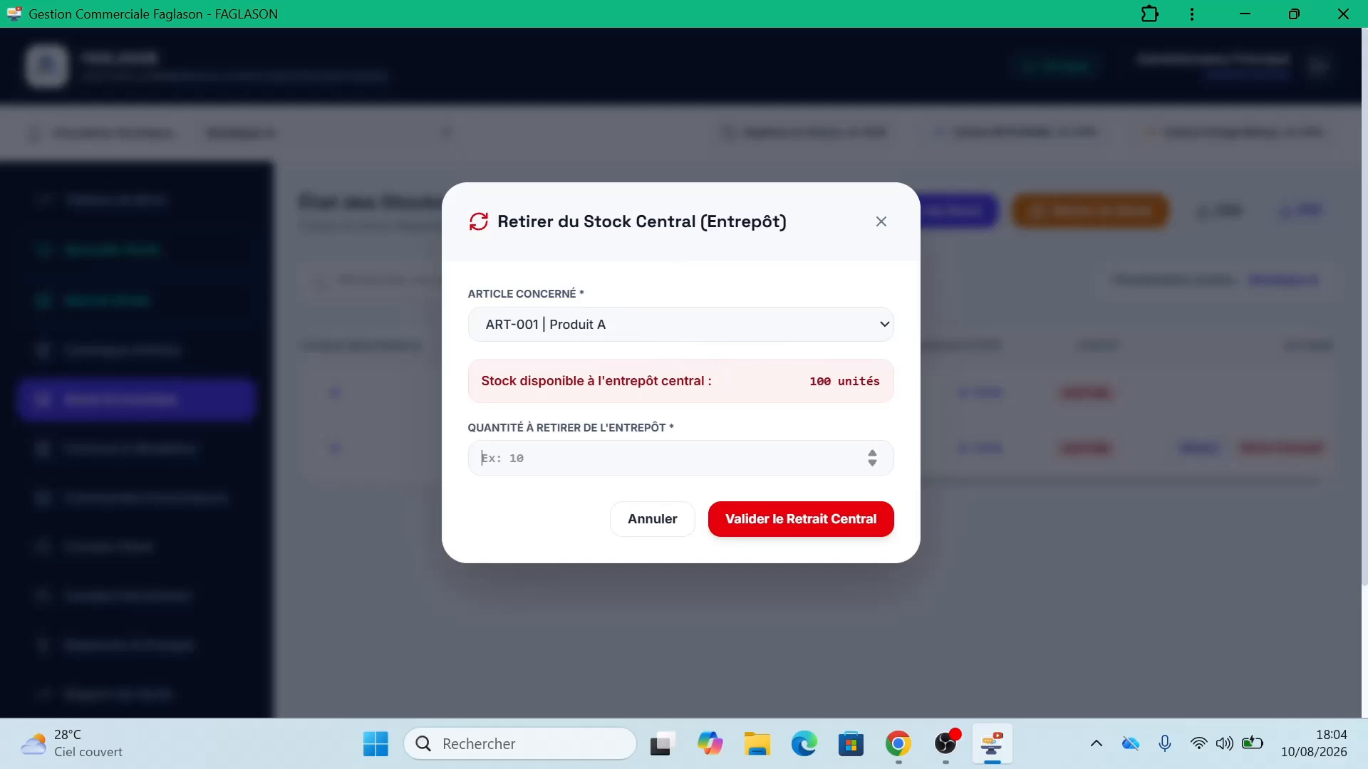
left_click(482, 458)
type("20")
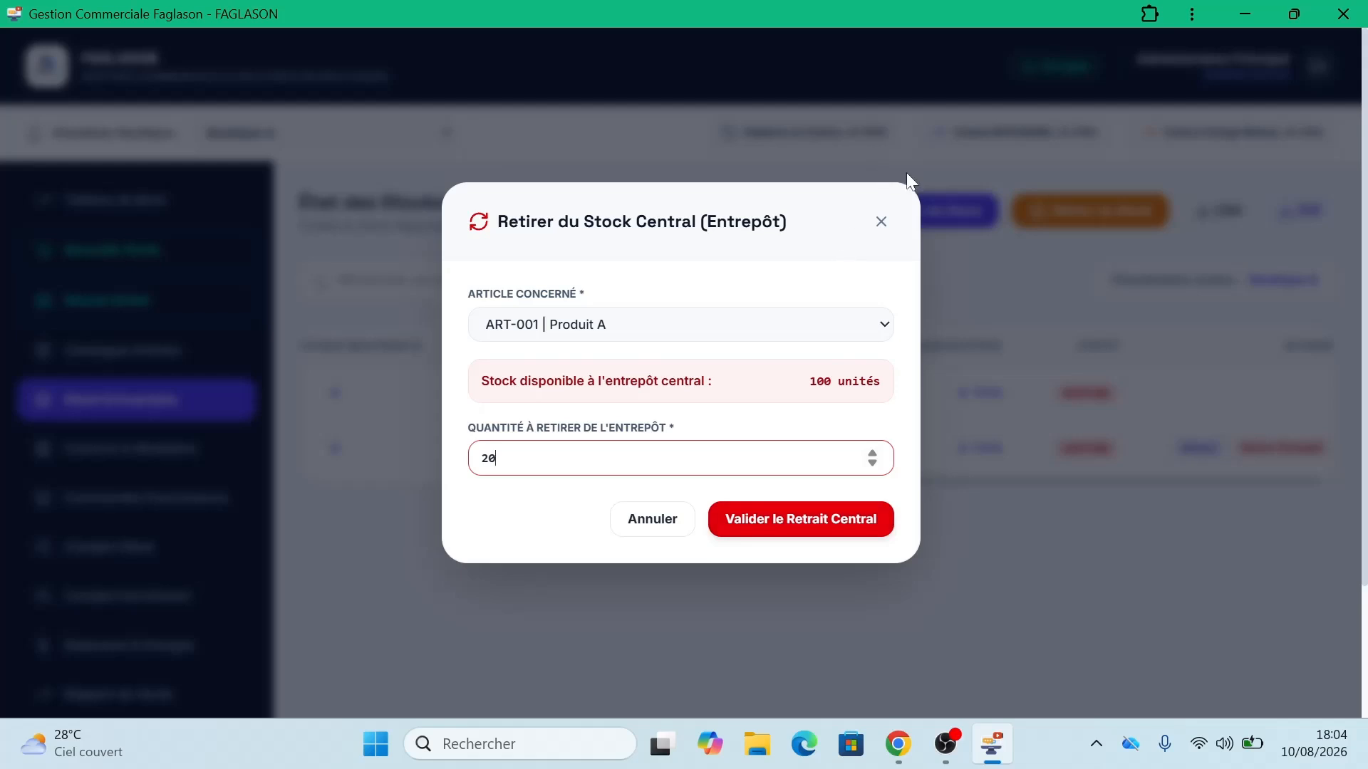
left_click(882, 223)
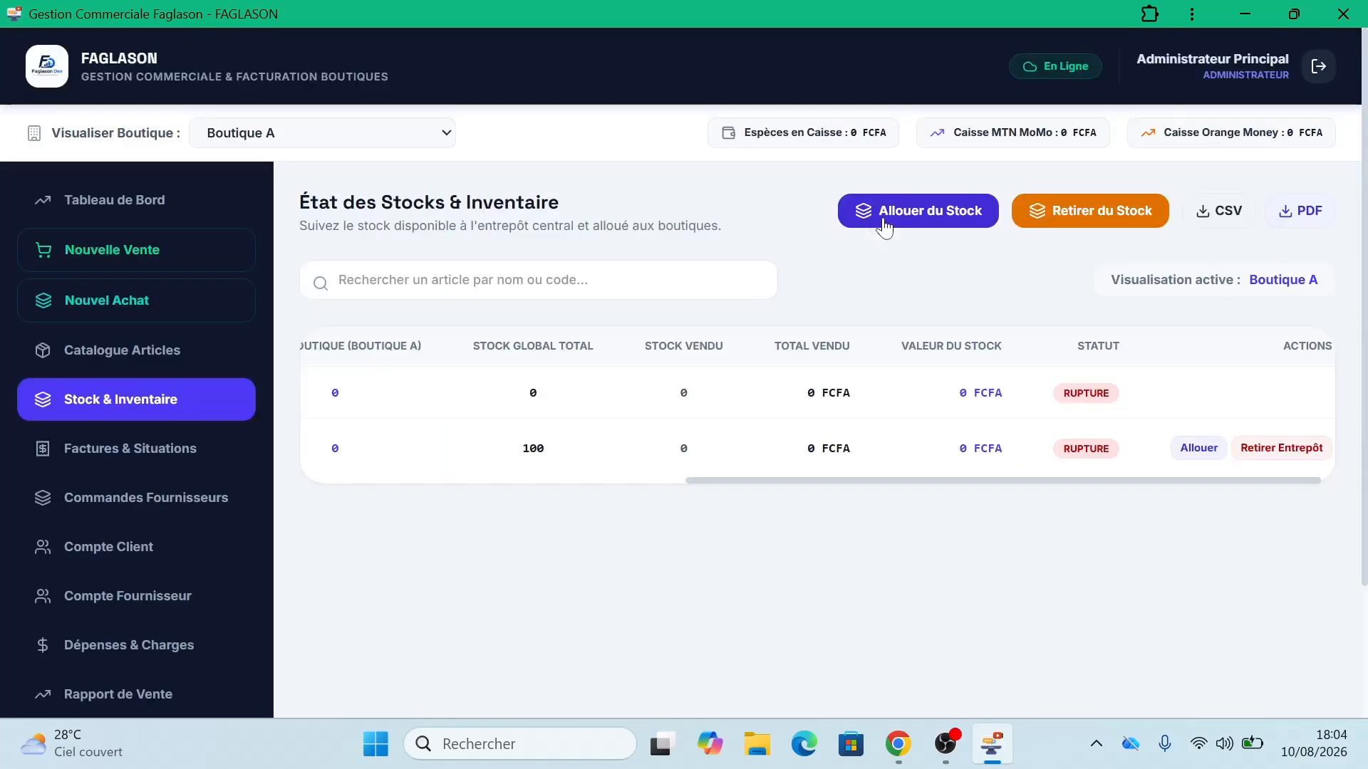
Step: Allocate 50 units of Produit A to Boutique A (Calavi), leaving 50 in the central warehouse
left_click(1197, 449)
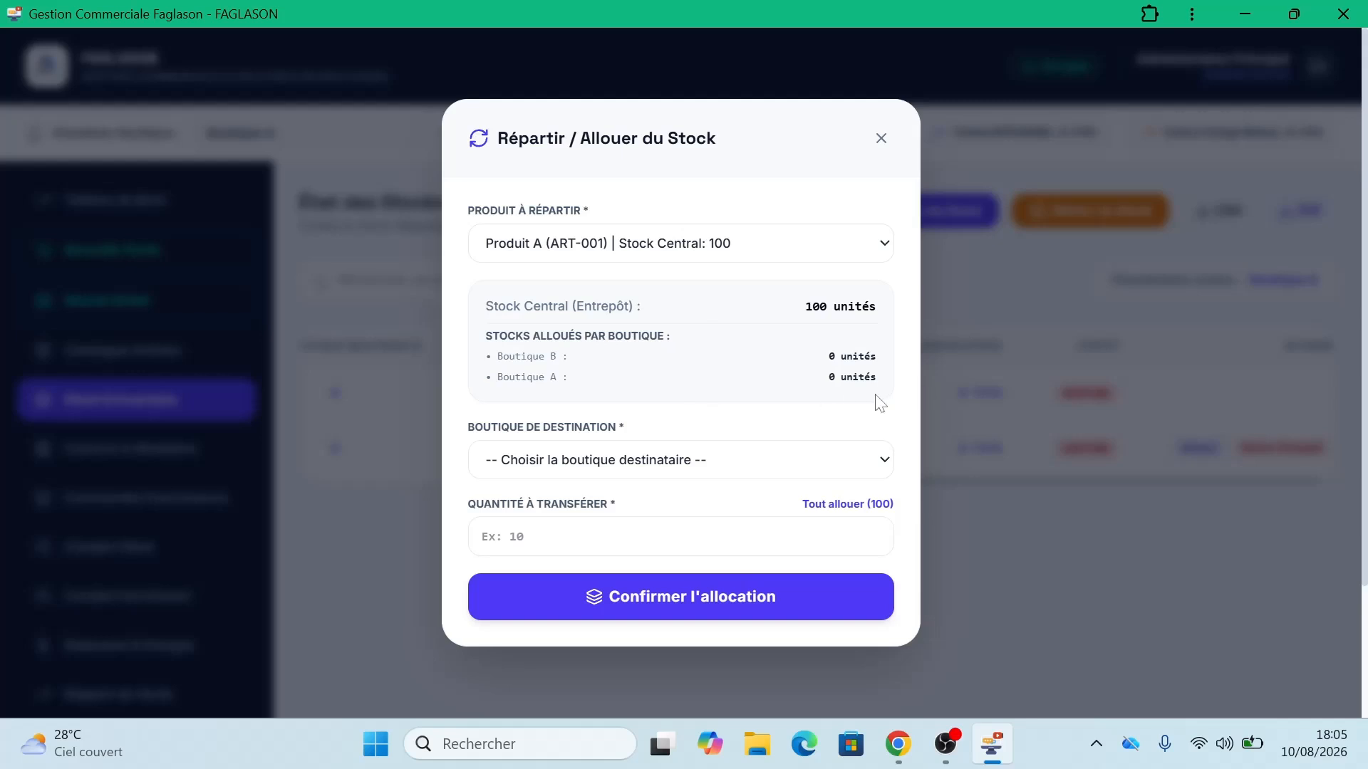
left_click(758, 462)
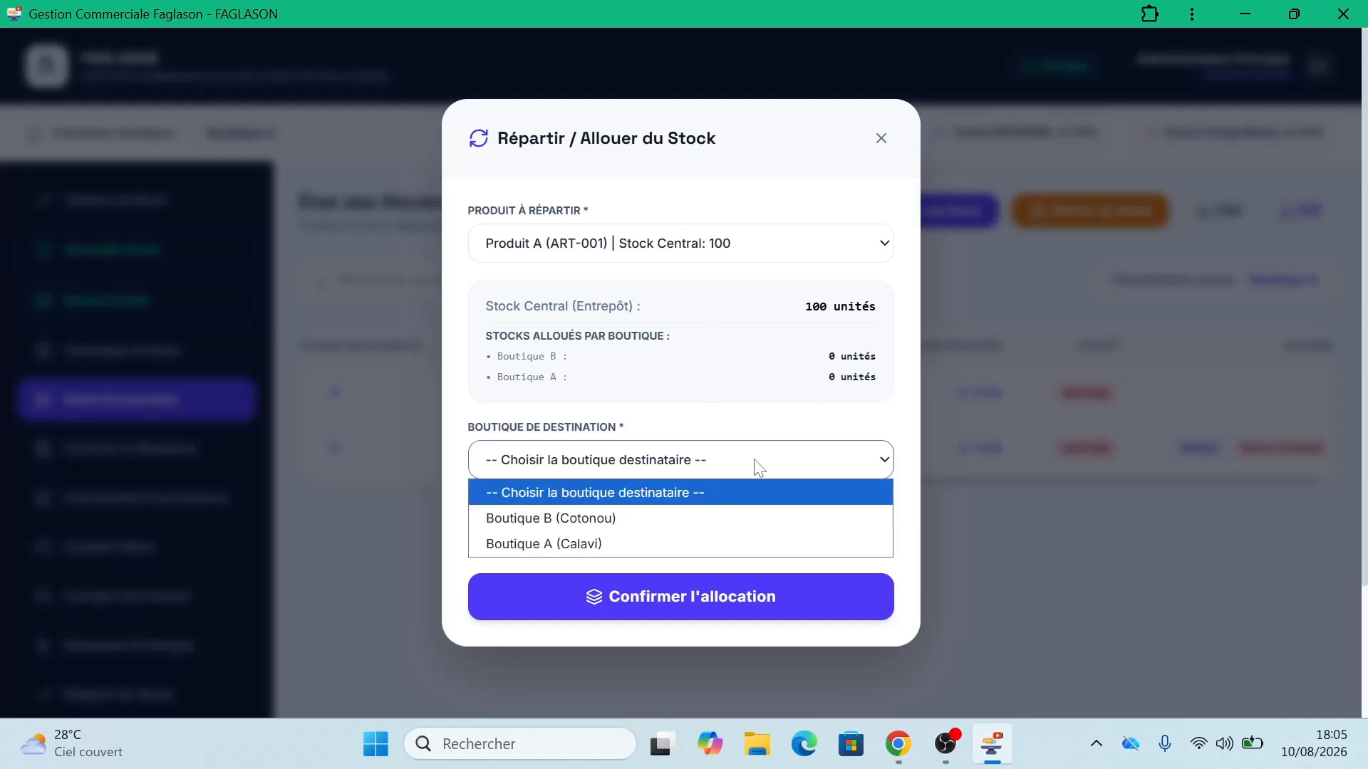
left_click(672, 545)
left_click(672, 537)
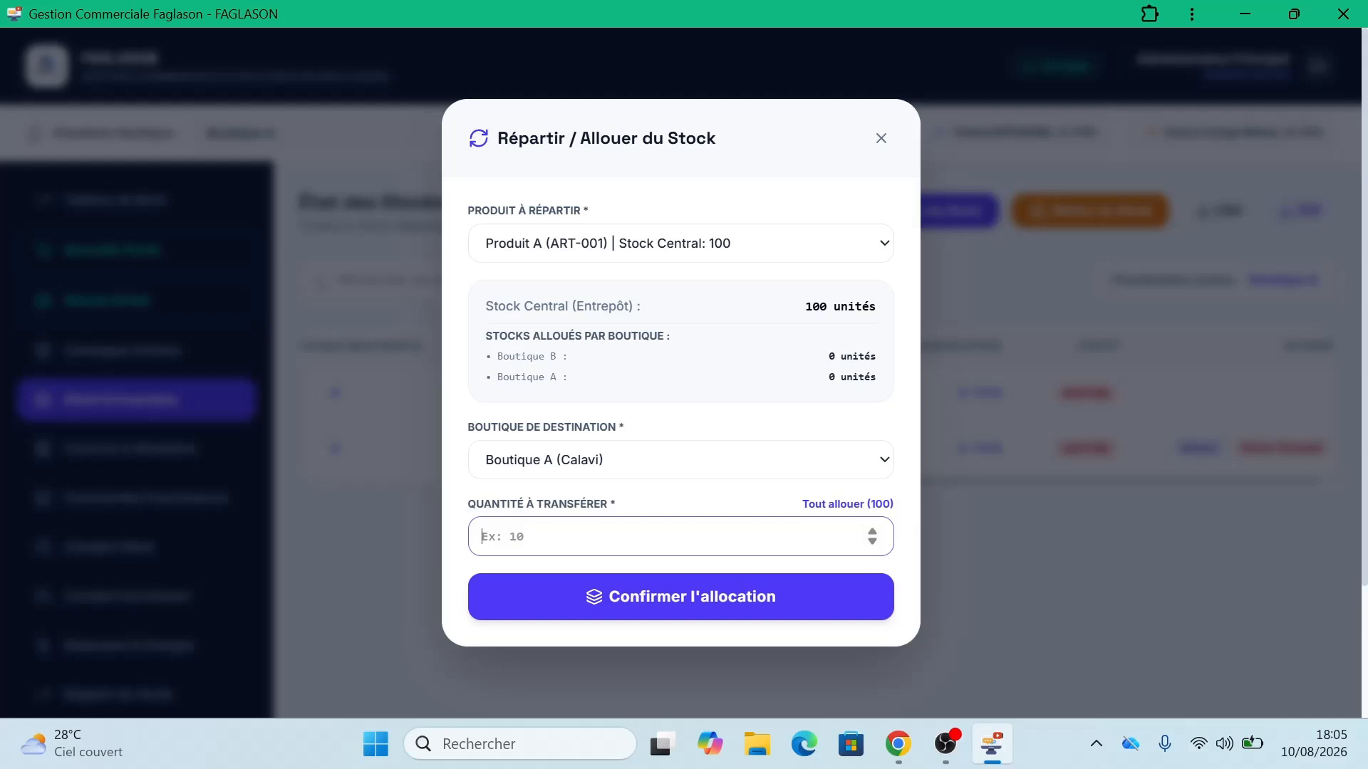
type("50")
left_click(668, 605)
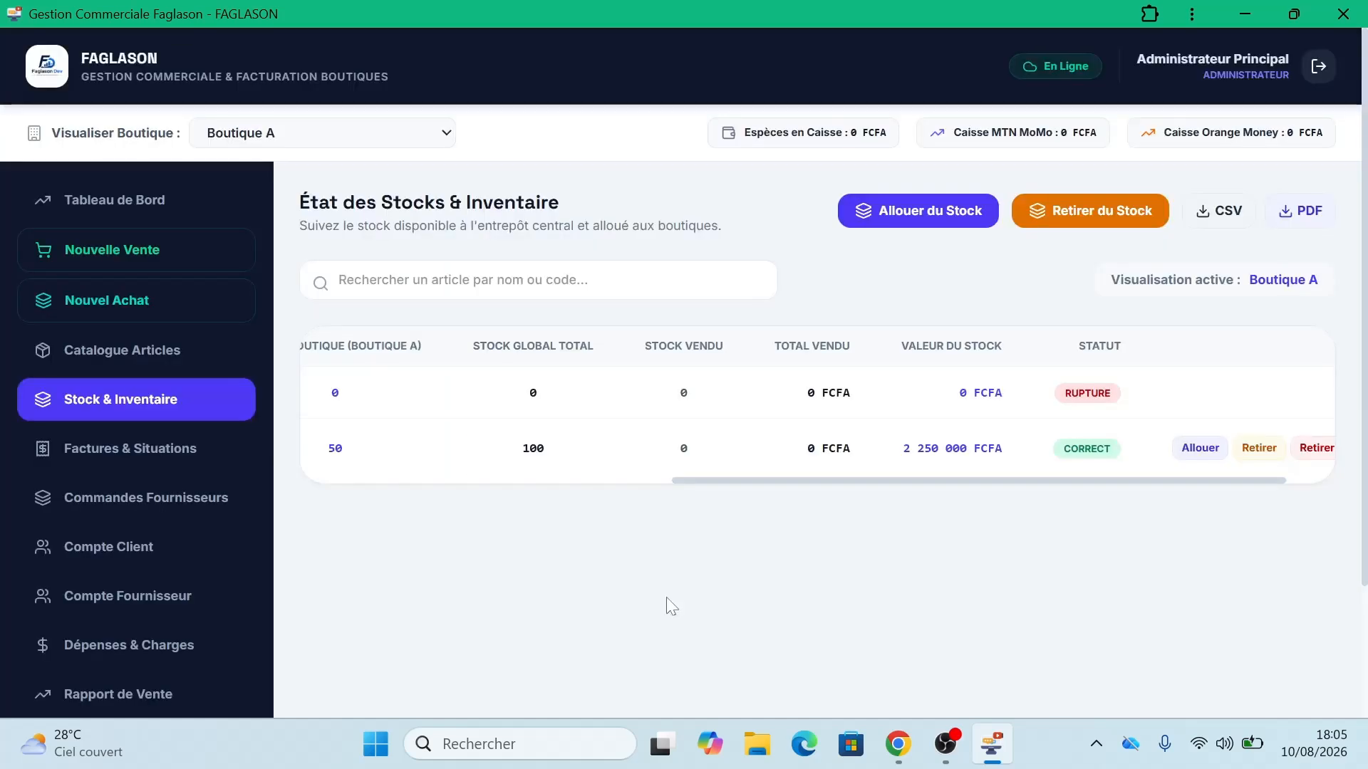
left_click(338, 146)
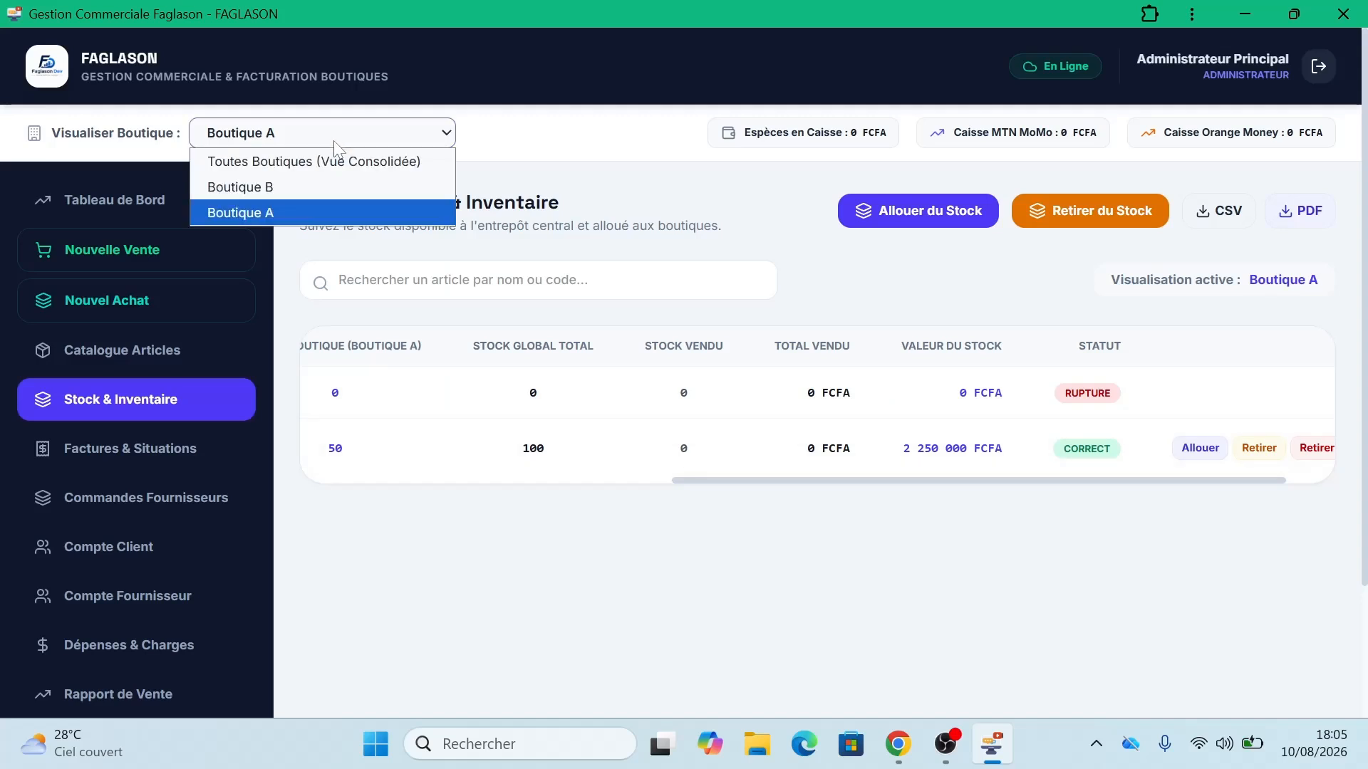
left_click(318, 216)
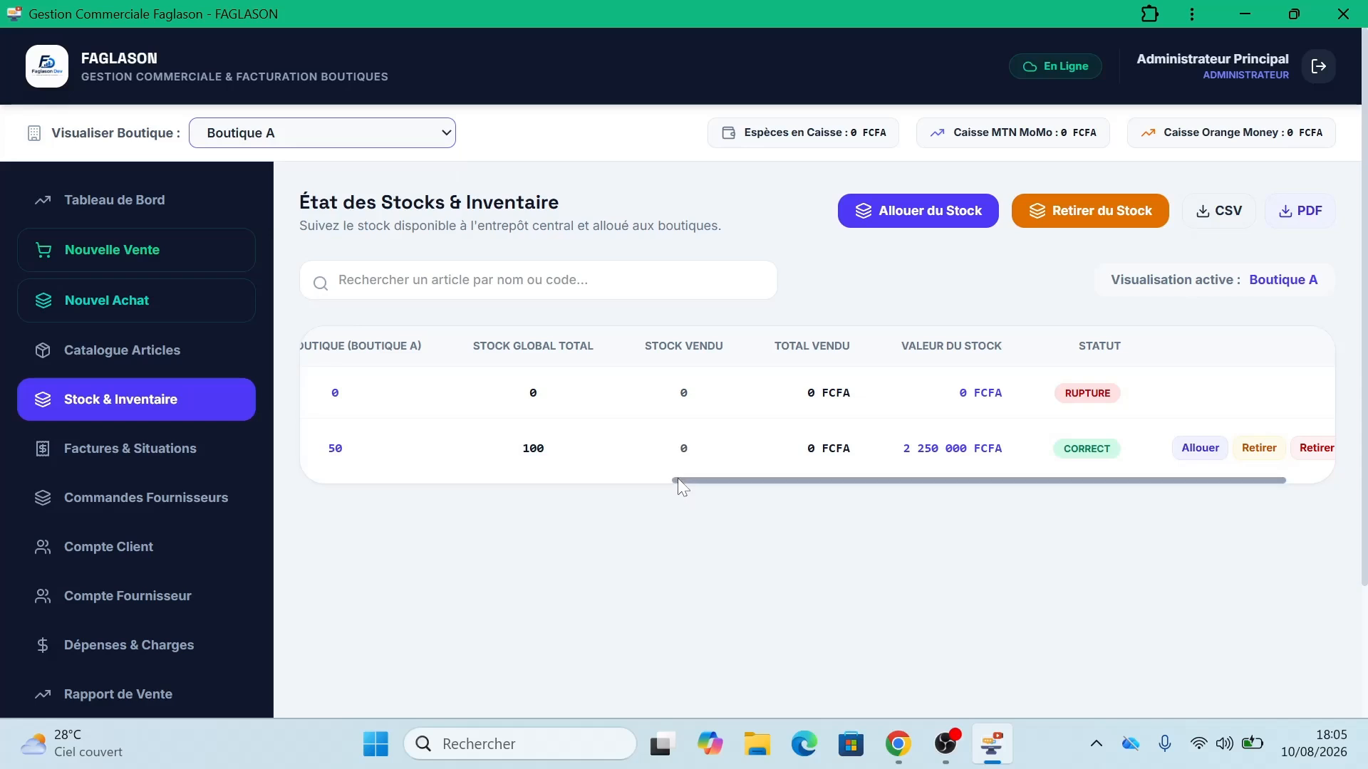
left_click_drag(677, 477, 259, 501)
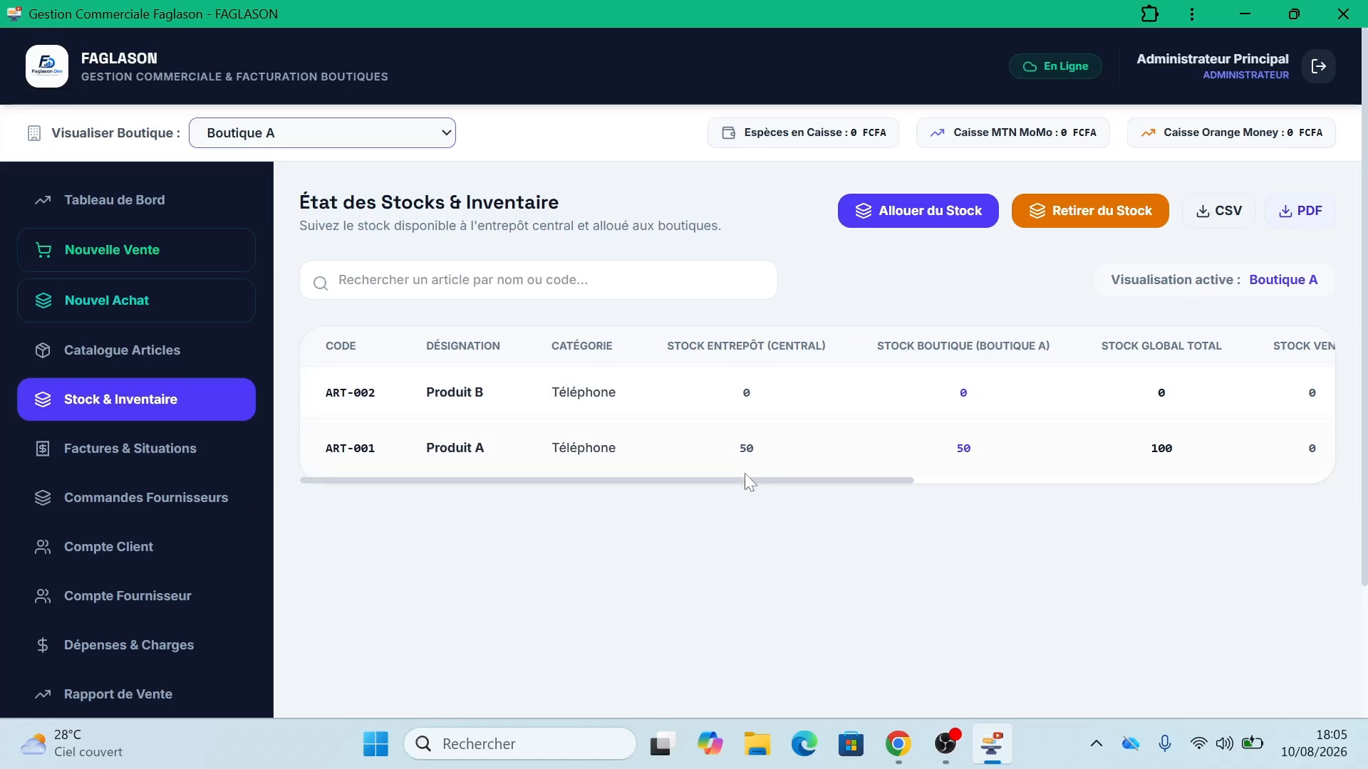
left_click_drag(745, 478, 894, 495)
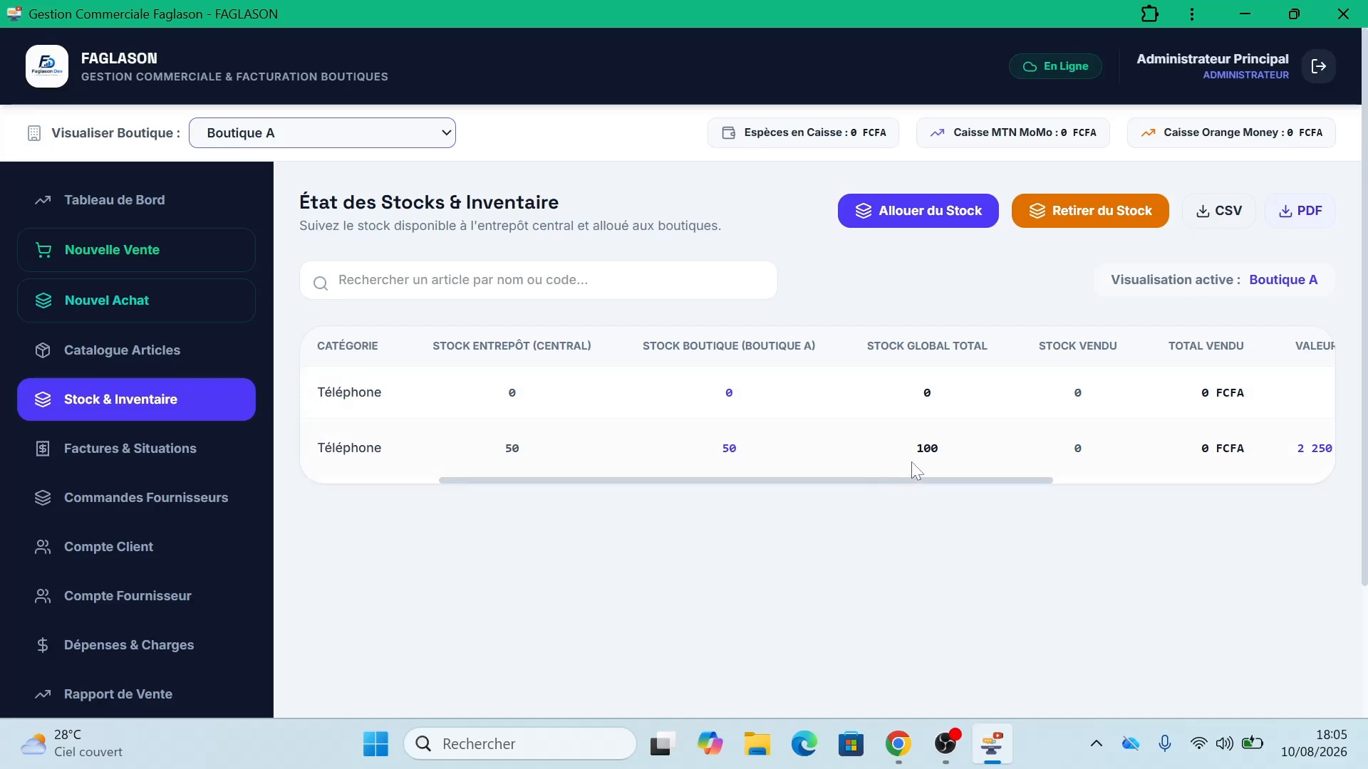
left_click_drag(908, 481, 956, 483)
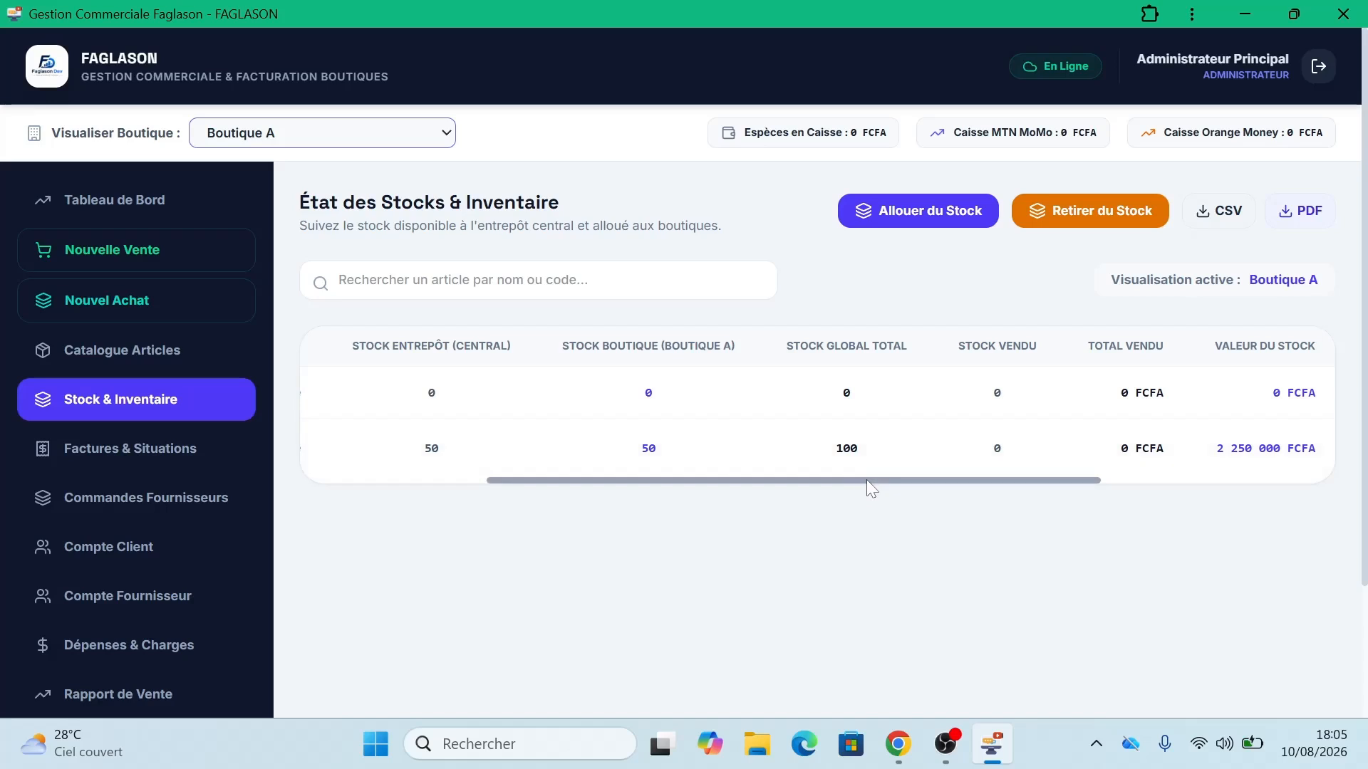
left_click_drag(866, 480, 1081, 484)
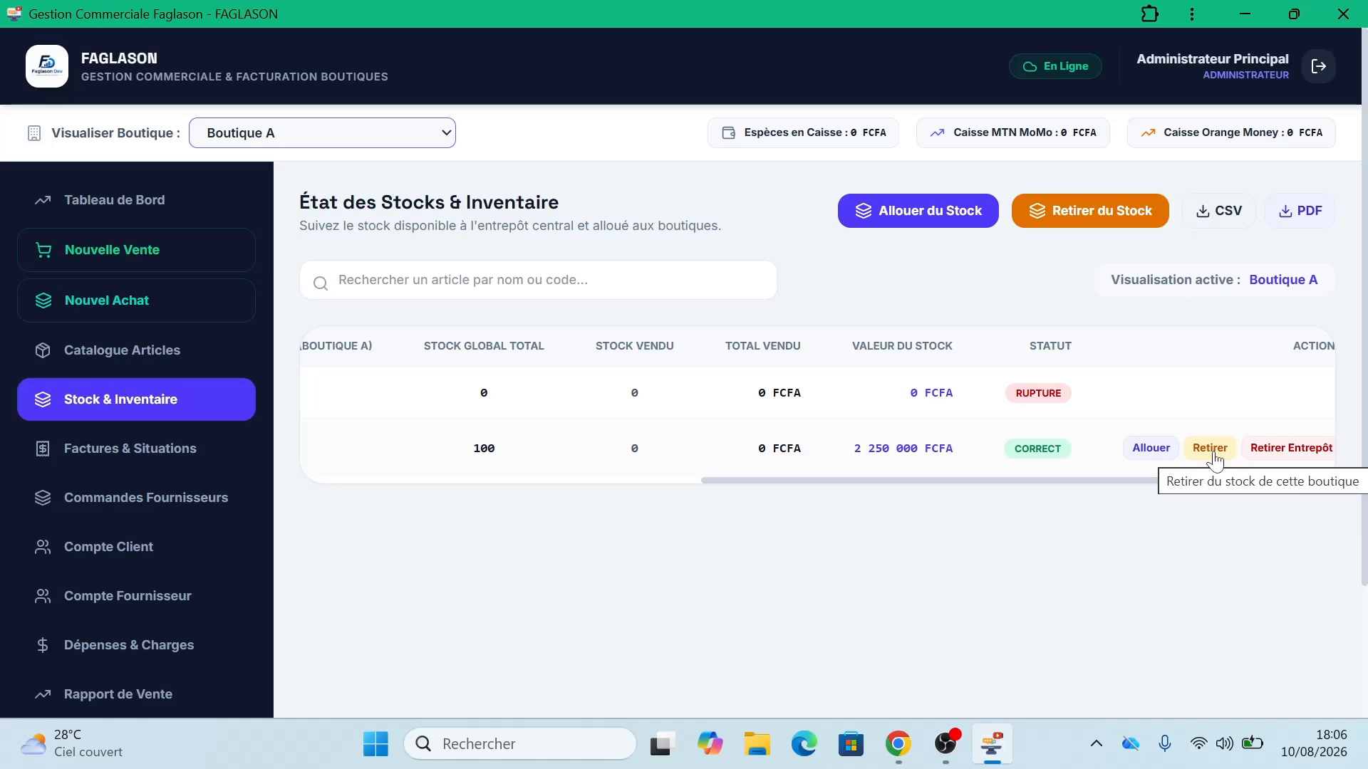
Step: Withdraw 10 units of Produit A from Boutique A as the source boutique
left_click(1209, 448)
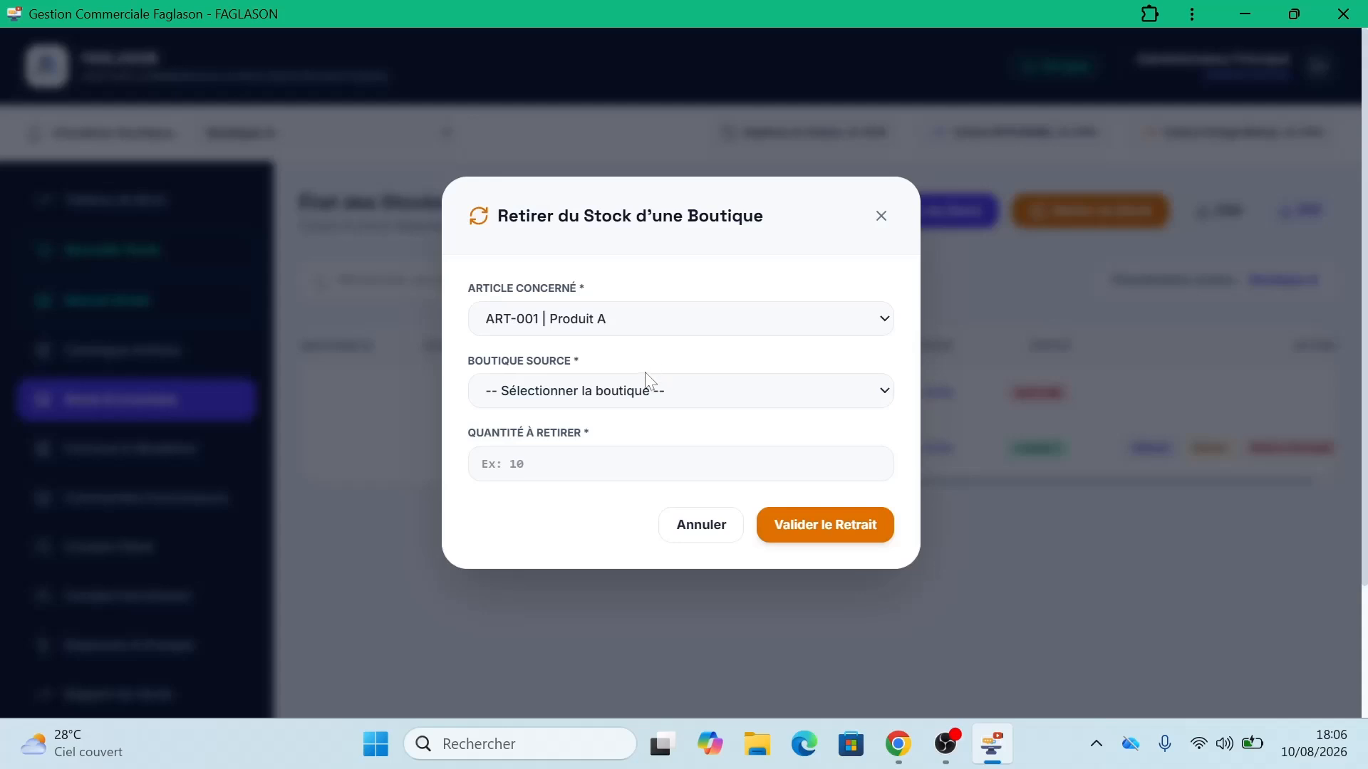
left_click(649, 391)
left_click(616, 473)
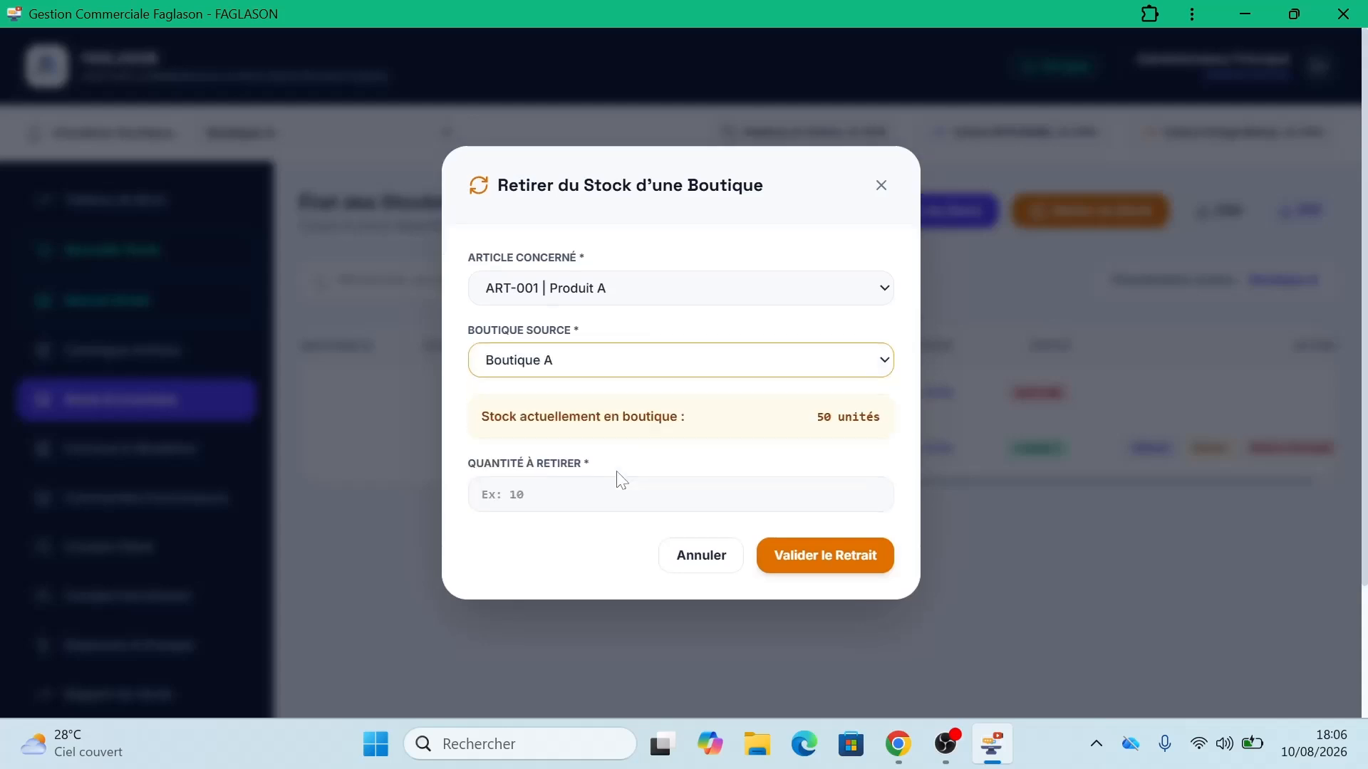
left_click(618, 494)
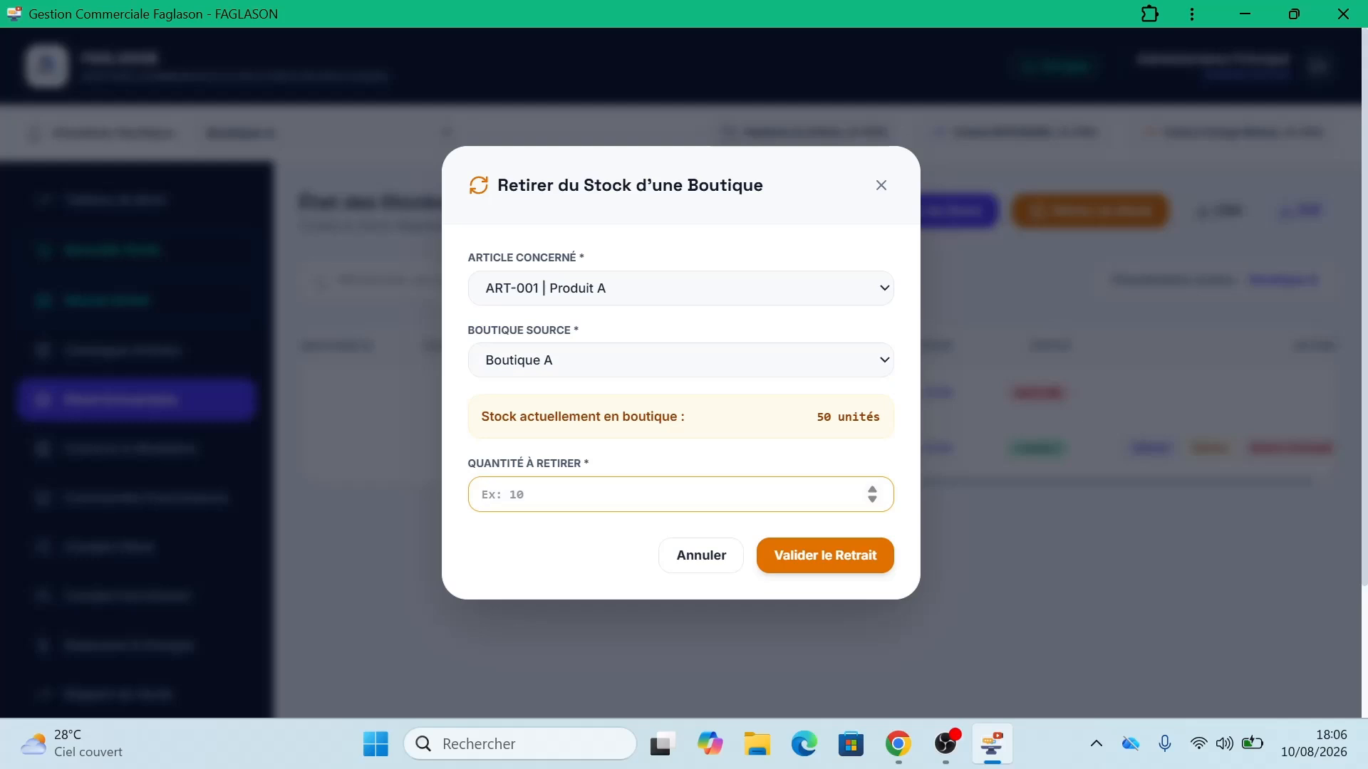
type("10")
left_click(824, 563)
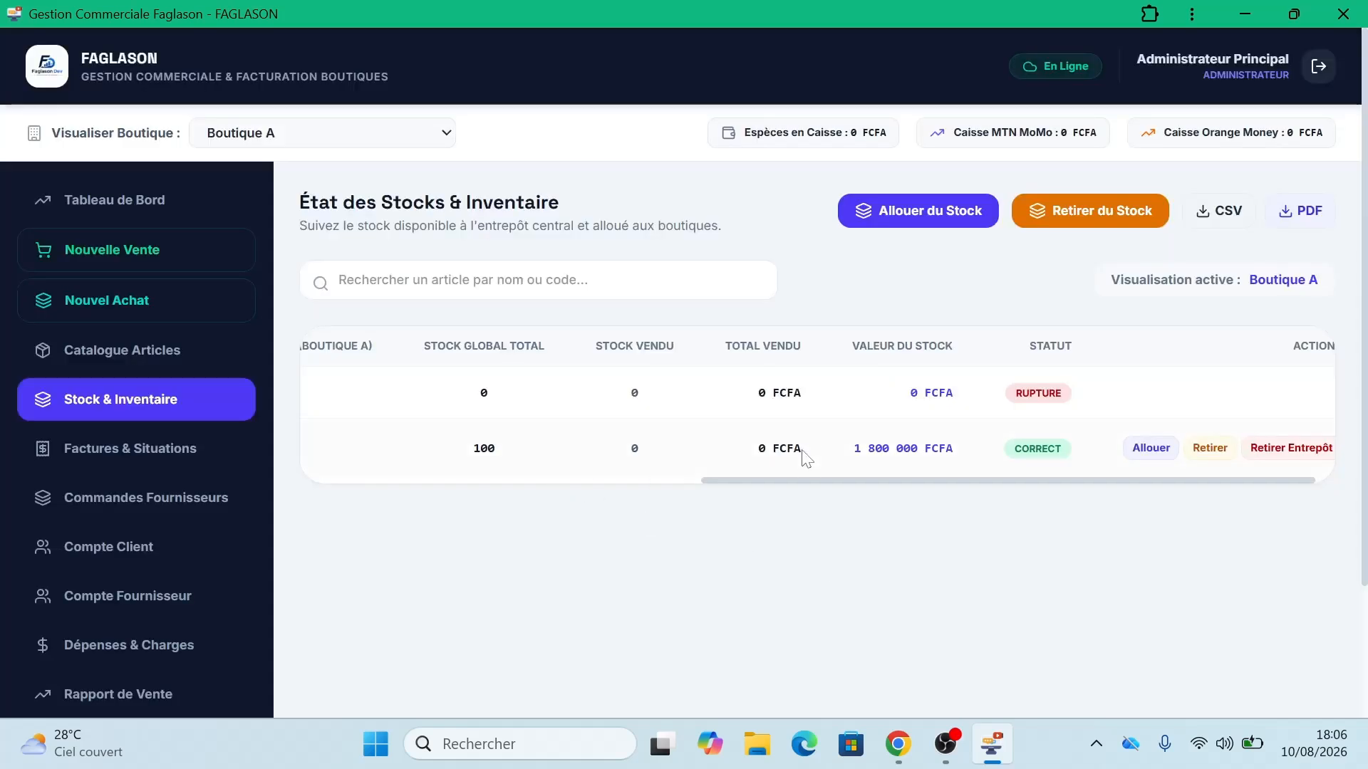
Step: Check the stock table: 40 units remain in Boutique A and 60 in central stock
left_click_drag(797, 479, 401, 514)
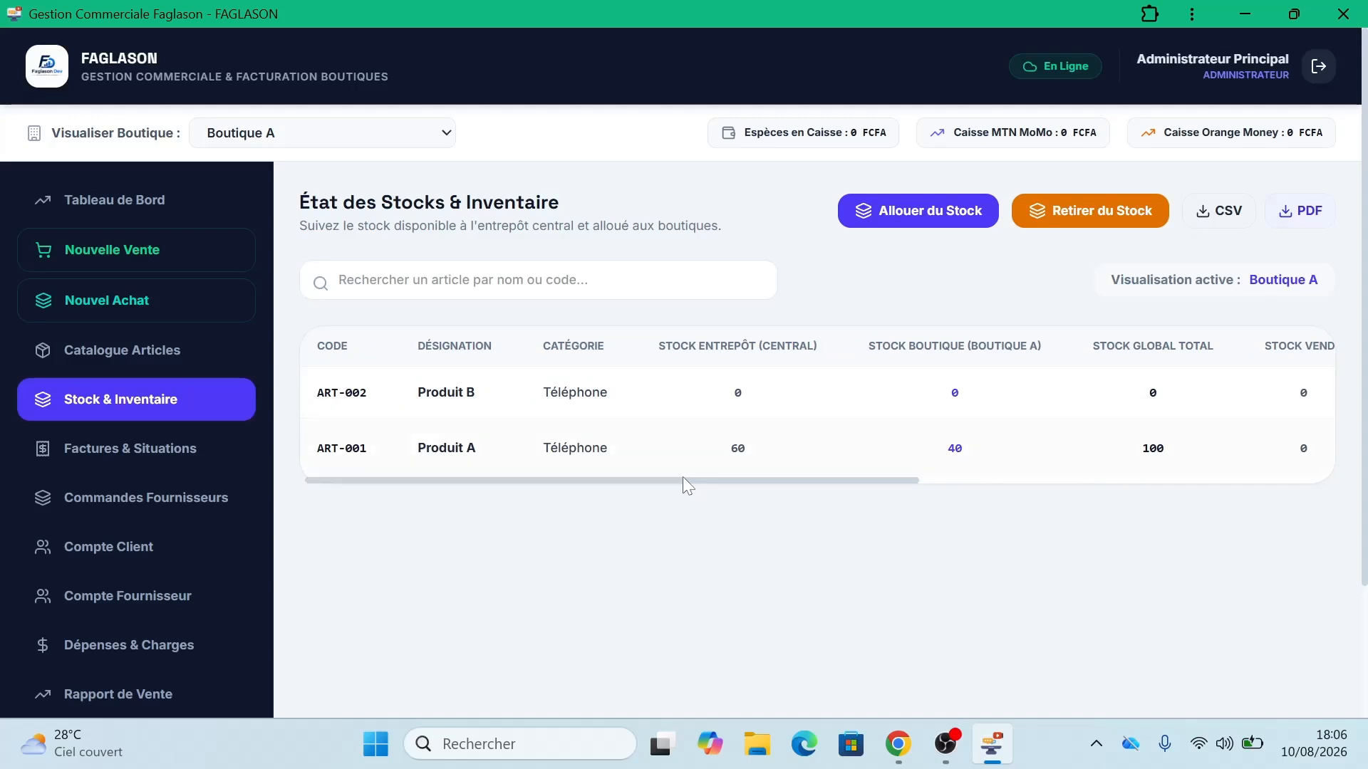
left_click_drag(682, 476, 686, 478)
left_click(903, 634)
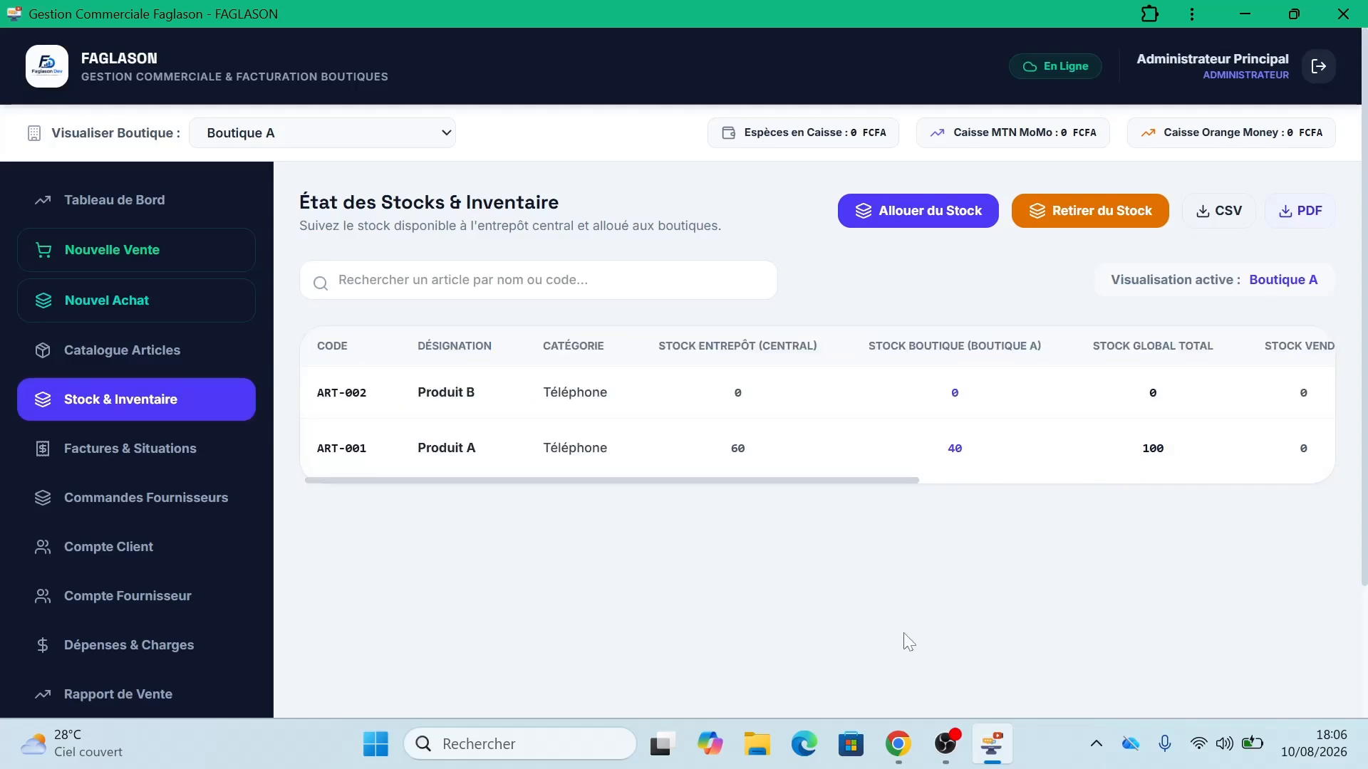
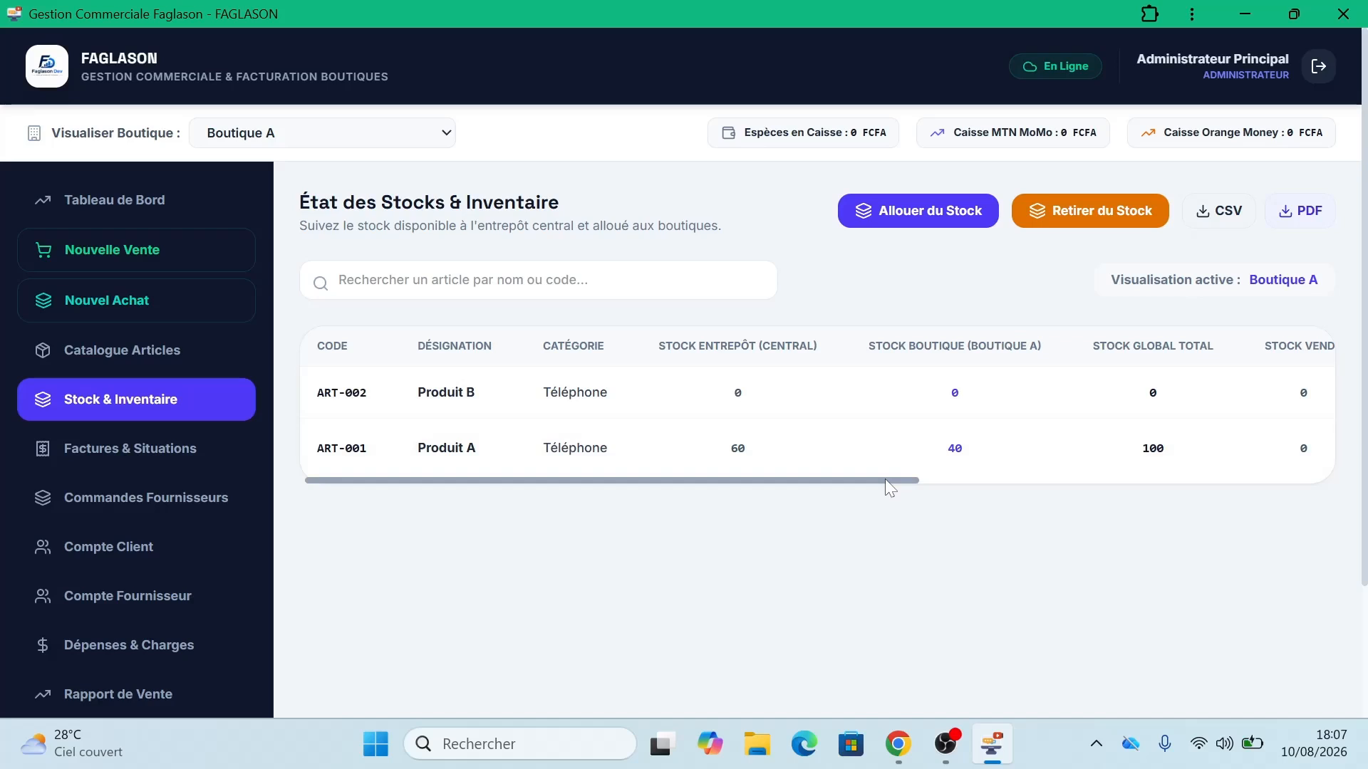
Step: Return to Boutique A's dashboard showing 40 stock units and 0 FCFA revenue
left_click_drag(885, 479, 817, 478)
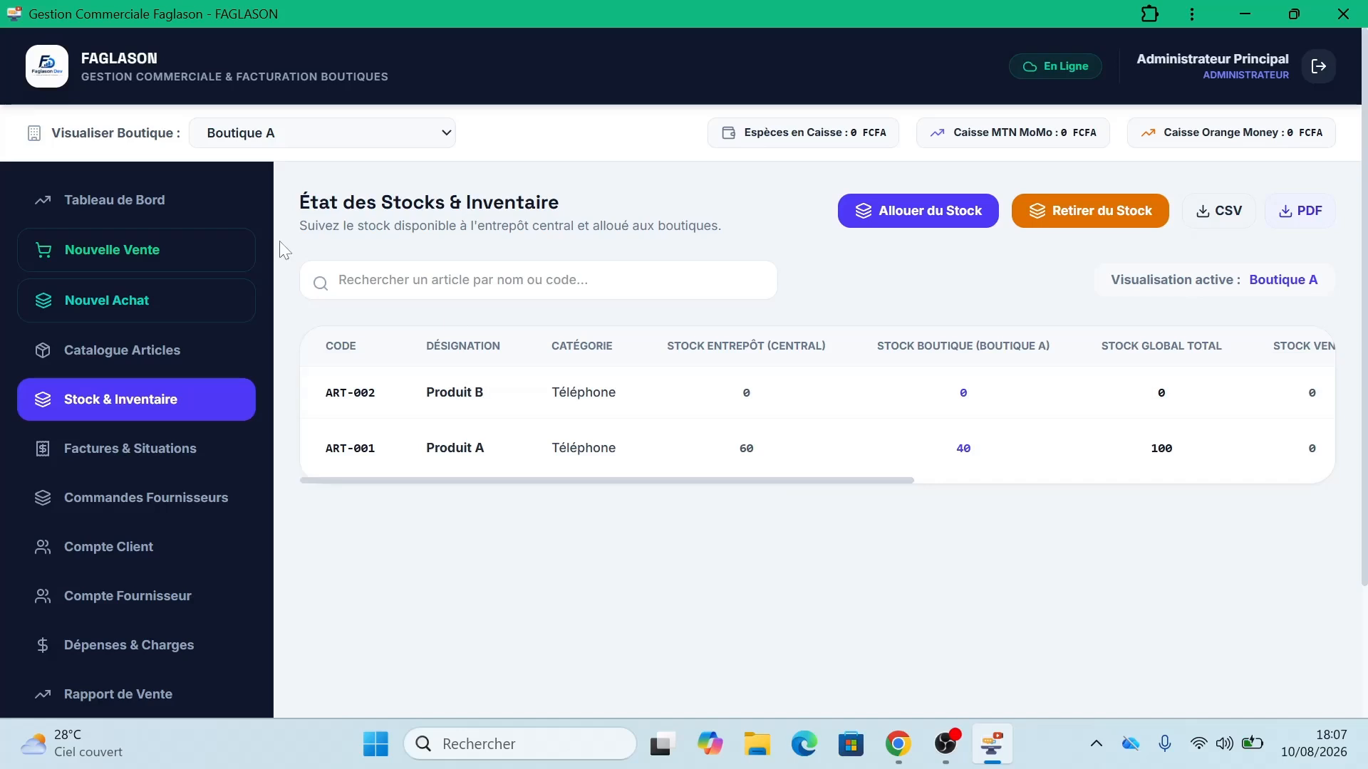
left_click(117, 206)
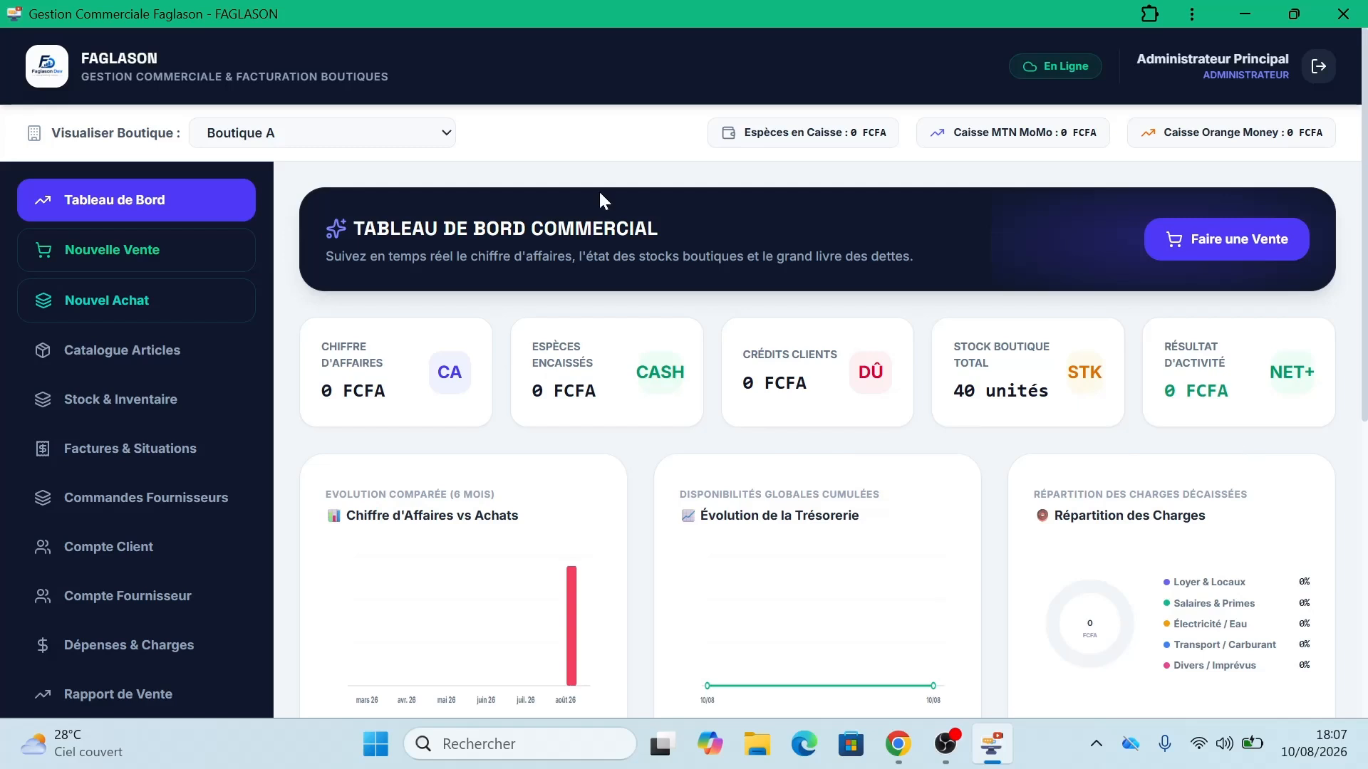
left_click(416, 136)
left_click(392, 162)
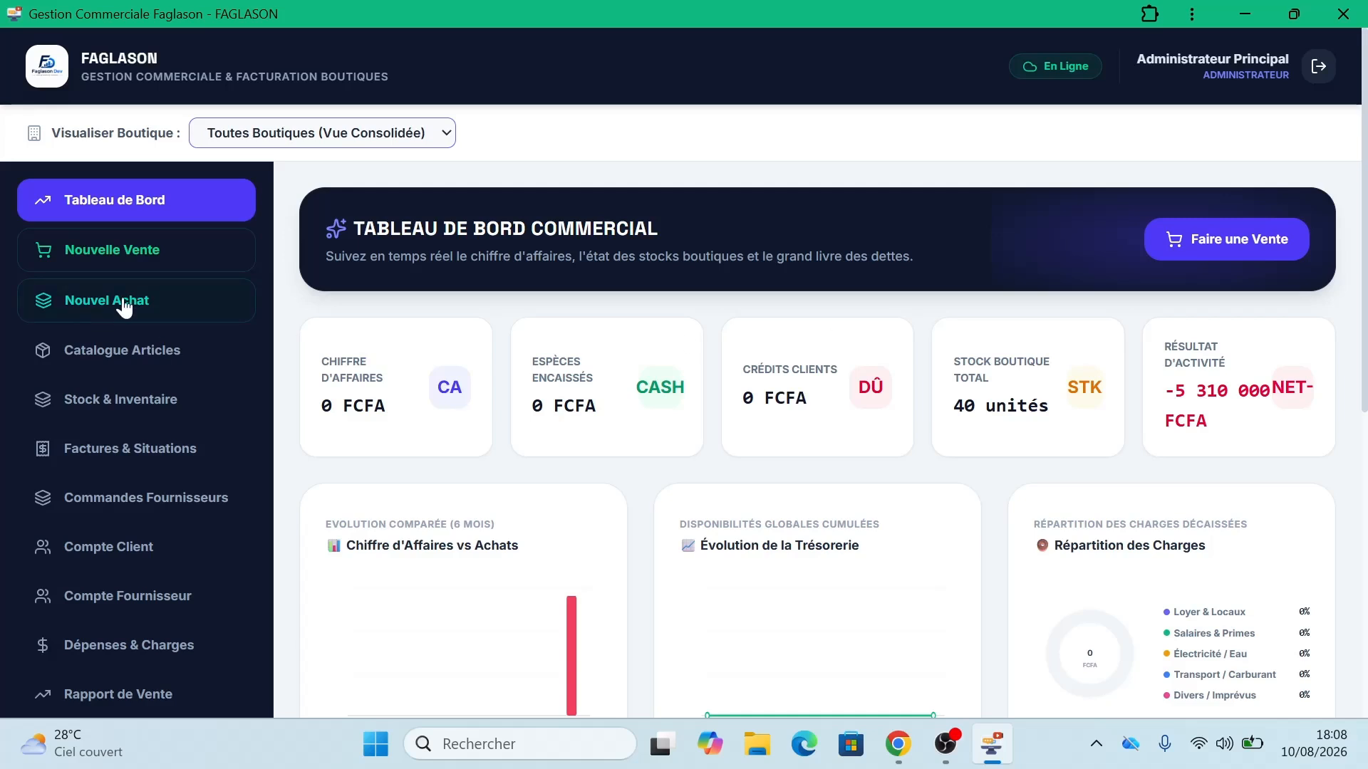
left_click(349, 138)
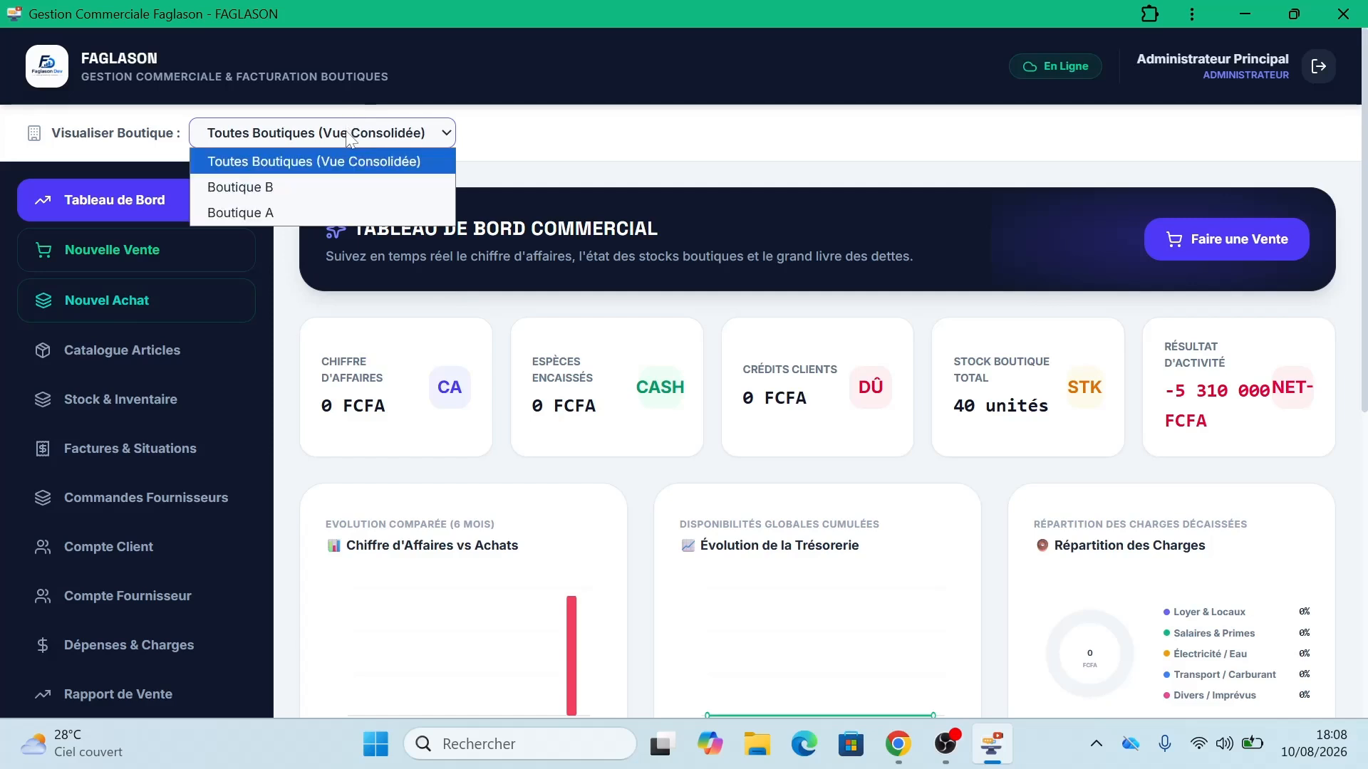
left_click(308, 211)
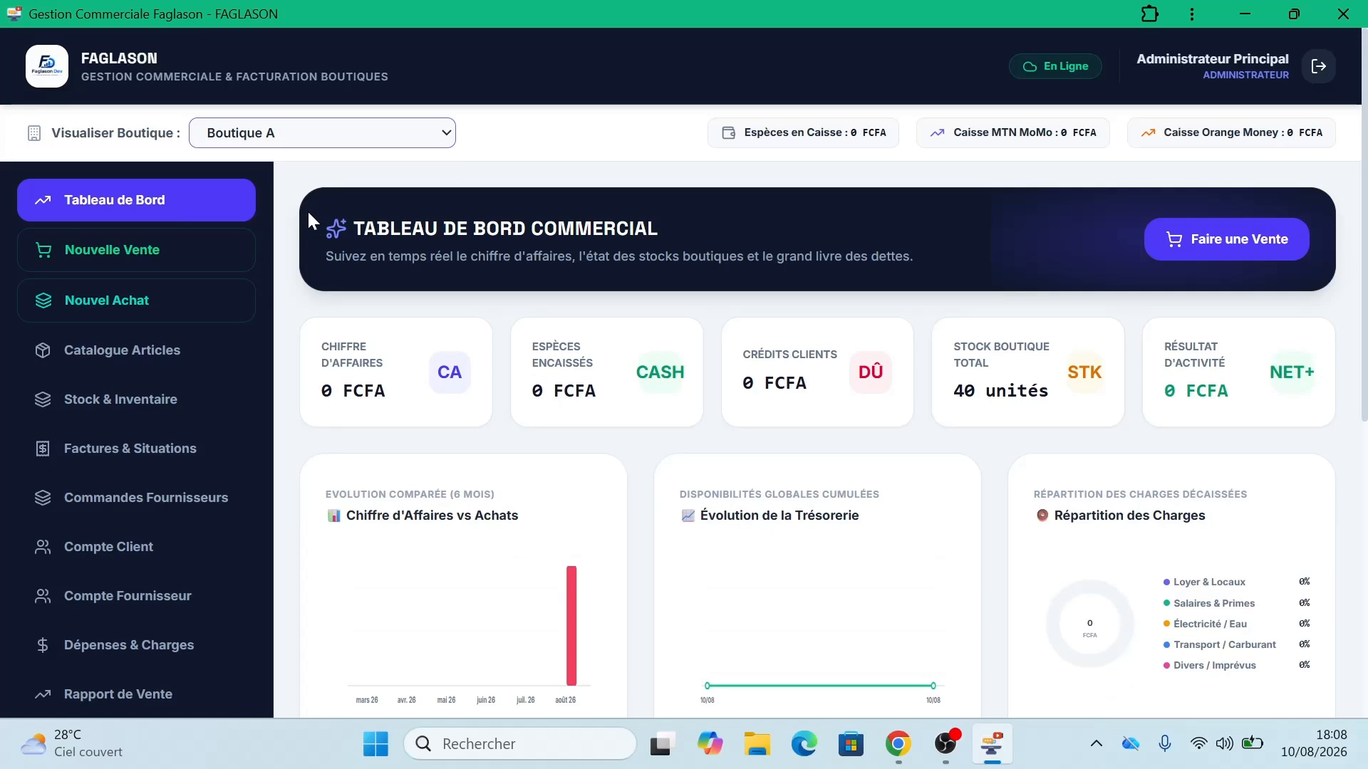
Step: Load the FAGLASON web app at ets-idms.web.app in a new Chrome tab
left_click(899, 745)
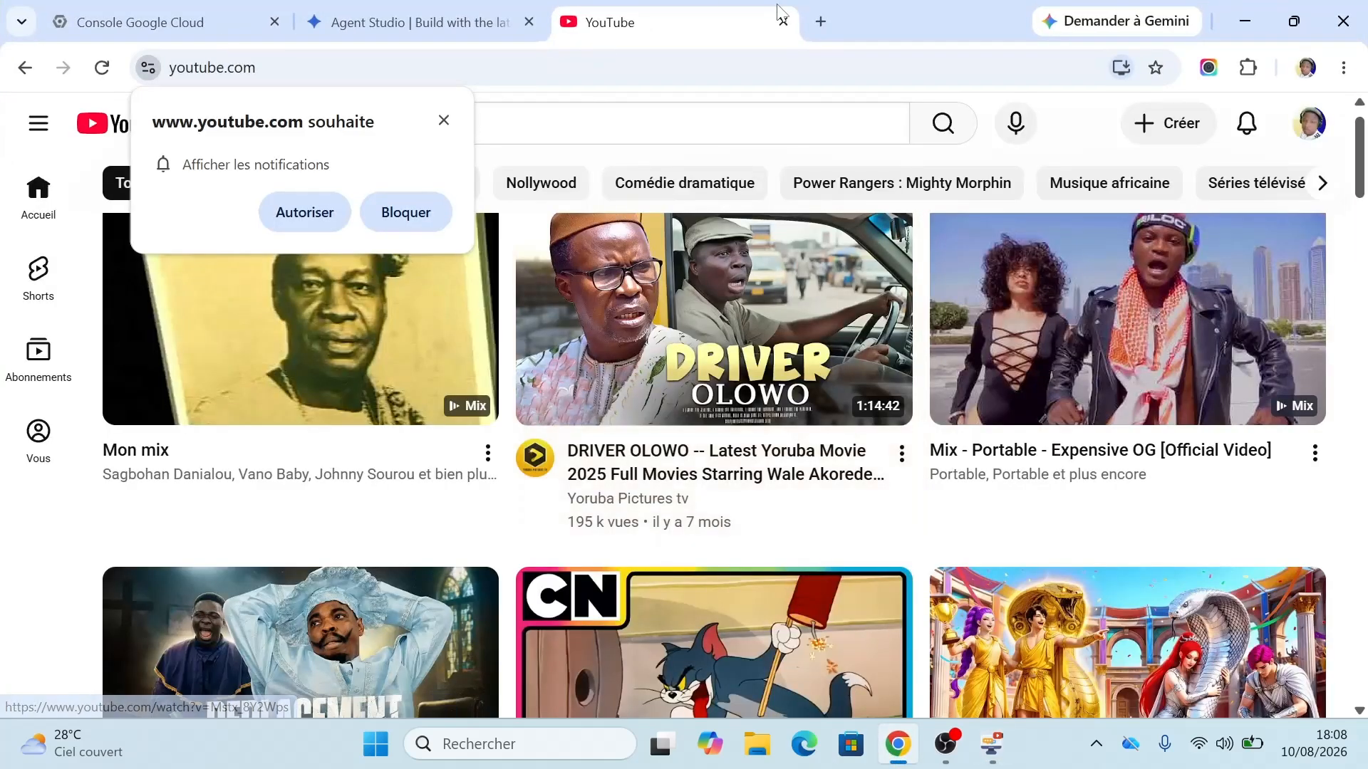
left_click(820, 22)
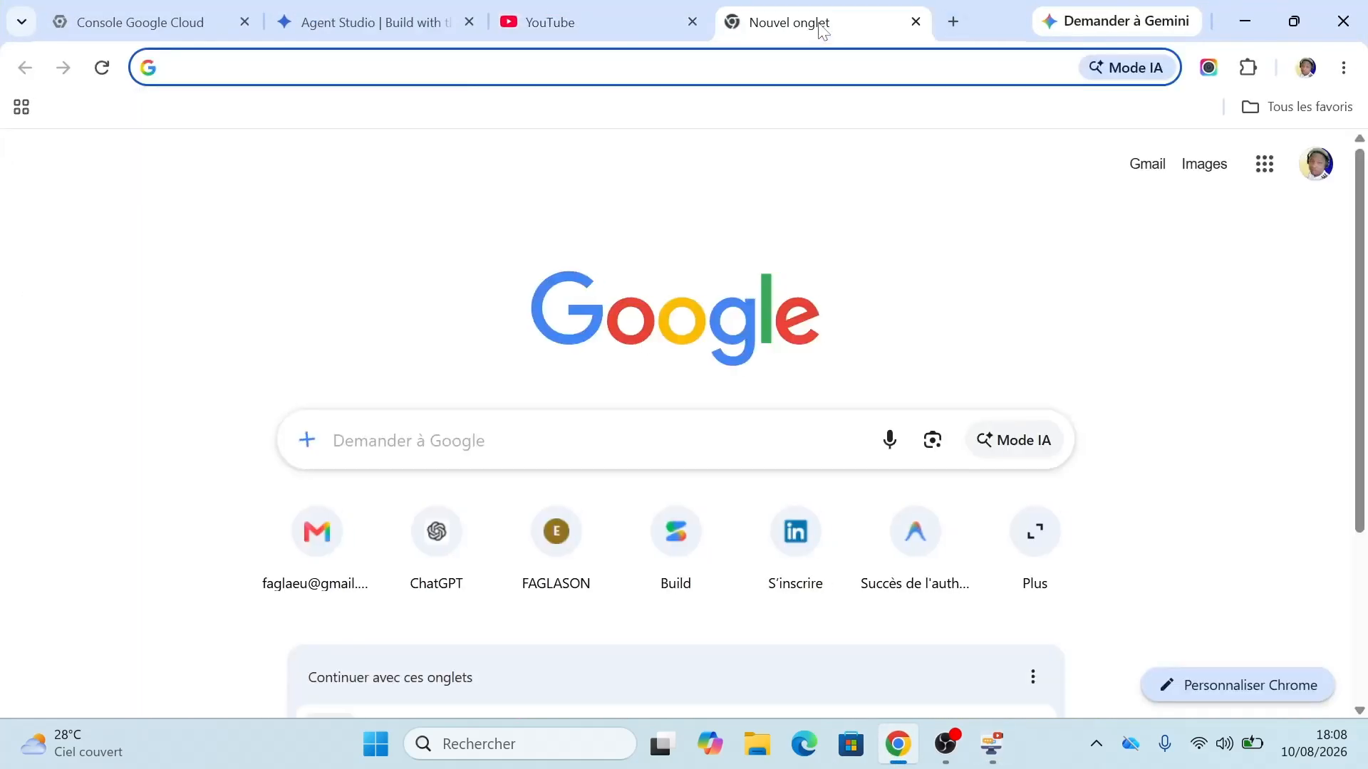
type("F")
key("BackSpace")
type("et")
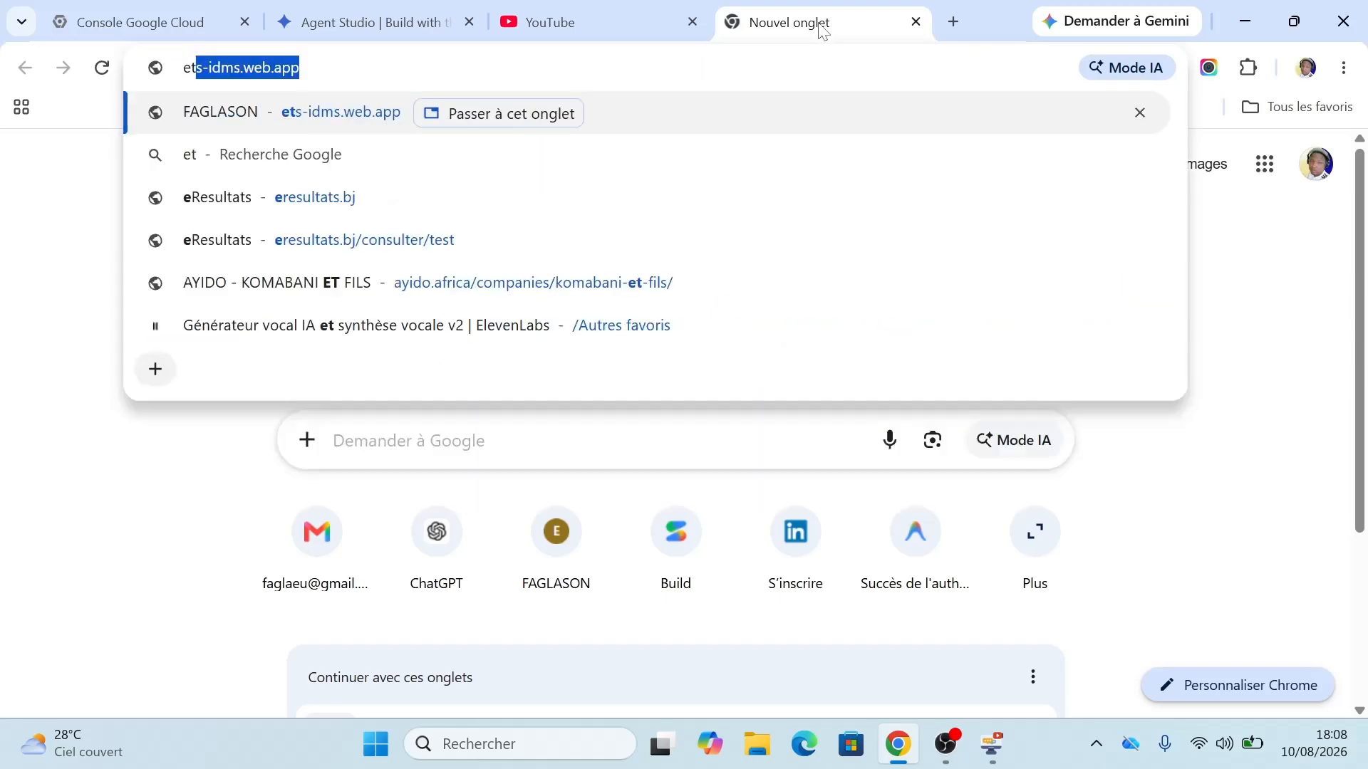
key("Return")
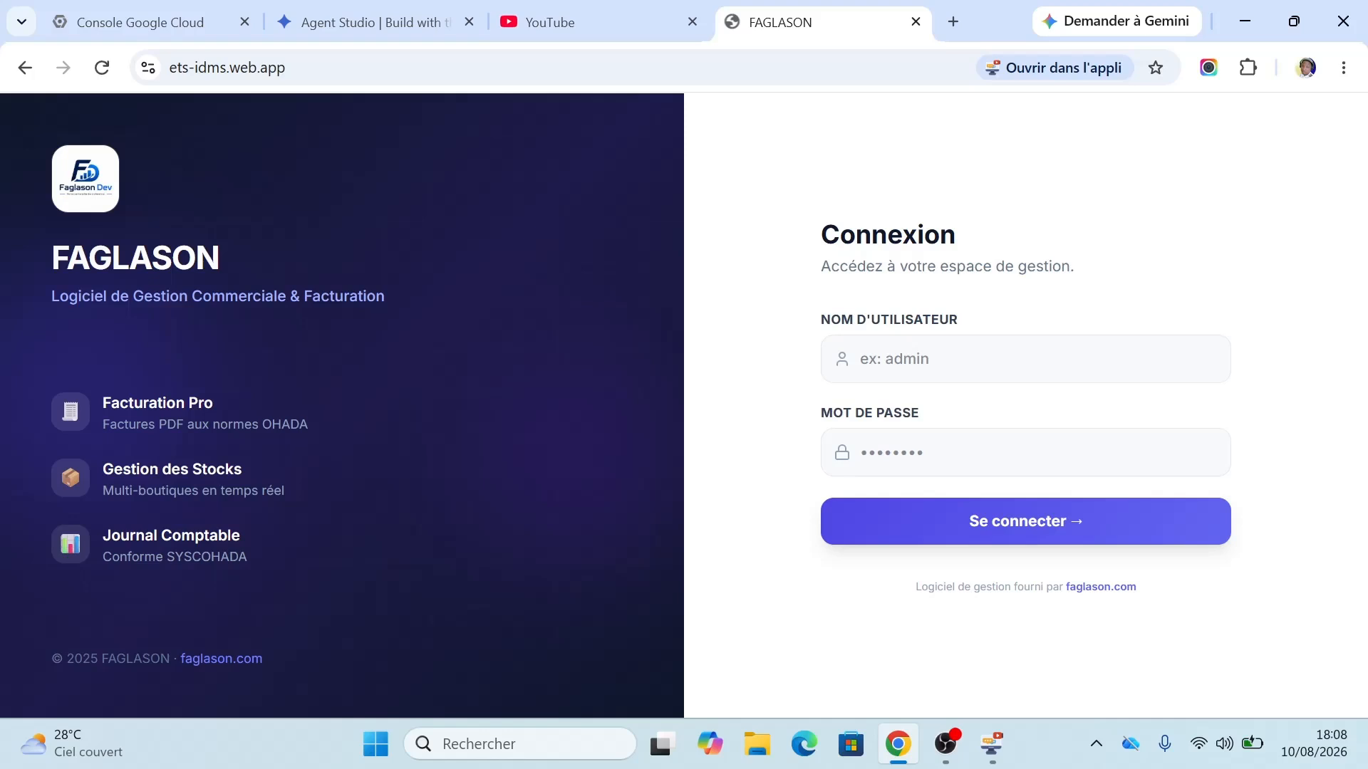
Step: Log into the web app with the operator's username and password
left_click(1026, 358)
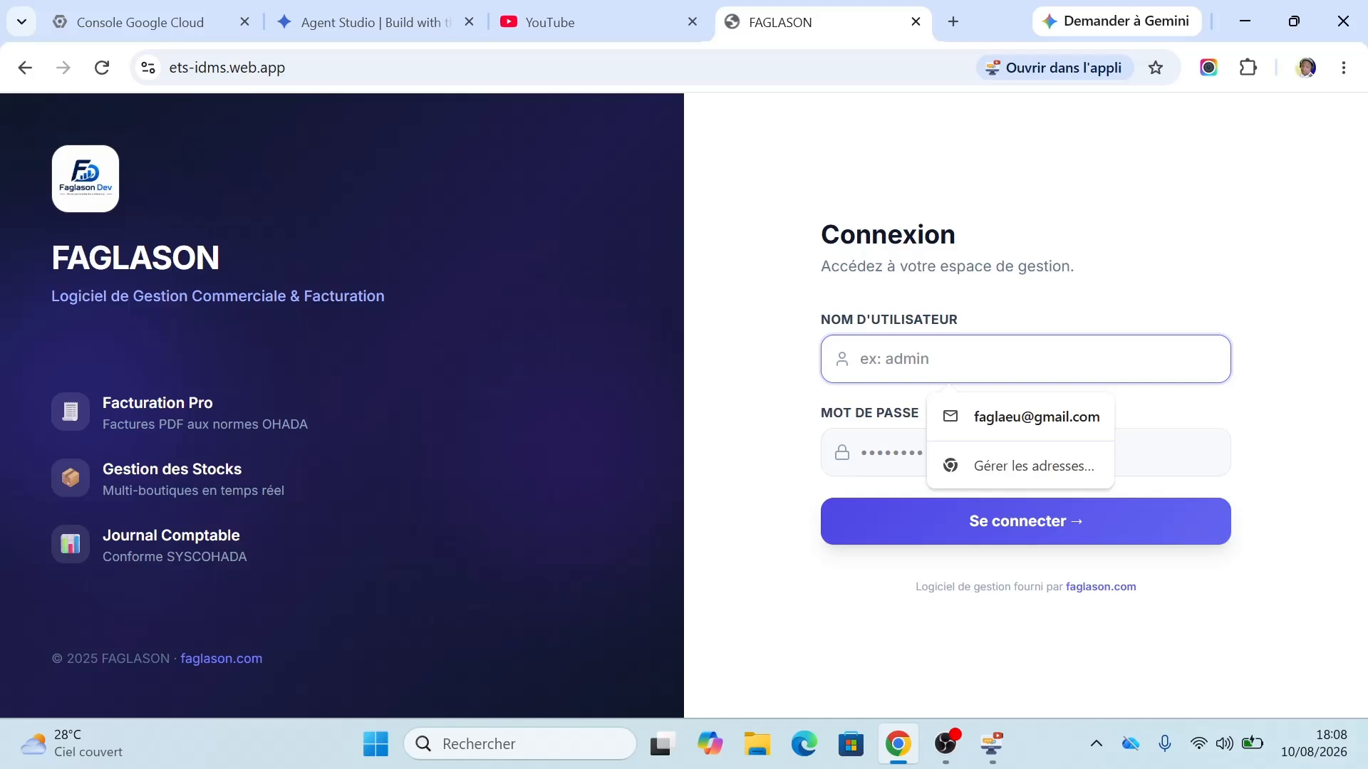
type("fatou")
key("Tab")
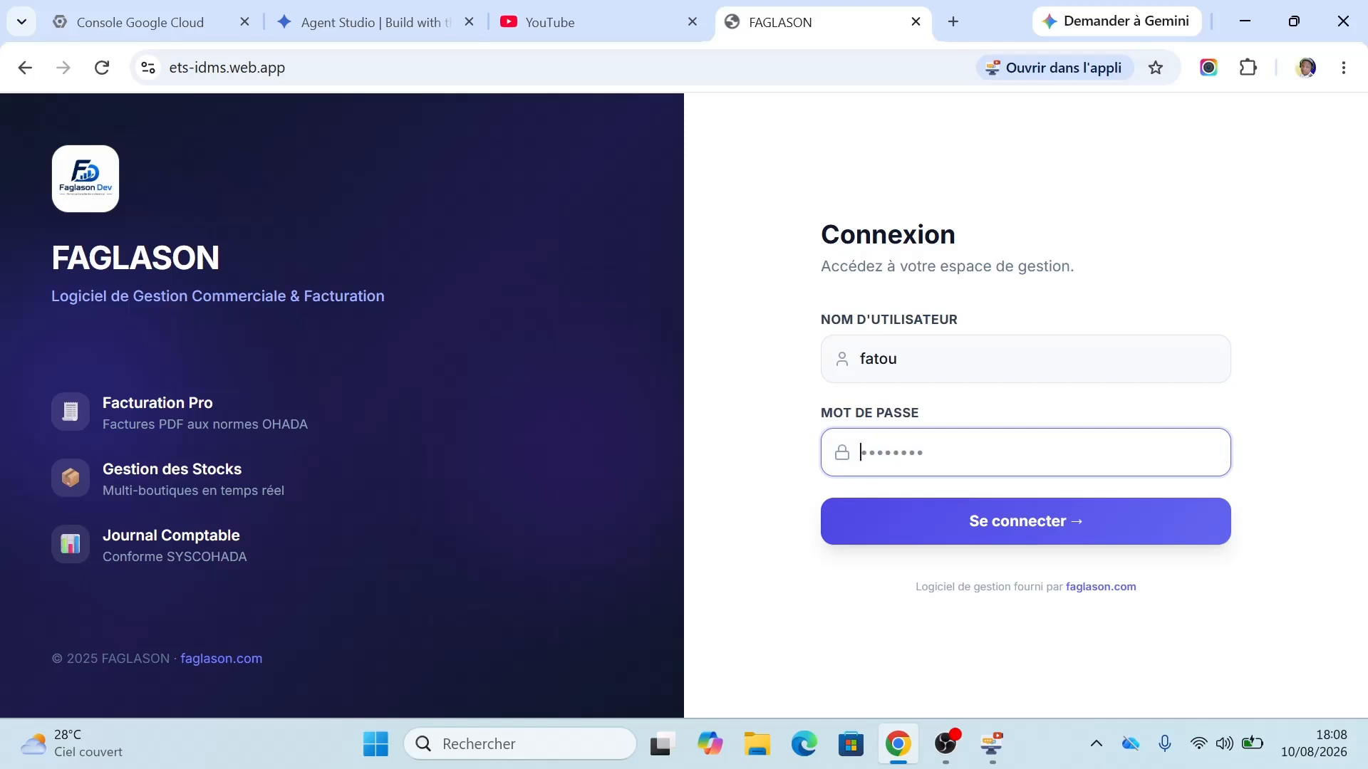
type("••••••")
left_click(899, 531)
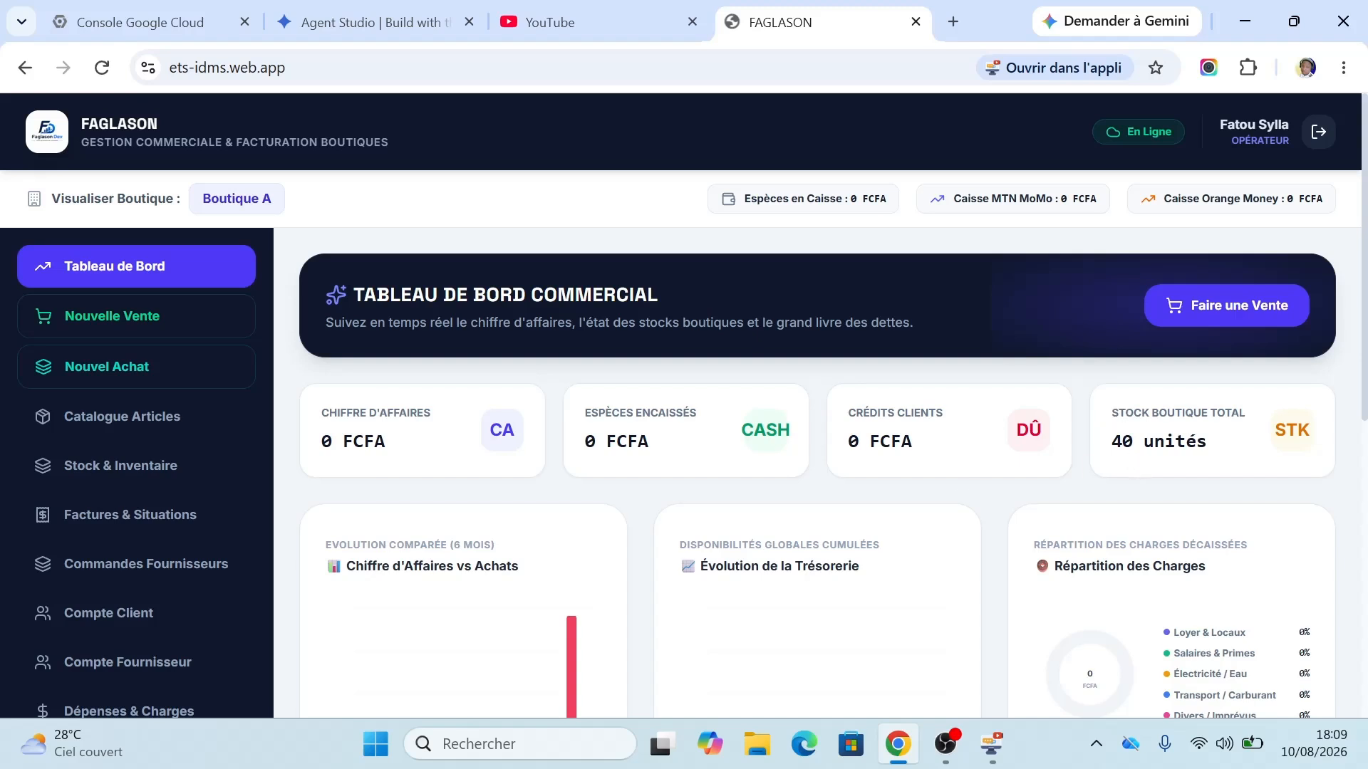
Step: Add 5 units of Produit A (ART-001) to a new sale's cart, 472 000 FCFA with VAT
double_click(1137, 442)
left_click(1138, 442)
left_click(129, 319)
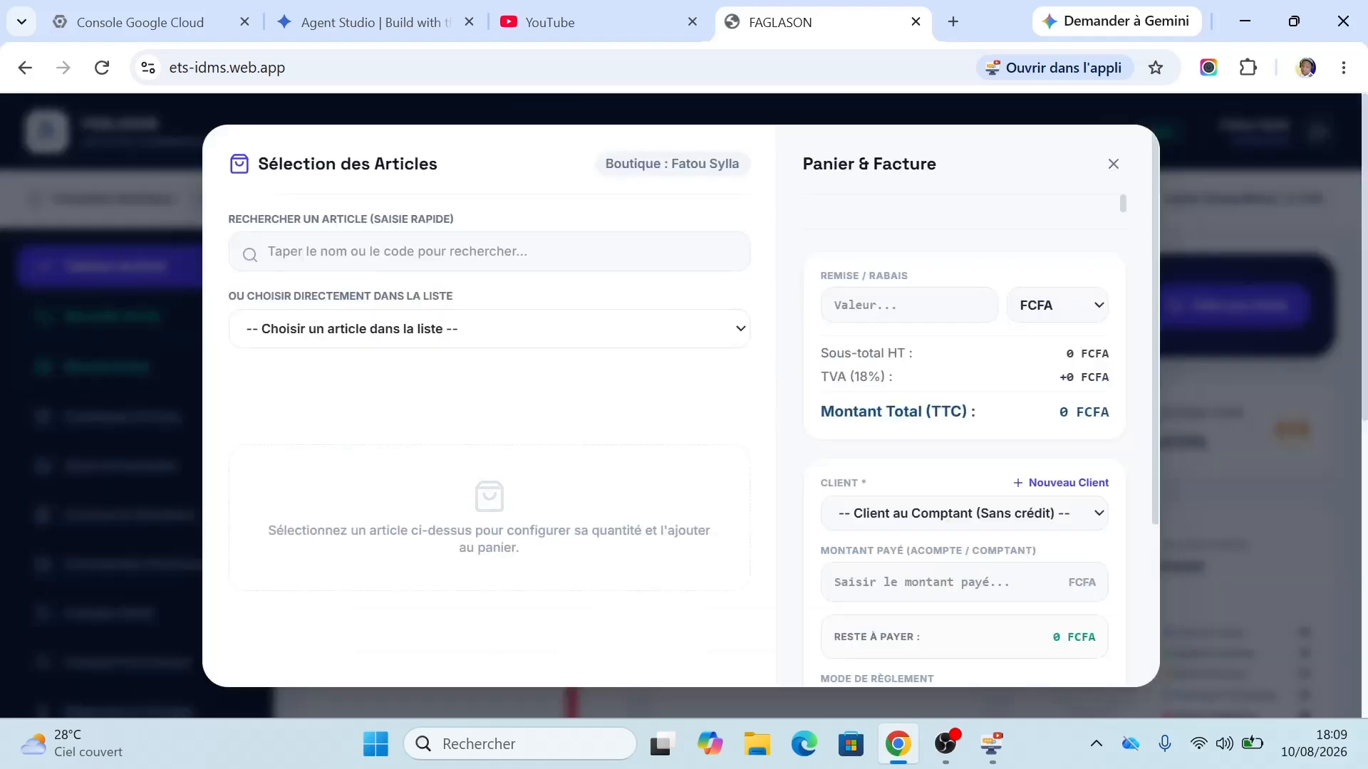
left_click(410, 345)
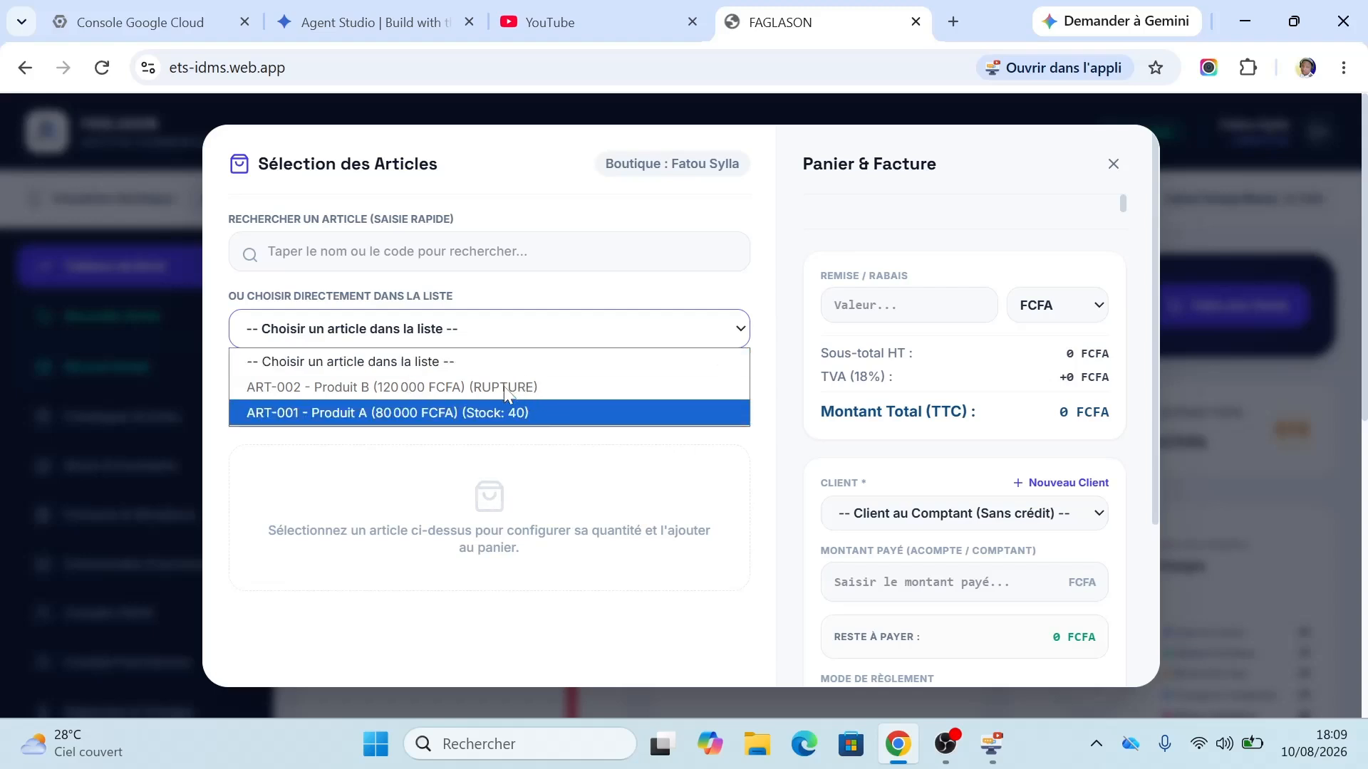
left_click(475, 413)
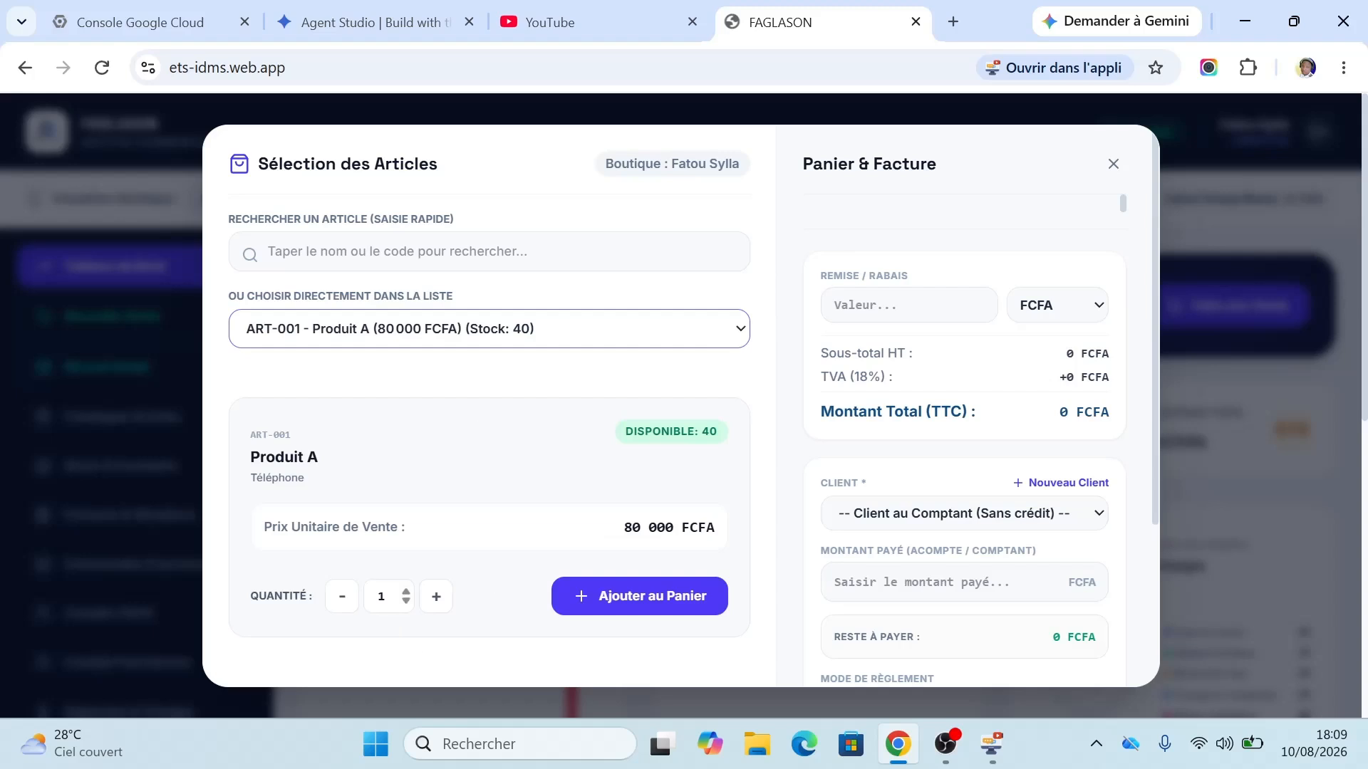
left_click(383, 597)
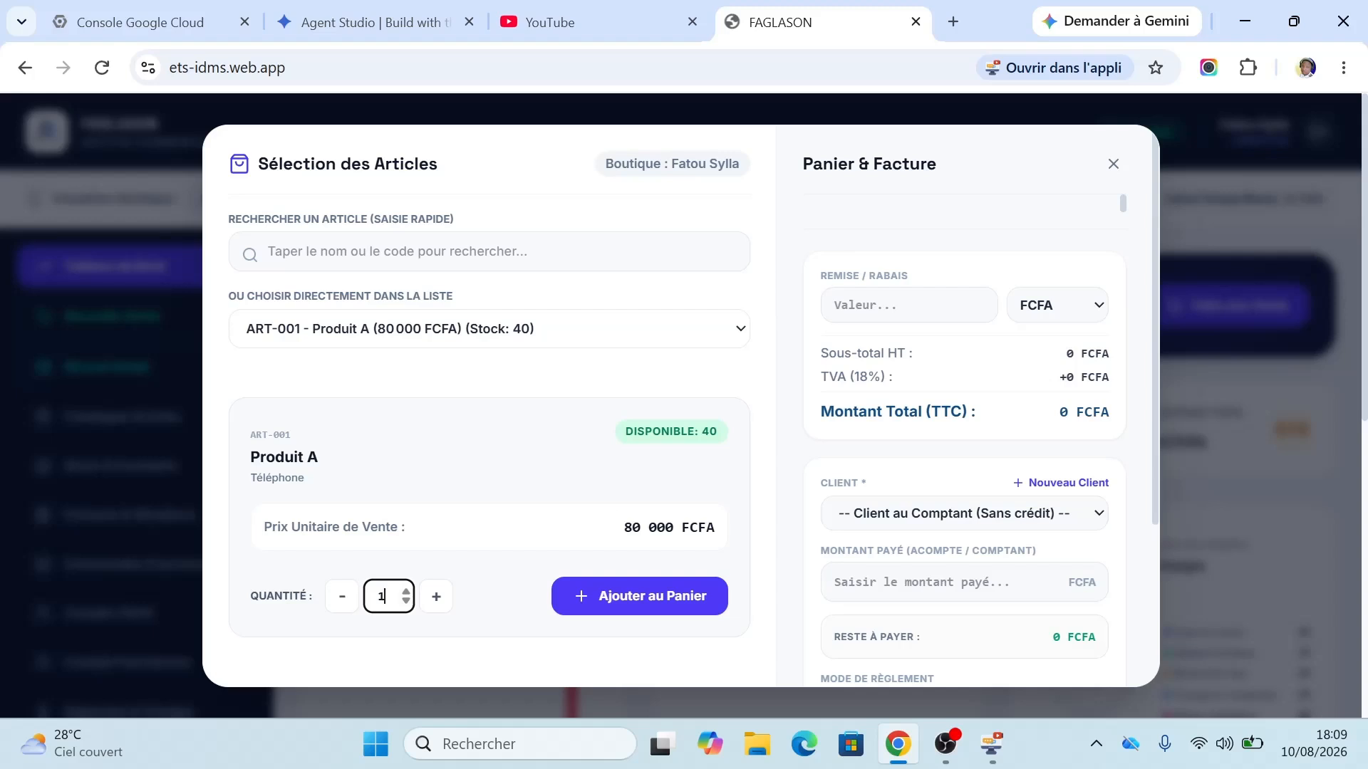
key("Home")
key("shift+End")
type("5")
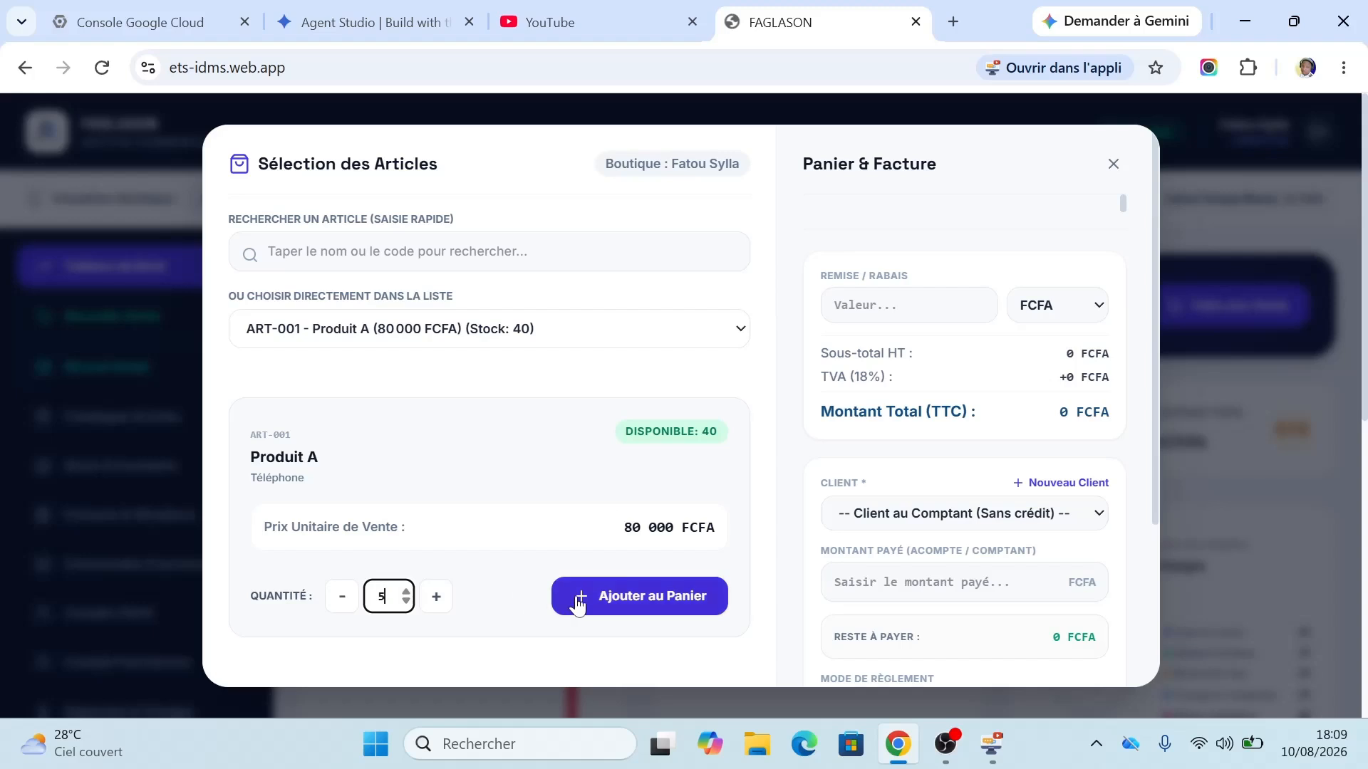
left_click(578, 605)
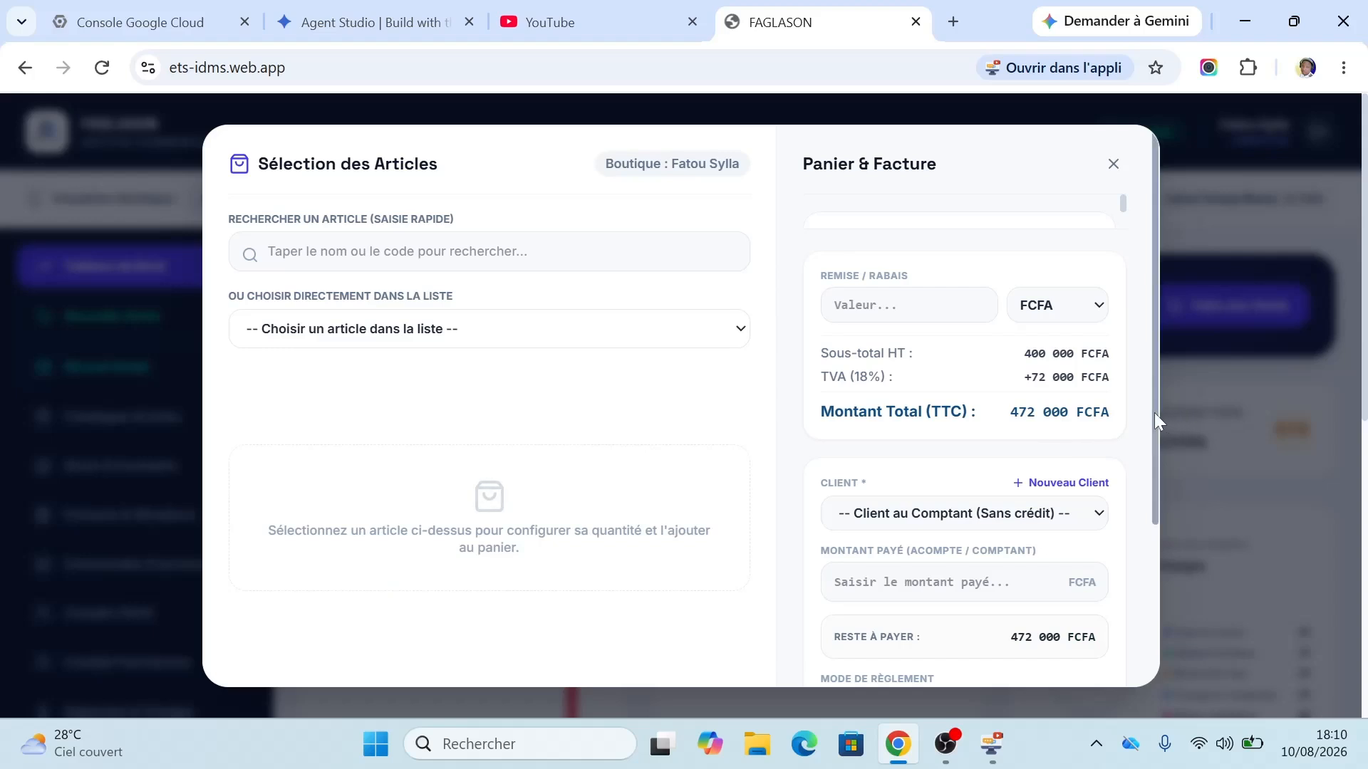
Step: Create client 'Client 1' with a phone number and attach them to the sale
left_click(1082, 487)
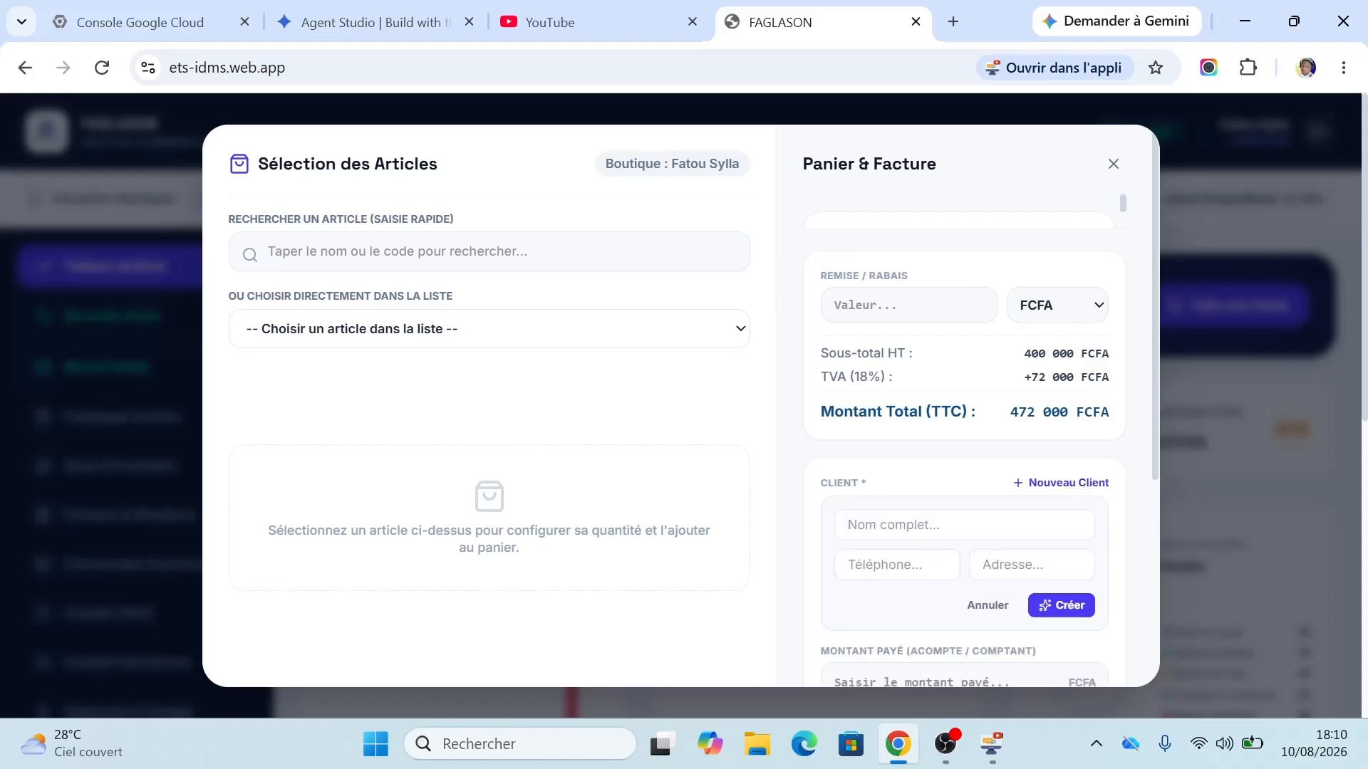
left_click(964, 525)
type("C")
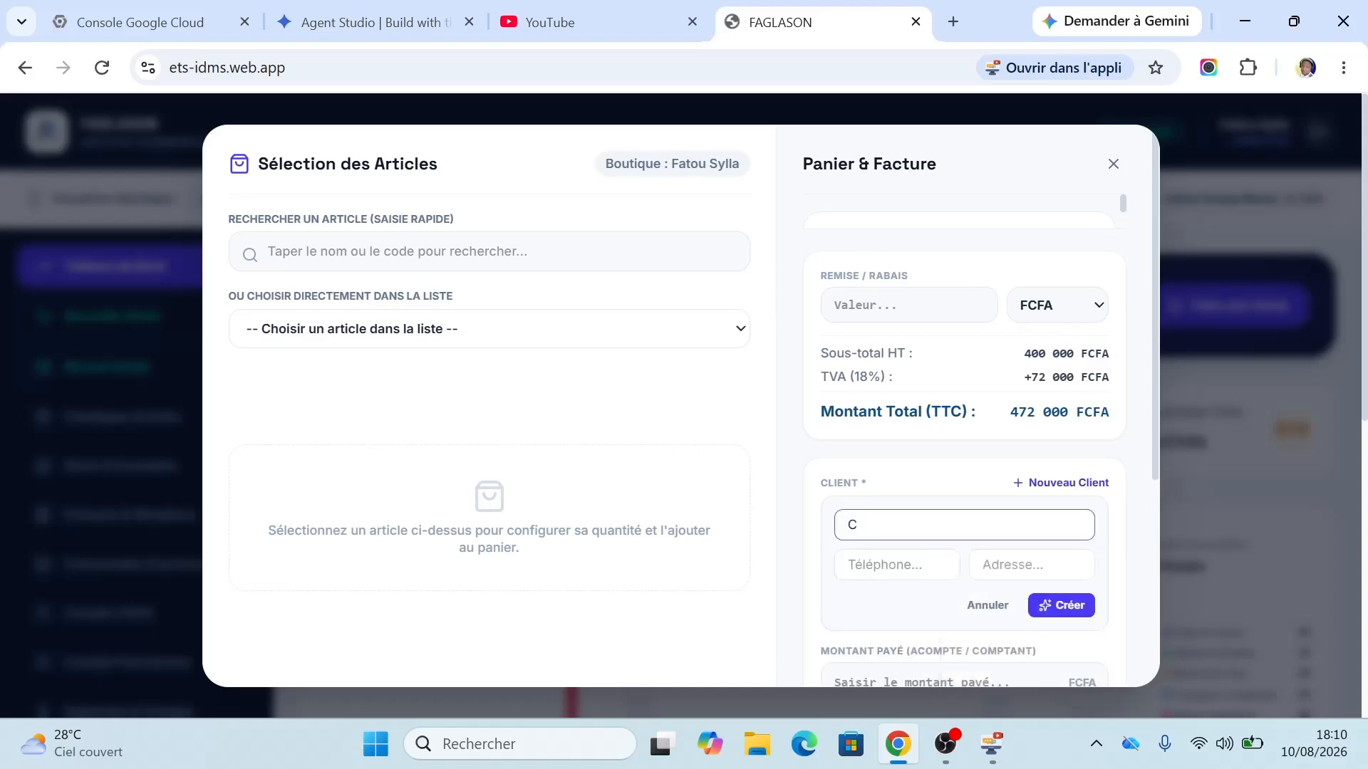
type("lient 1")
key("Tab")
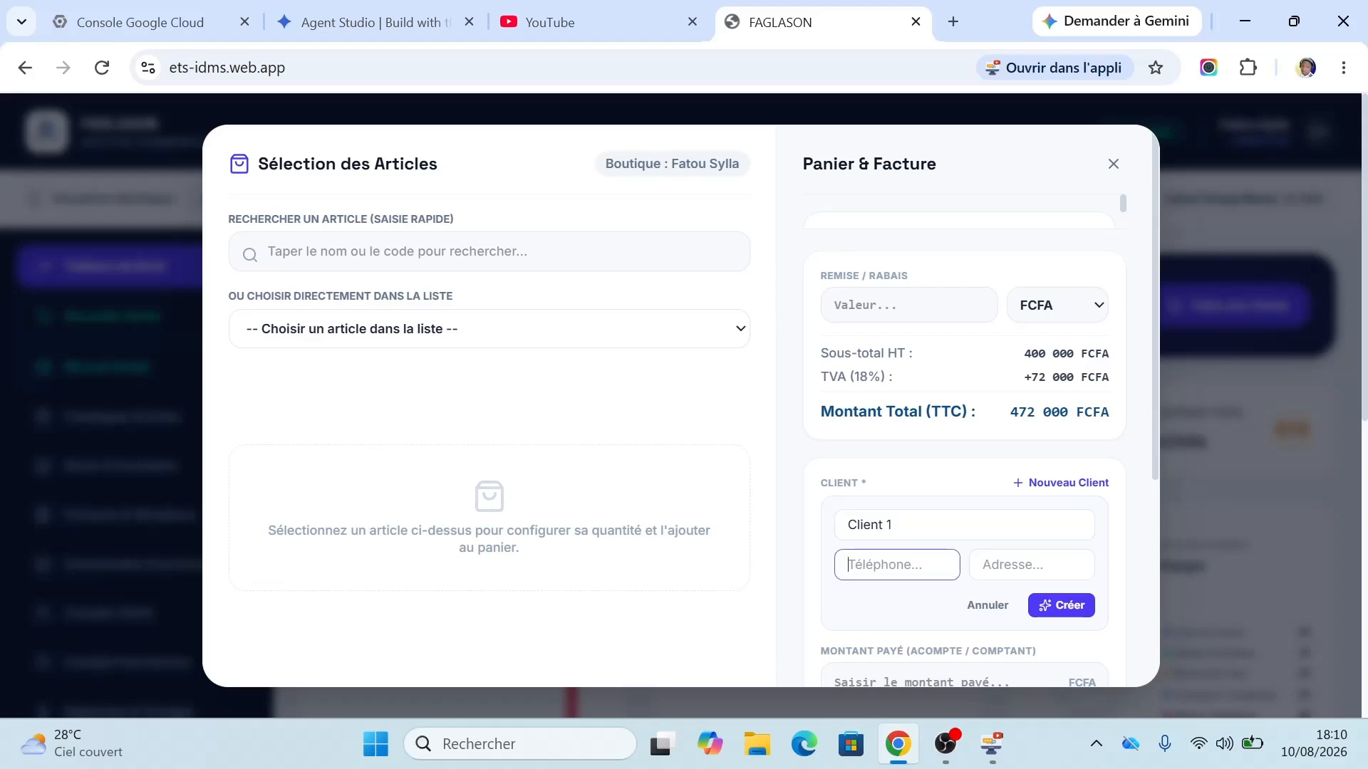
type("+22990000000")
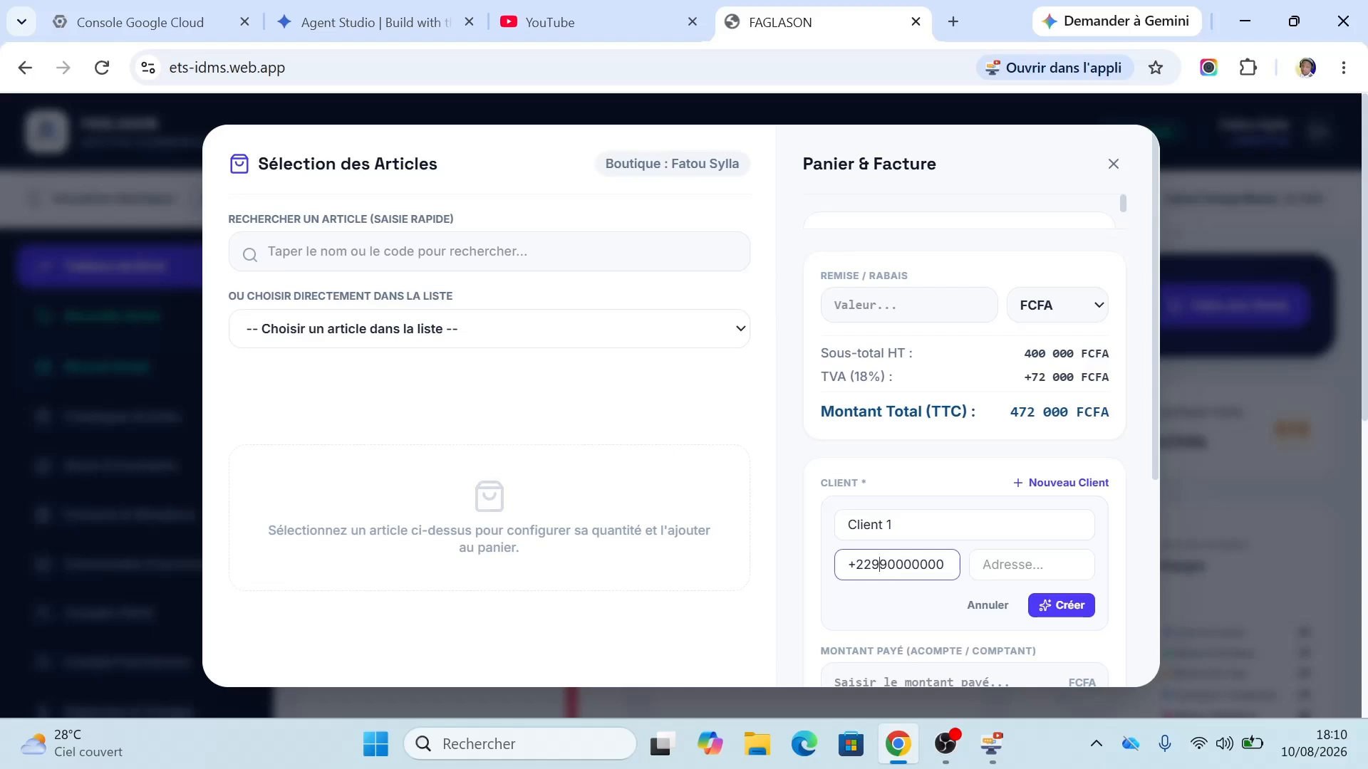
key("shift+Right")
type("01")
left_click(1062, 608)
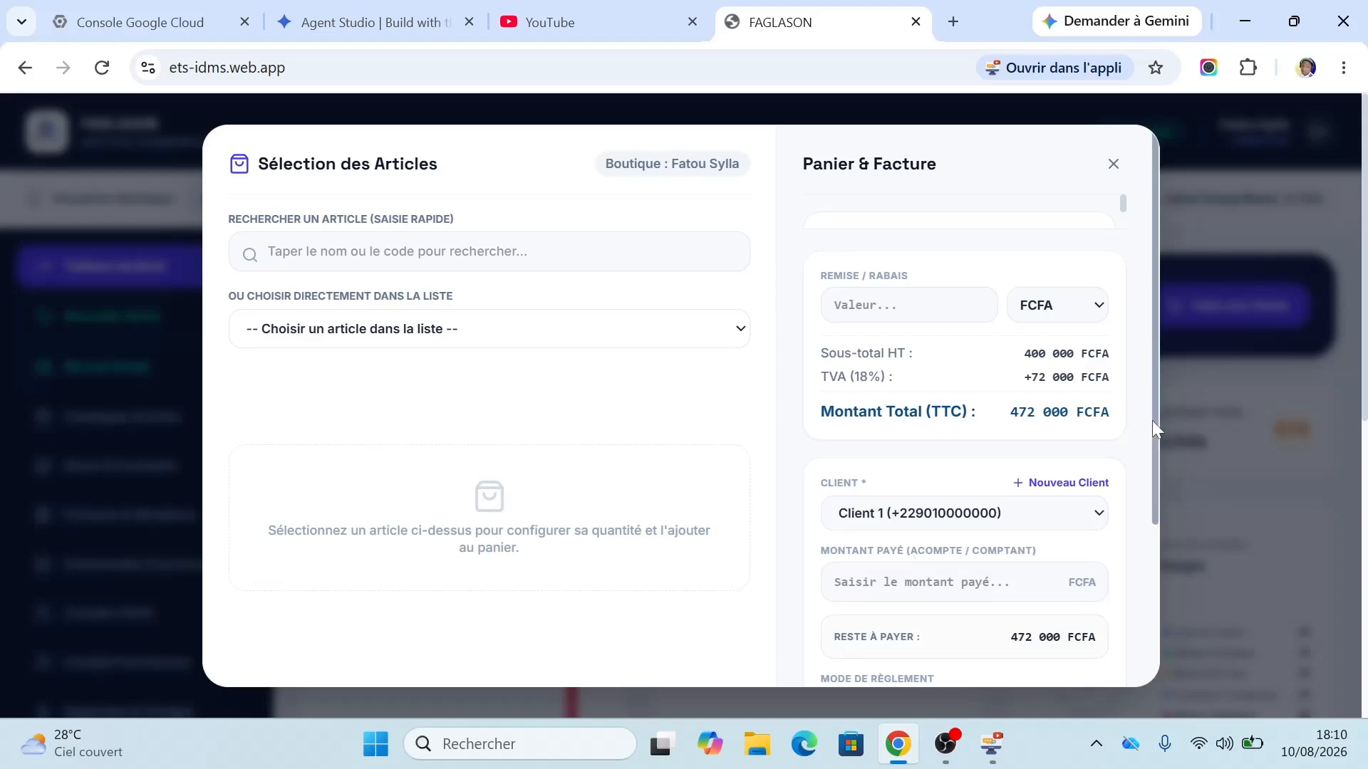
Step: Enter 72000 FCFA as the amount paid, leaving 400 000 FCFA owed on credit
left_click_drag(1152, 420, 1142, 587)
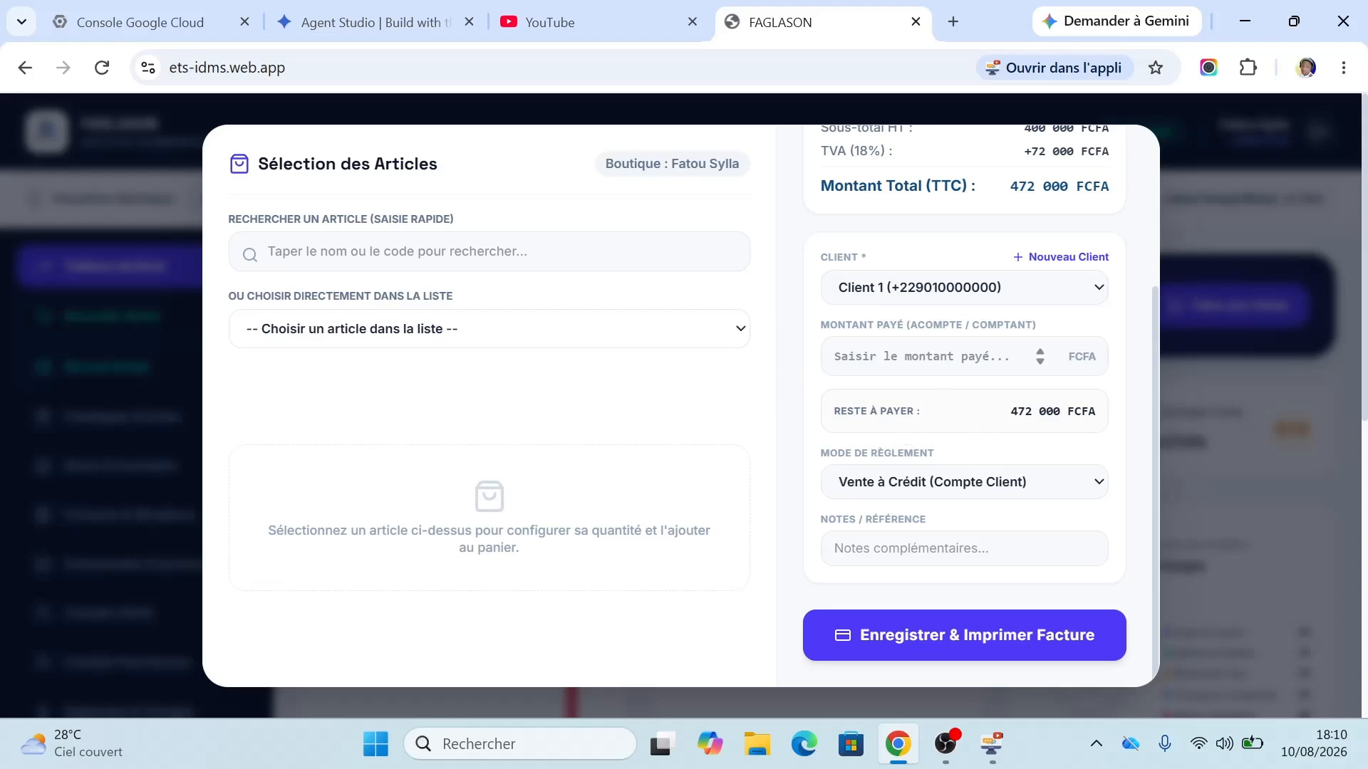
left_click(921, 357)
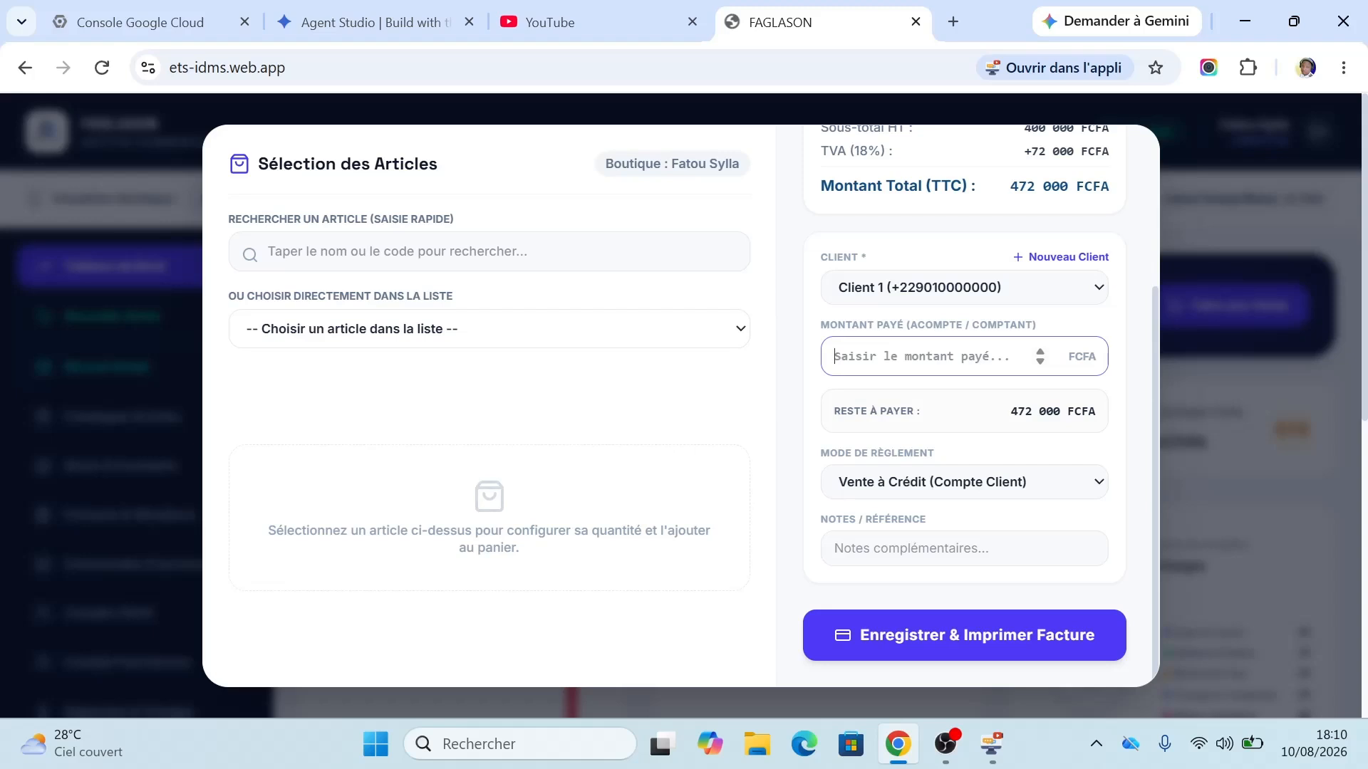
type("47")
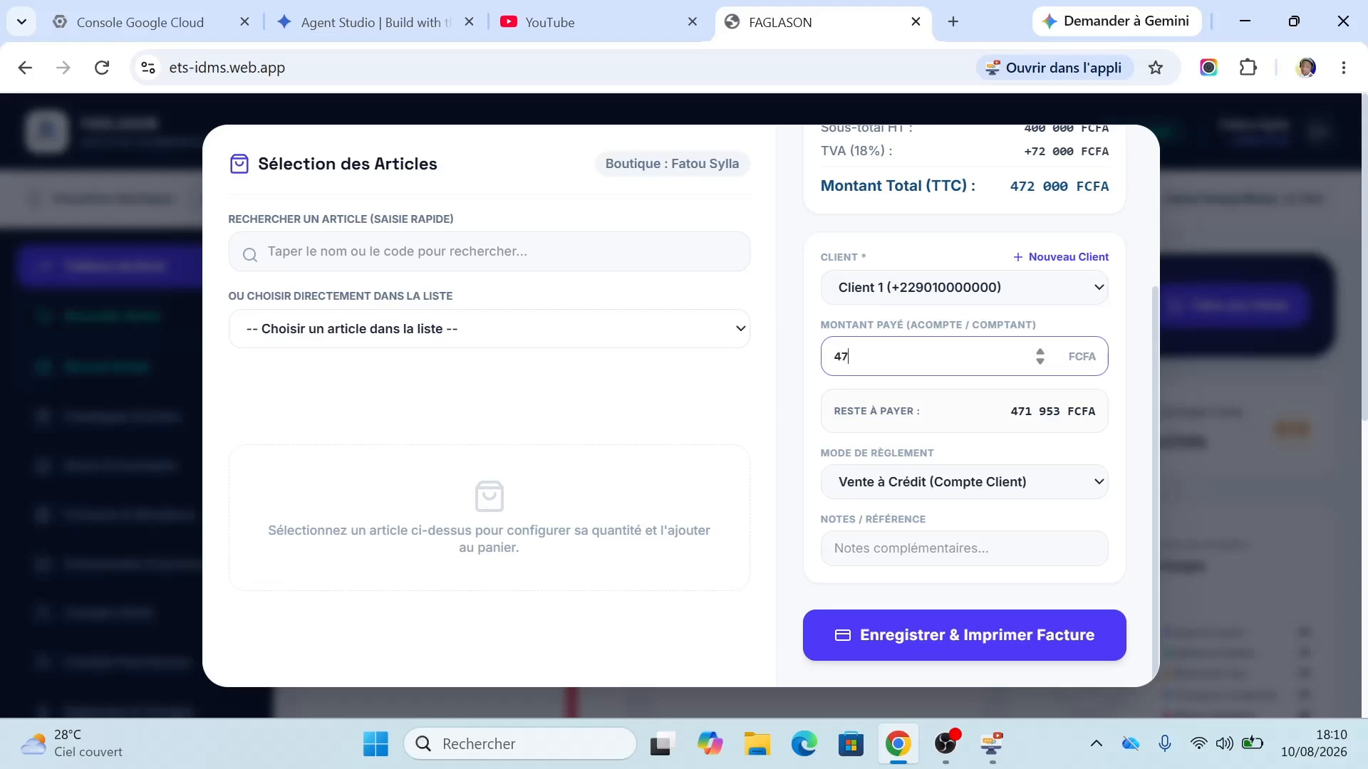
type("2000")
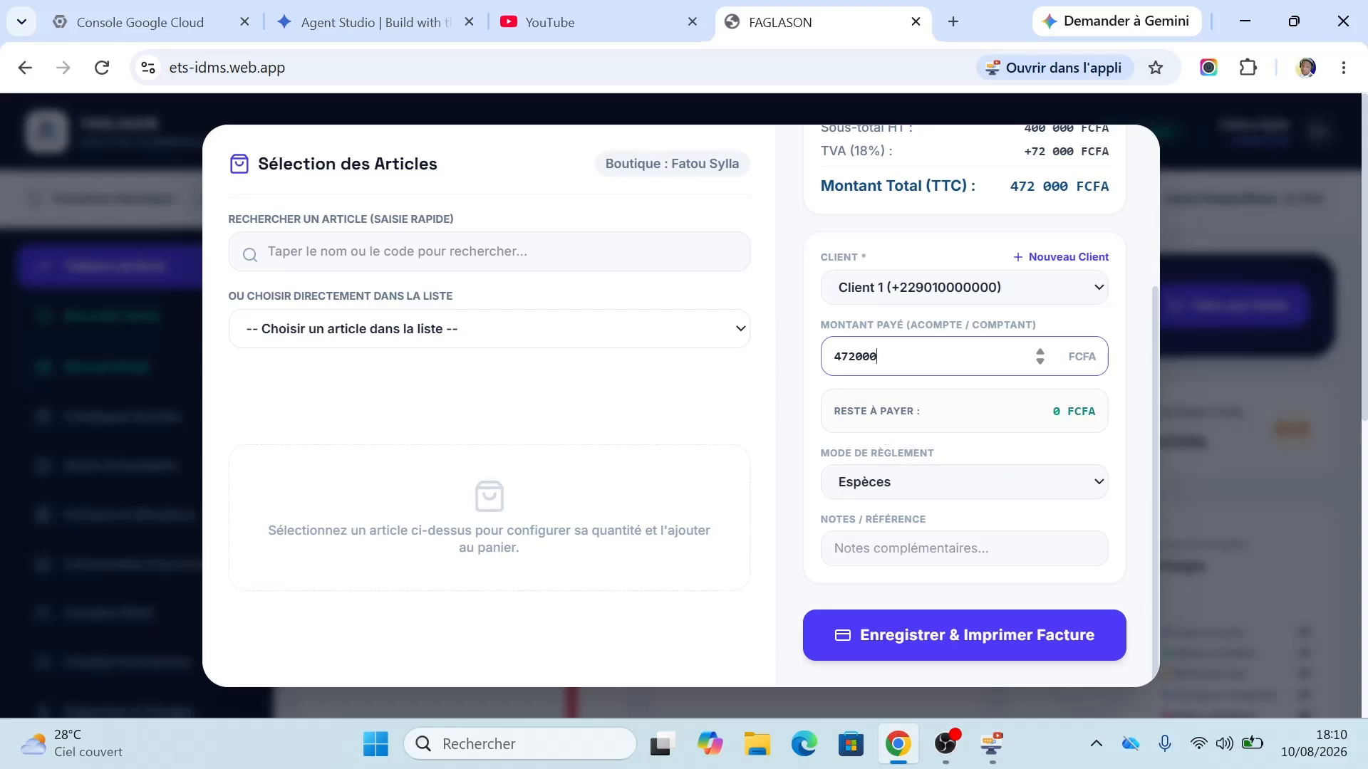
left_click(878, 490)
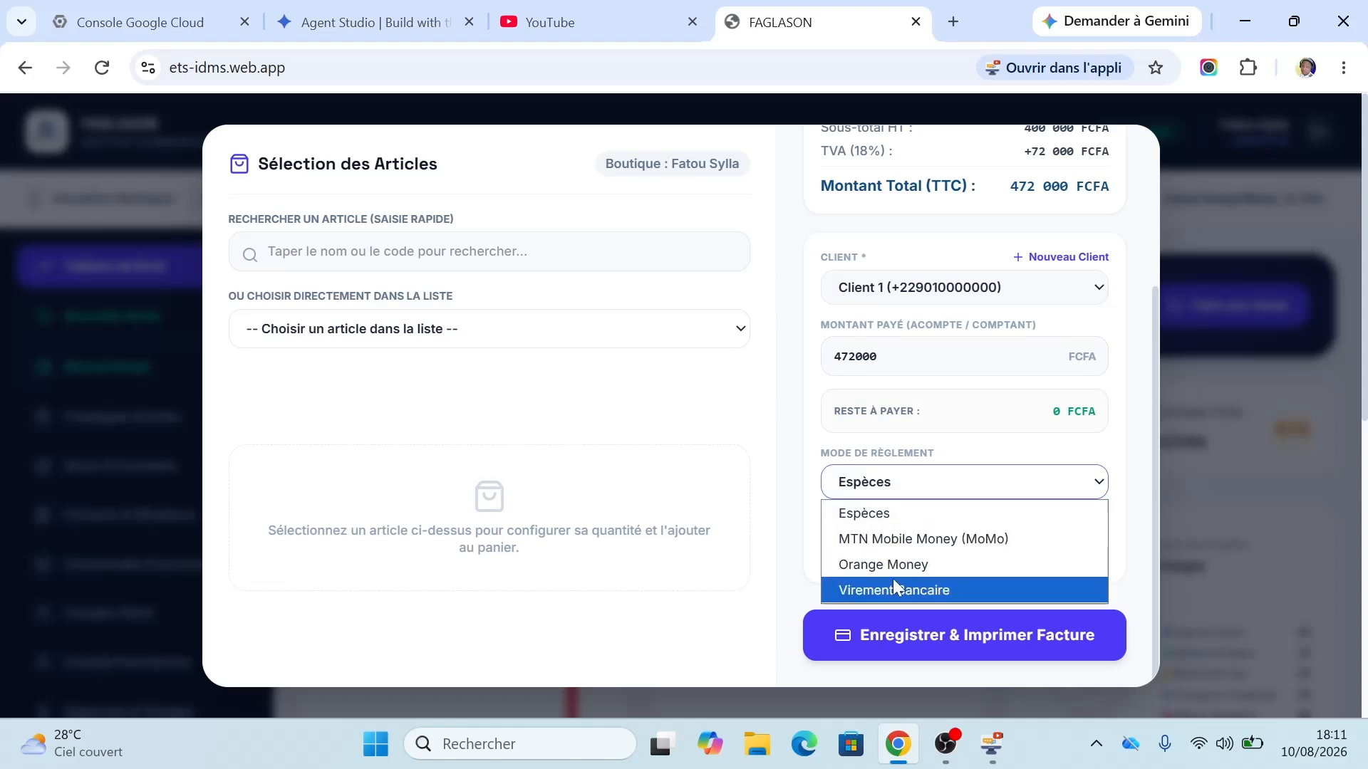
left_click(819, 400)
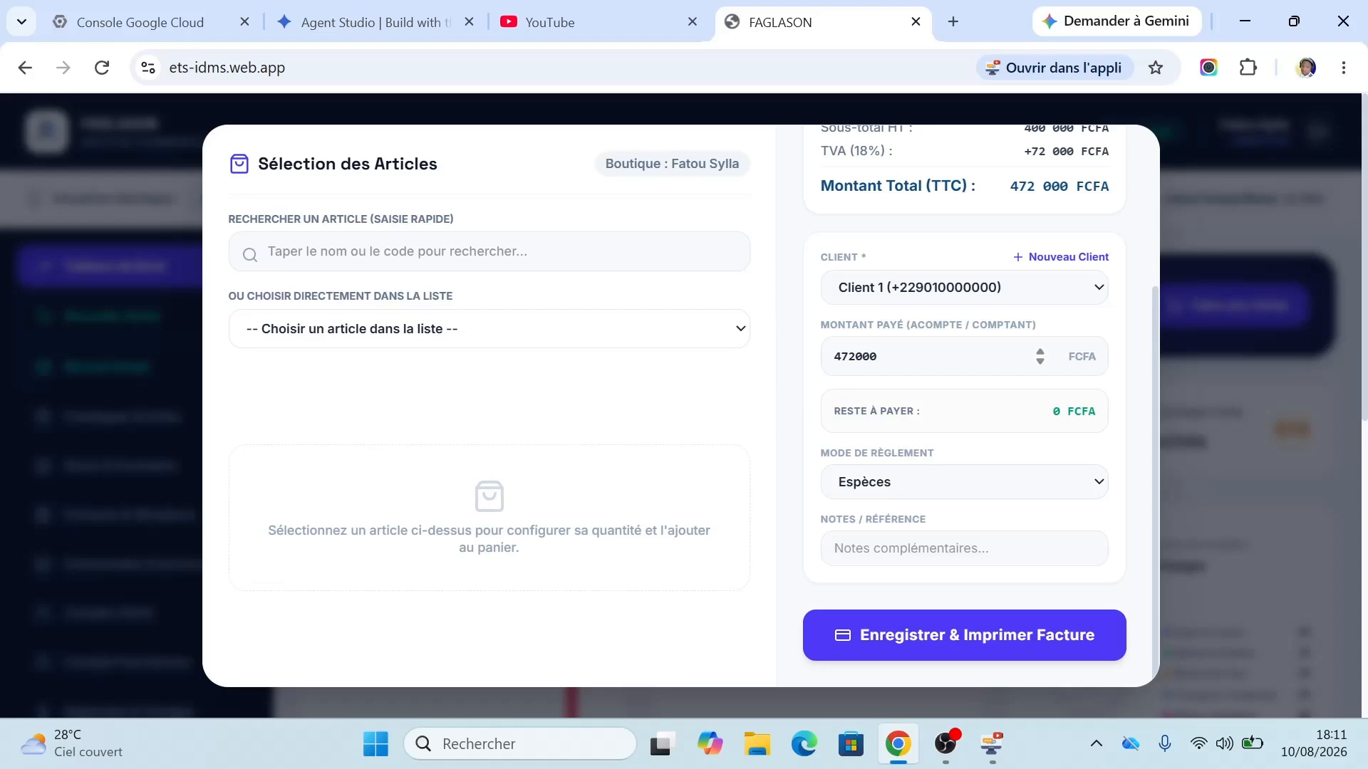
left_click(833, 356)
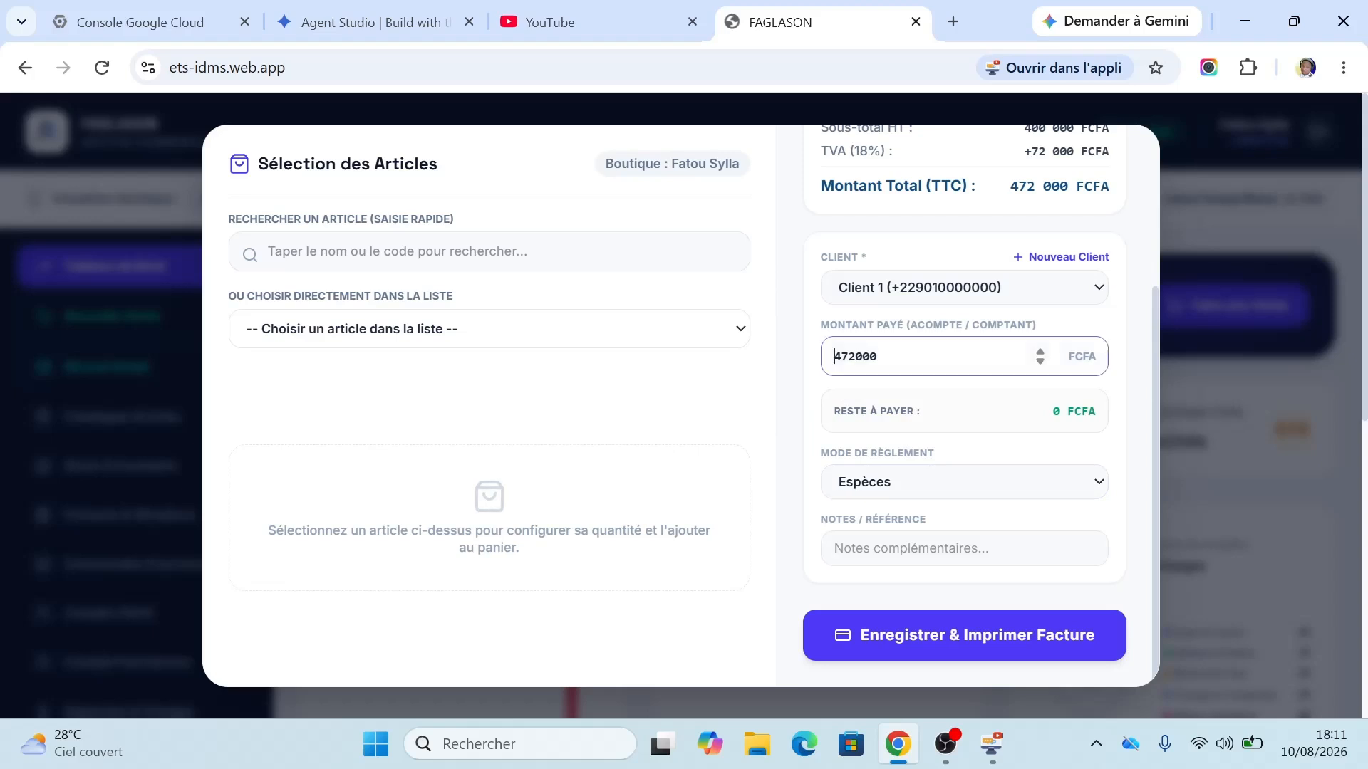
key("shift+Right")
key("BackSpace")
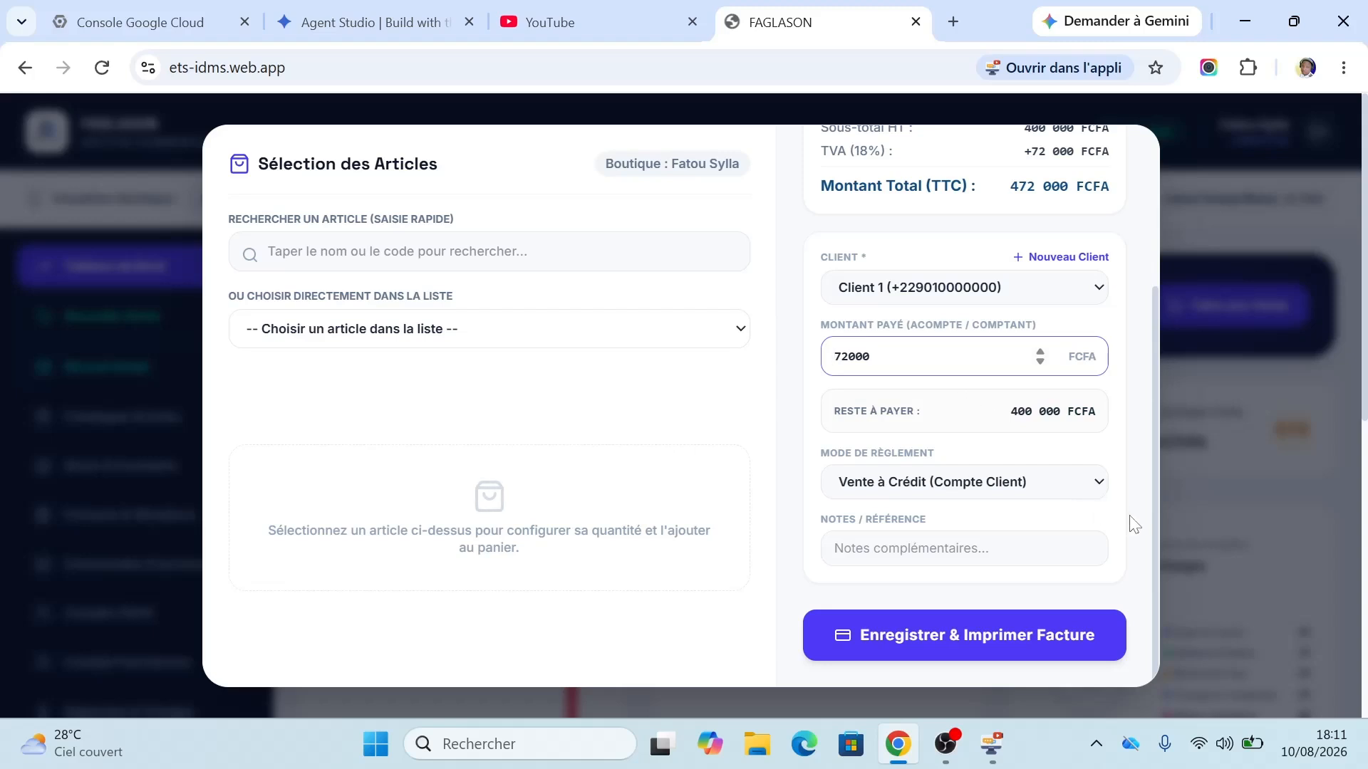
Step: Save the sale, generate its Partielle invoice, and cancel the print dialog
left_click(948, 648)
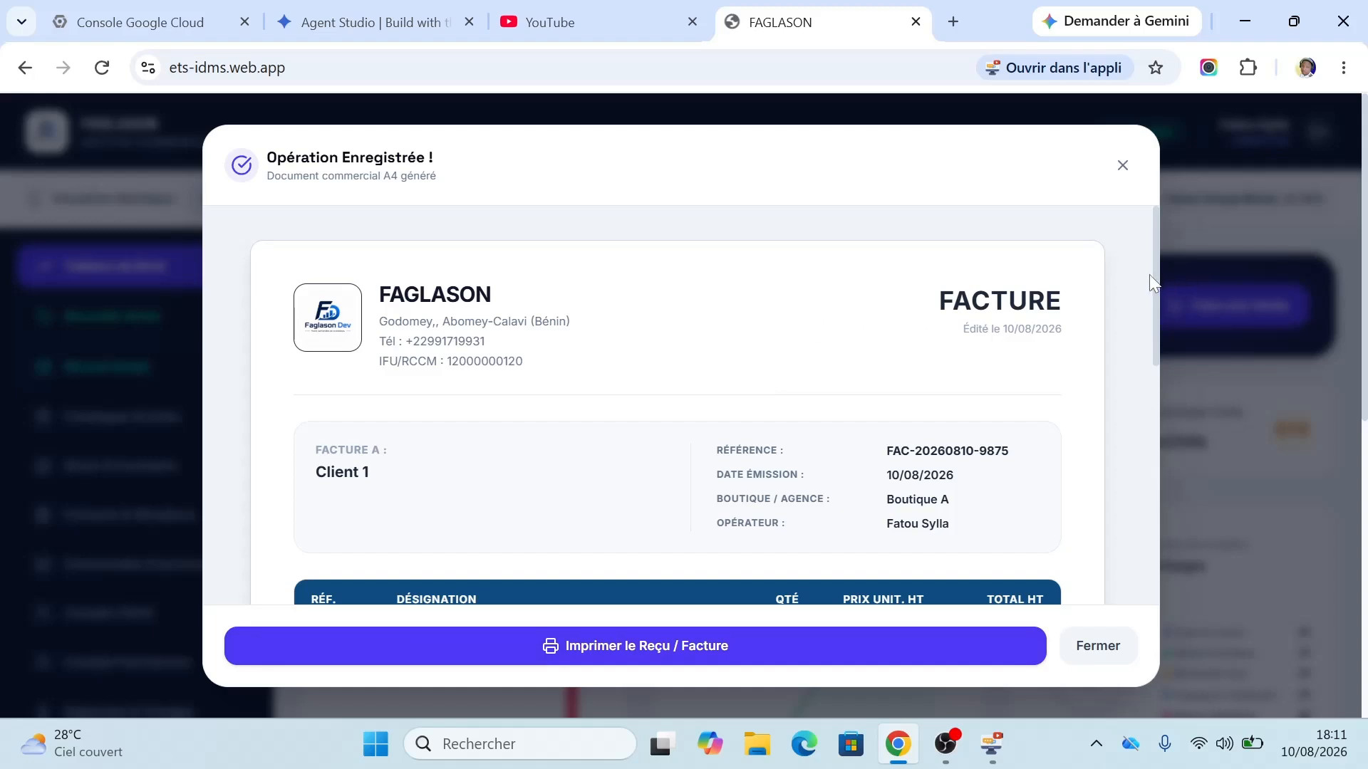
mouse_move(1157, 282)
left_mouse_down()
mouse_move(1120, 465)
mouse_move(1113, 432)
left_mouse_up()
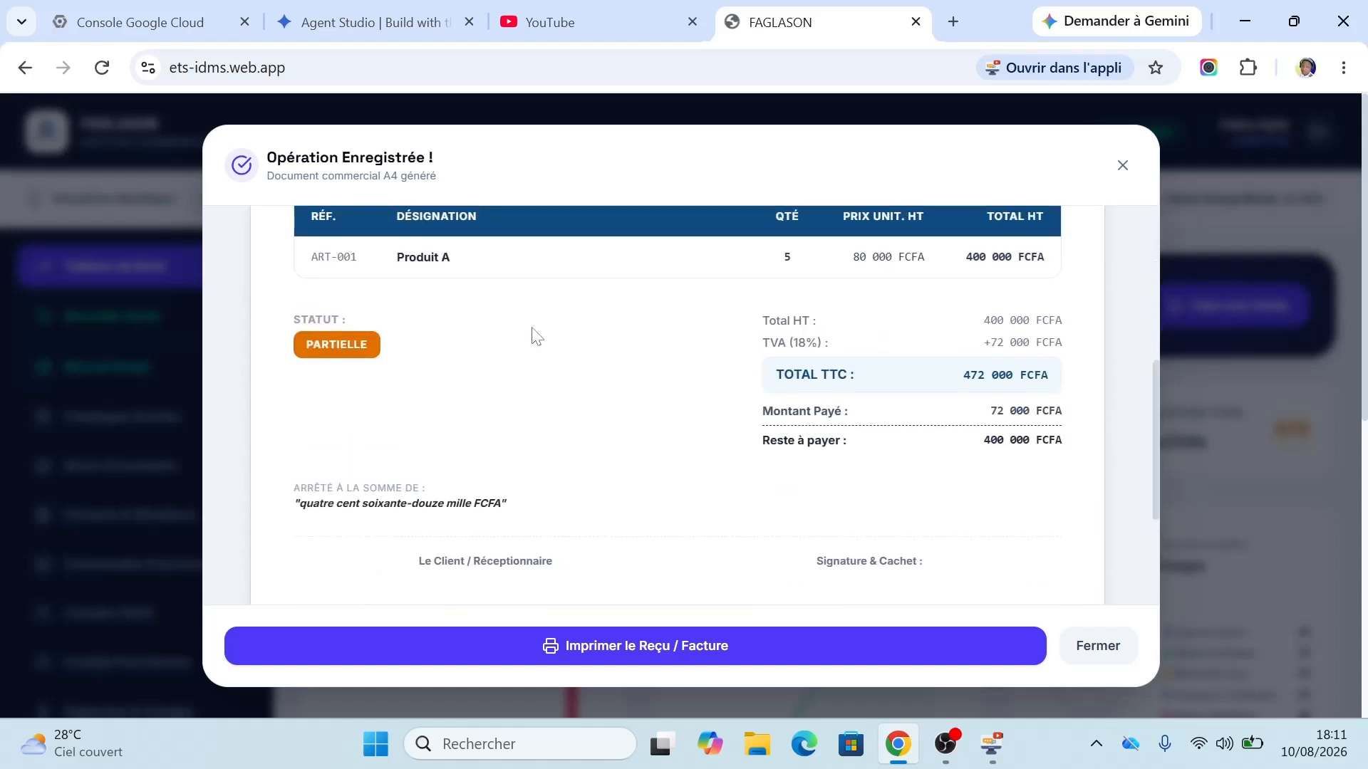
left_click(568, 660)
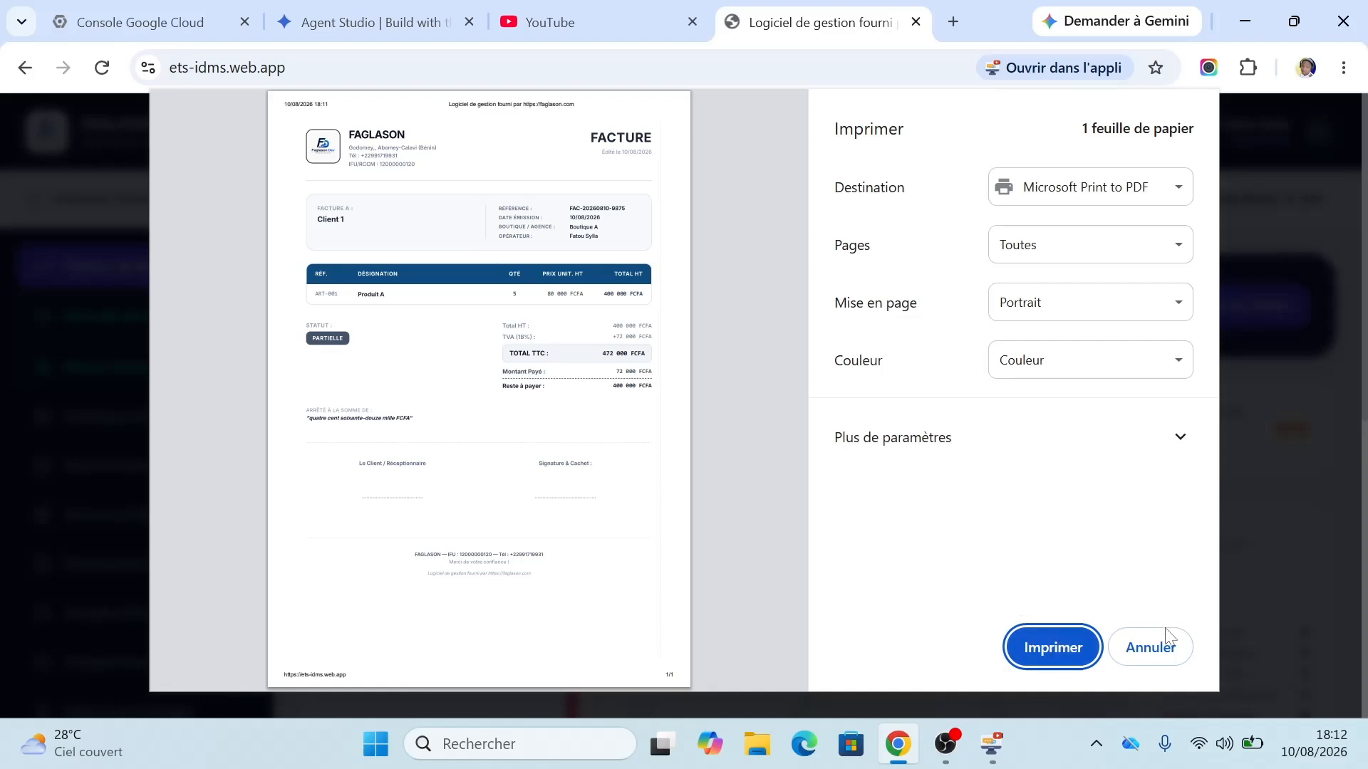
left_click(1165, 648)
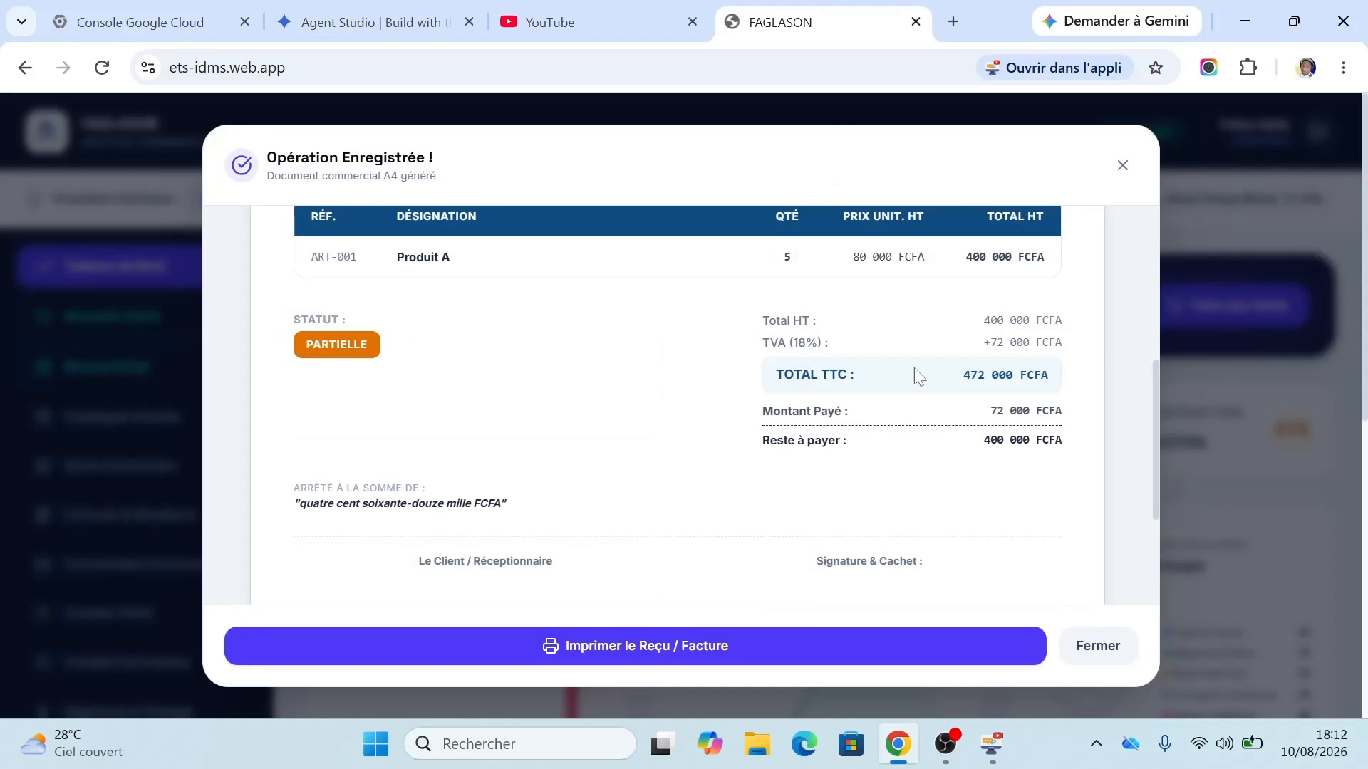
left_click_drag(1151, 426, 1179, 231)
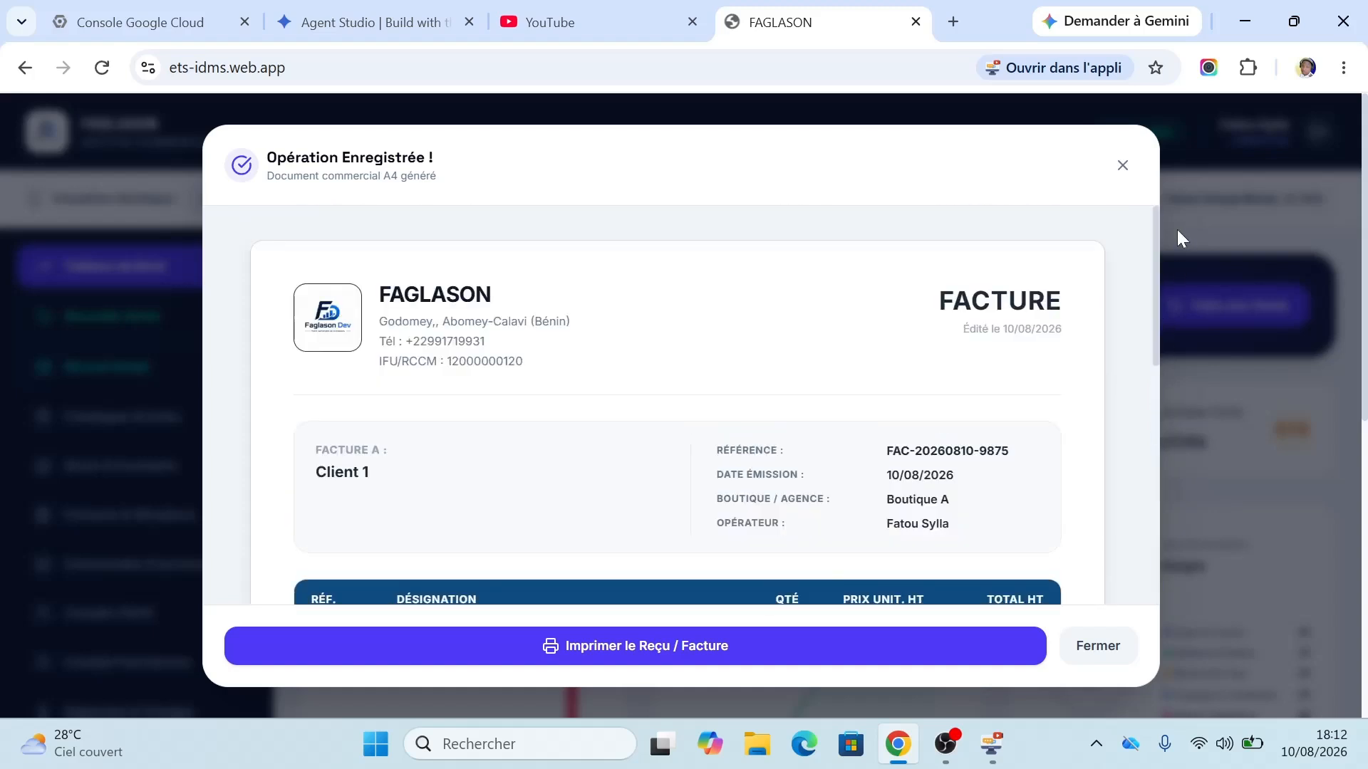
Step: Close the invoice and switch the desktop app's view to Toutes Boutiques (Vue Consolidée)
left_click(1123, 165)
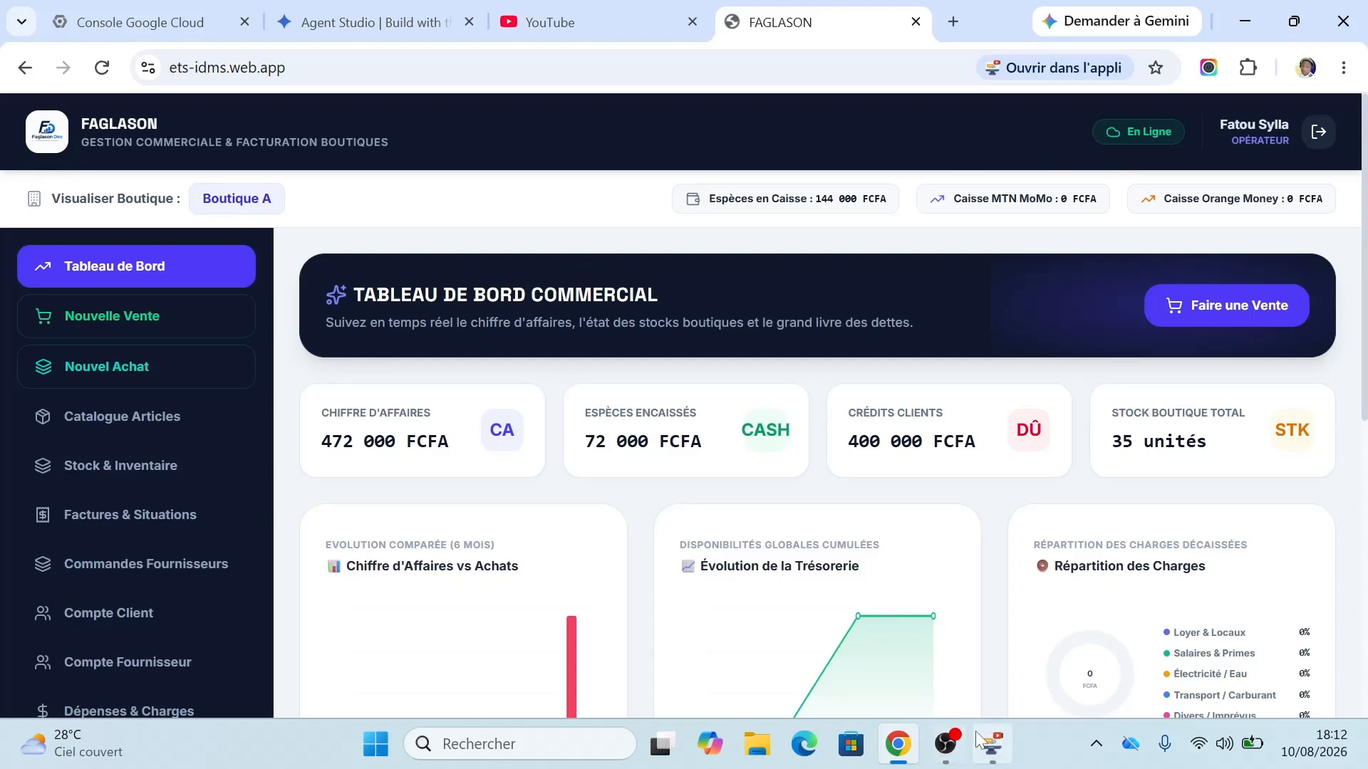
left_click(990, 748)
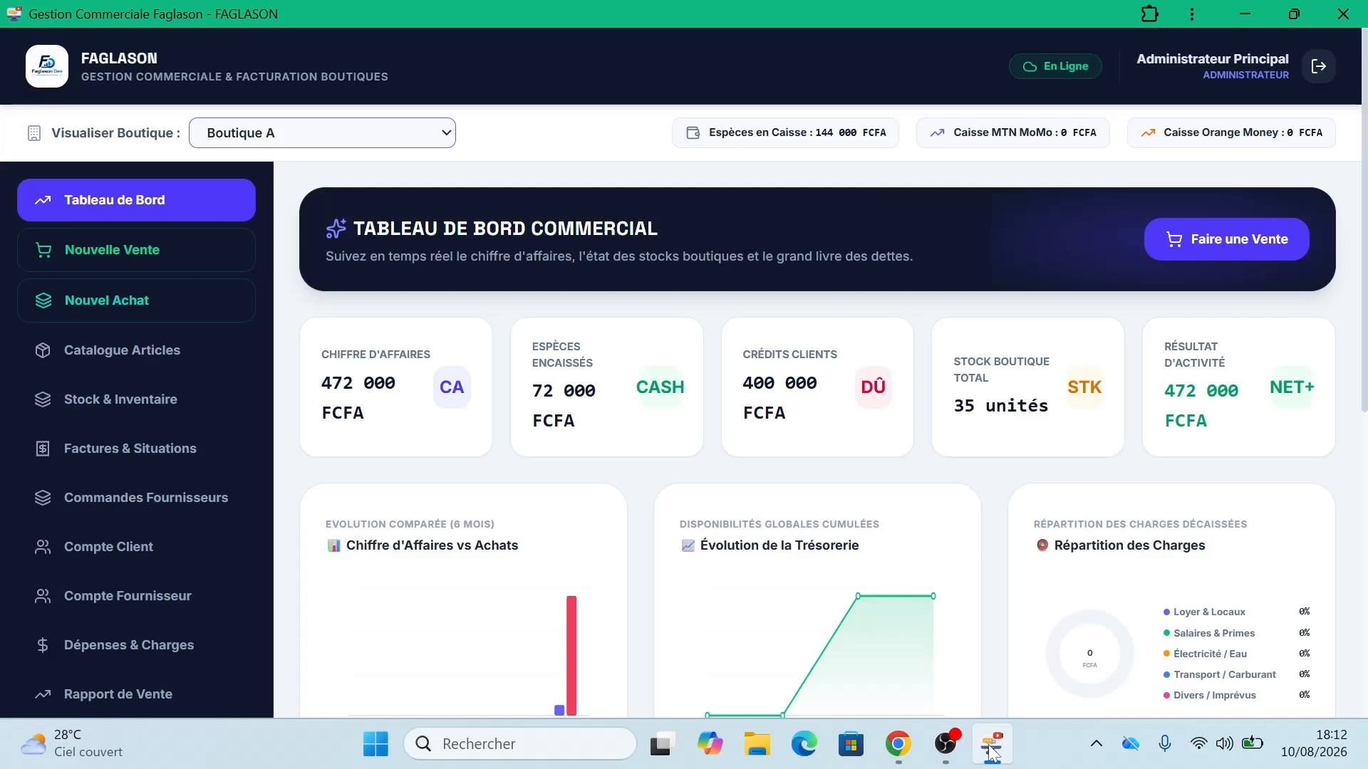
left_click(990, 748)
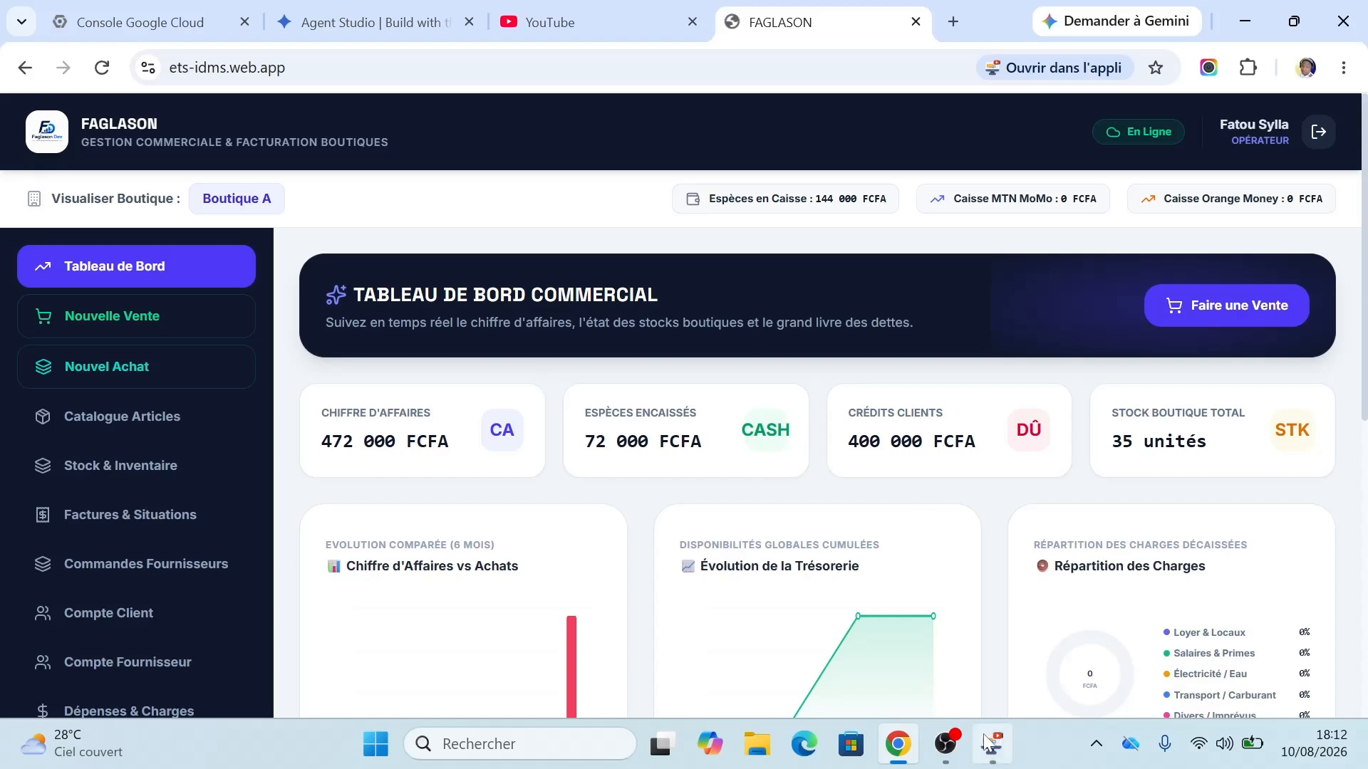
mouse_move(990, 737)
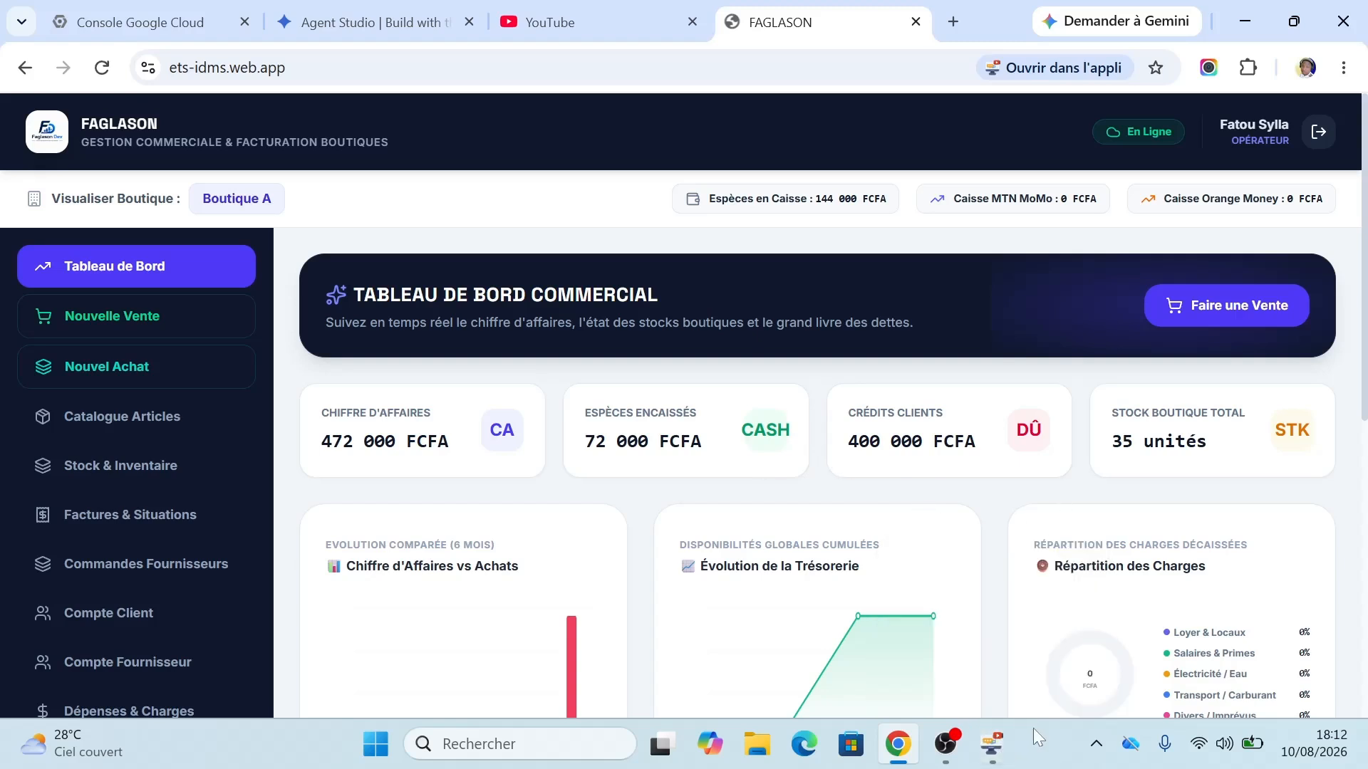
left_click(992, 744)
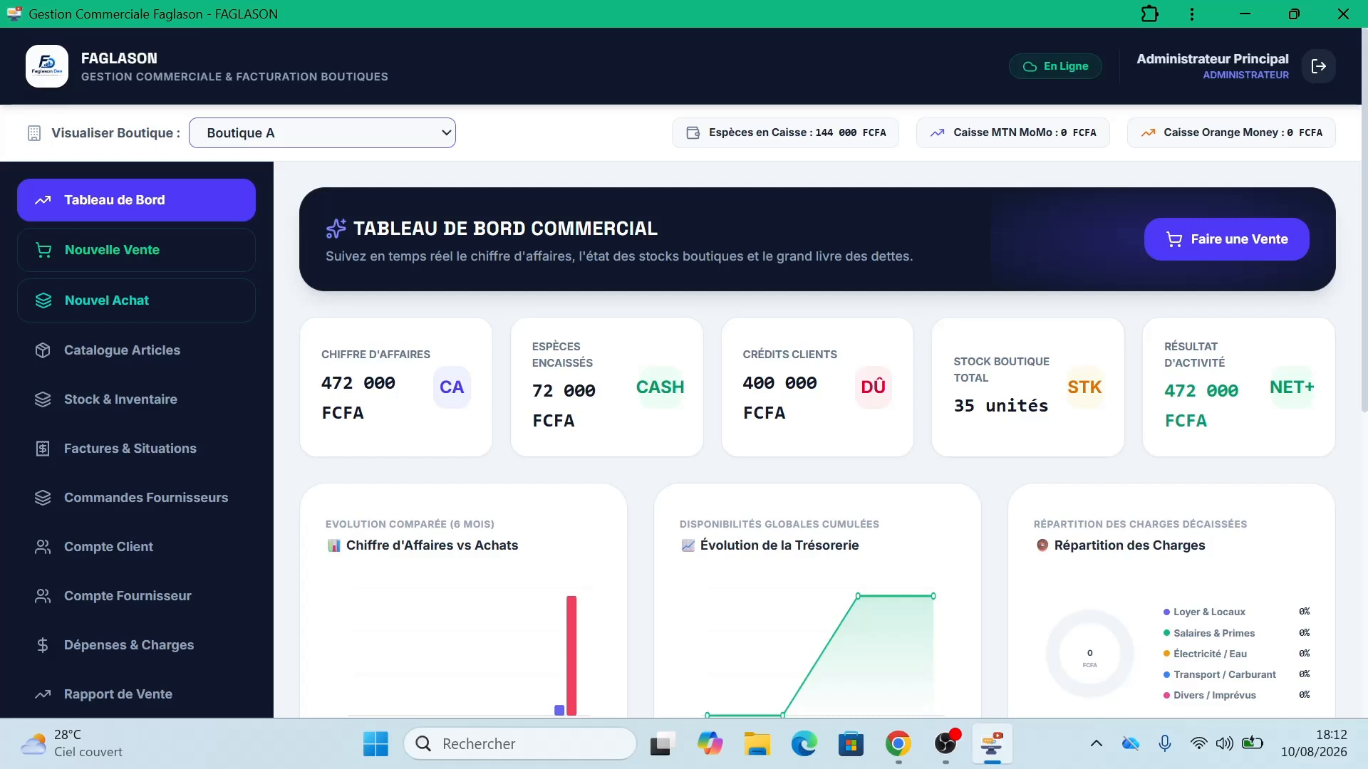
left_click(396, 143)
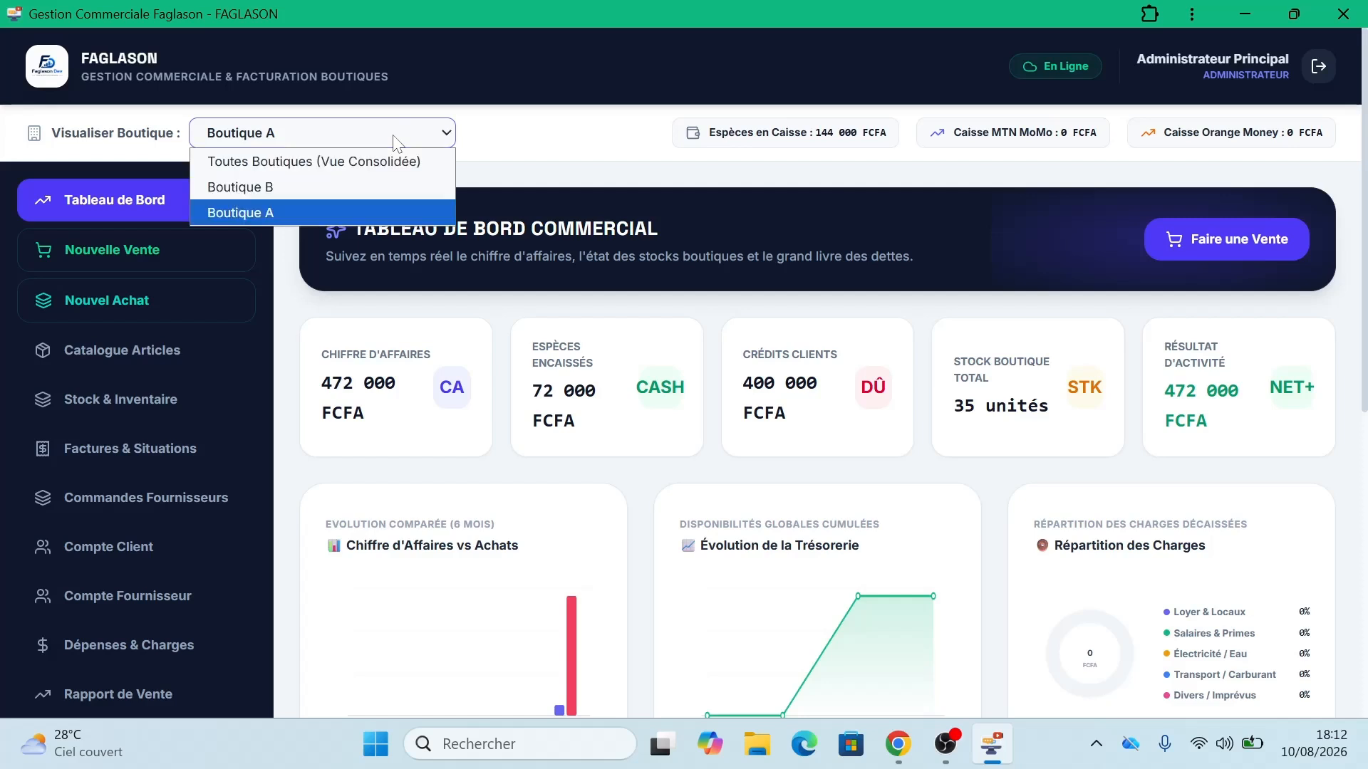
left_click(338, 165)
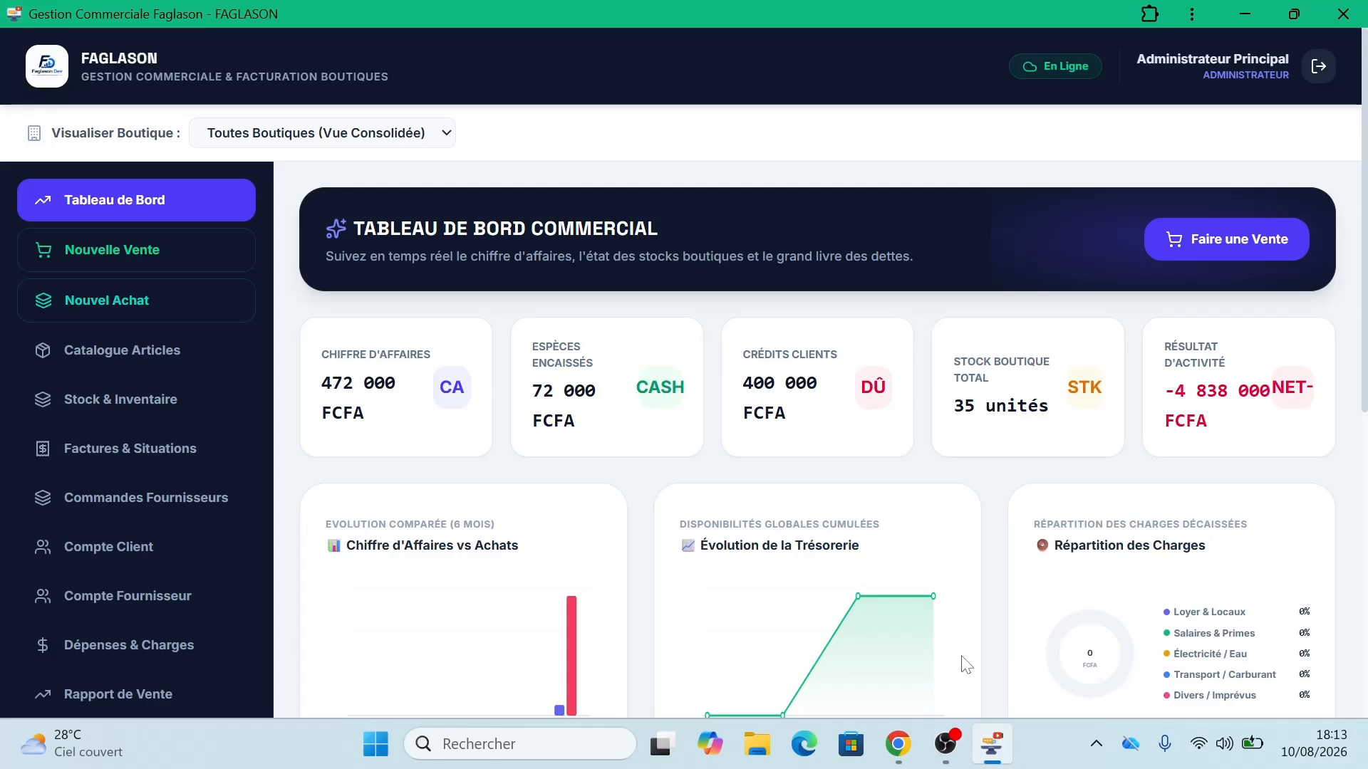
Step: Switch Wi-Fi off in Windows quick settings and close the panel
left_click(1203, 747)
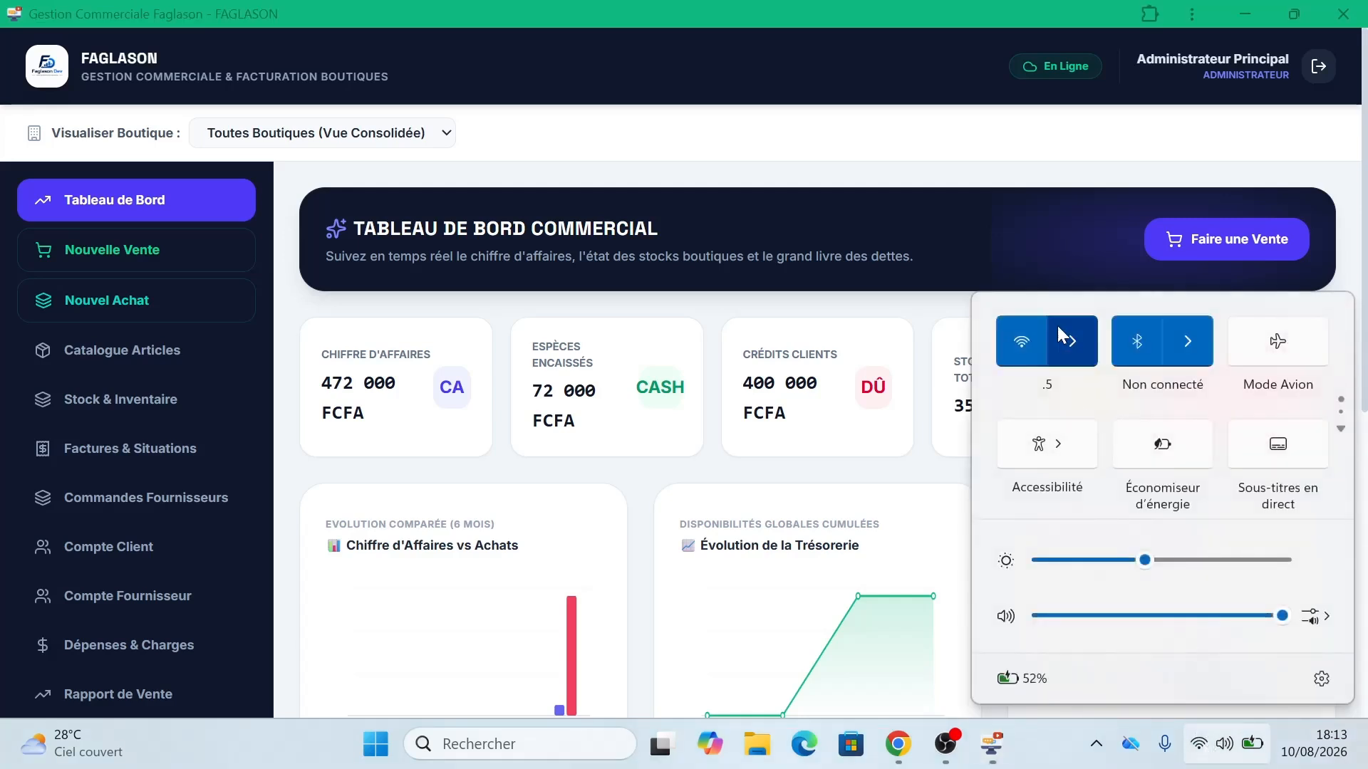
left_click(1025, 335)
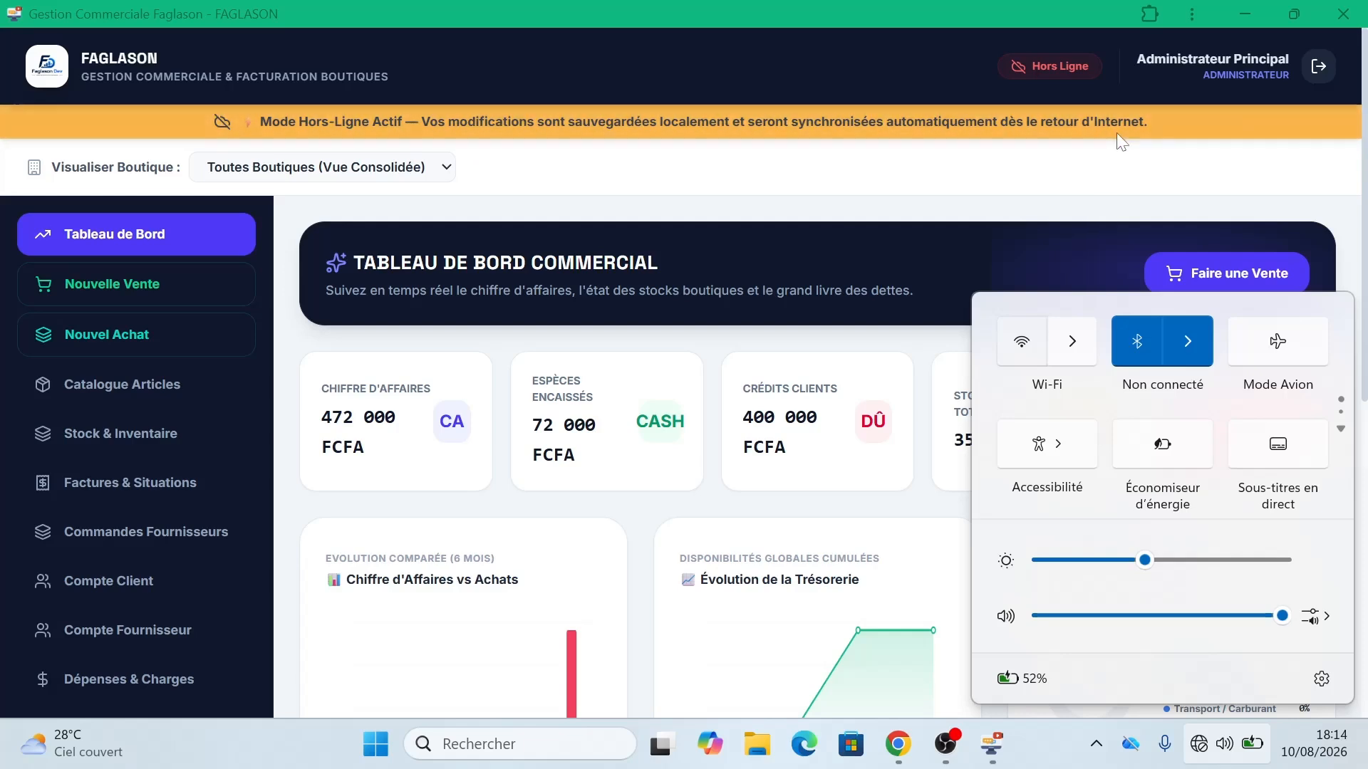
left_click(1165, 153)
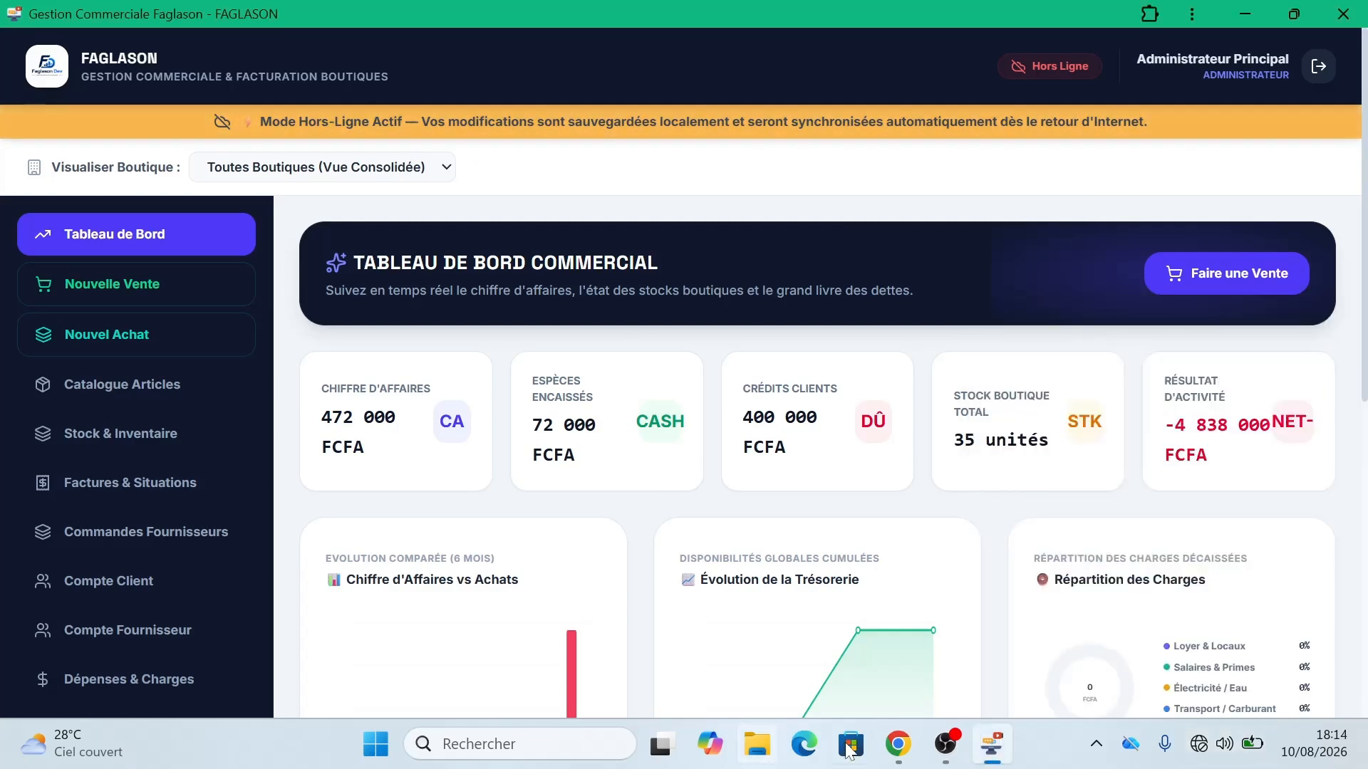
Step: In the browser, start a new sale with 10 units of Produit A in the cart
left_click(898, 746)
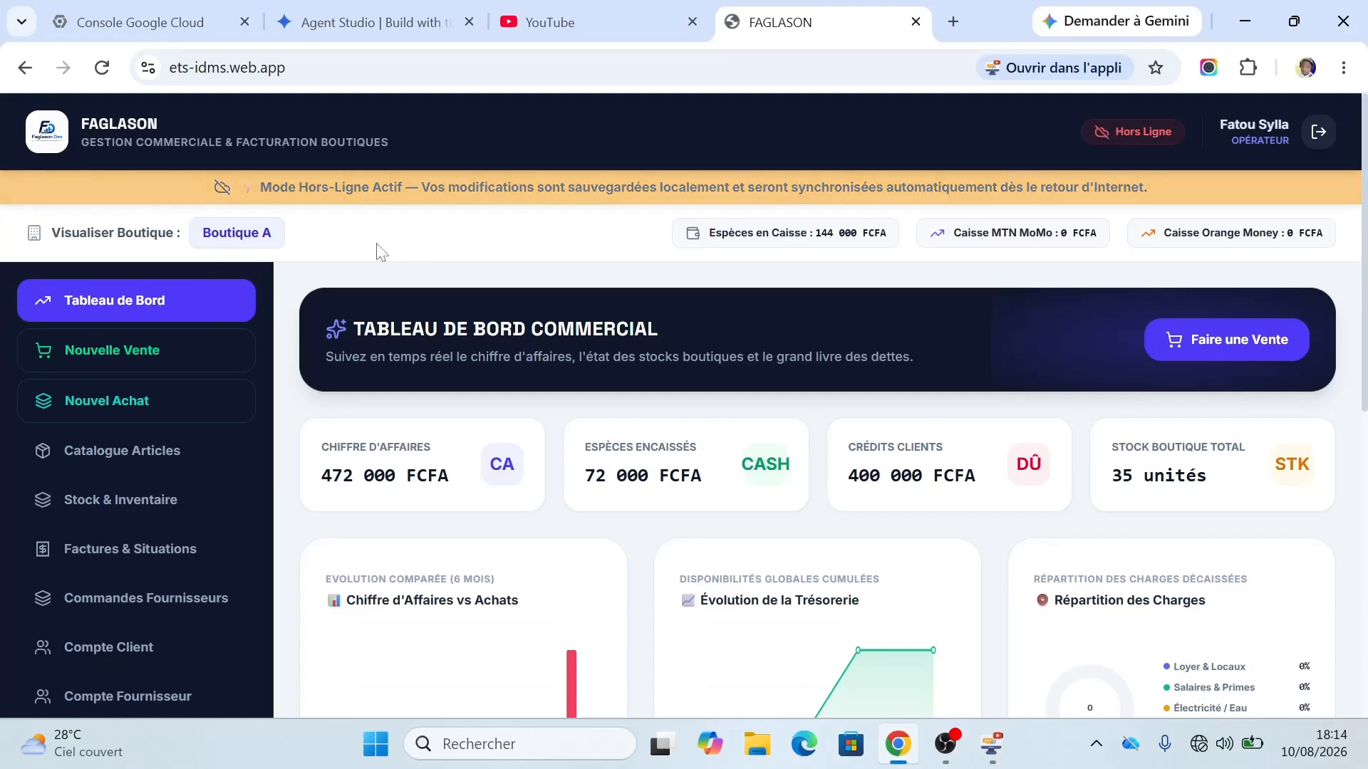
left_click(137, 351)
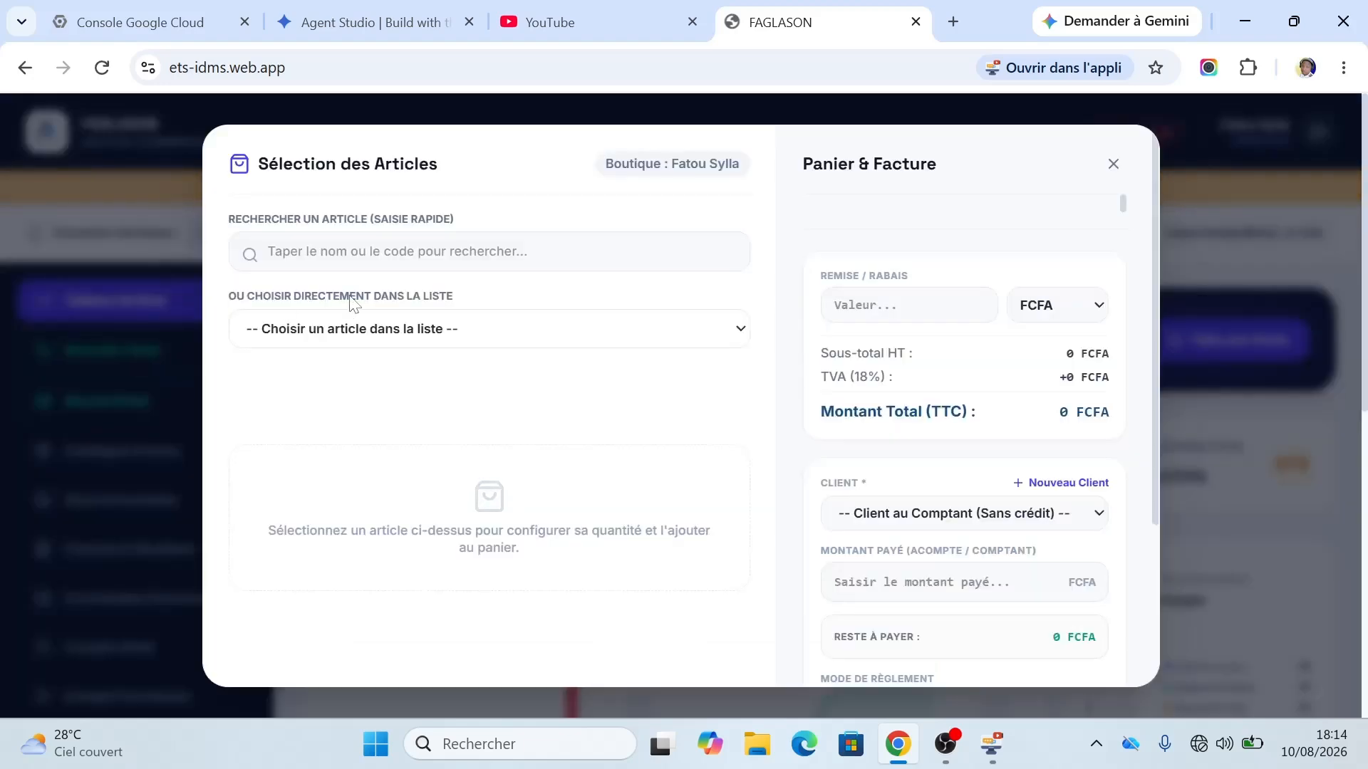
left_click(353, 332)
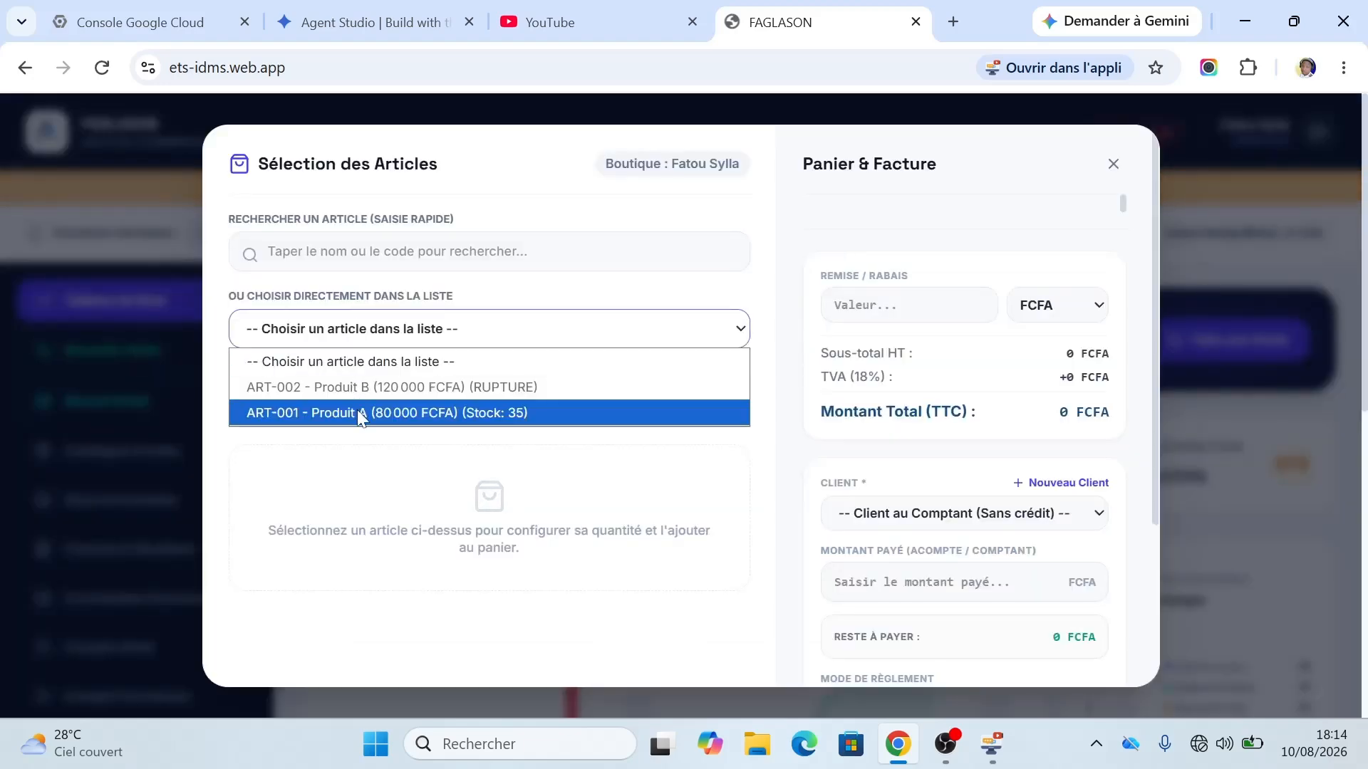
left_click(357, 409)
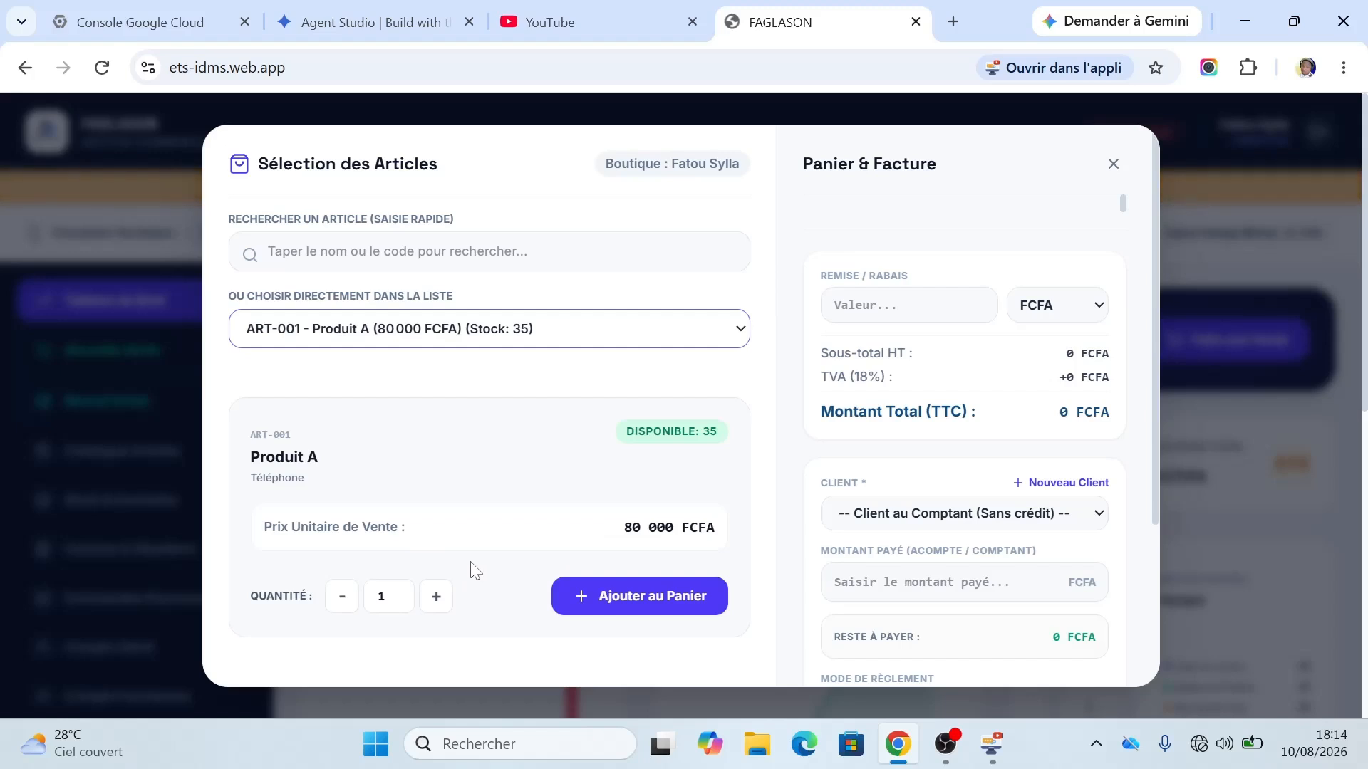
left_click(385, 596)
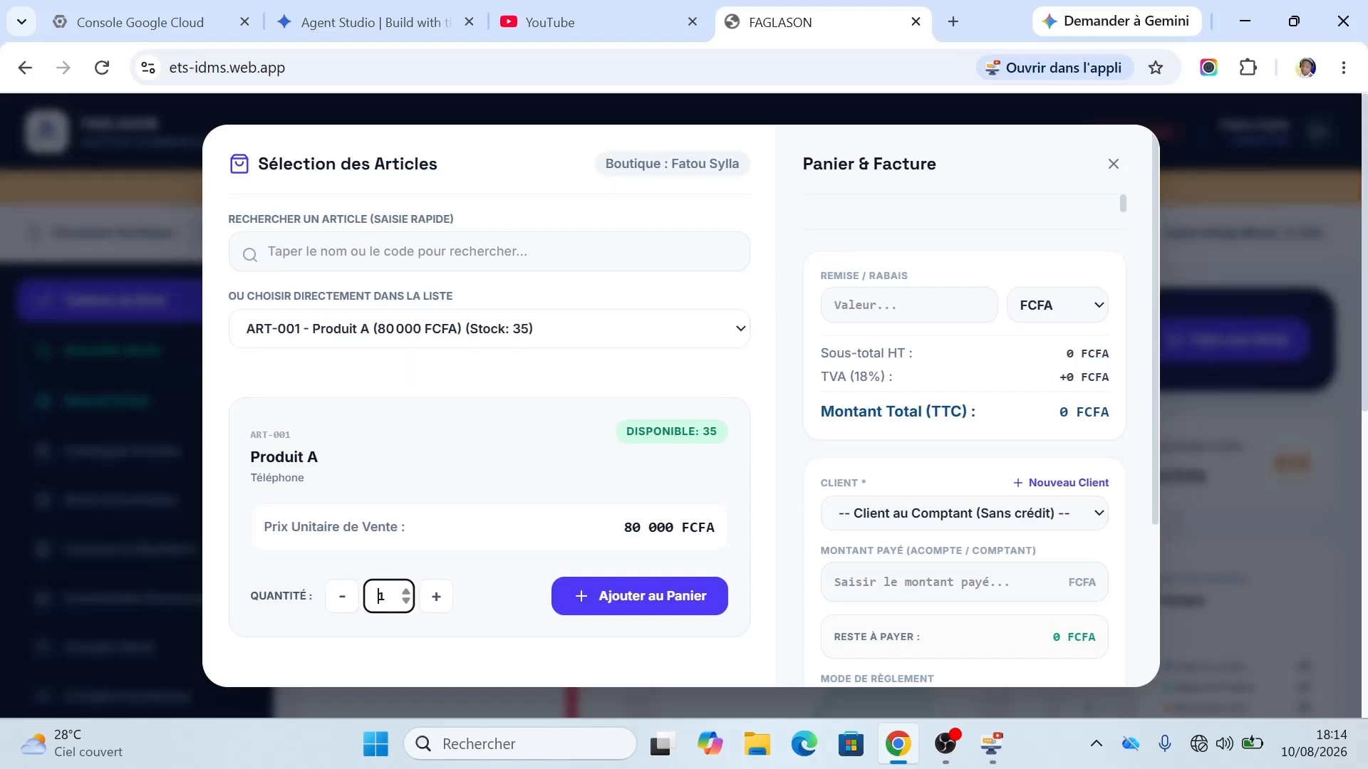
type("0")
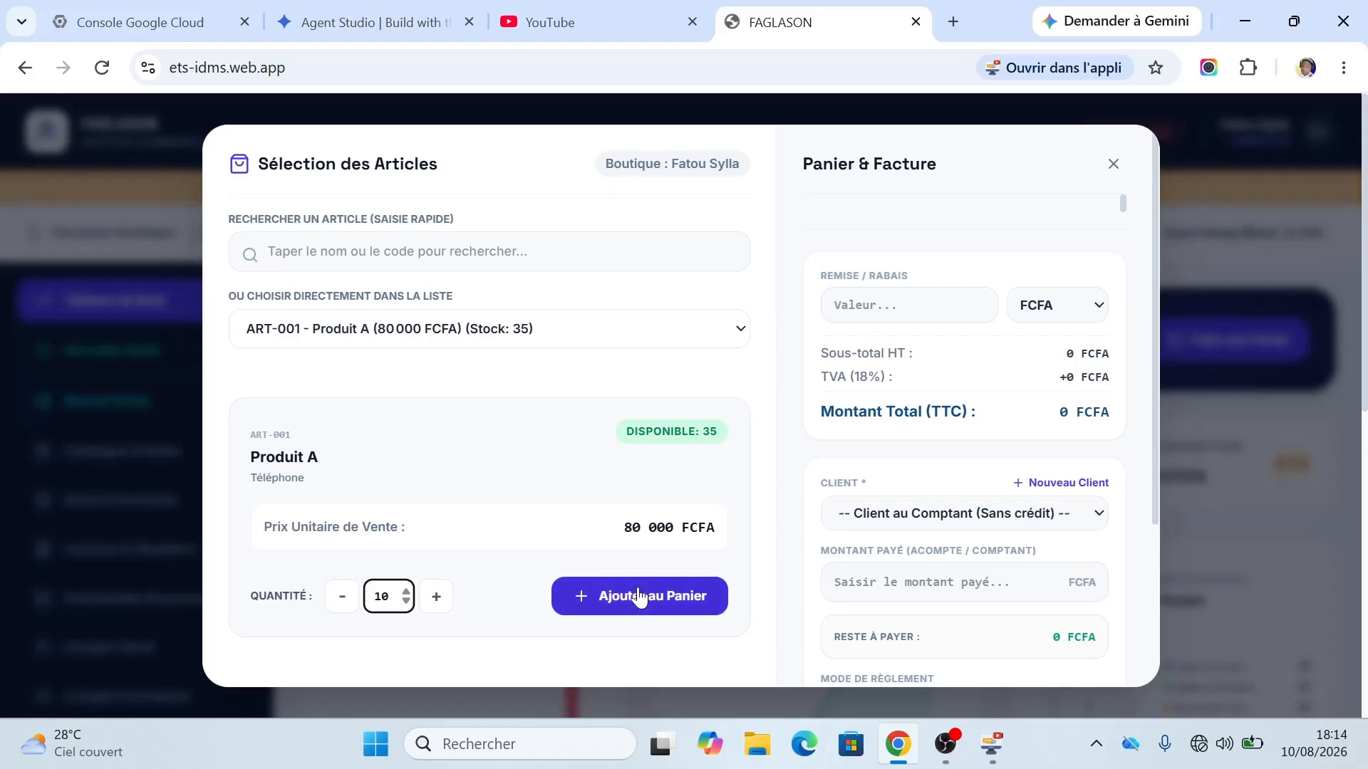
left_click(635, 602)
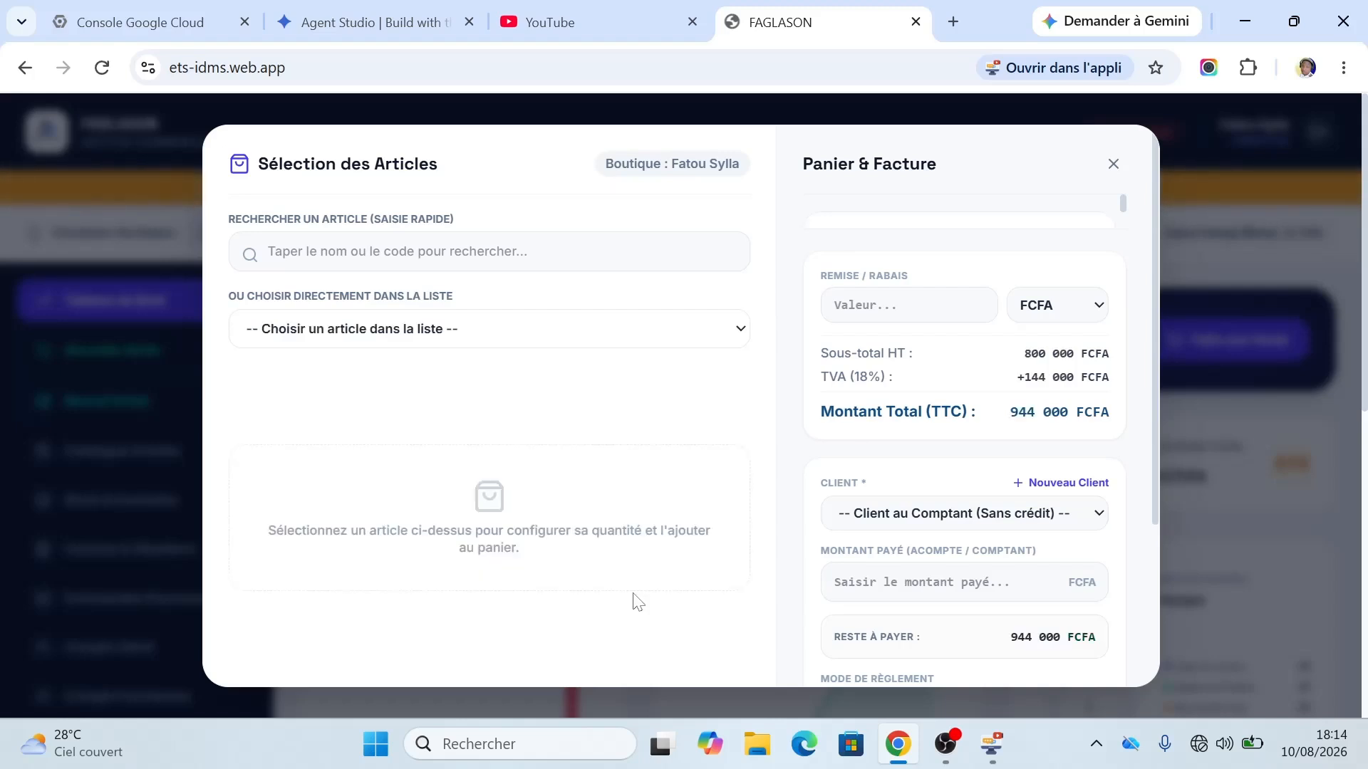
Step: Assign the sale to Client 1, with 944 000 FCFA outstanding
left_click(987, 513)
left_click(947, 568)
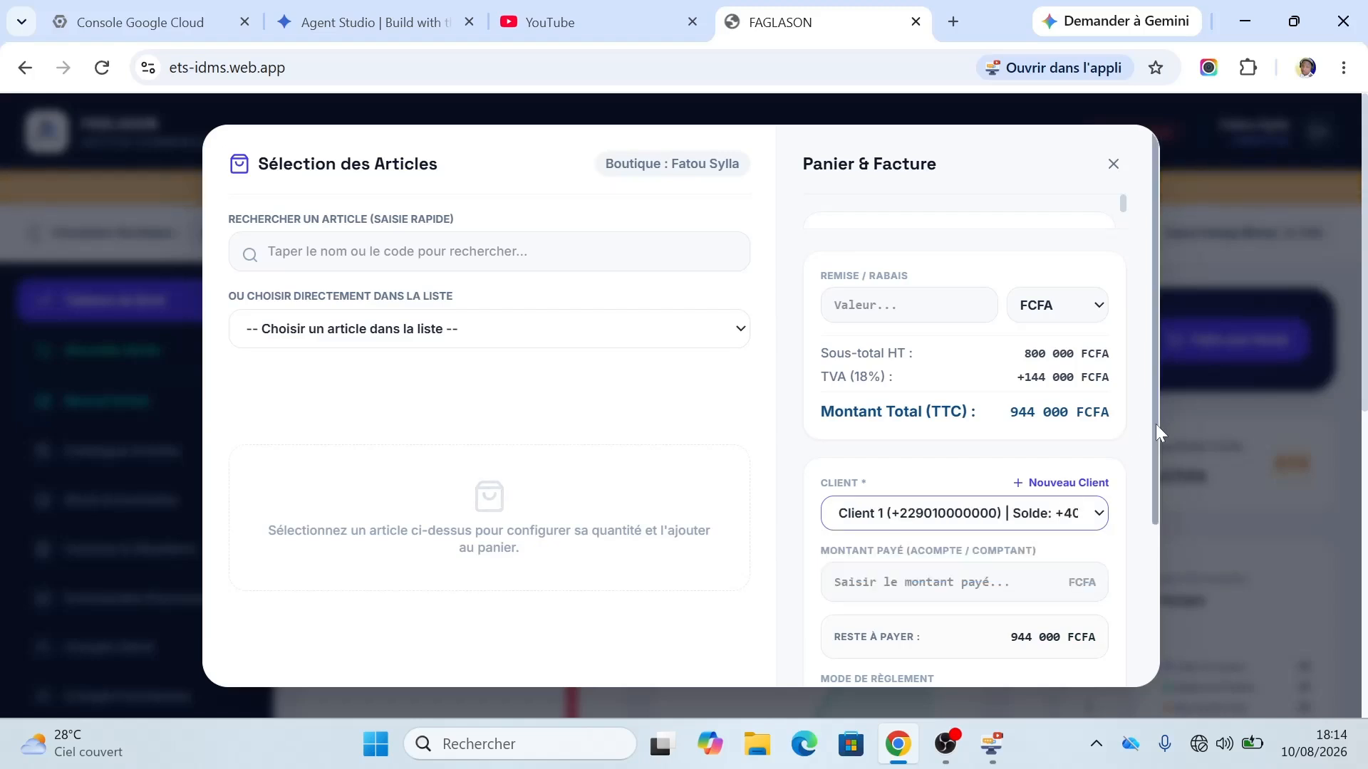
left_click_drag(1156, 425, 1148, 600)
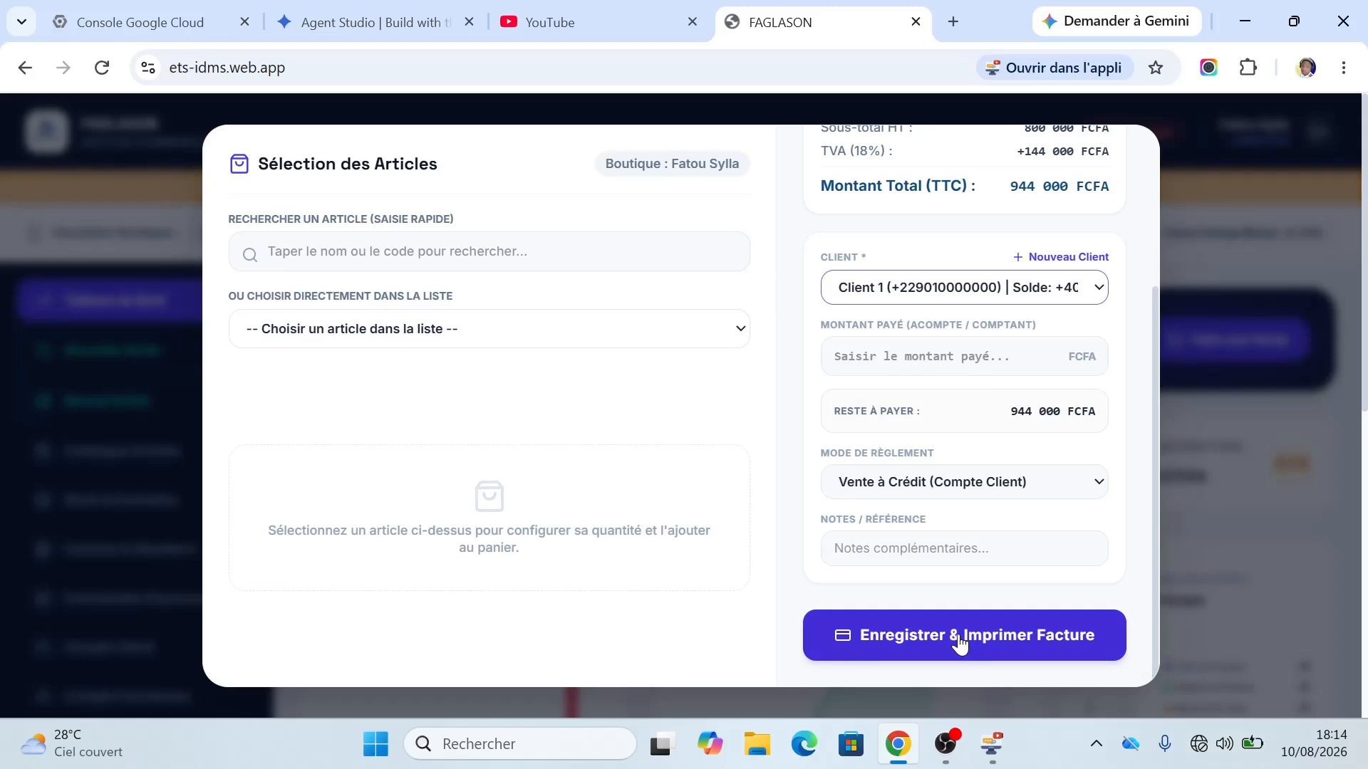
left_click_drag(1155, 430, 1144, 498)
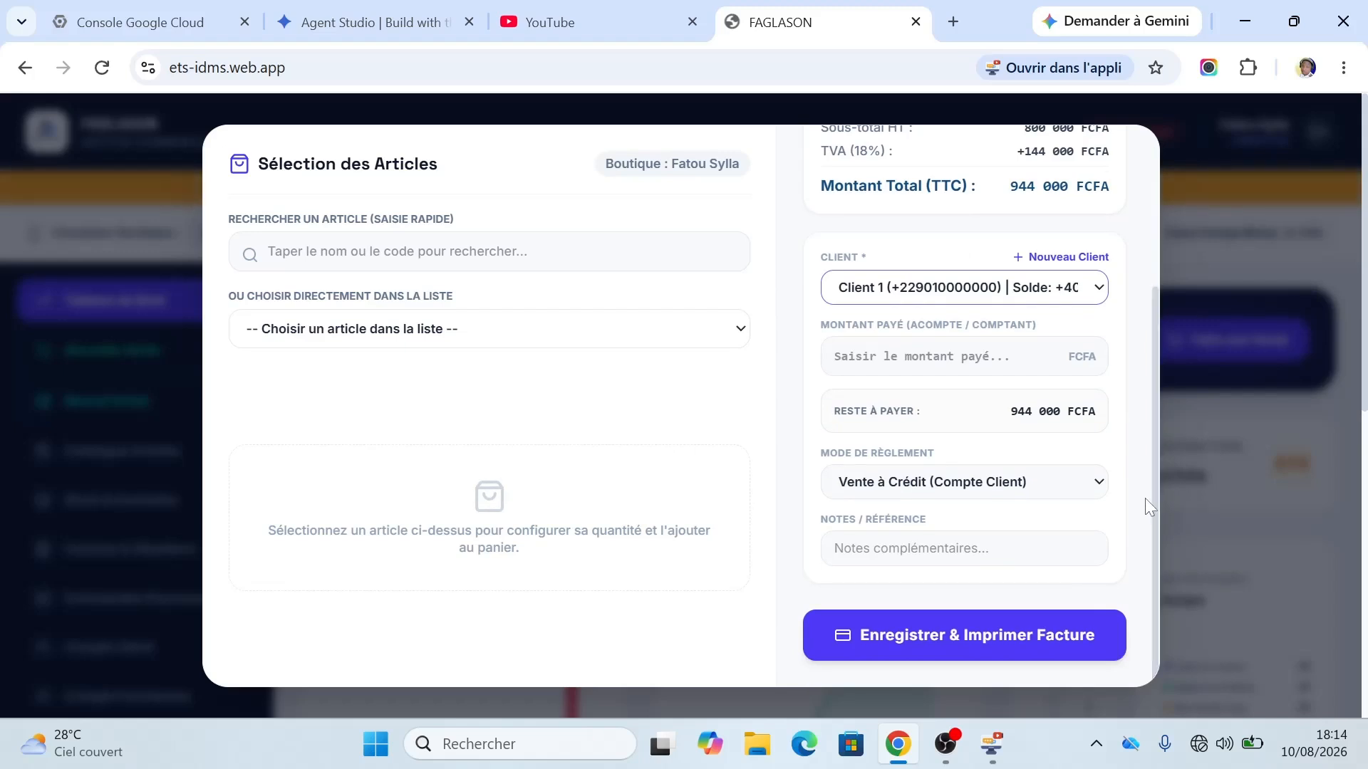
Step: Load facebook.com in a new Chrome tab, which shows the ERR_INTERNET_DISCONNECTED page
left_click(953, 22)
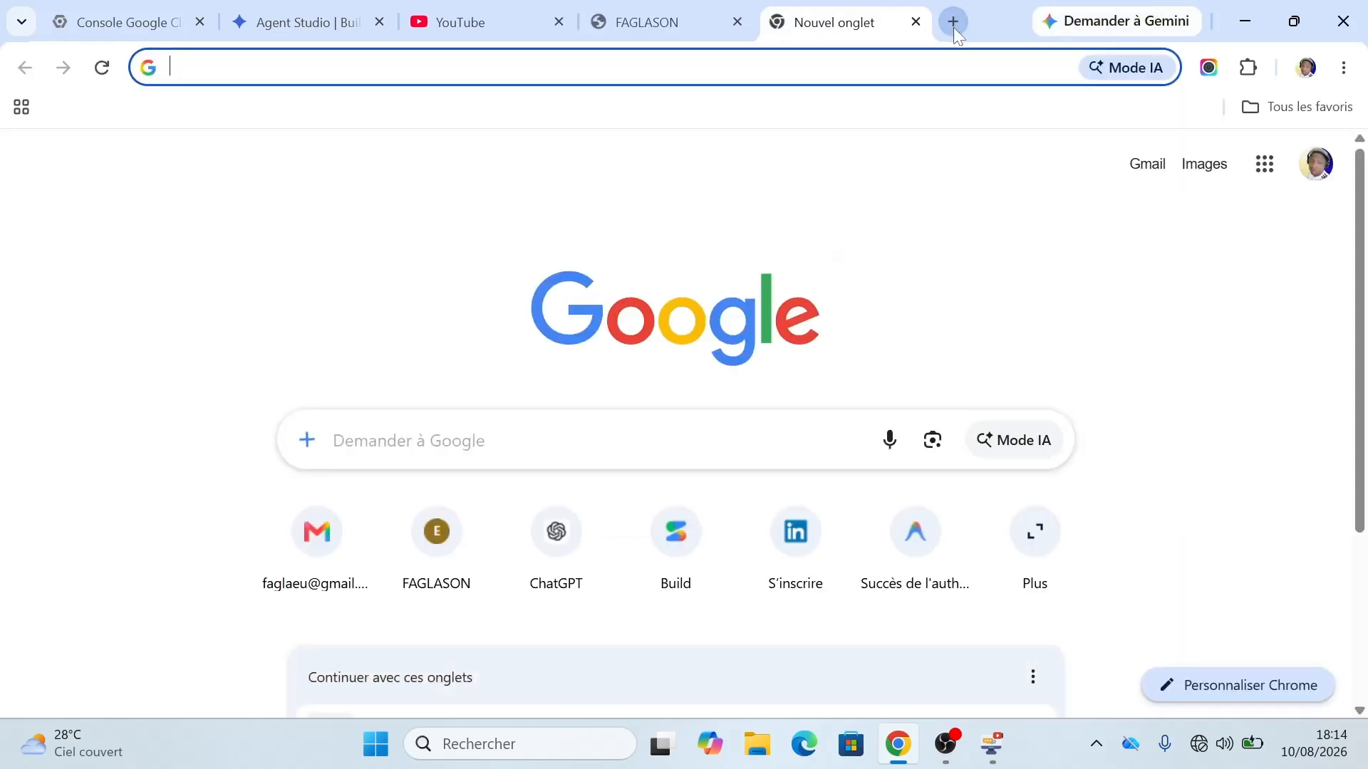
type("yiy")
key("BackSpace")
key("BackSpace")
type("ou")
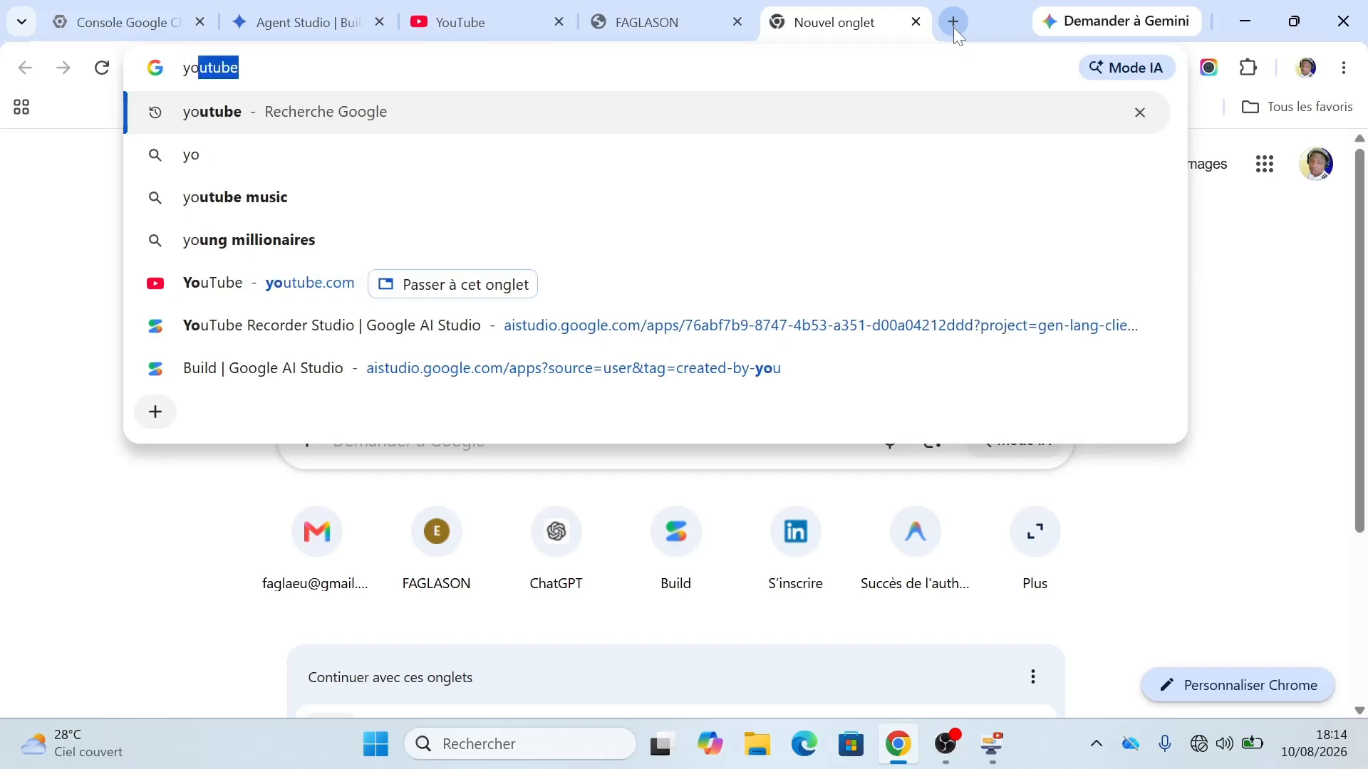
key("BackSpace")
key("BackSpace")
key("BackSpace")
key("BackSpace")
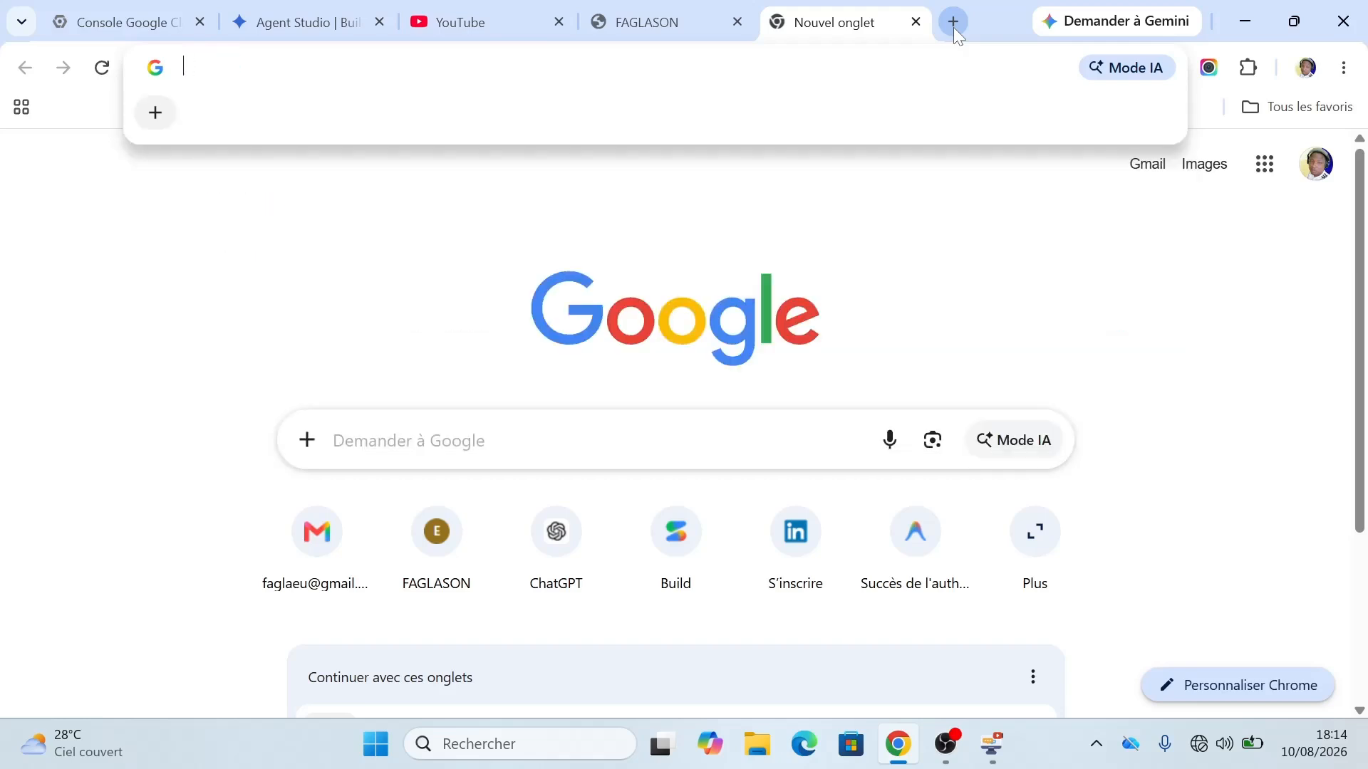
type("faceboo")
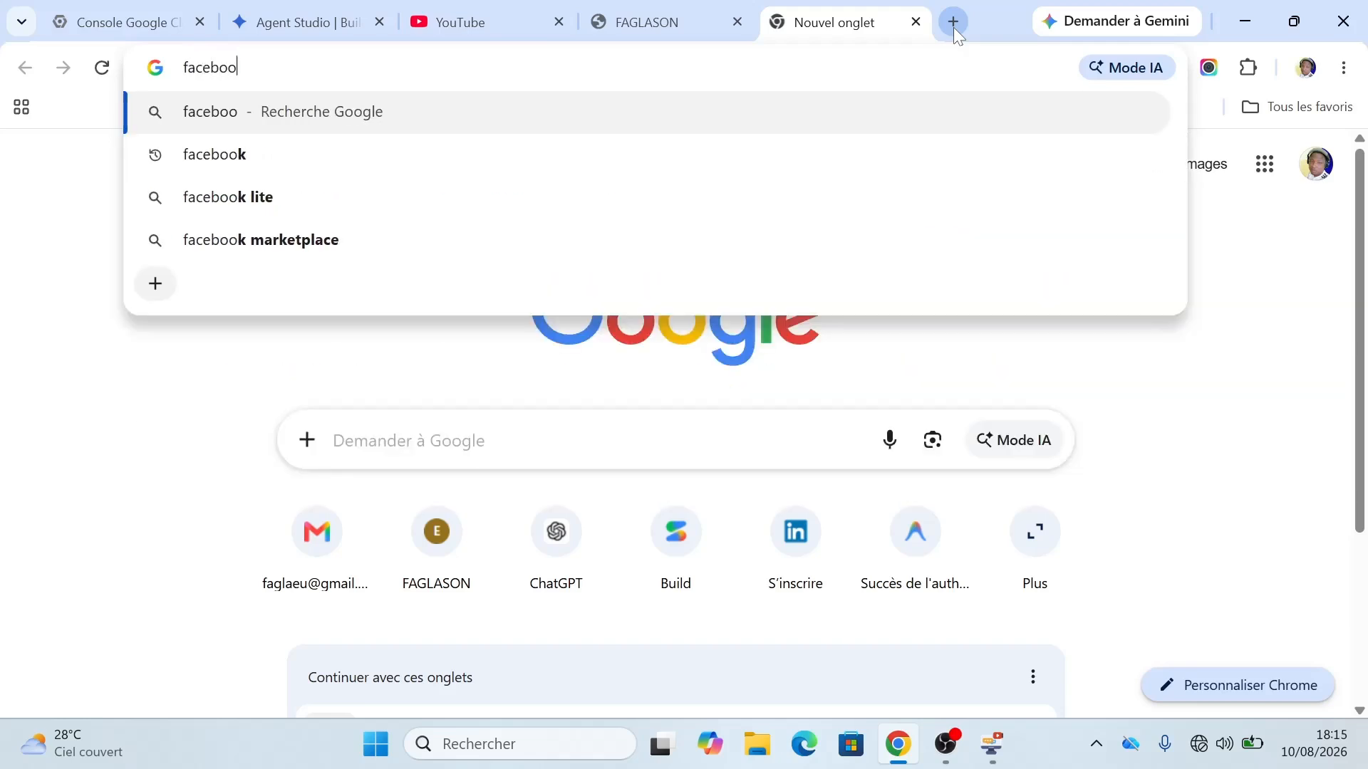
type("k.com")
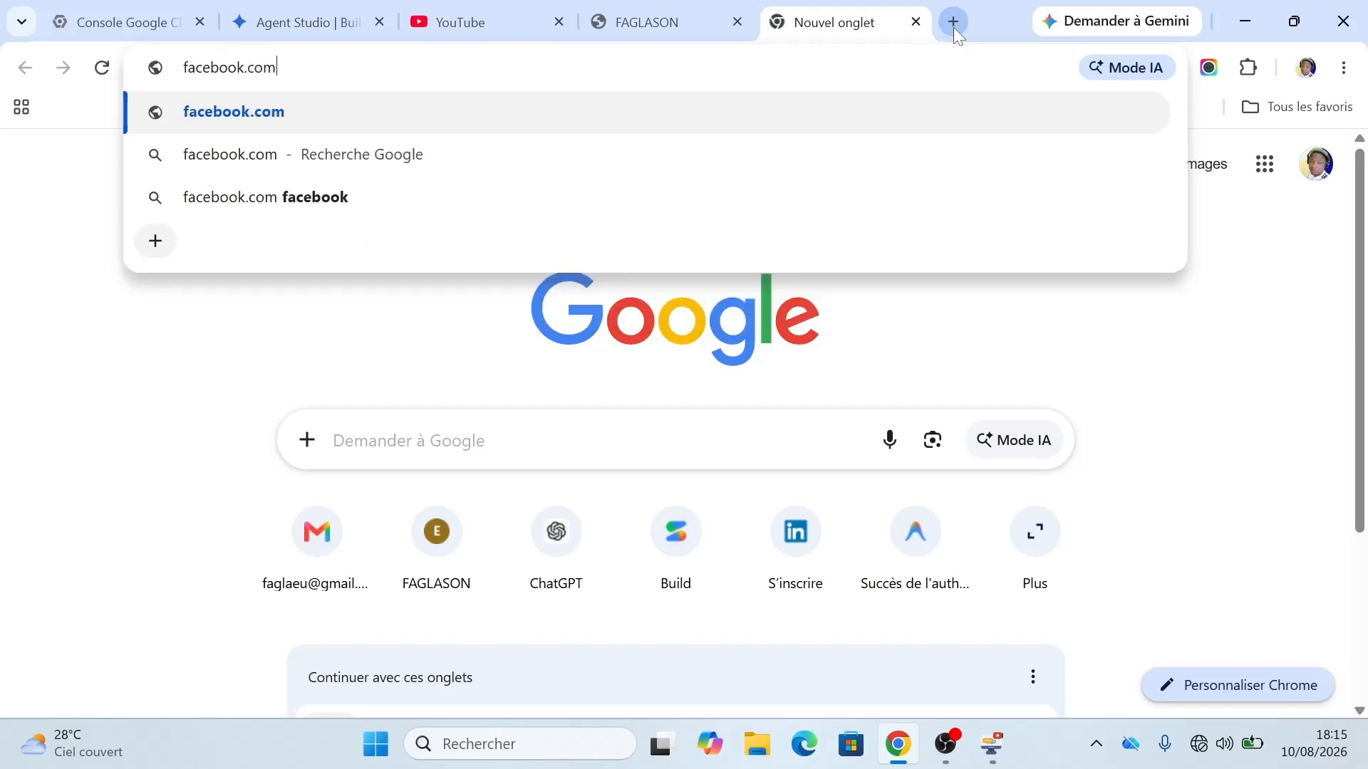
key("Return")
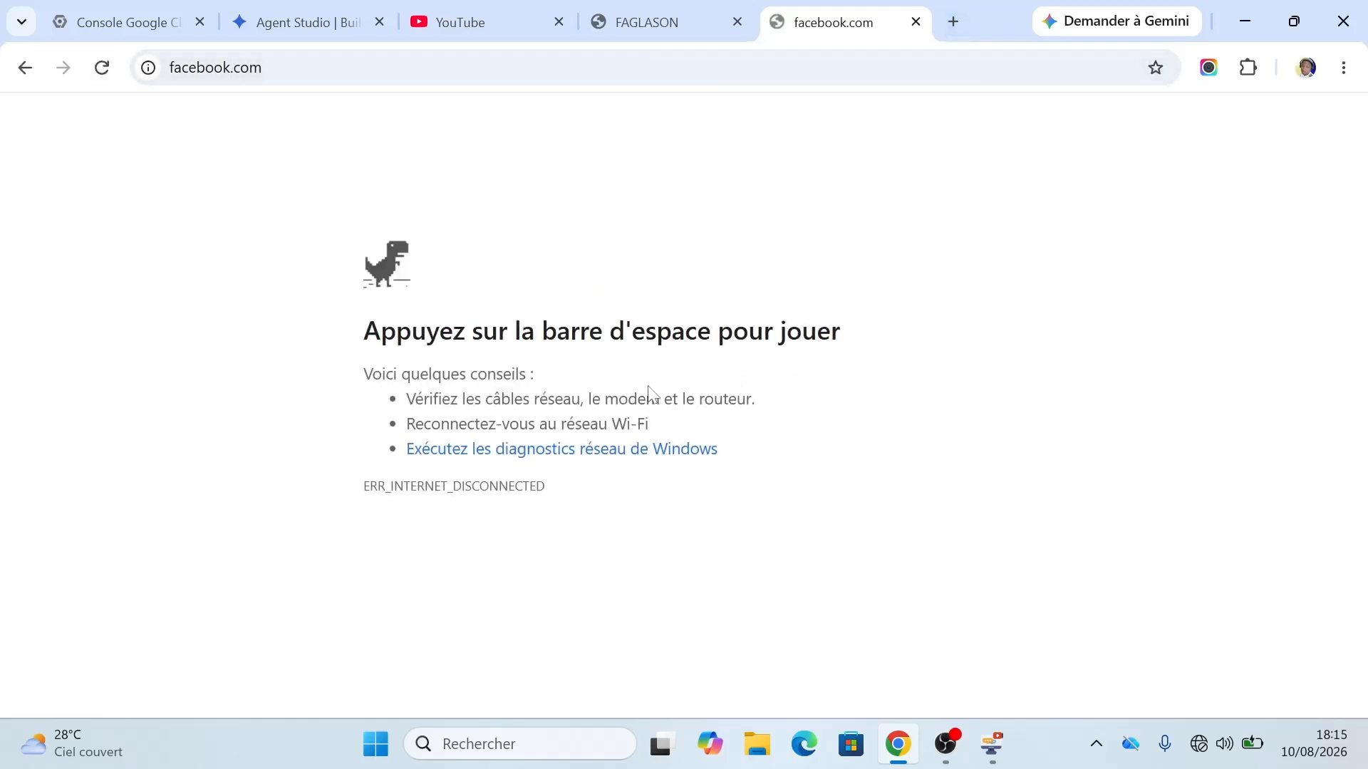
Step: Save the 944 000 FCFA credit sale to Client 1, preview its invoice print, then cancel and close it
left_click(614, 27)
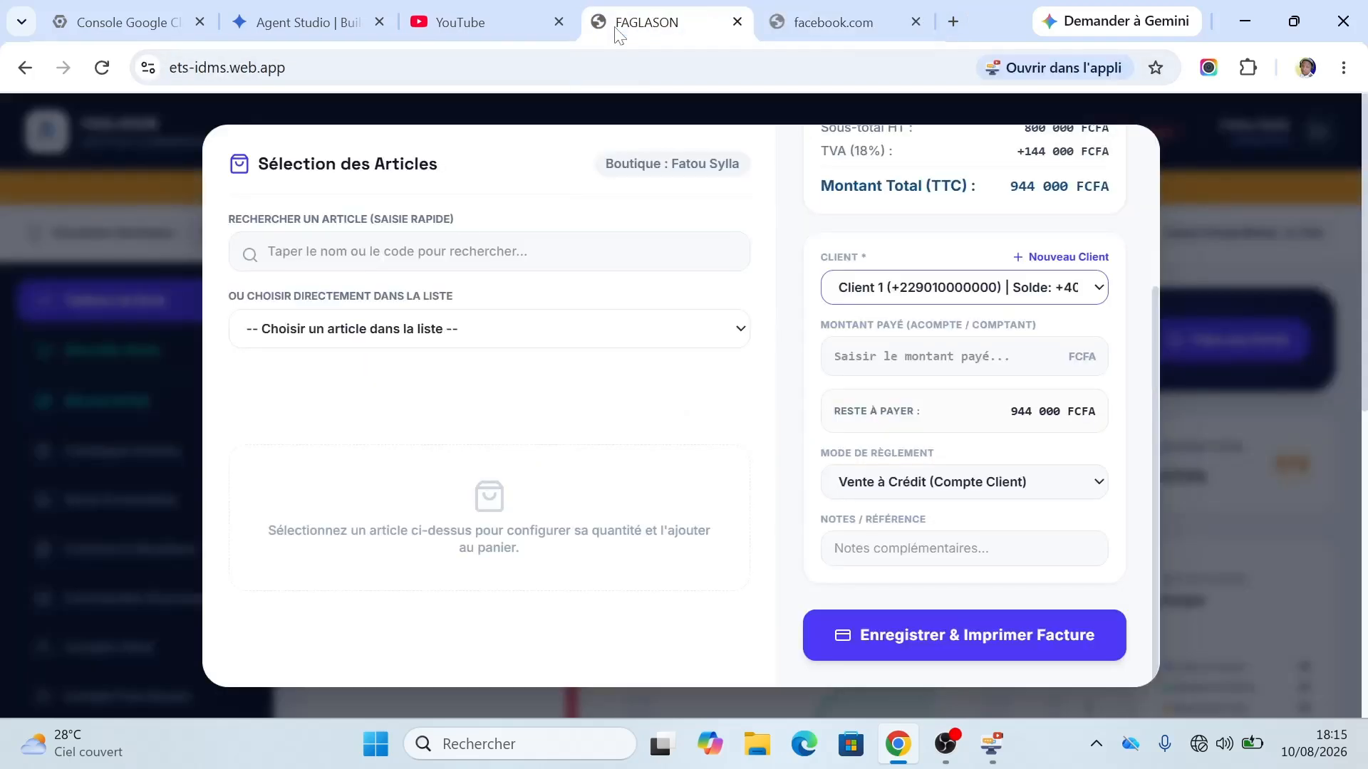
left_click(919, 641)
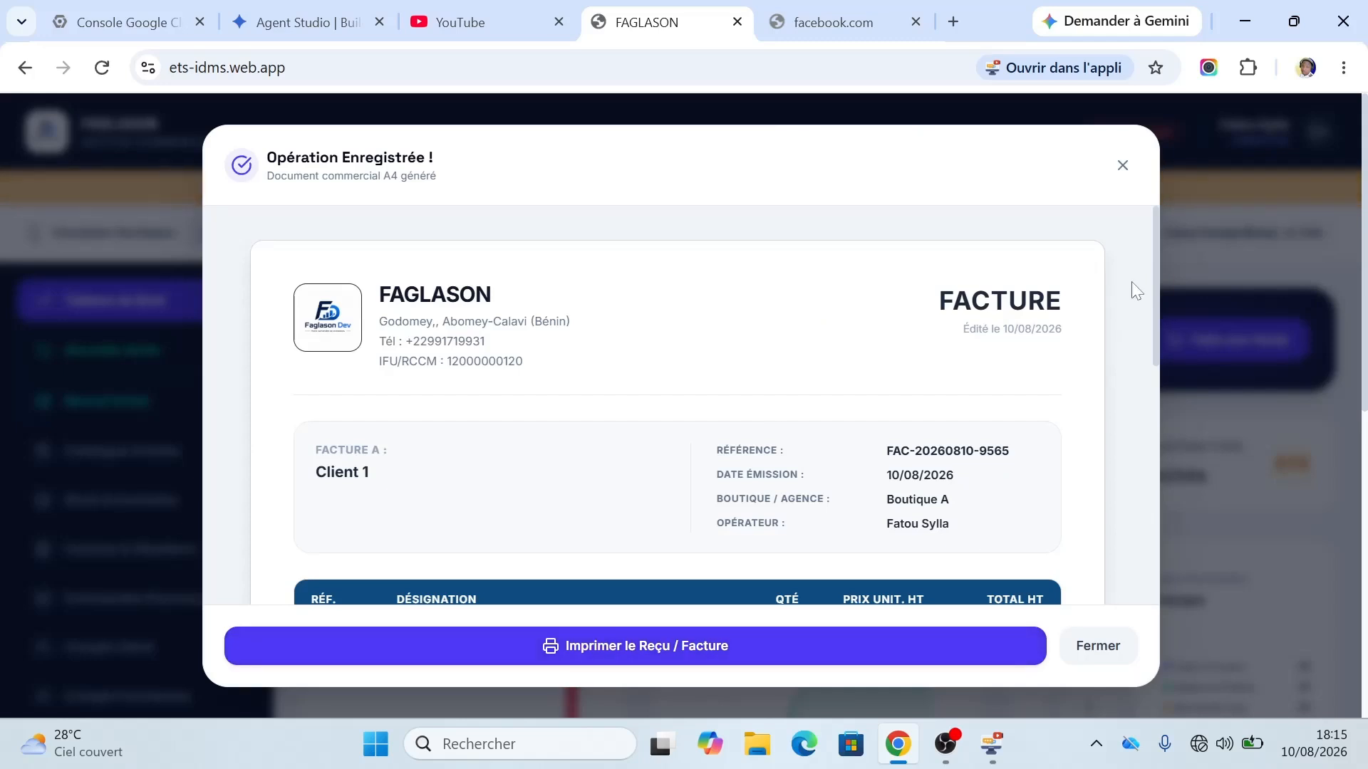
mouse_move(1155, 292)
left_mouse_down()
mouse_move(1127, 549)
mouse_move(1161, 158)
left_mouse_up()
left_click(436, 651)
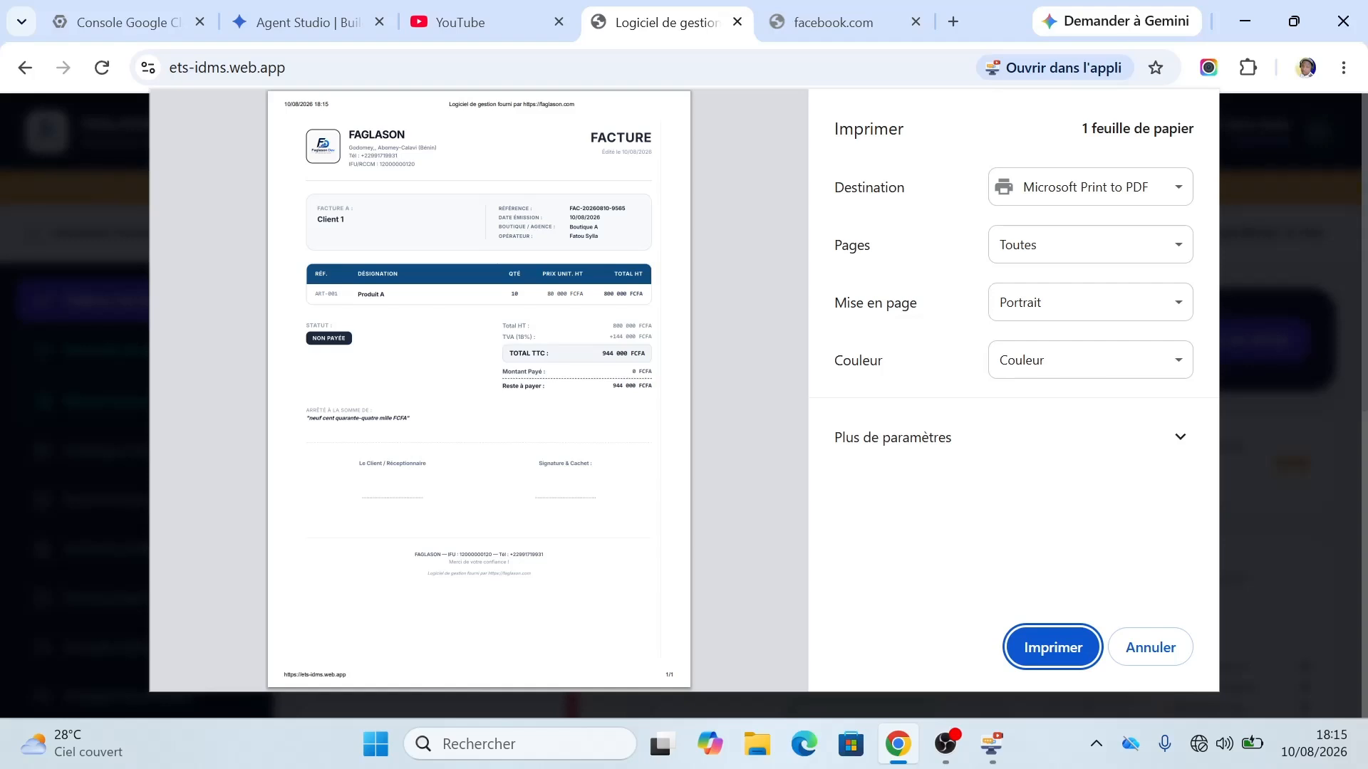
left_click(1150, 648)
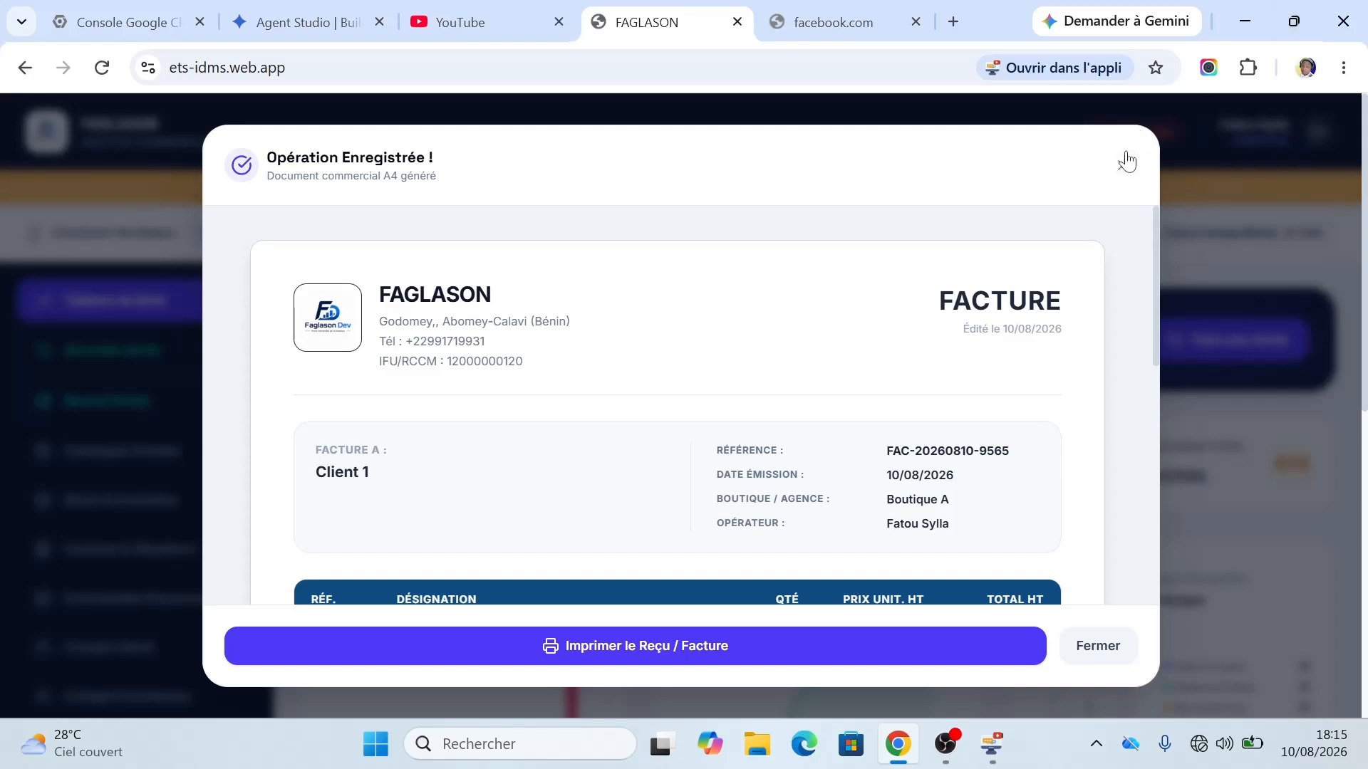
left_click(1124, 167)
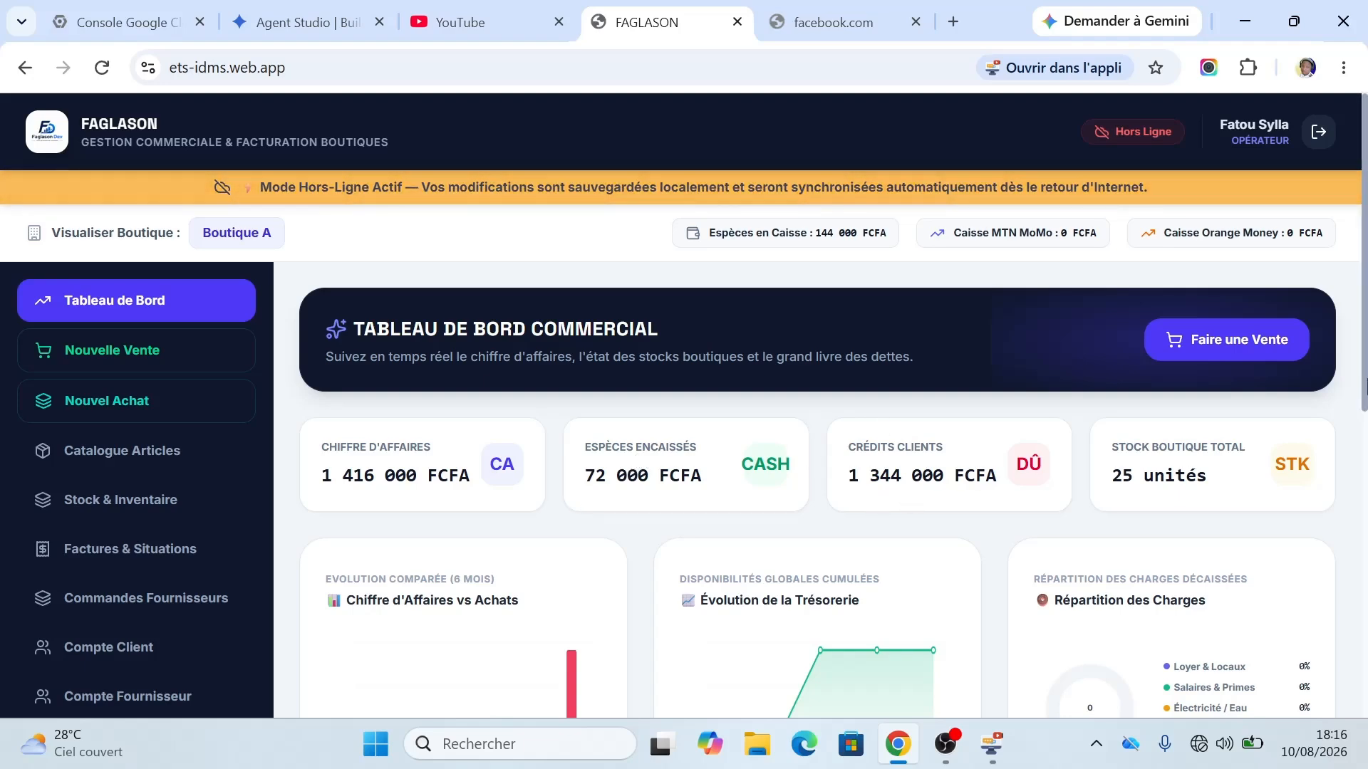
Step: Bring up the desktop app's Toutes Boutiques dashboard showing 1 416 000 FCFA revenue and -3 894 000 FCFA result
scroll(1243, 459, "down", 3)
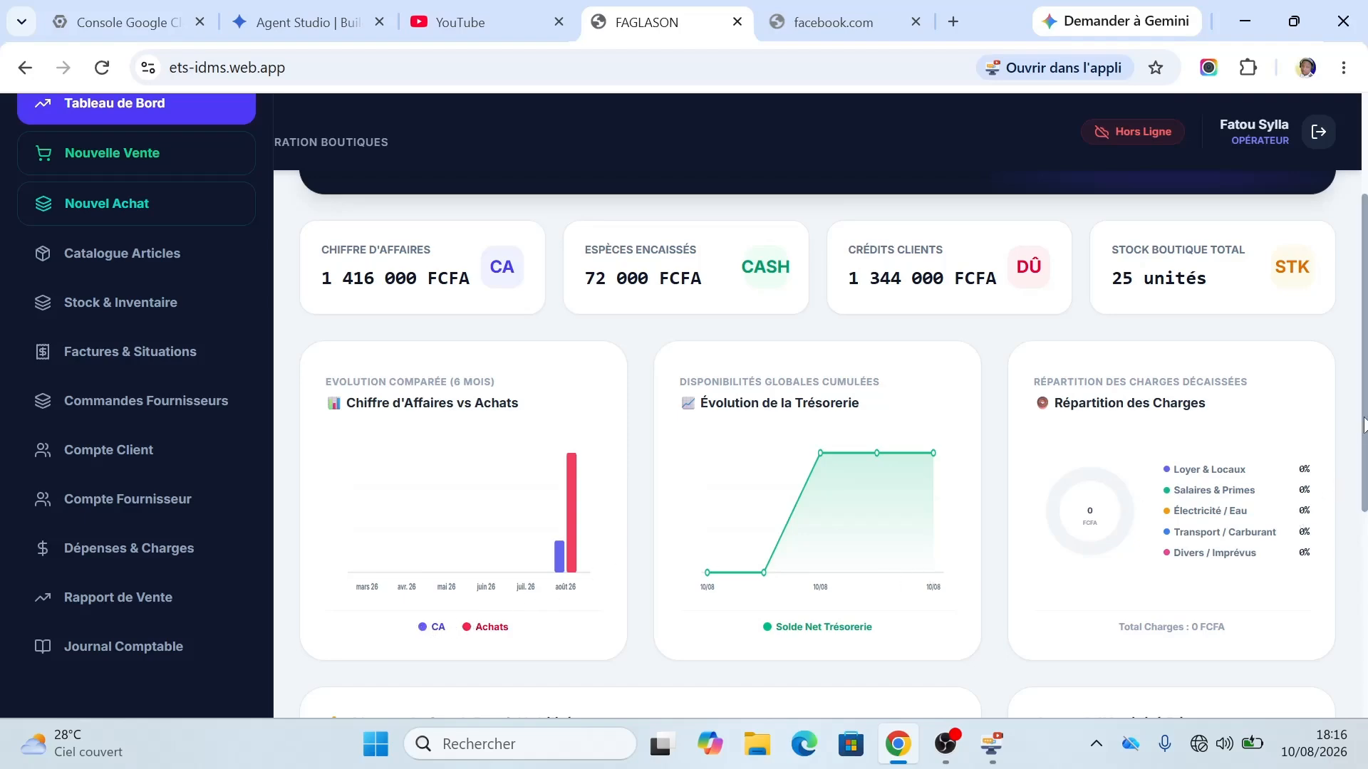
left_click_drag(1363, 425, 1360, 278)
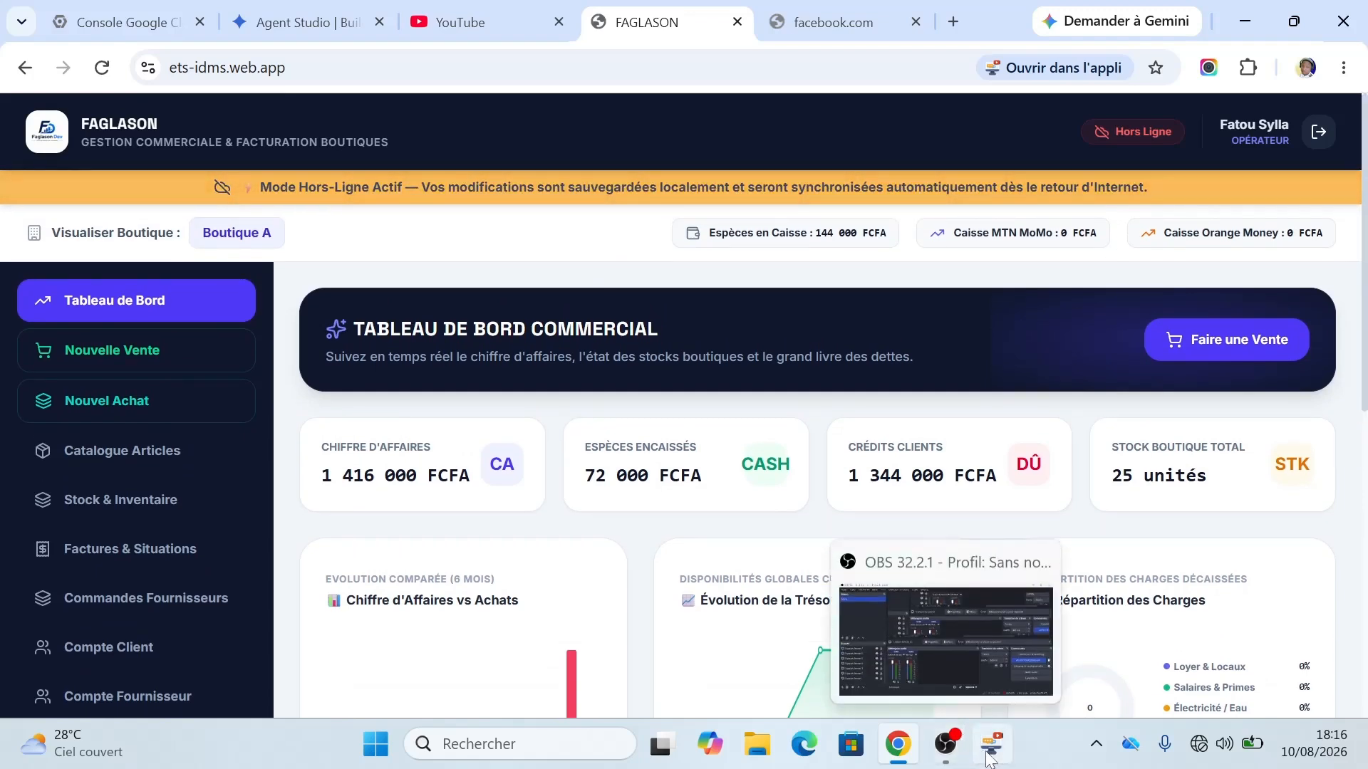
left_click(992, 746)
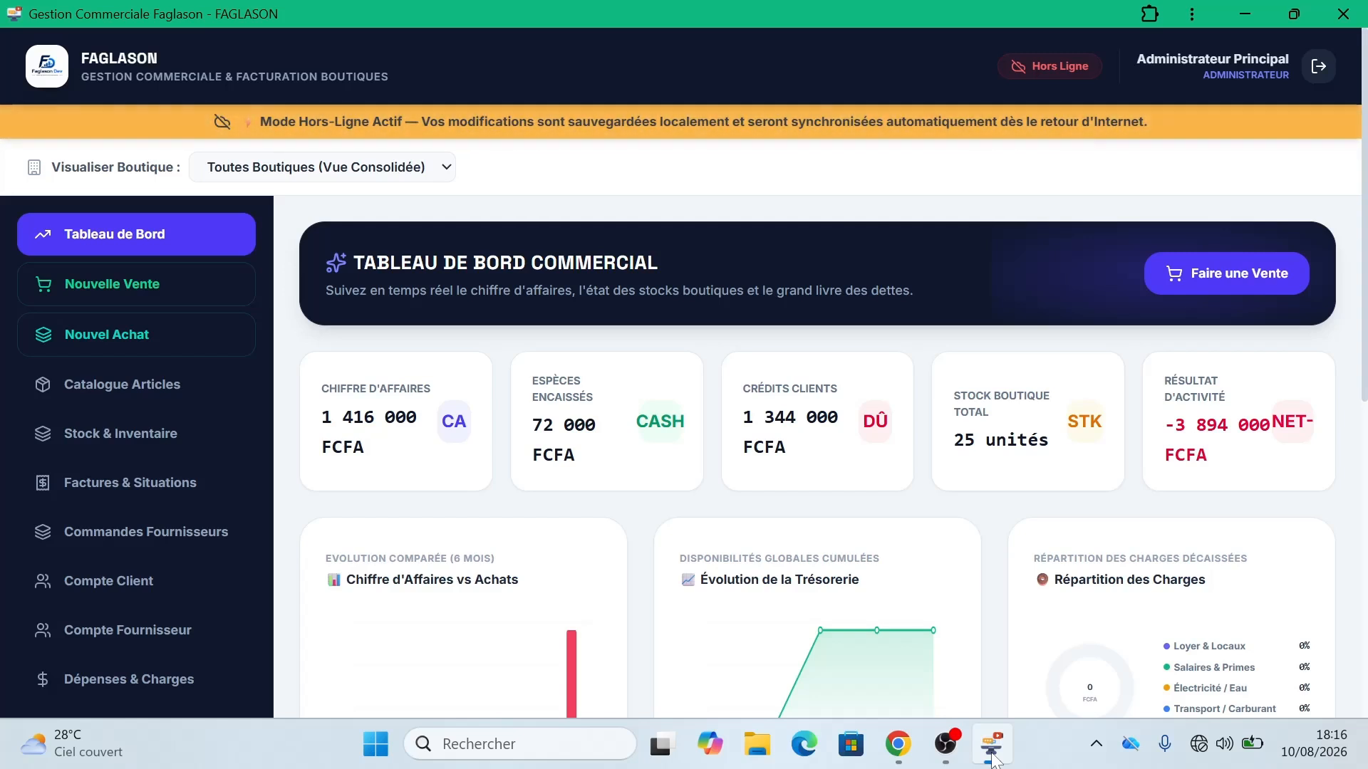
left_click(993, 757)
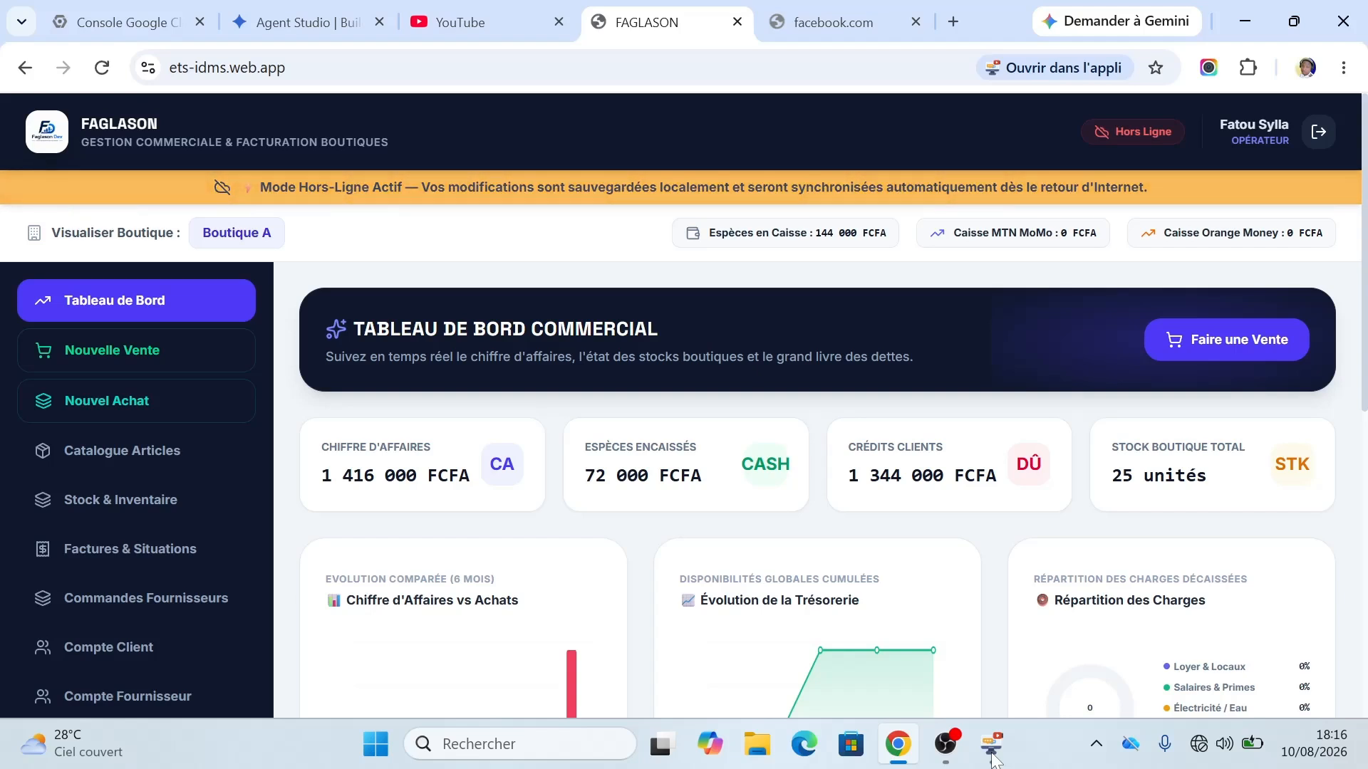
left_click(994, 758)
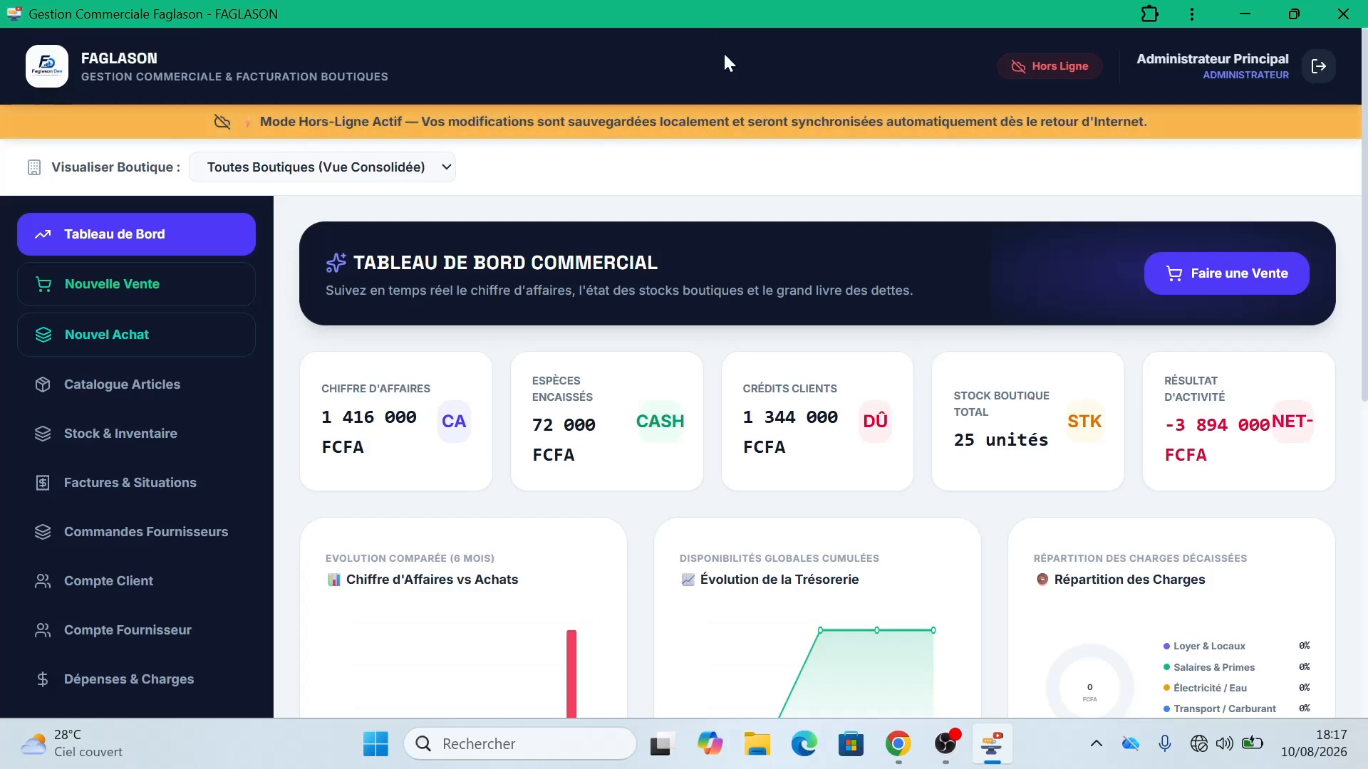
Step: Turn Wi-Fi back on in Windows quick settings and launch Microsoft Edge
left_click(1199, 748)
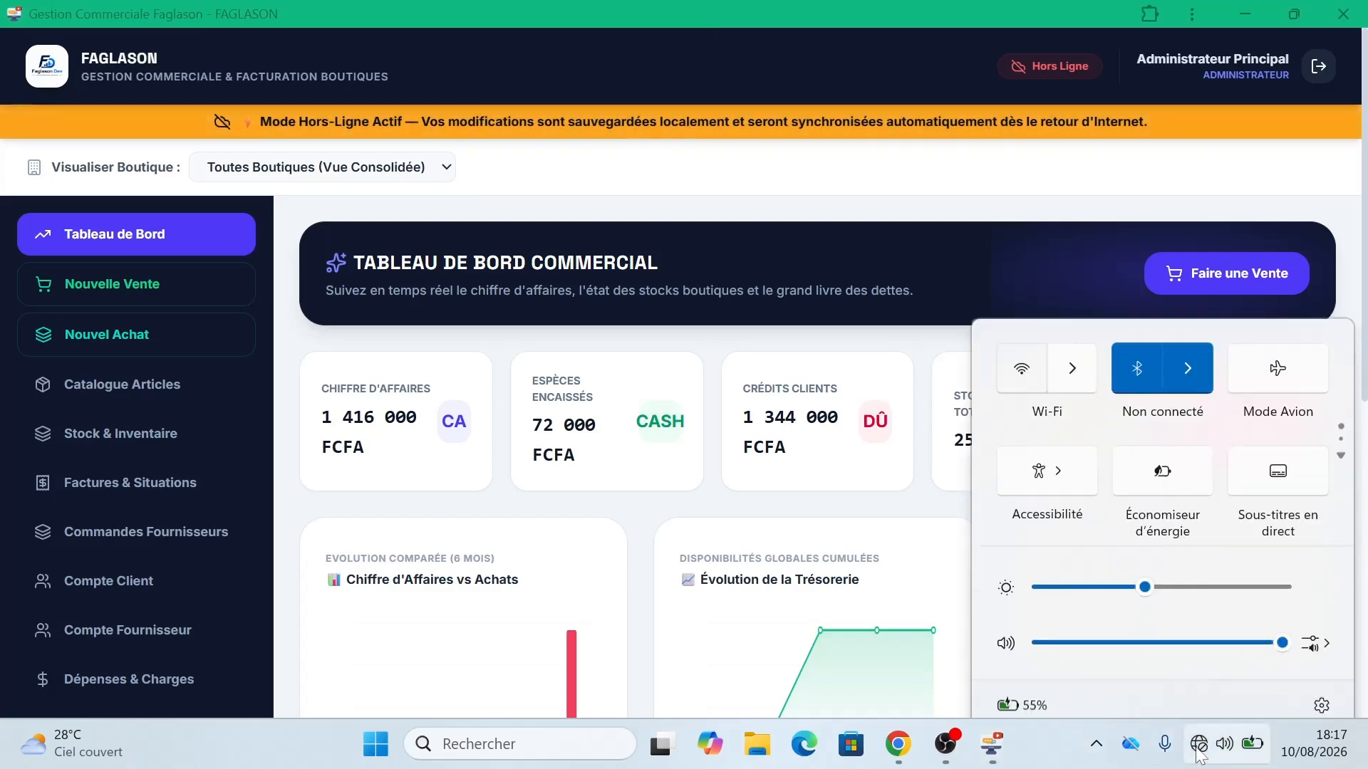
left_click(1020, 347)
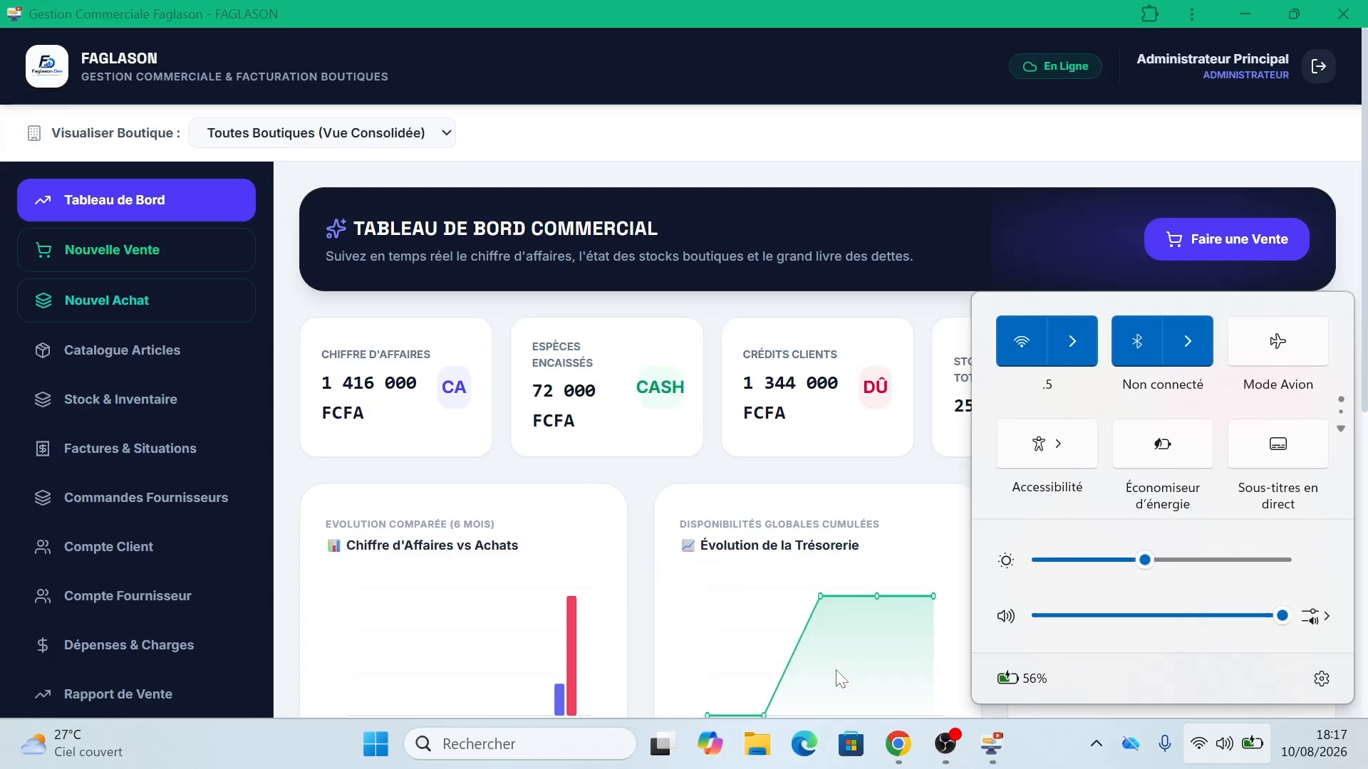
left_click(810, 737)
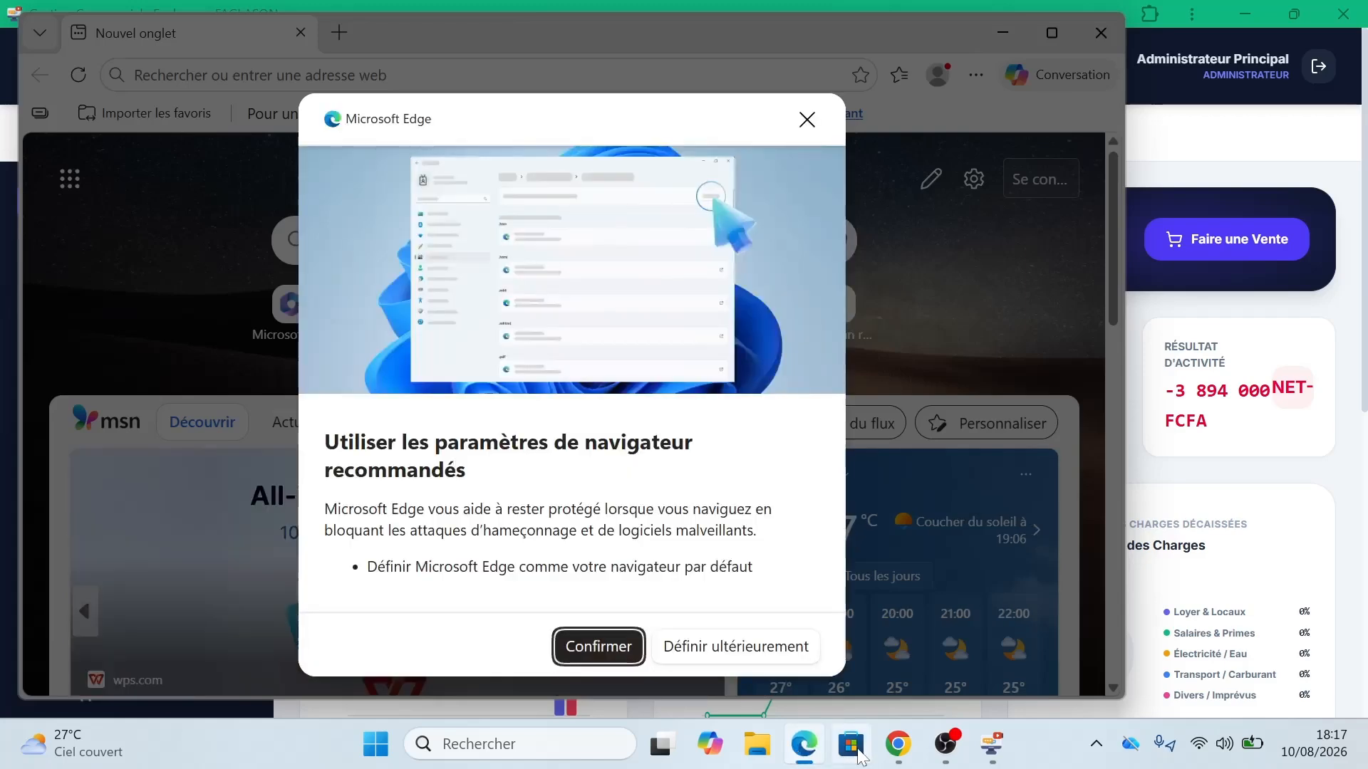
Step: Dismiss Edge's settings prompt, maximise the window and go to ets-idms.web.app
left_click(910, 760)
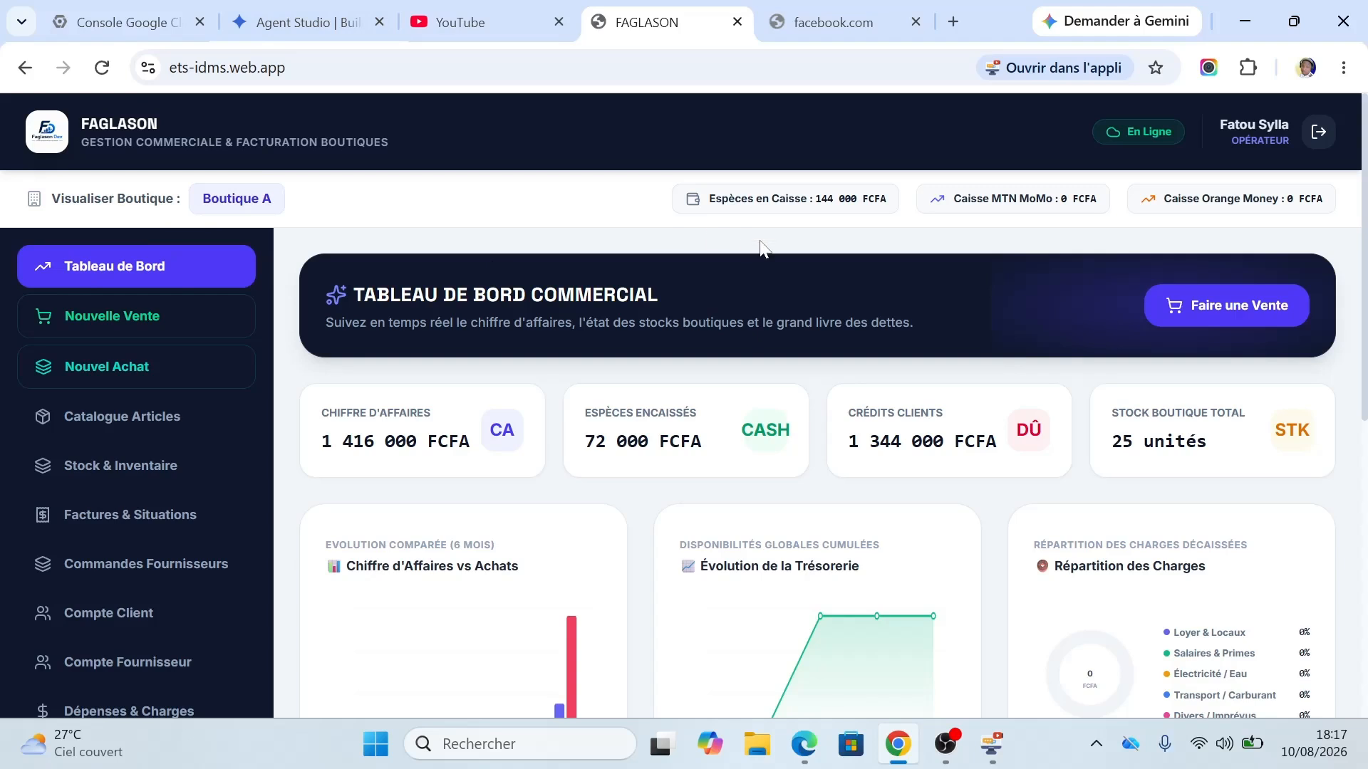
left_click(797, 755)
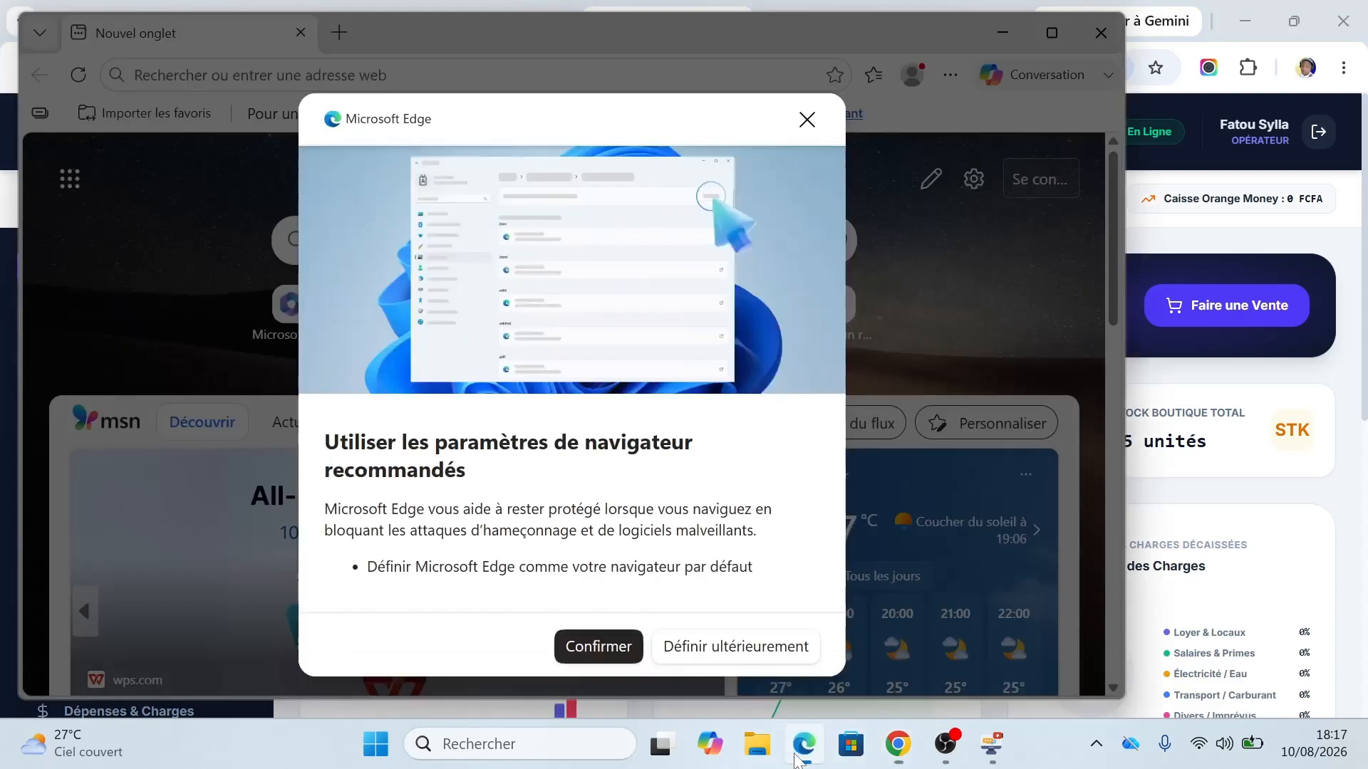
left_click(804, 123)
left_click(1053, 28)
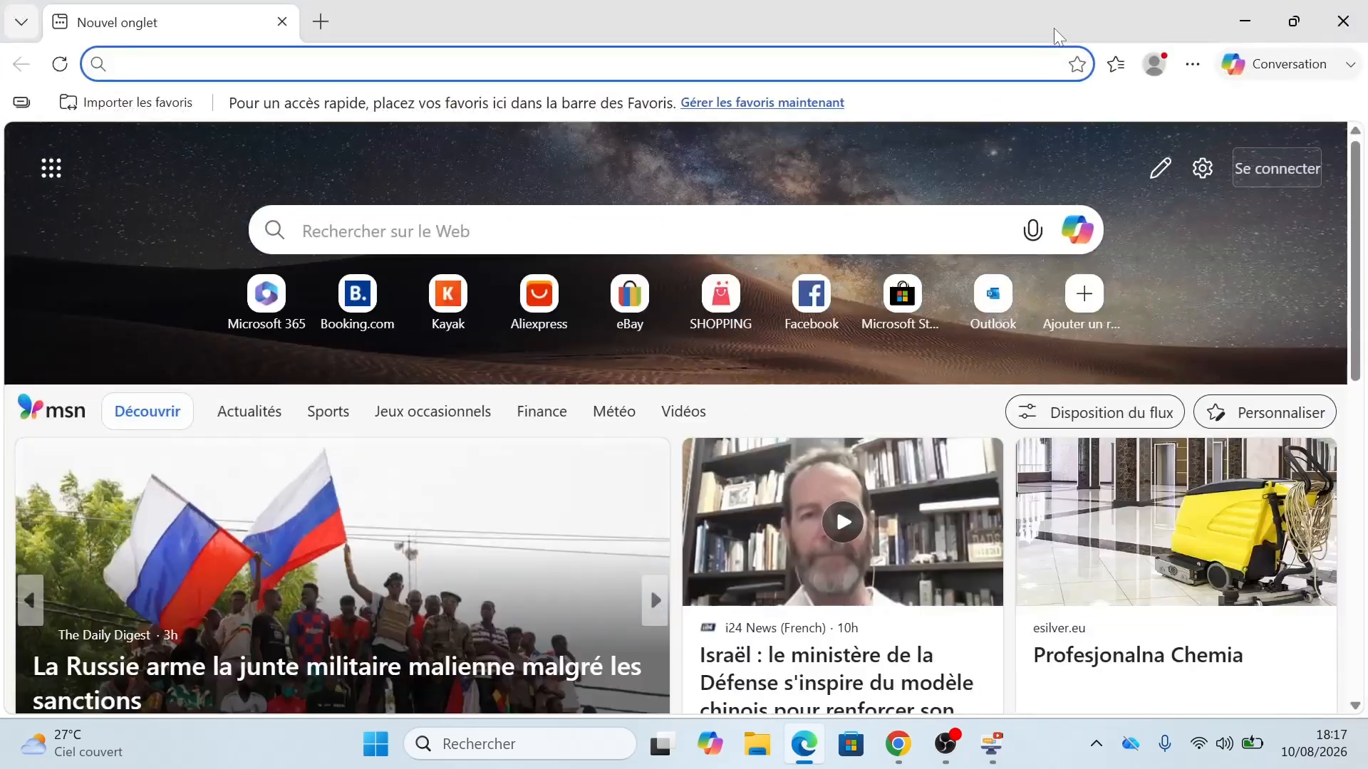
type("ets-")
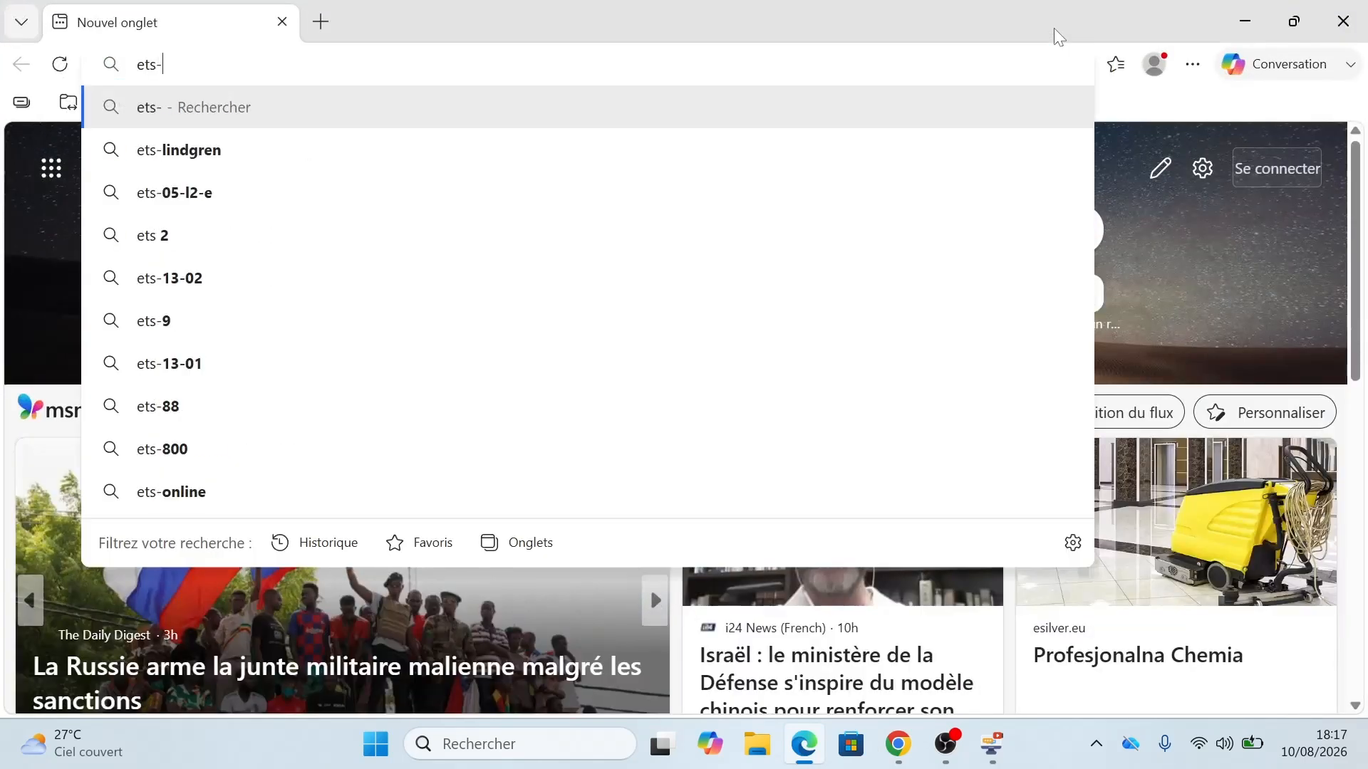
type("idms.")
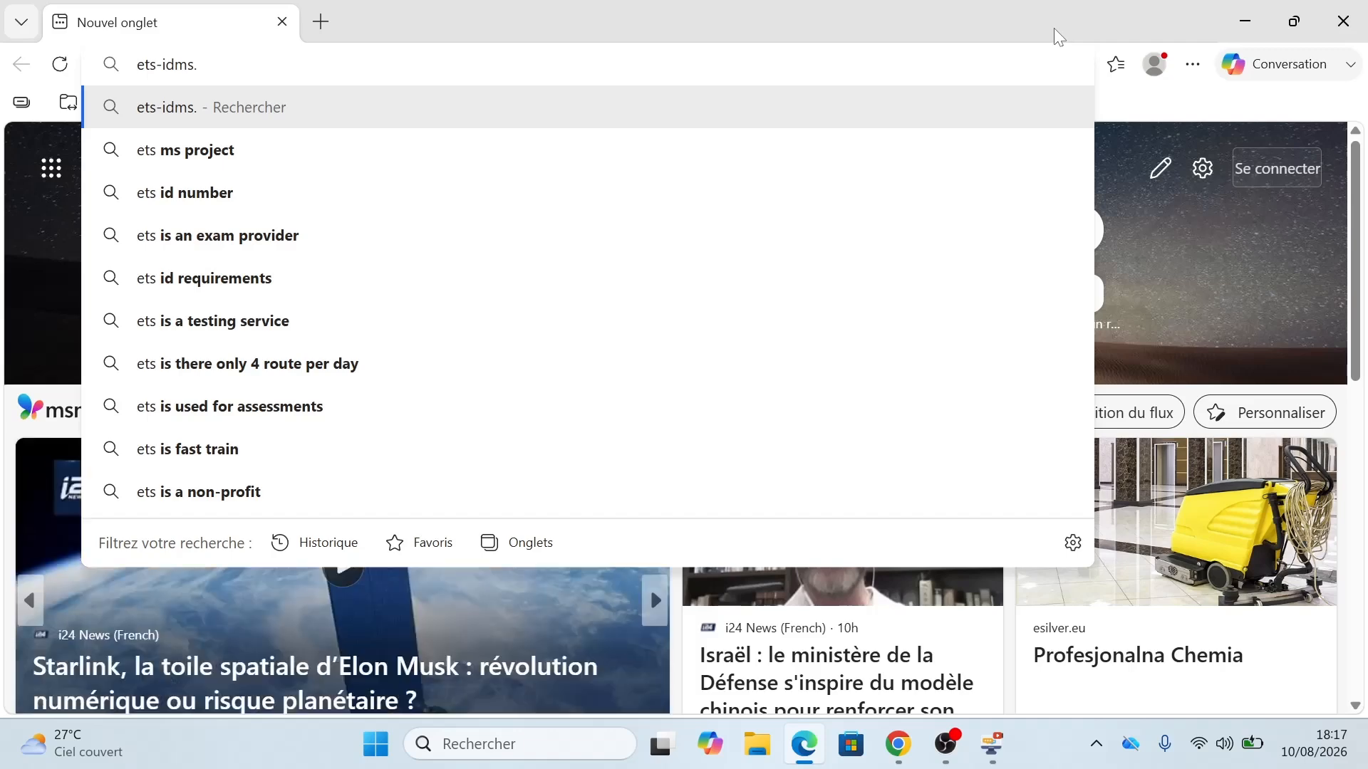
type("web.a")
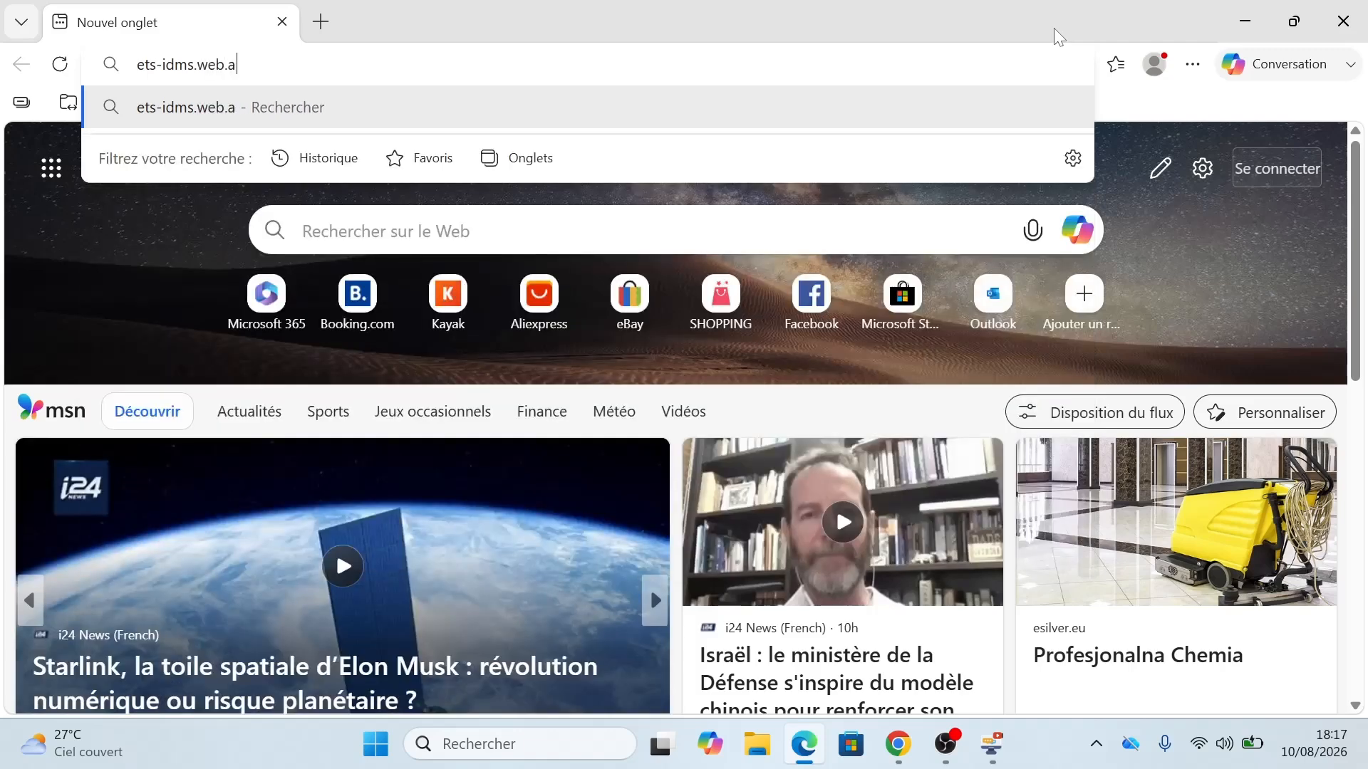
type("pp")
key("Return")
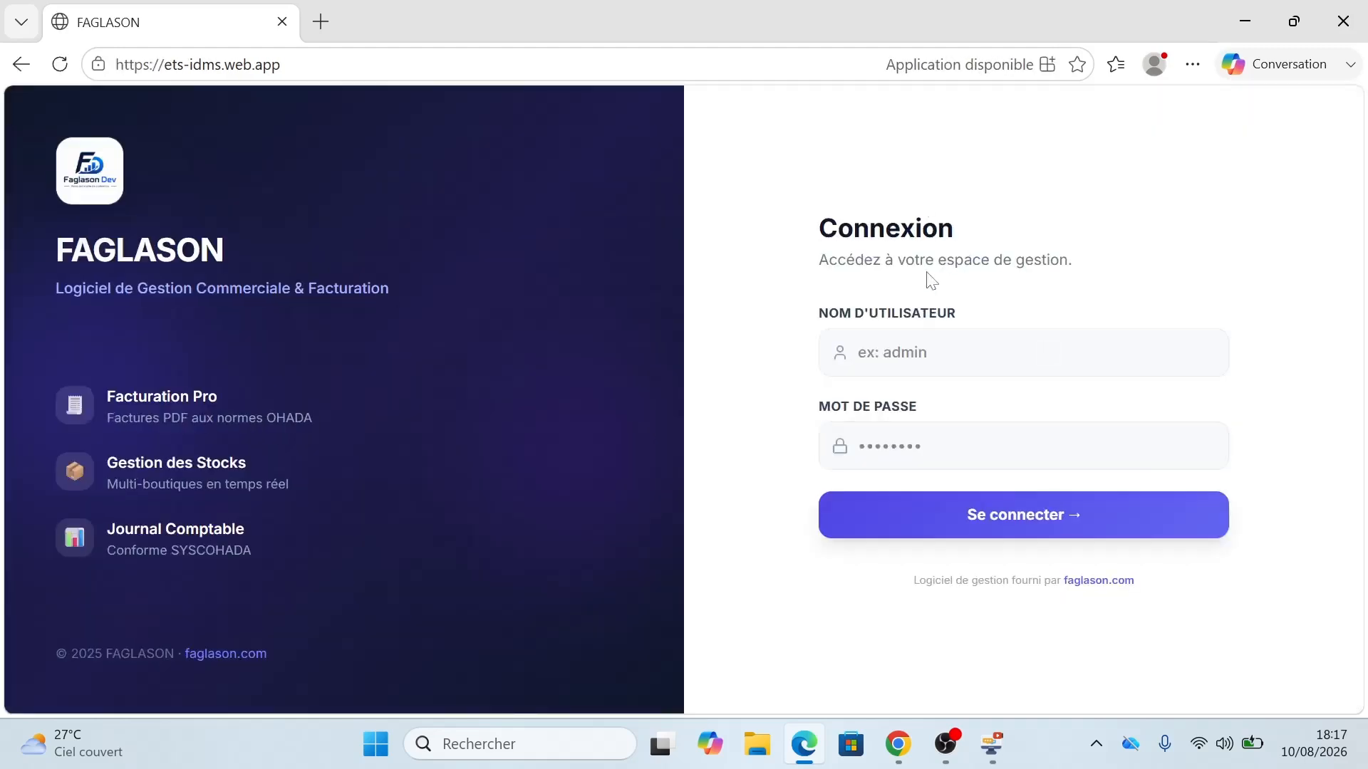
Step: Sign in with the Boutique B operator's username and password, correcting a mistyped username
left_click(1022, 352)
type("davib")
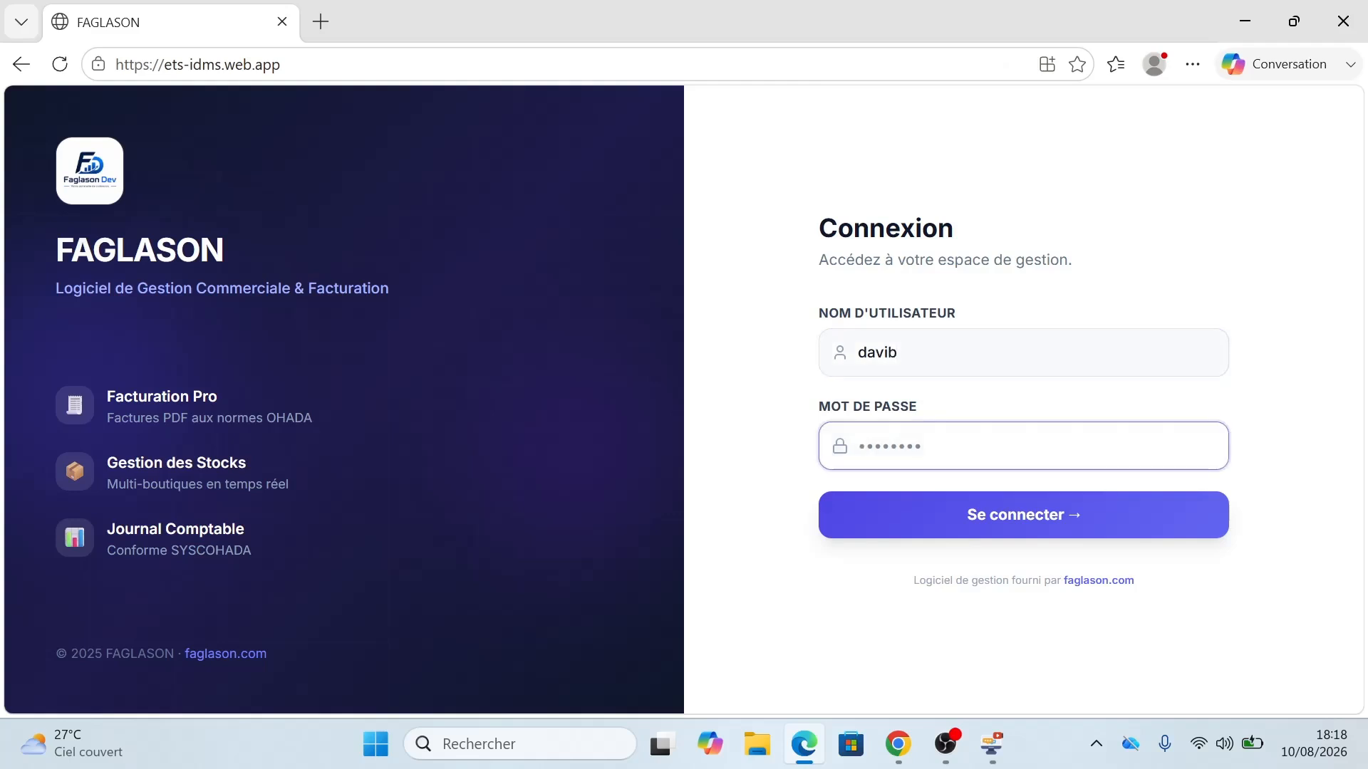
type("•")
type("56")
key("Return")
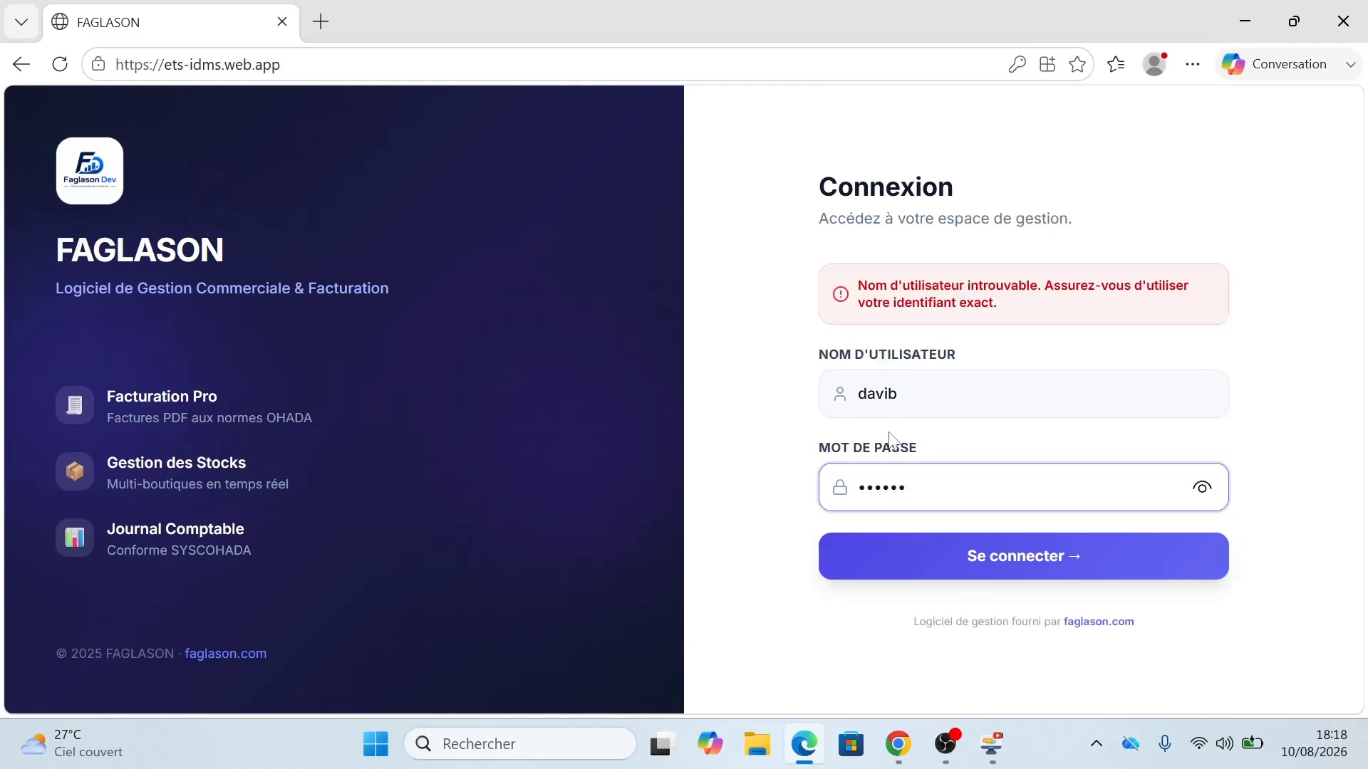
left_click(896, 394)
key("BackSpace")
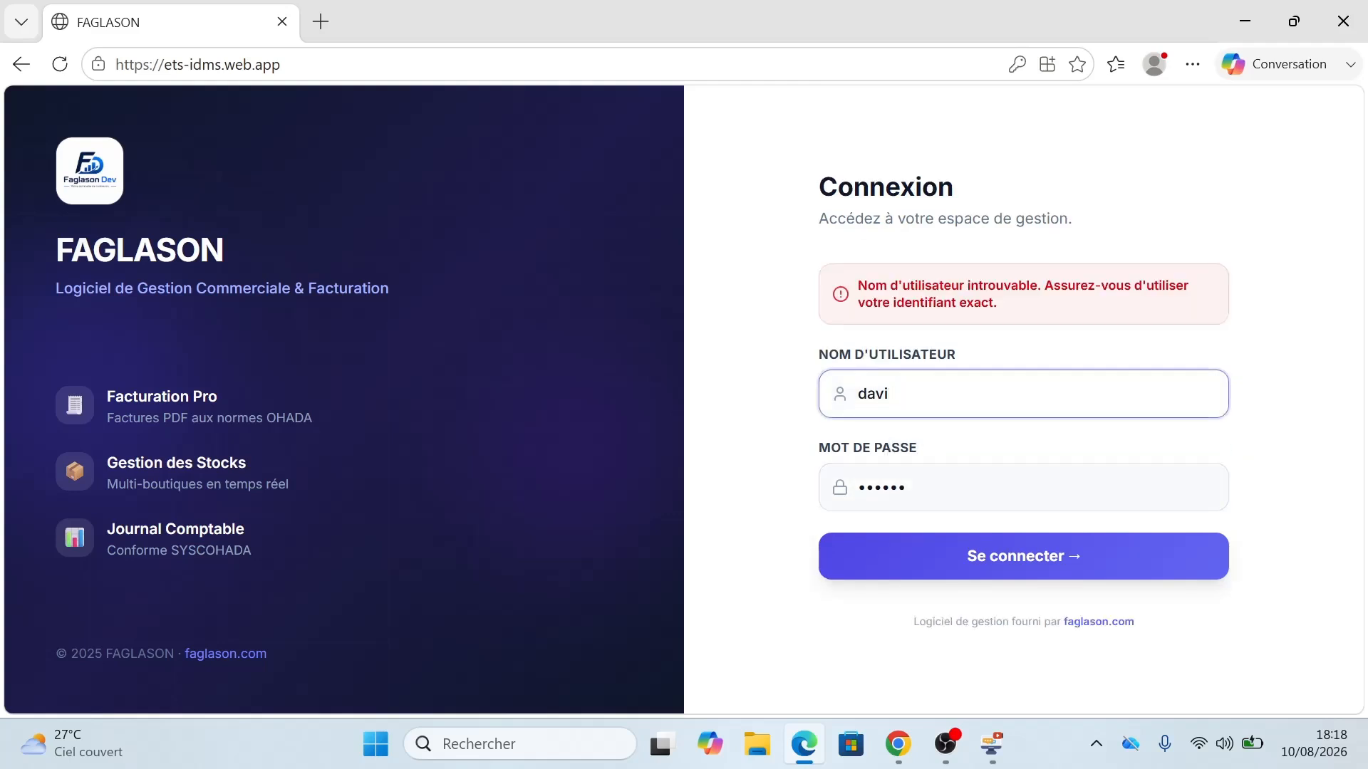
type("d")
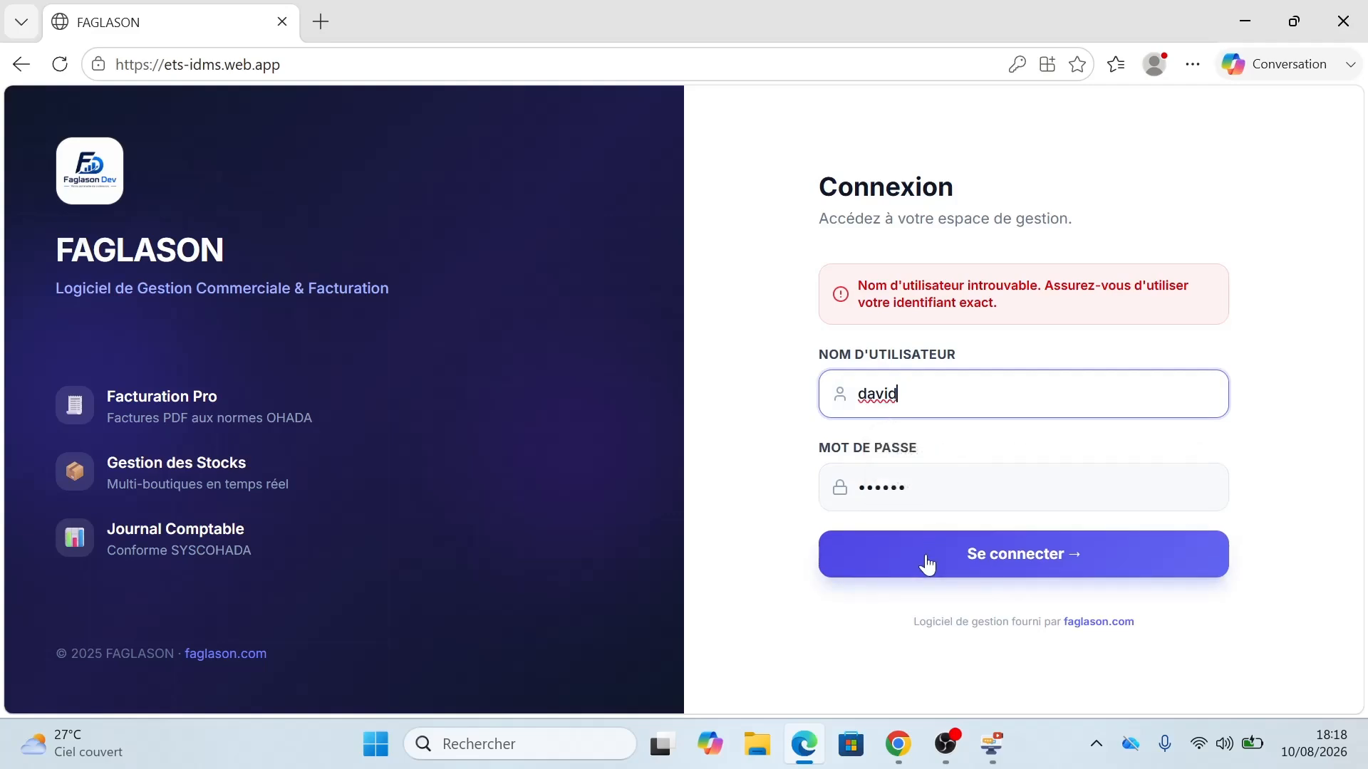
left_click(925, 556)
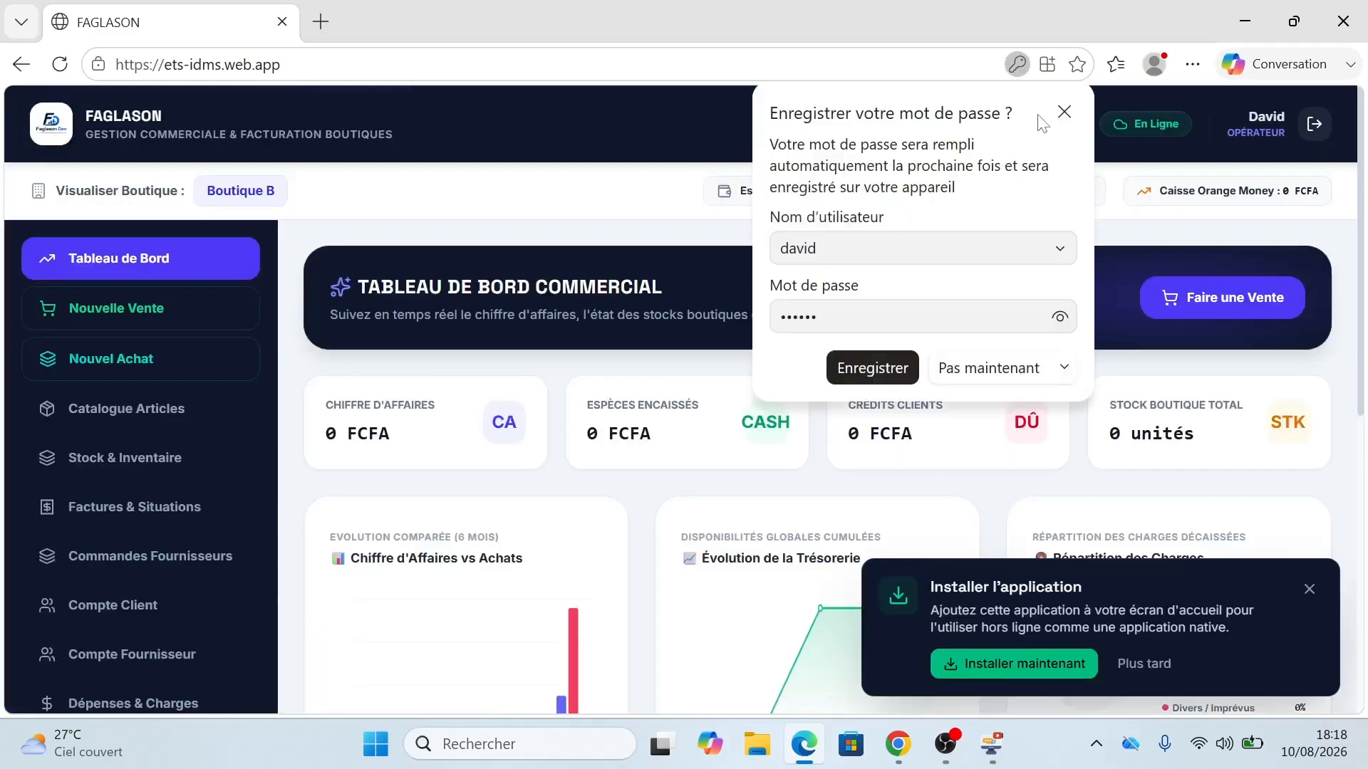
Step: Decline saving the password and dismiss the Installer l'application prompt
left_click(1063, 113)
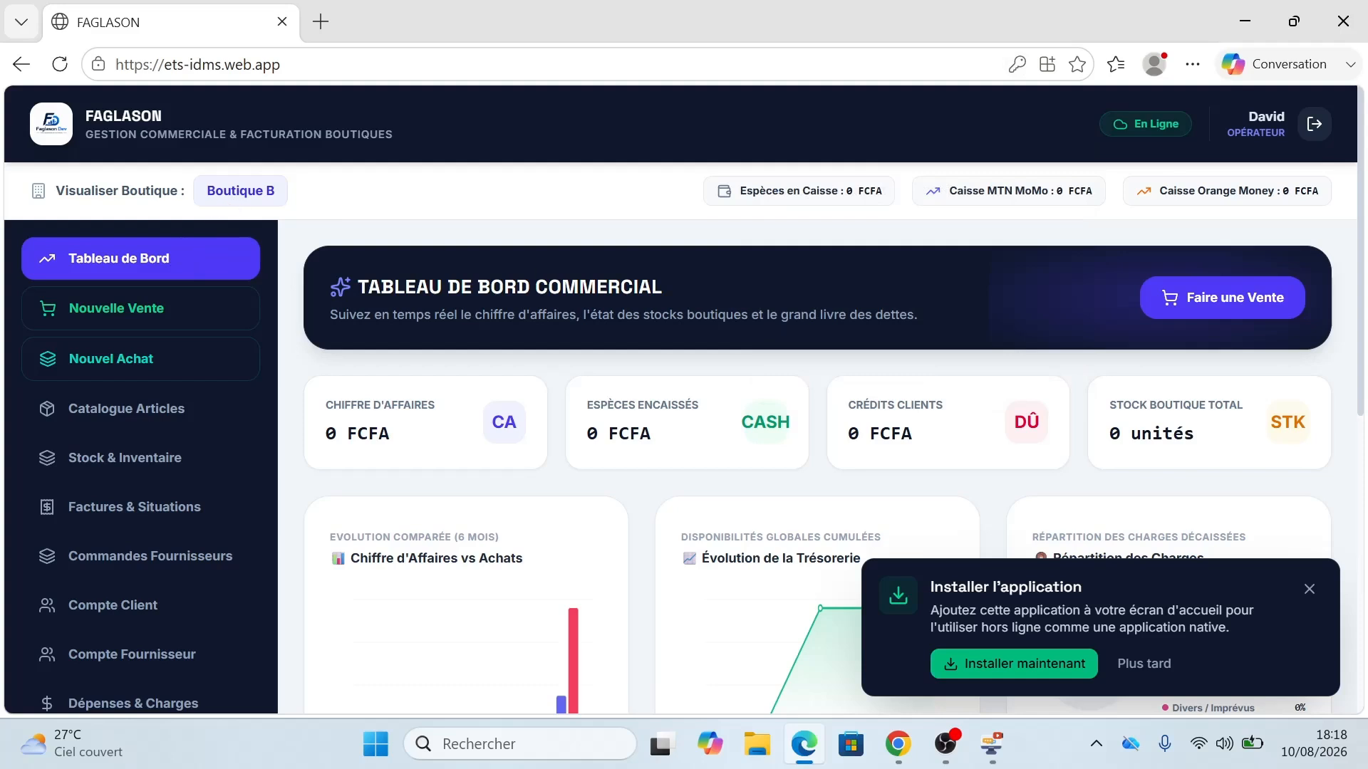
left_click(1309, 590)
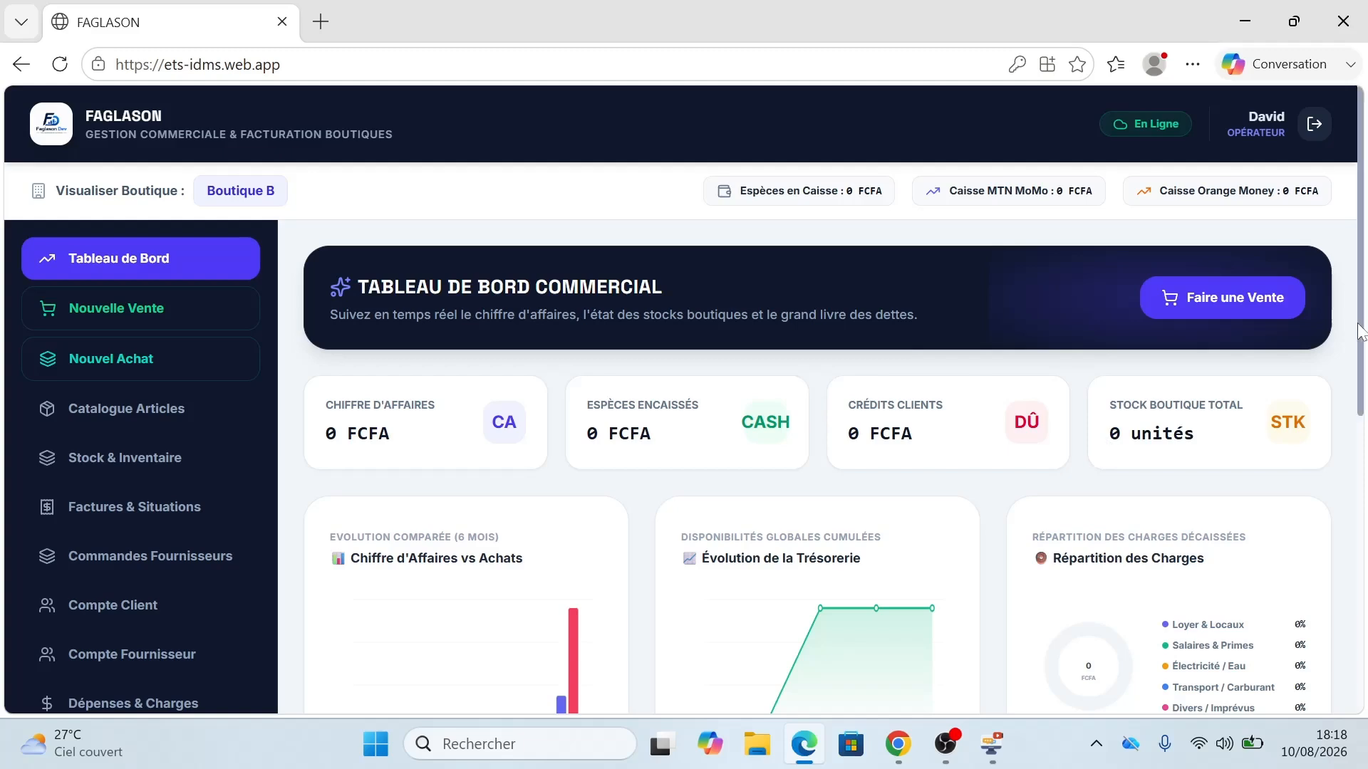
left_click_drag(1357, 331, 1358, 383)
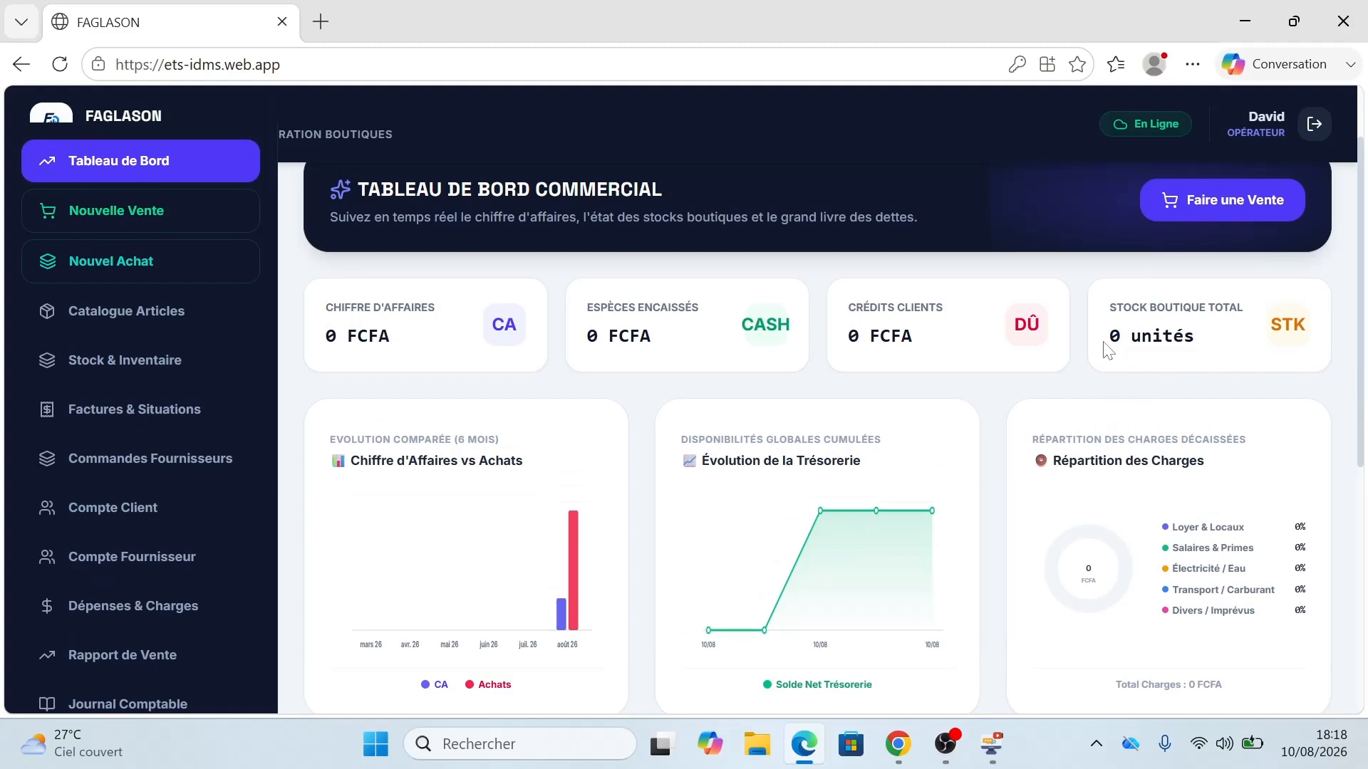
Step: Check in Nouvelle Vente that Boutique B has no articles to sell, then return to Boutique A's dashboard in Chrome
left_click(143, 211)
left_click(519, 325)
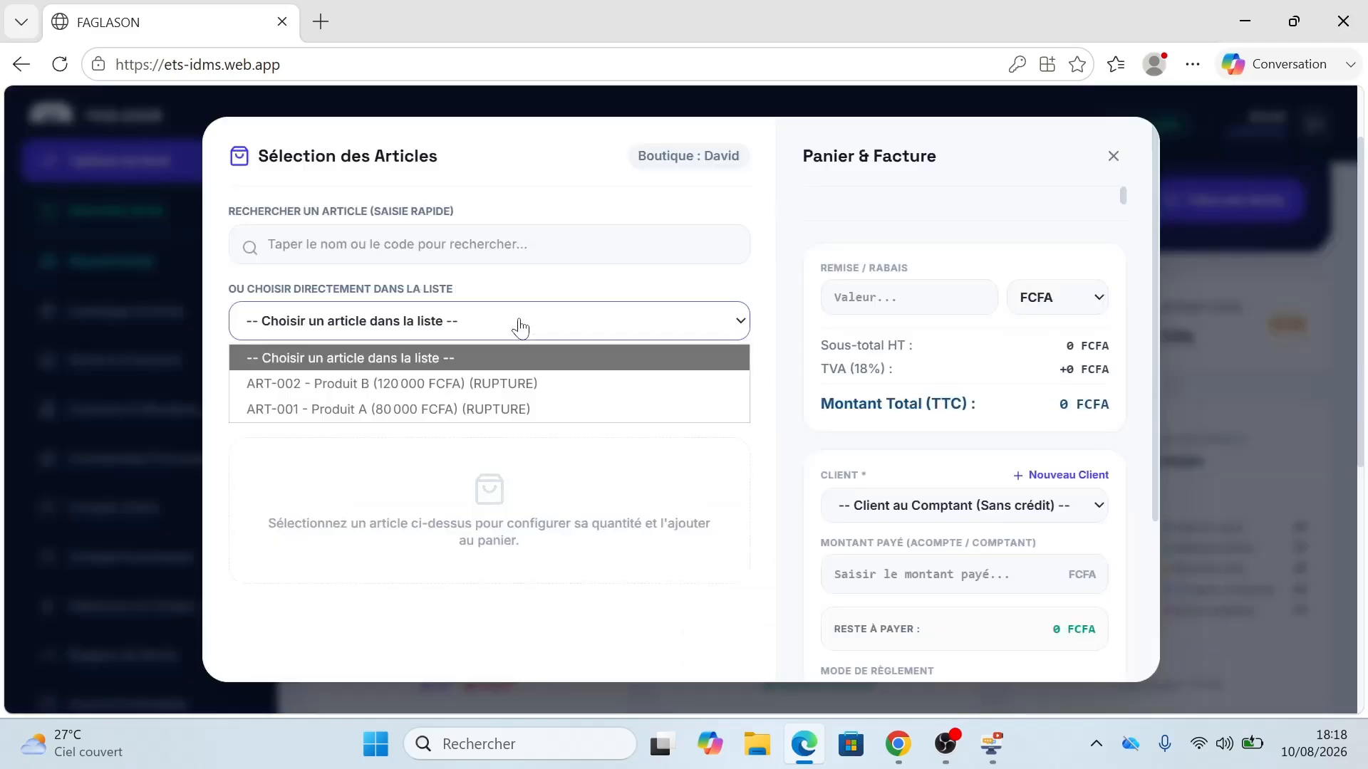
left_click(1114, 156)
left_click(1113, 156)
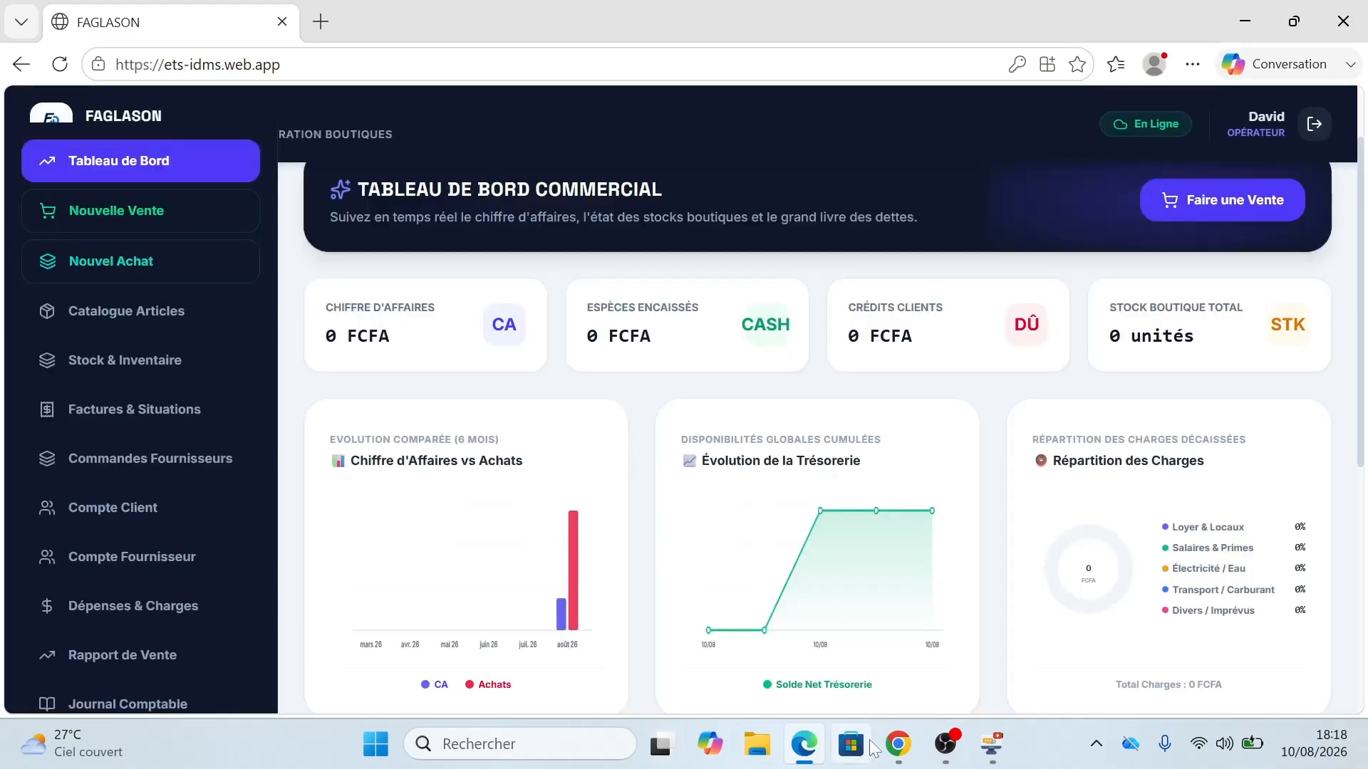
left_click(898, 756)
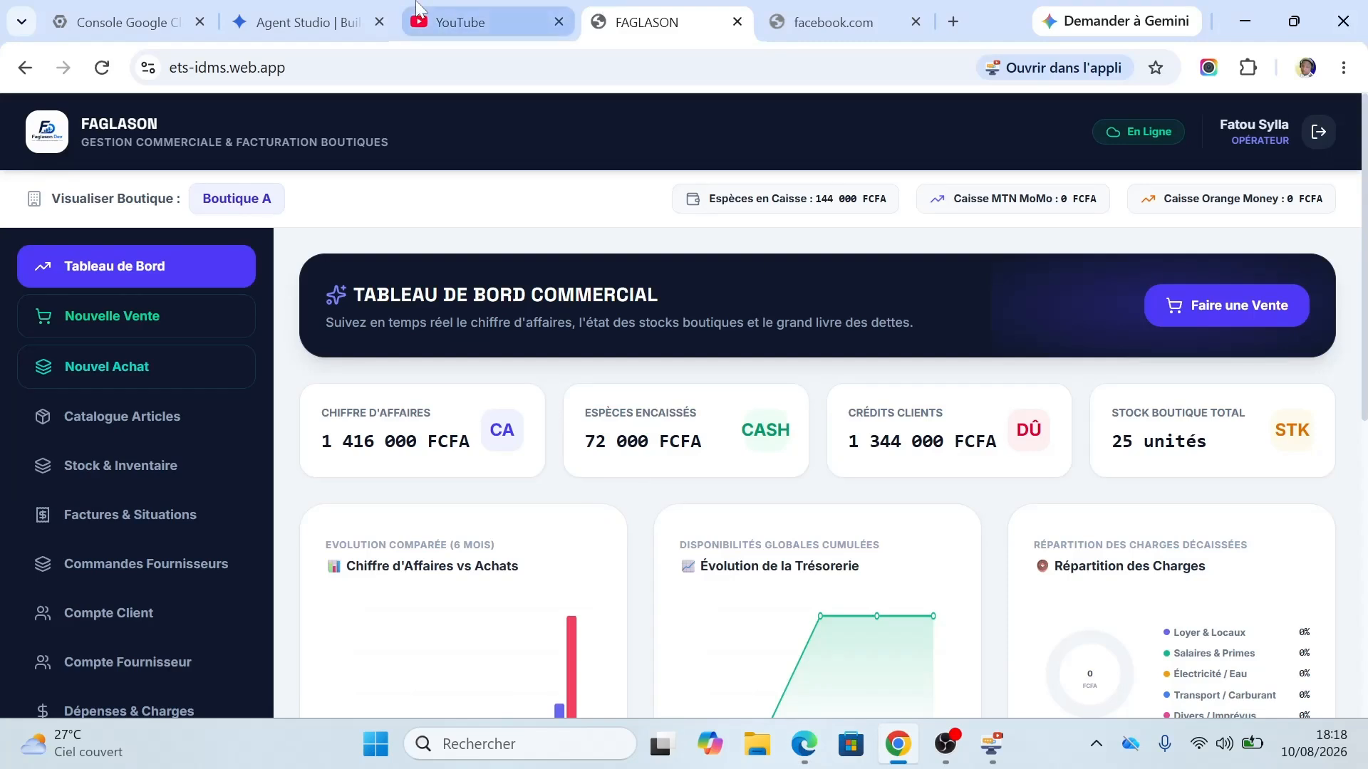
Step: Open Catalogue Articles > Stock & Inventaire in the desktop app and scroll to the stock value, status and actions columns
left_click(993, 757)
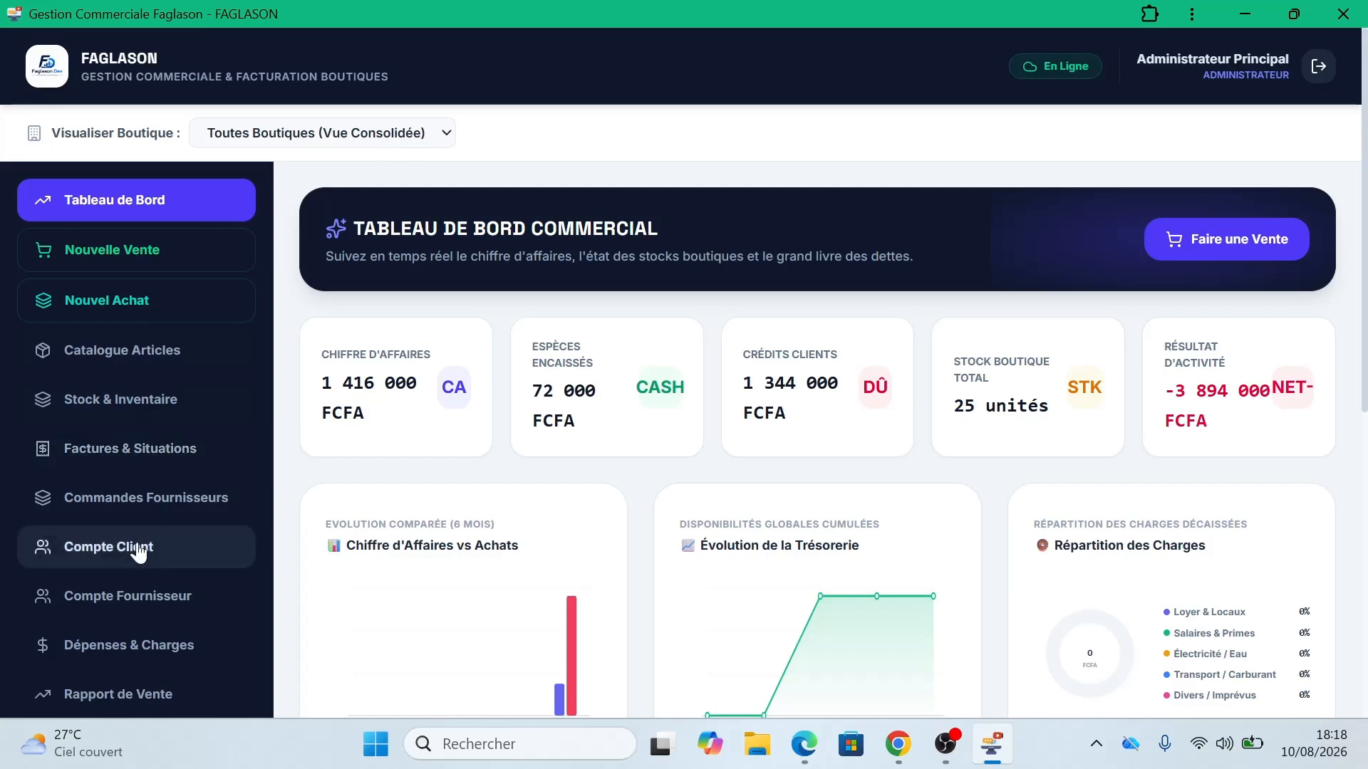
left_click(129, 363)
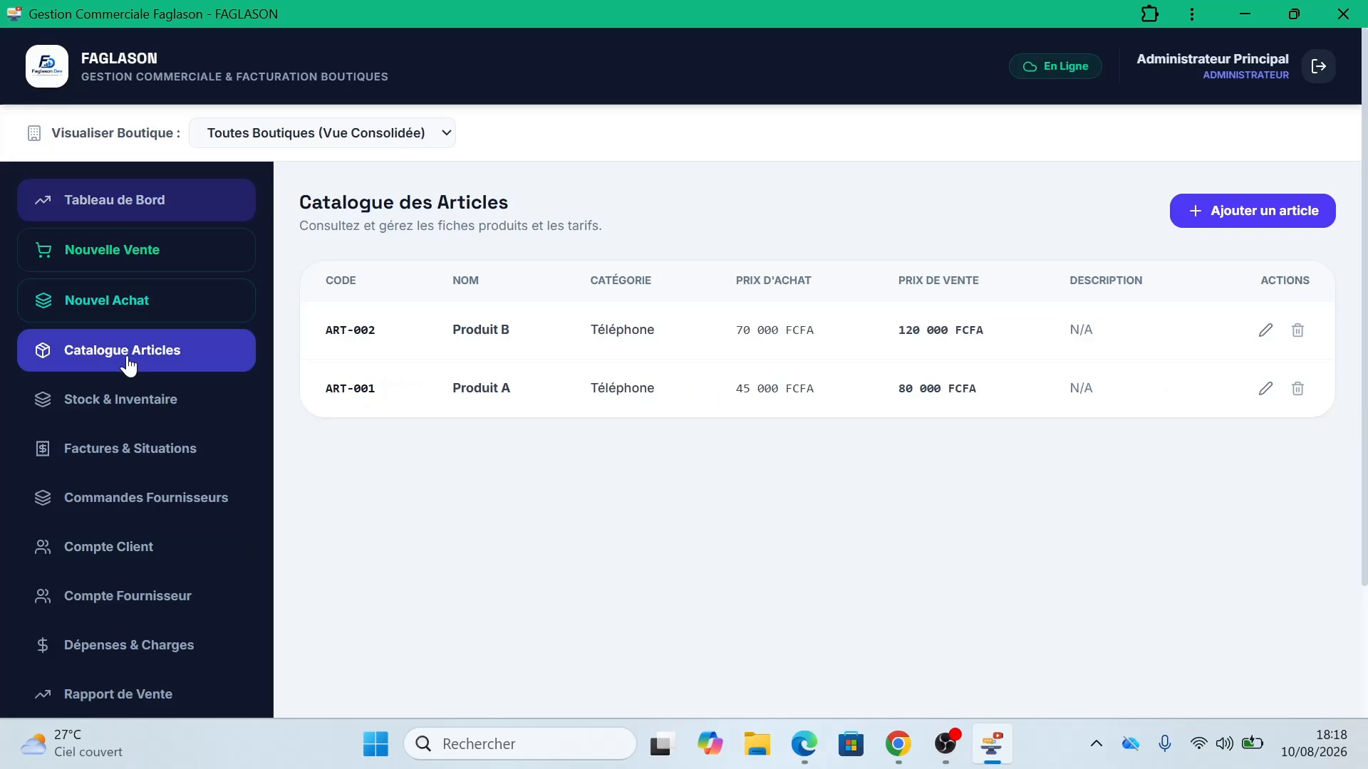
left_click(146, 404)
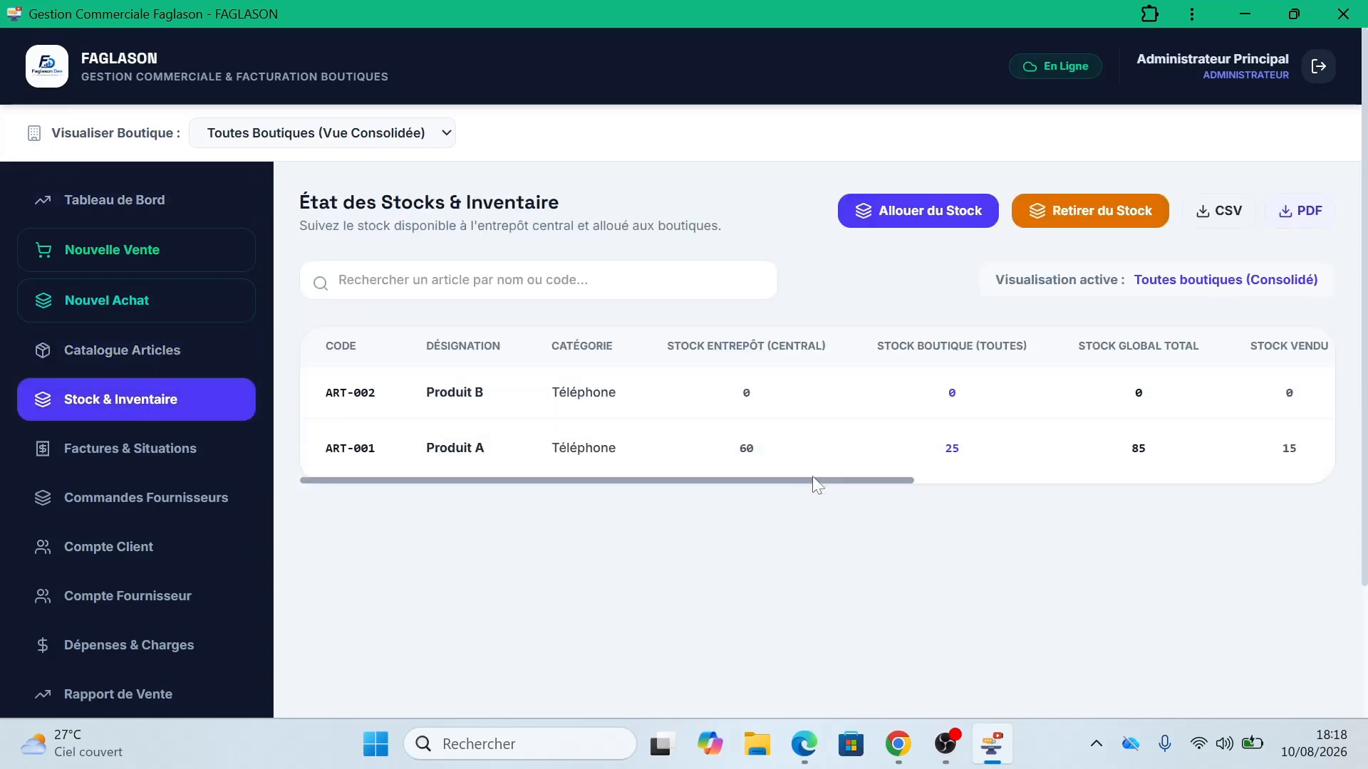
left_click_drag(810, 482, 1223, 475)
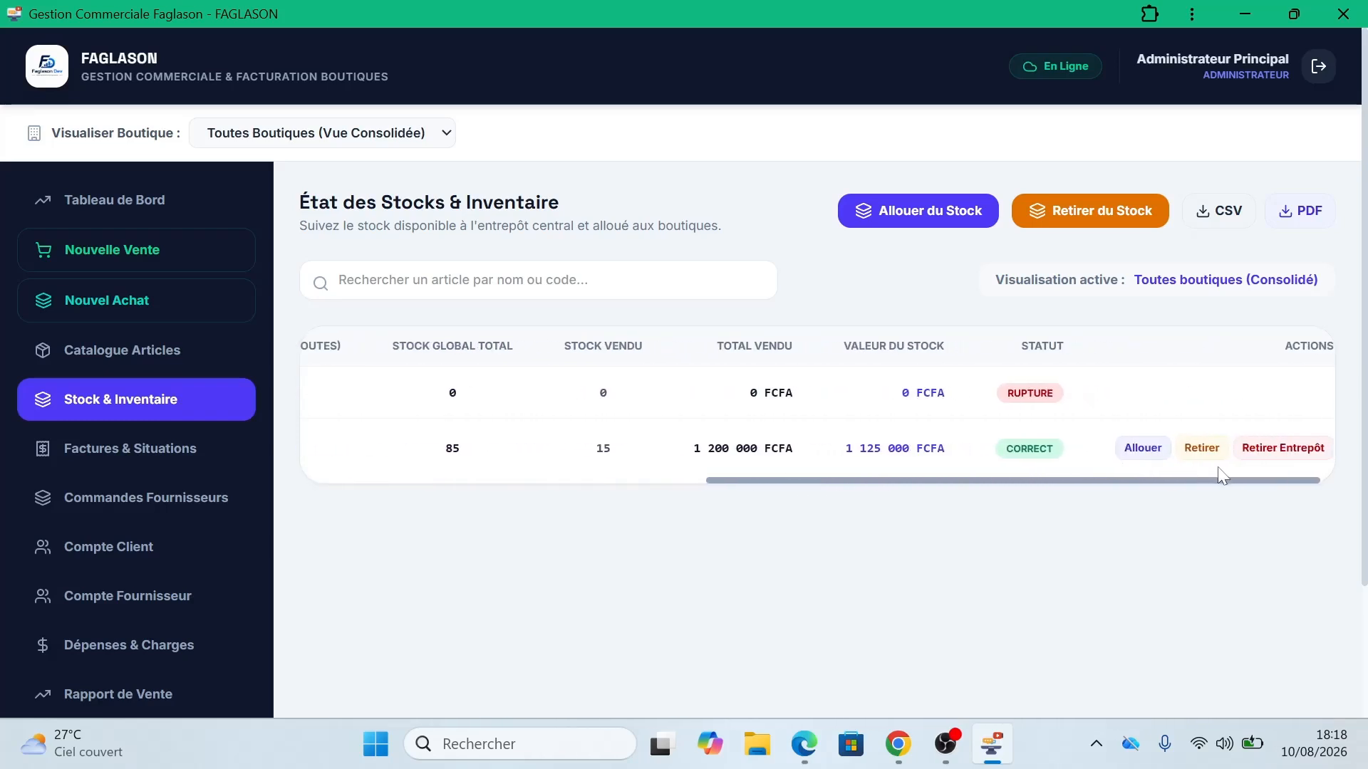
Step: Use Allouer du Stock to send 50 units of Produit A to Boutique B (Cotonou)
left_click(898, 208)
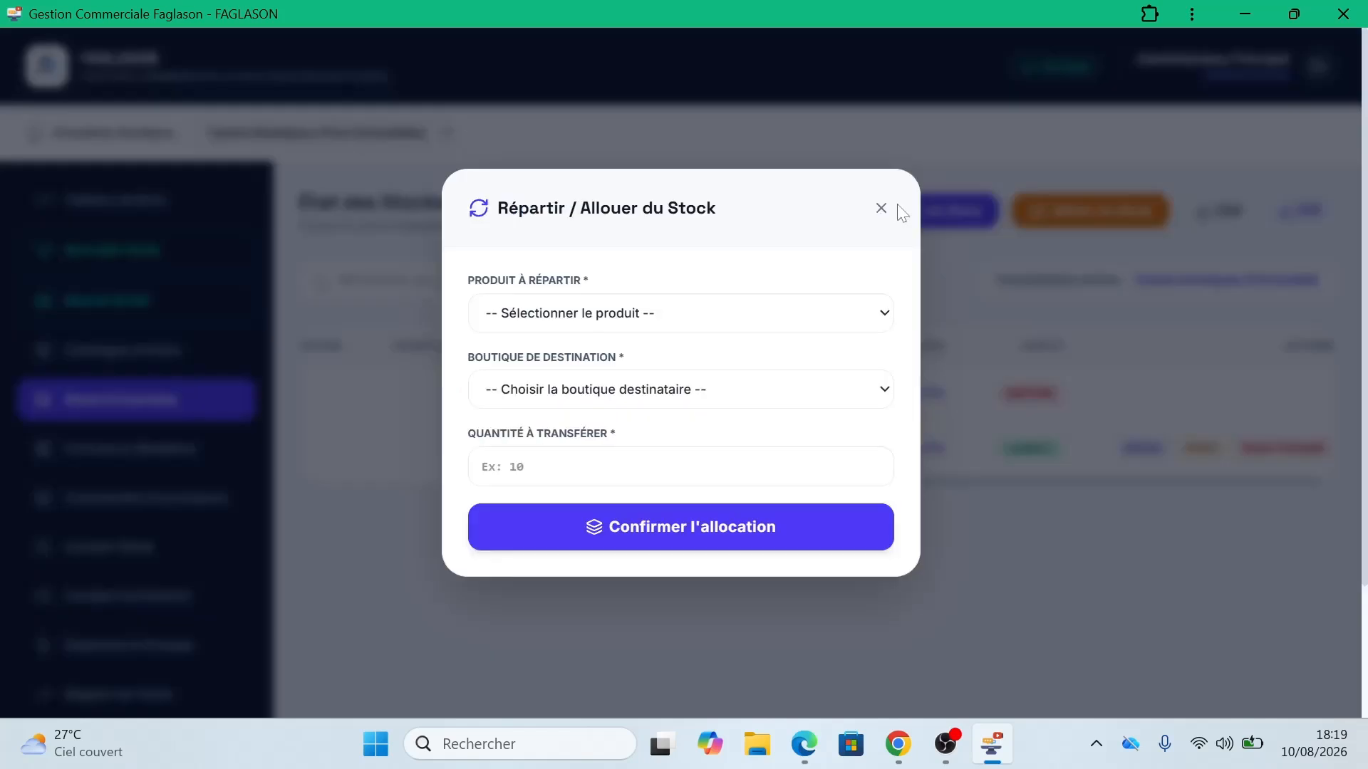
left_click(664, 315)
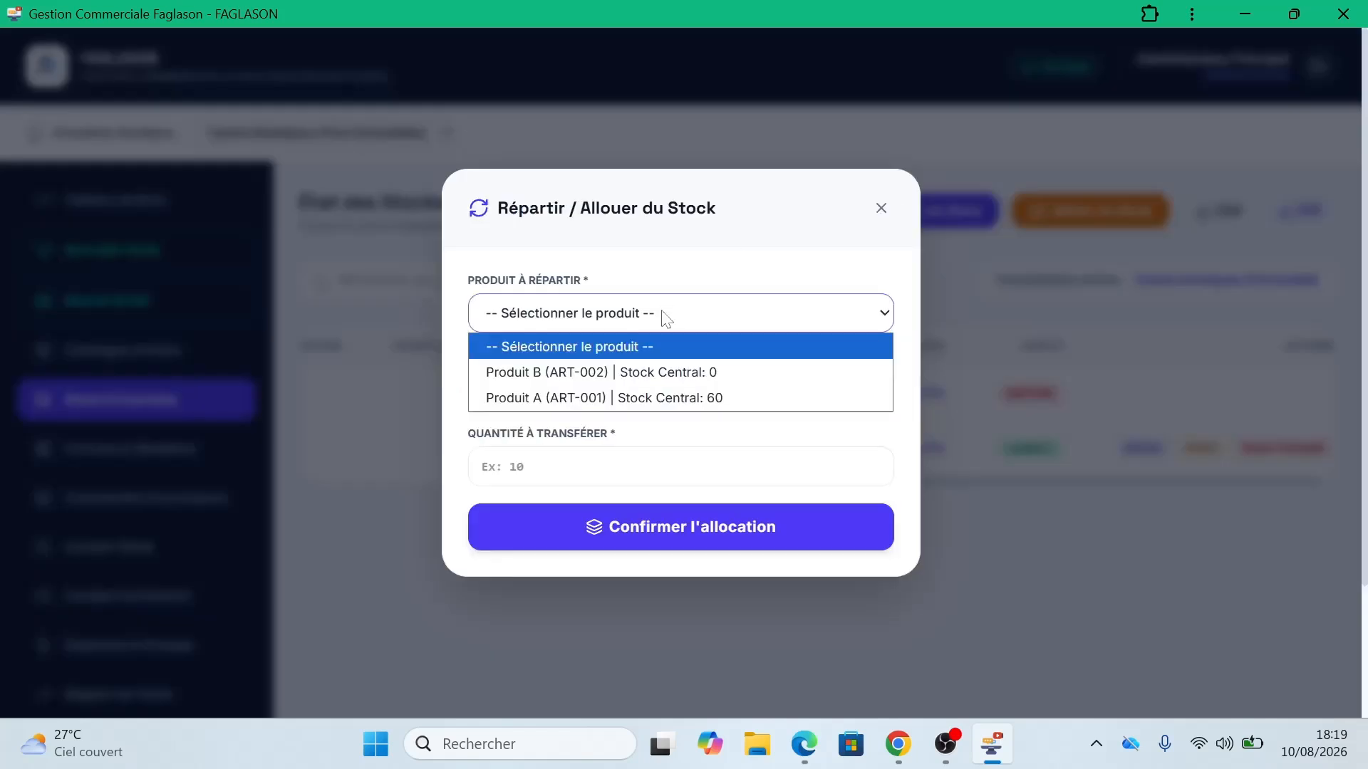
left_click(632, 397)
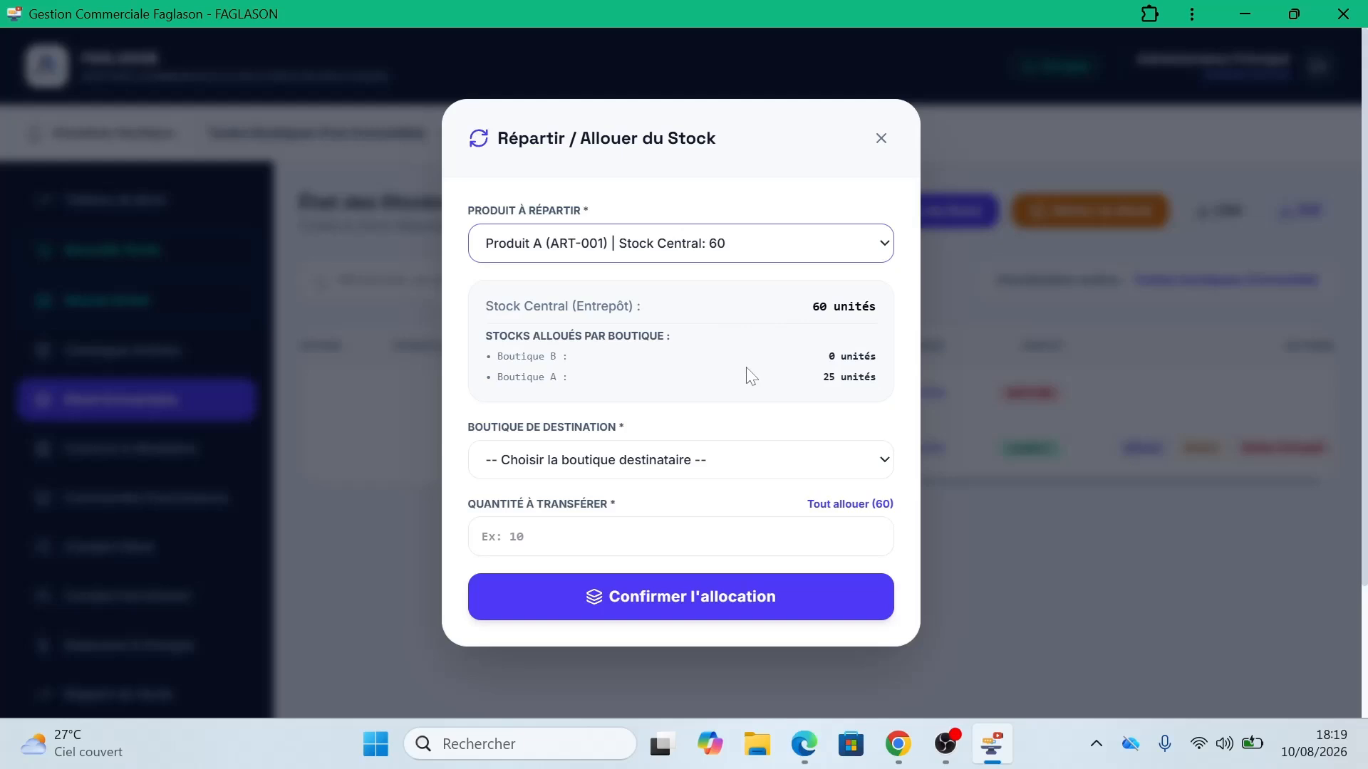
left_click(631, 463)
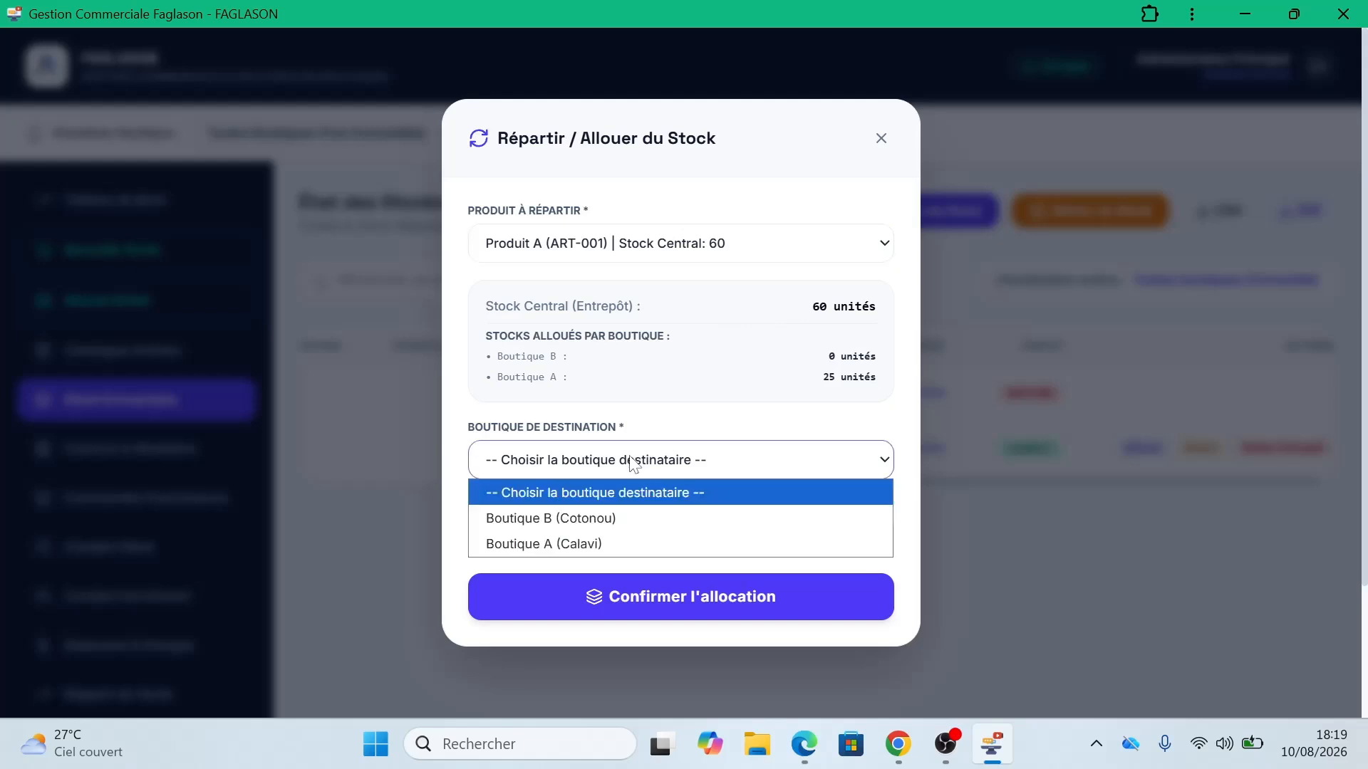
left_click(608, 520)
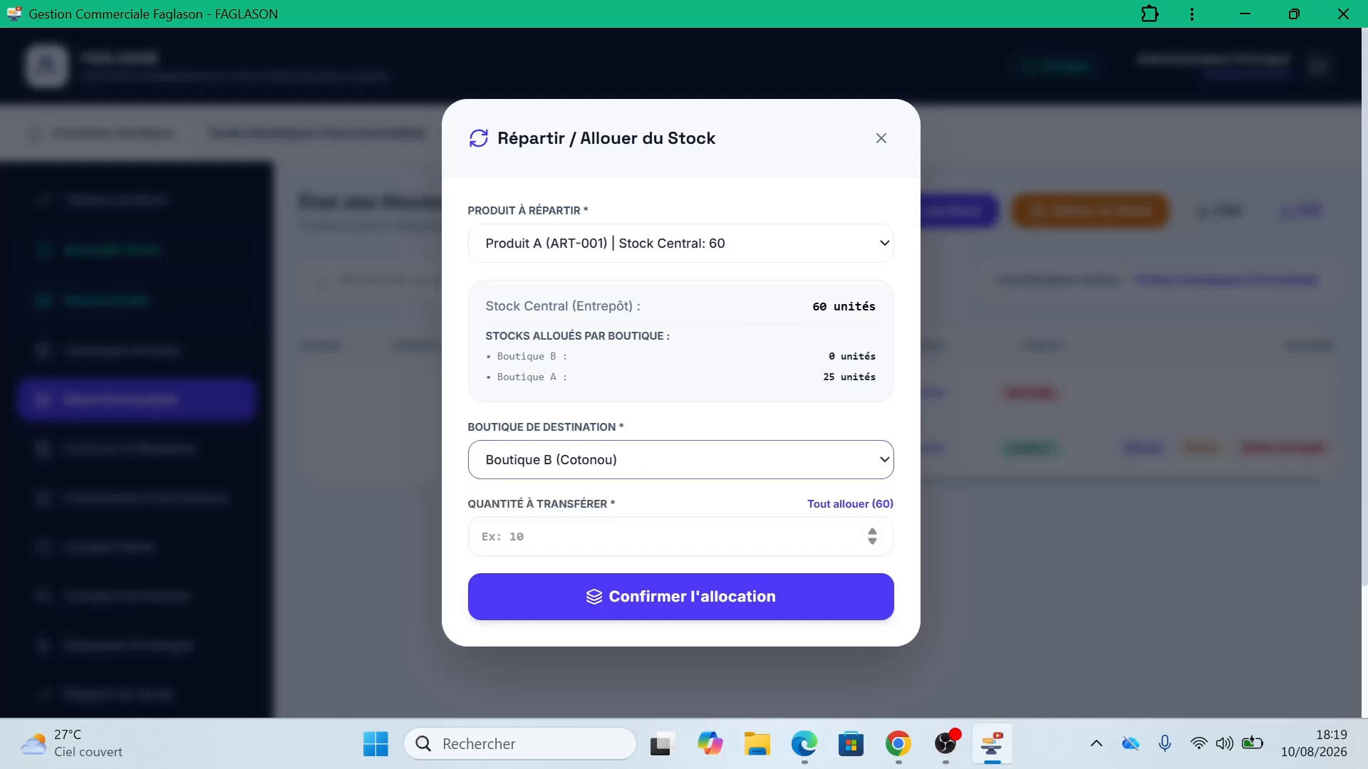
left_click(541, 537)
type("50")
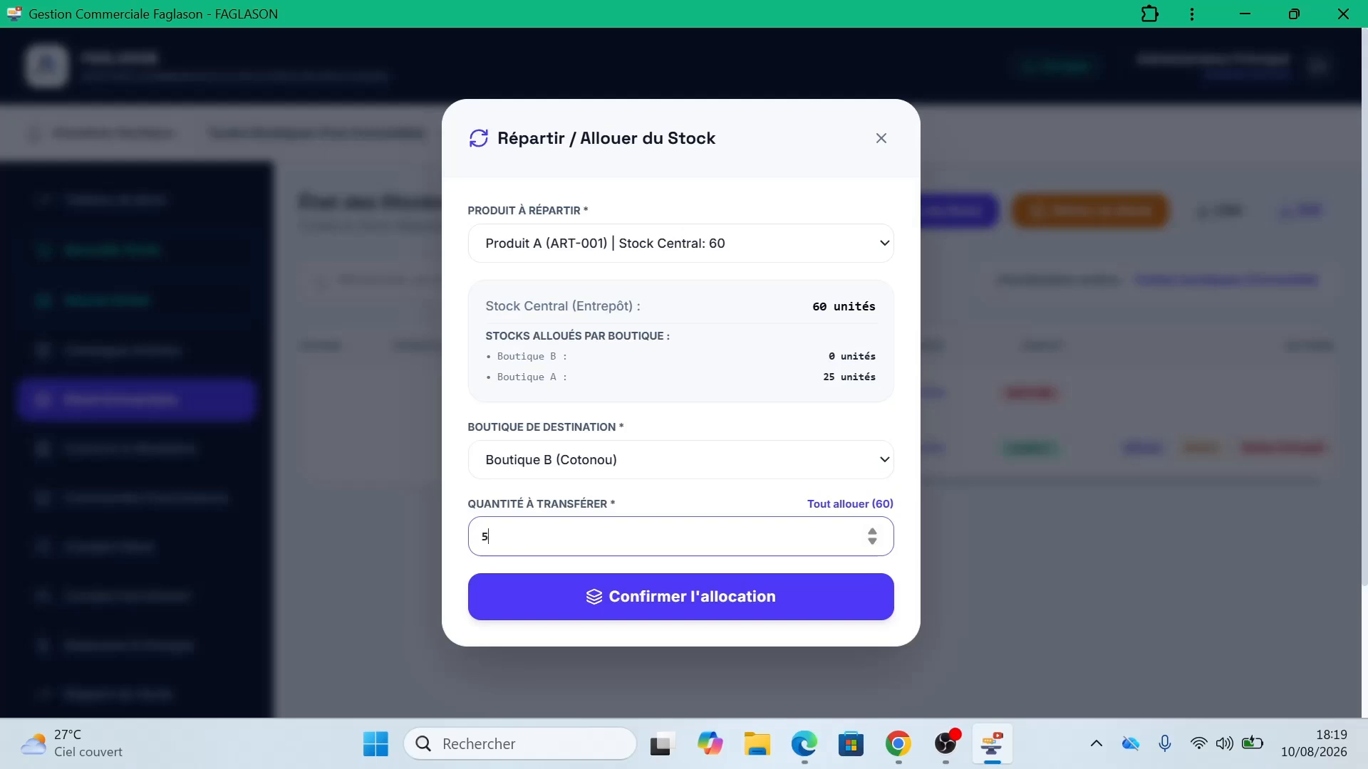
left_click(667, 598)
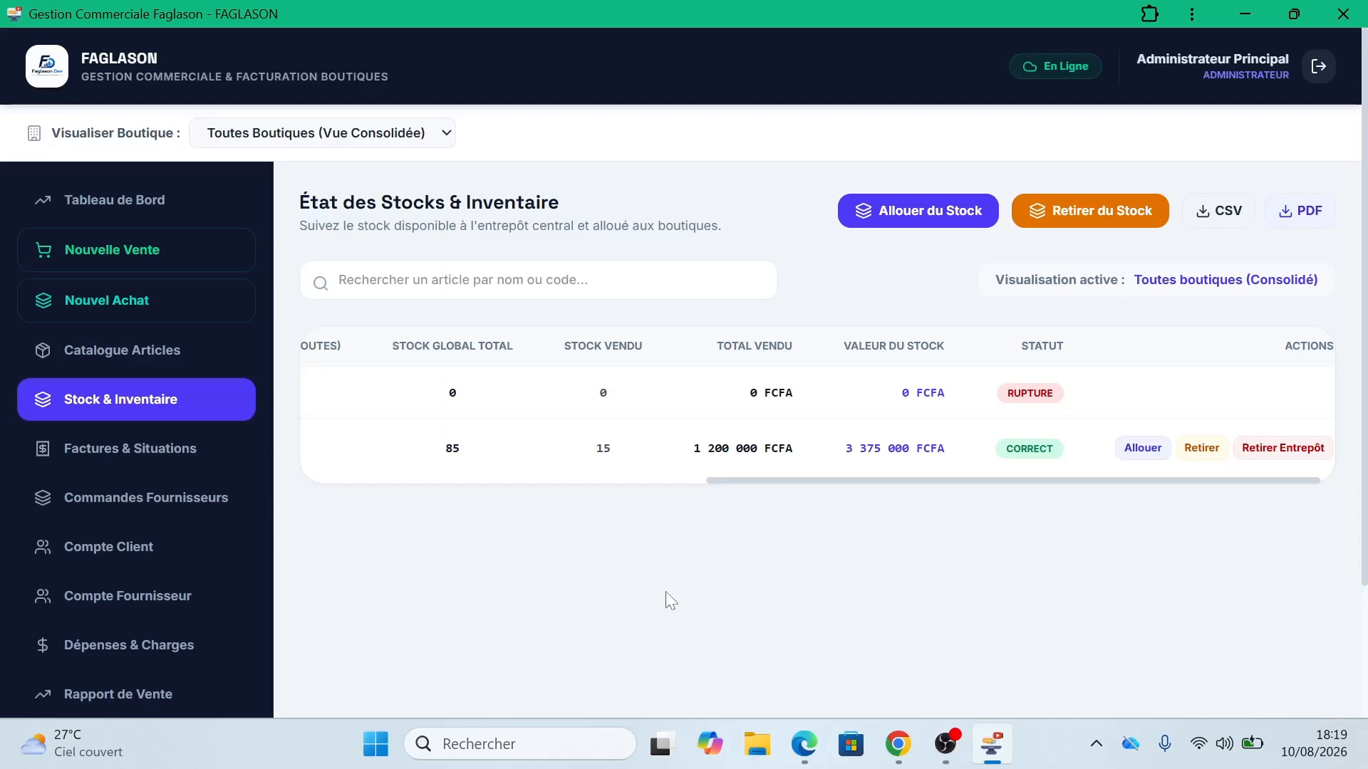
Step: Reload the Boutique B dashboard in Edge to show 50 stock units and dismiss the install prompt
left_click(803, 744)
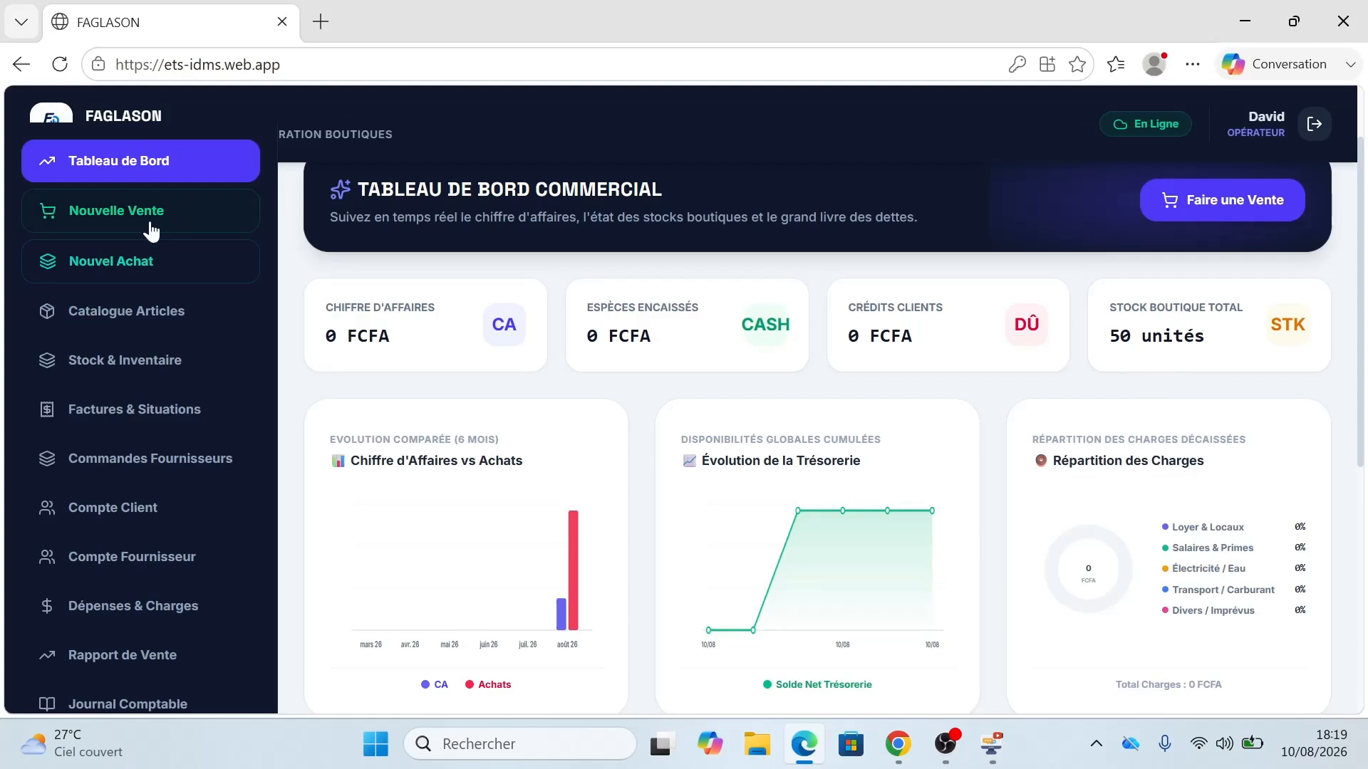
left_click(60, 64)
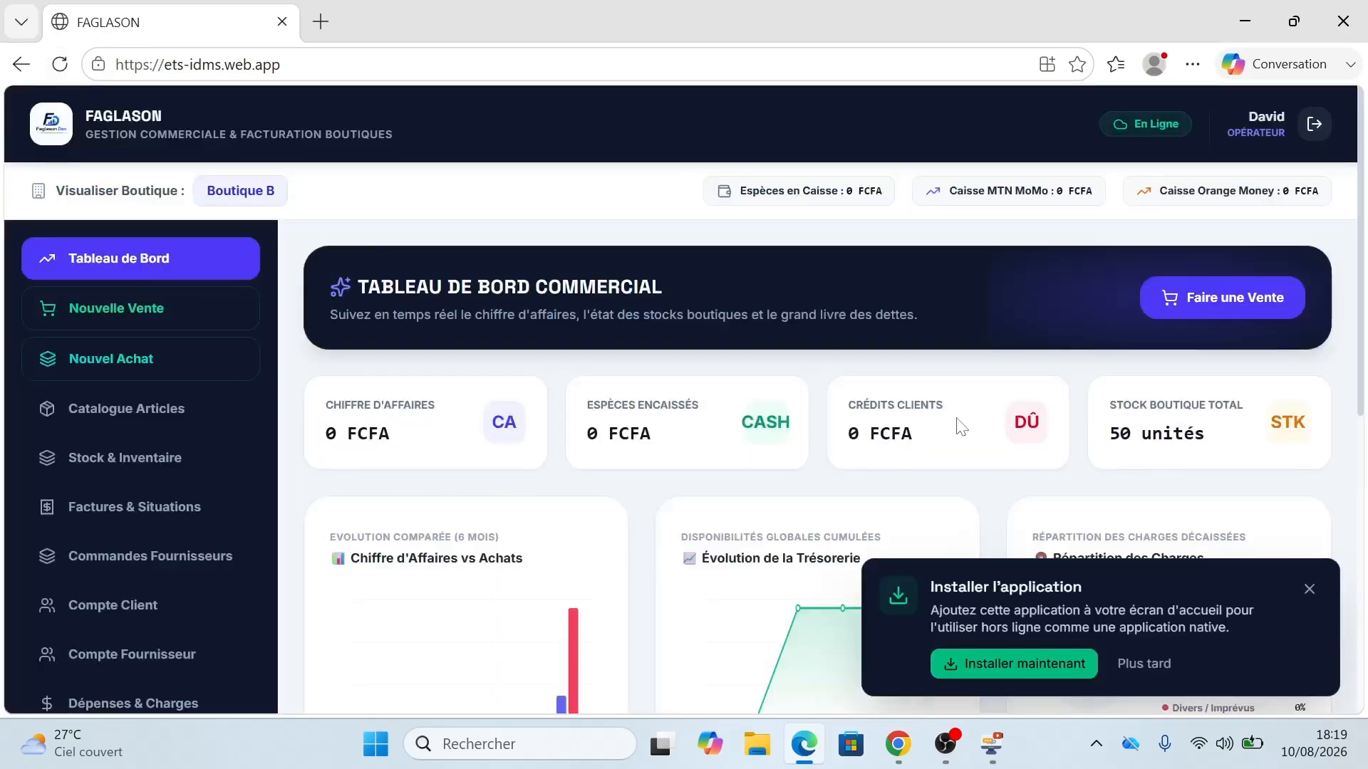
left_click(1309, 591)
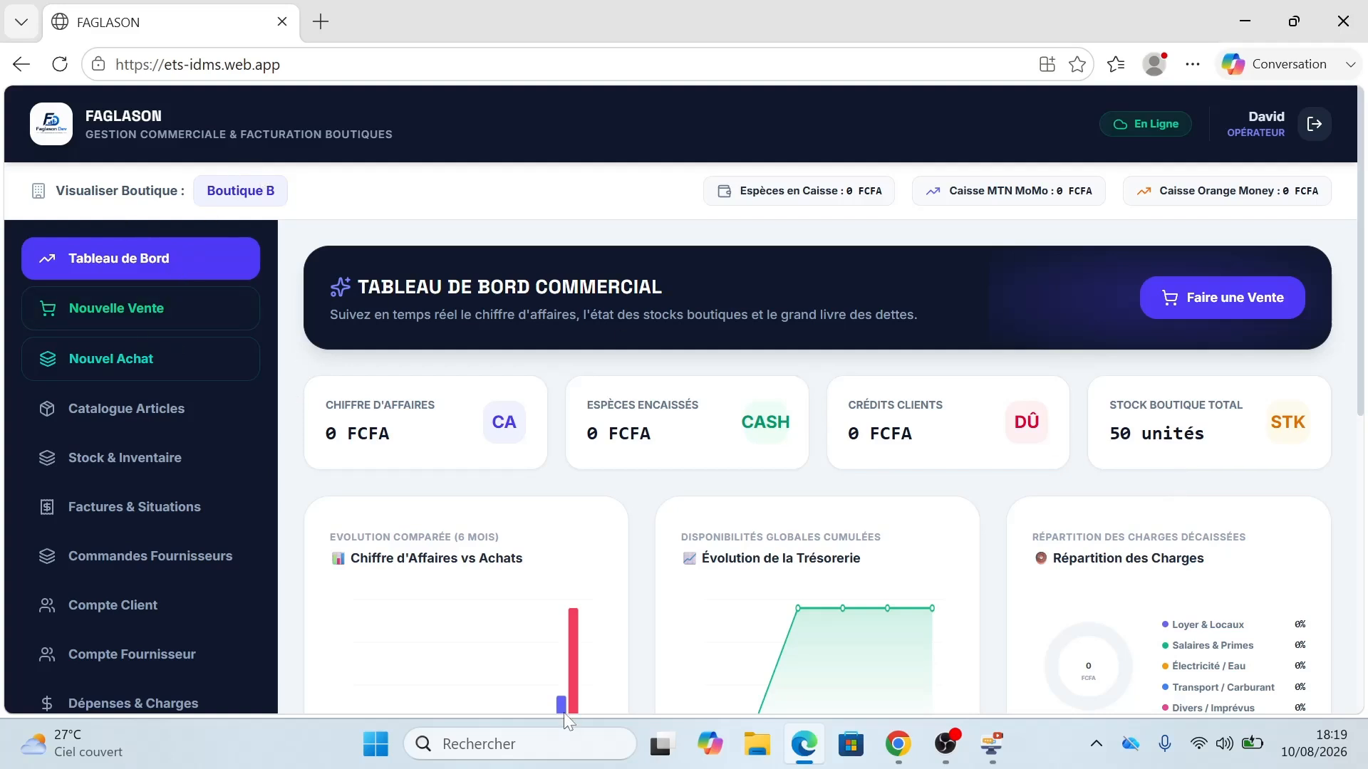
Step: Open Nouvelle Vente to check the available articles, then close it without saving
mouse_move(990, 756)
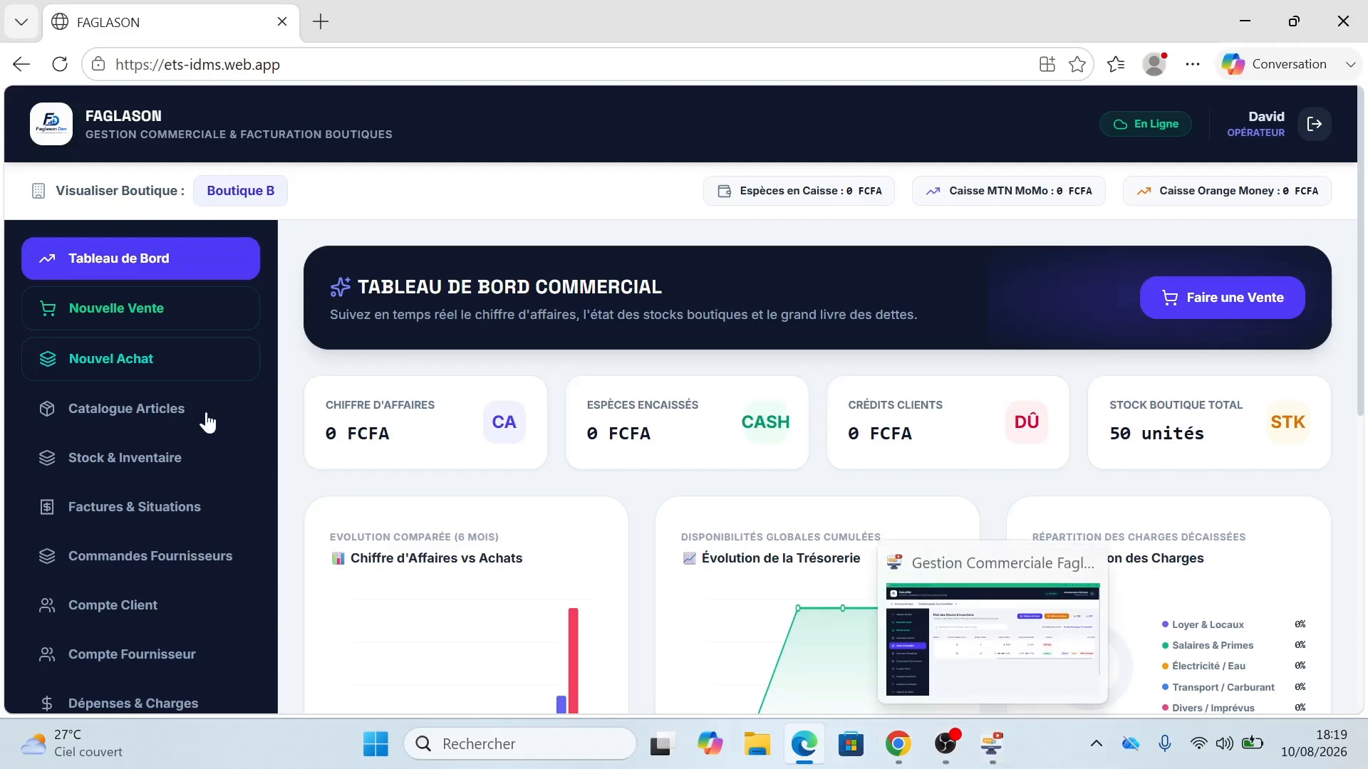
left_click(113, 309)
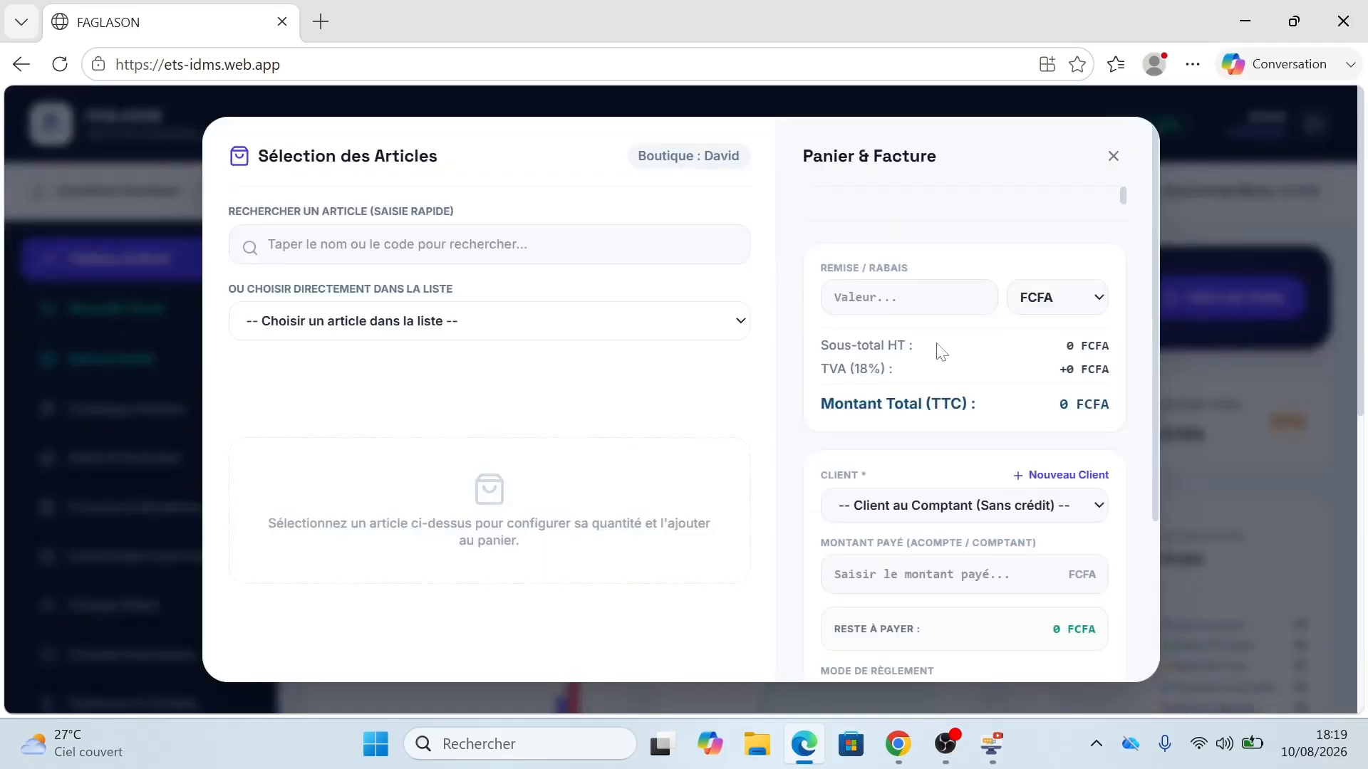
left_click(527, 330)
left_click(527, 330)
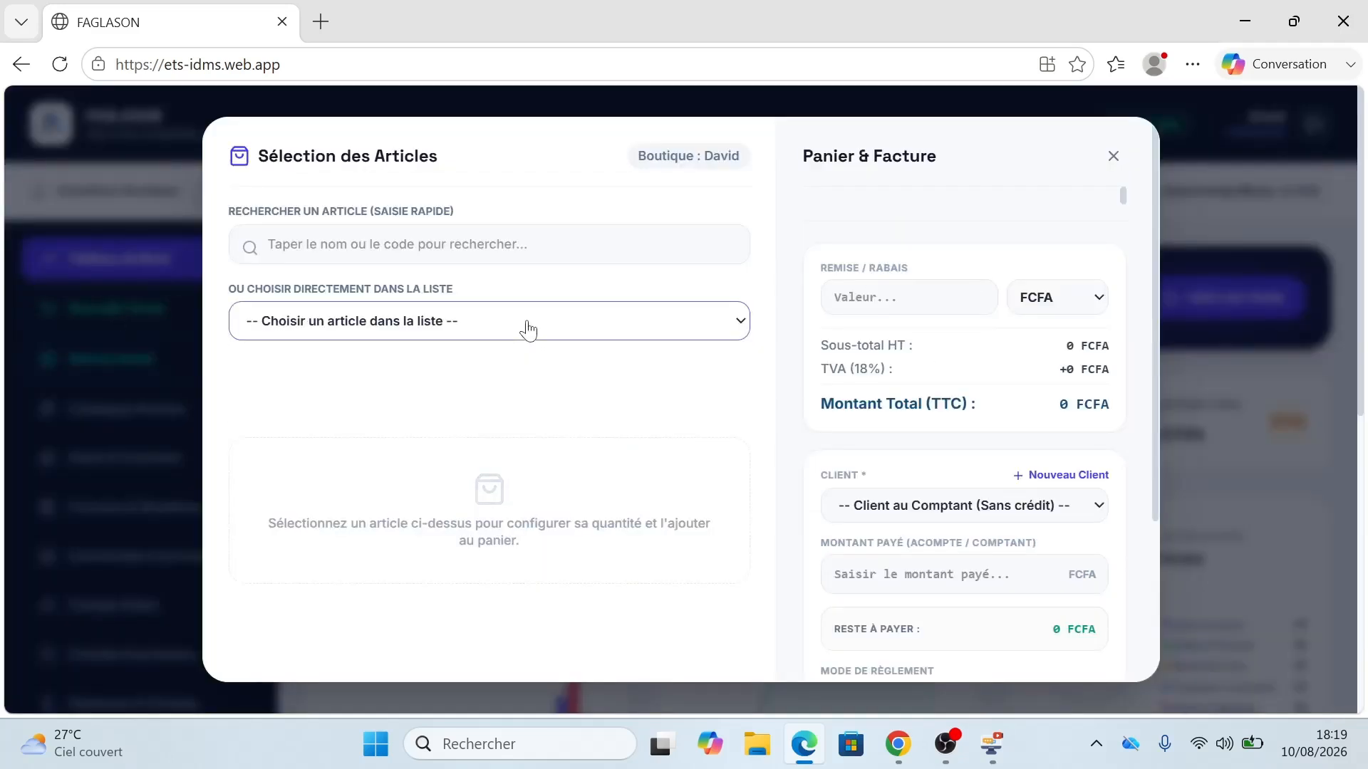
left_click(1112, 156)
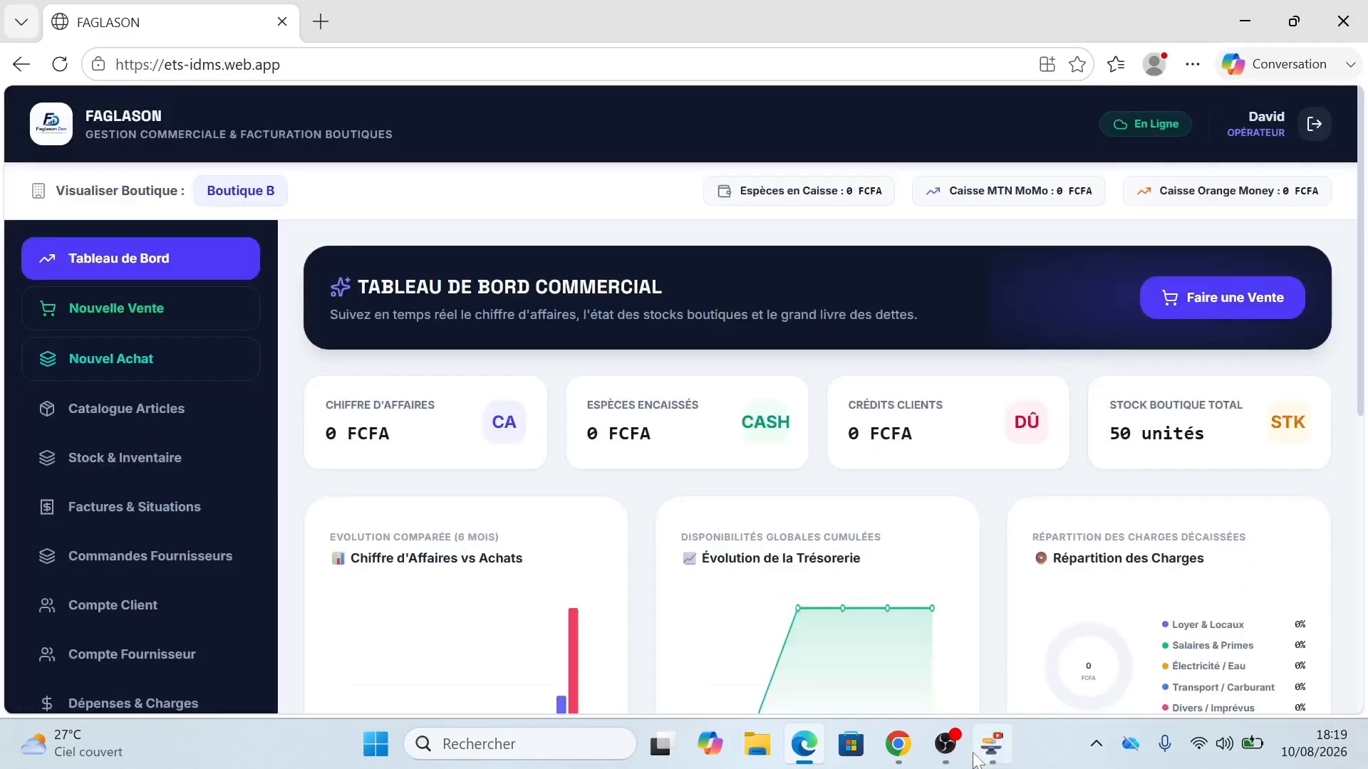
Step: Switch Wi-Fi off in Quick Settings so Edge's Boutique B dashboard shows the offline-mode banner
left_click(1204, 746)
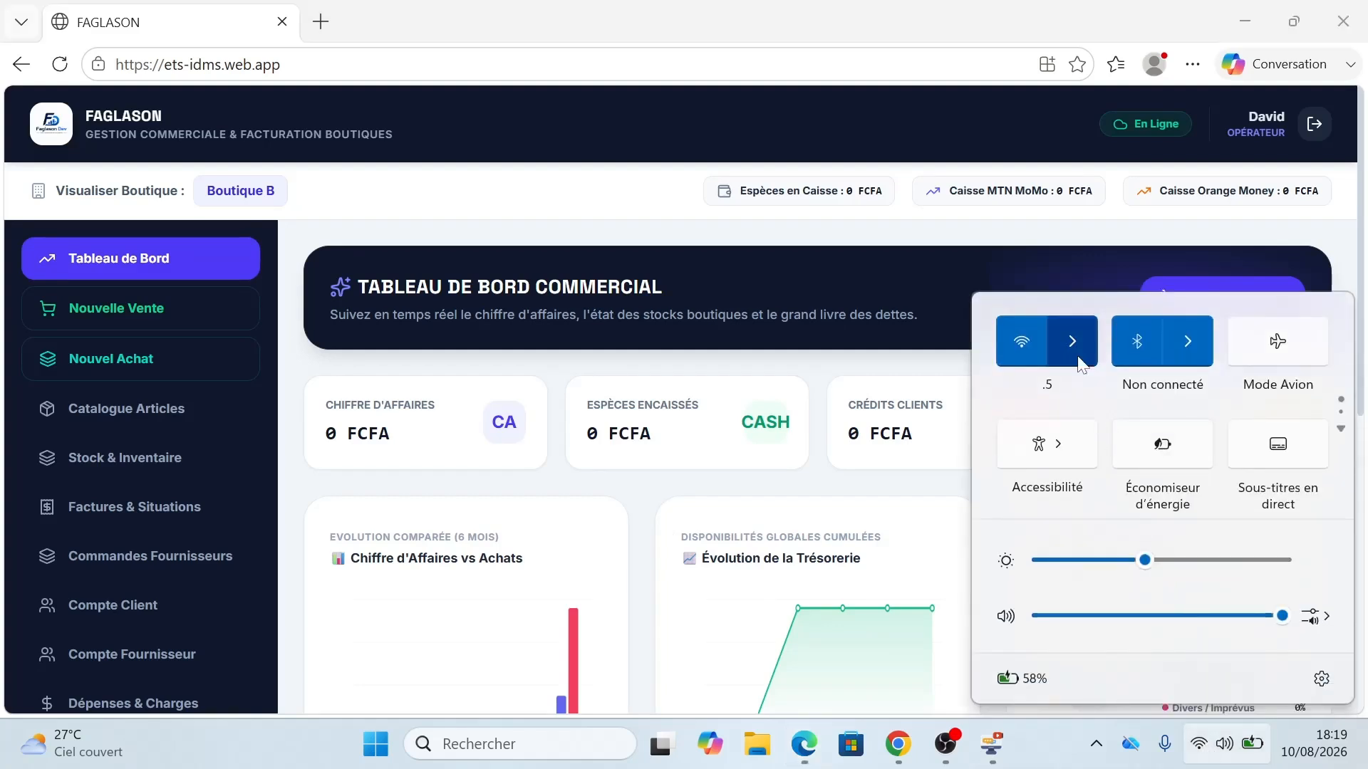
left_click(1017, 347)
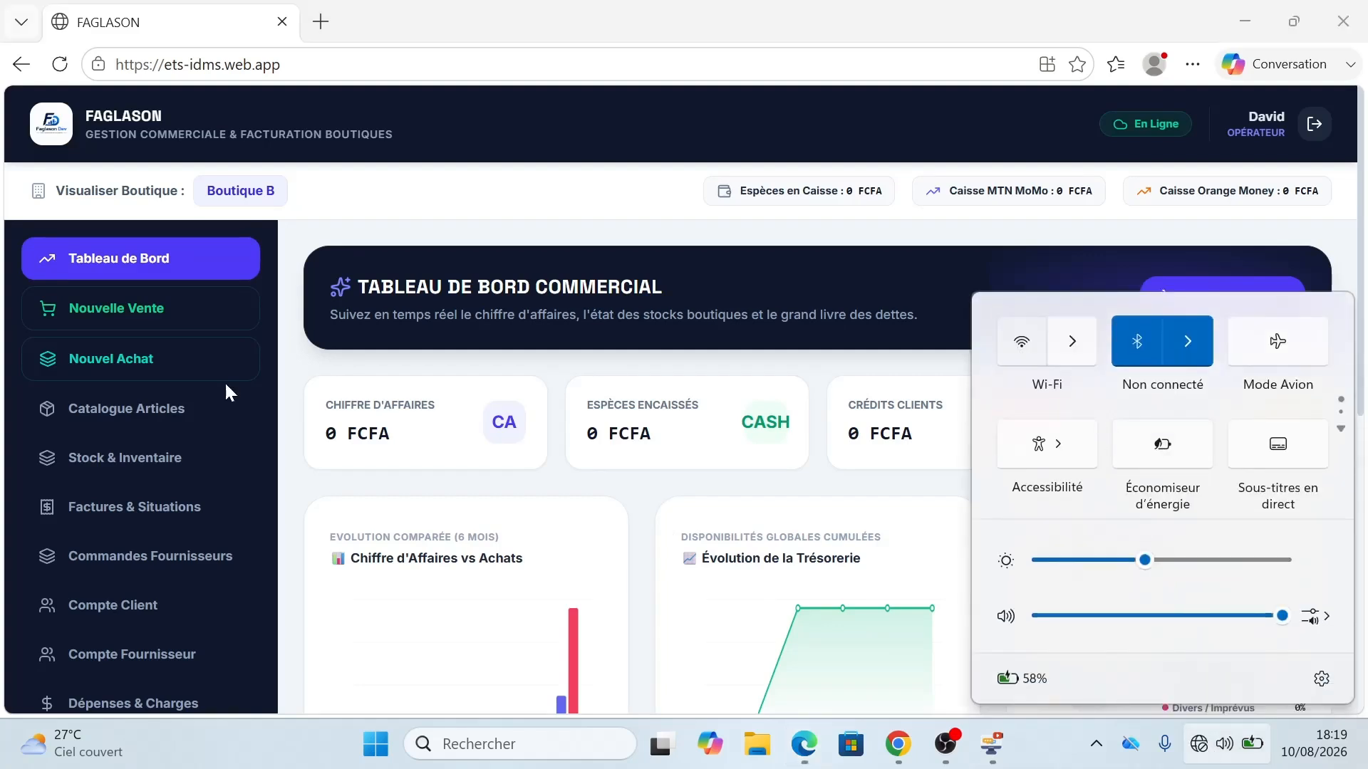
left_click(552, 9)
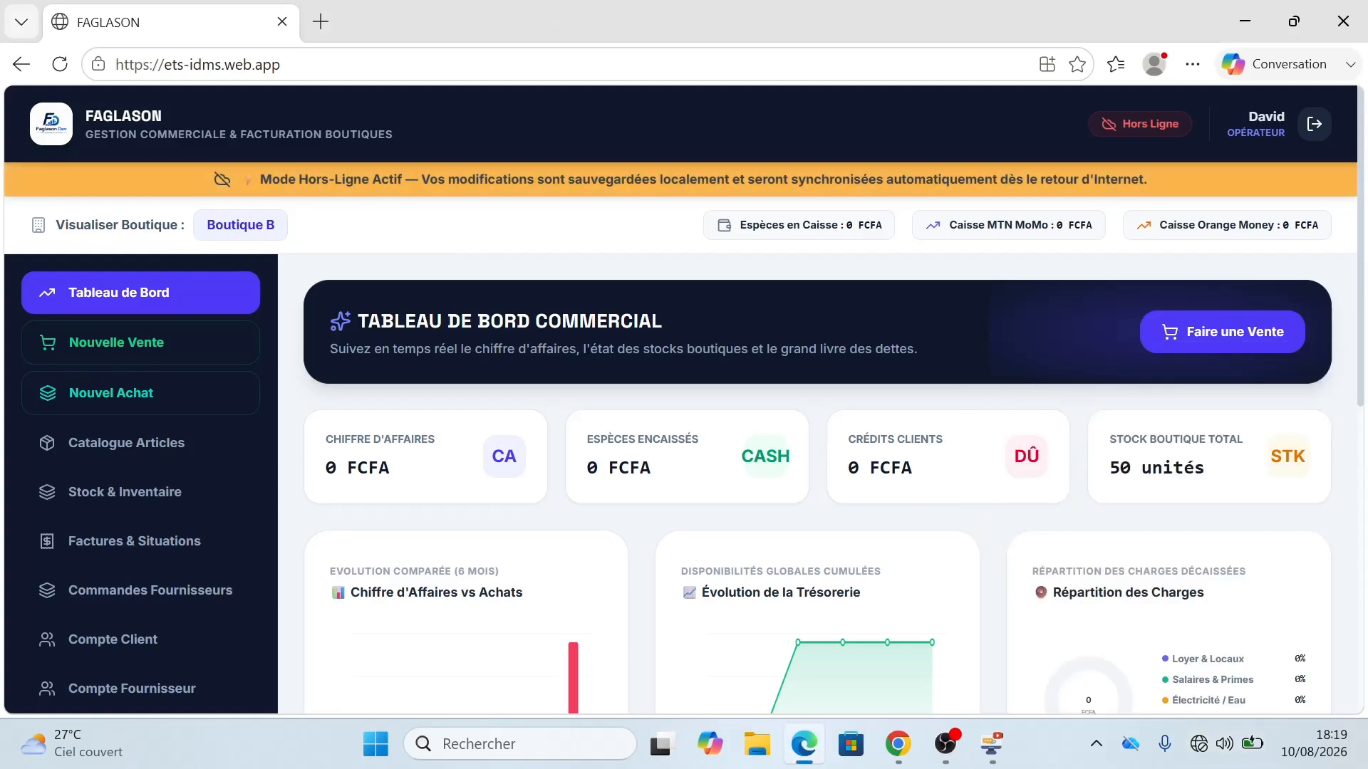
Step: Start a new sale and add 20 units of ART-001 Produit A to the cart, totalling 1 888 000 FCFA
left_click(123, 340)
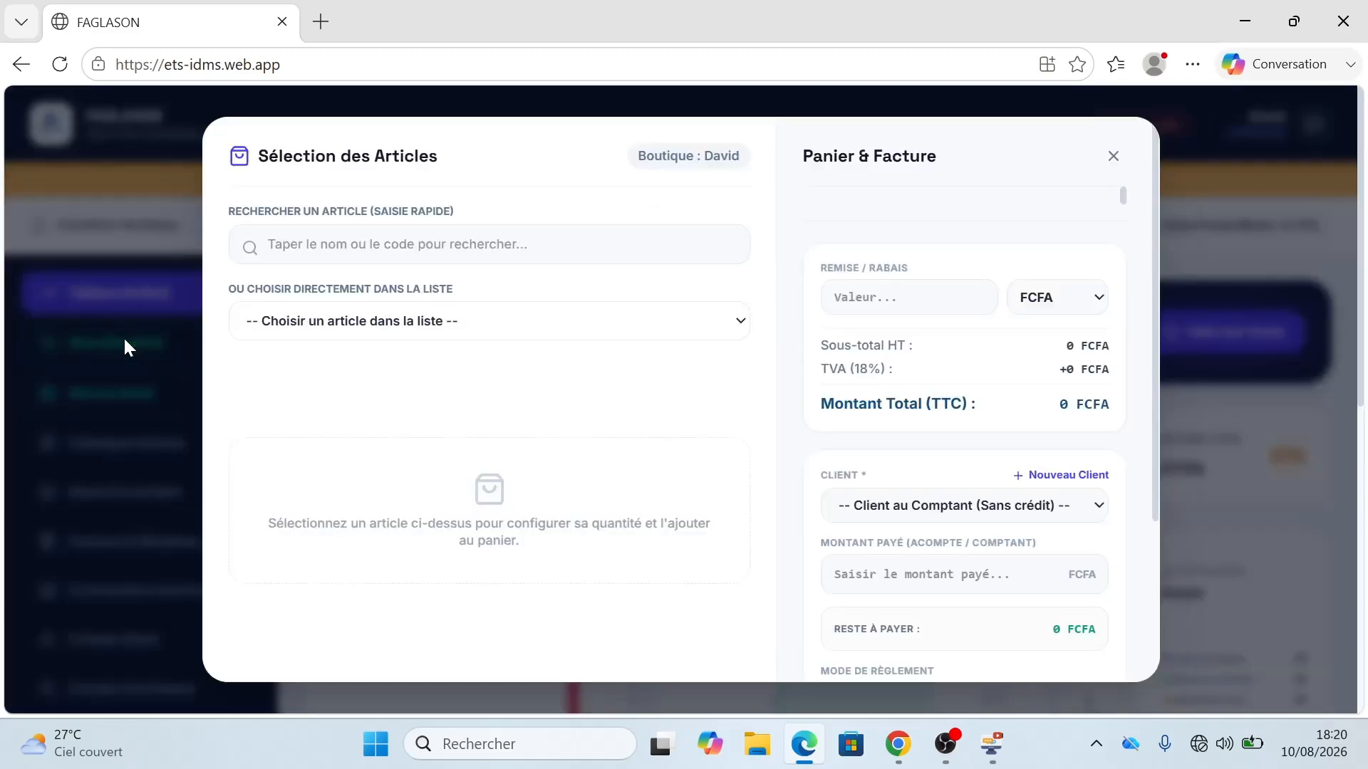
left_click(499, 324)
left_click(485, 410)
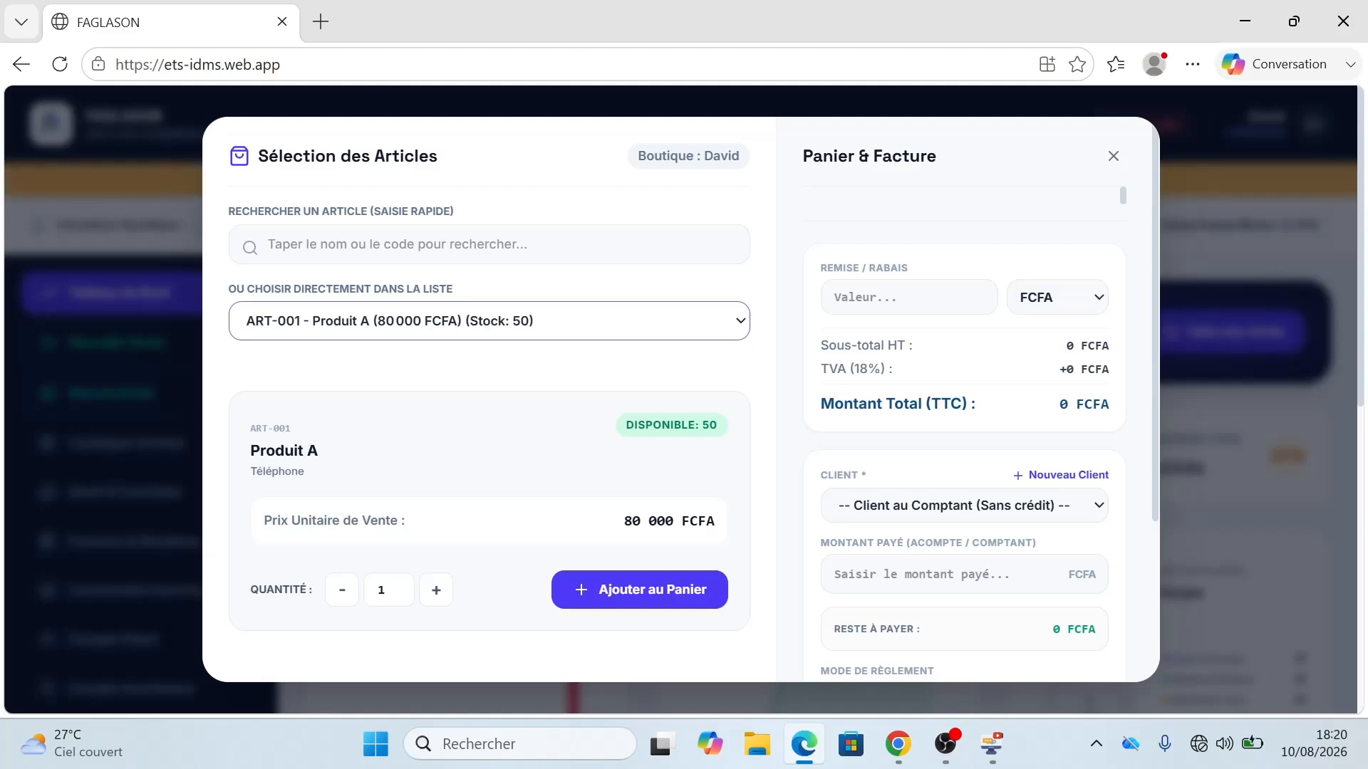
left_click(488, 245)
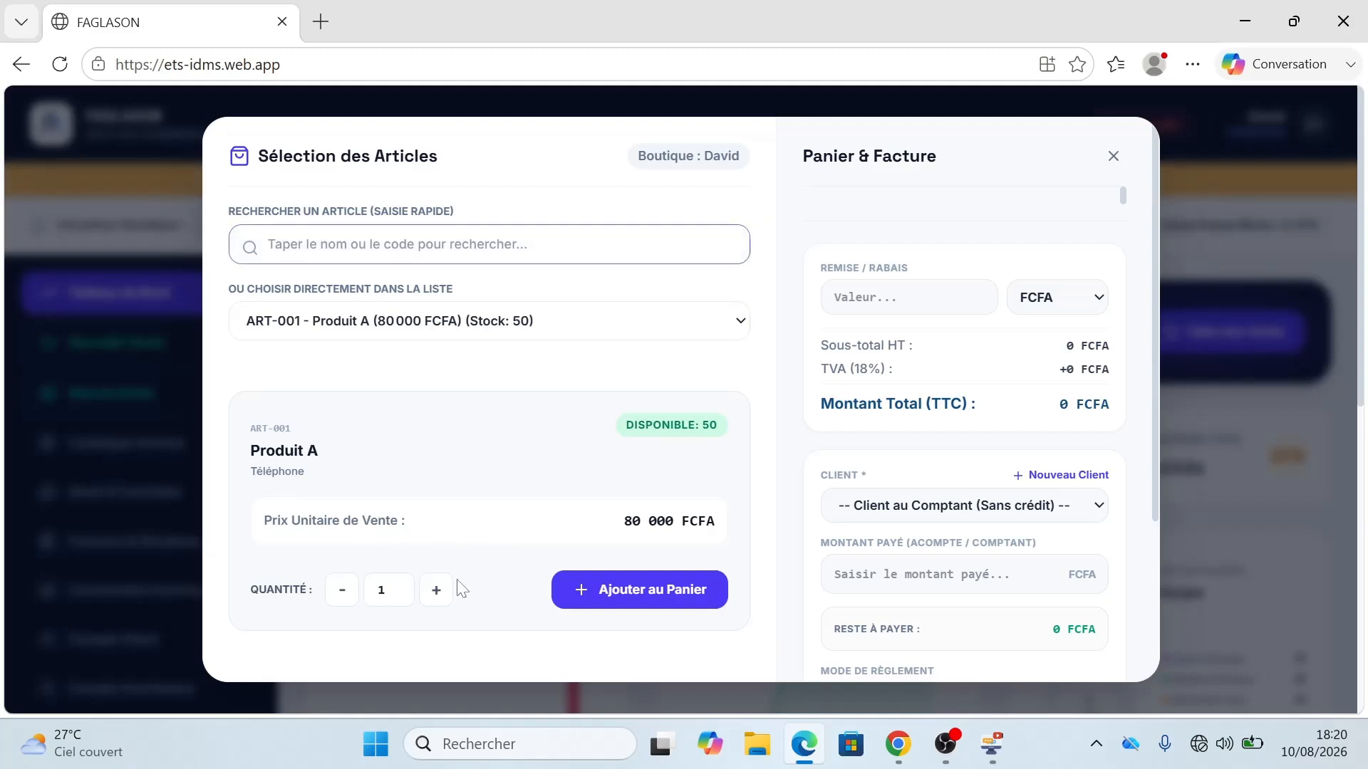
double_click(382, 589)
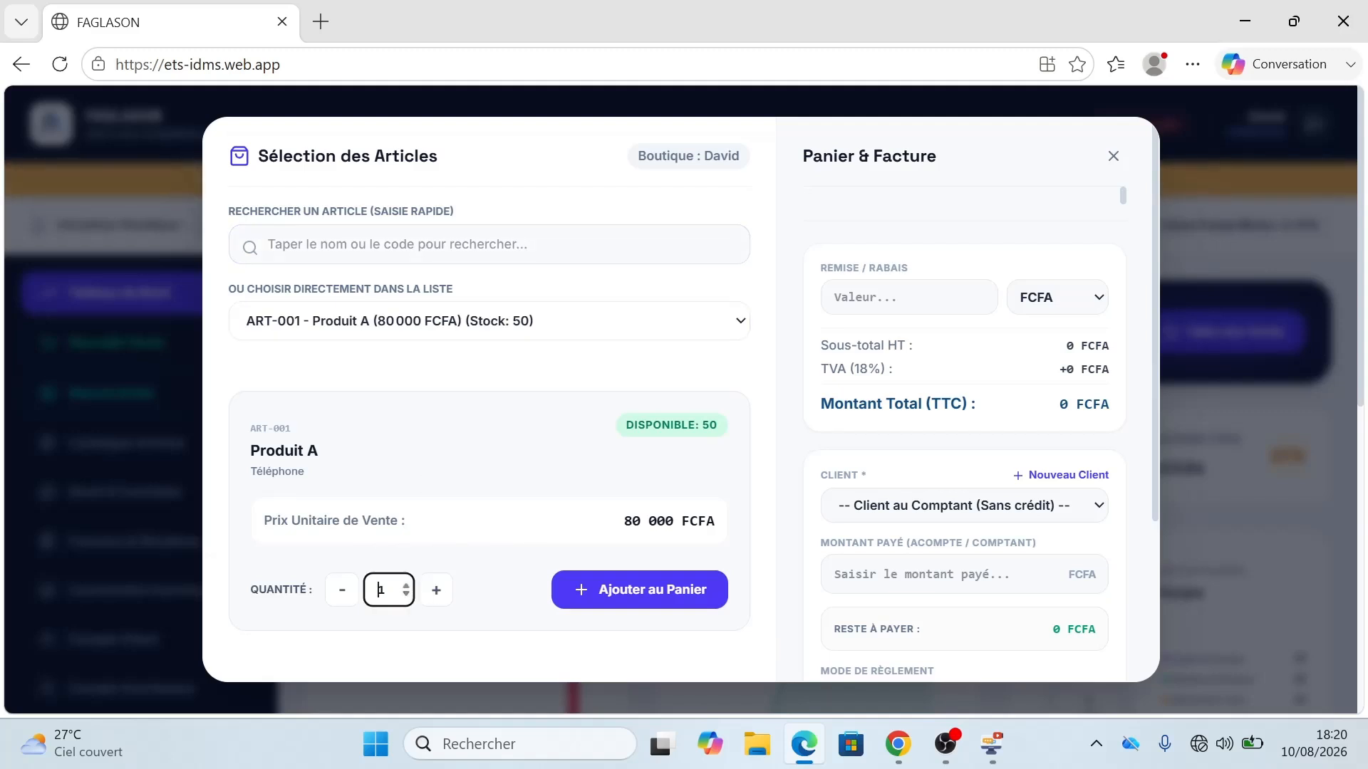
type("20")
left_click(606, 598)
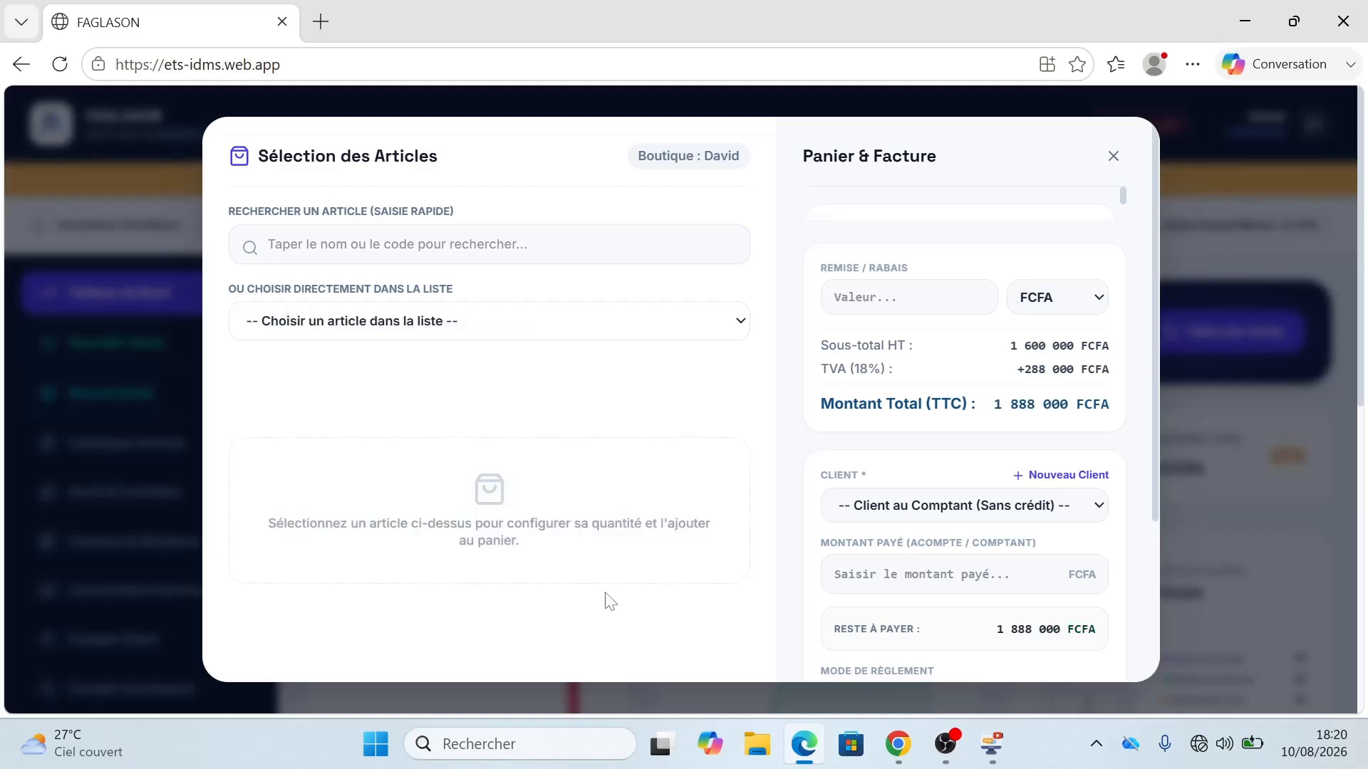
Step: Begin a new client record named Client 2 and enter the client's phone number
left_click(1082, 483)
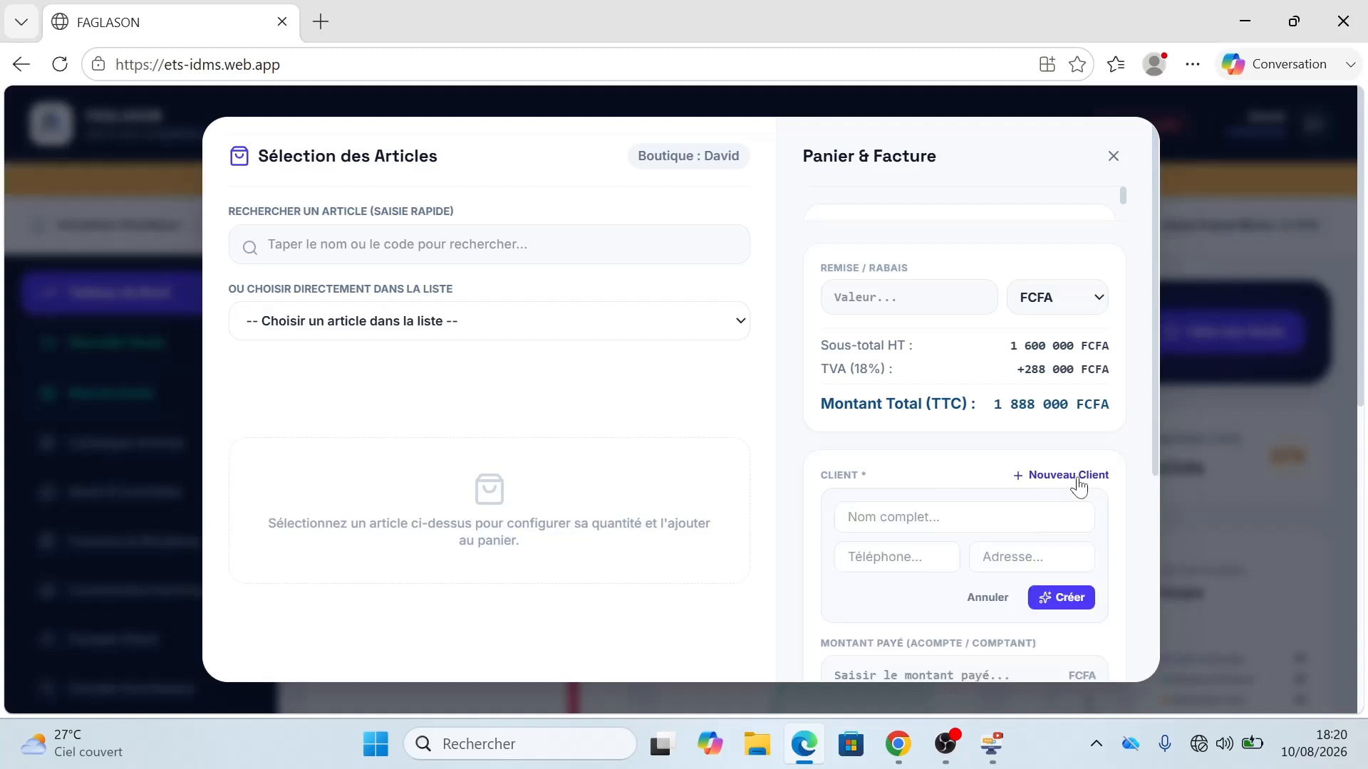
type("C")
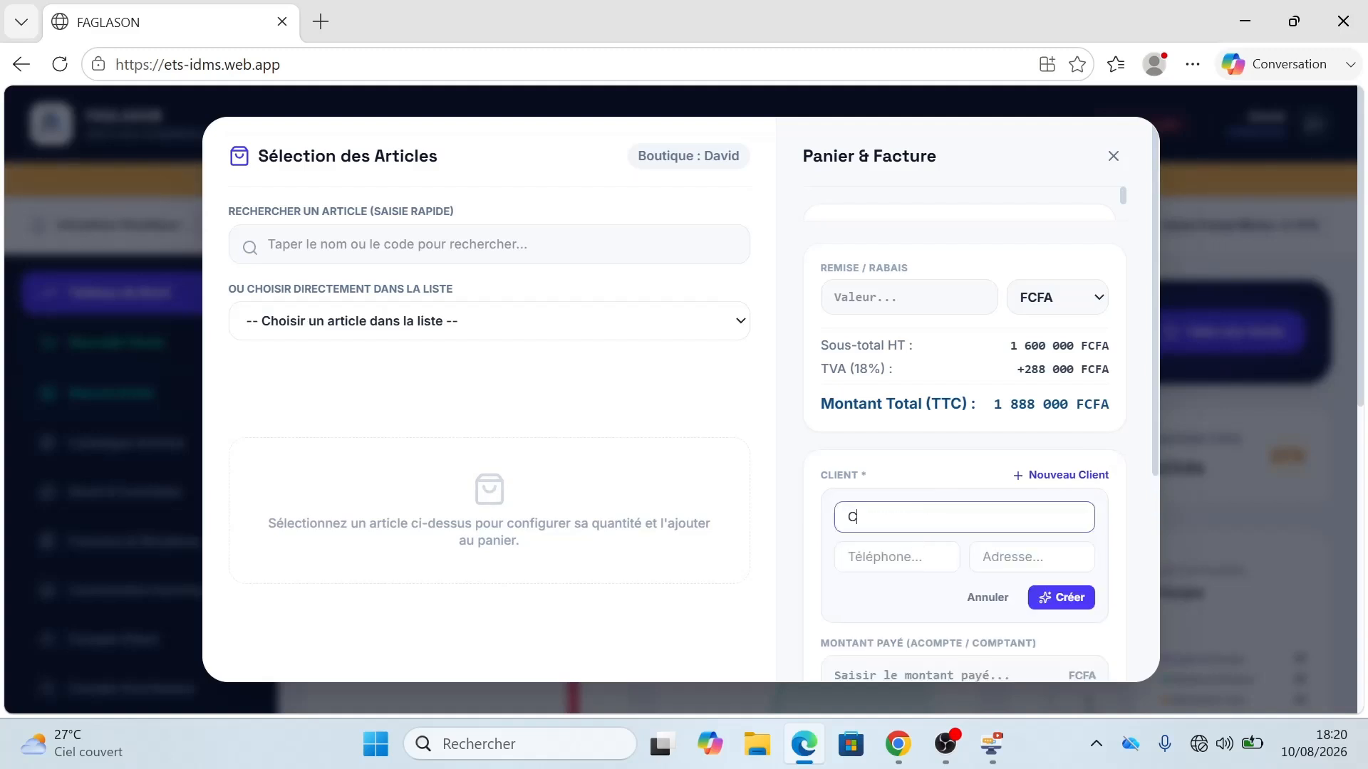
type("lient 2")
left_click(849, 556)
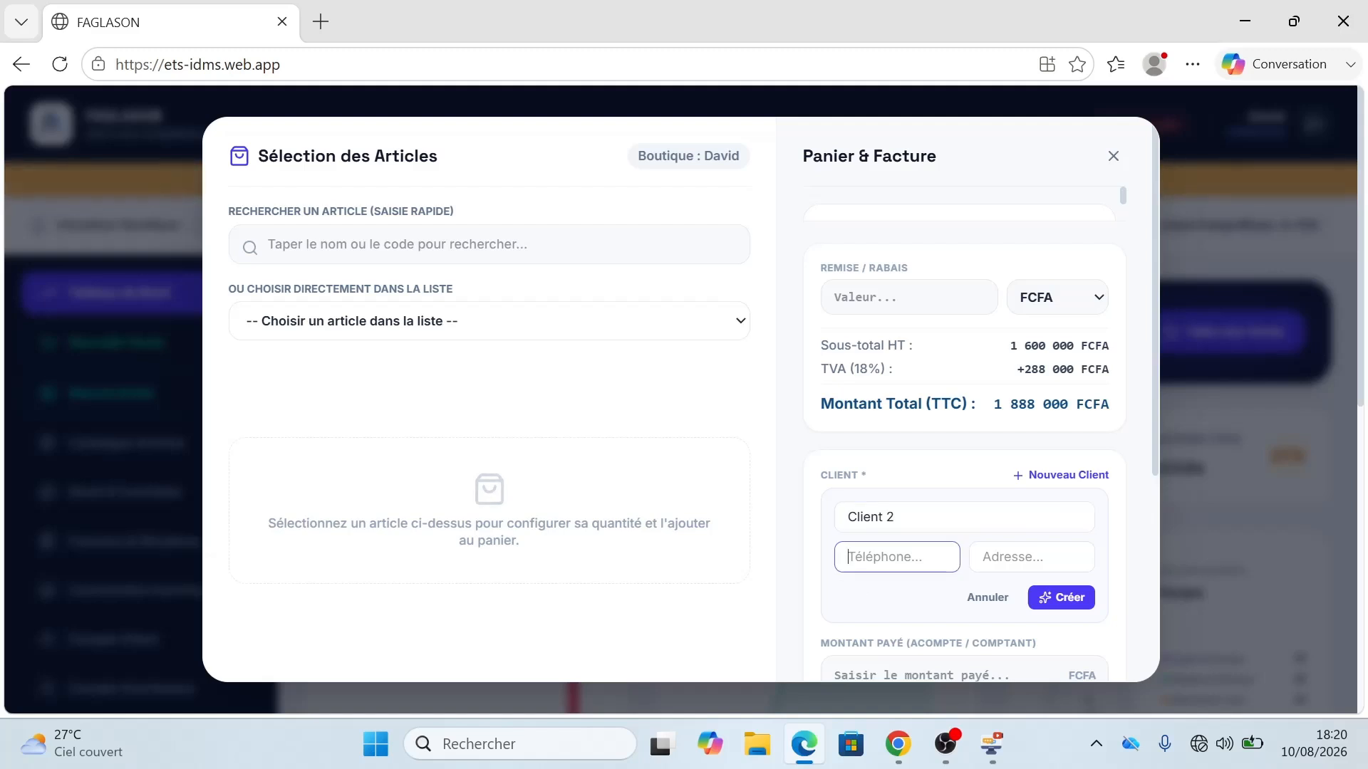
type("0100000000")
left_click(1058, 598)
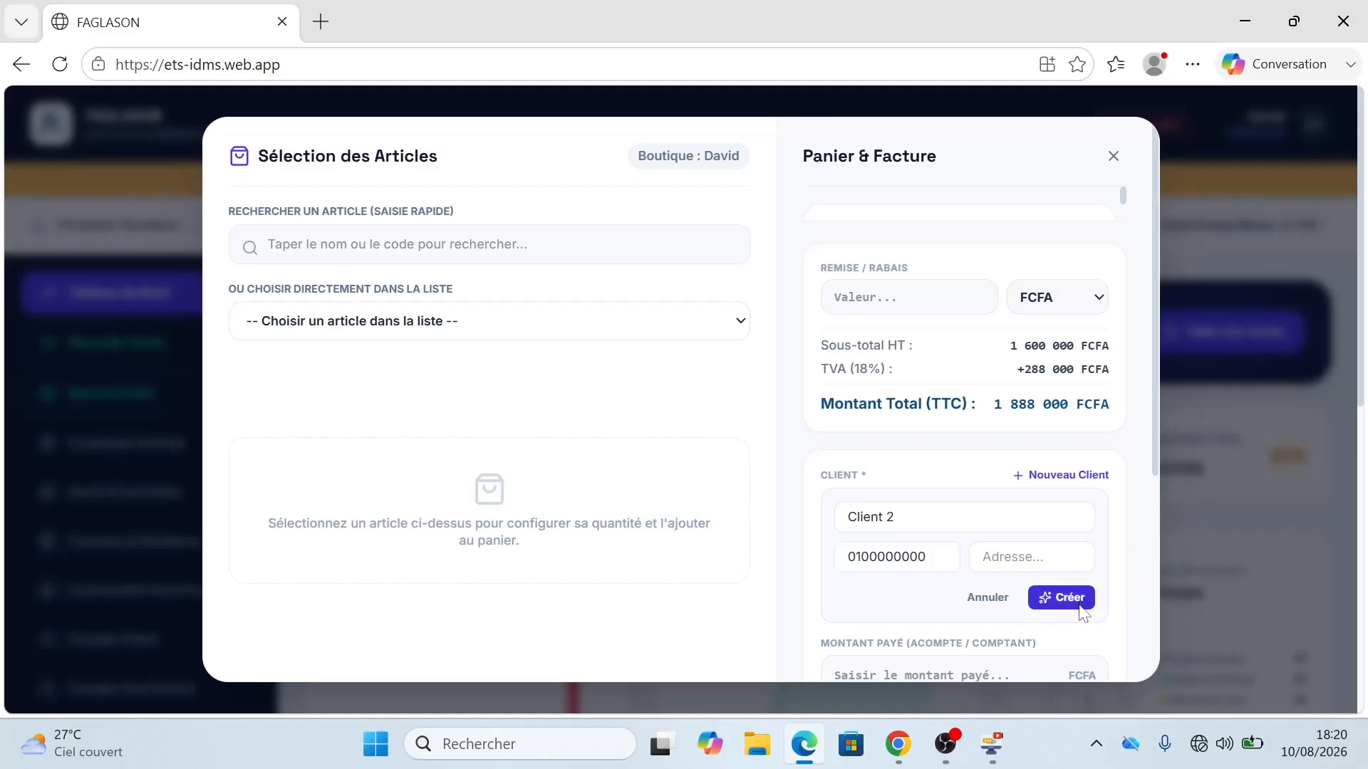
Step: Record an 888 000 FCFA payment on the sale, leaving 1 000 000 FCFA outstanding
scroll(1136, 580, "down", 5)
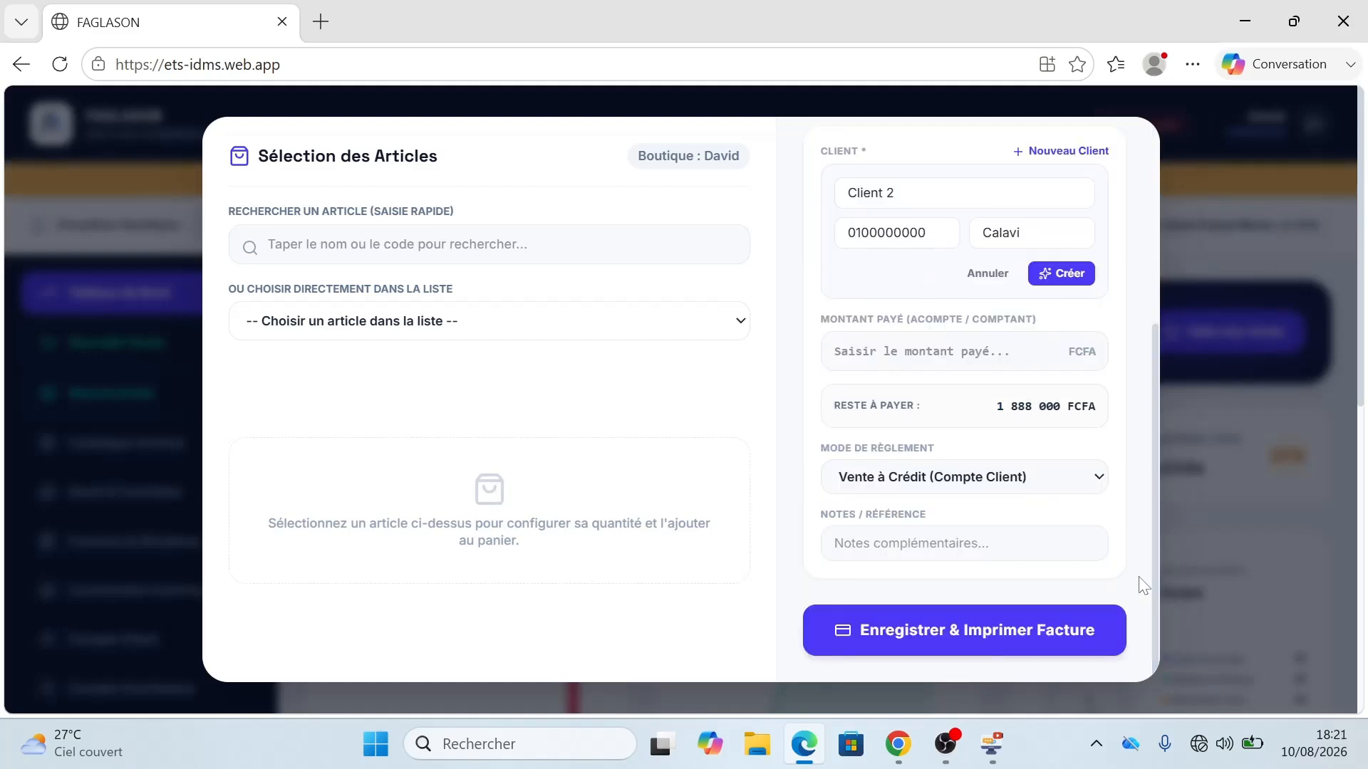
left_click(919, 351)
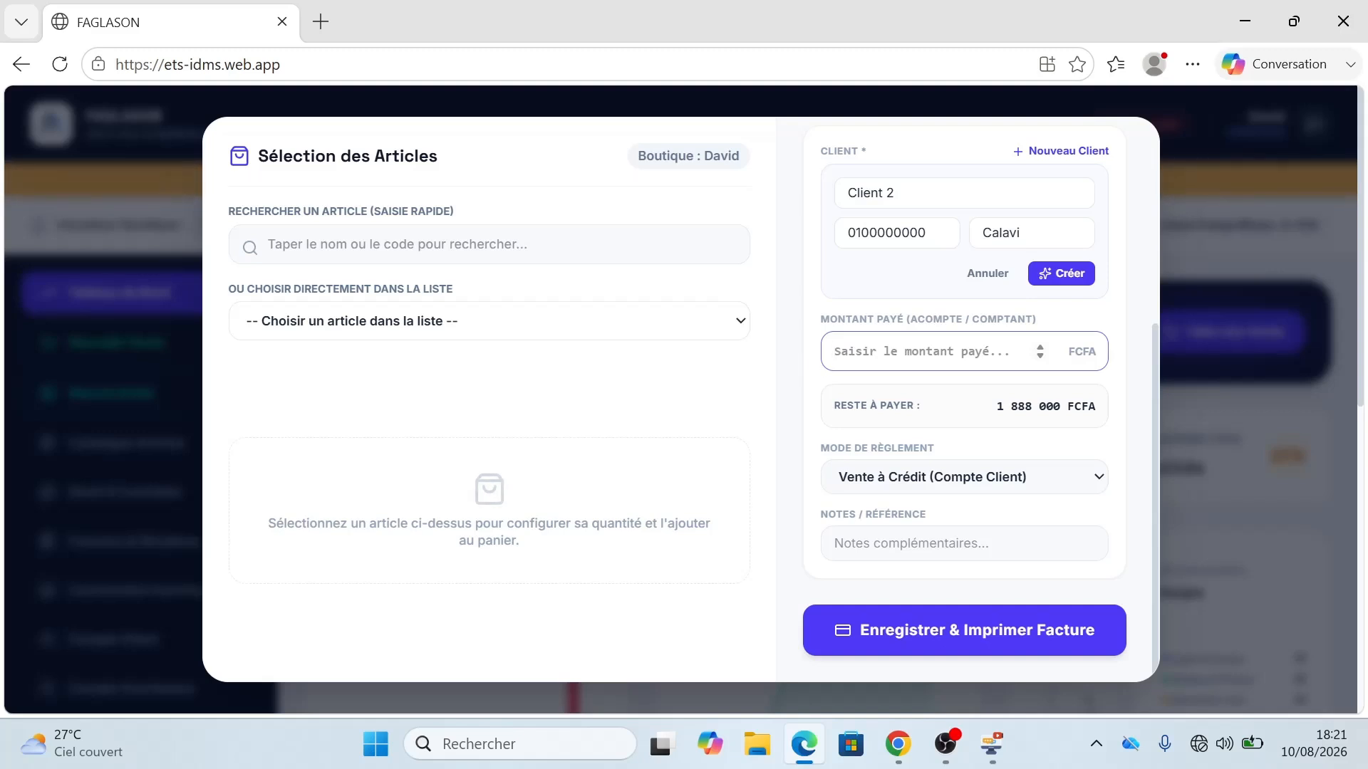
type("88")
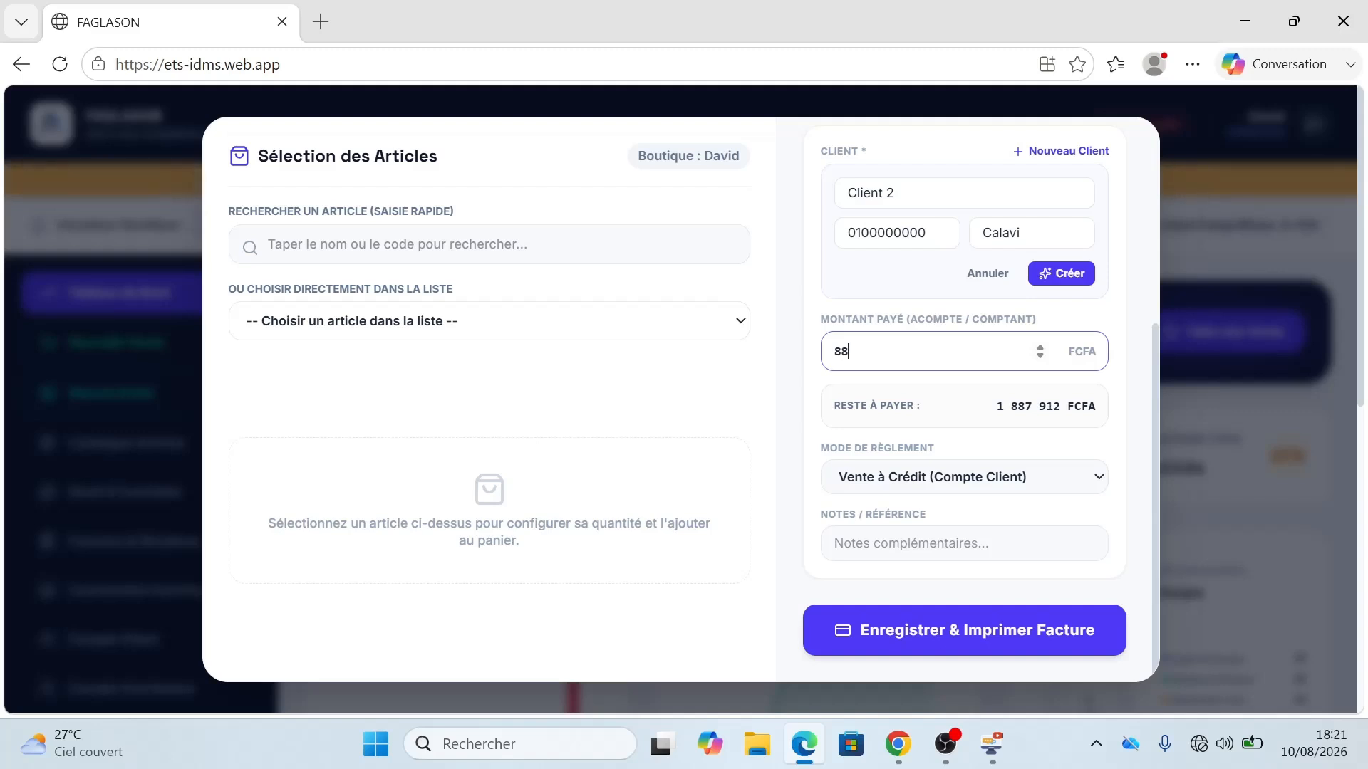
type("8000")
left_click(938, 631)
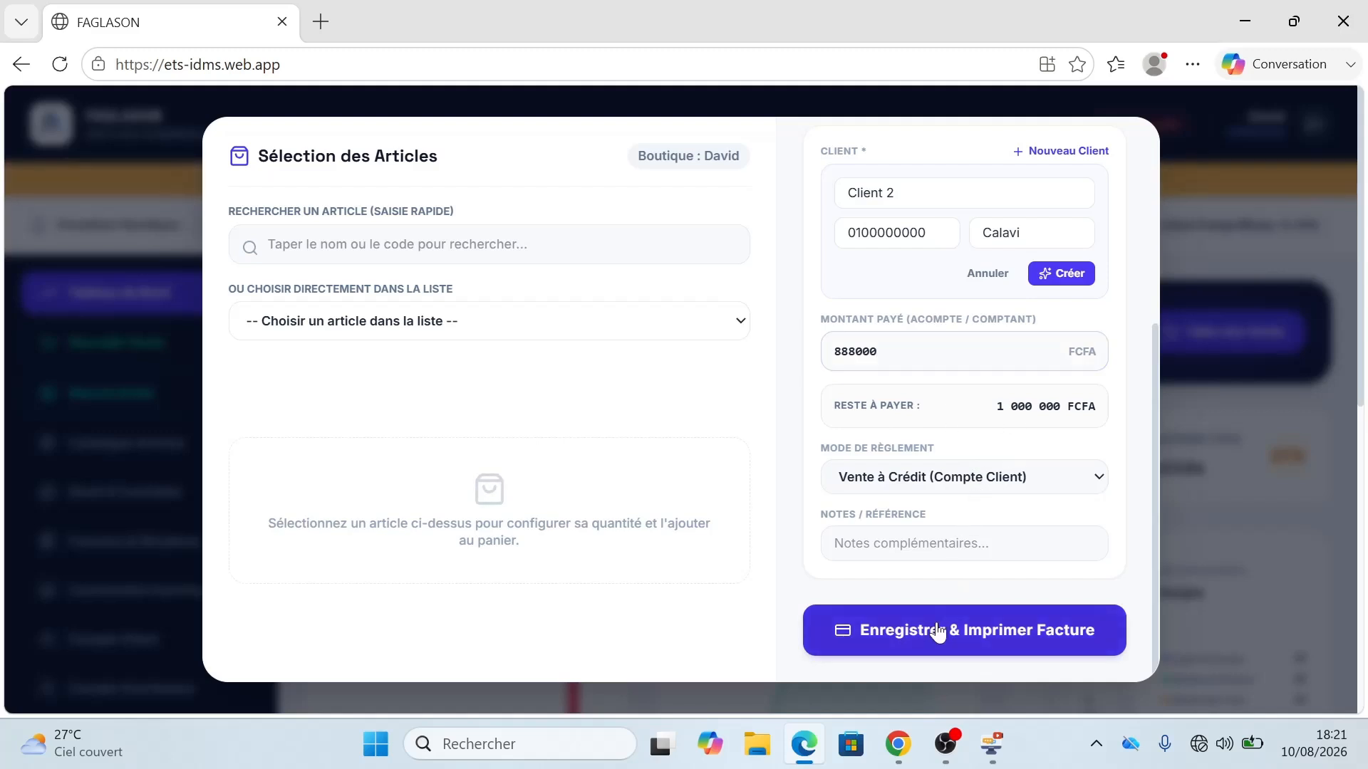
left_click(1007, 449)
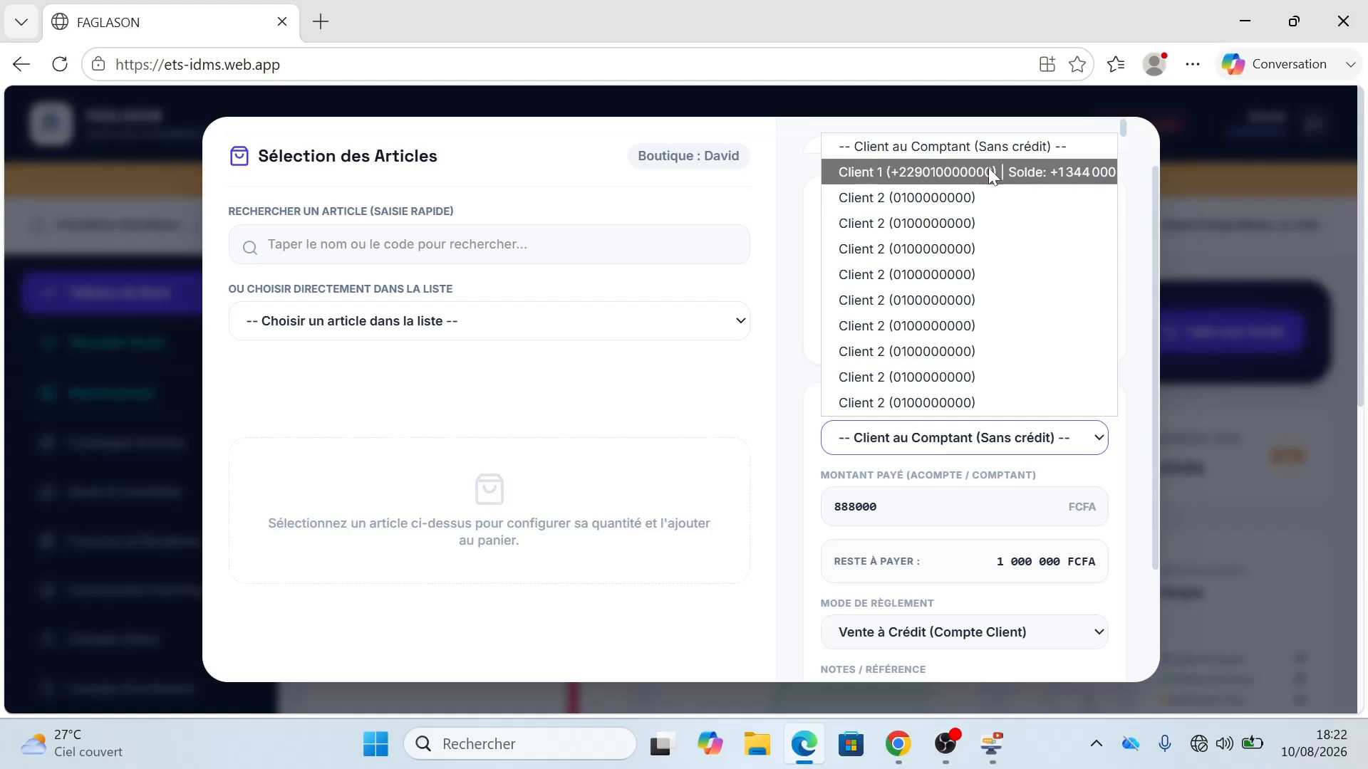
Step: Set Client 2 as the sale's customer and check the amount paid and balance due
left_click(954, 206)
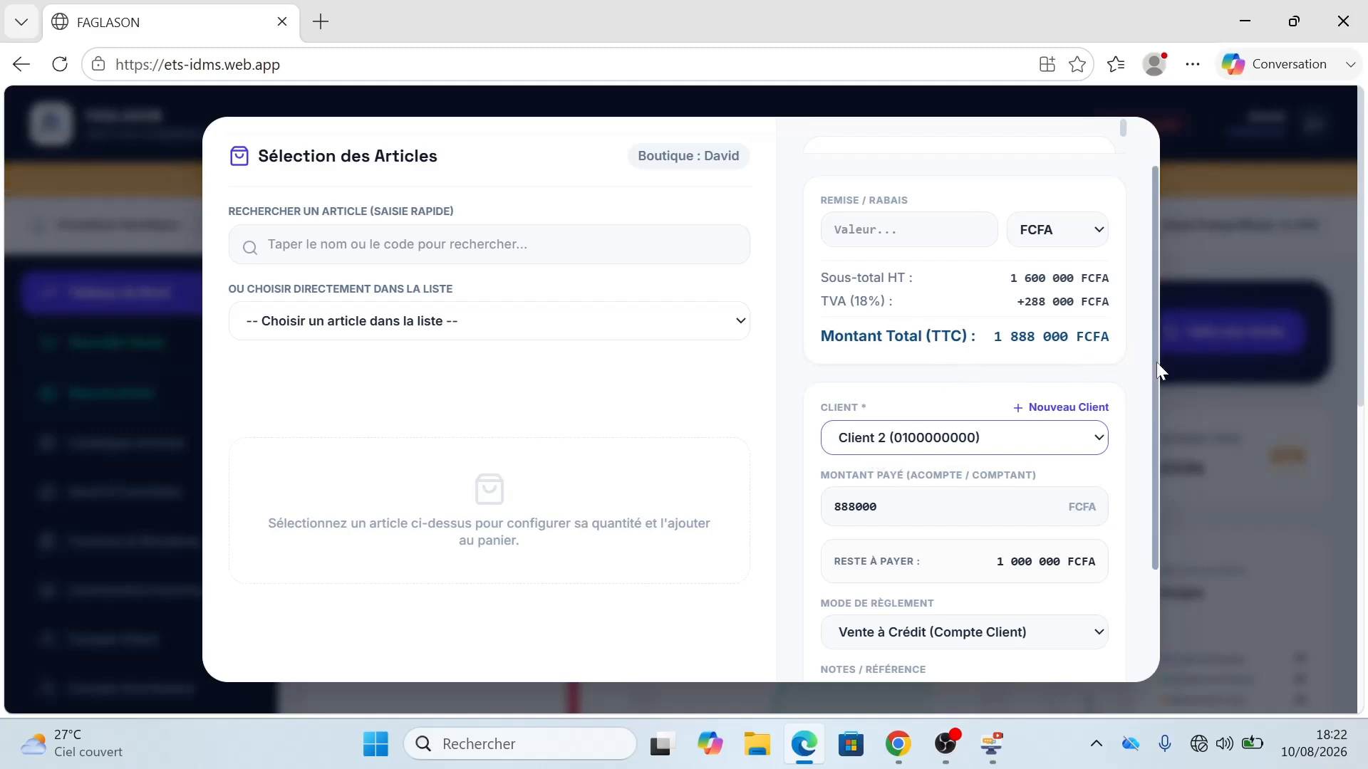
left_click_drag(1156, 362, 1141, 441)
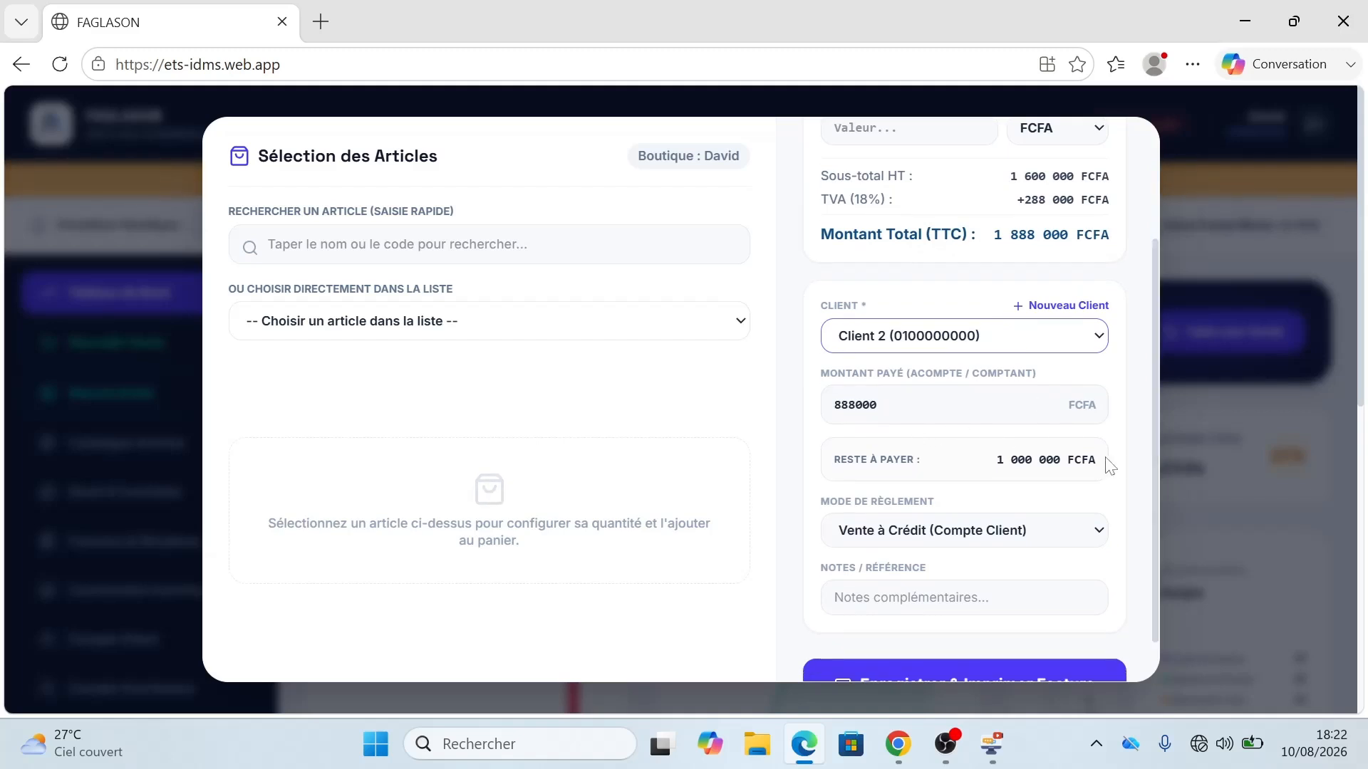
left_click_drag(1152, 476, 1153, 377)
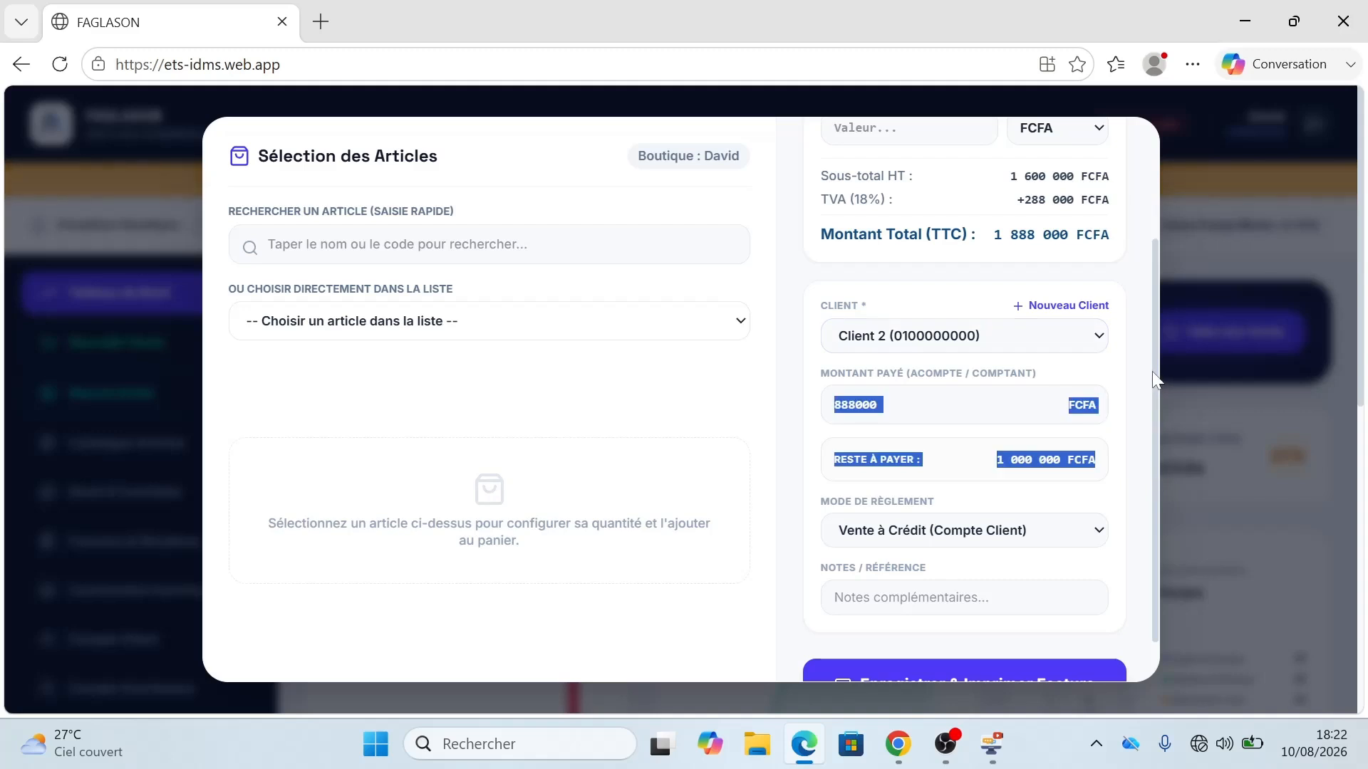
left_click(1138, 424)
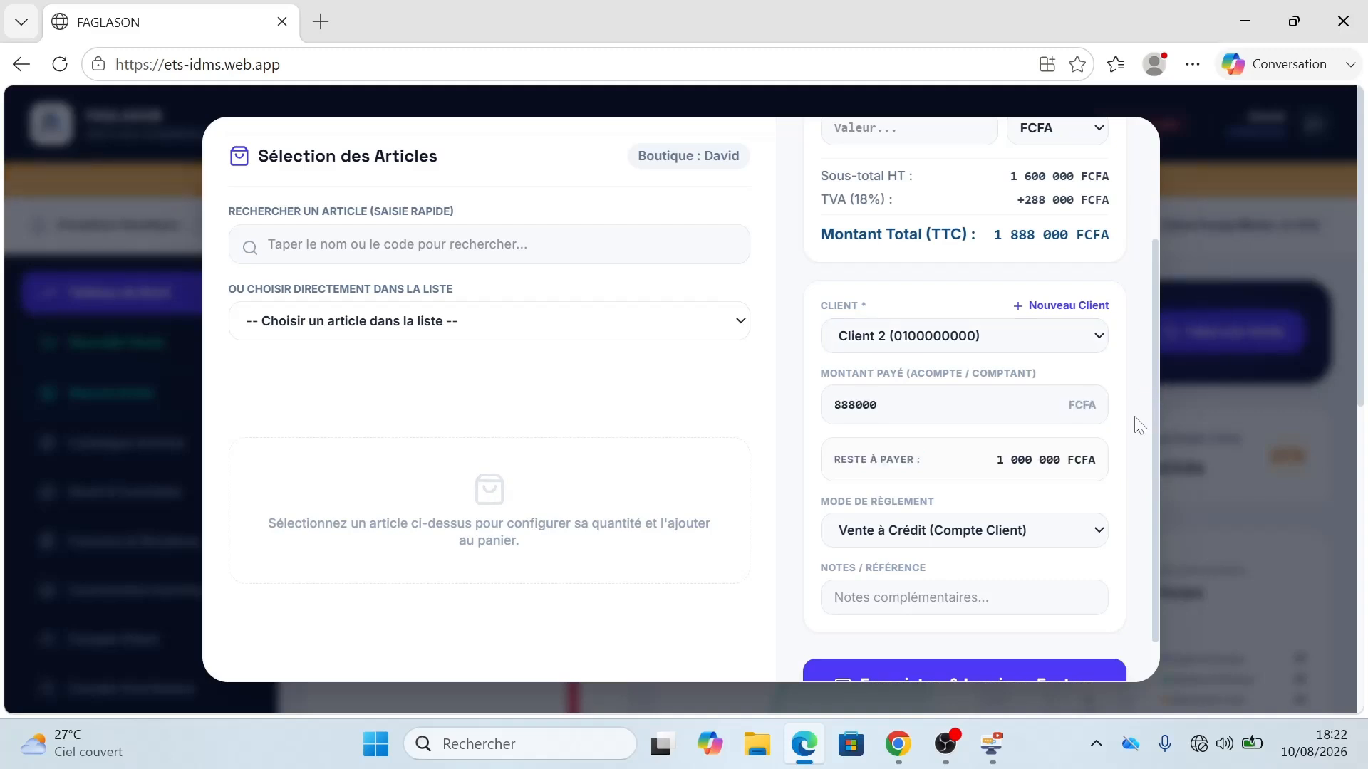
scroll(1156, 440, "down", 1)
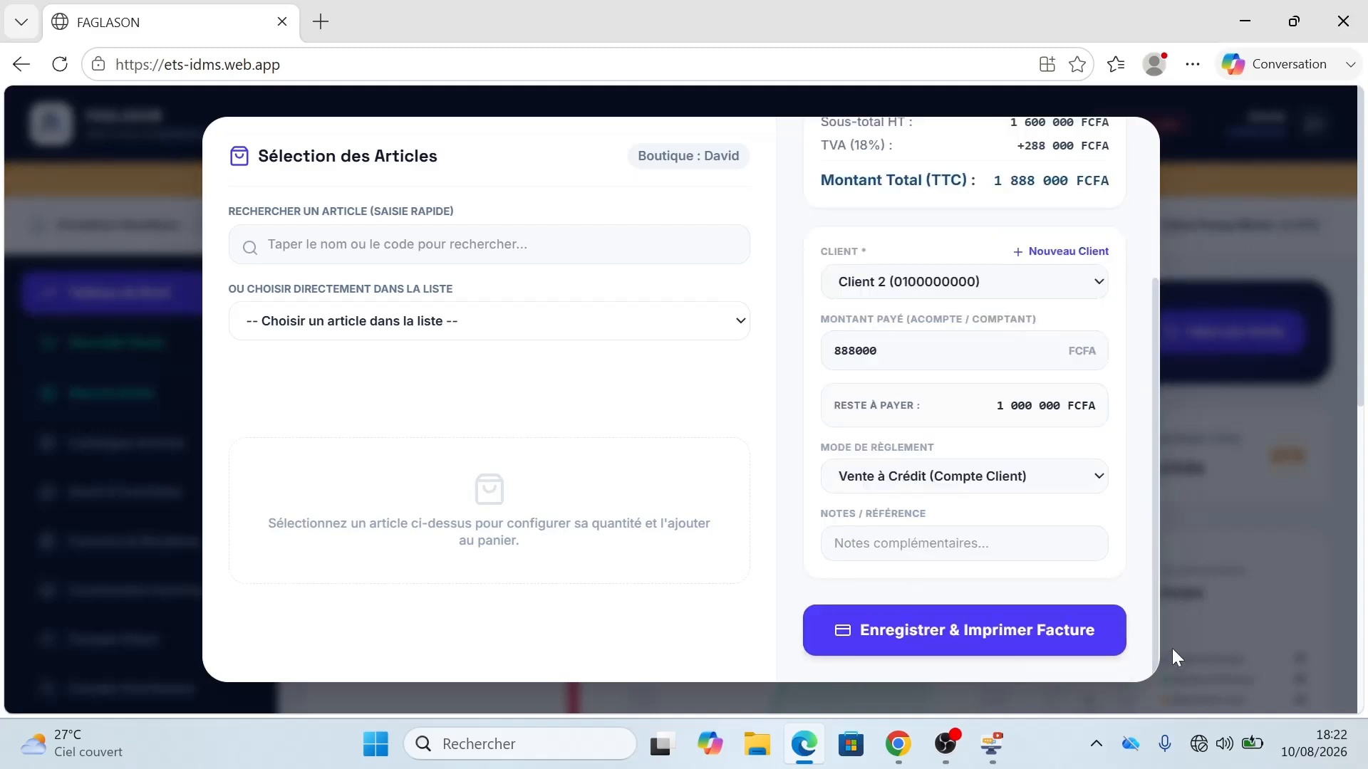
Step: Load facebook.com in a new Edge tab to confirm the connection is offline
mouse_move(1202, 752)
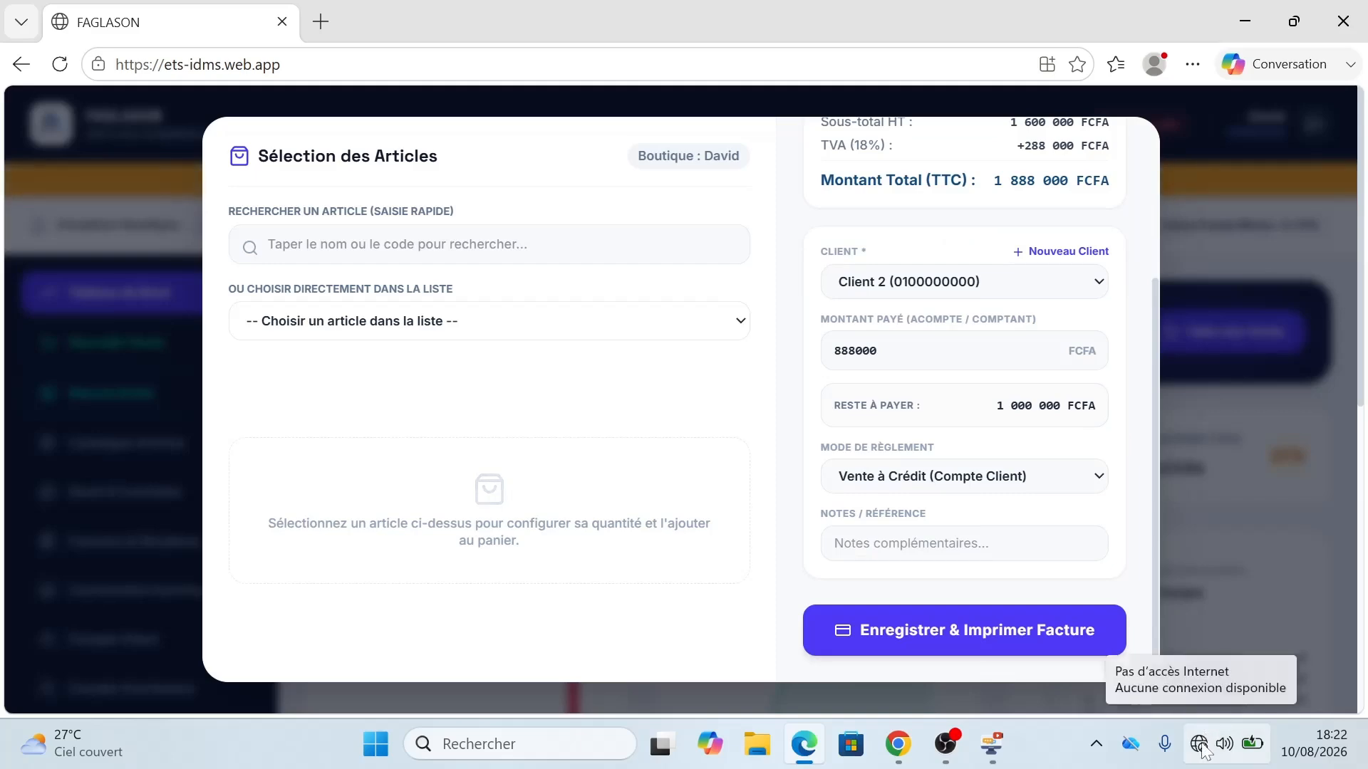
left_click(327, 22)
type("F")
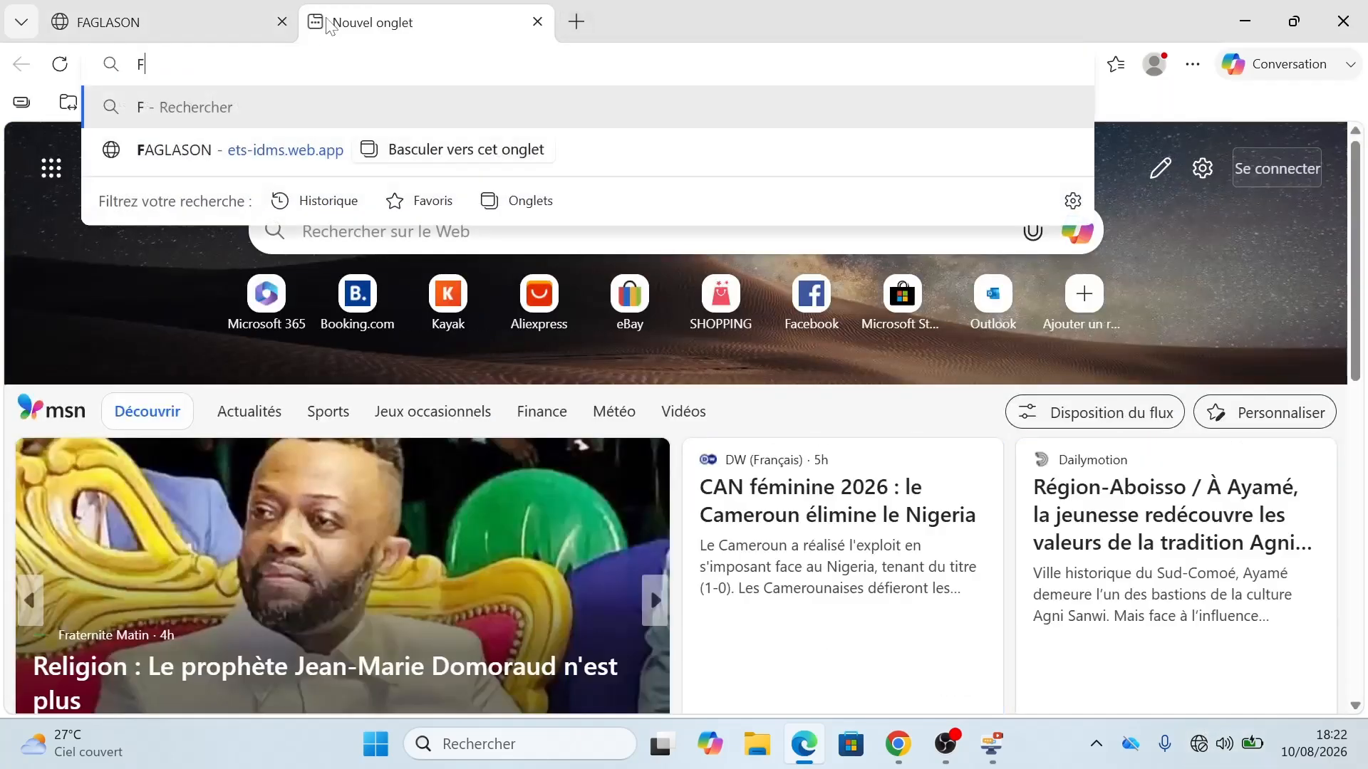
key("BackSpace")
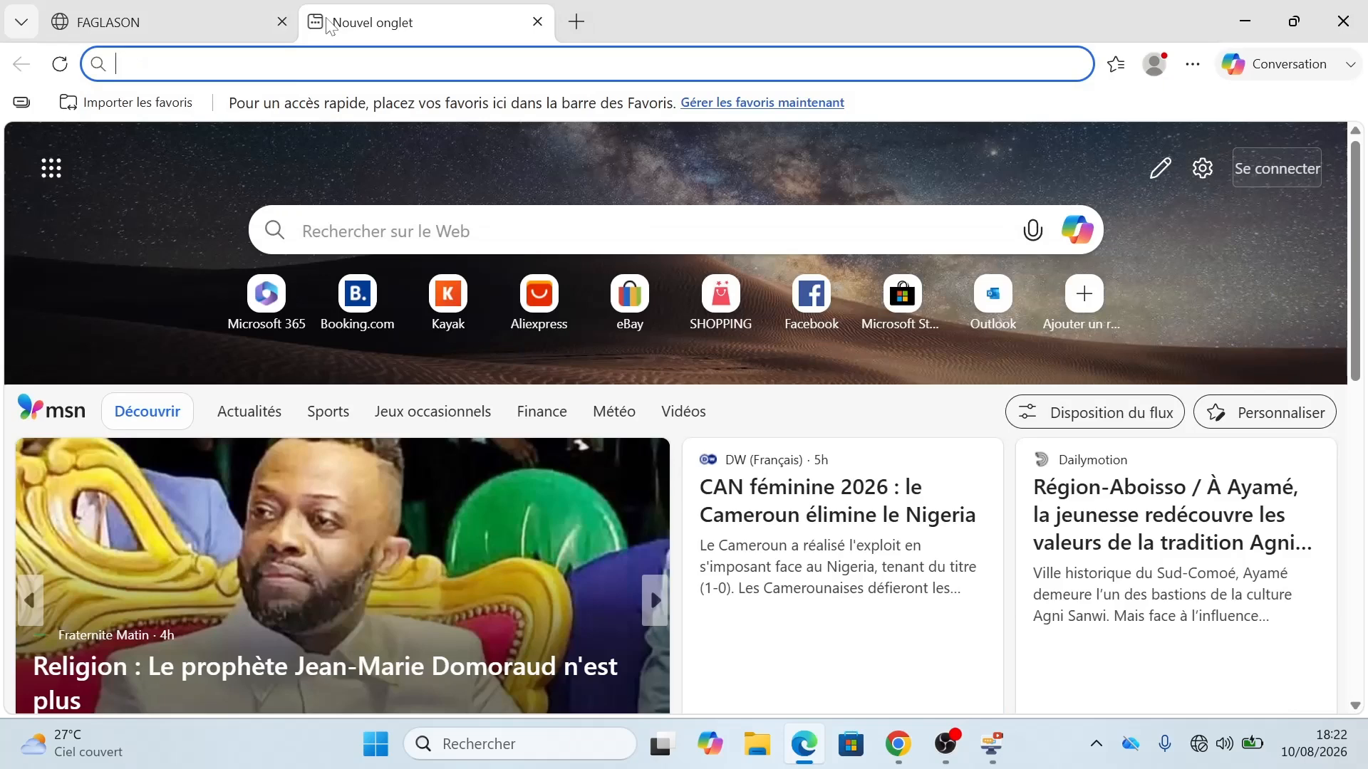
type("face")
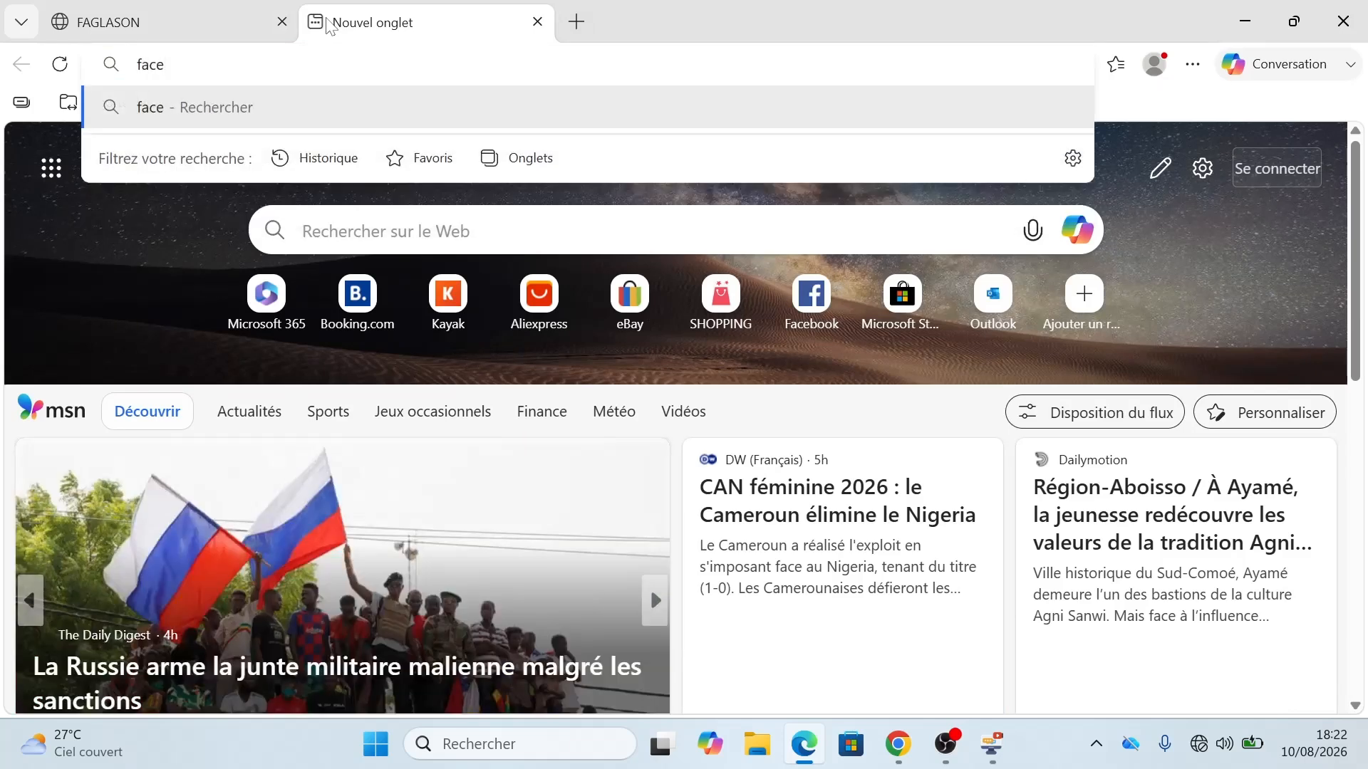
type("book.")
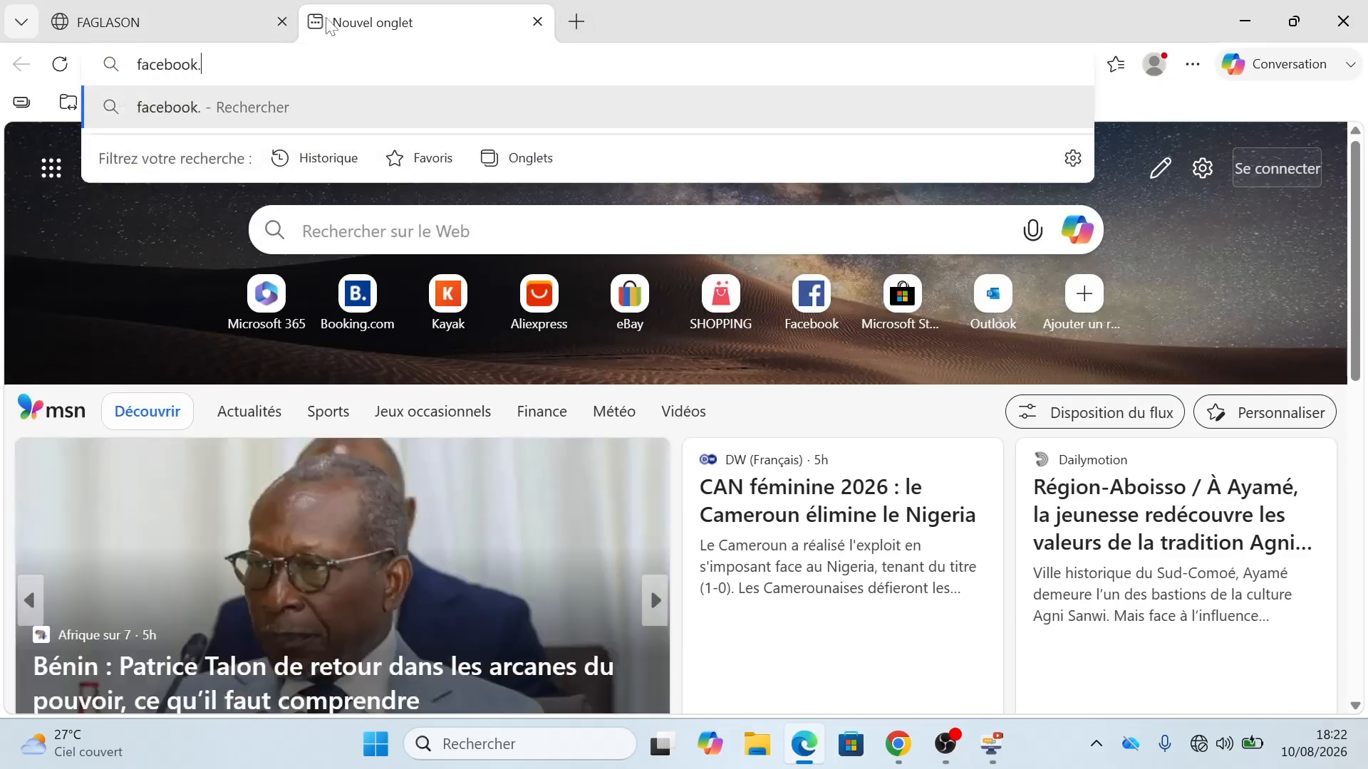
type("com")
key("Return")
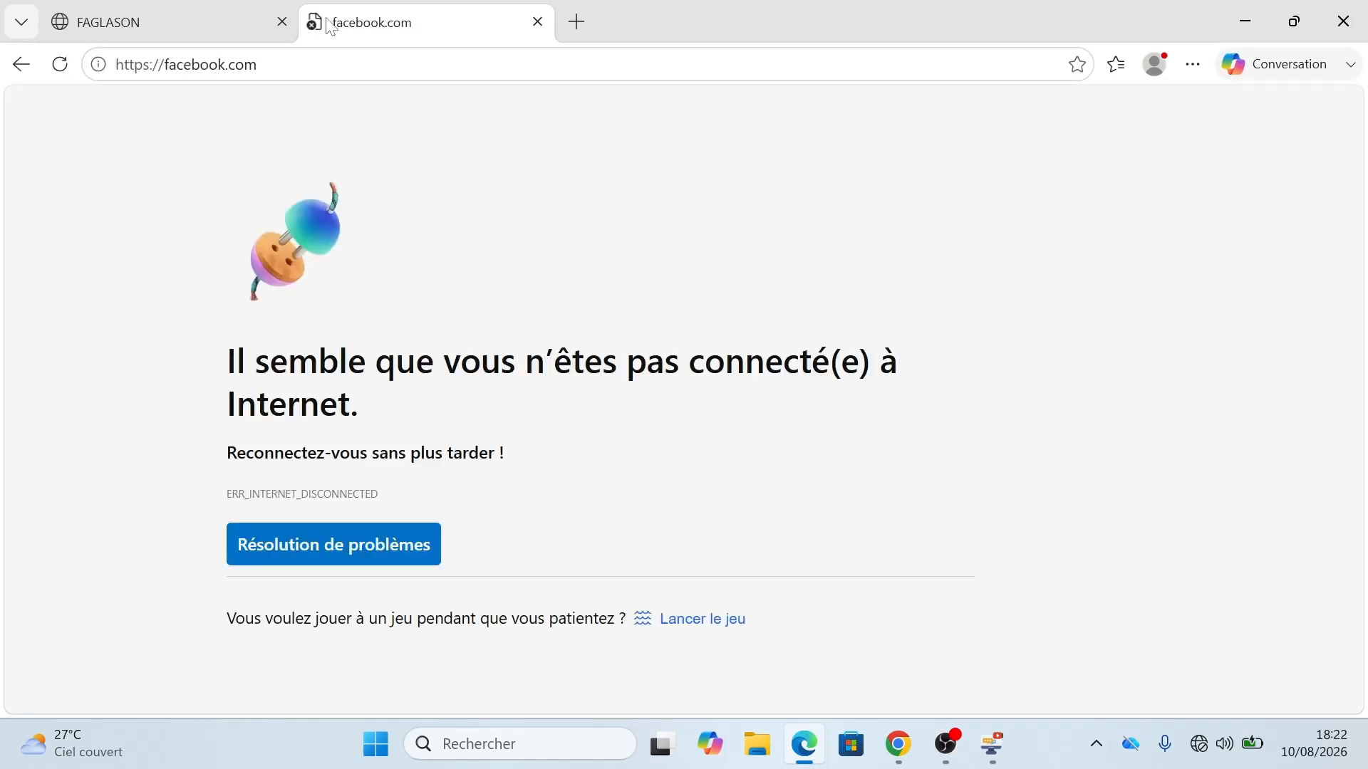
Step: Back in FAGLASON, save the Client 2 sale with its invoice, then close the invoice
left_click(164, 28)
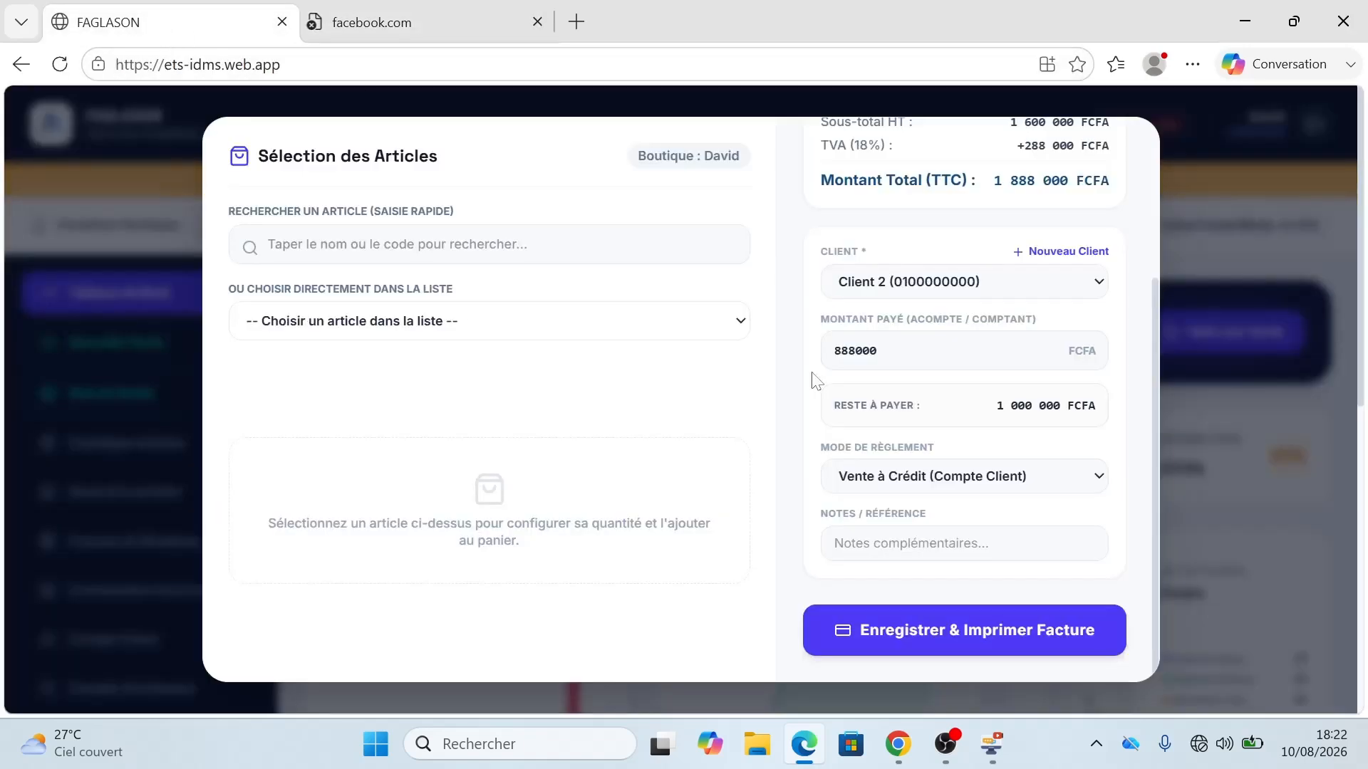
left_click(950, 632)
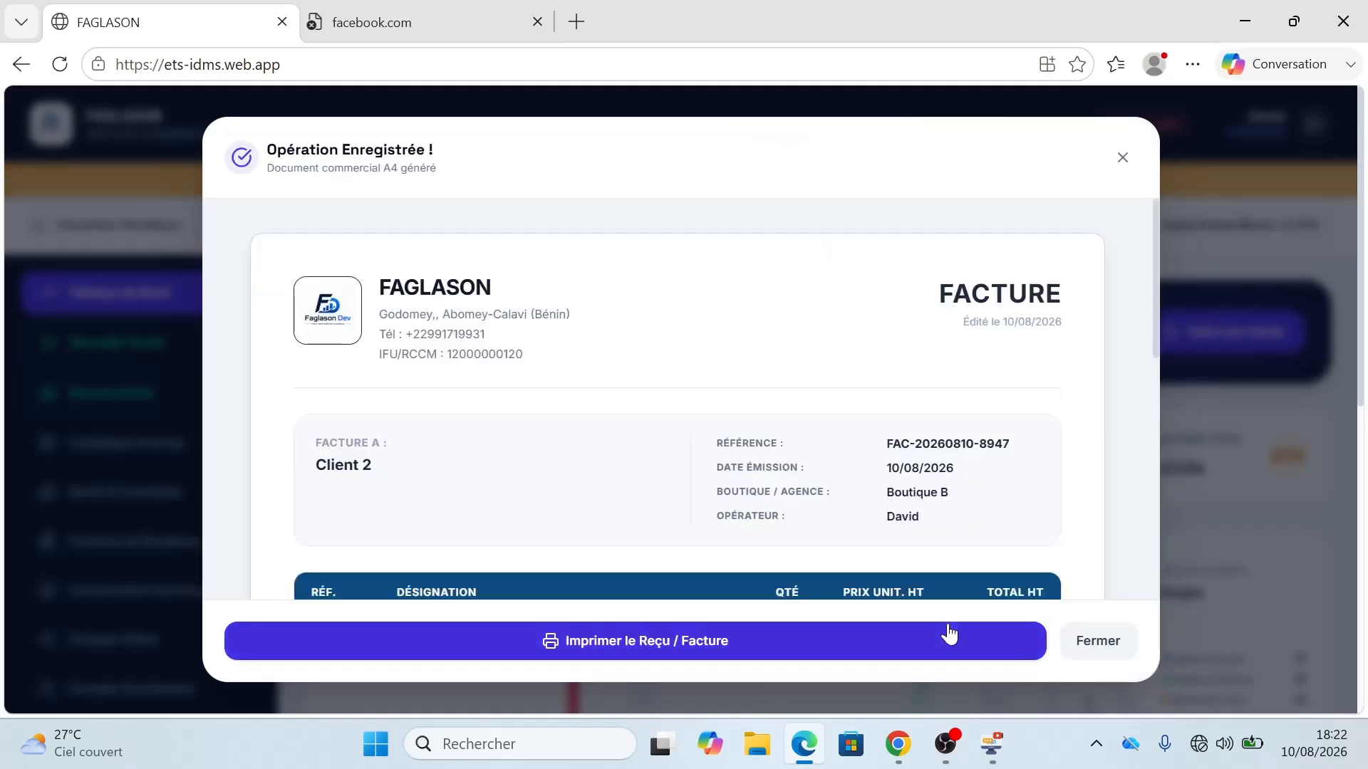
left_click_drag(1153, 267, 1143, 185)
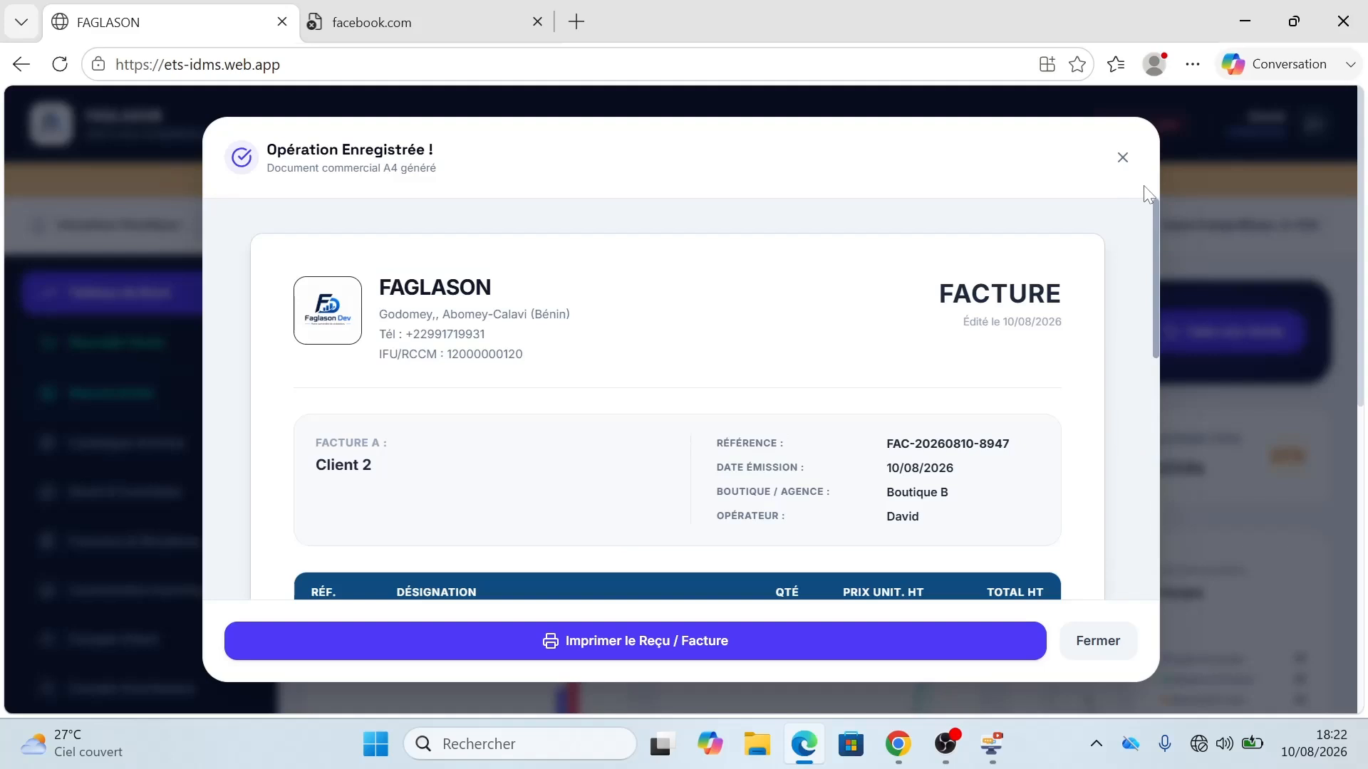
left_click(1121, 156)
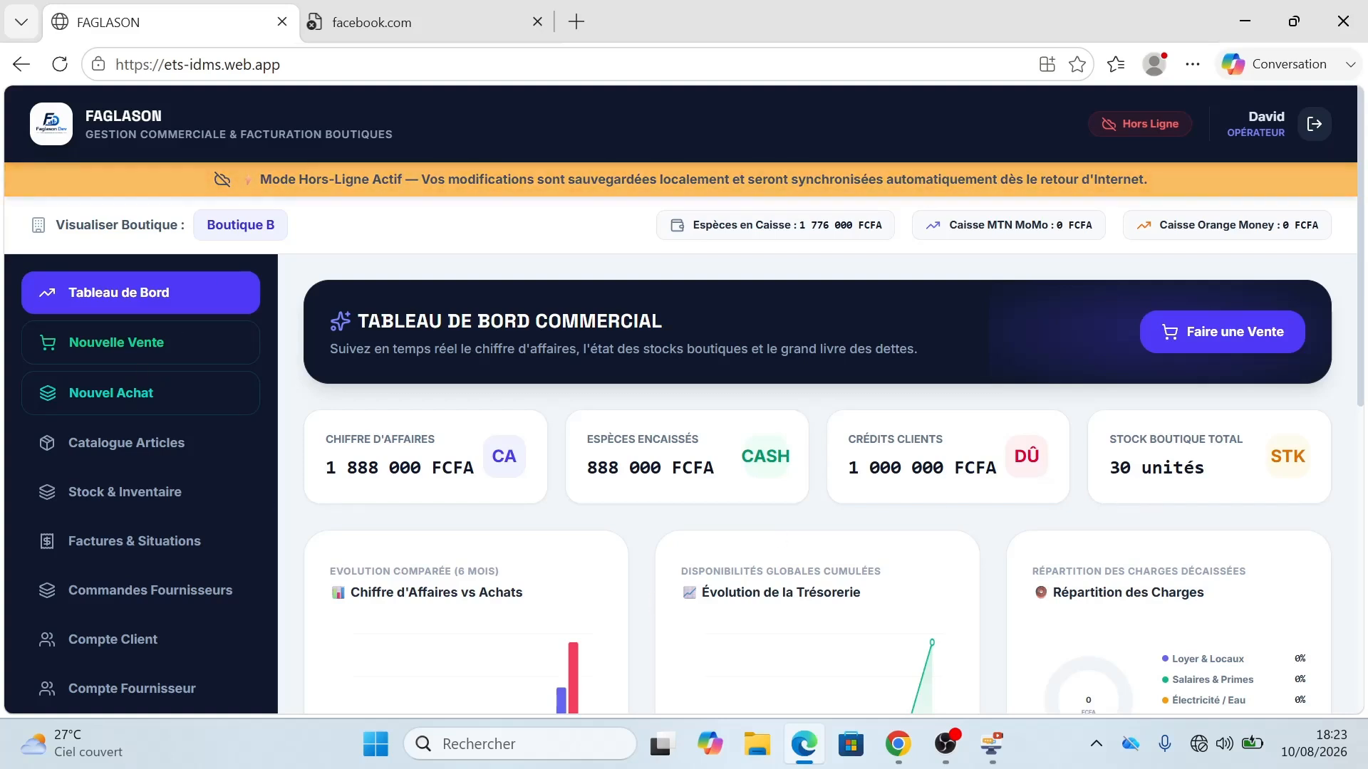
Step: In the desktop app's Tableau de Bord, view figures for Boutique B, Boutique A, then all boutiques
left_click(999, 749)
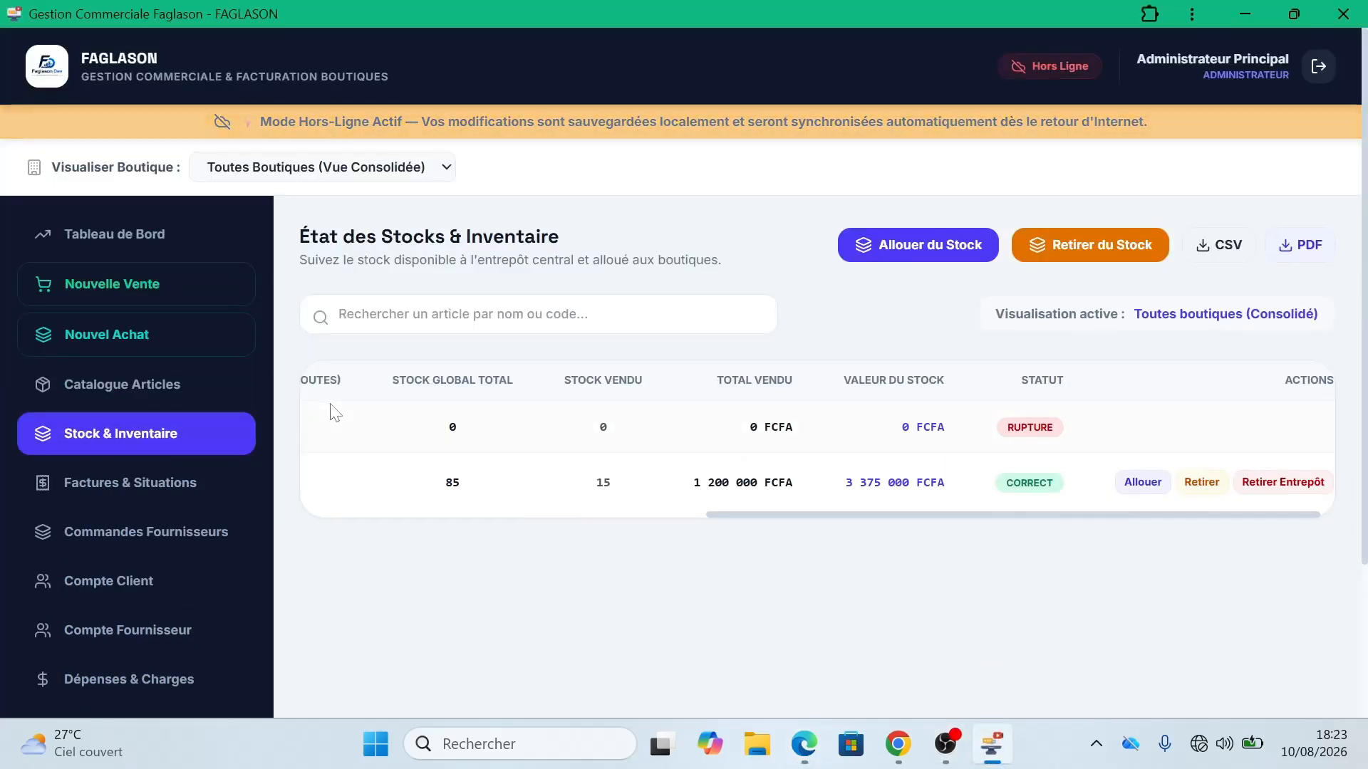
left_click(141, 235)
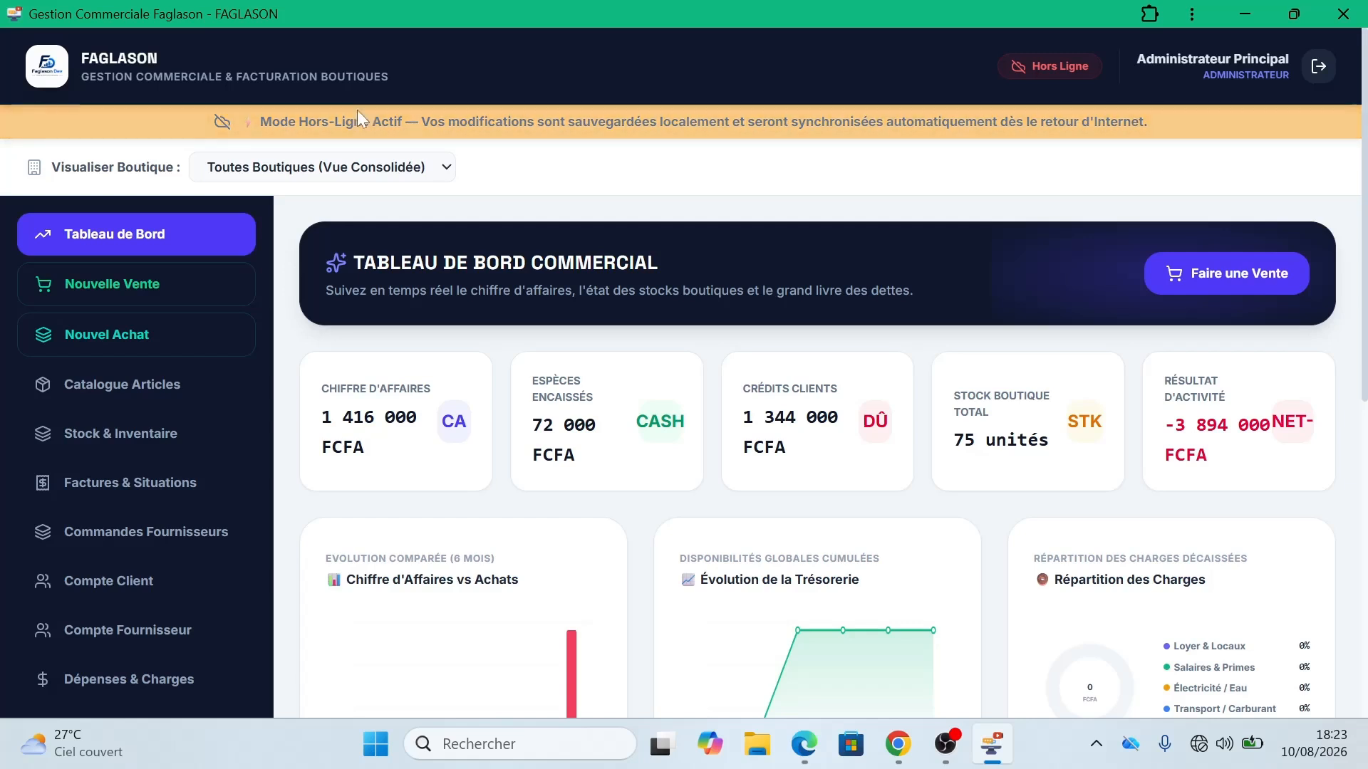
left_click(397, 174)
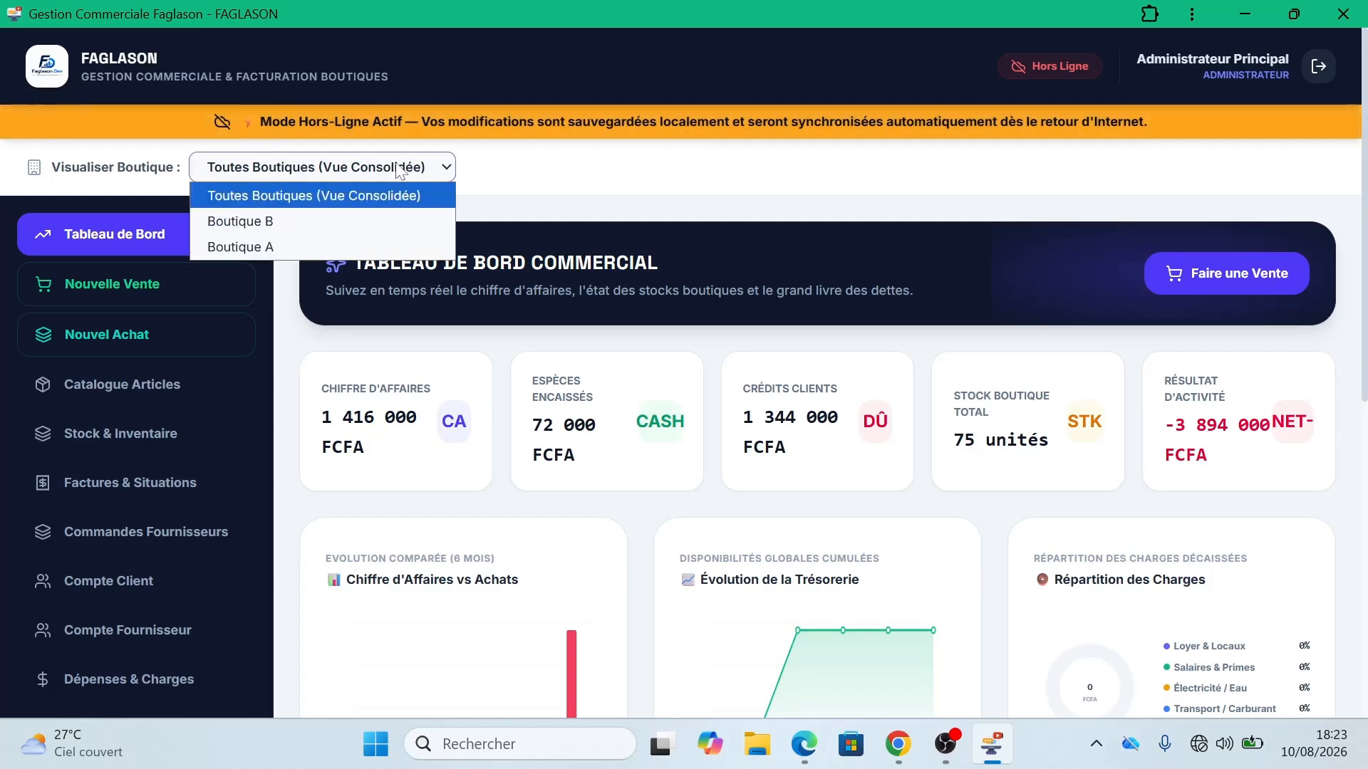
left_click(368, 219)
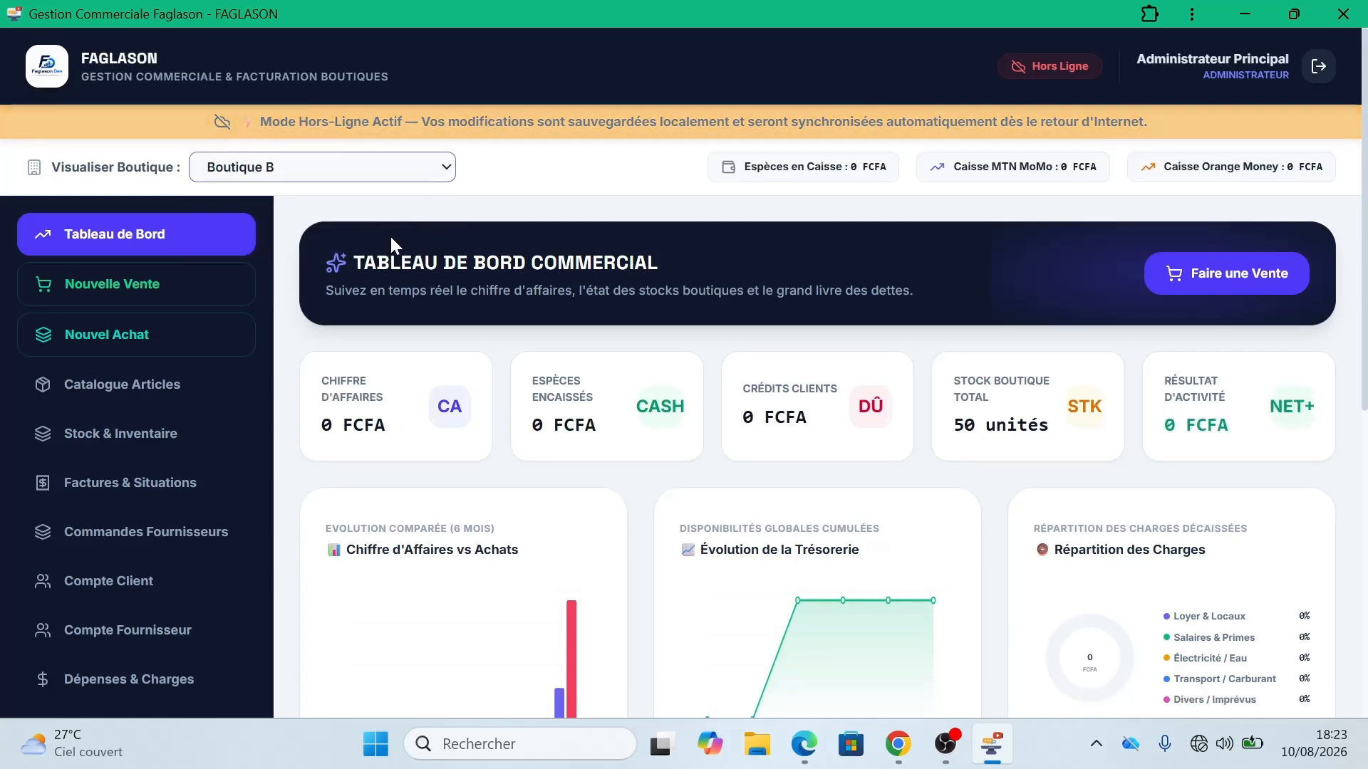
left_click(372, 171)
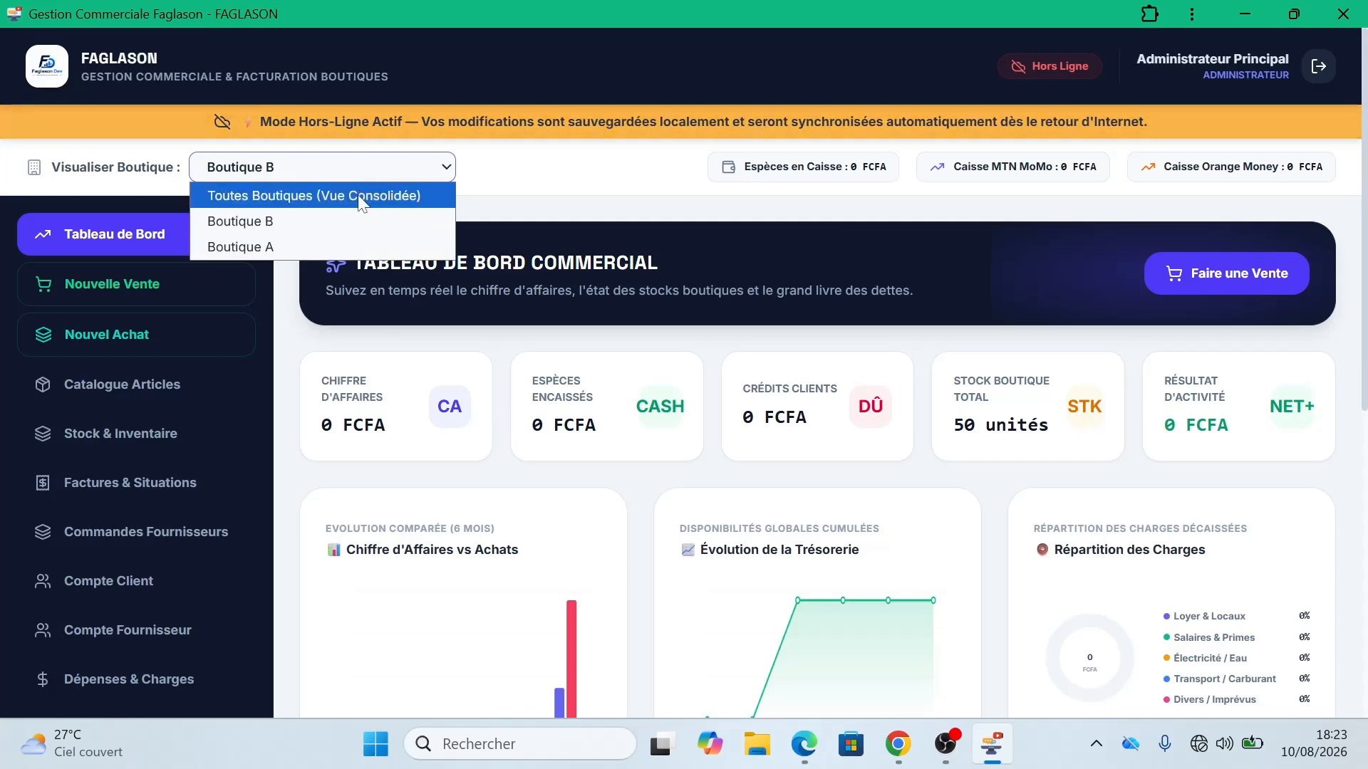
left_click(353, 243)
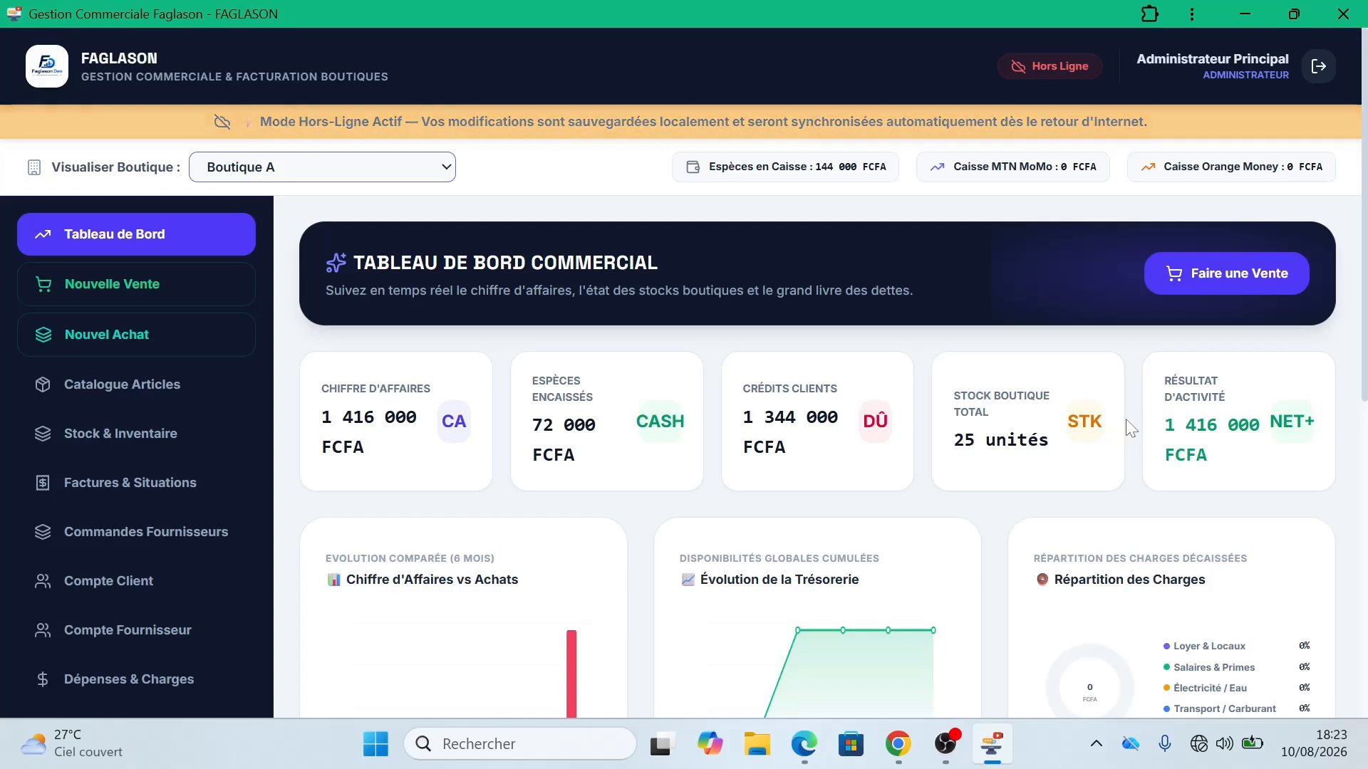
left_click(390, 171)
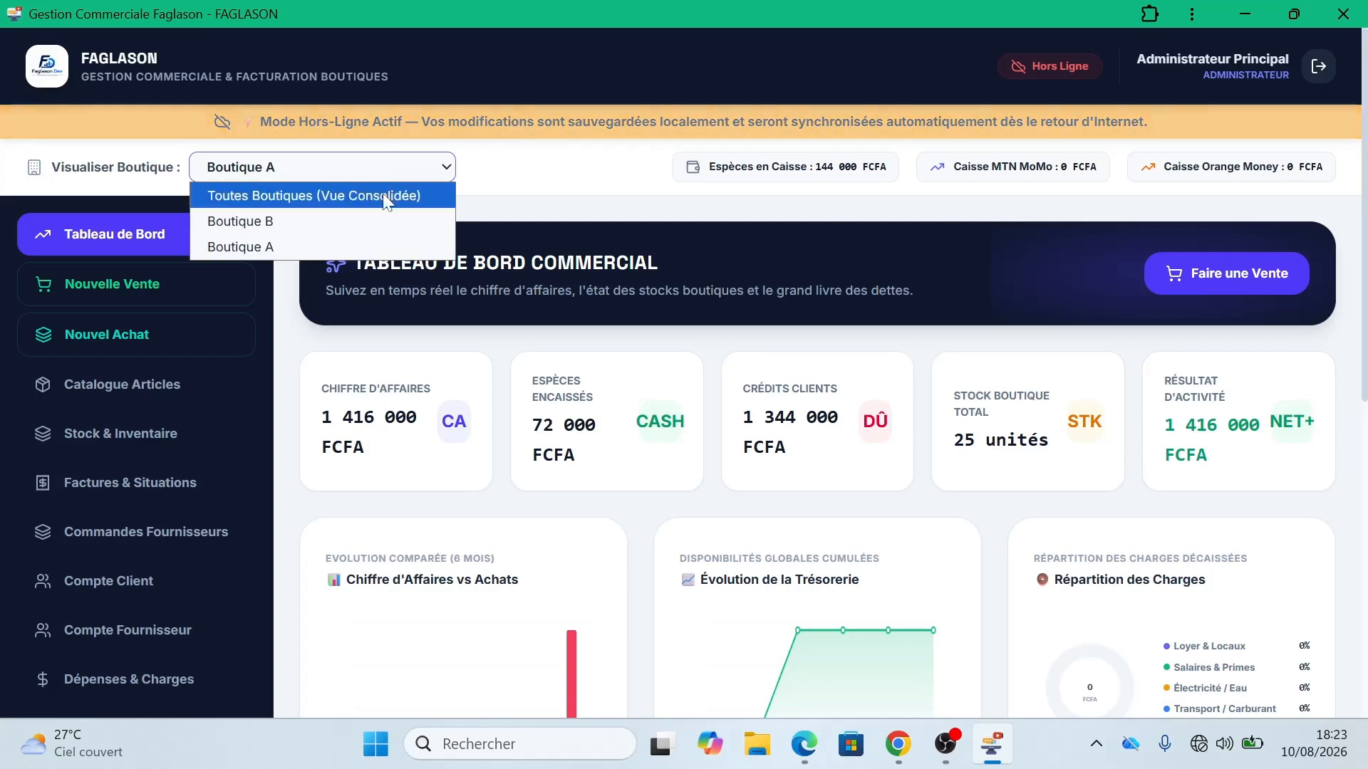
left_click(383, 194)
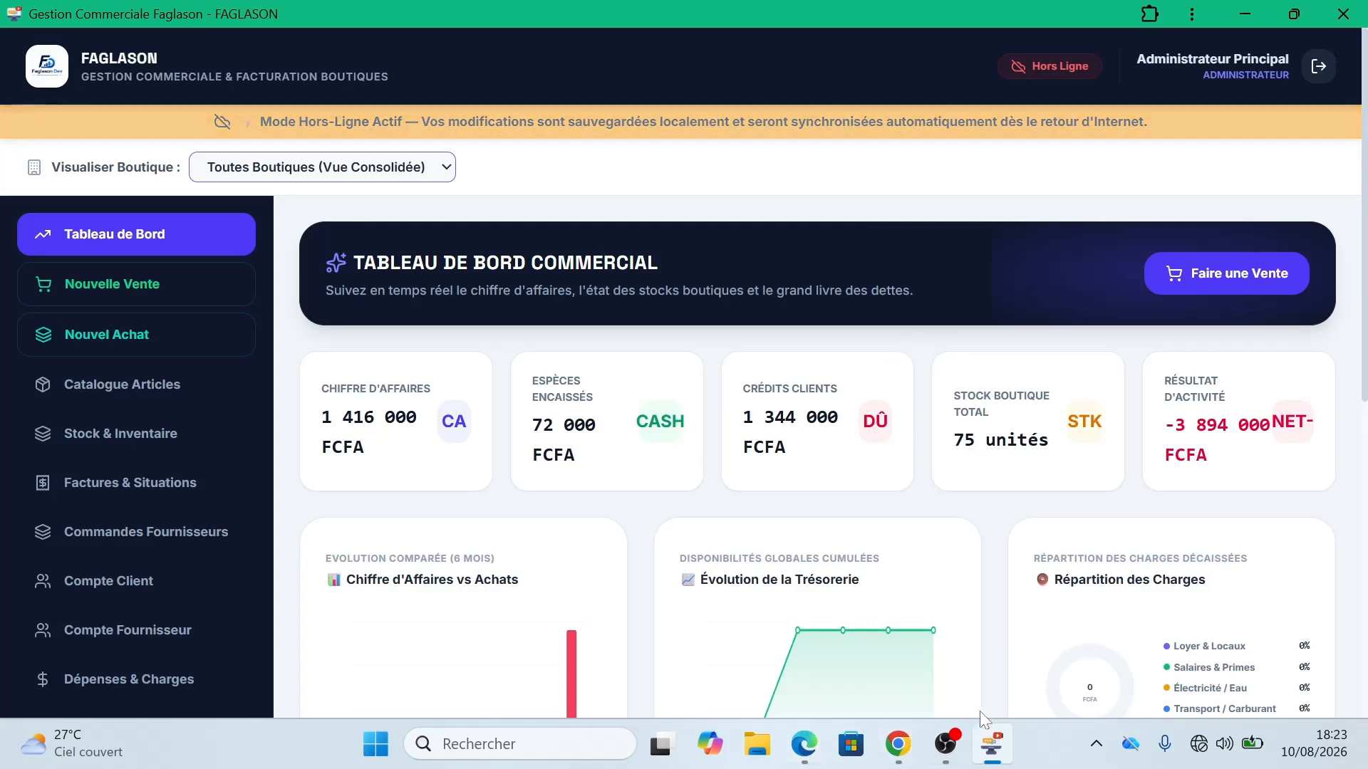
Step: Switch between the Chrome session and desktop app, ending on the FAGLASON web app in Edge
left_click(908, 752)
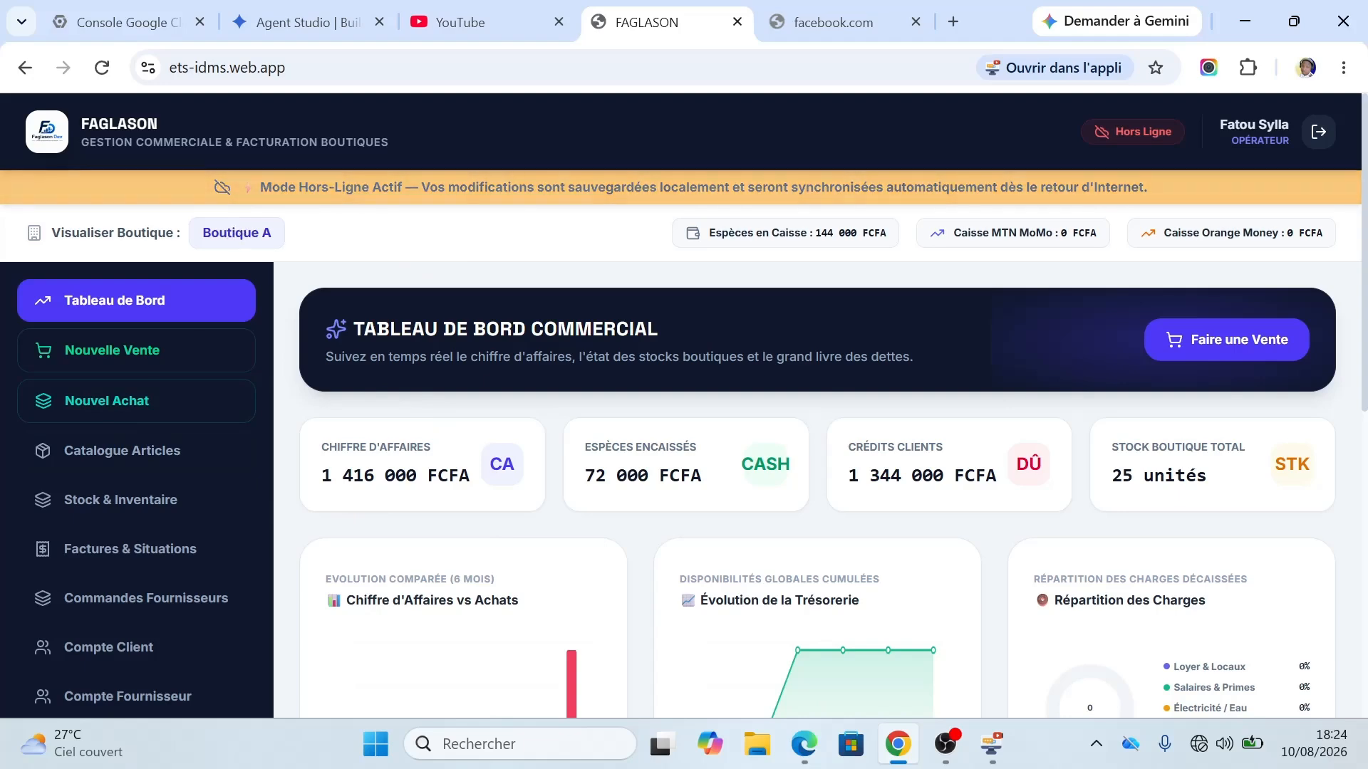
left_click(994, 746)
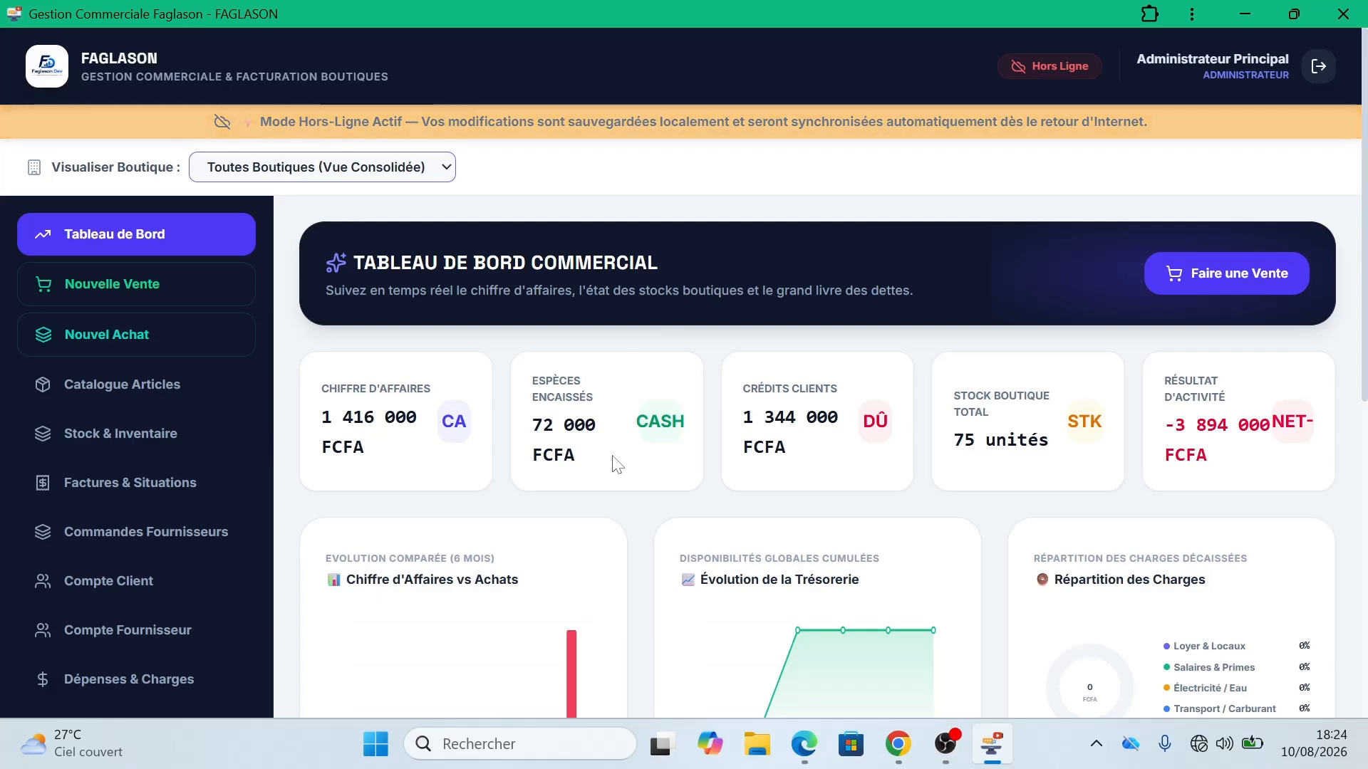
left_click(804, 743)
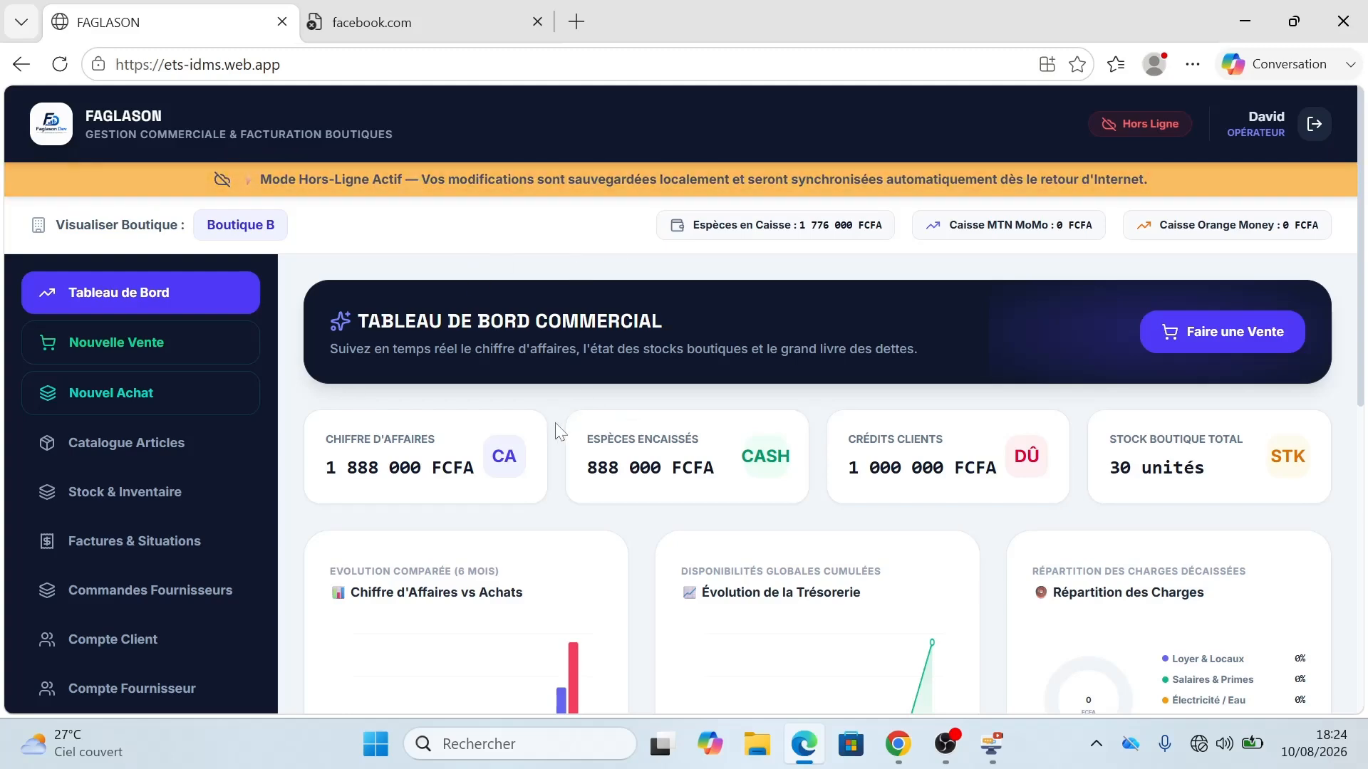
left_click_drag(1362, 296, 1364, 396)
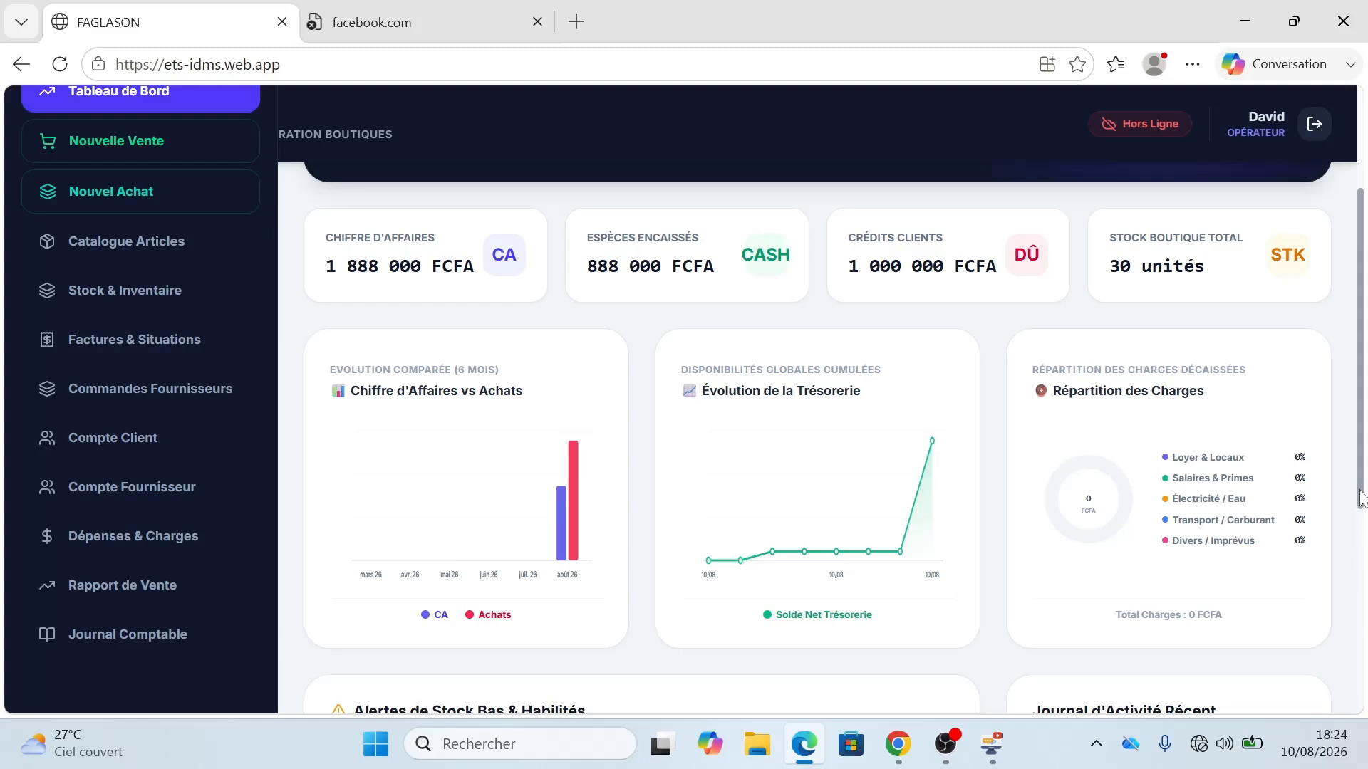
scroll(1197, 356, "up", 1)
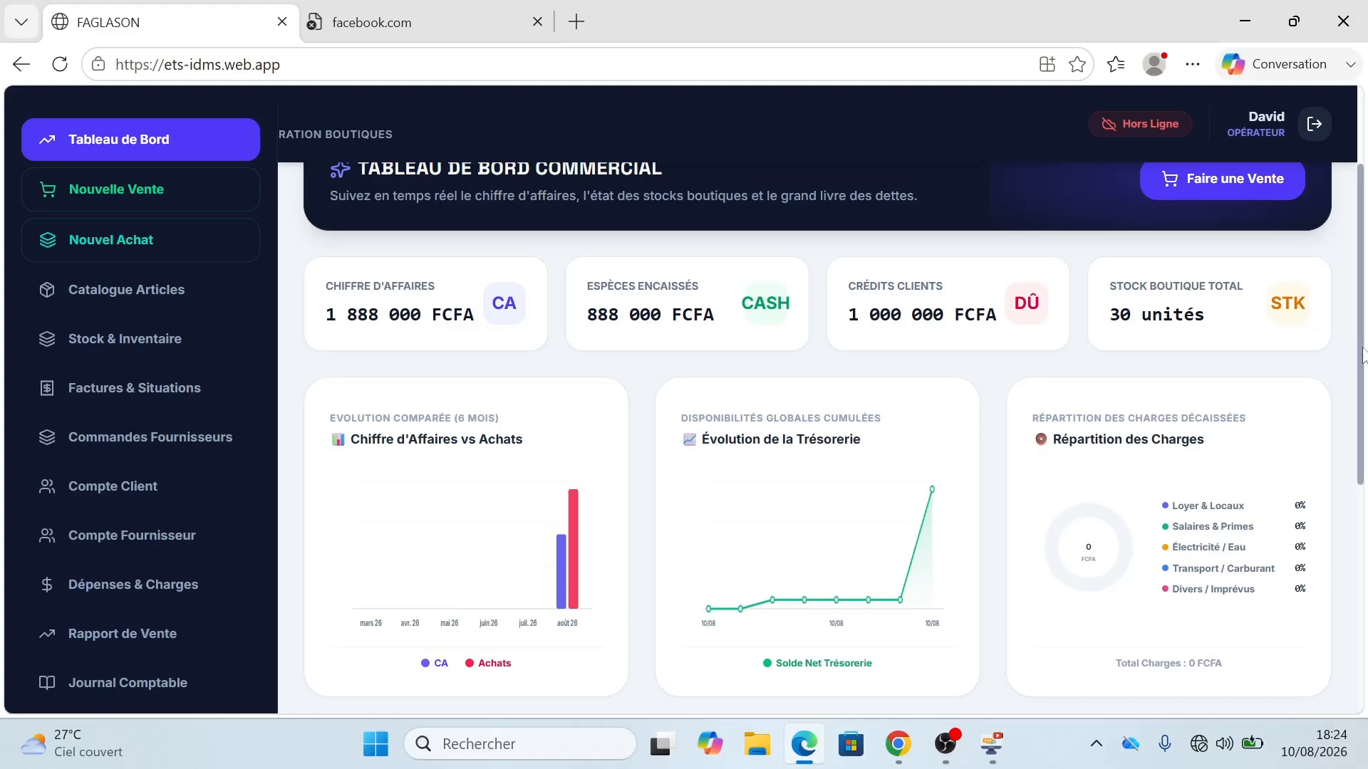
left_click_drag(1362, 349, 1365, 354)
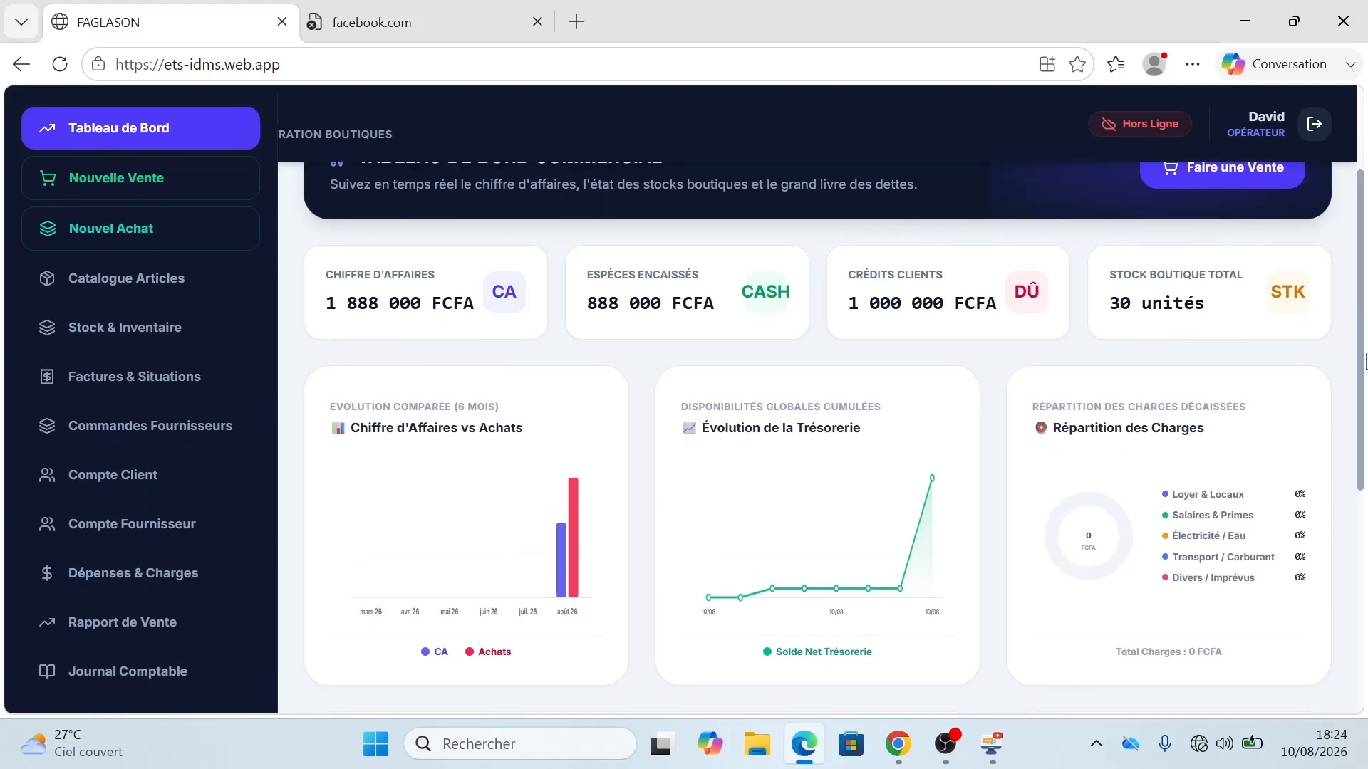
left_click_drag(1360, 354, 1359, 351)
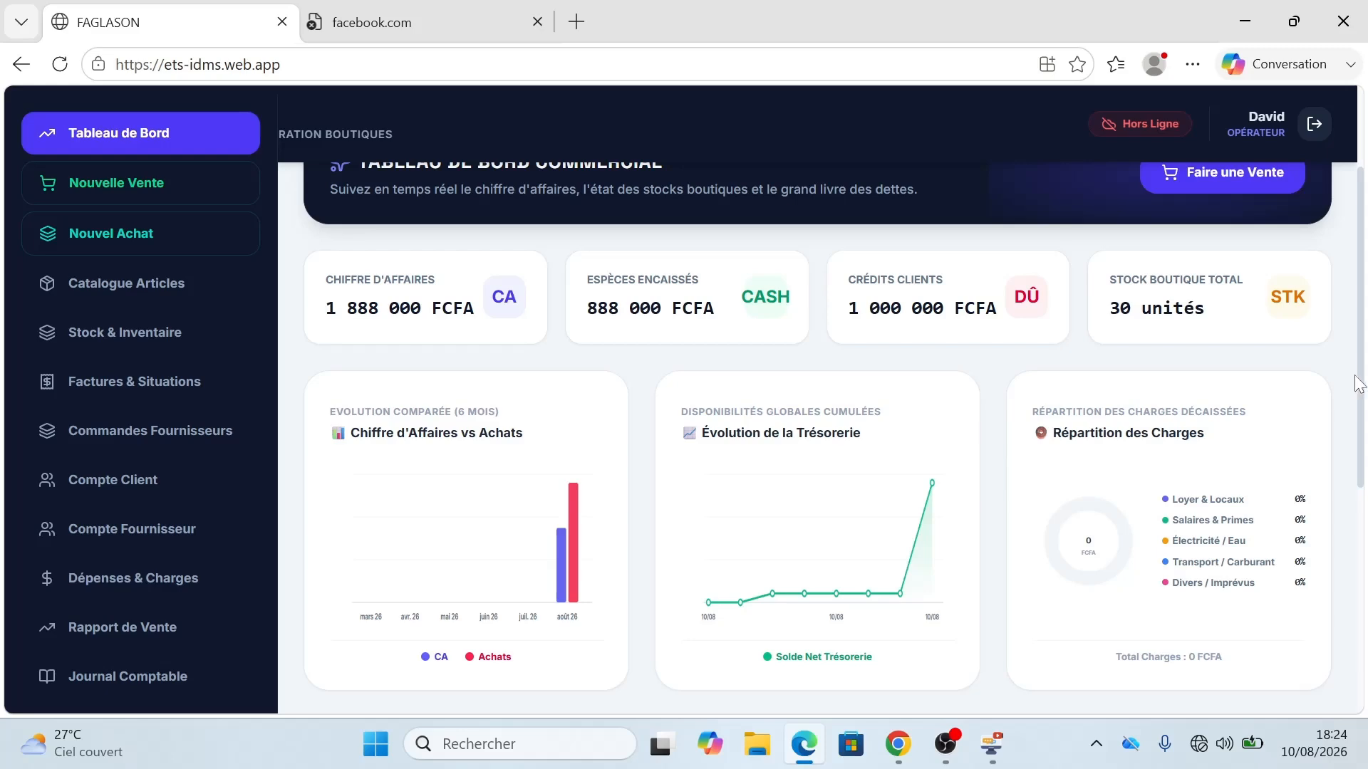
left_click_drag(1360, 385, 1348, 331)
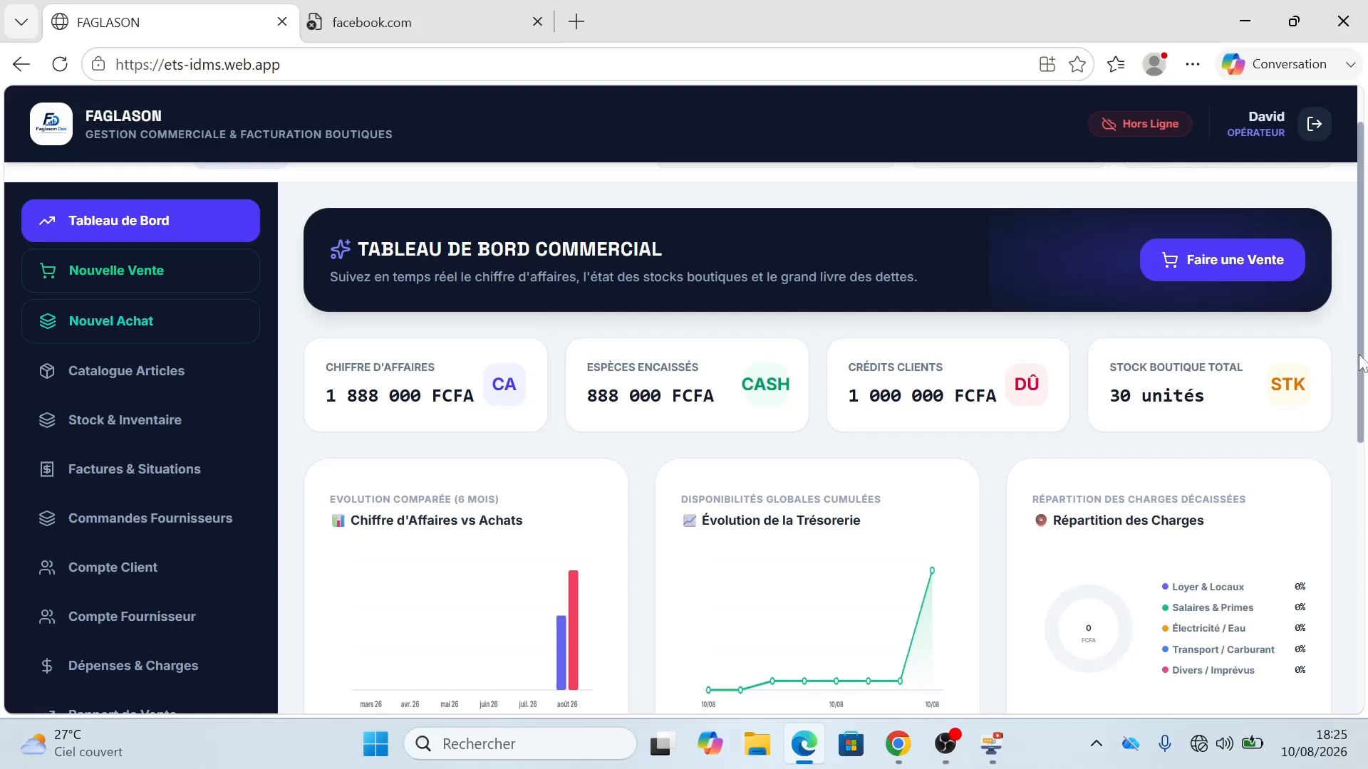
scroll(1355, 428, "down", 3)
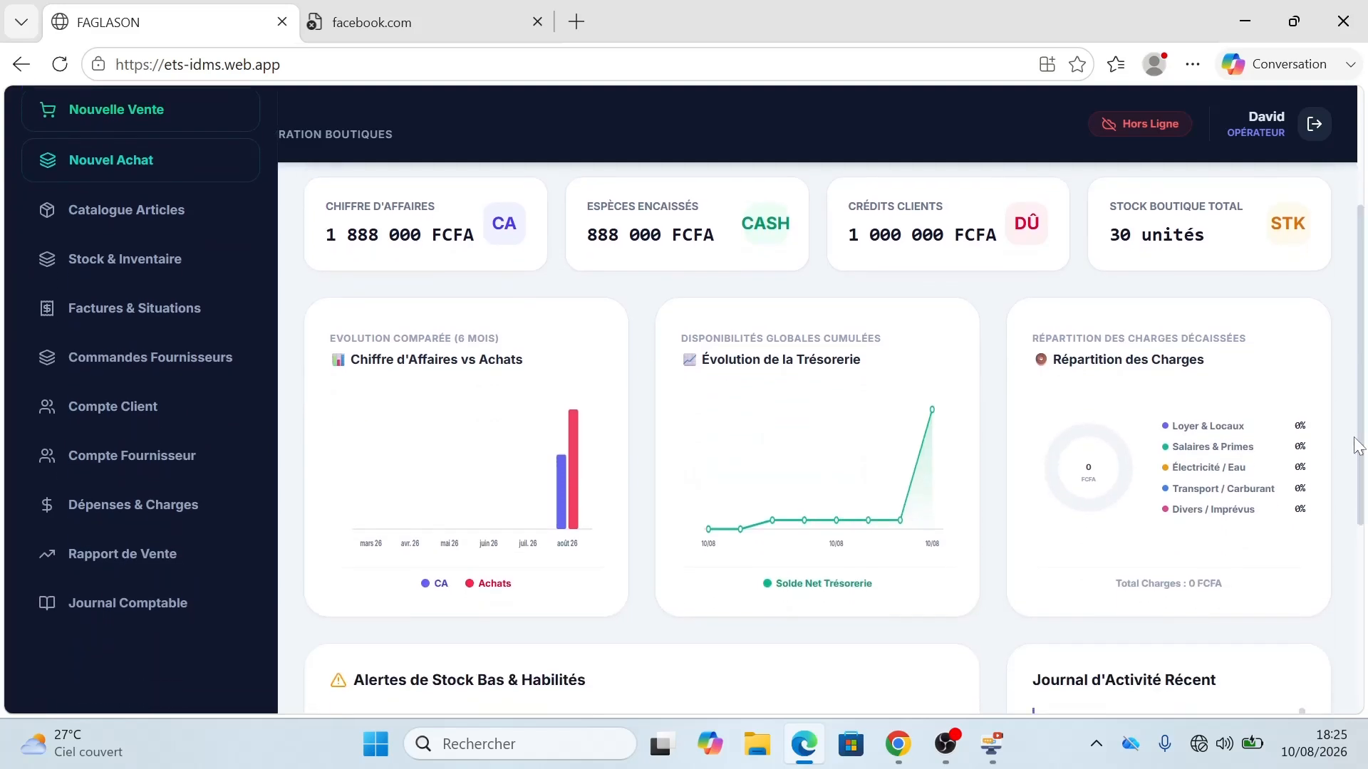
Step: Enable Wi-Fi in Quick Settings so FAGLASON is back online, then return to Chrome
left_click(1200, 748)
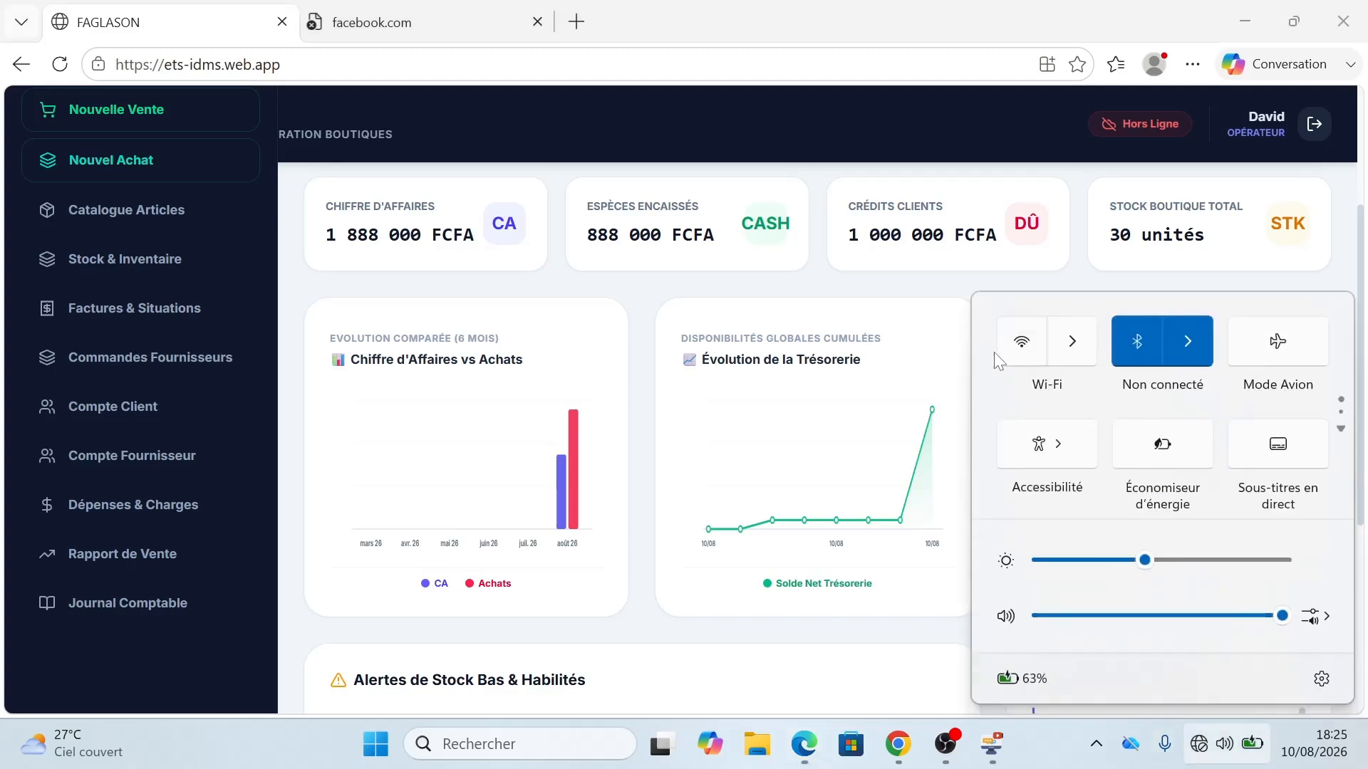
left_click(1021, 343)
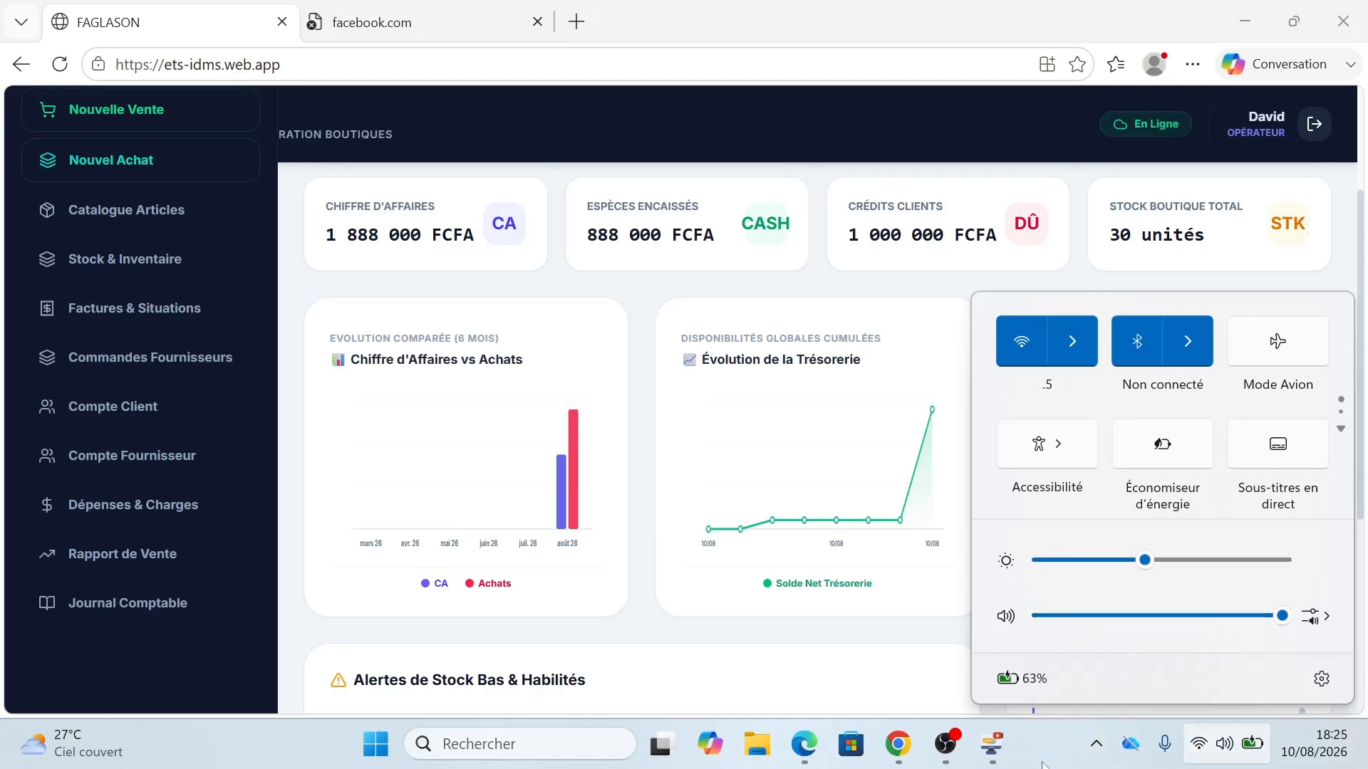
left_click(1044, 763)
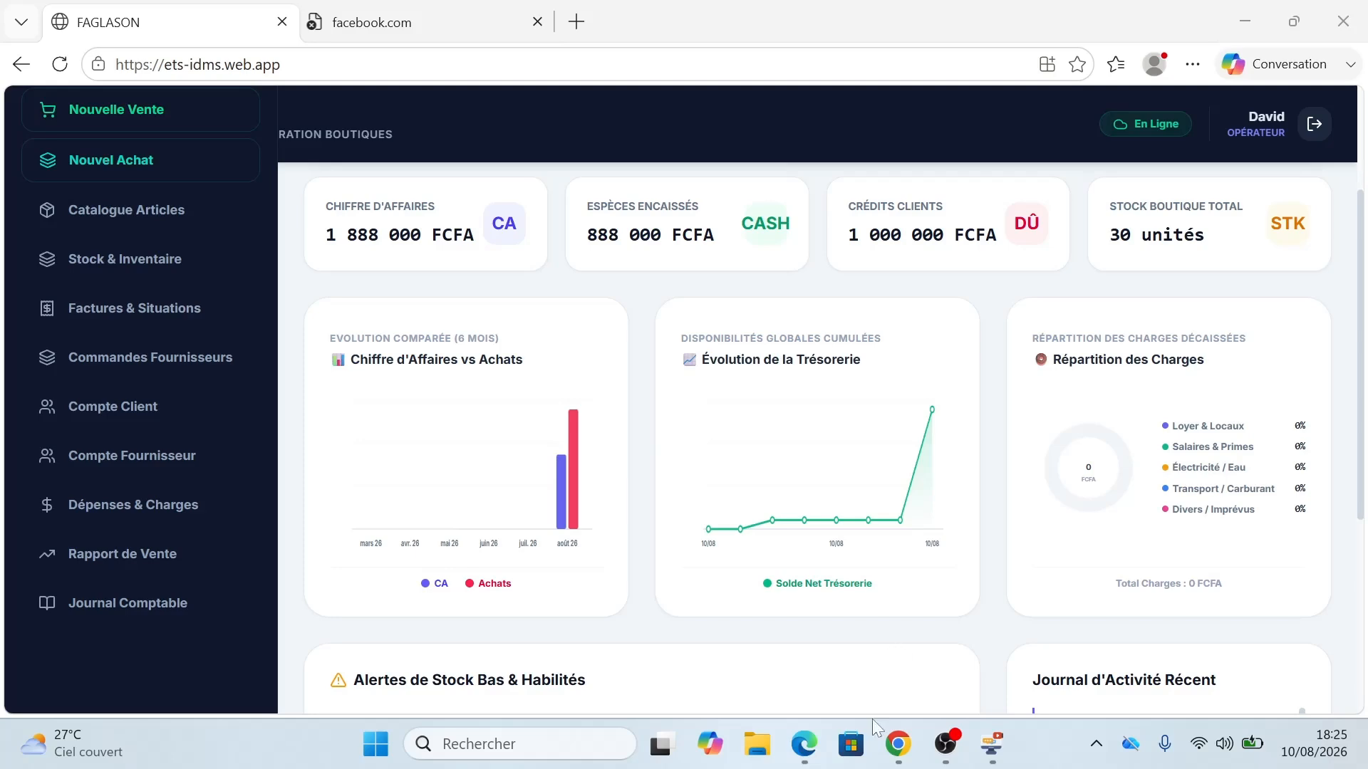
mouse_move(898, 743)
left_click(793, 578)
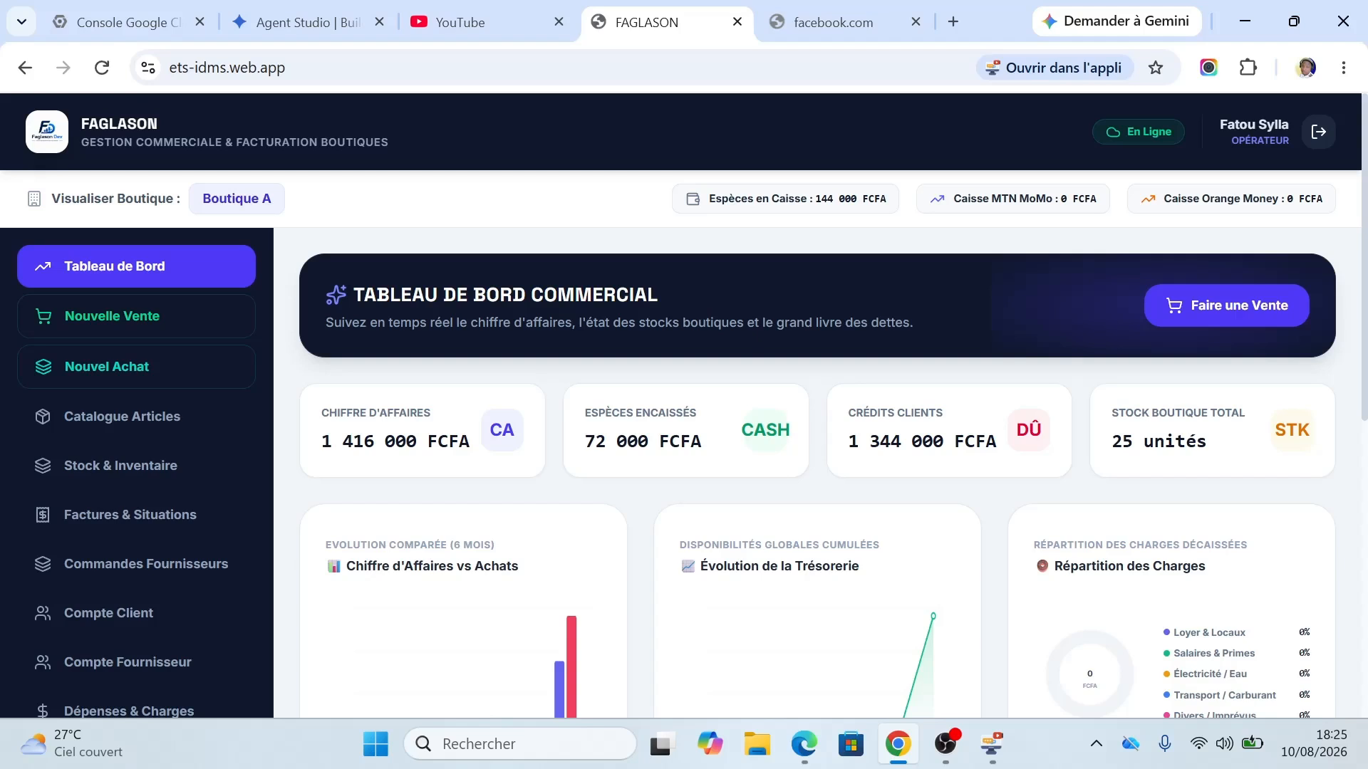
Step: Bring up the desktop consolidated dashboard showing 3 304 000 FCFA revenue and 2 344 000 FCFA client credit
left_click(994, 756)
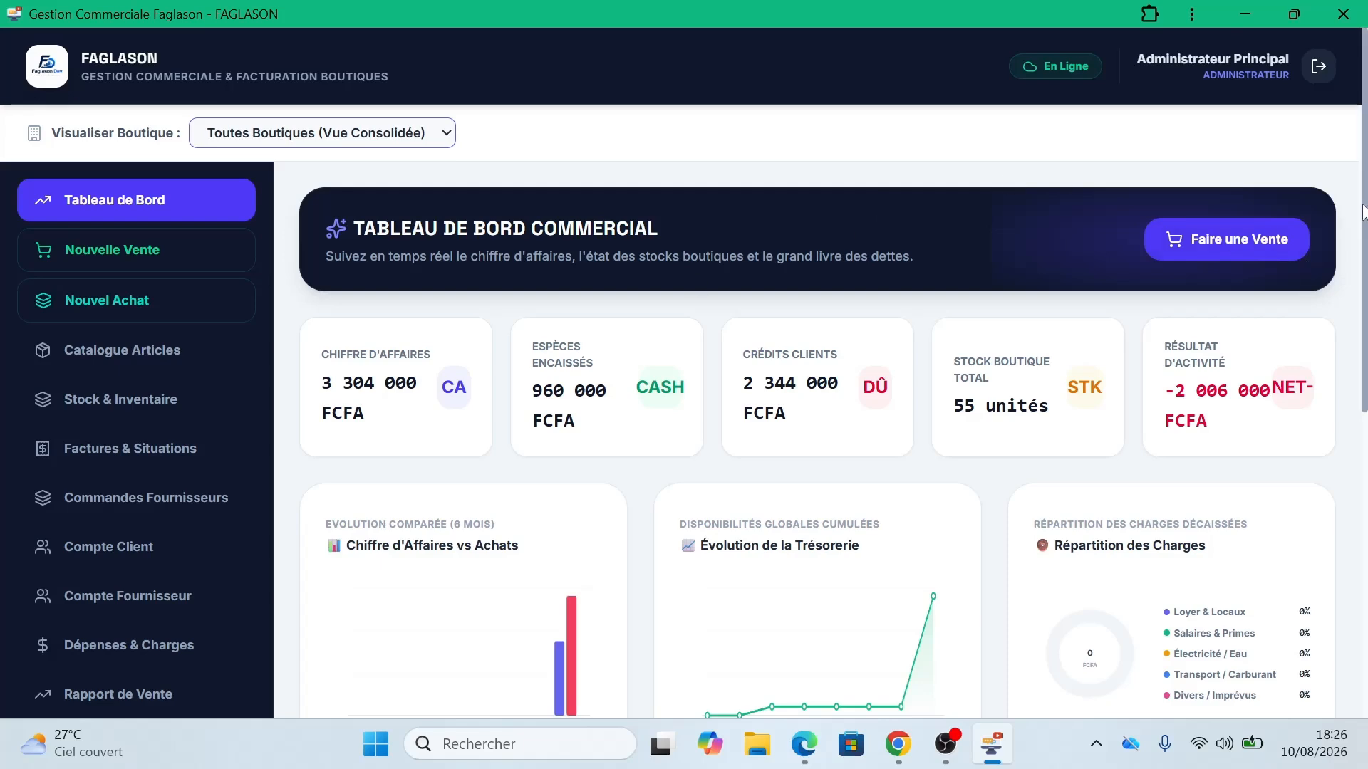
scroll(1363, 267, "down", 1)
left_click_drag(1363, 267, 1362, 179)
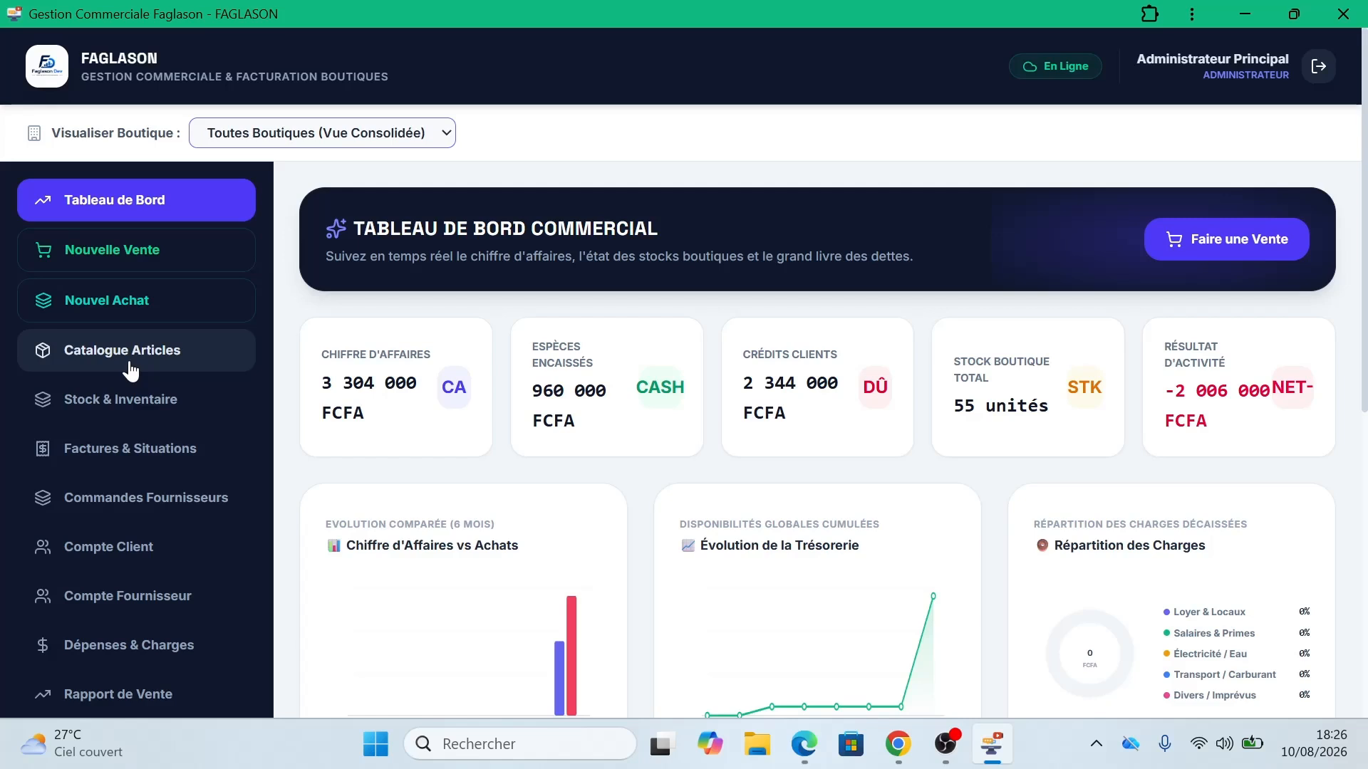
Step: Open Factures & Situations and scroll the invoice table right to the Actions column
left_click(144, 450)
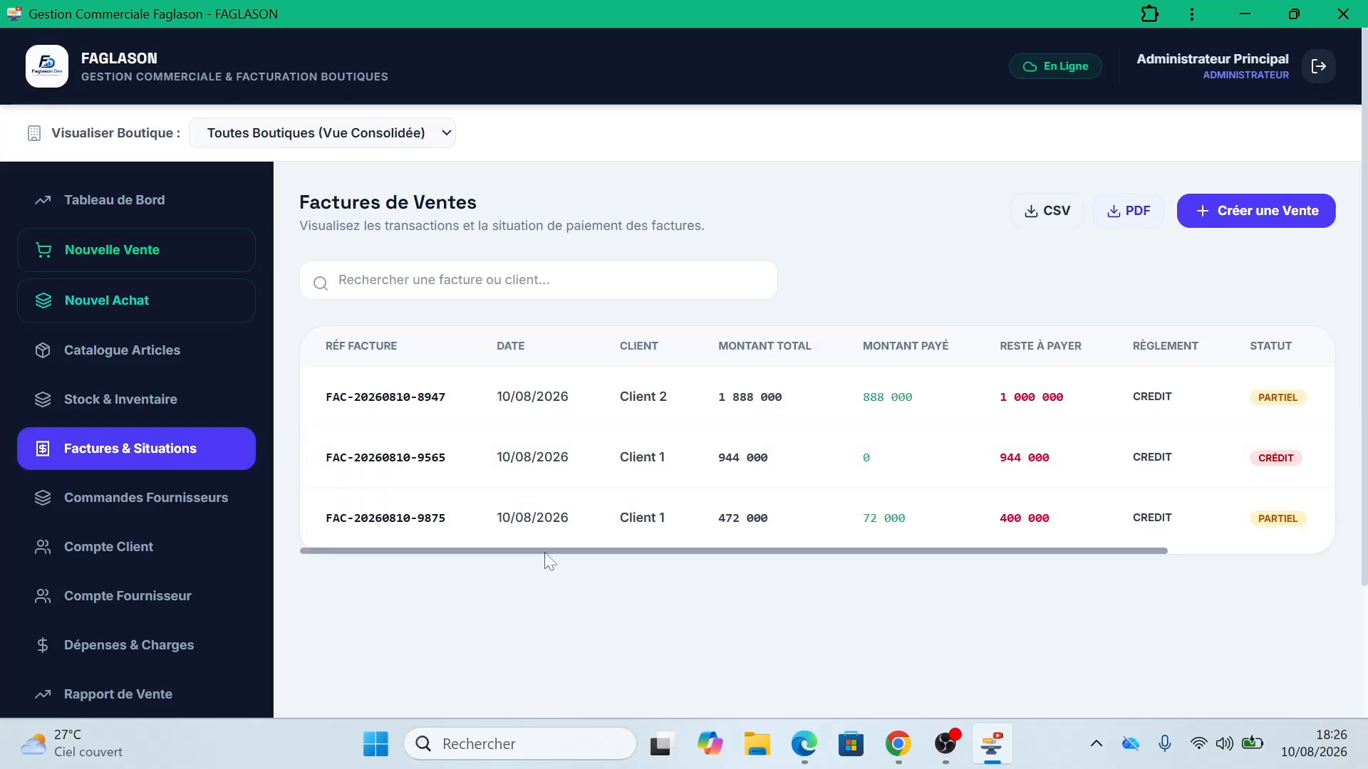
left_click_drag(544, 549, 758, 559)
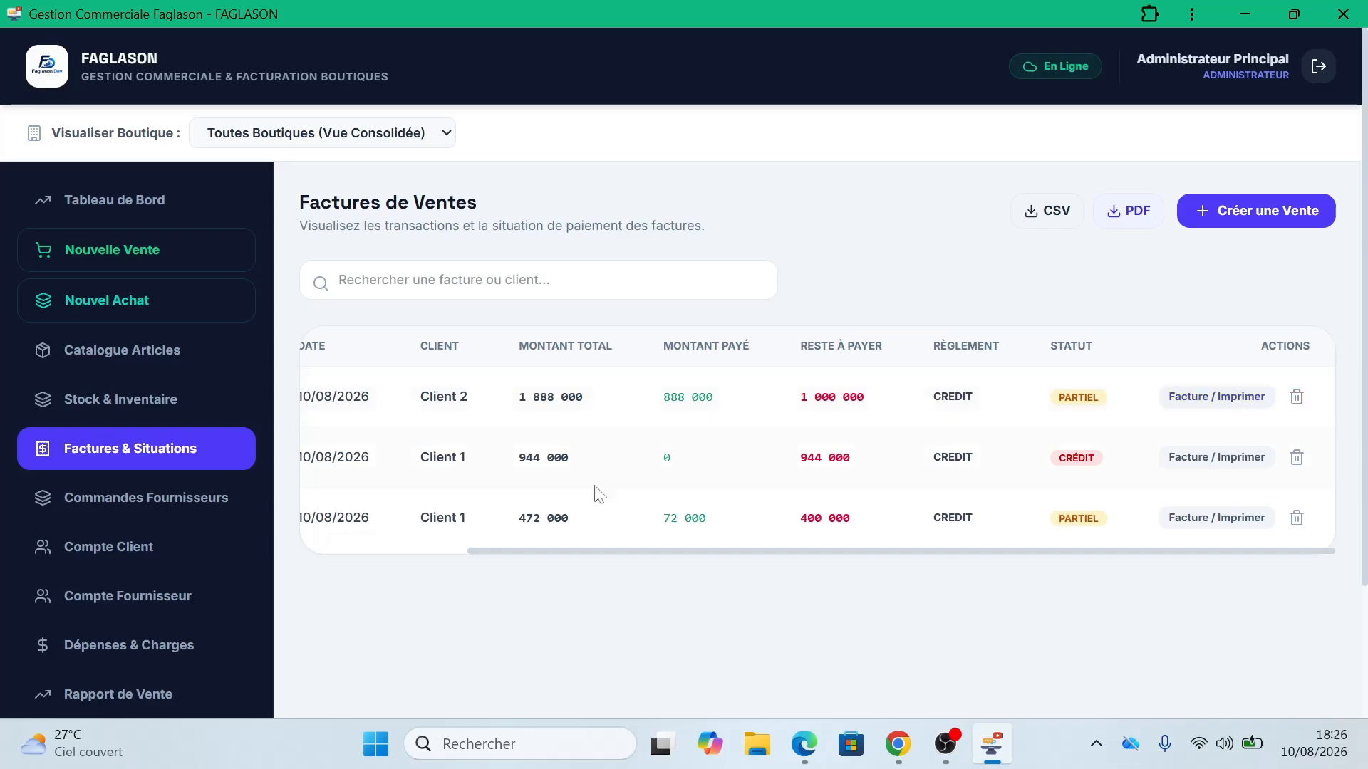
Step: Review the Commandes Fournisseurs table, then open Compte Client showing 2 344 000 FCFA total credit
left_click(166, 505)
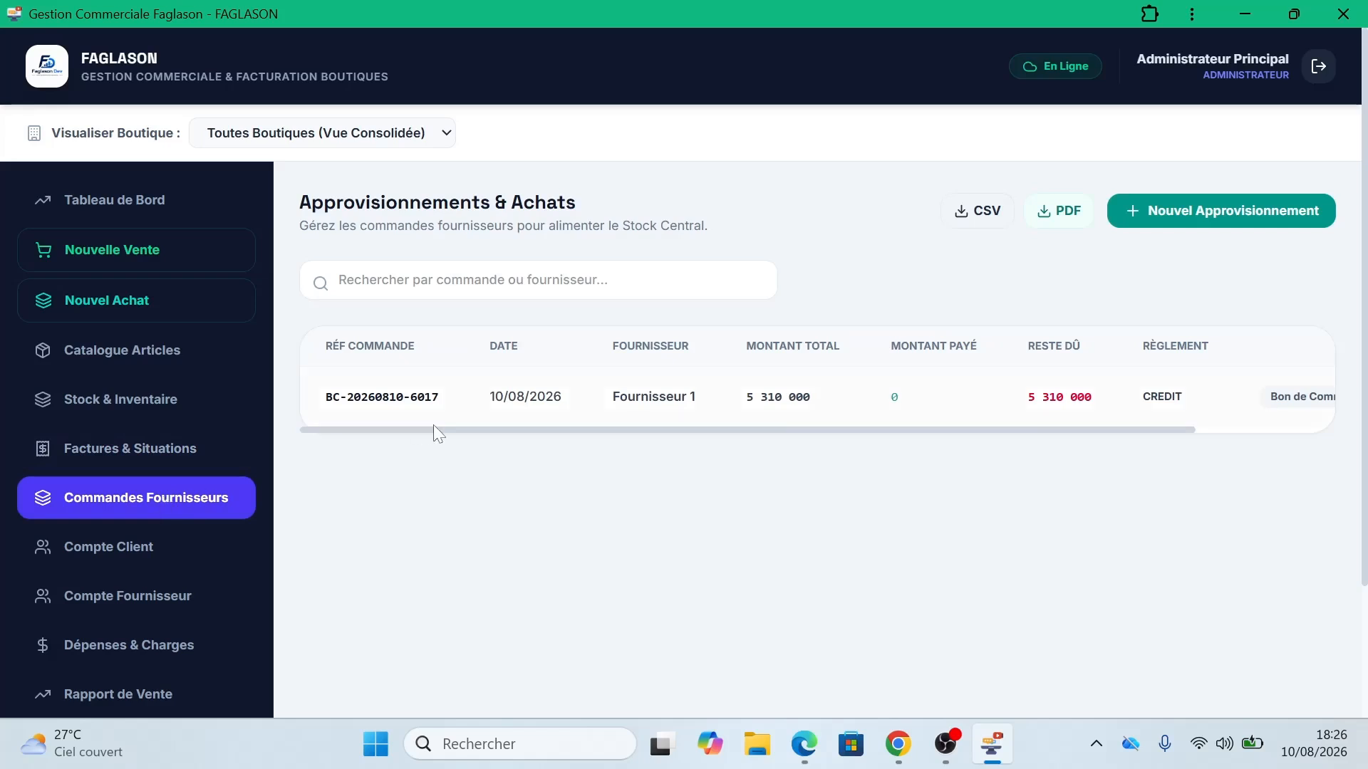
left_click_drag(433, 430, 658, 426)
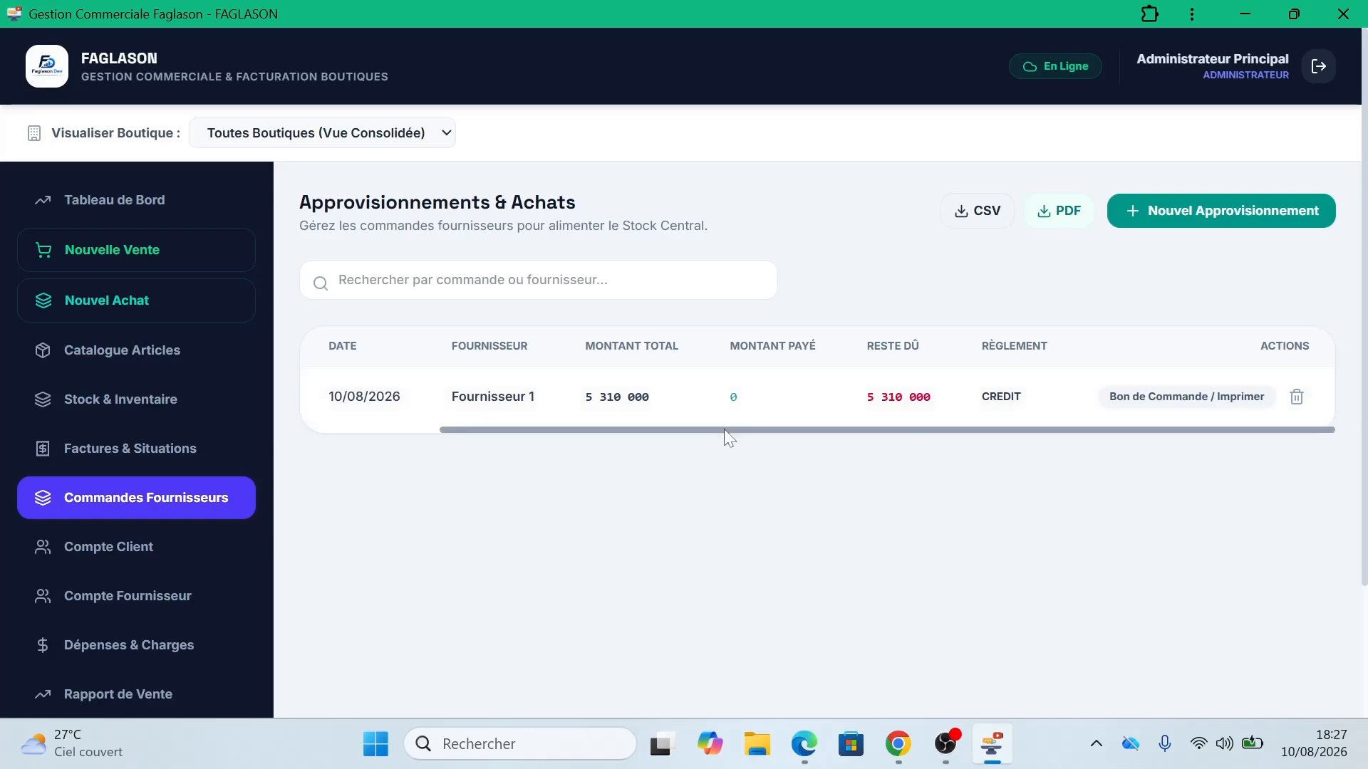
left_click(140, 553)
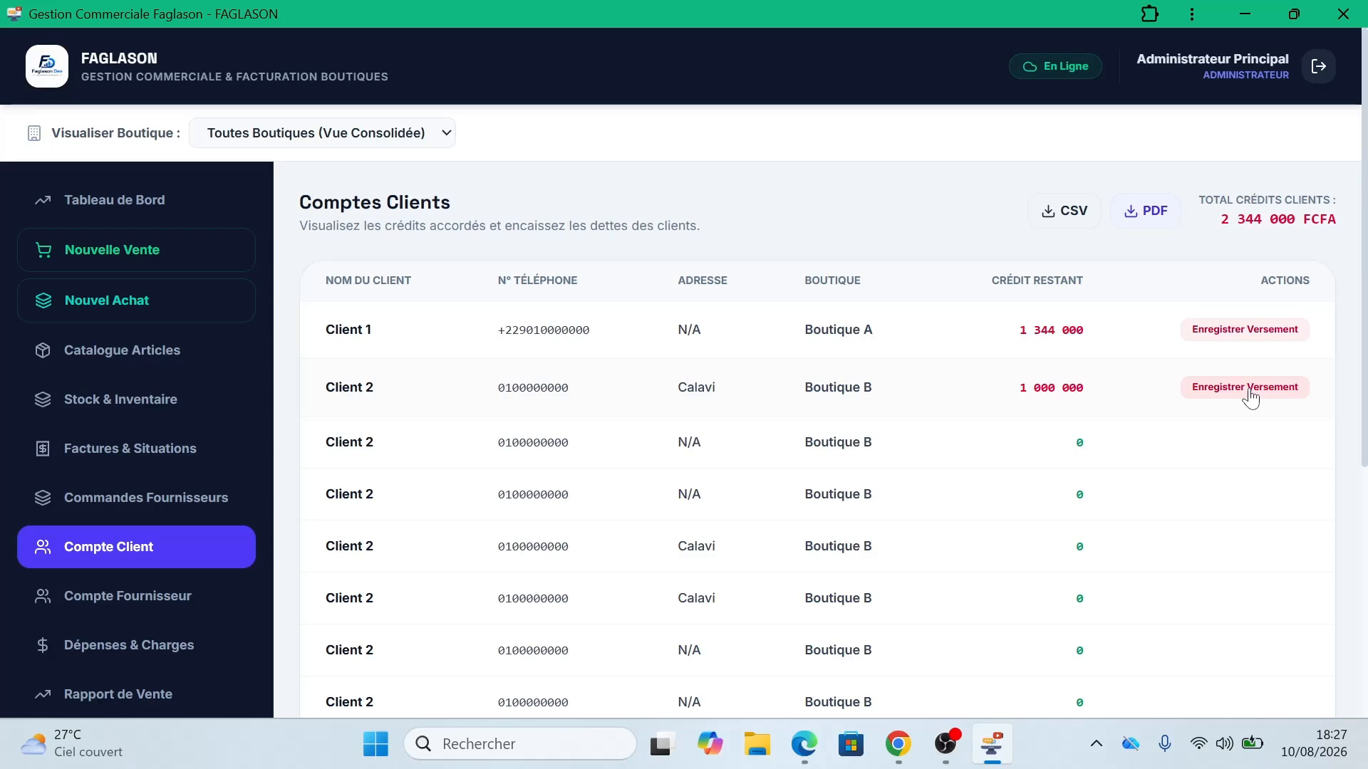
scroll(1364, 376, "down", 5)
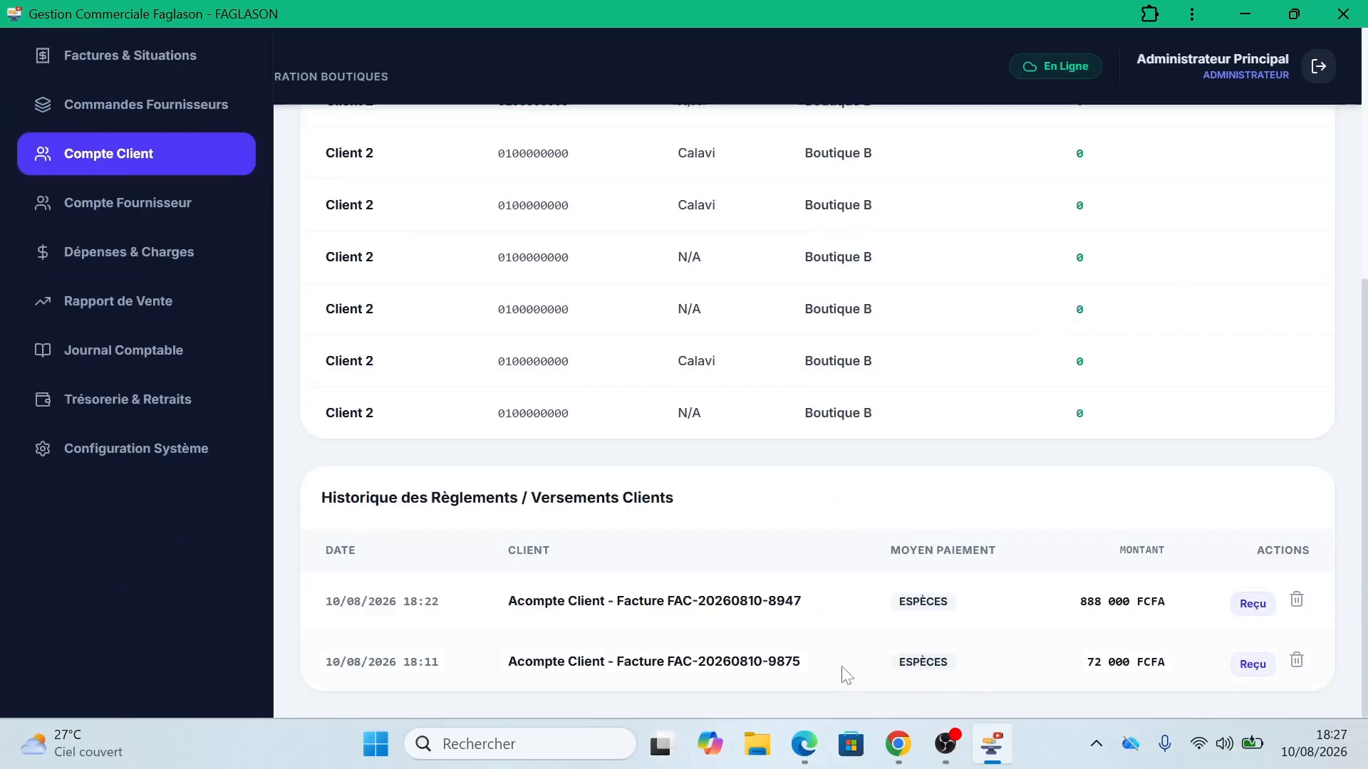
left_click(1250, 604)
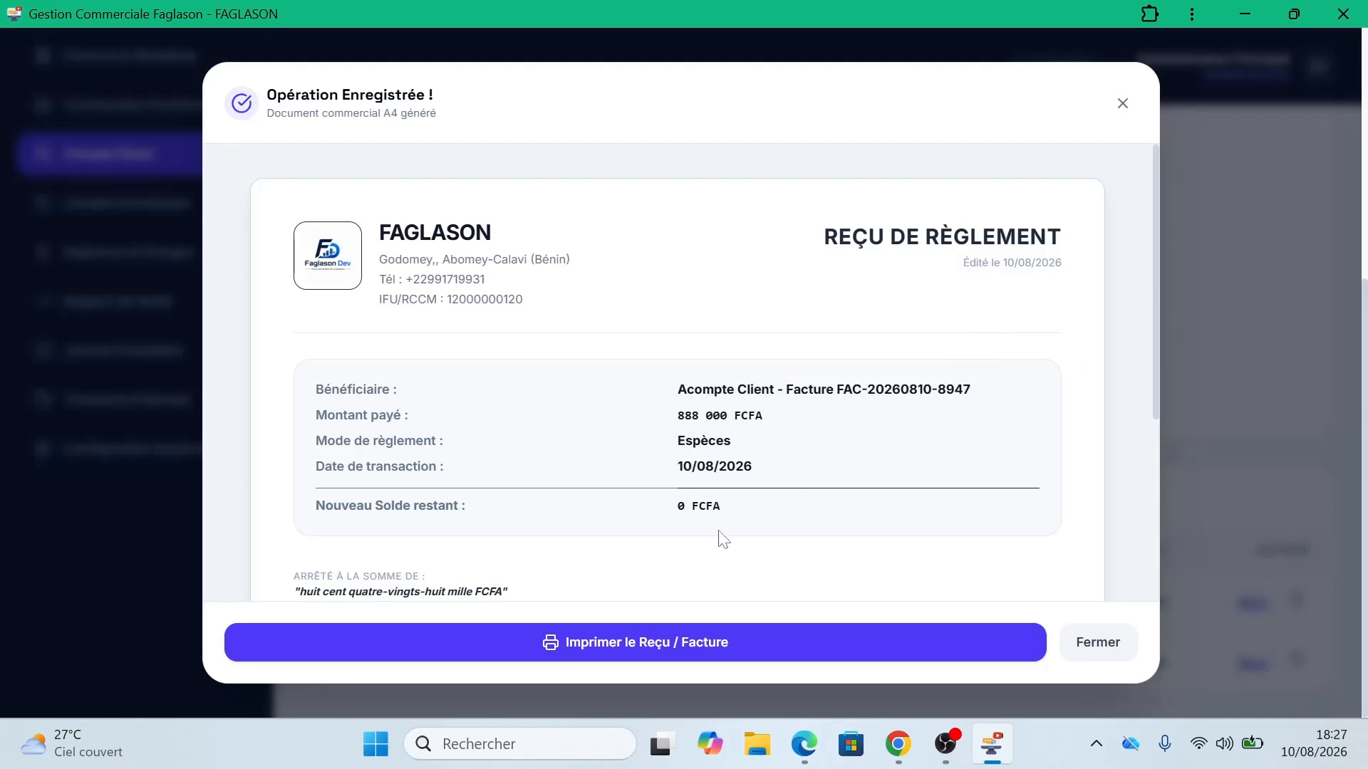
scroll(1146, 445, "down", 4)
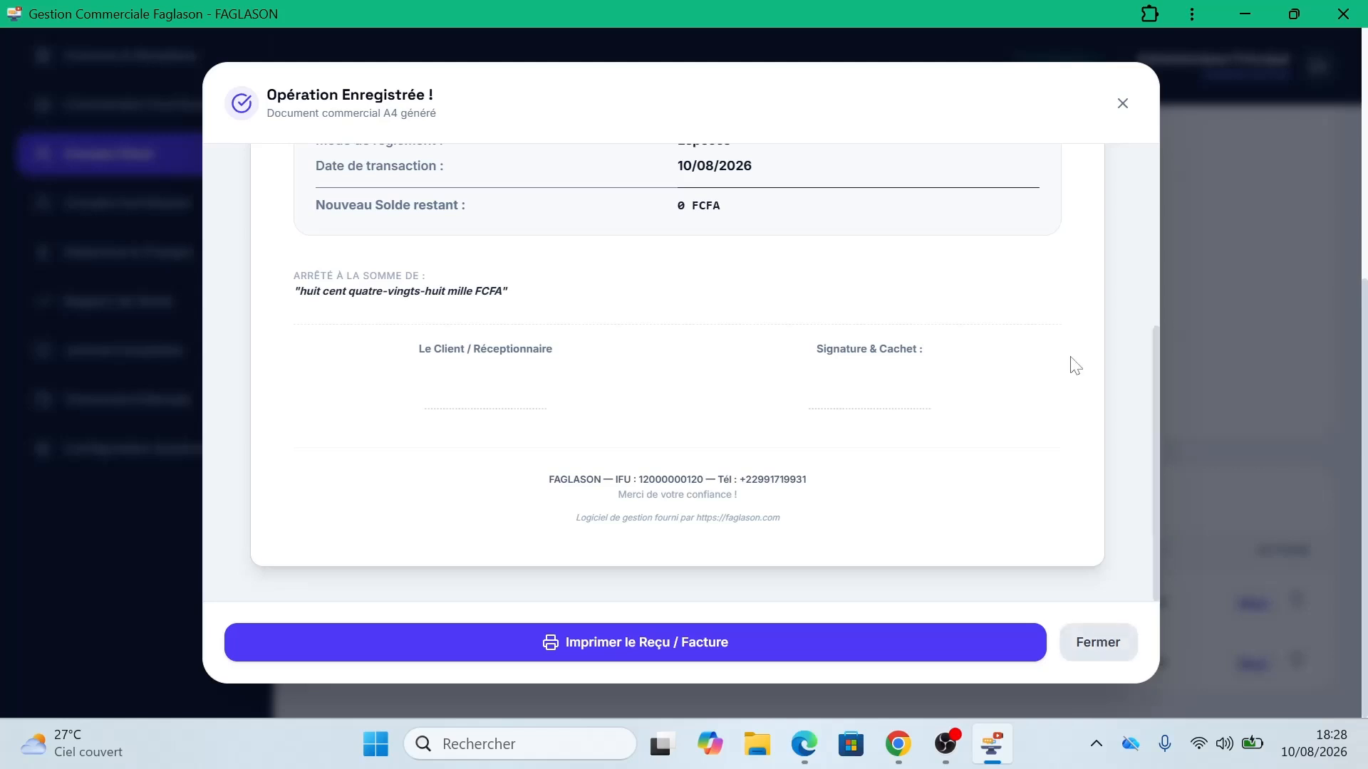
left_click(1124, 104)
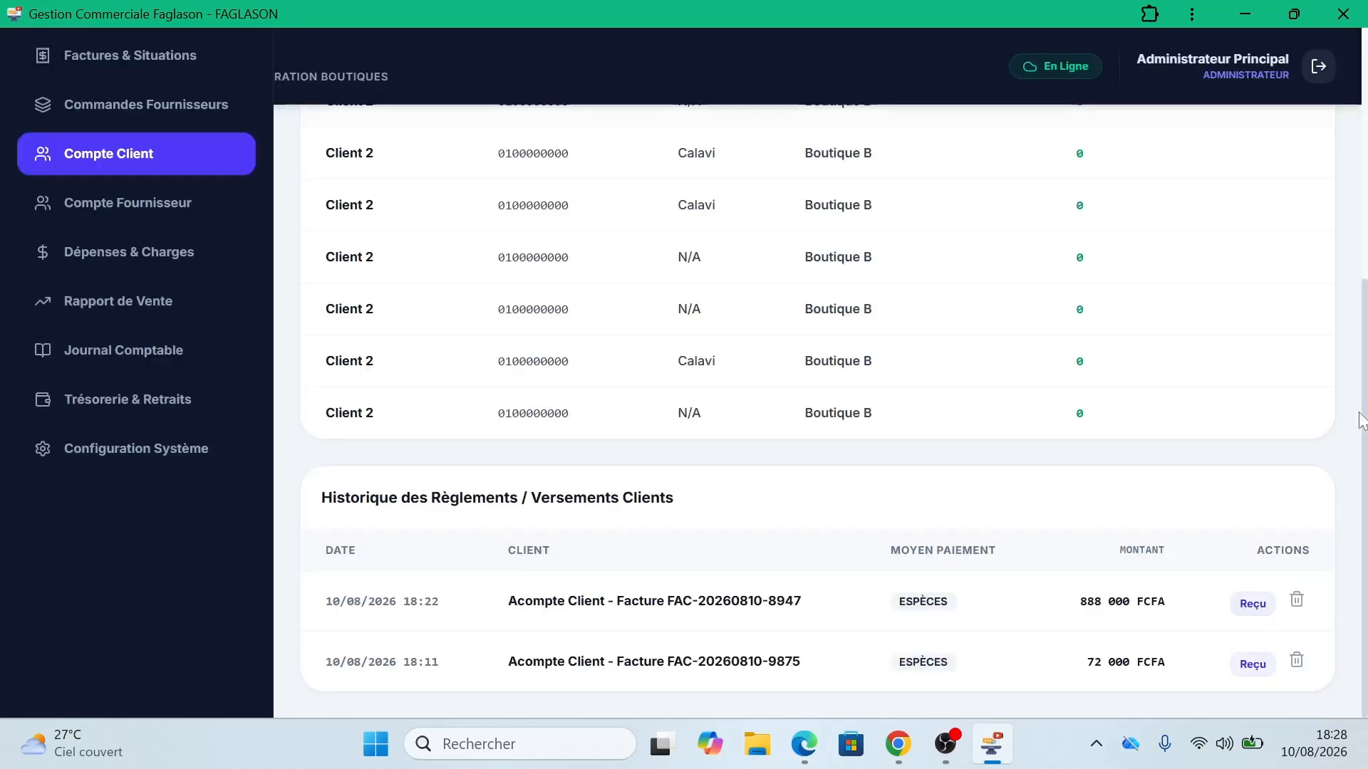
scroll(1365, 425, "up", 10)
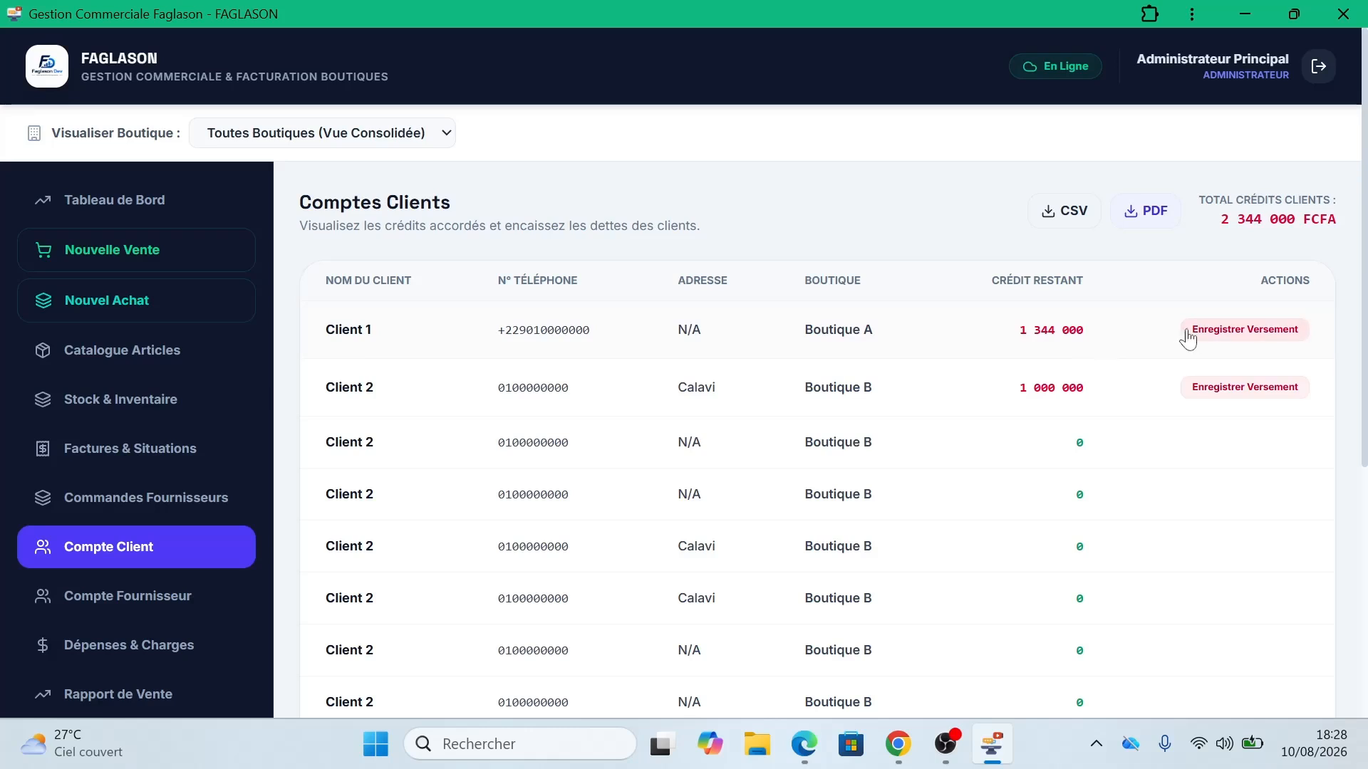
Step: Record Client 1's 1 000 000 FCFA cash payment, leaving 344 000 FCFA owed, and close the receipt
left_click(1201, 334)
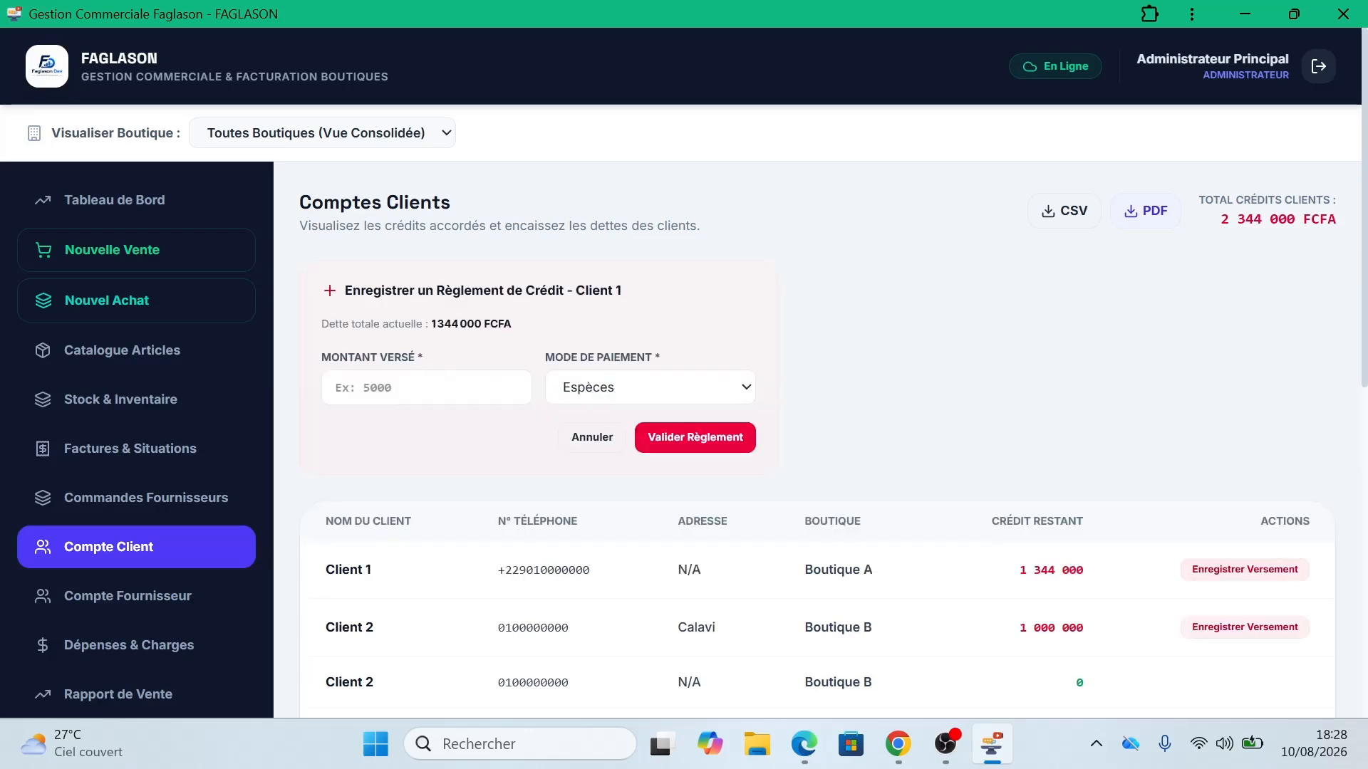
left_click(427, 387)
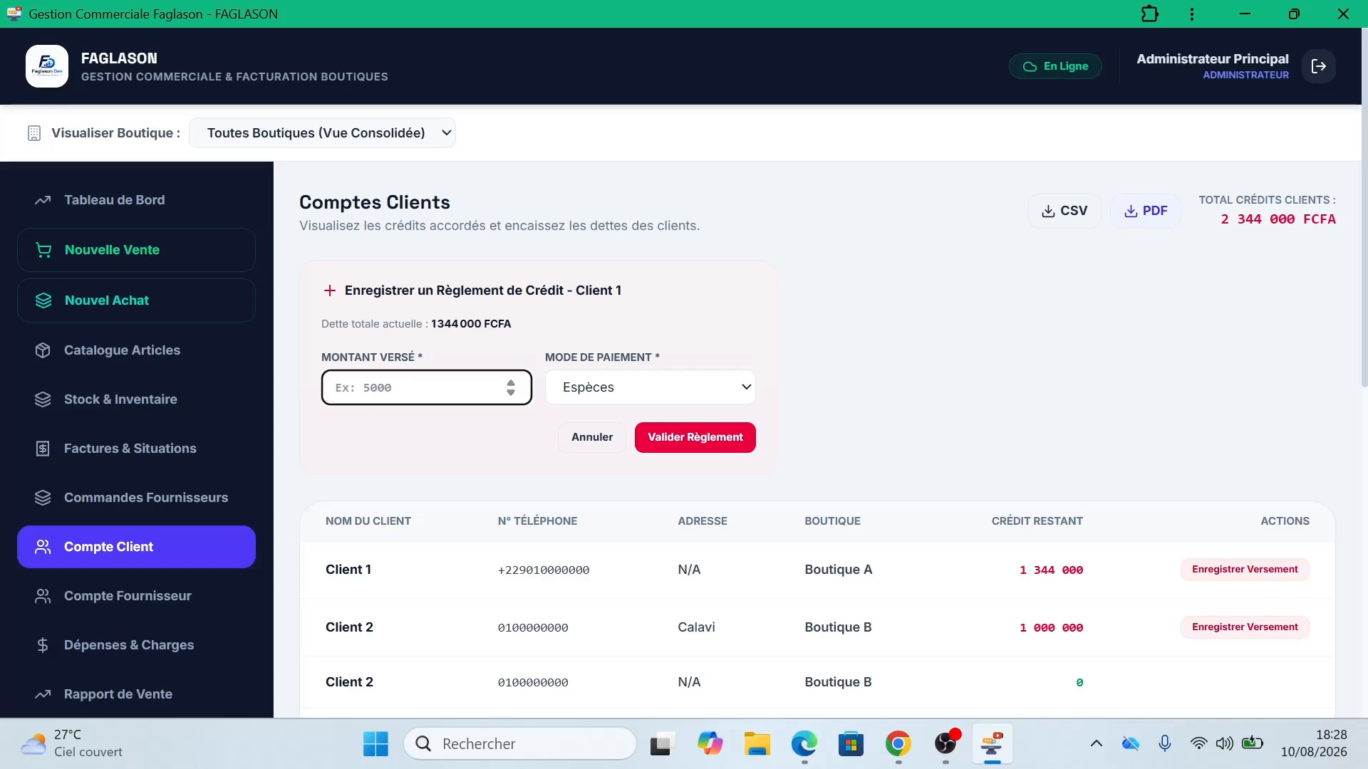
type("1000000")
left_click(721, 437)
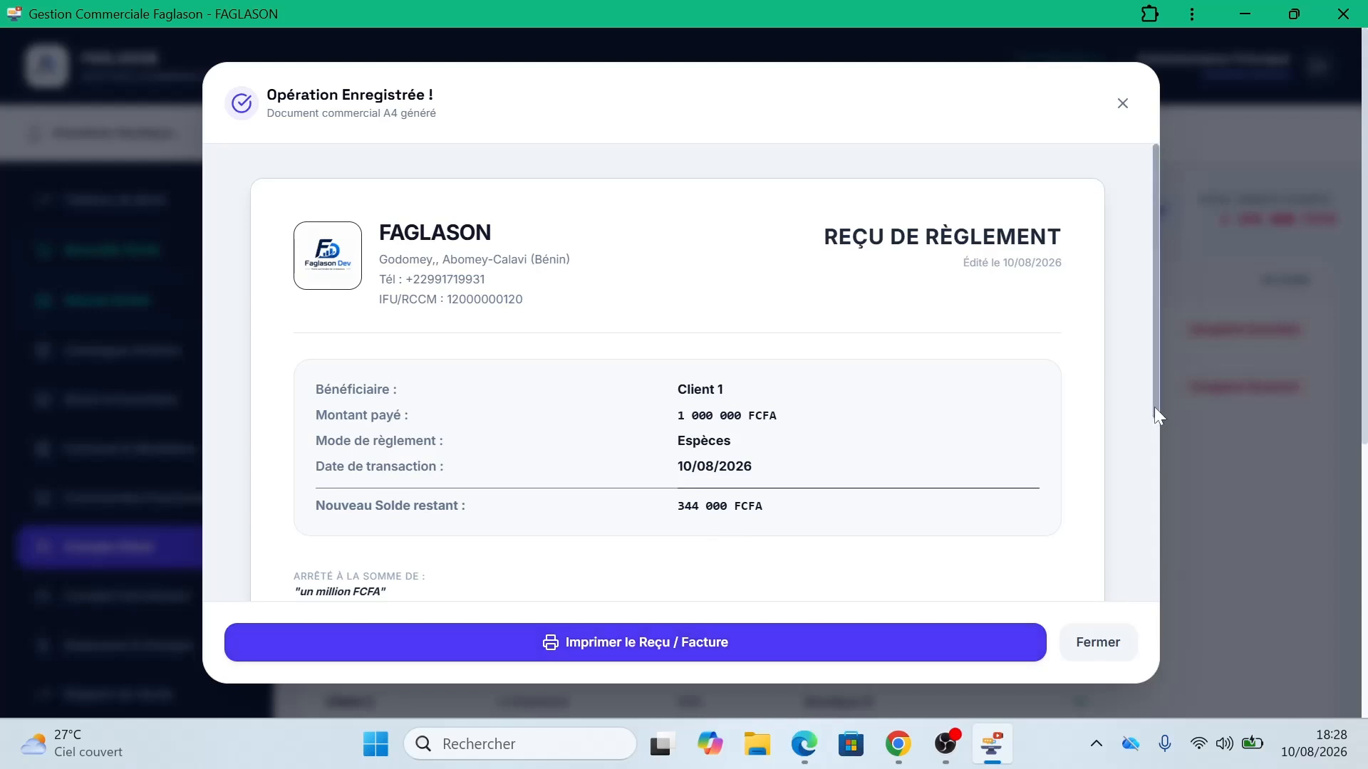
left_click_drag(1154, 408, 1131, 619)
scroll(1132, 667, "up", 5)
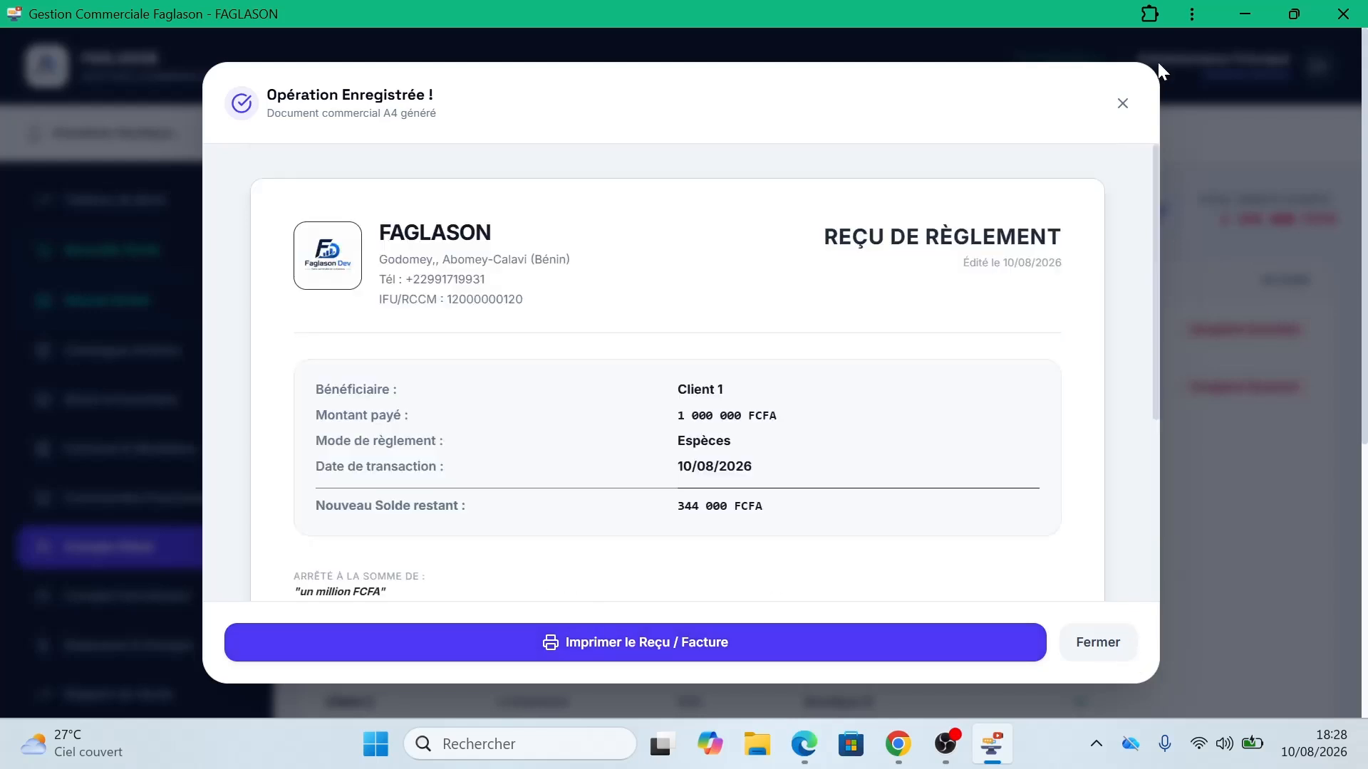
left_click(1122, 104)
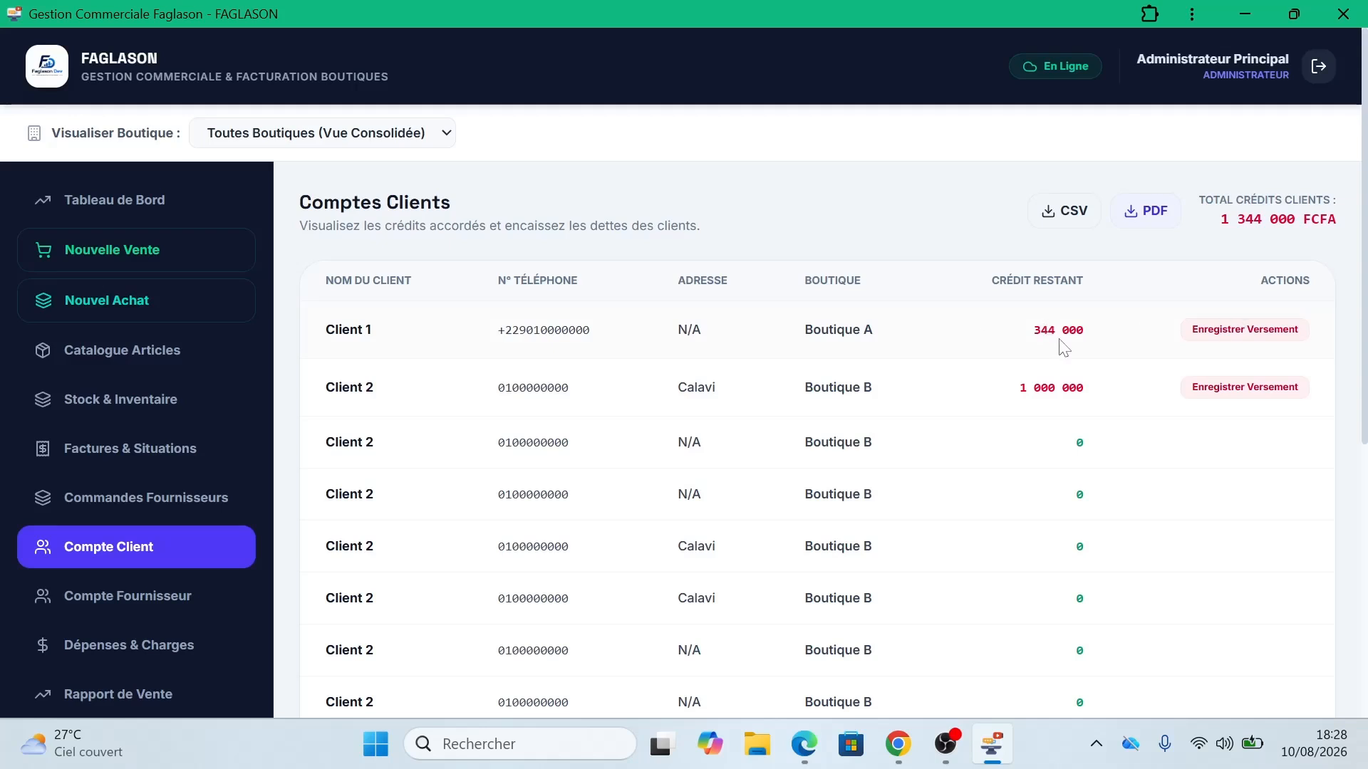
Step: Record Client 2's 1 000 000 FCFA payment by bank transfer, clearing their debt, and close the receipt
left_click(1232, 390)
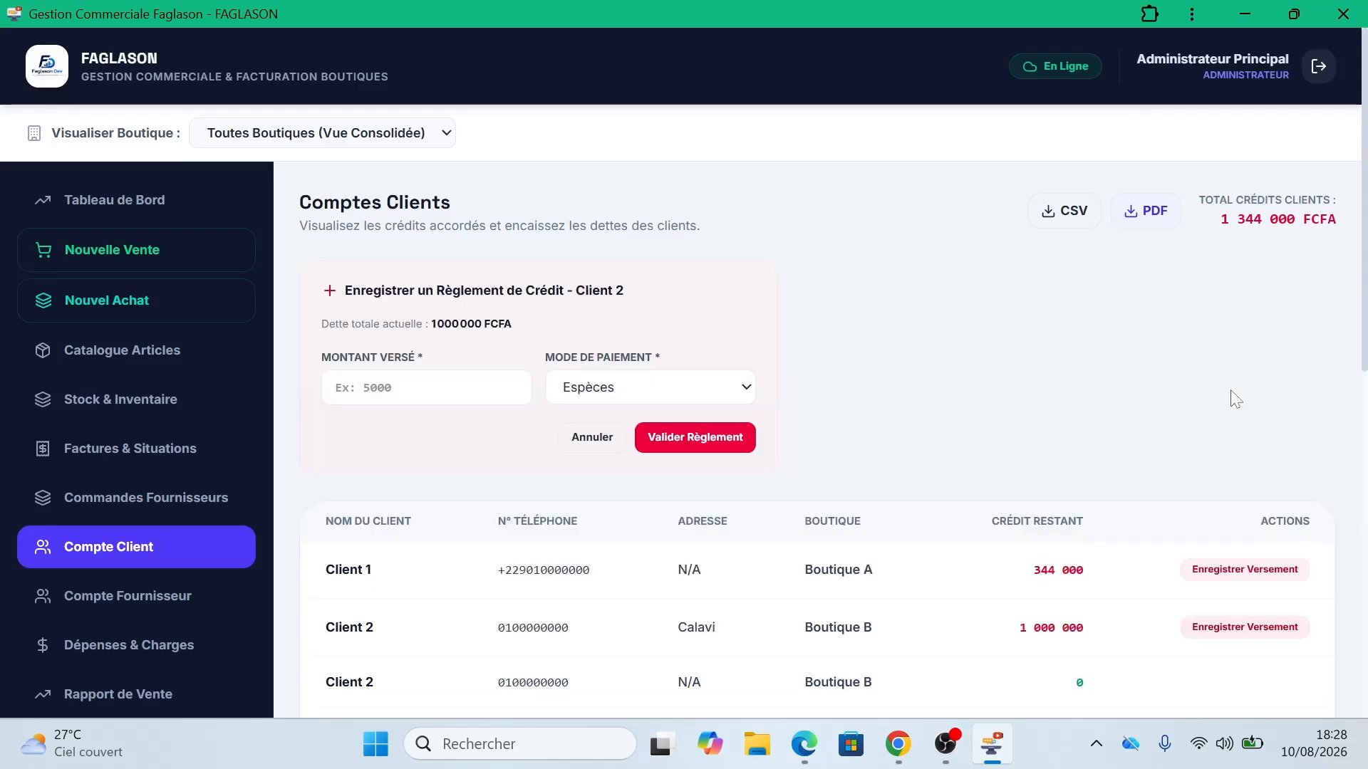
left_click(510, 403)
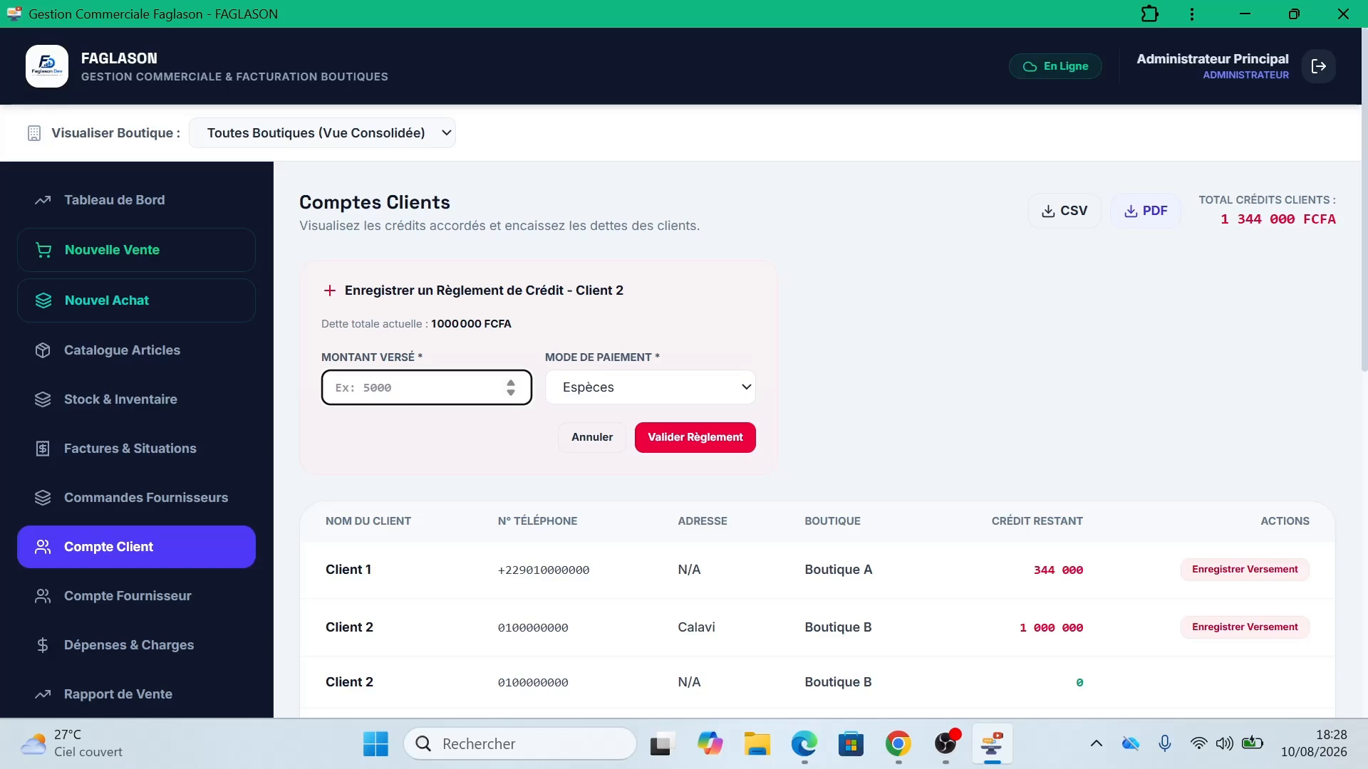
type("1000000")
key("Left")
key("Left")
key("Left")
key("shift+End")
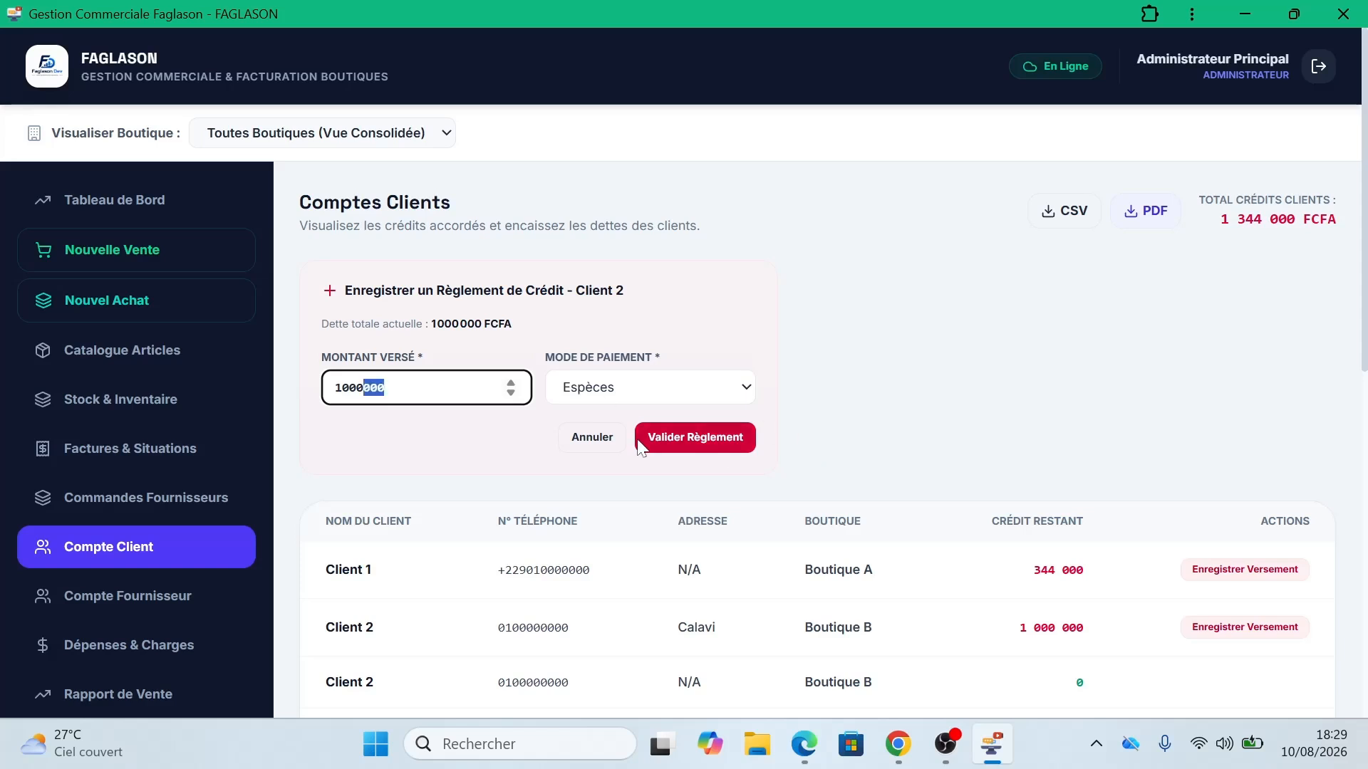
left_click(659, 396)
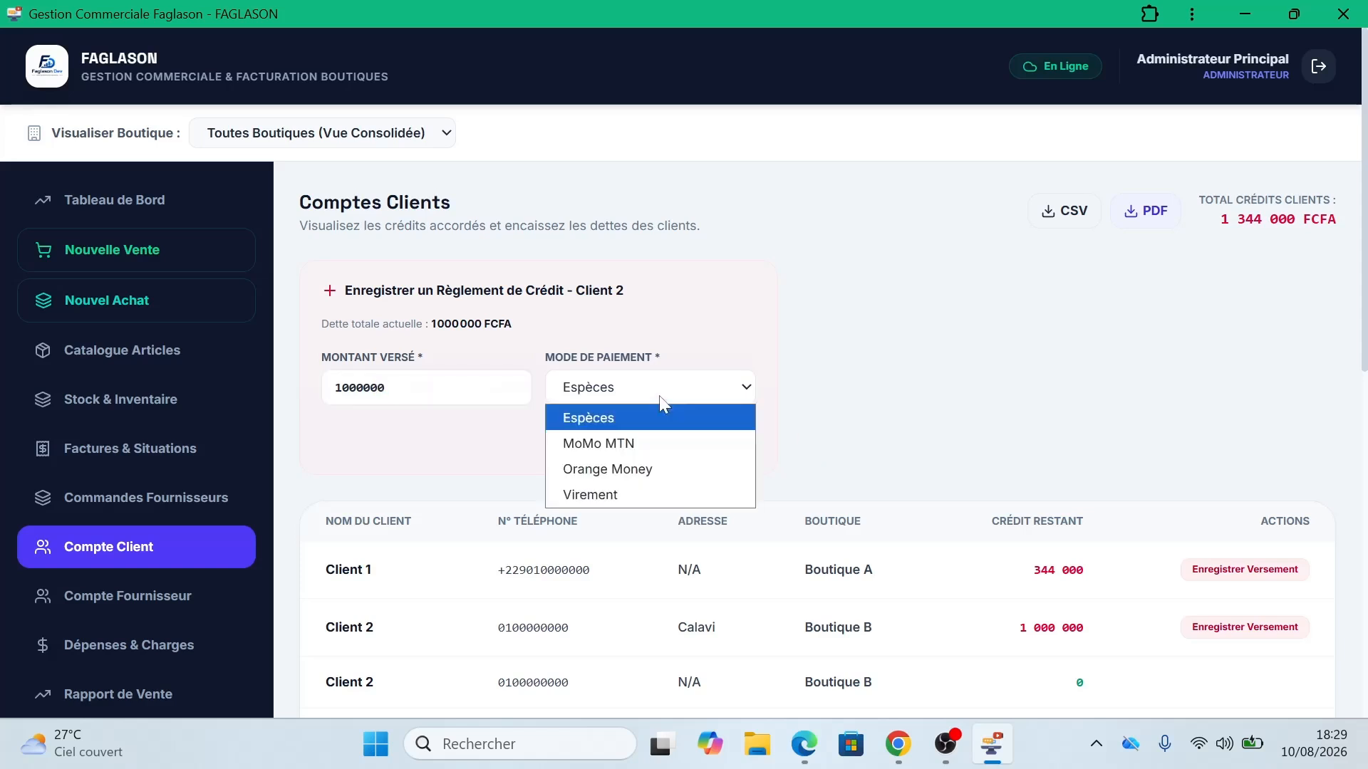
left_click(633, 494)
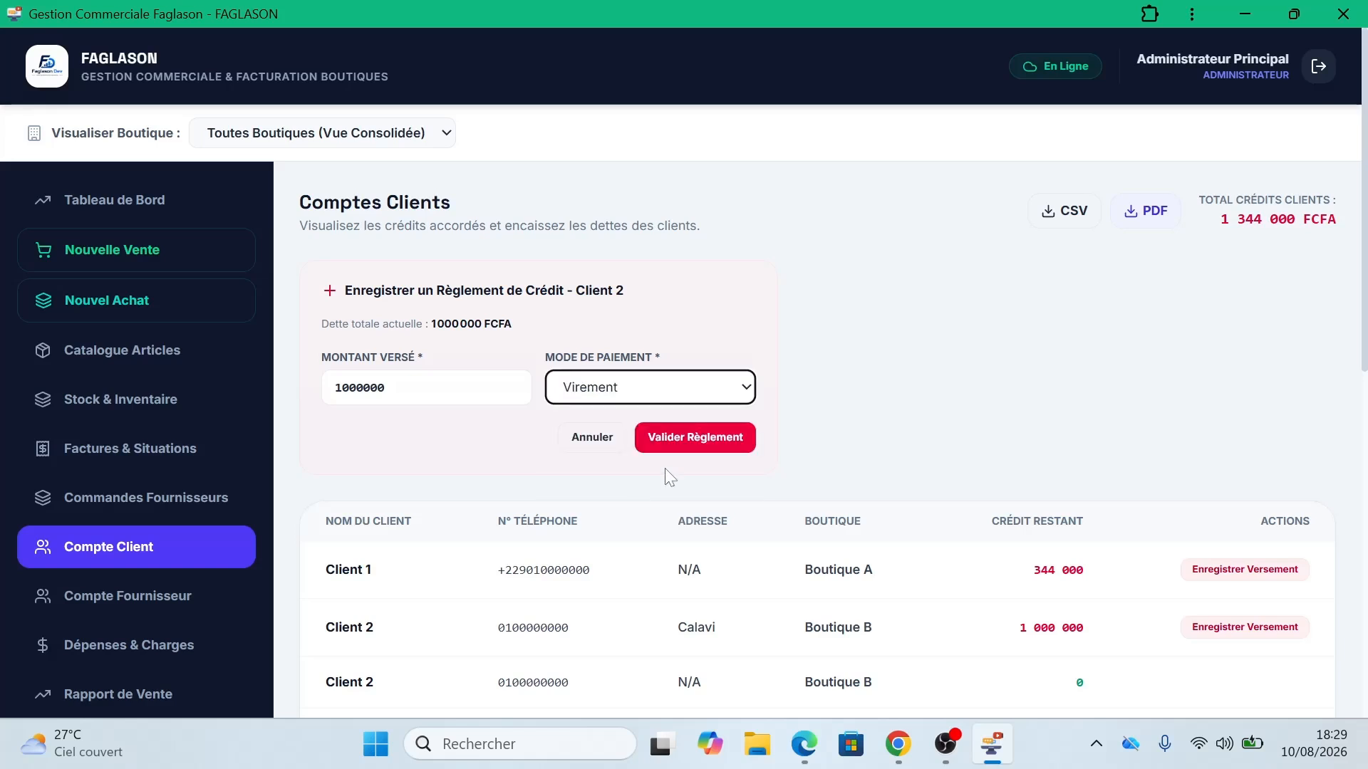
left_click(693, 438)
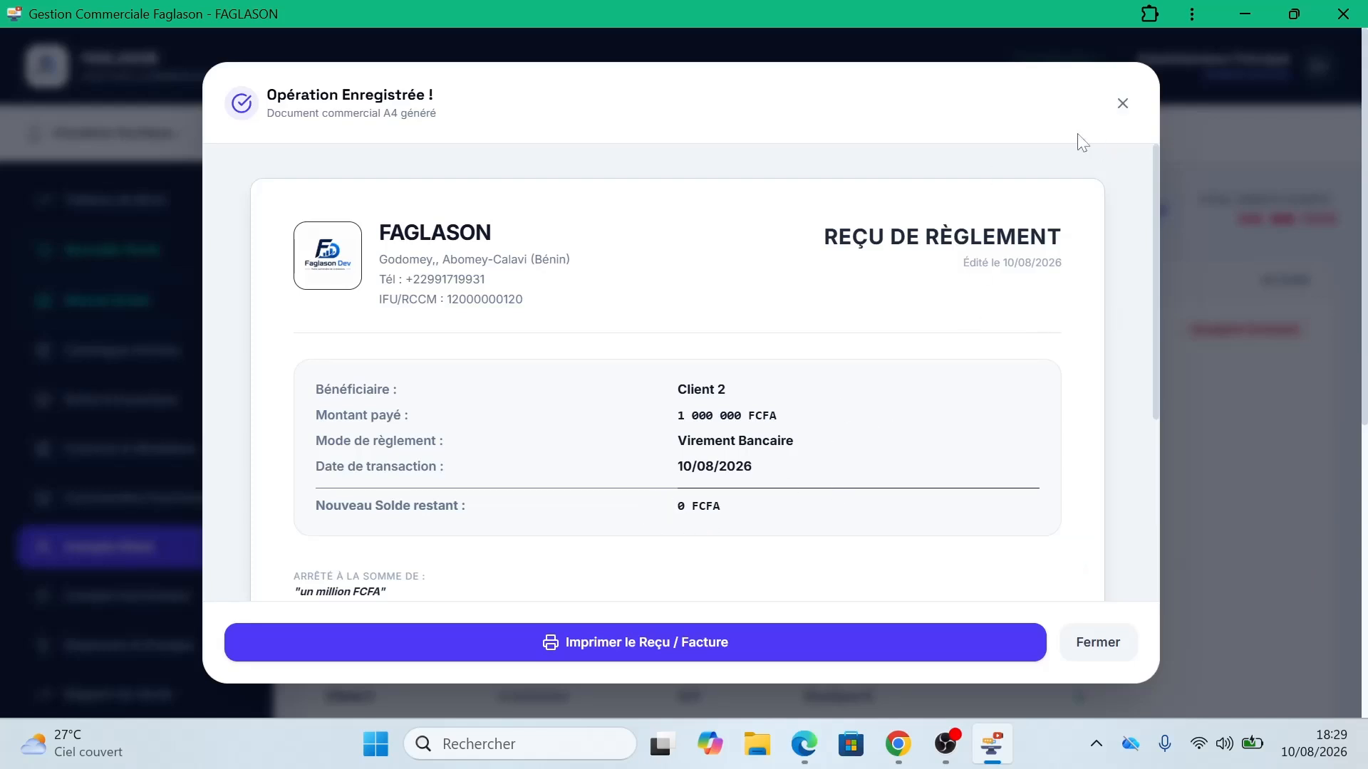
left_click(1122, 106)
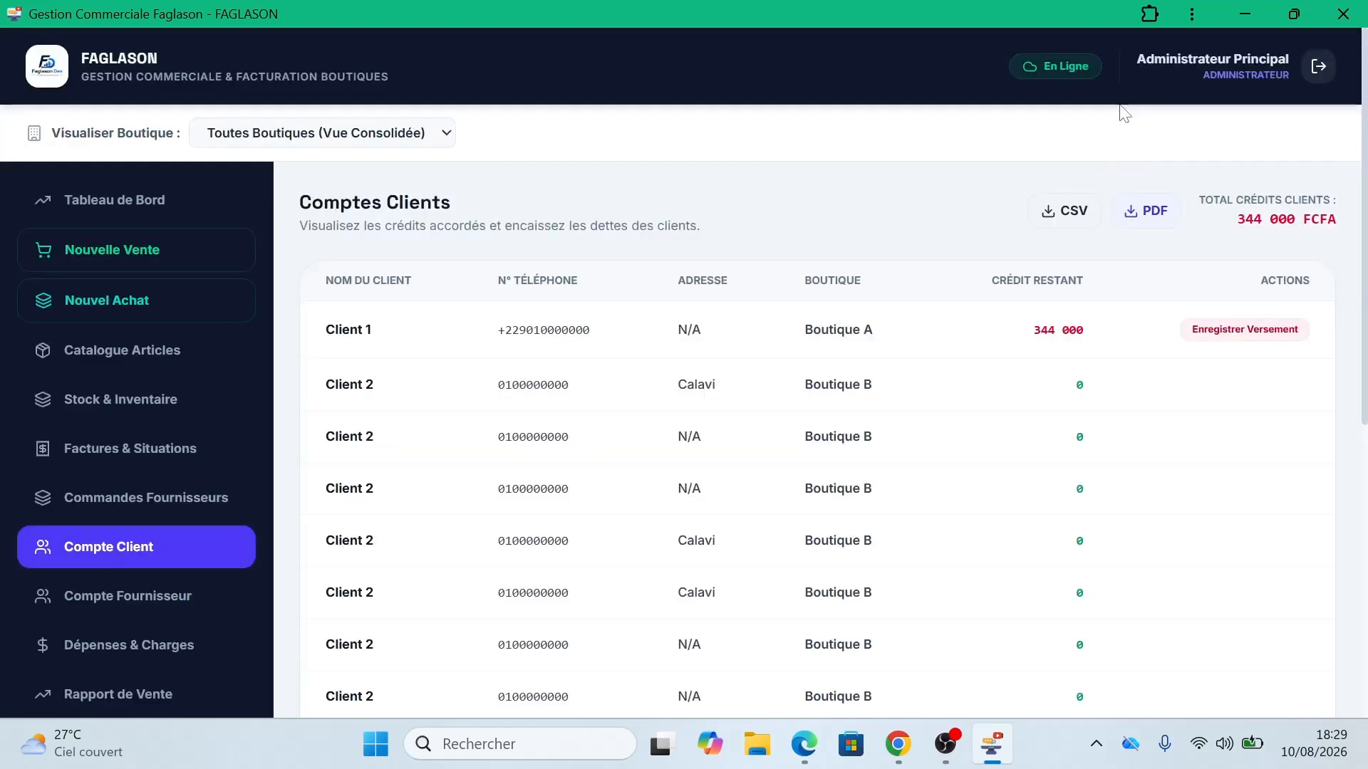
Step: Pay Fournisseur 1's debt with a 10 000 000 FCFA cash payment
left_click(153, 595)
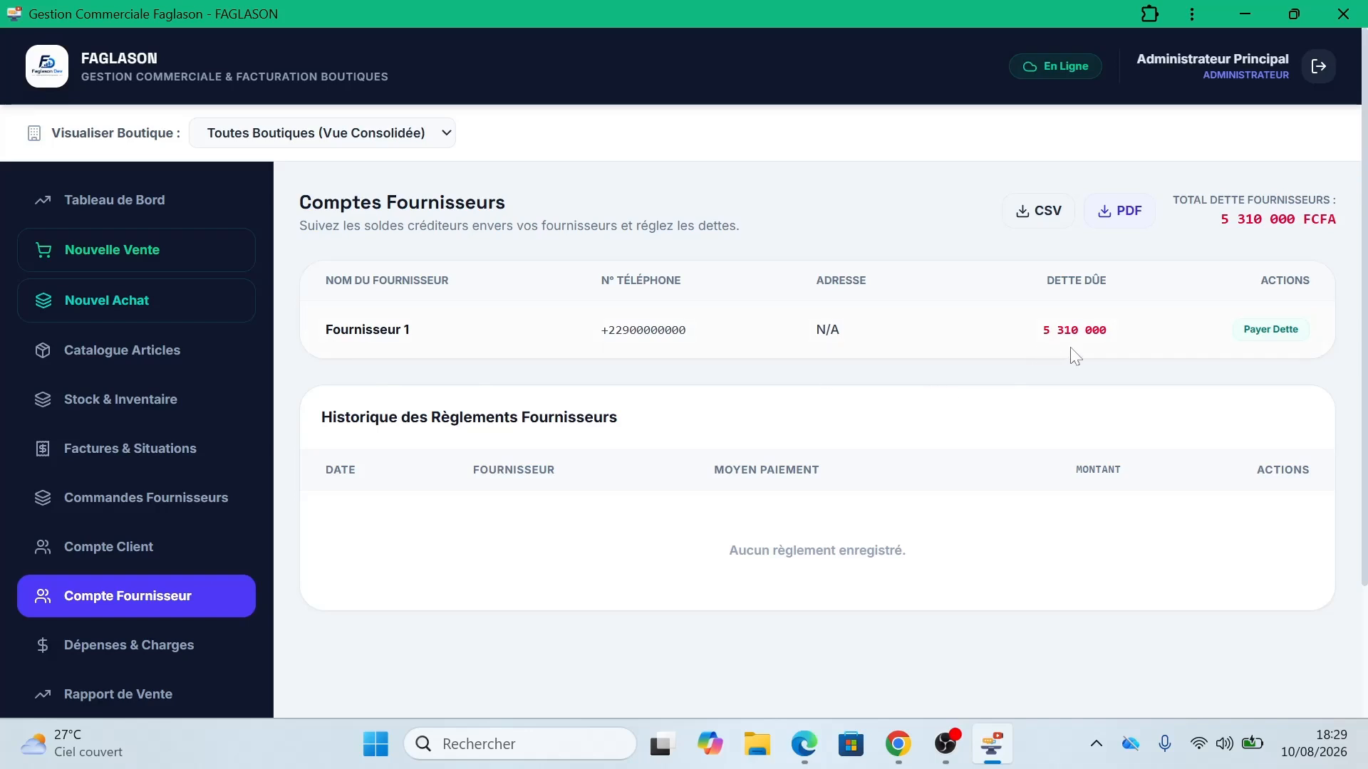
left_click(1273, 335)
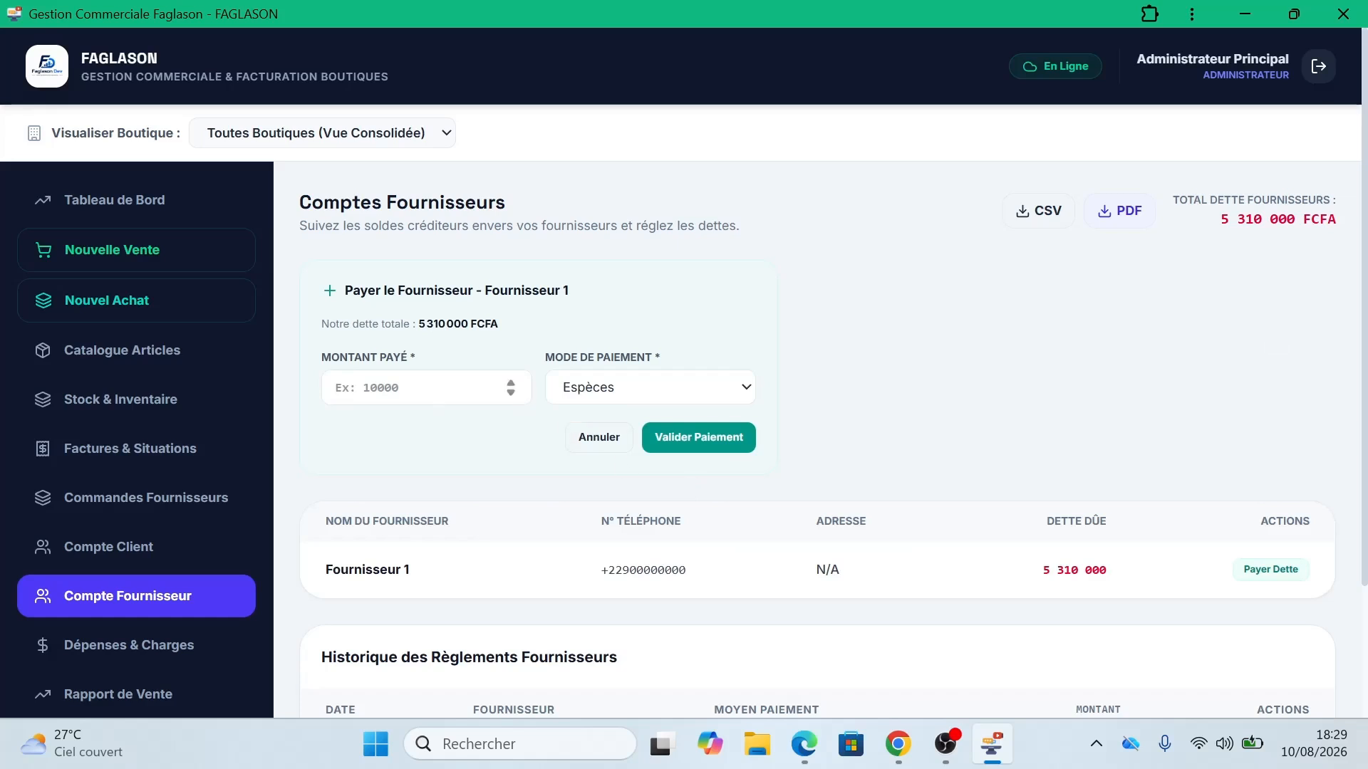
left_click(336, 387)
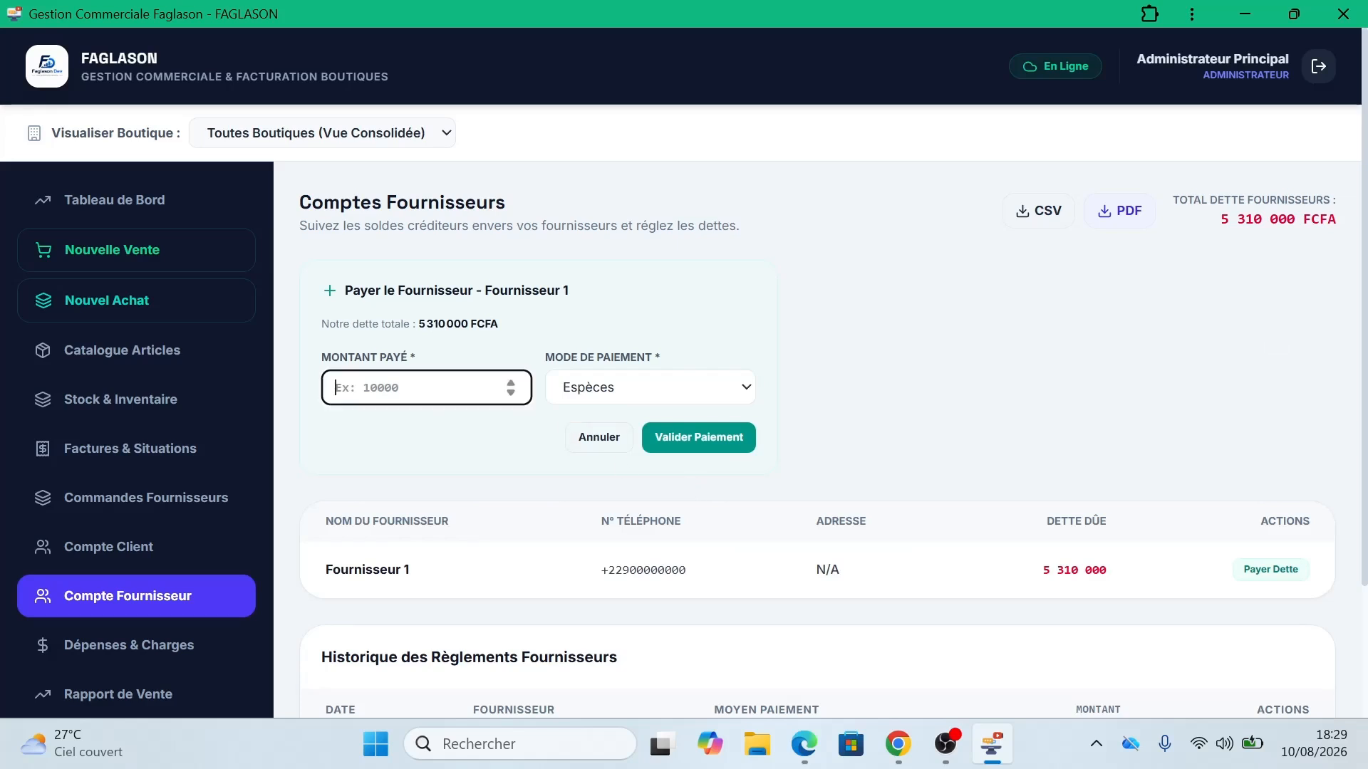
type("20000000")
left_click(707, 390)
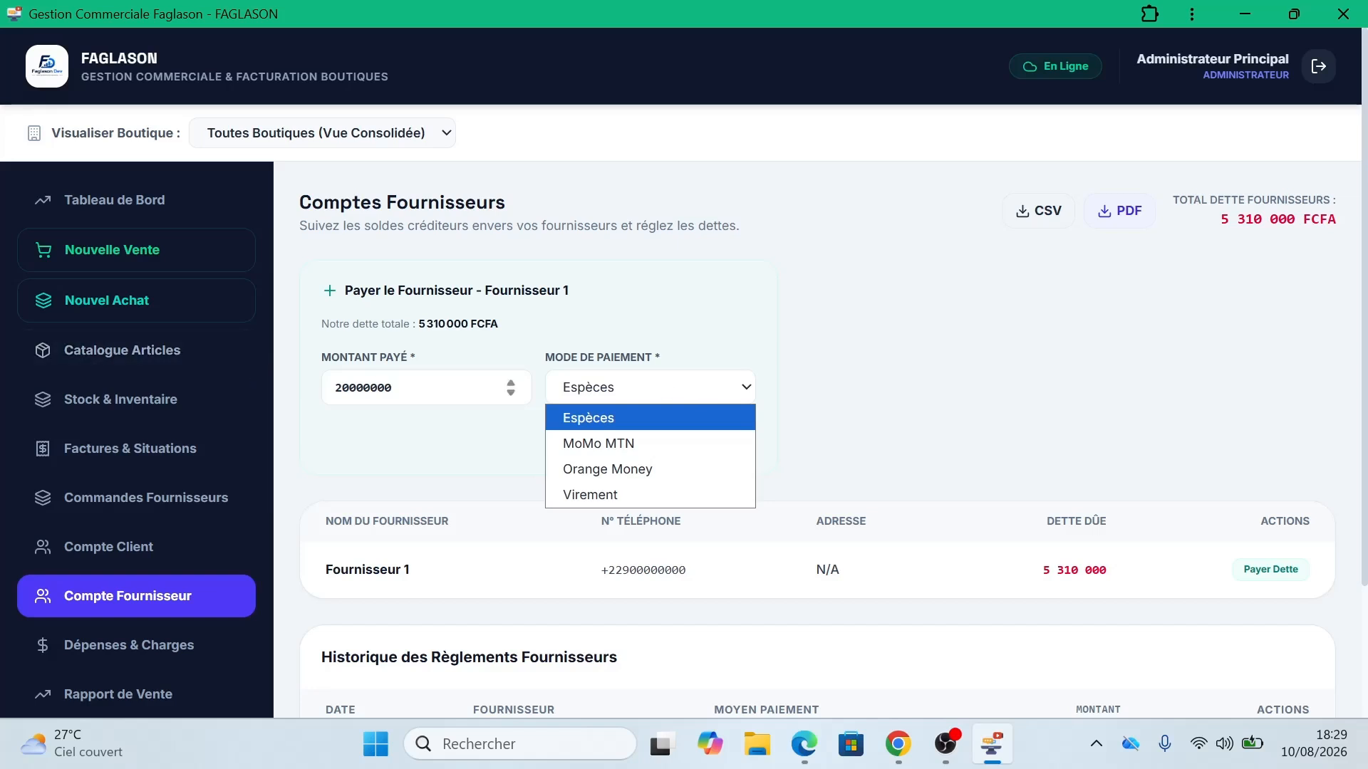
left_click(818, 376)
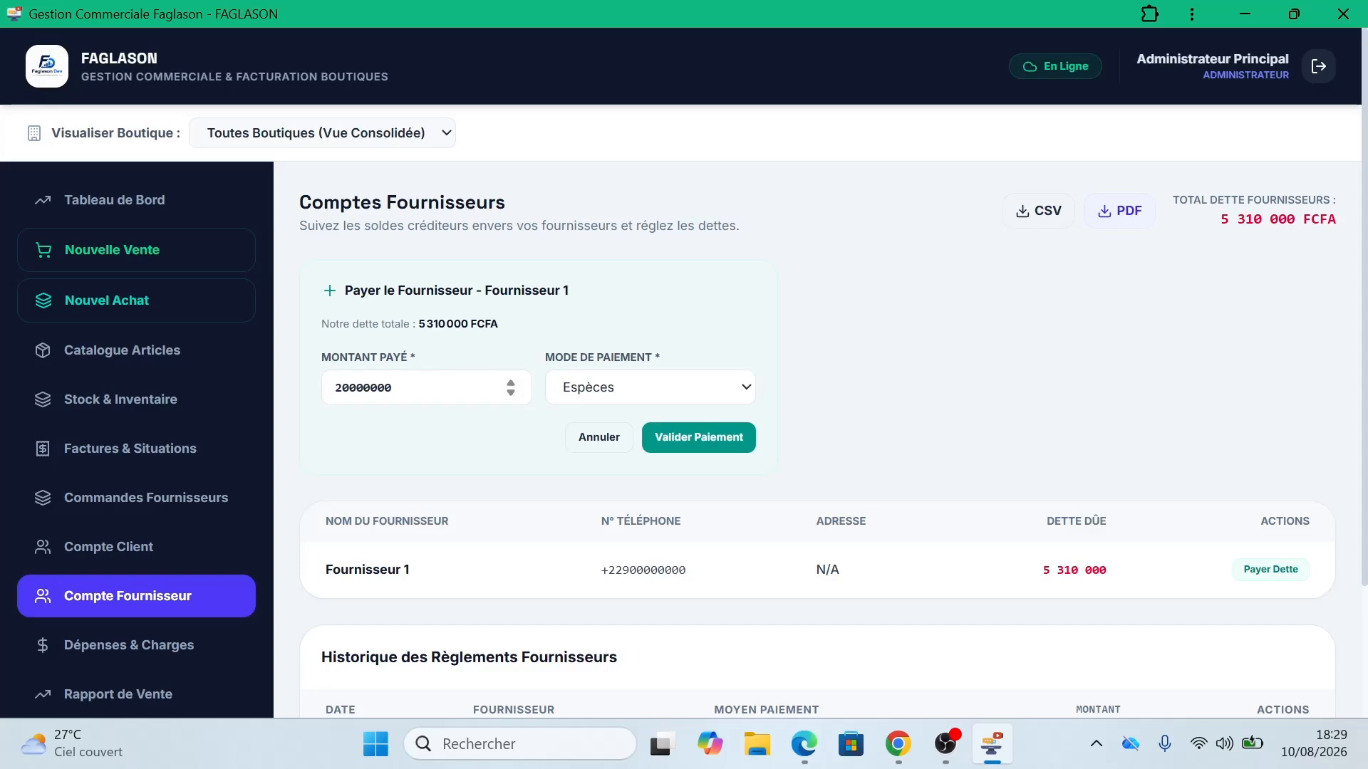
left_click_drag(334, 388, 342, 388)
type("1")
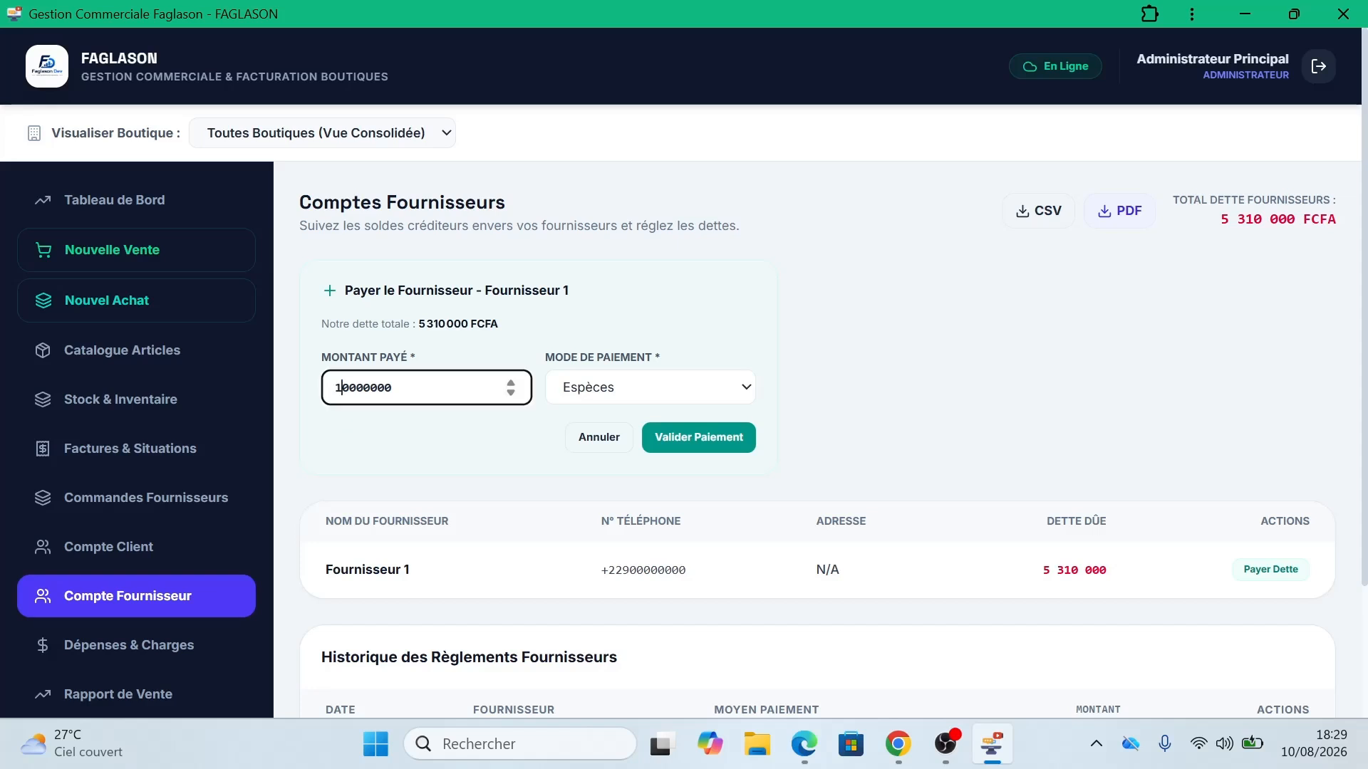
left_click_drag(983, 332, 916, 383)
left_click(916, 383)
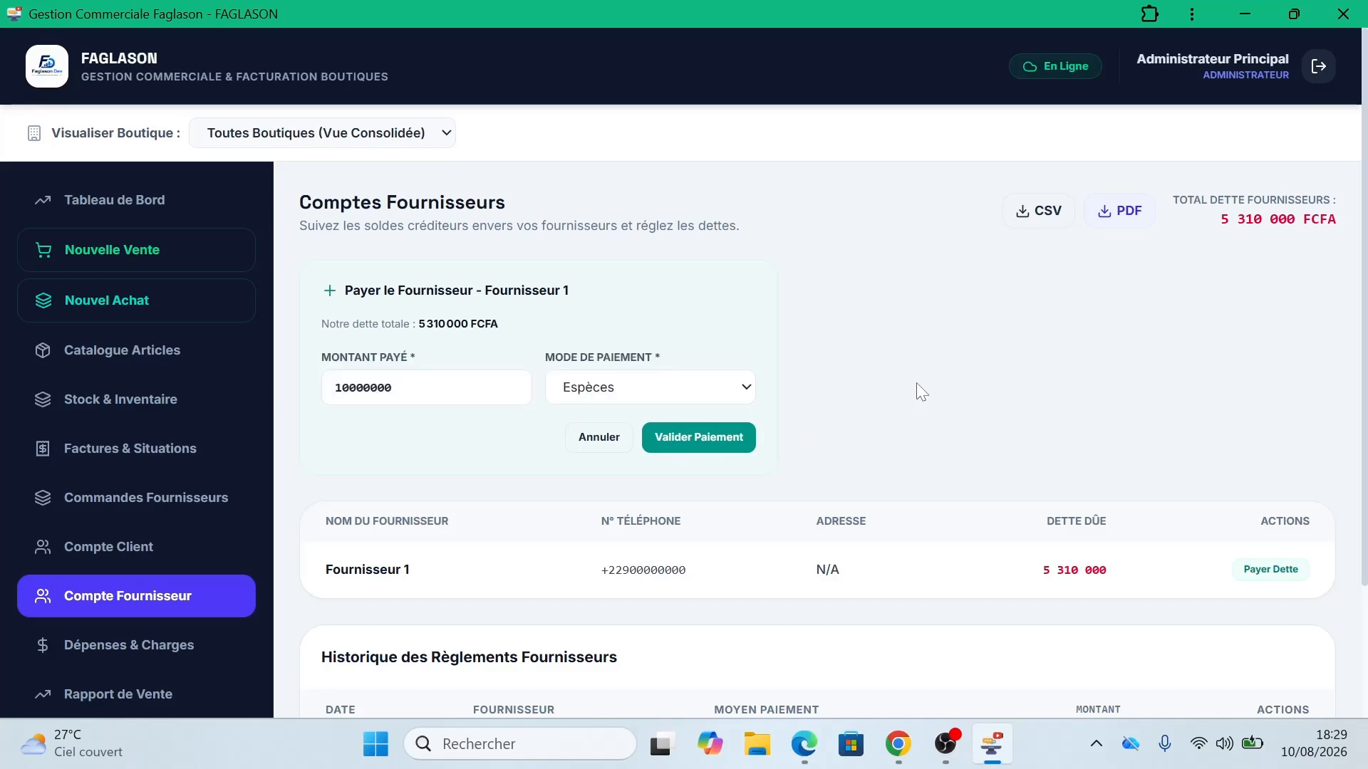
left_click(726, 438)
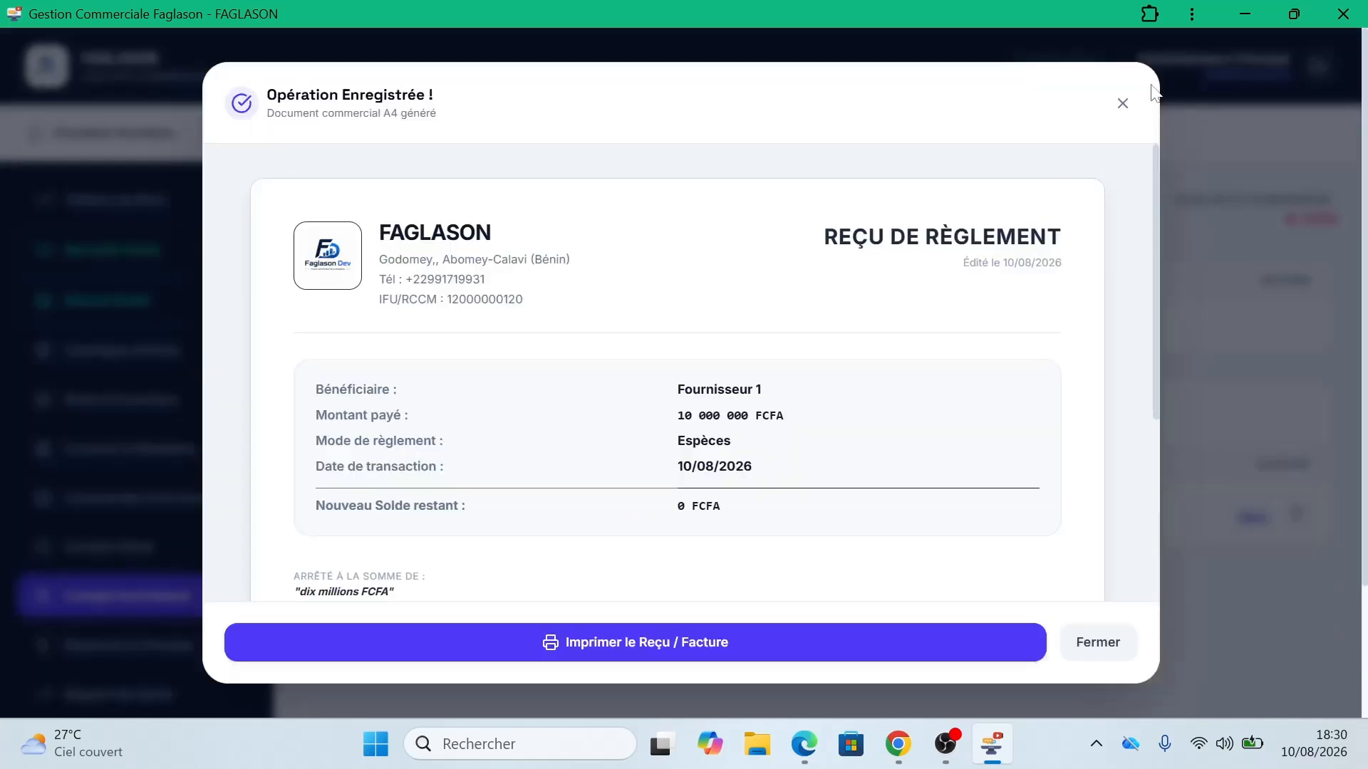
Step: Close the Opération Enregistrée receipt to return to Comptes Fournisseurs
left_click(1121, 106)
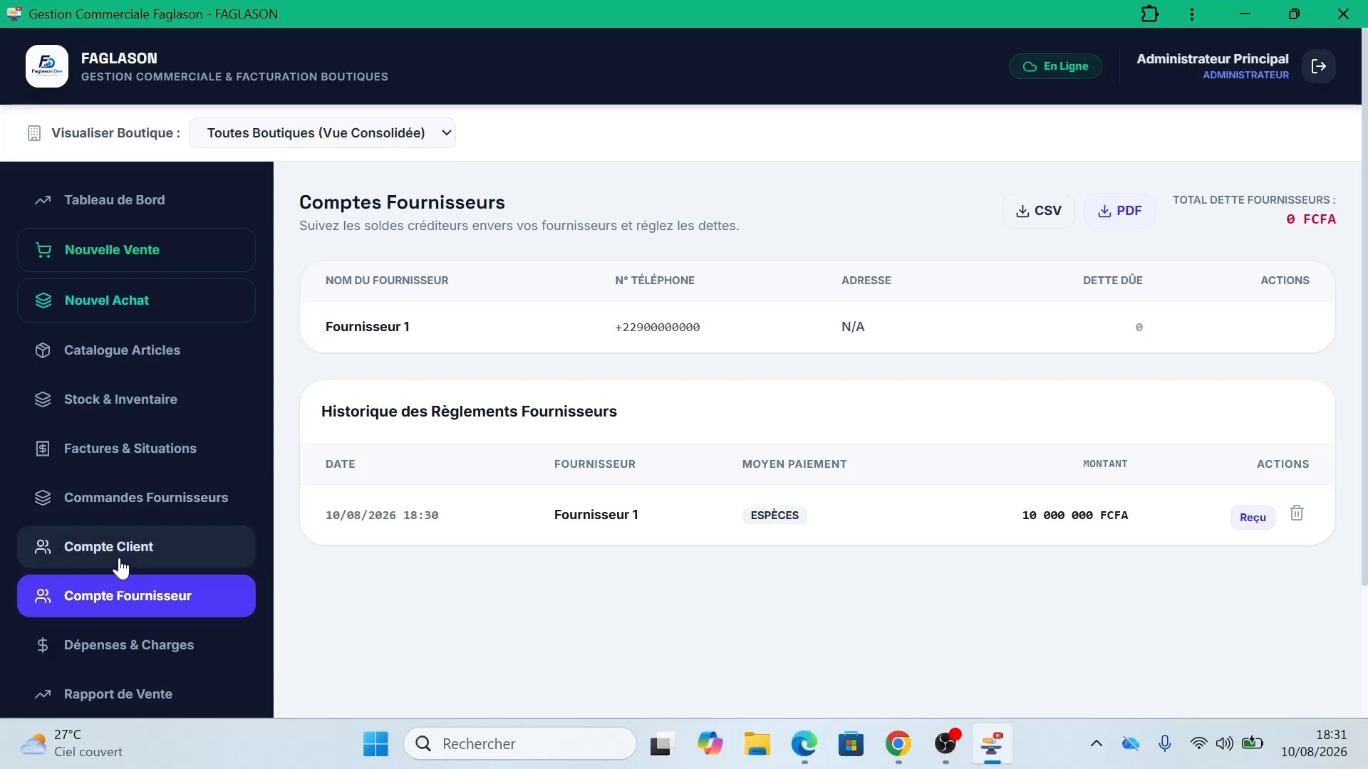
Step: Save a 100 000 FCFA 'Loyer' charge under Loyer & Locaux, paid from the Caisse Centrale
left_click(139, 650)
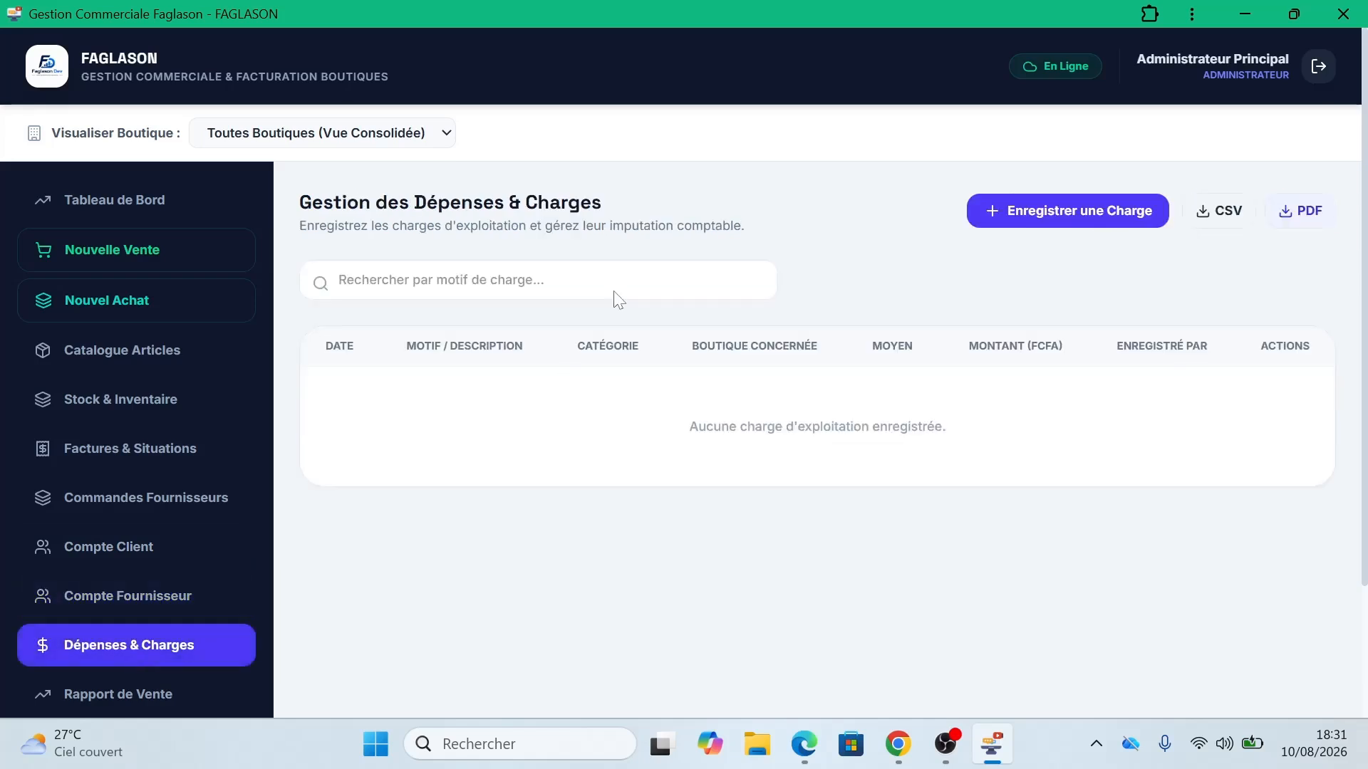
left_click(1091, 217)
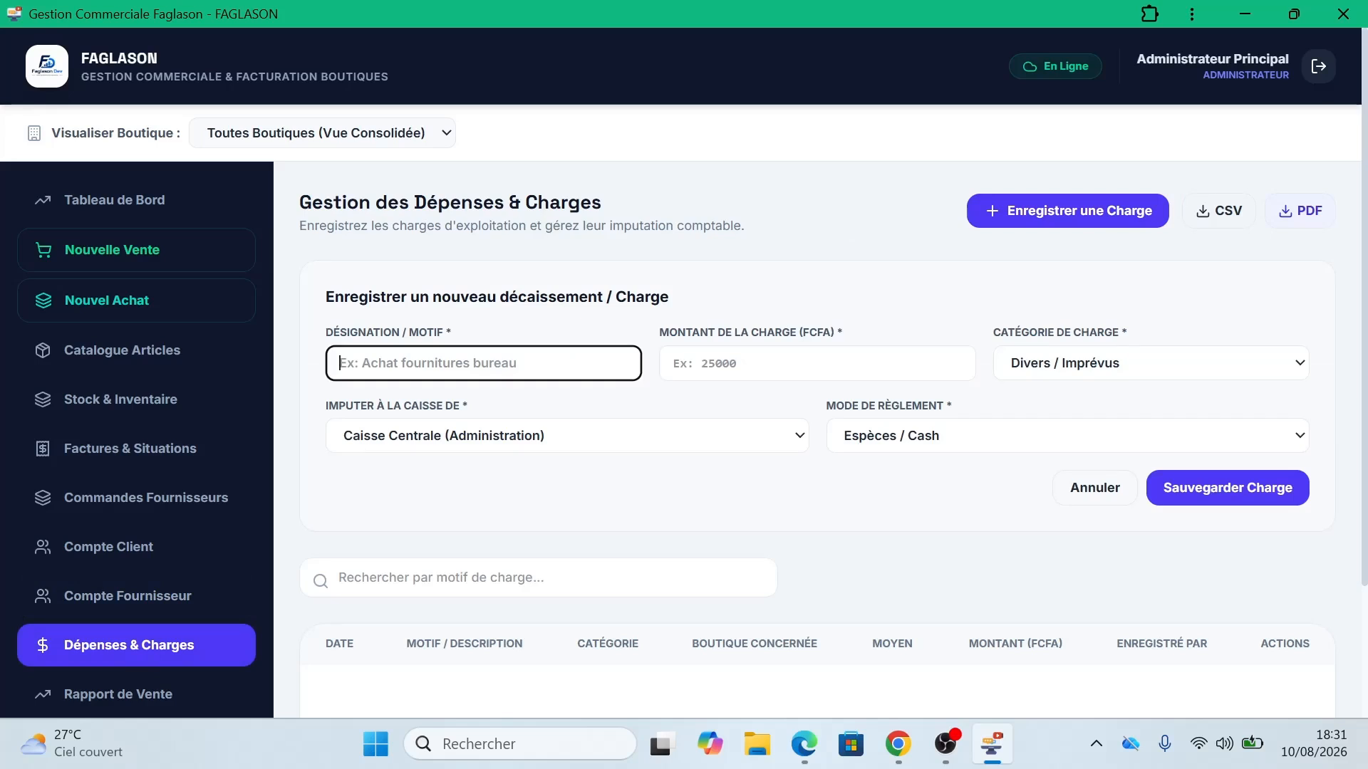
type("Lo")
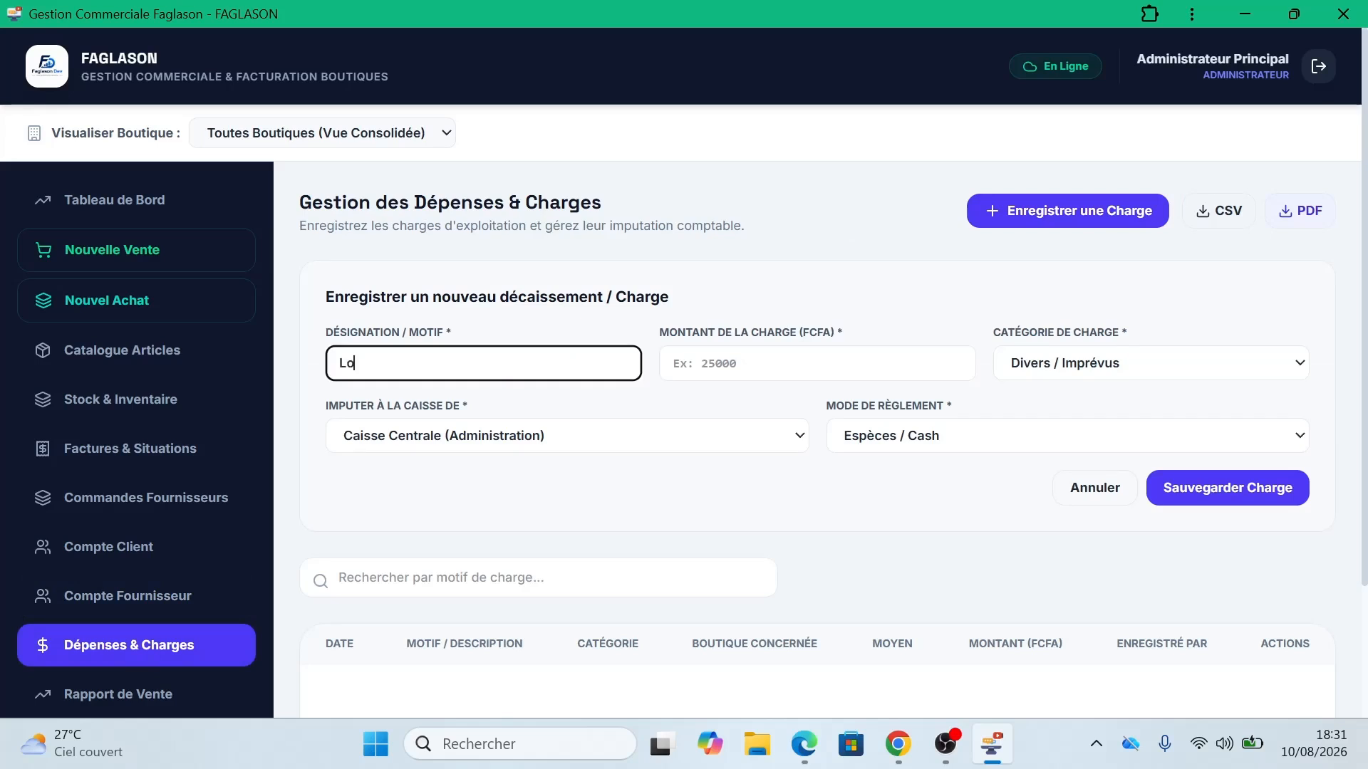
type("yer")
key("Tab")
type("10000")
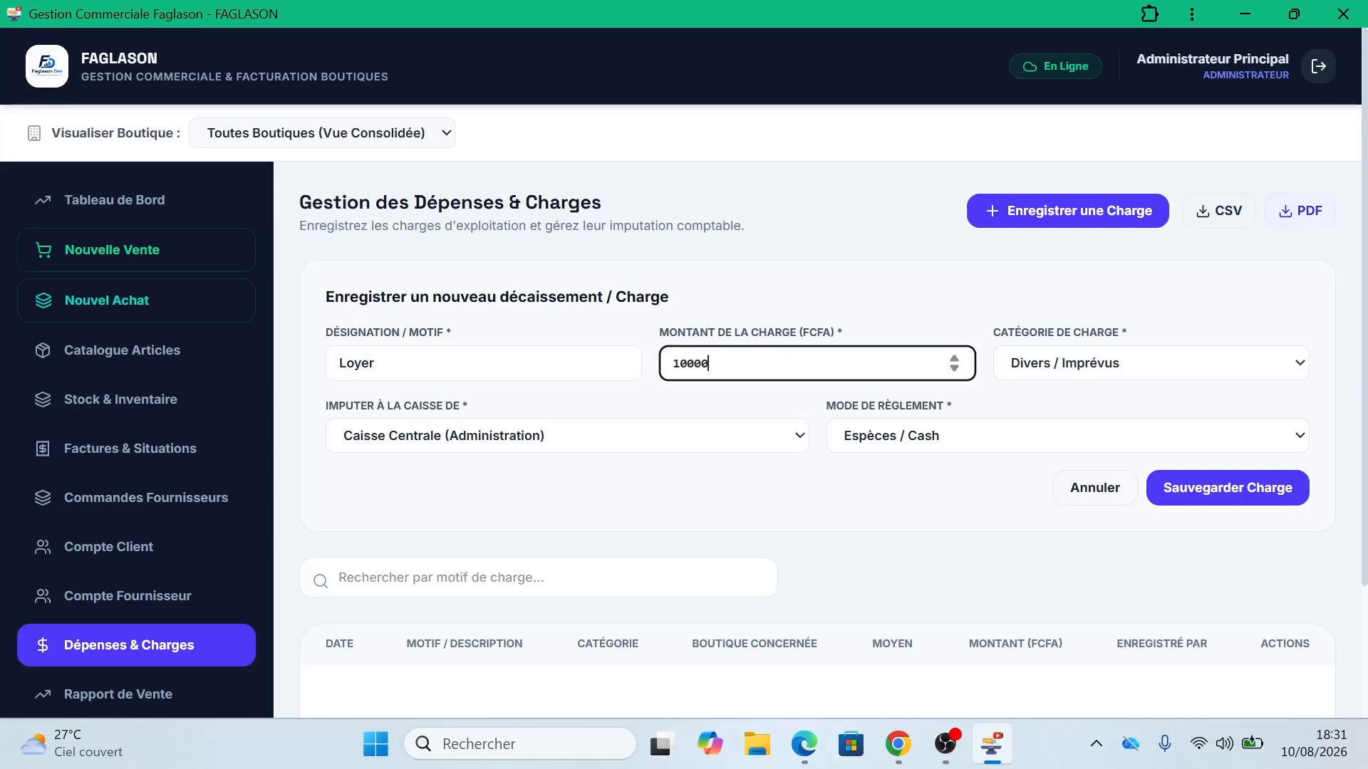
type("0")
left_click(1090, 364)
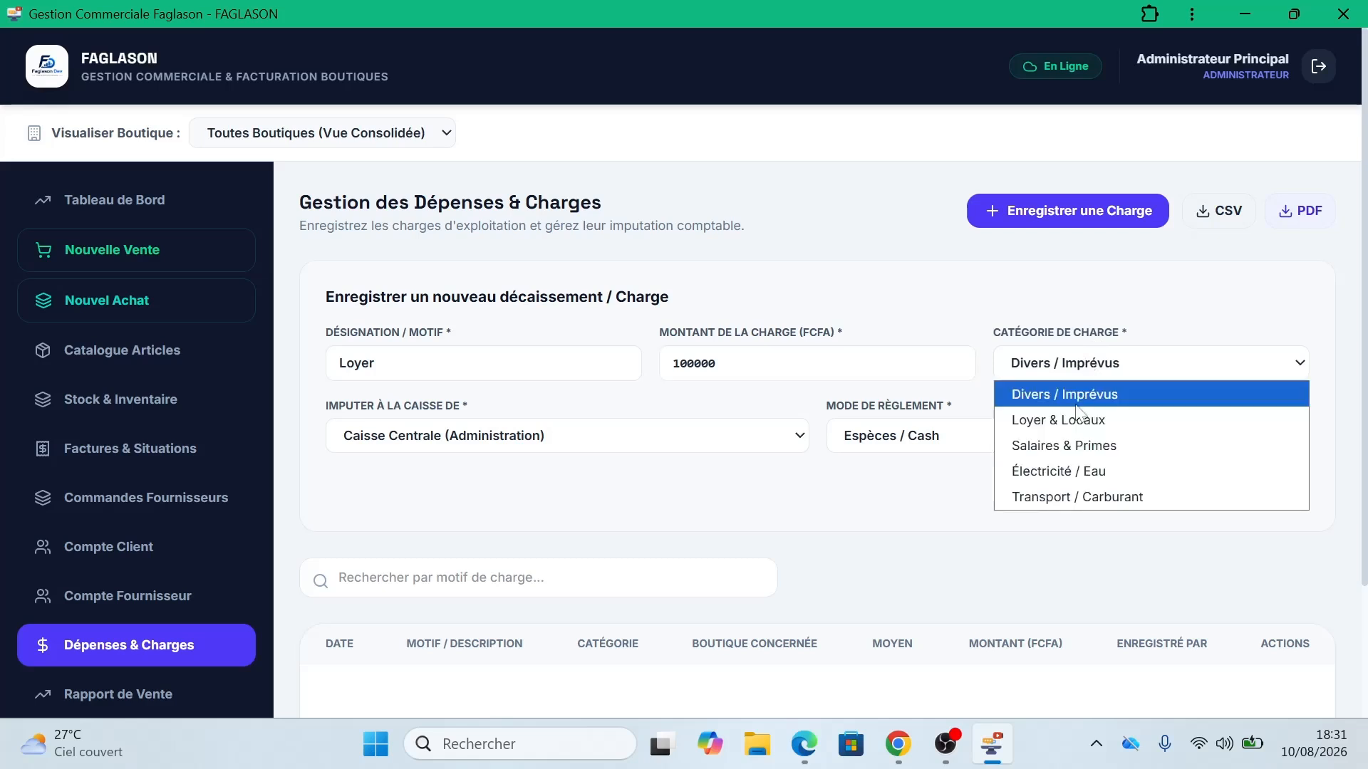
left_click(1078, 422)
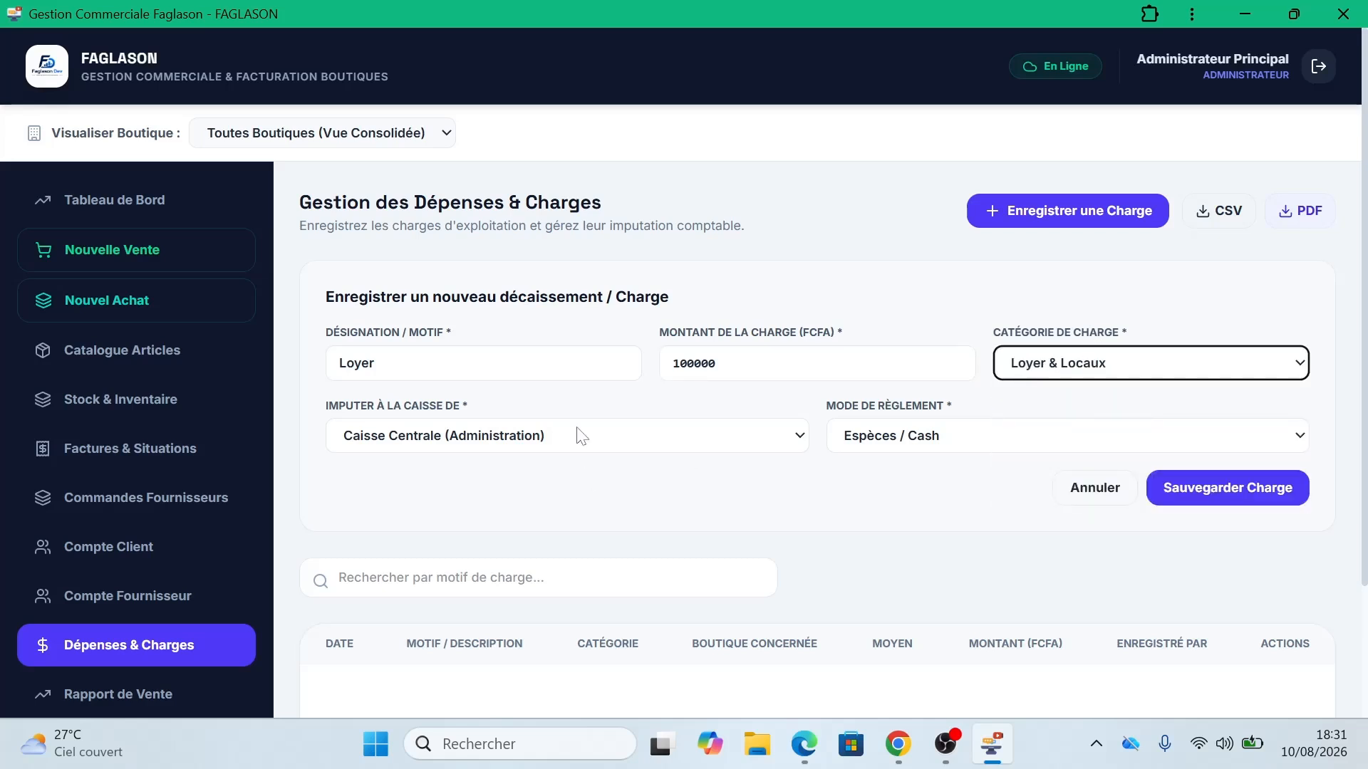
left_click(688, 437)
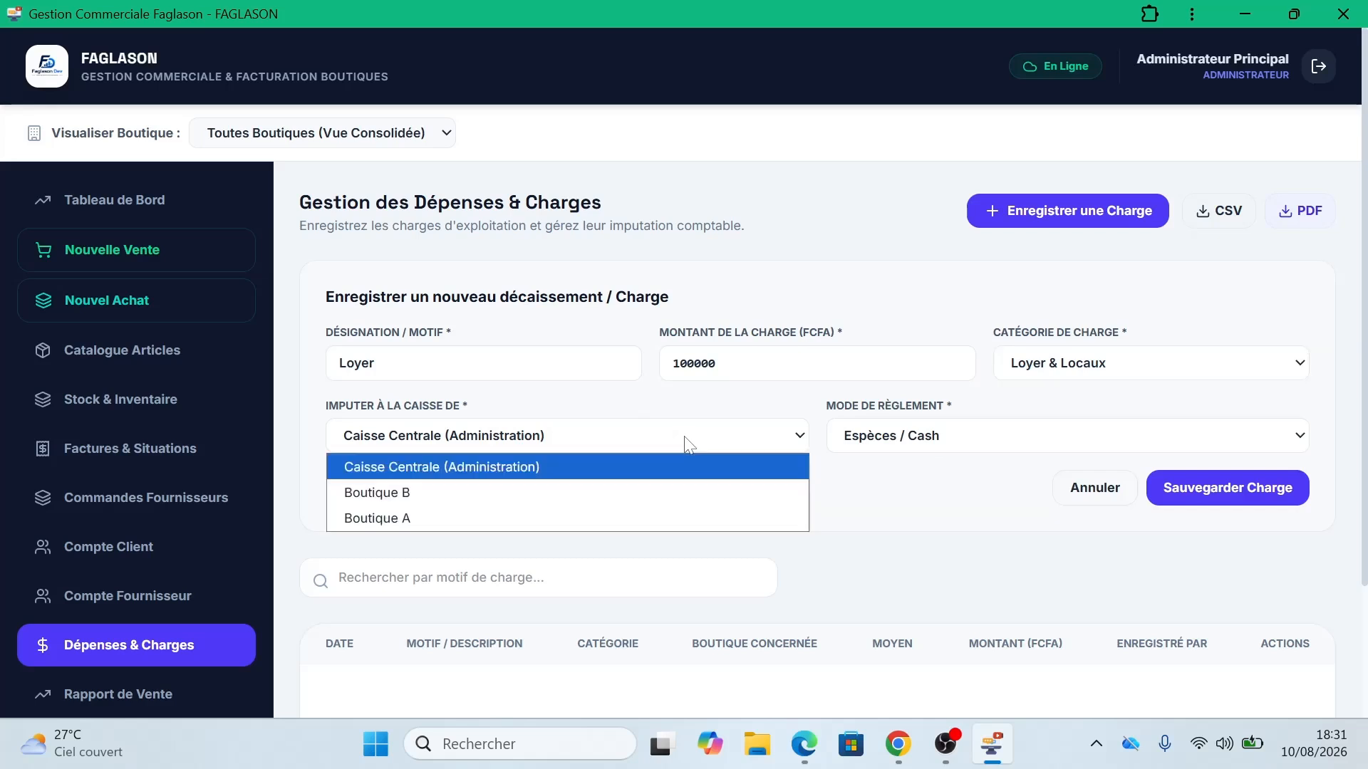
left_click(911, 483)
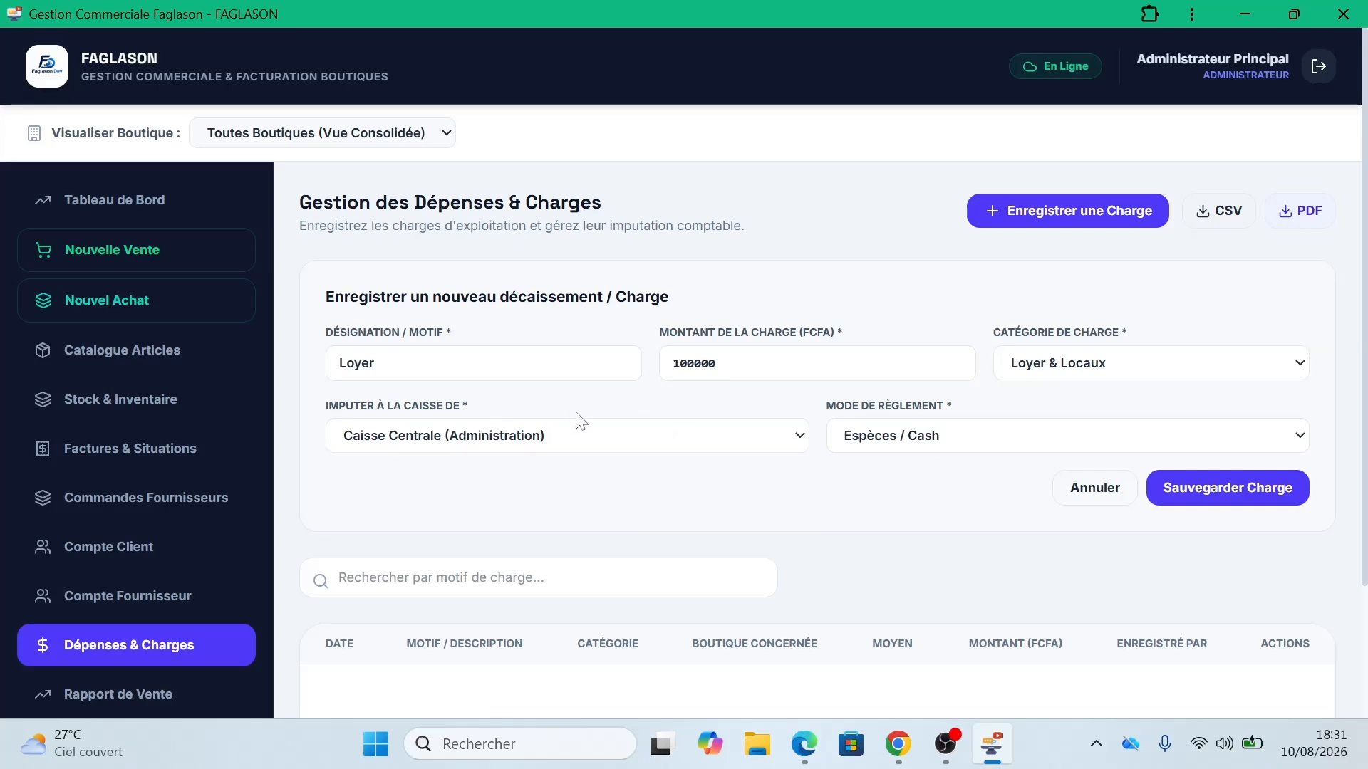
left_click(1238, 494)
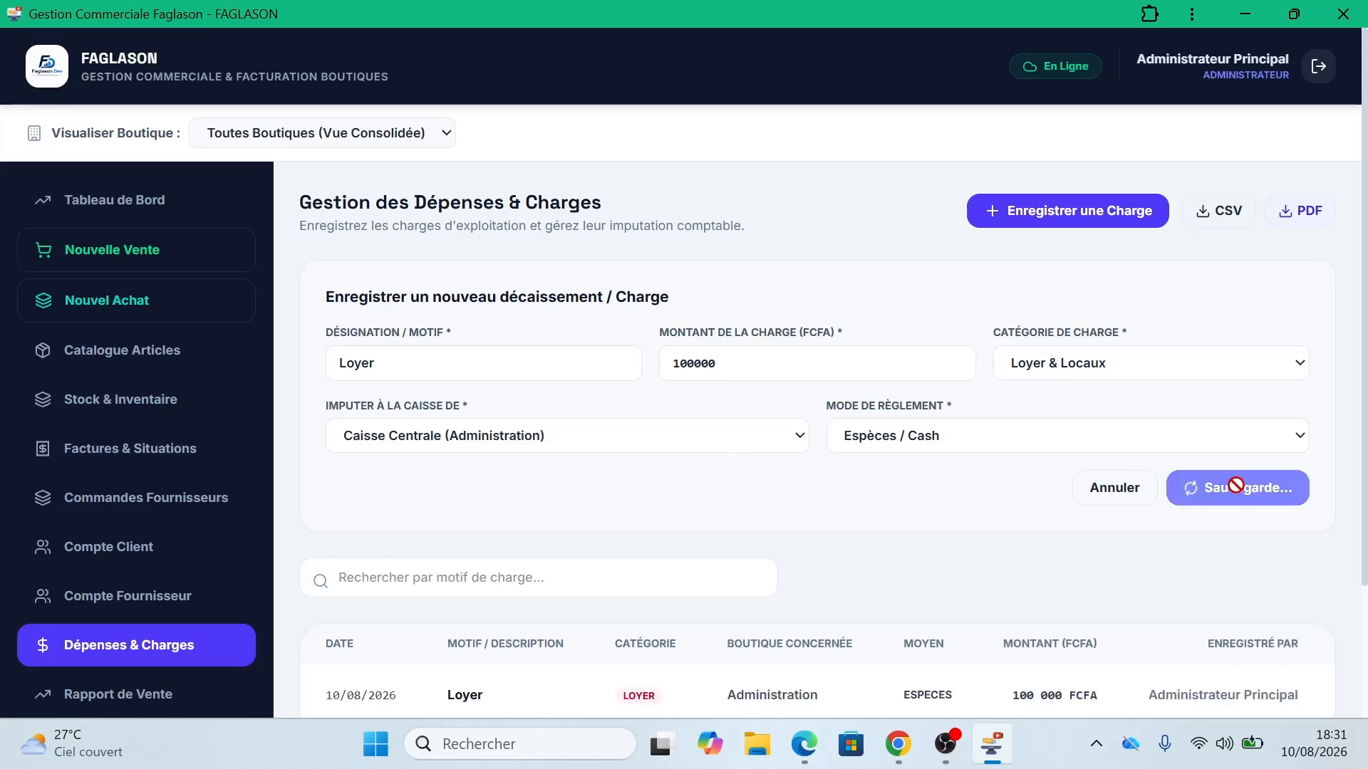
scroll(1319, 489, "down", 3)
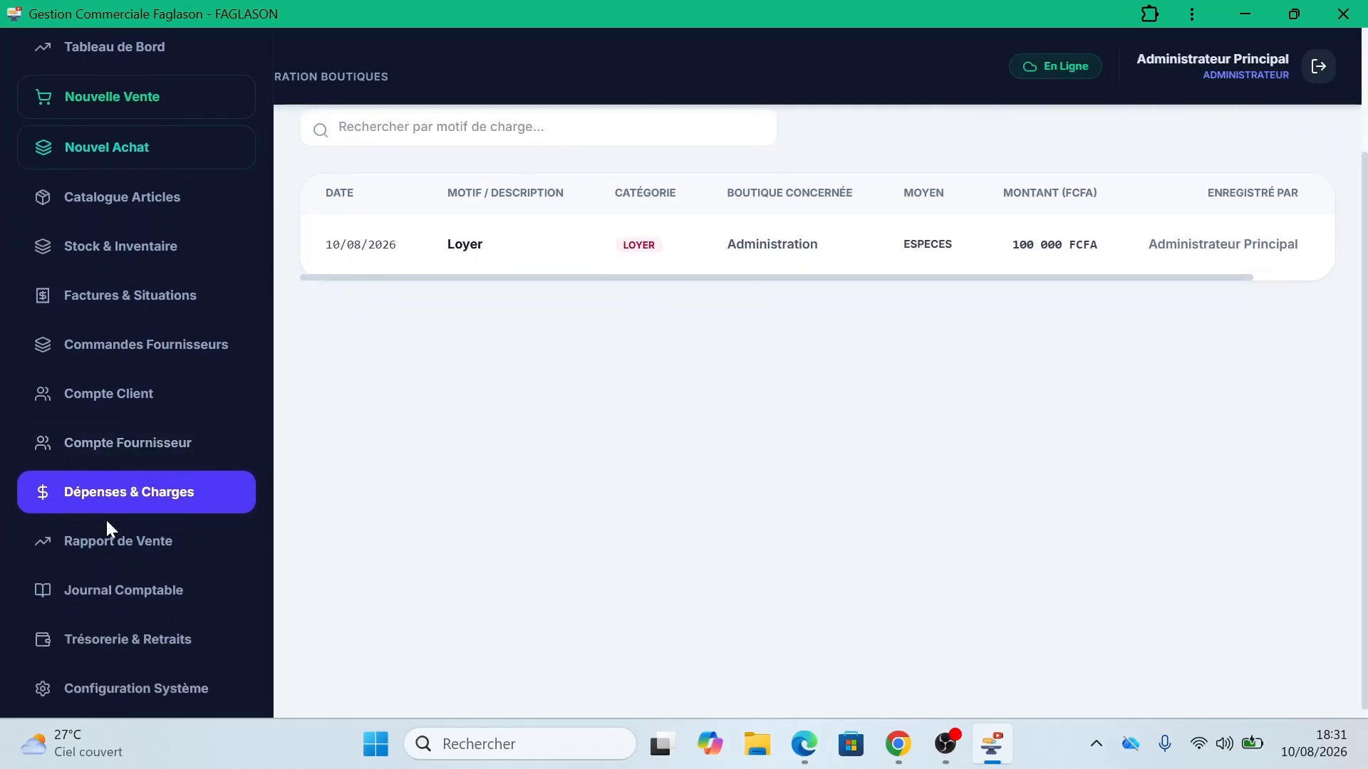
scroll(1362, 196, "up", 2)
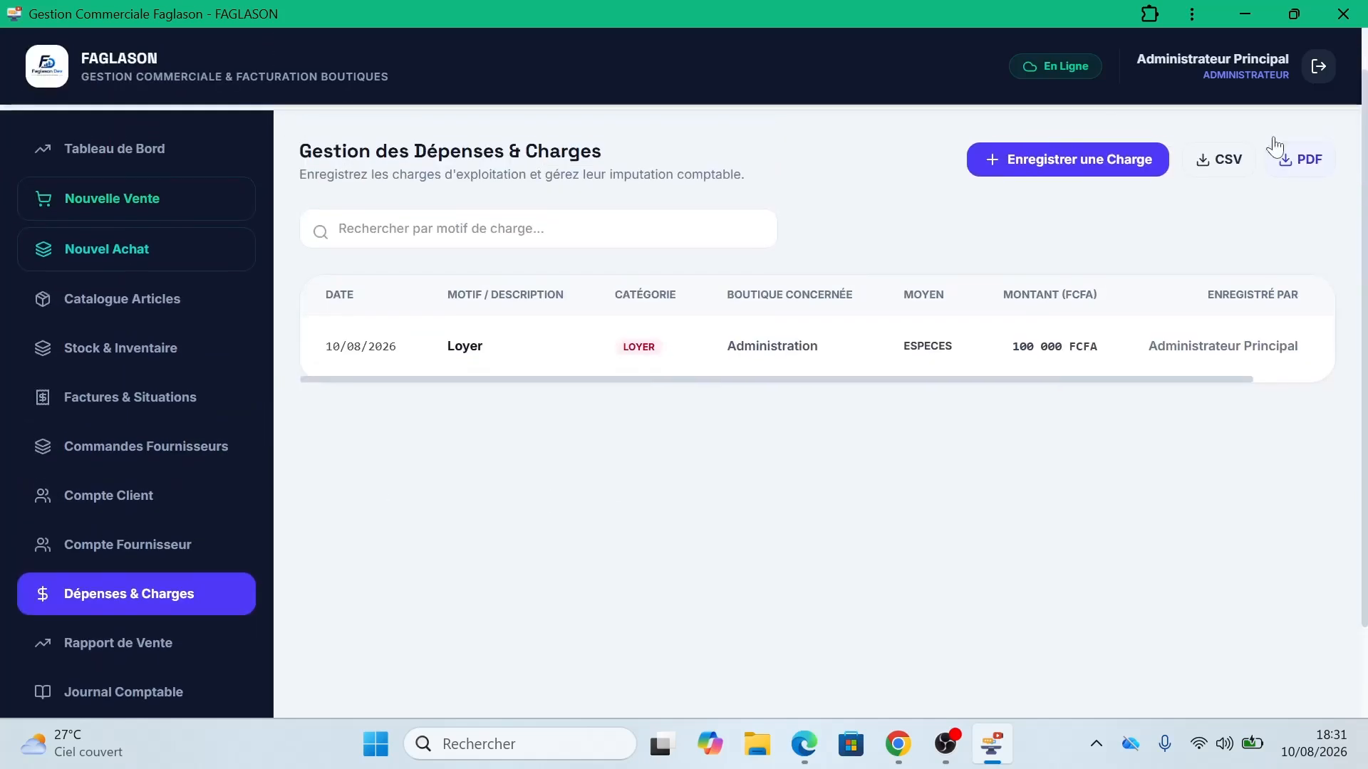
Step: Open the Rapport de Vente and review its 3 sales totalling 3 304 000 FCFA revenue
left_click(171, 644)
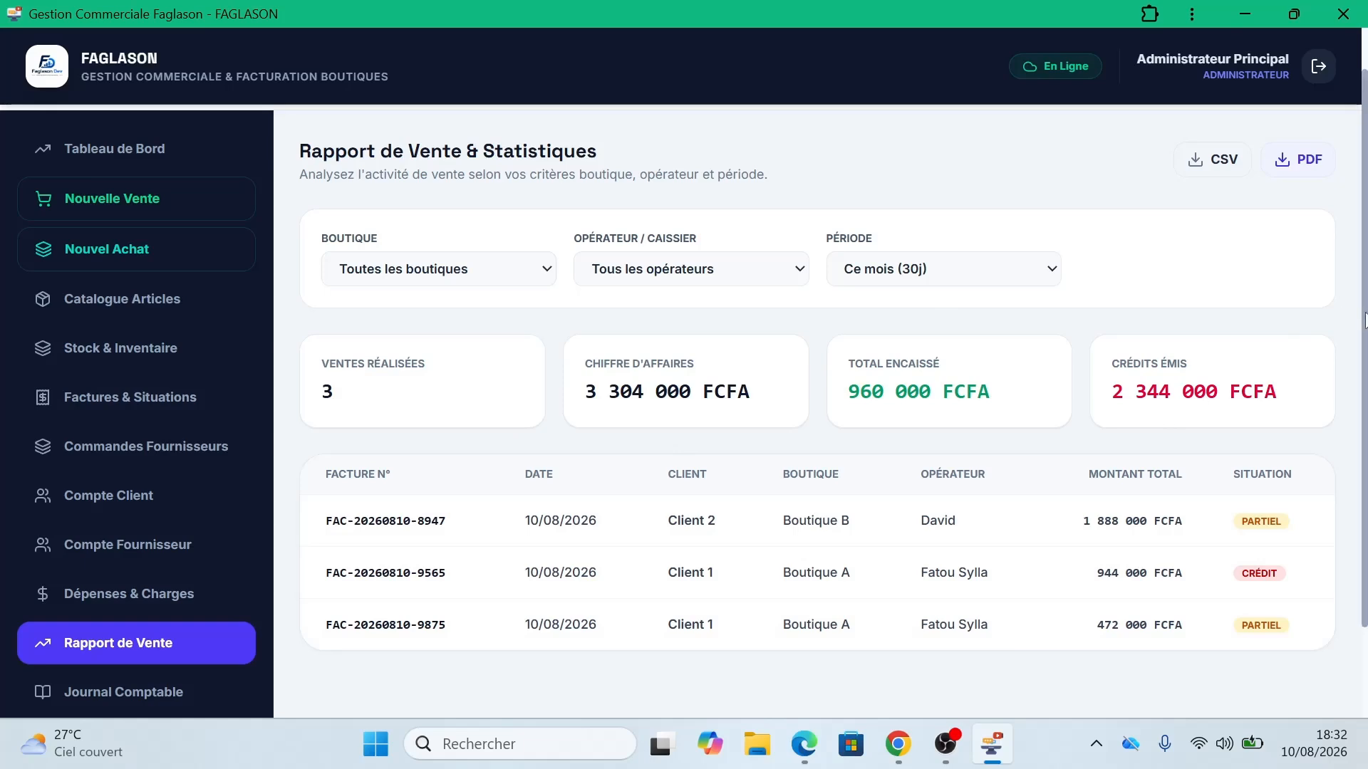
left_click_drag(1365, 321, 1365, 263)
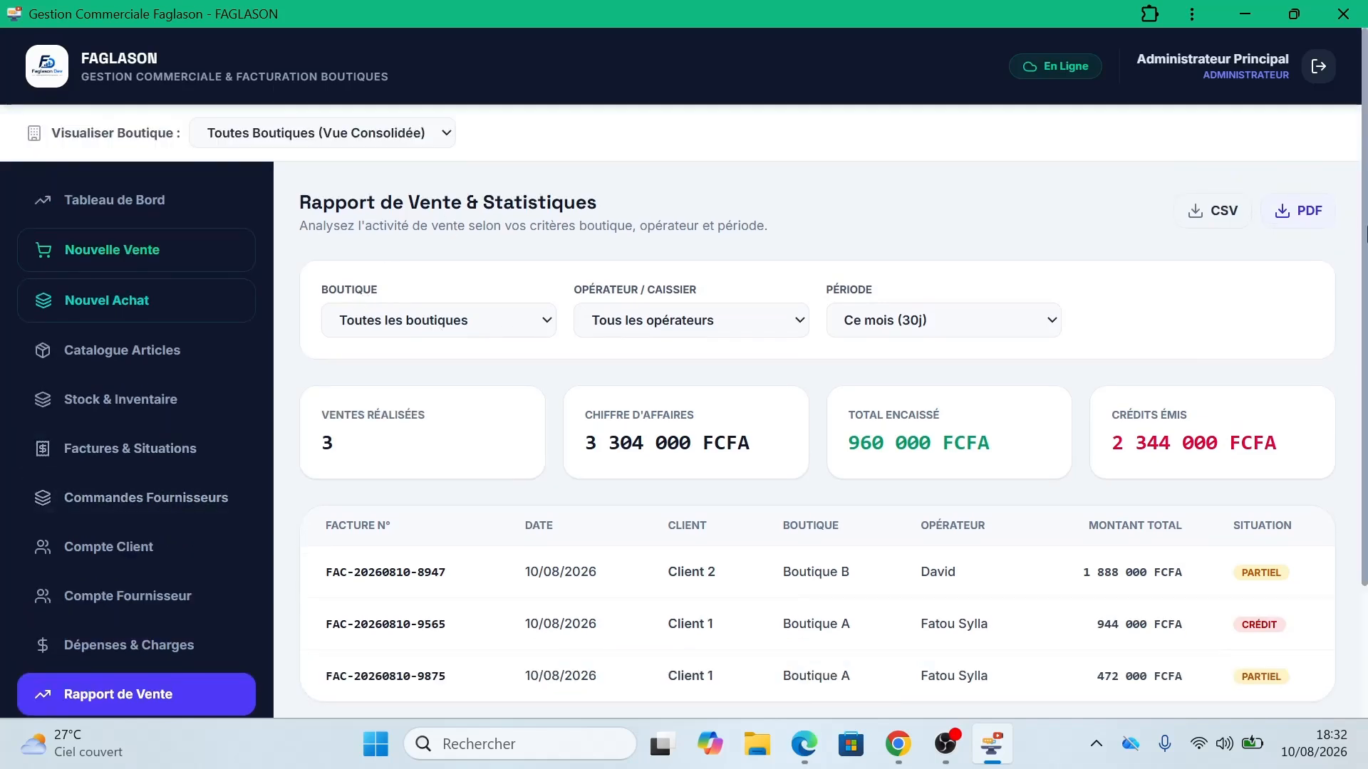
left_click_drag(1365, 235, 1362, 319)
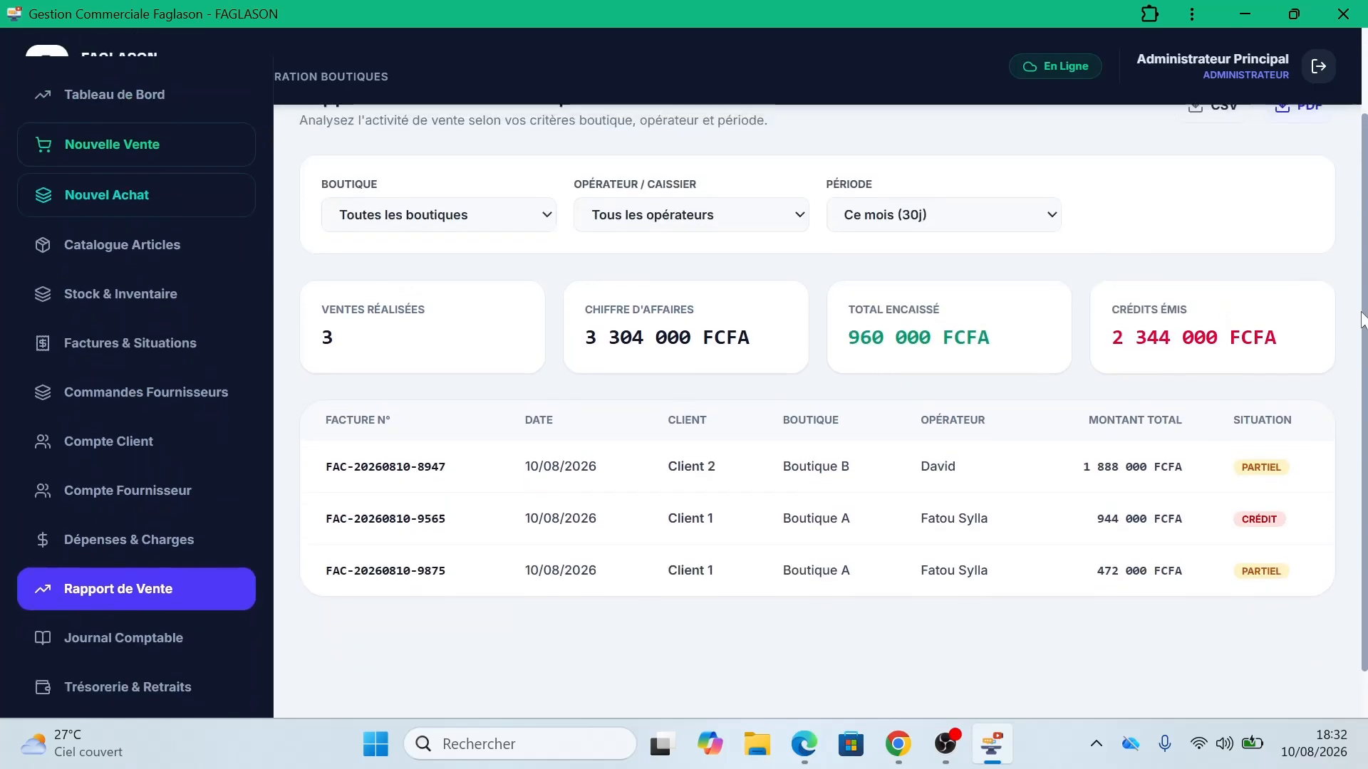
Step: Open the Journal Comptable and scroll through entries from the purchase to the 100 000 FCFA rent charge
left_click(121, 641)
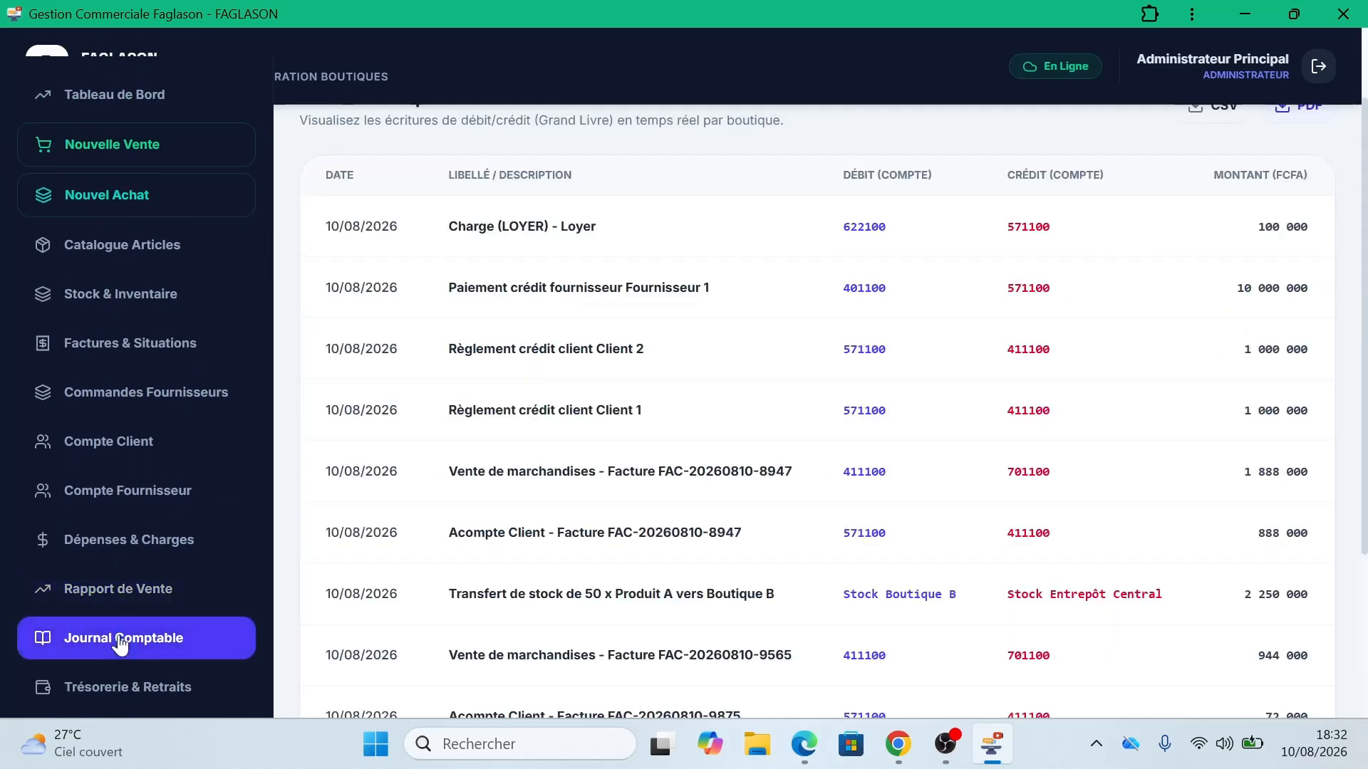
triple_click(1361, 276)
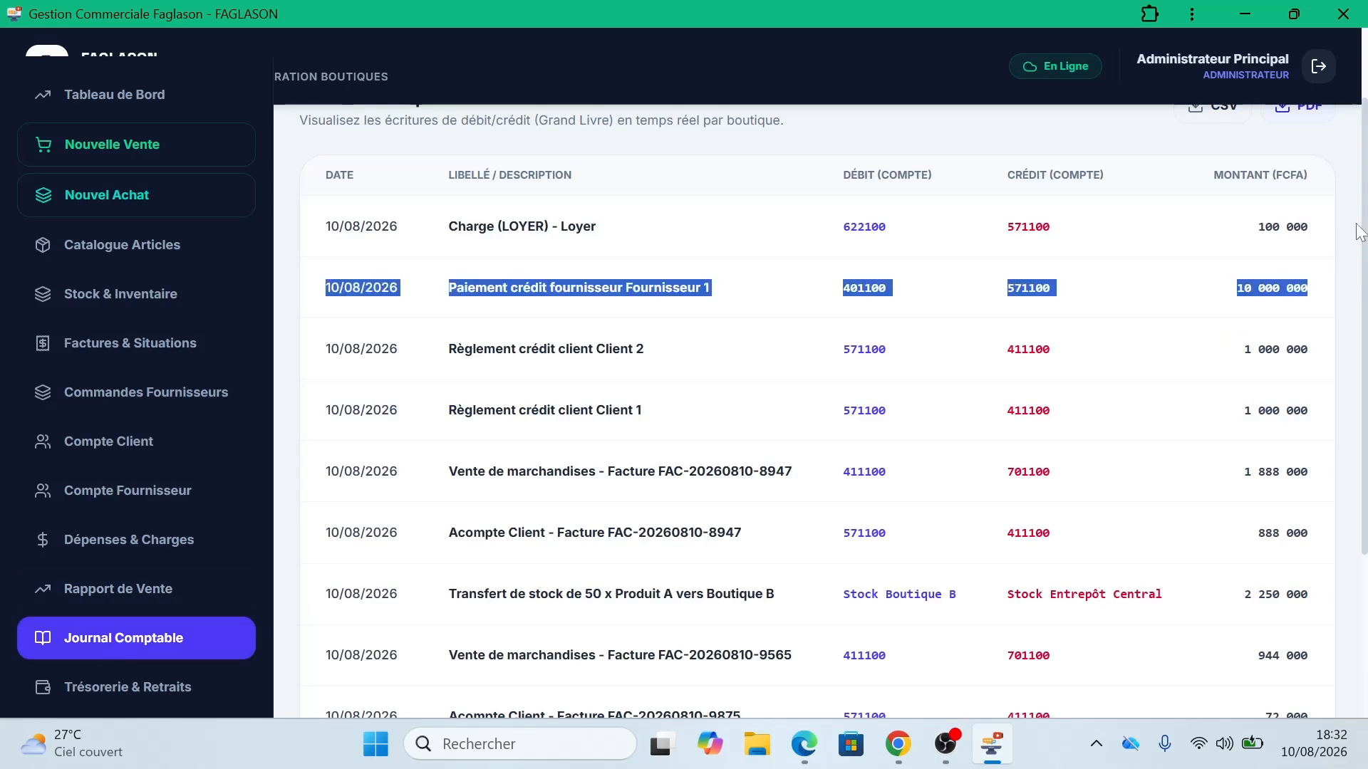
left_click(1196, 292)
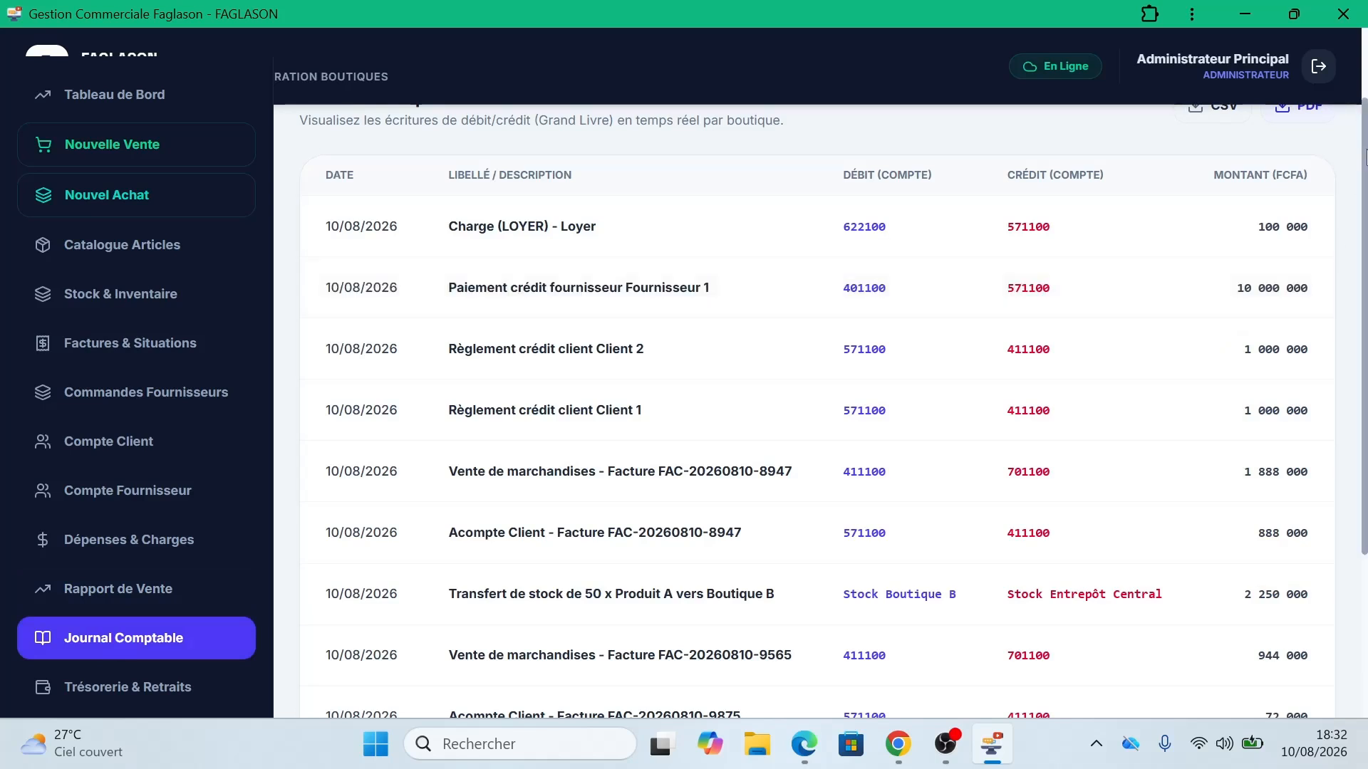
mouse_move(1361, 154)
left_mouse_down()
mouse_move(1364, 399)
mouse_move(1367, 146)
left_mouse_up()
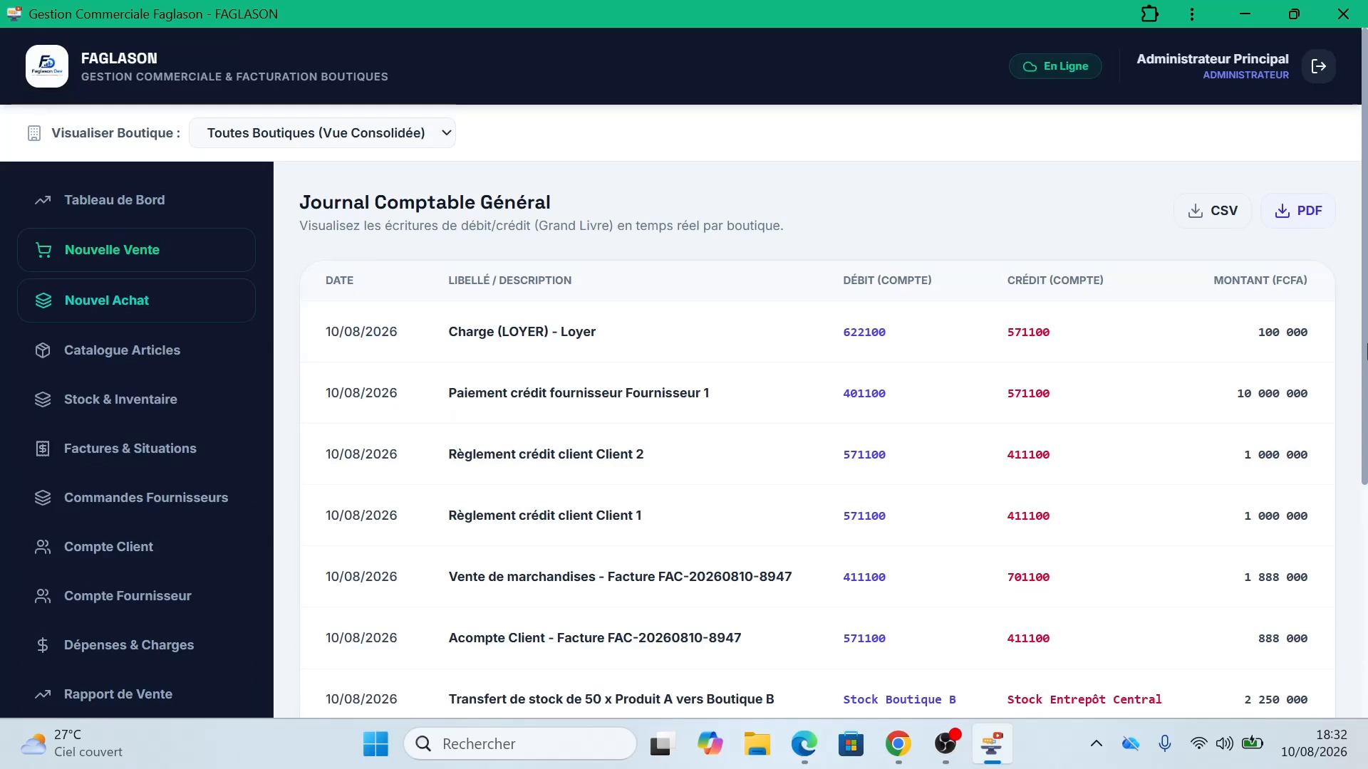
left_click_drag(1366, 349, 1366, 570)
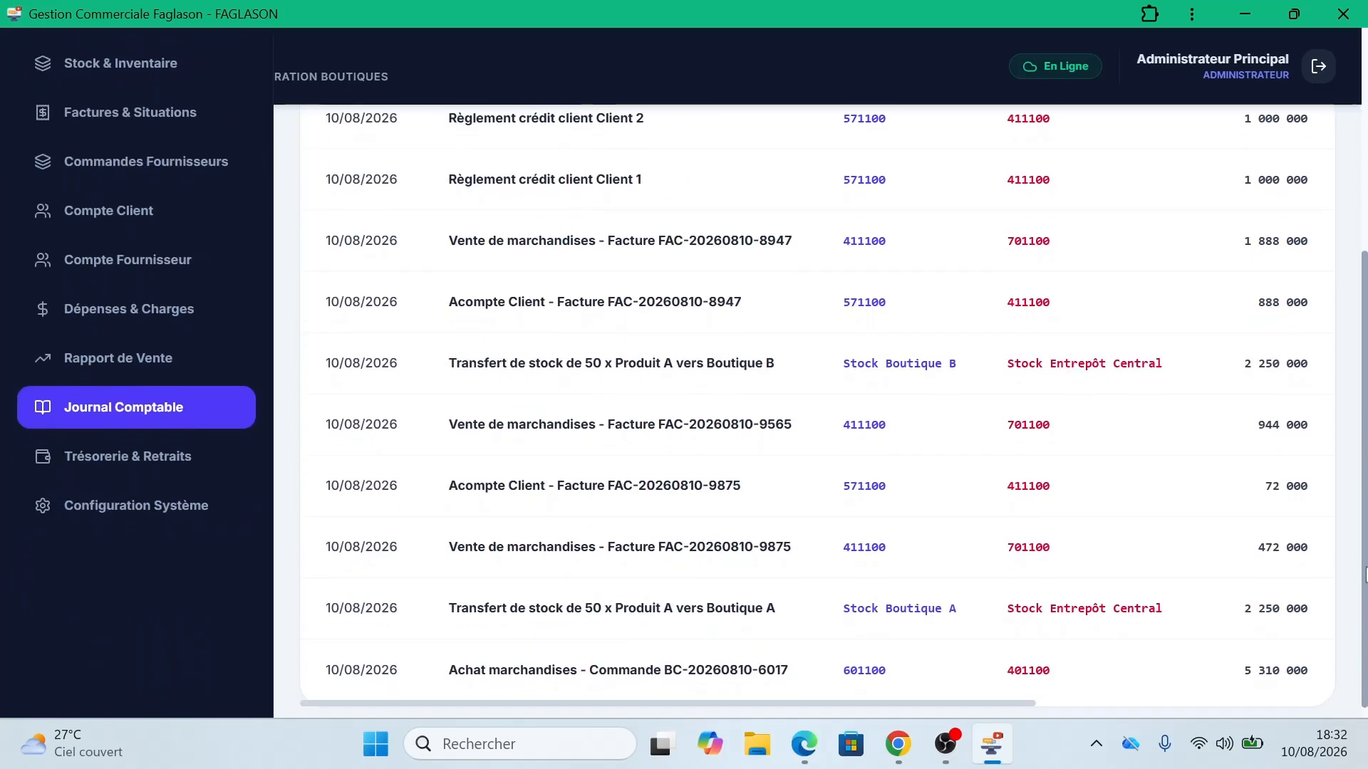
Step: Open Trésorerie & Retraits, check the 1 920 000 FCFA consolidated balance, and open the withdrawal form
left_click(114, 463)
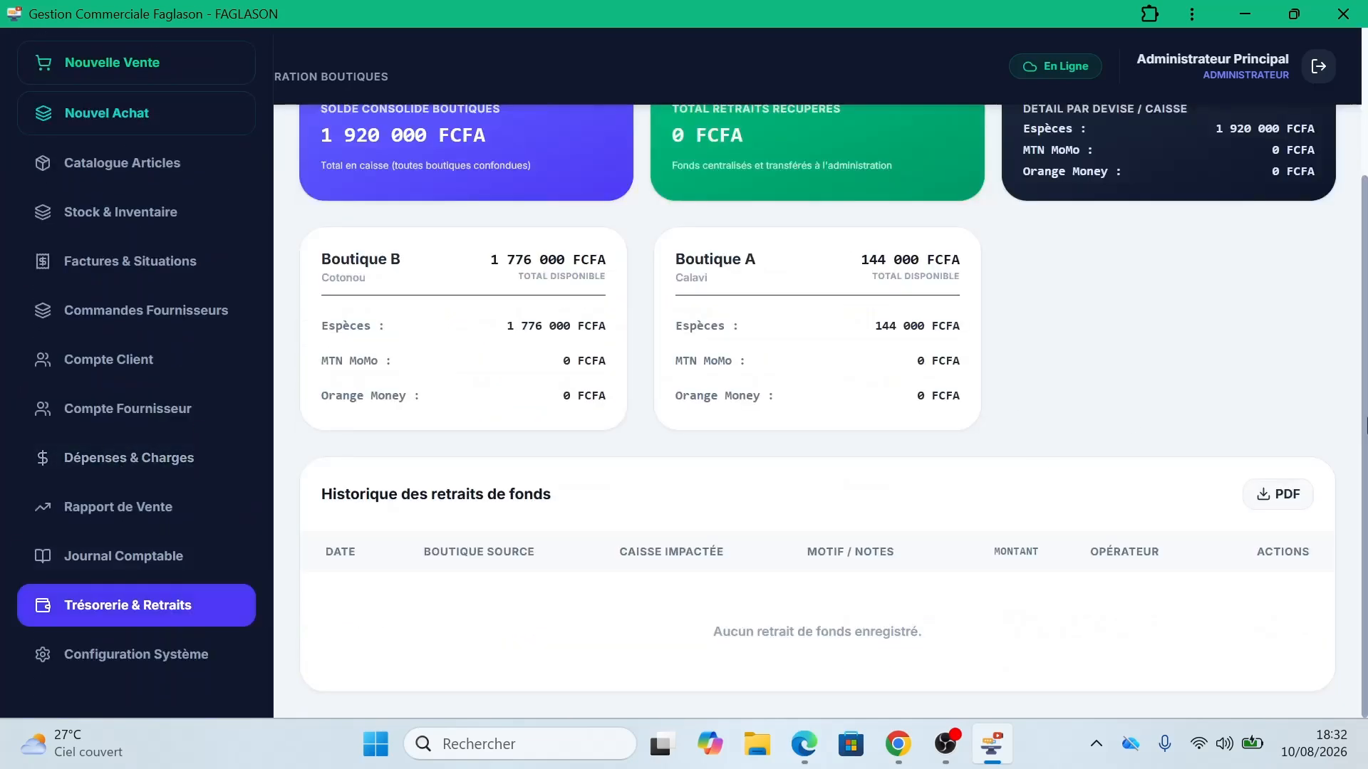
scroll(665, 314, "up", 2)
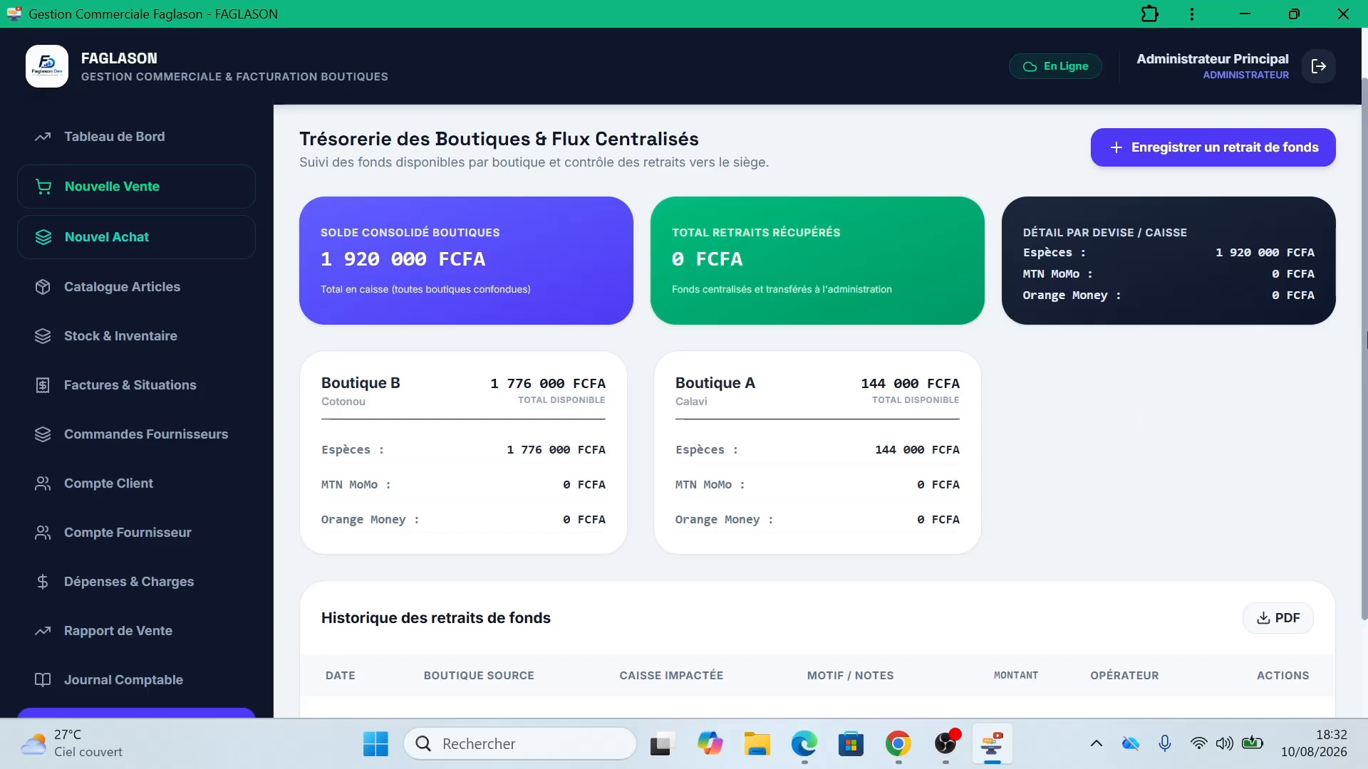
scroll(1364, 306, "down", 2)
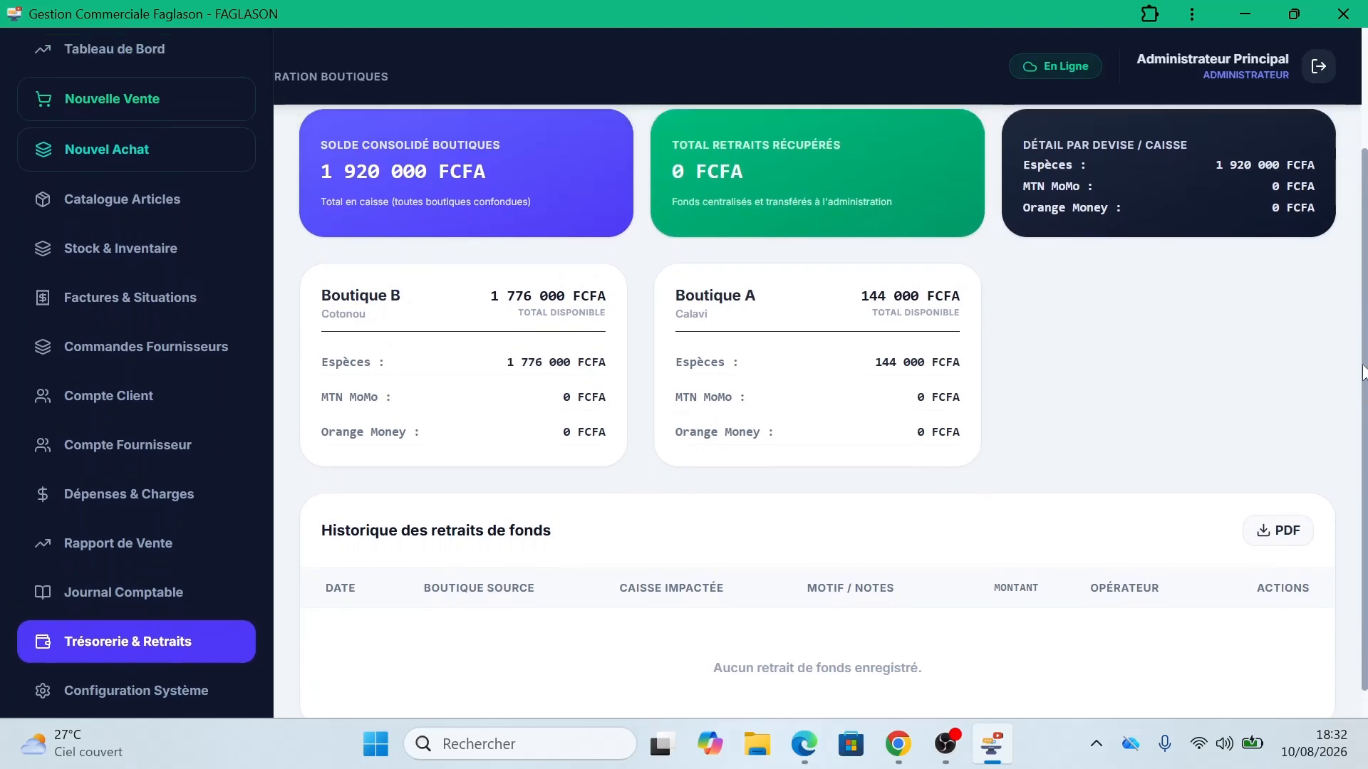
scroll(1364, 306, "up", 3)
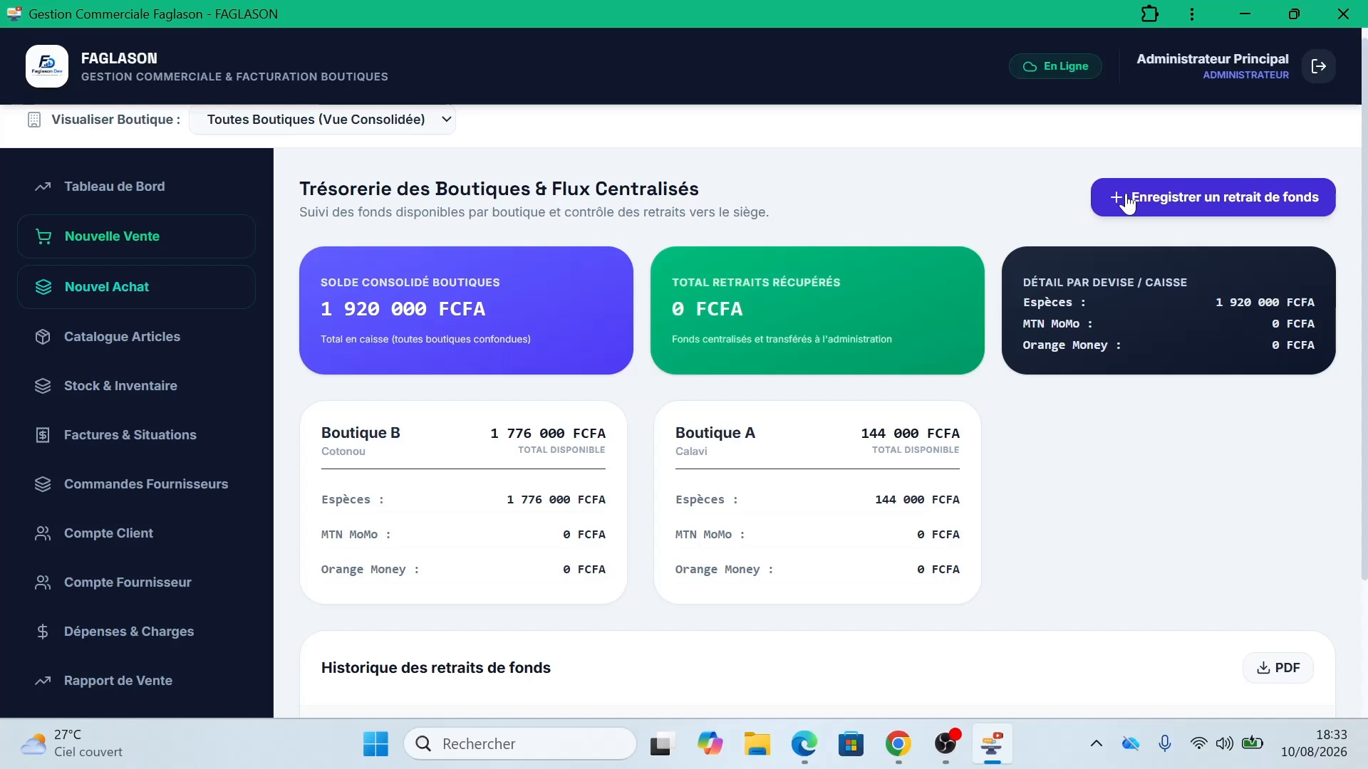
left_click(1126, 203)
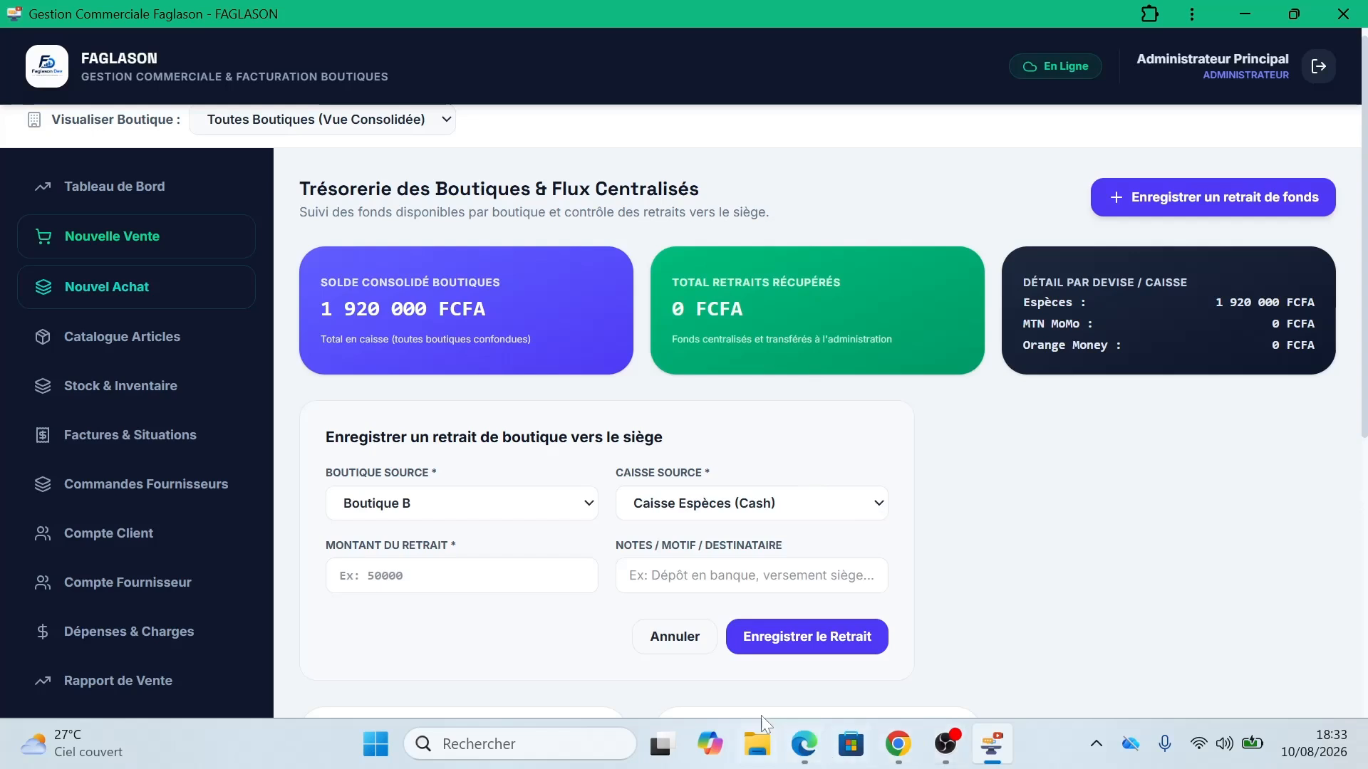
Step: Fill the withdrawal form with 1500000 FCFA from Boutique B's cash till, noted 'Pour achat'
left_click(675, 642)
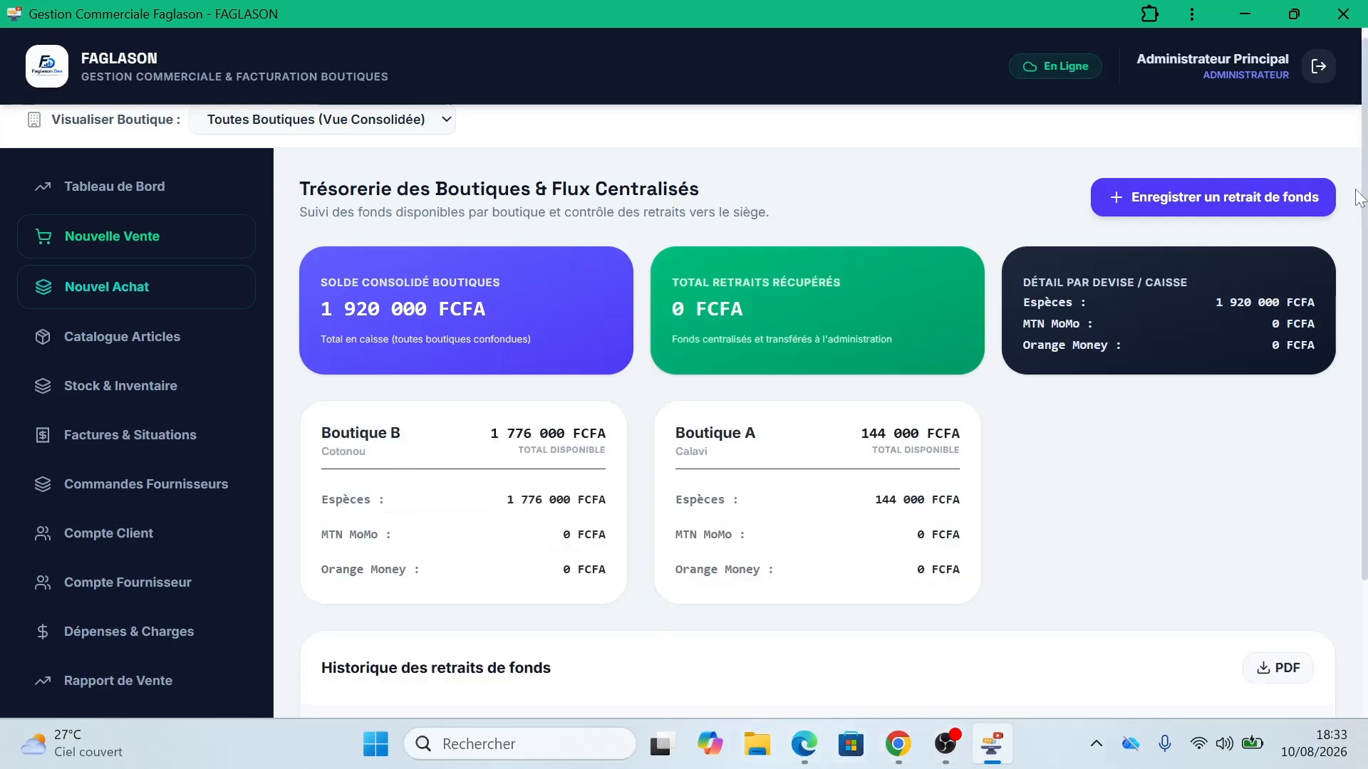
left_click(1255, 202)
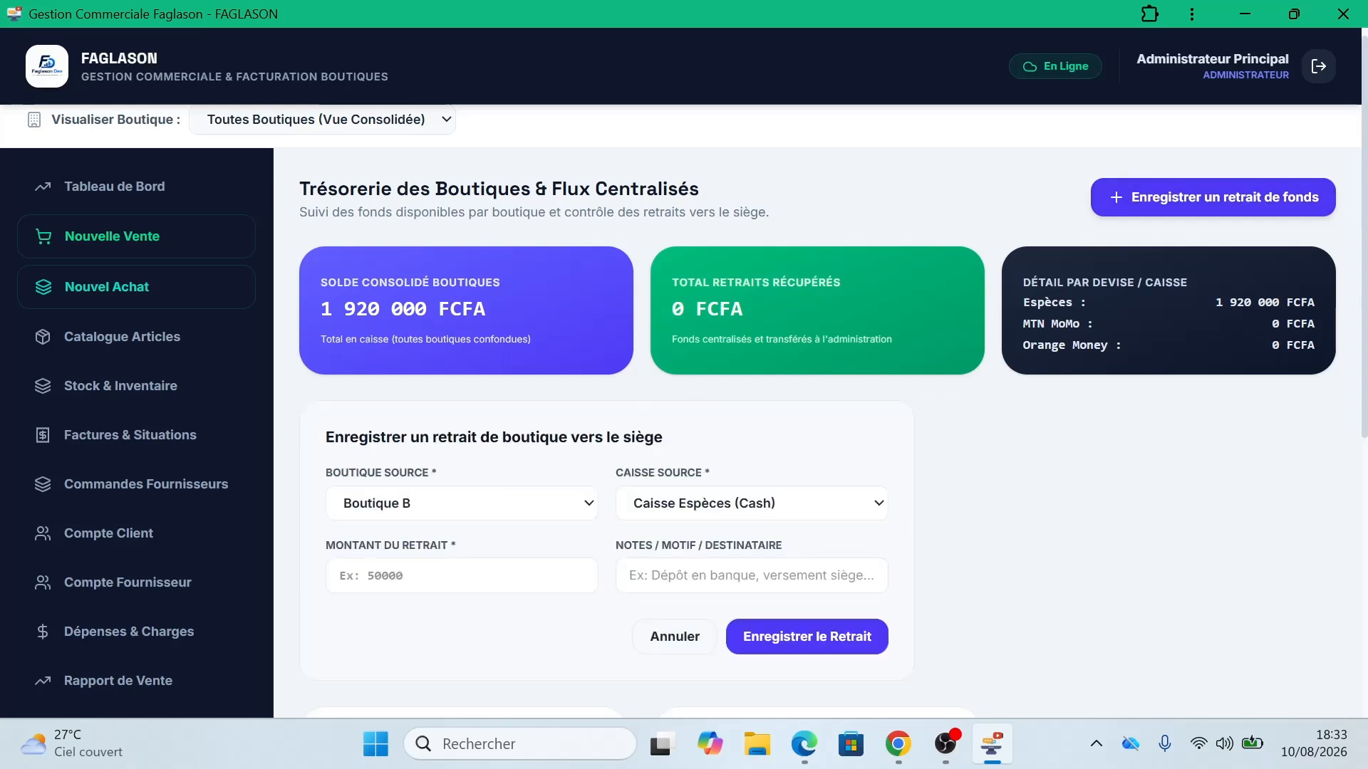
left_click(523, 512)
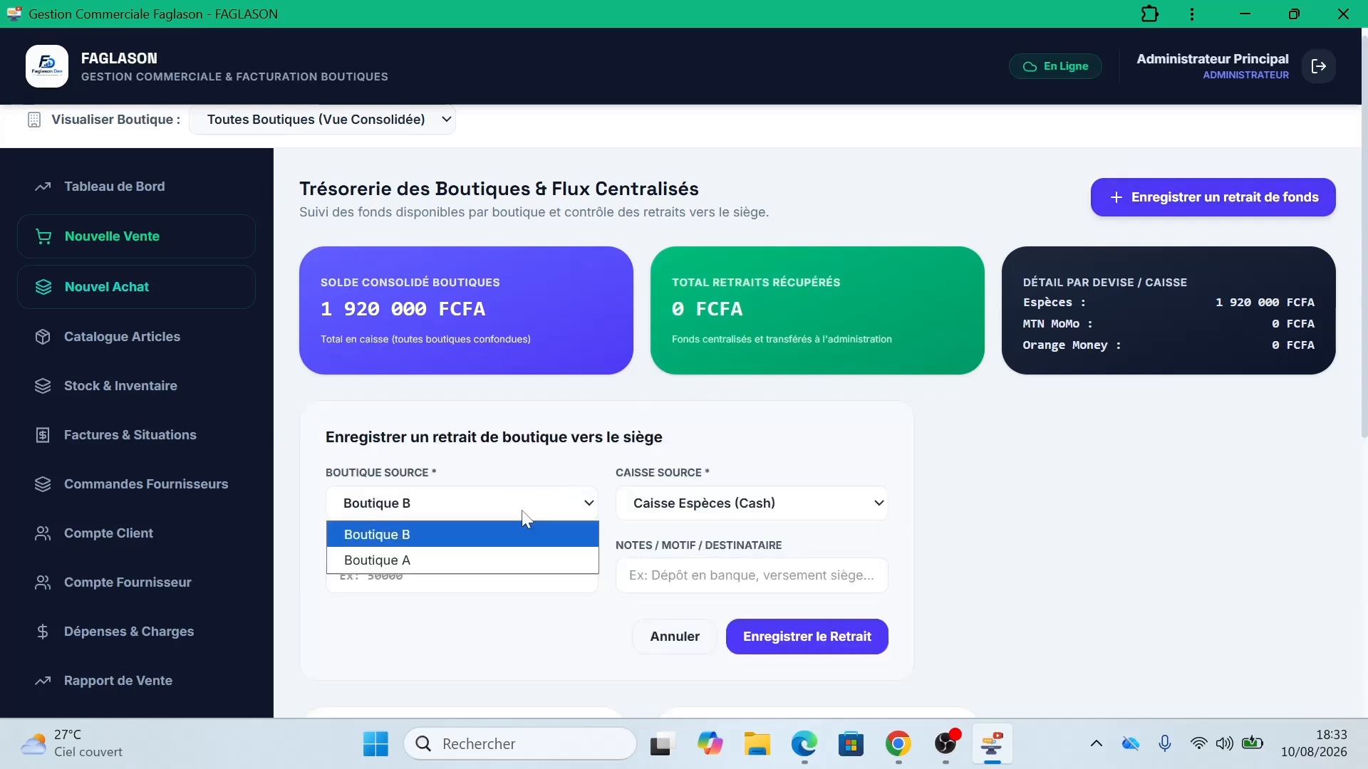
left_click(472, 536)
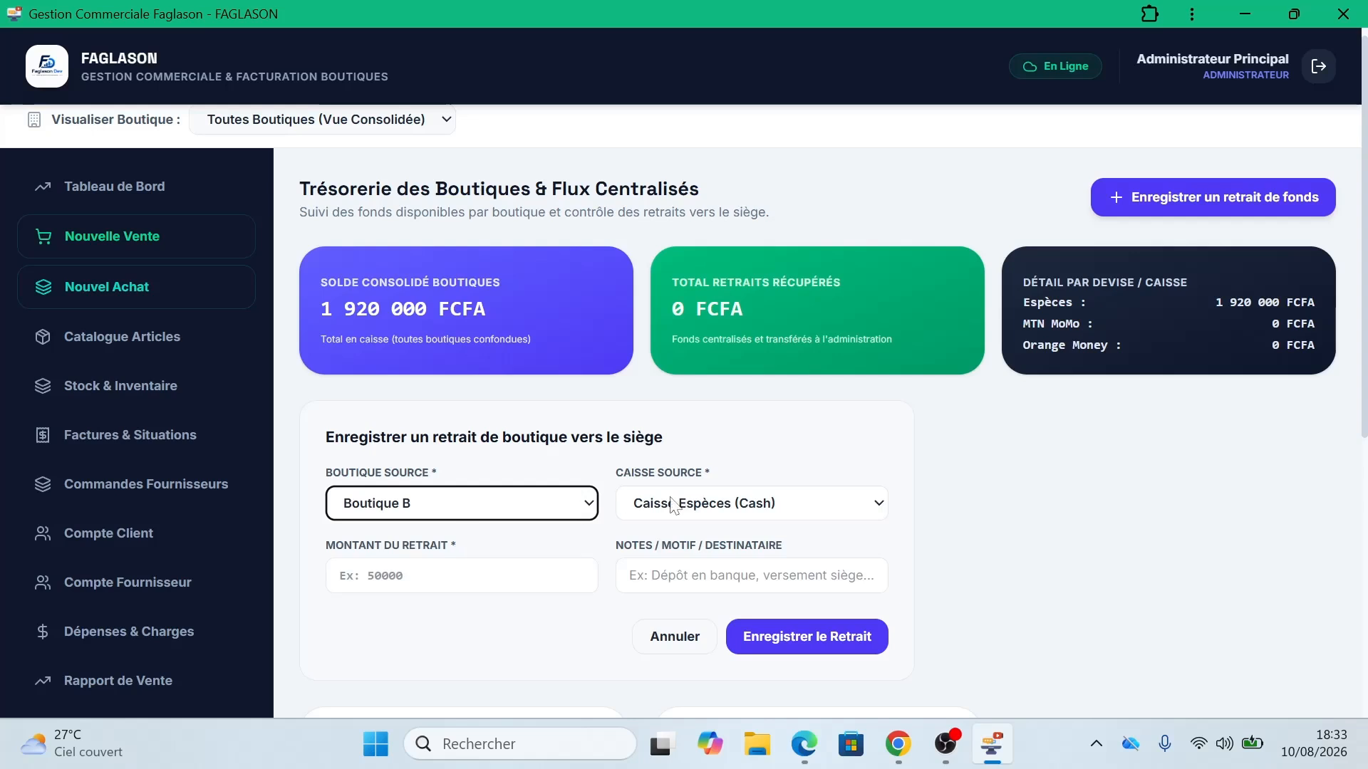
left_click(456, 576)
type("1")
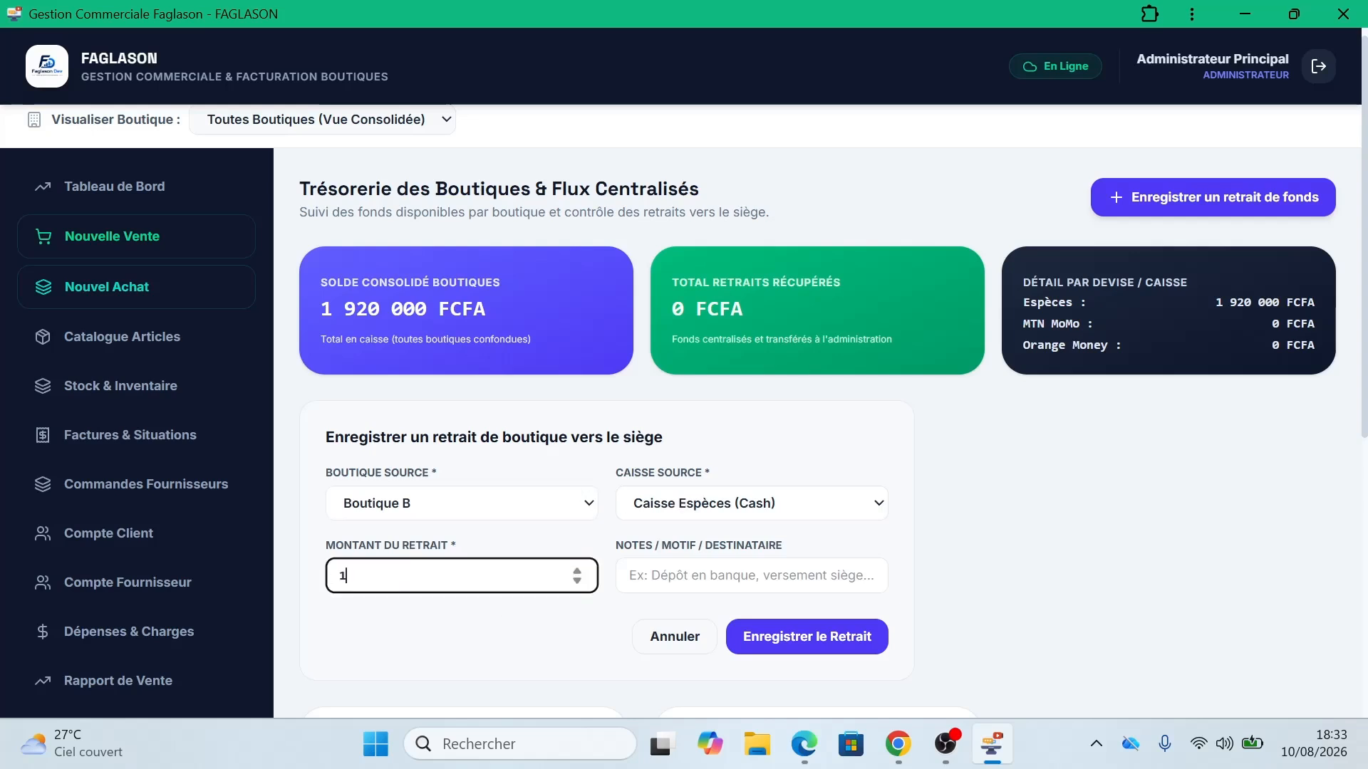
type("500000")
left_click(719, 576)
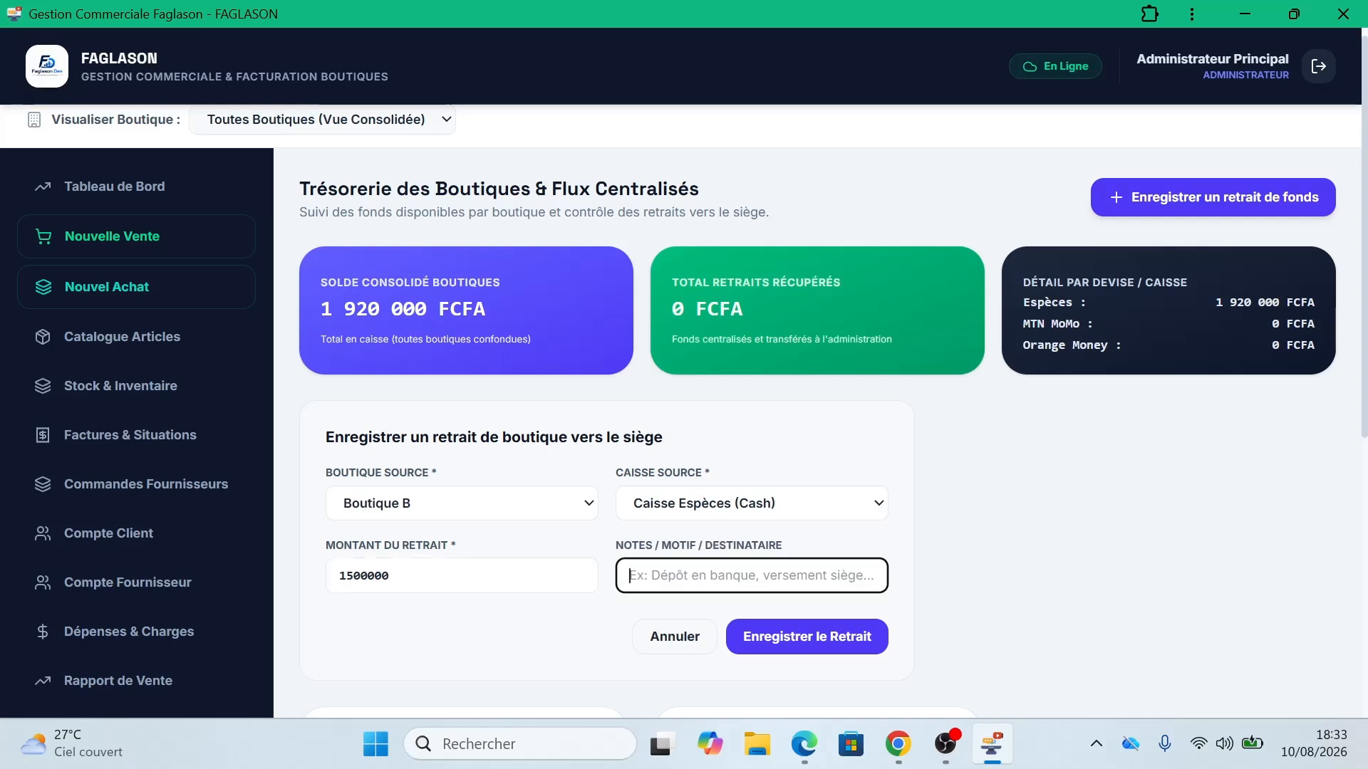
type("Pour achat")
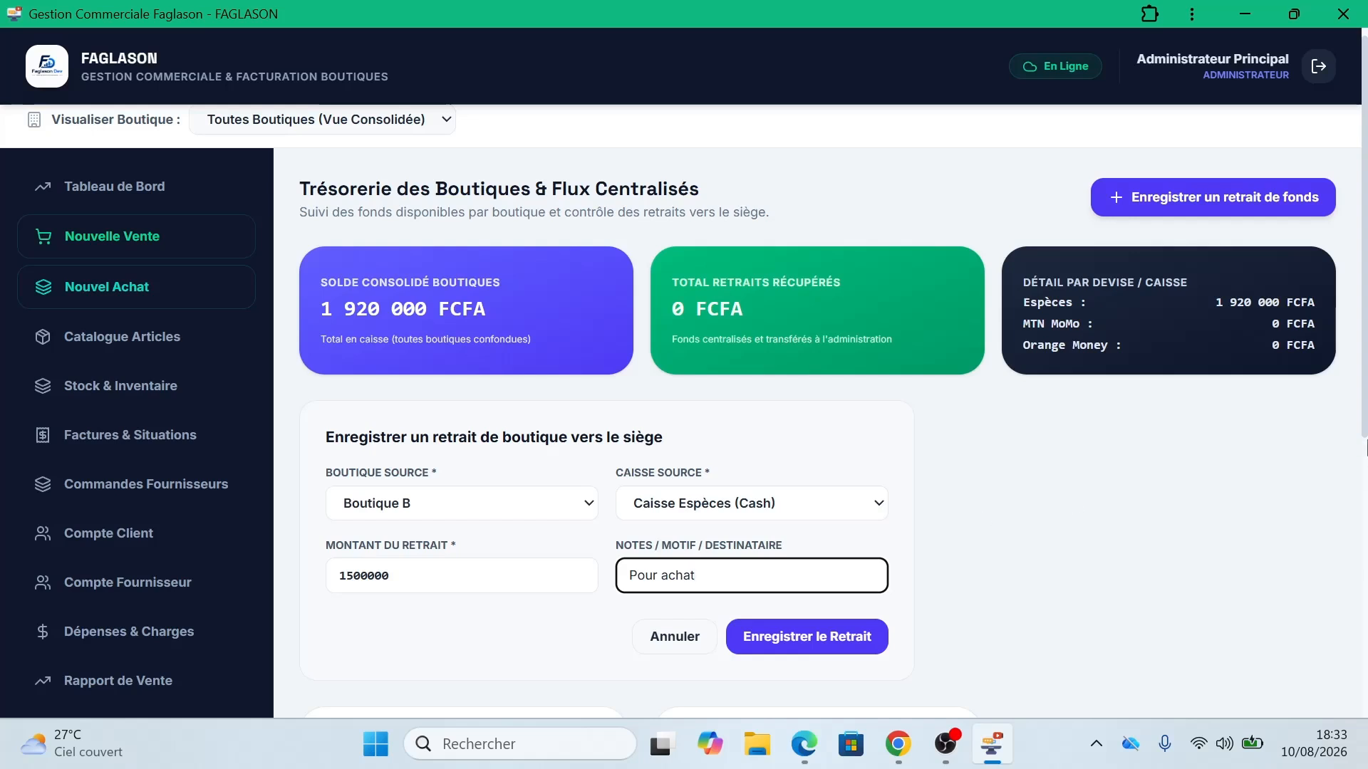
scroll(1364, 447, "down", 1)
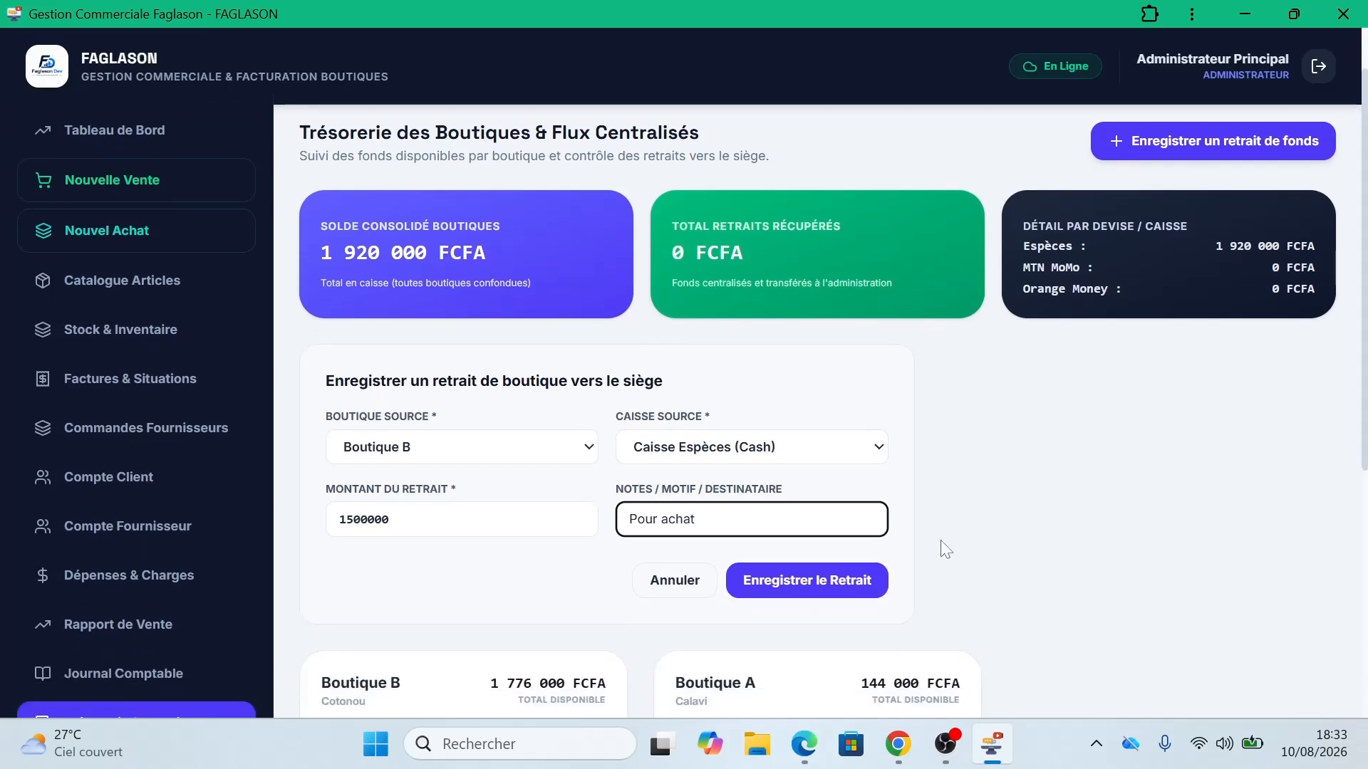
scroll(1364, 448, "down", 1)
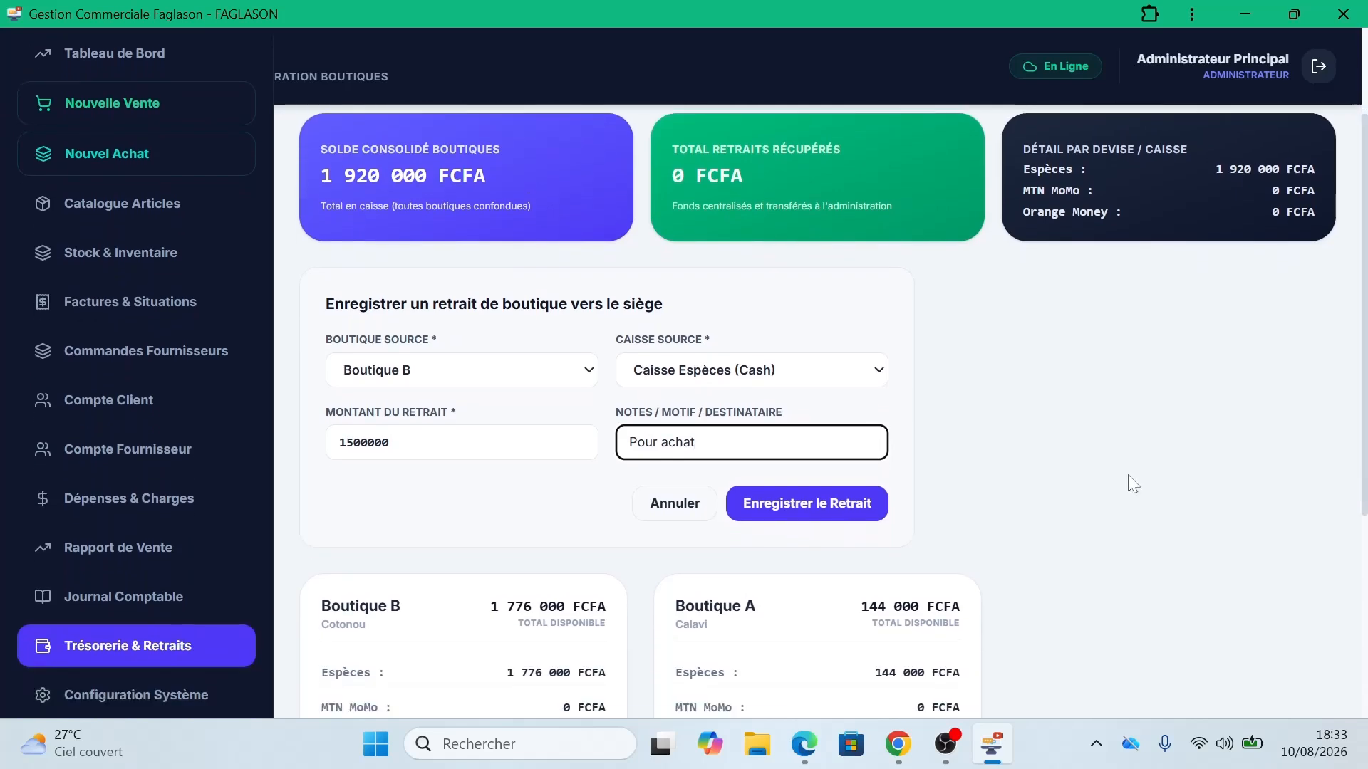
Step: Save the 1 500 000 FCFA withdrawal and confirm it appears in the withdrawal history
left_click(864, 504)
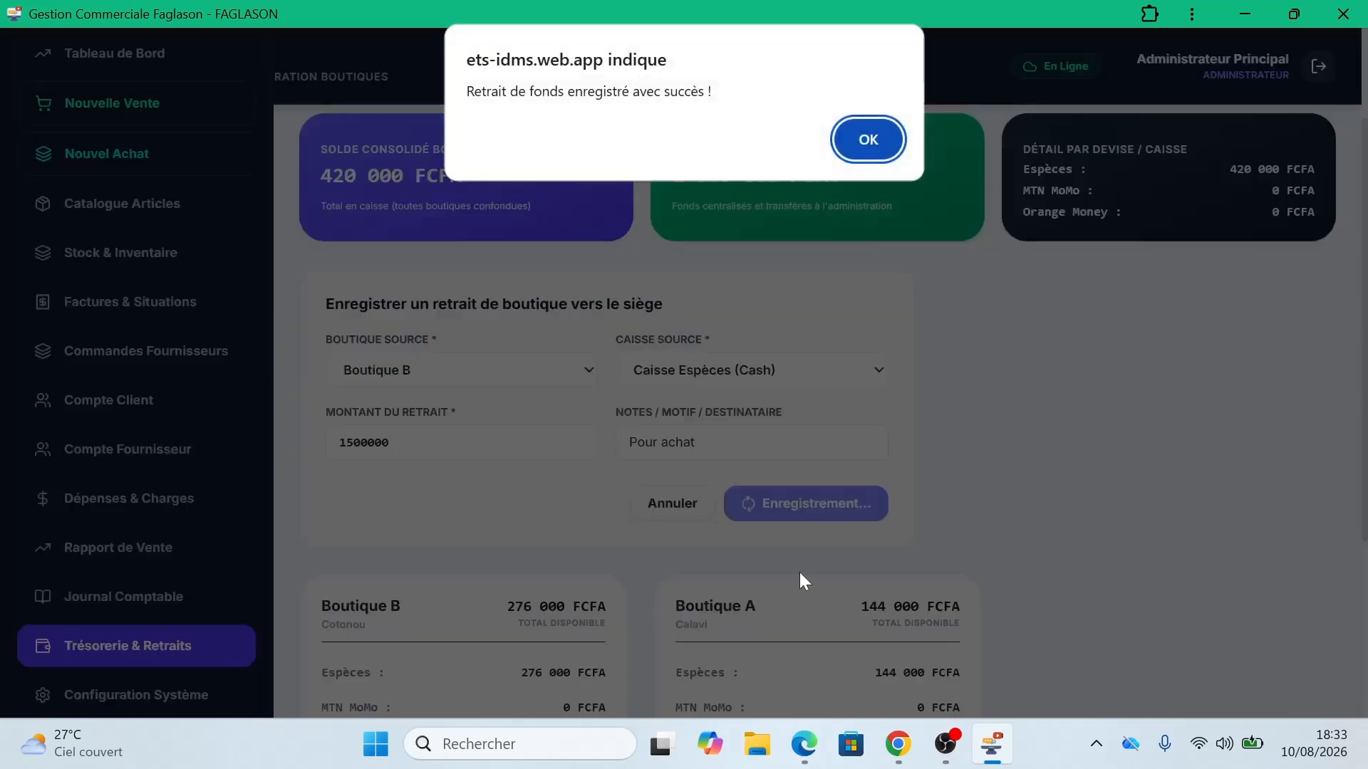
left_click(871, 131)
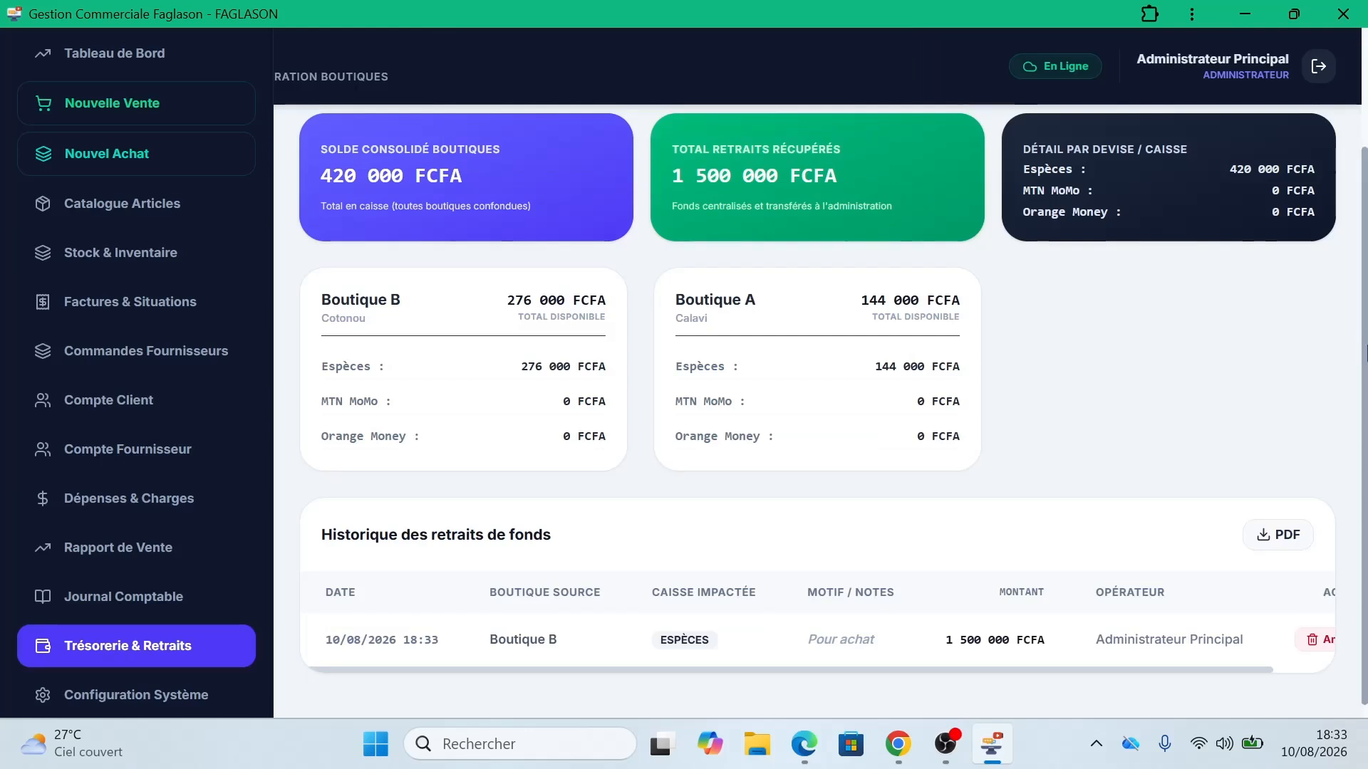
scroll(1364, 353, "down", 1)
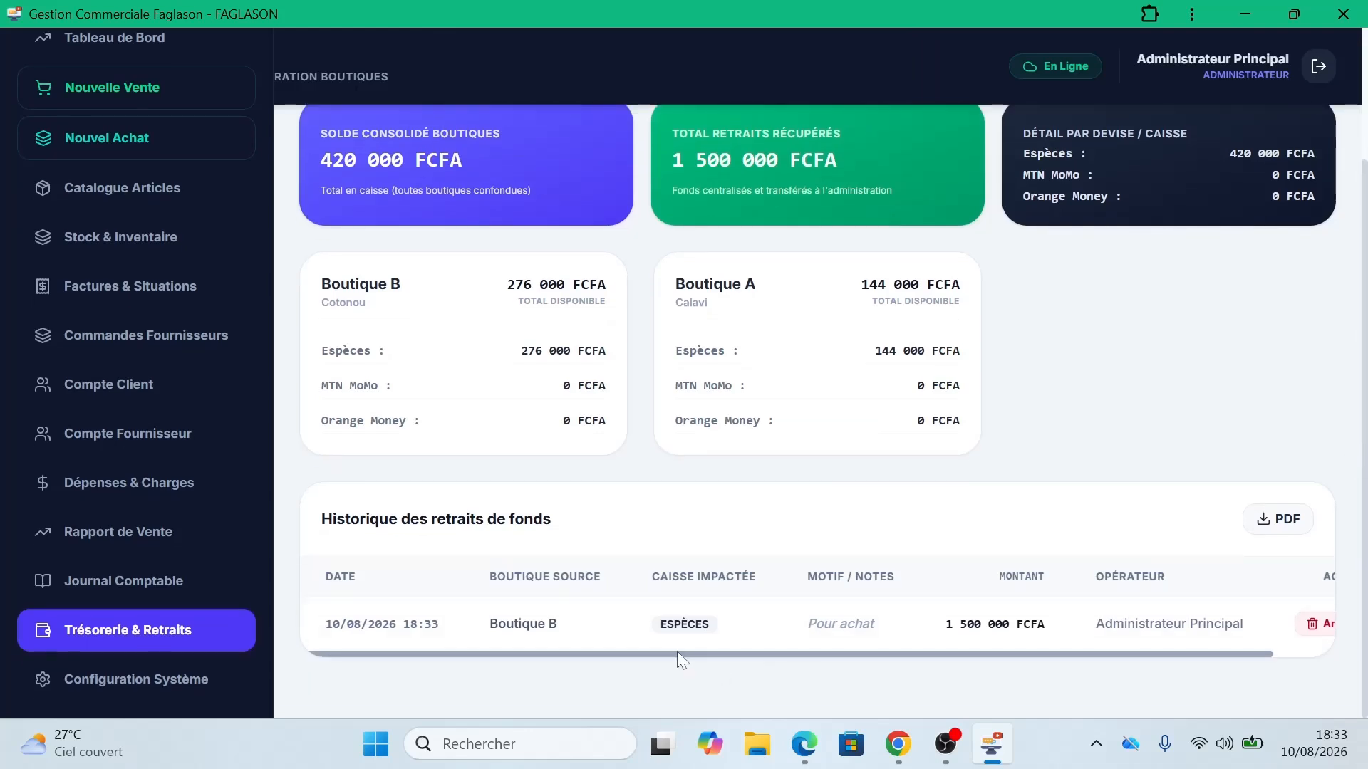
left_click_drag(678, 652, 836, 654)
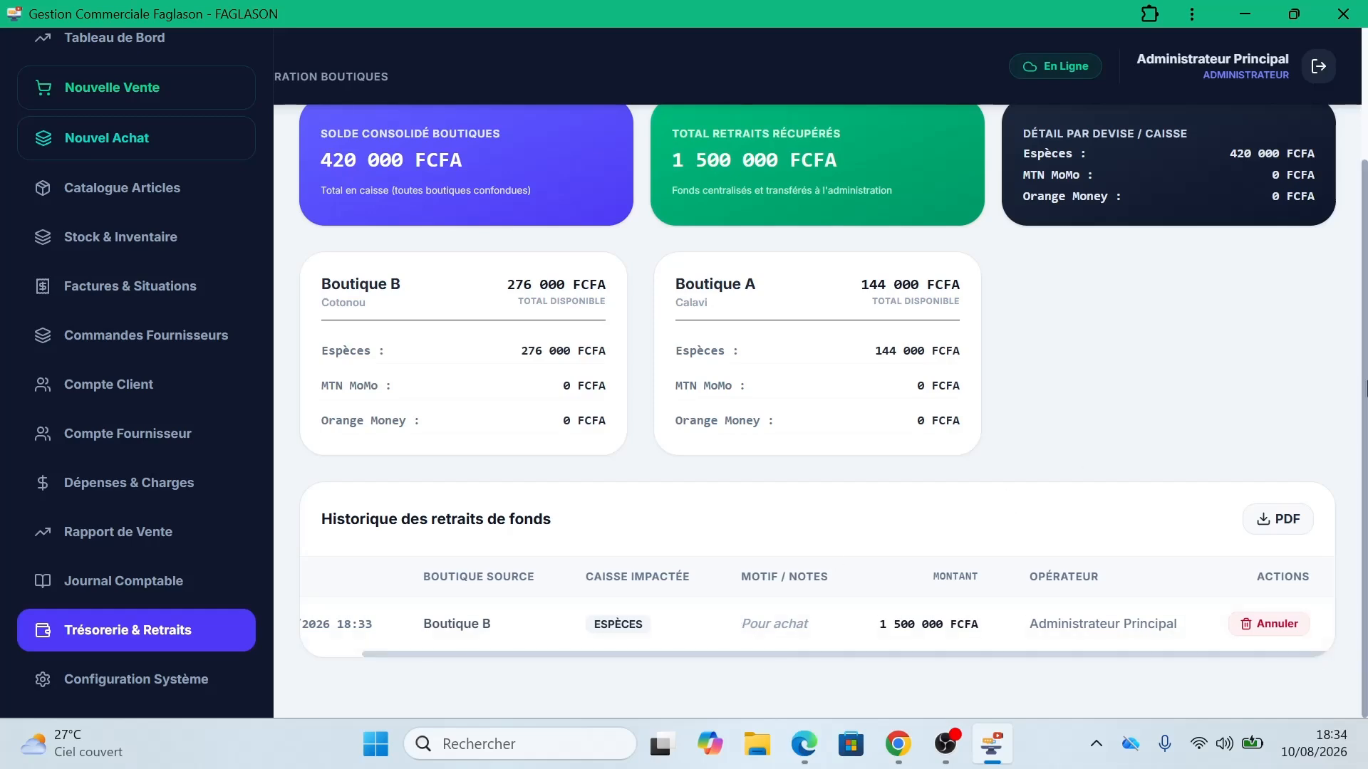
left_click_drag(1366, 388, 1366, 342)
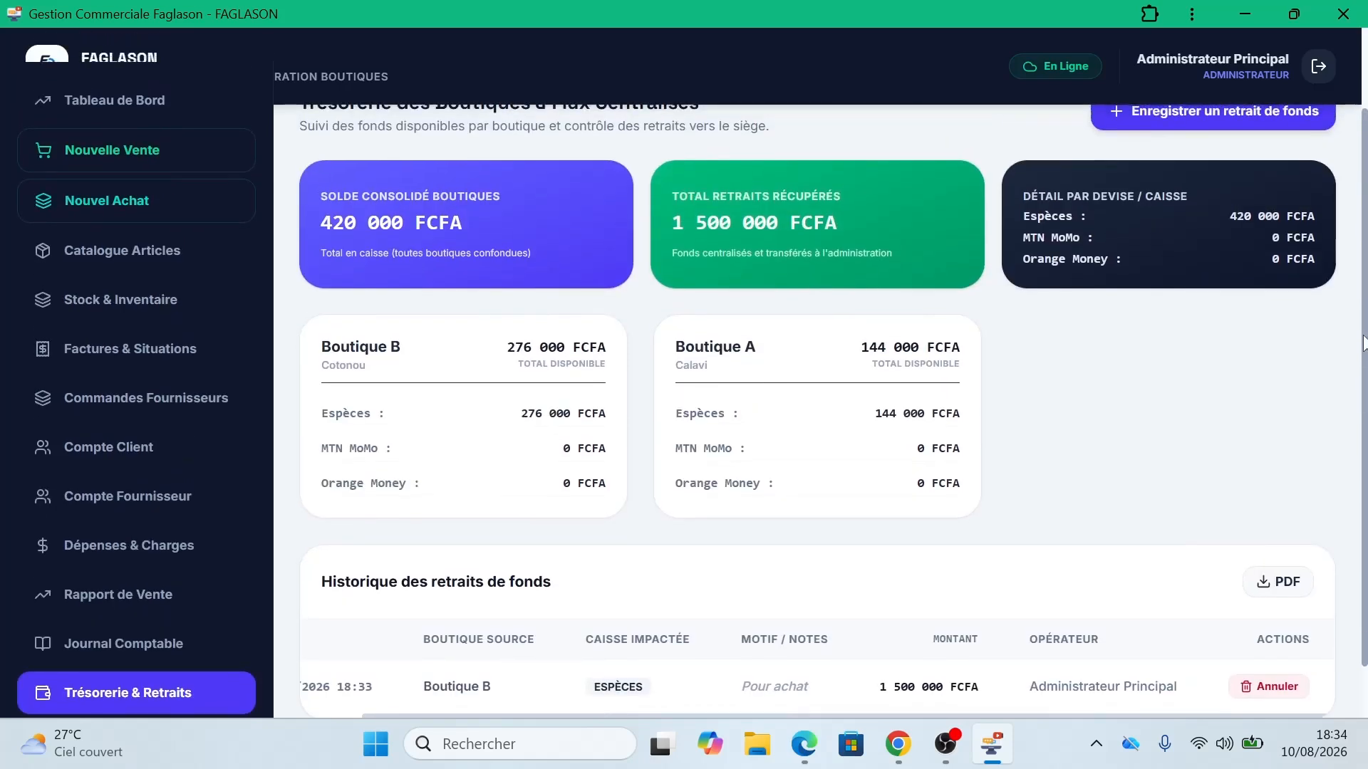
left_click_drag(1365, 342, 1362, 459)
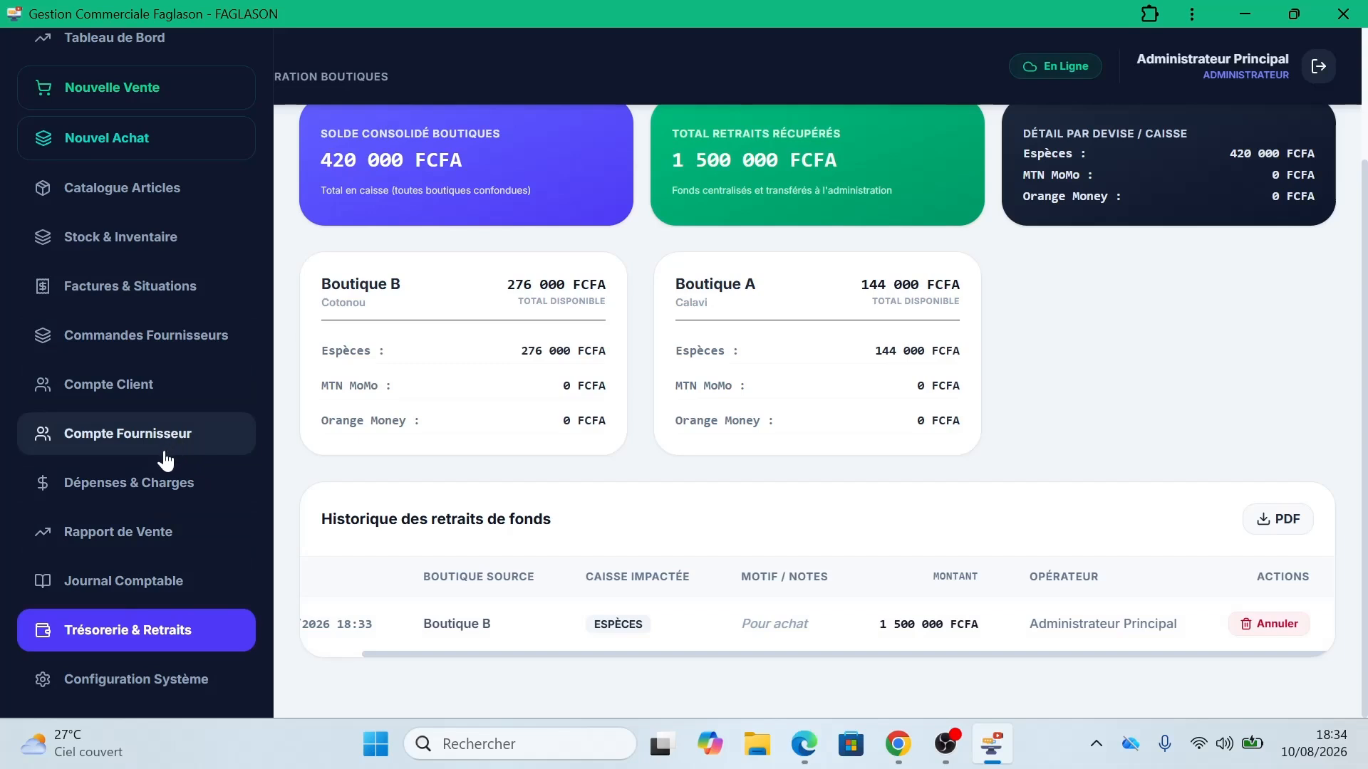
Step: Review the sales report's three 10/08/2026 invoices totalling 3 304 000 FCFA, 960 000 FCFA collected
left_click(139, 530)
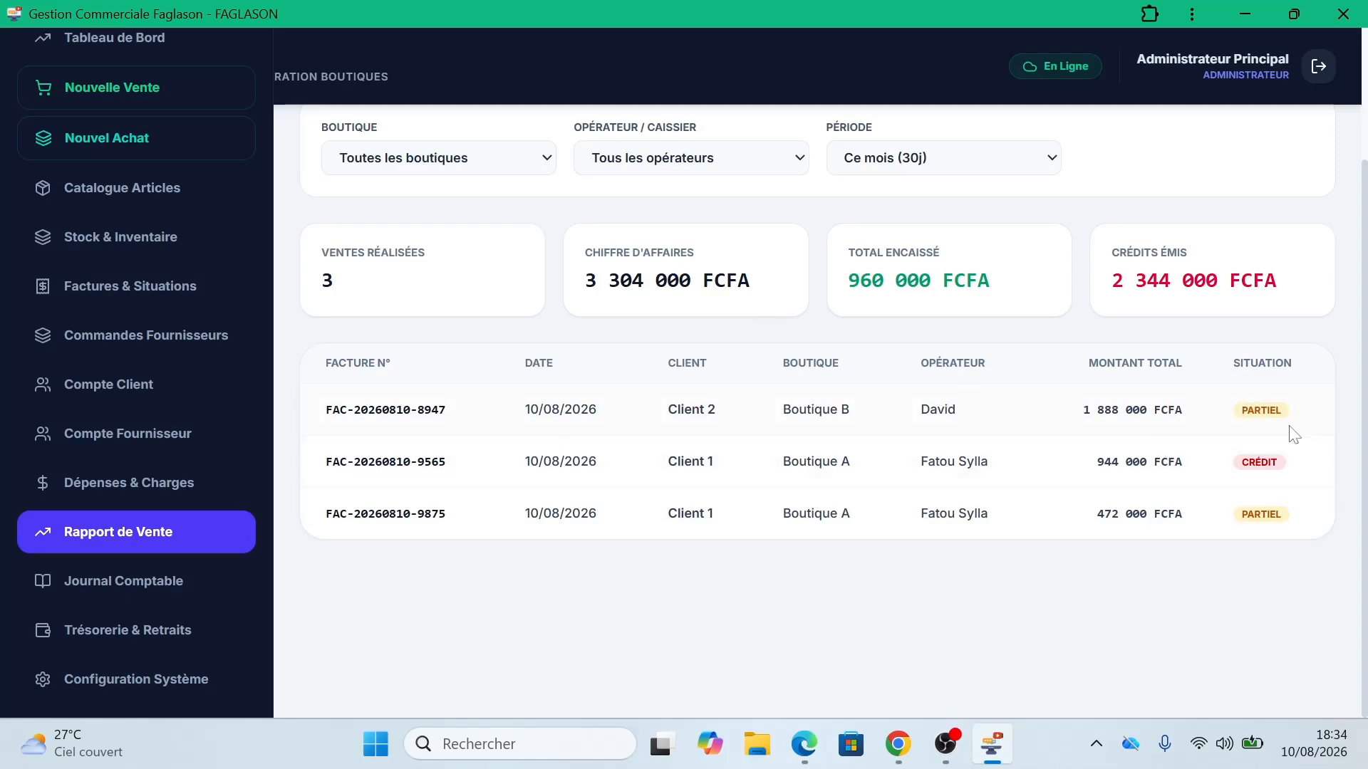
mouse_move(1365, 399)
left_mouse_down()
mouse_move(1365, 278)
mouse_move(1365, 381)
left_mouse_up()
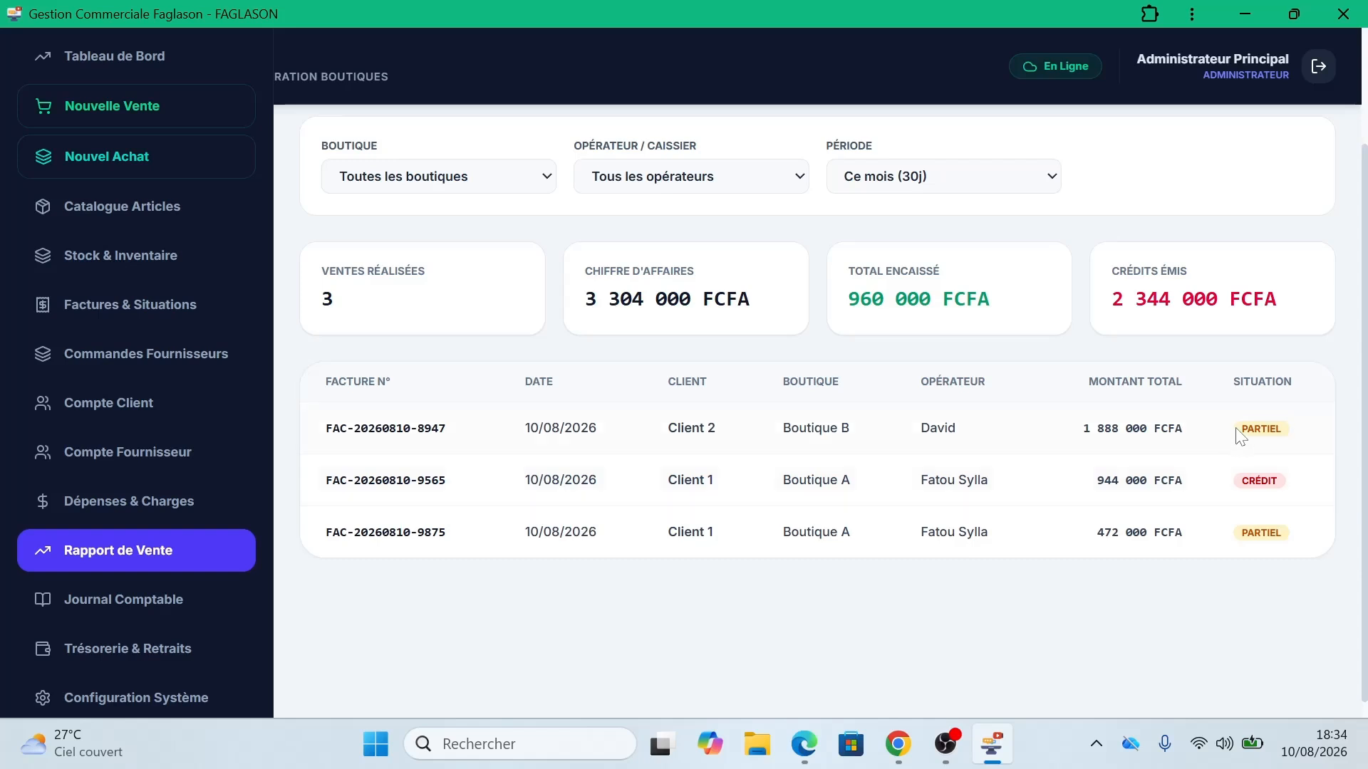
left_click_drag(1241, 428, 1308, 556)
left_click(1308, 556)
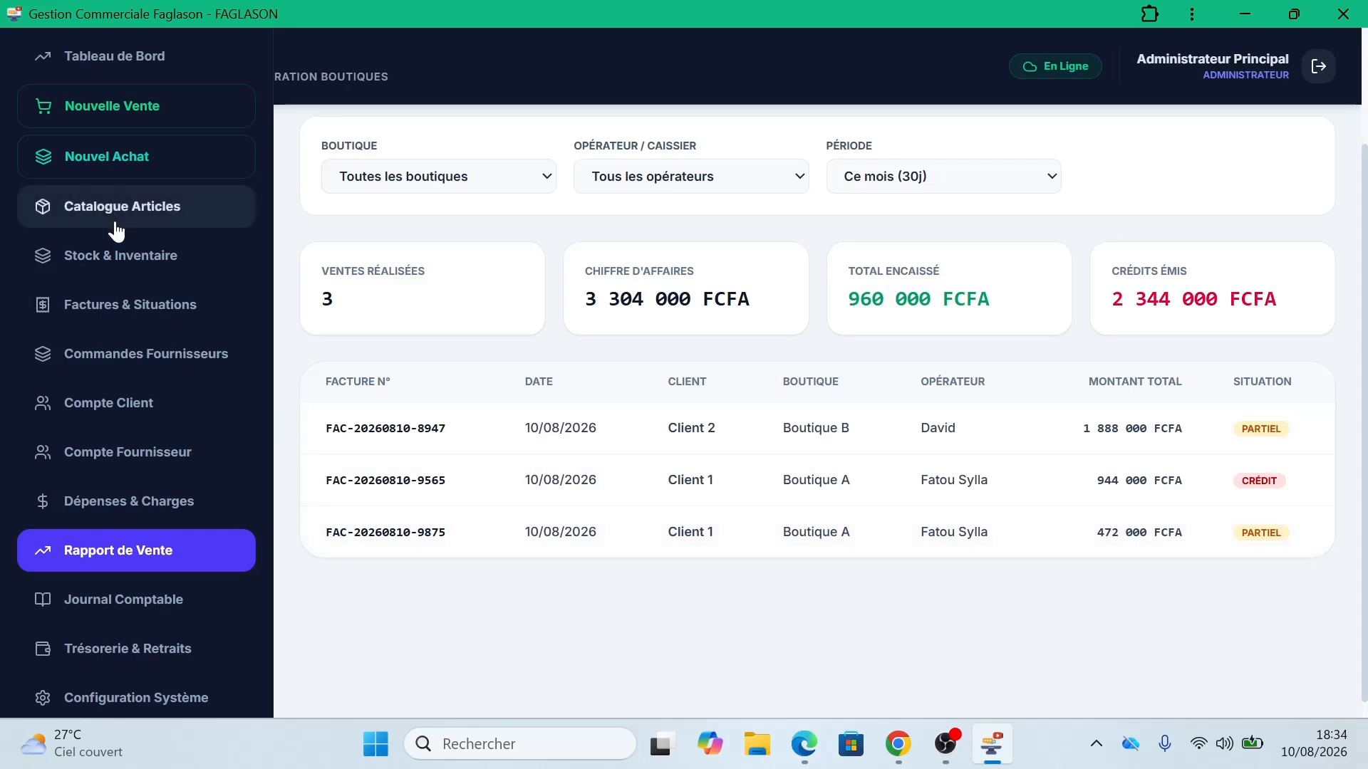
Step: Check the three credit invoices' statuses, including the unpaid 944 000 FCFA one marked CRÉDIT
left_click(115, 313)
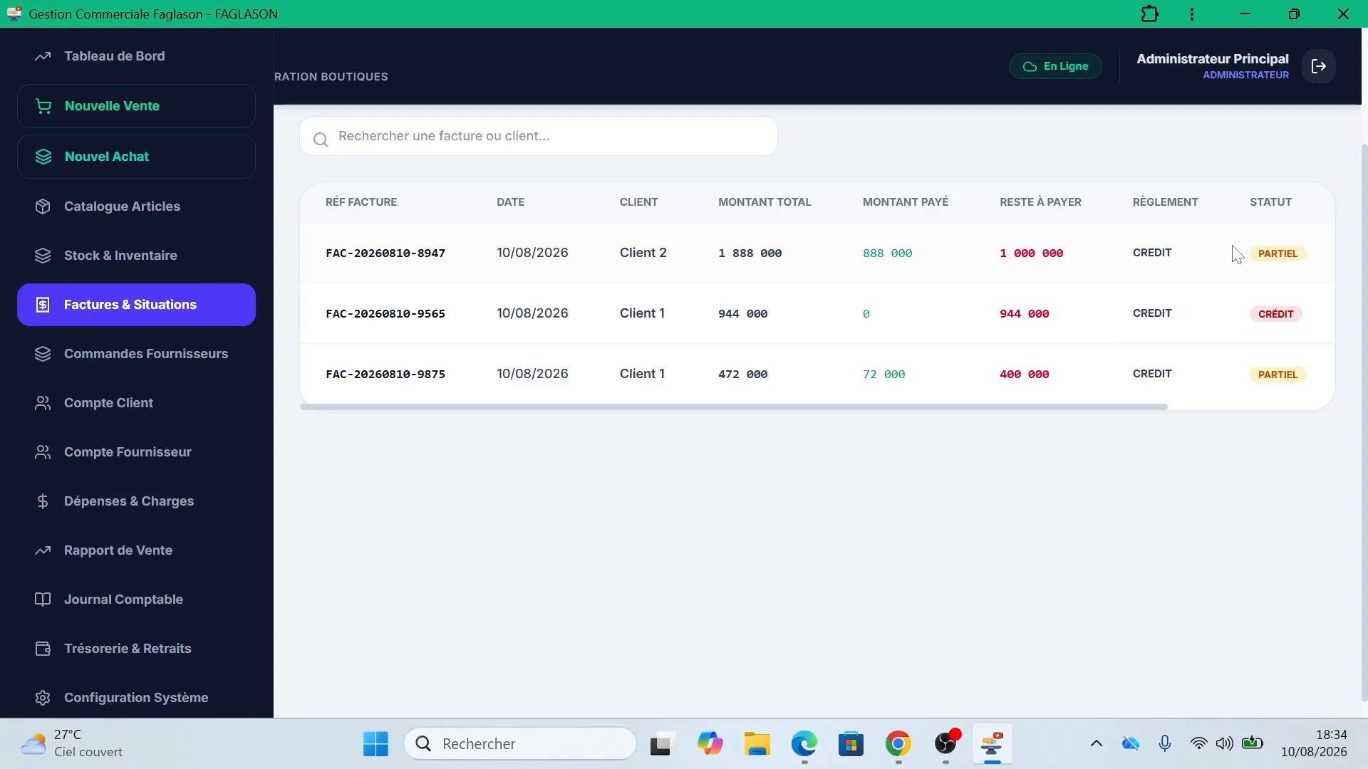
left_click_drag(1237, 255, 1268, 254)
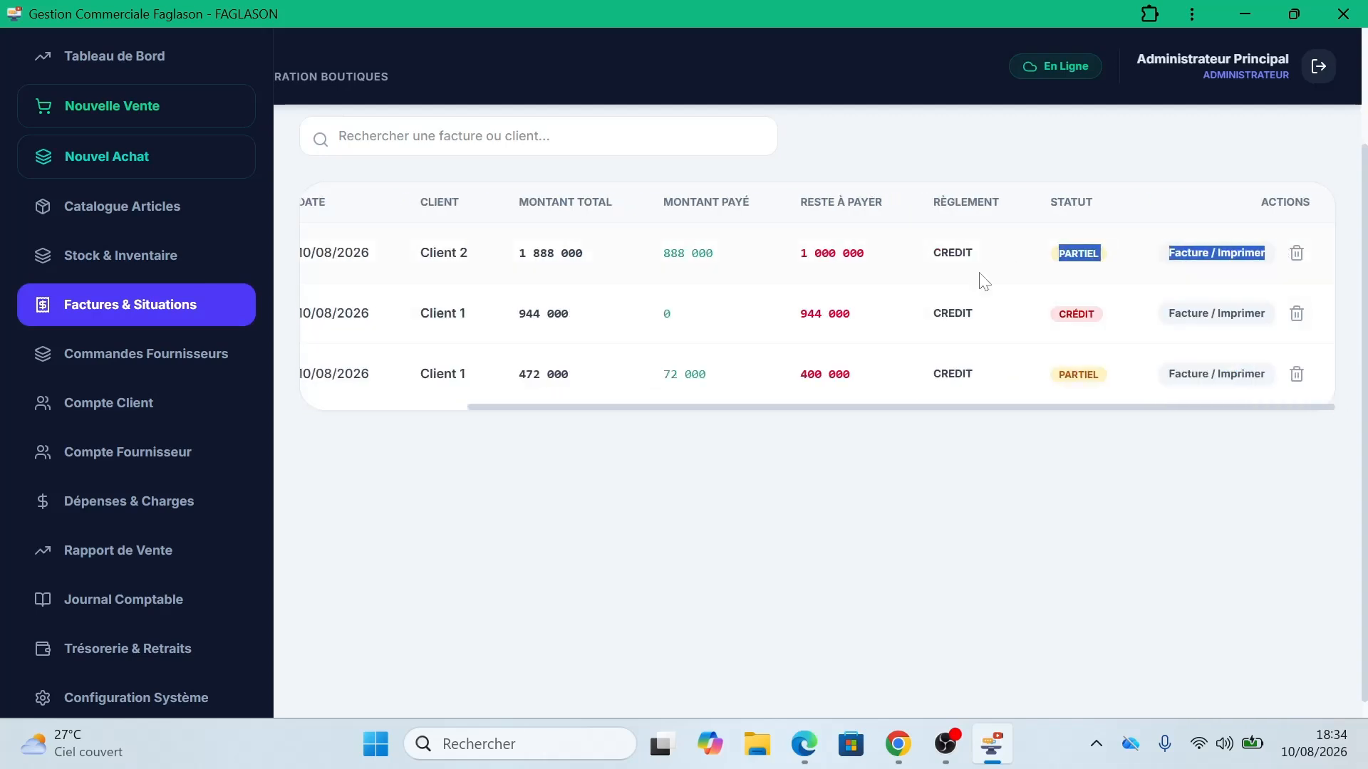
left_click(925, 527)
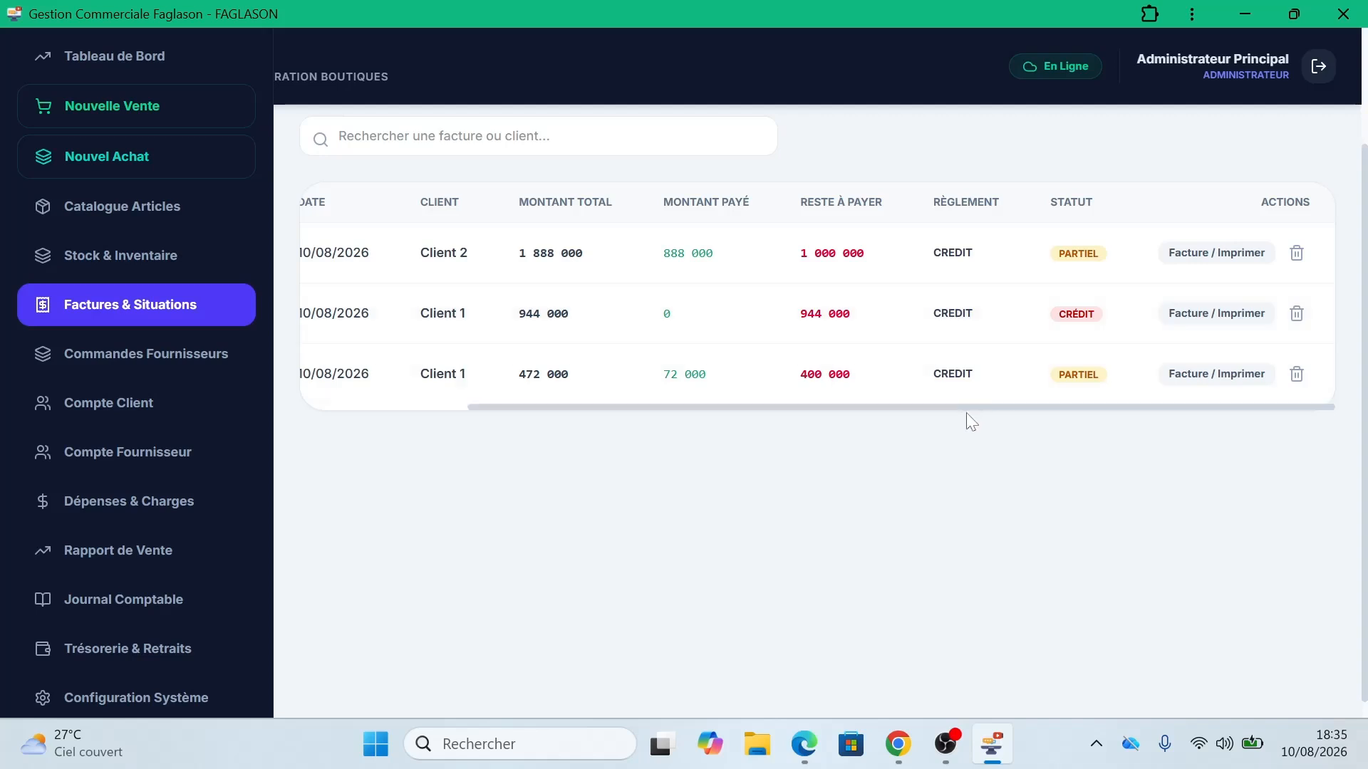
left_click_drag(967, 414, 1017, 399)
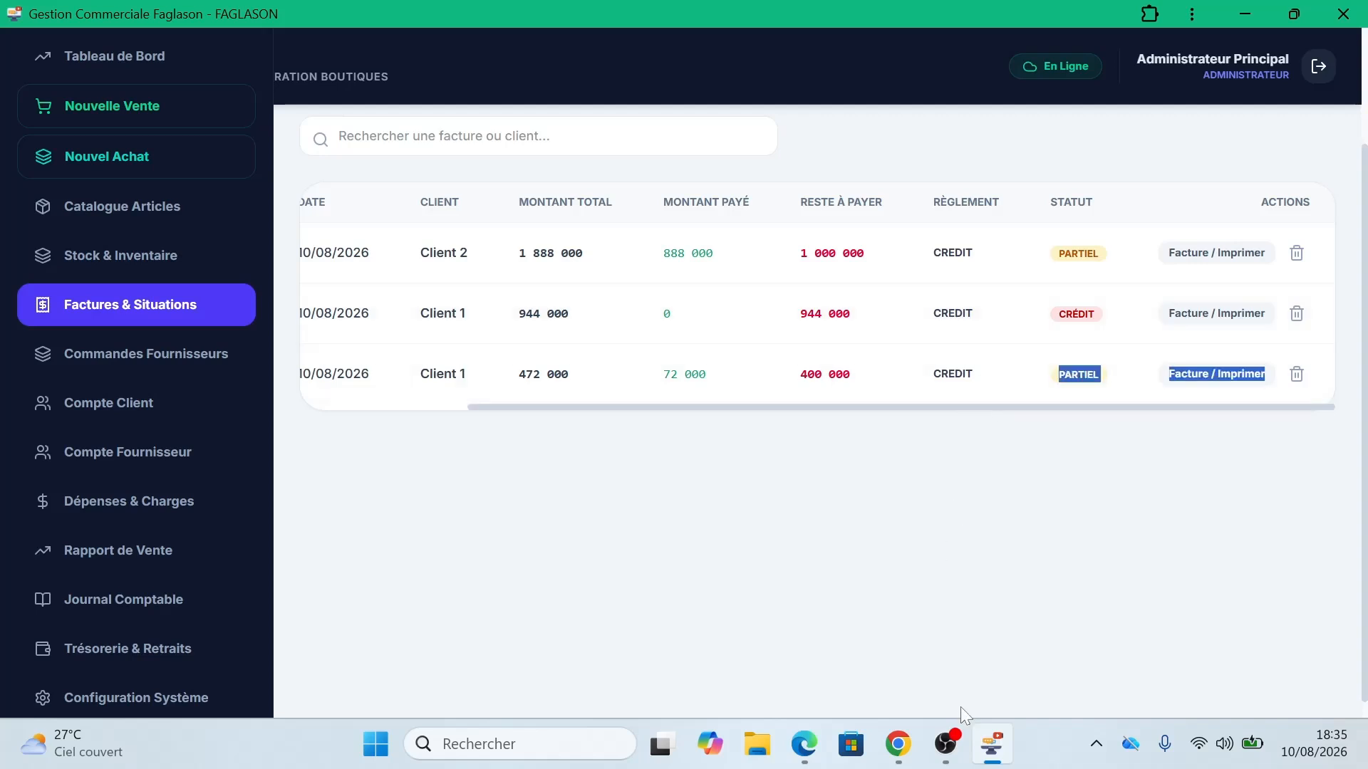